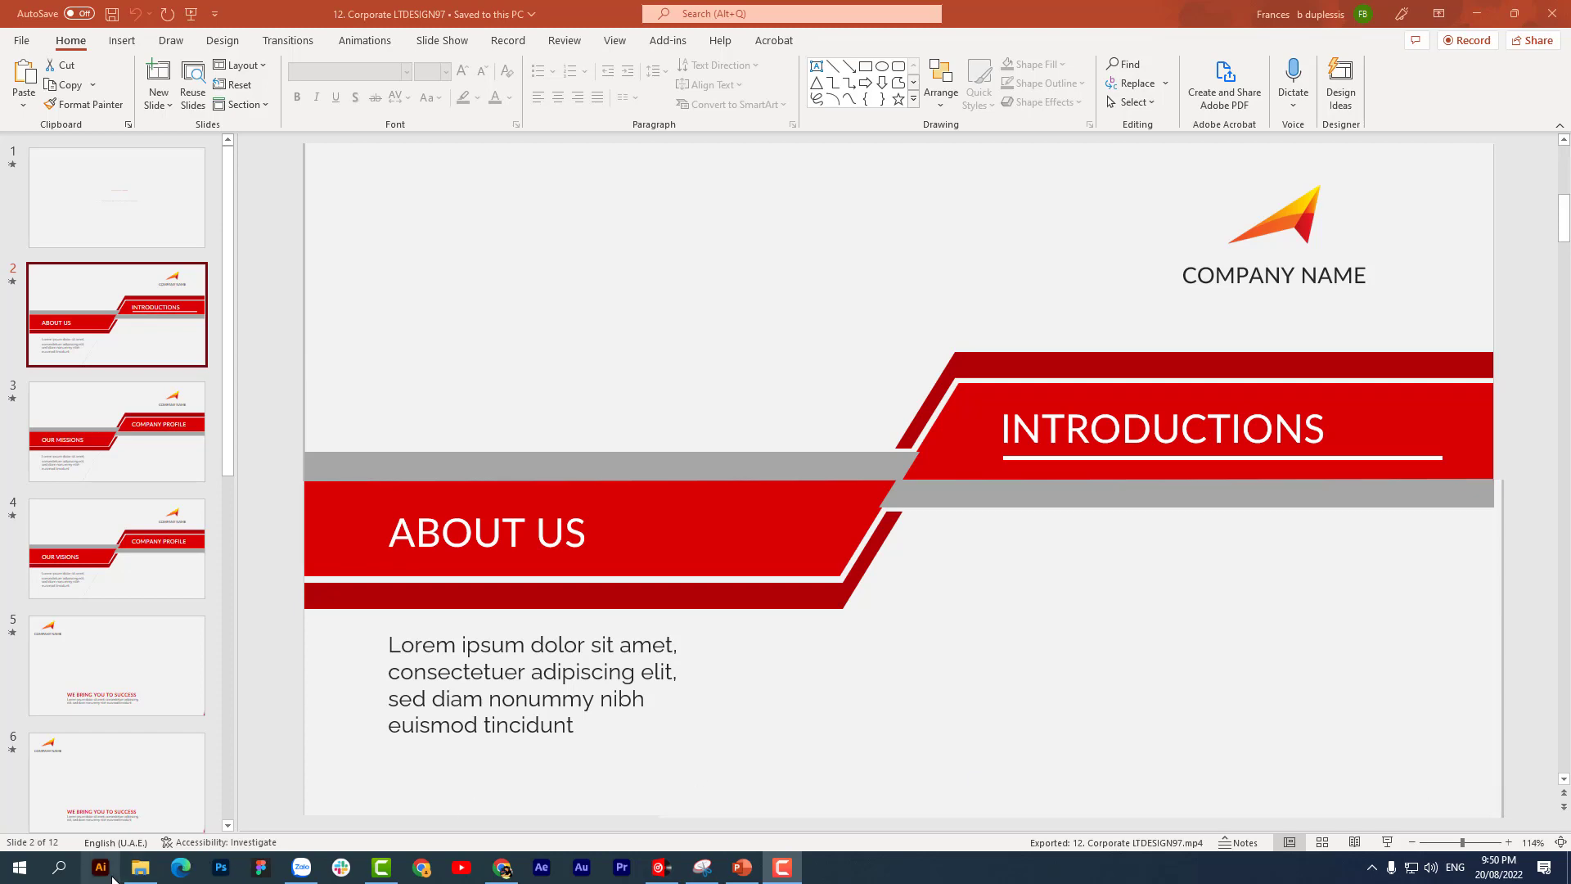
- Play the exported 12. Corporate LTDESIGN97 video, then view its 'video' folder in File Explorer
click(143, 874)
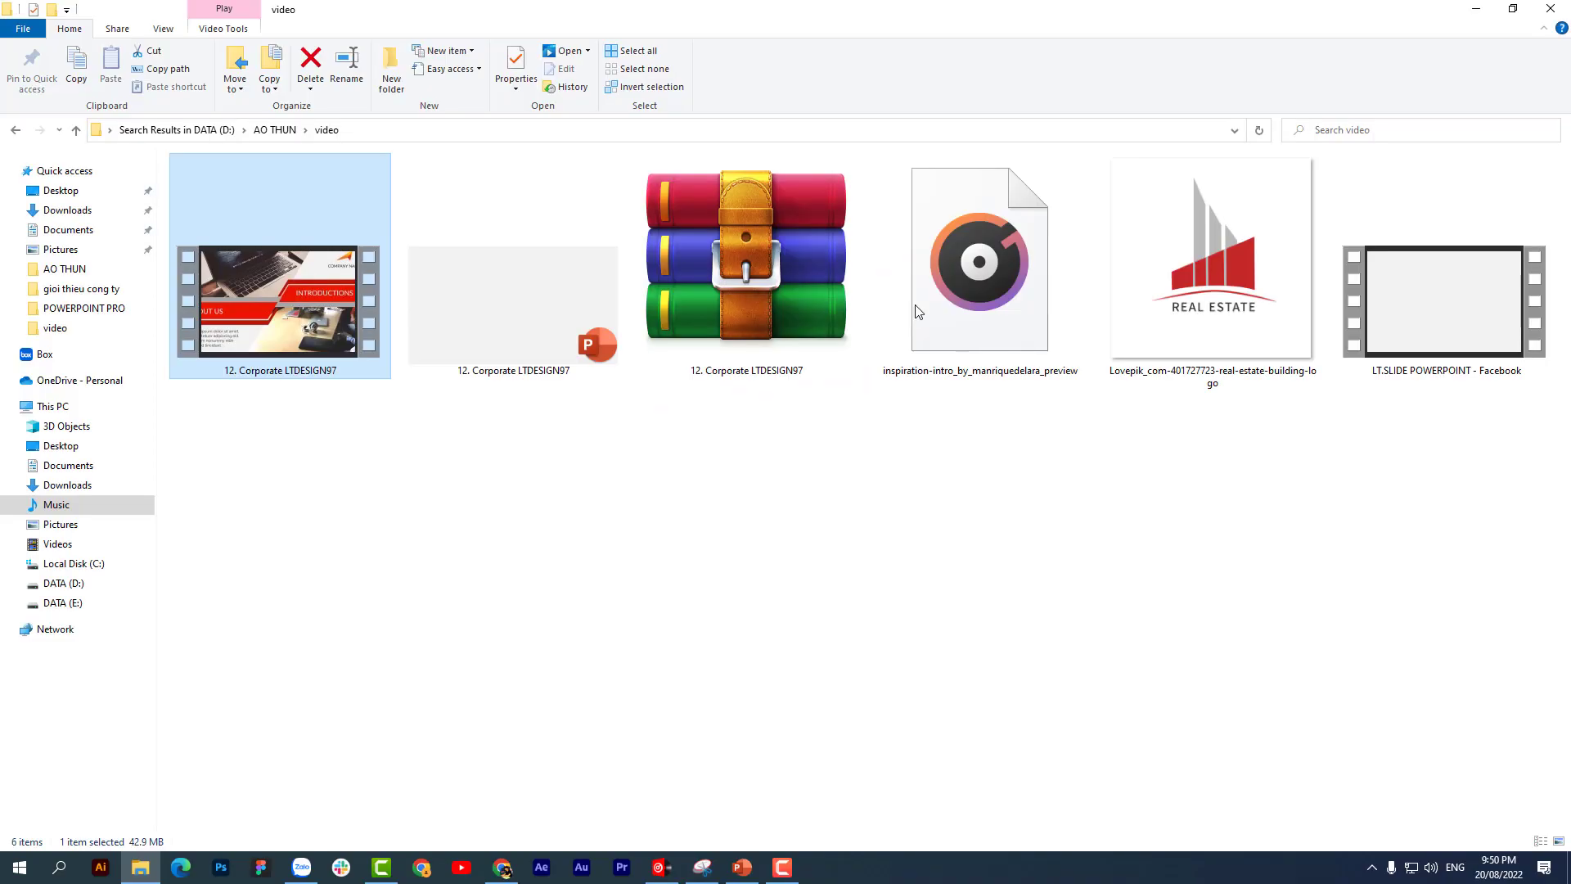
click(1478, 11)
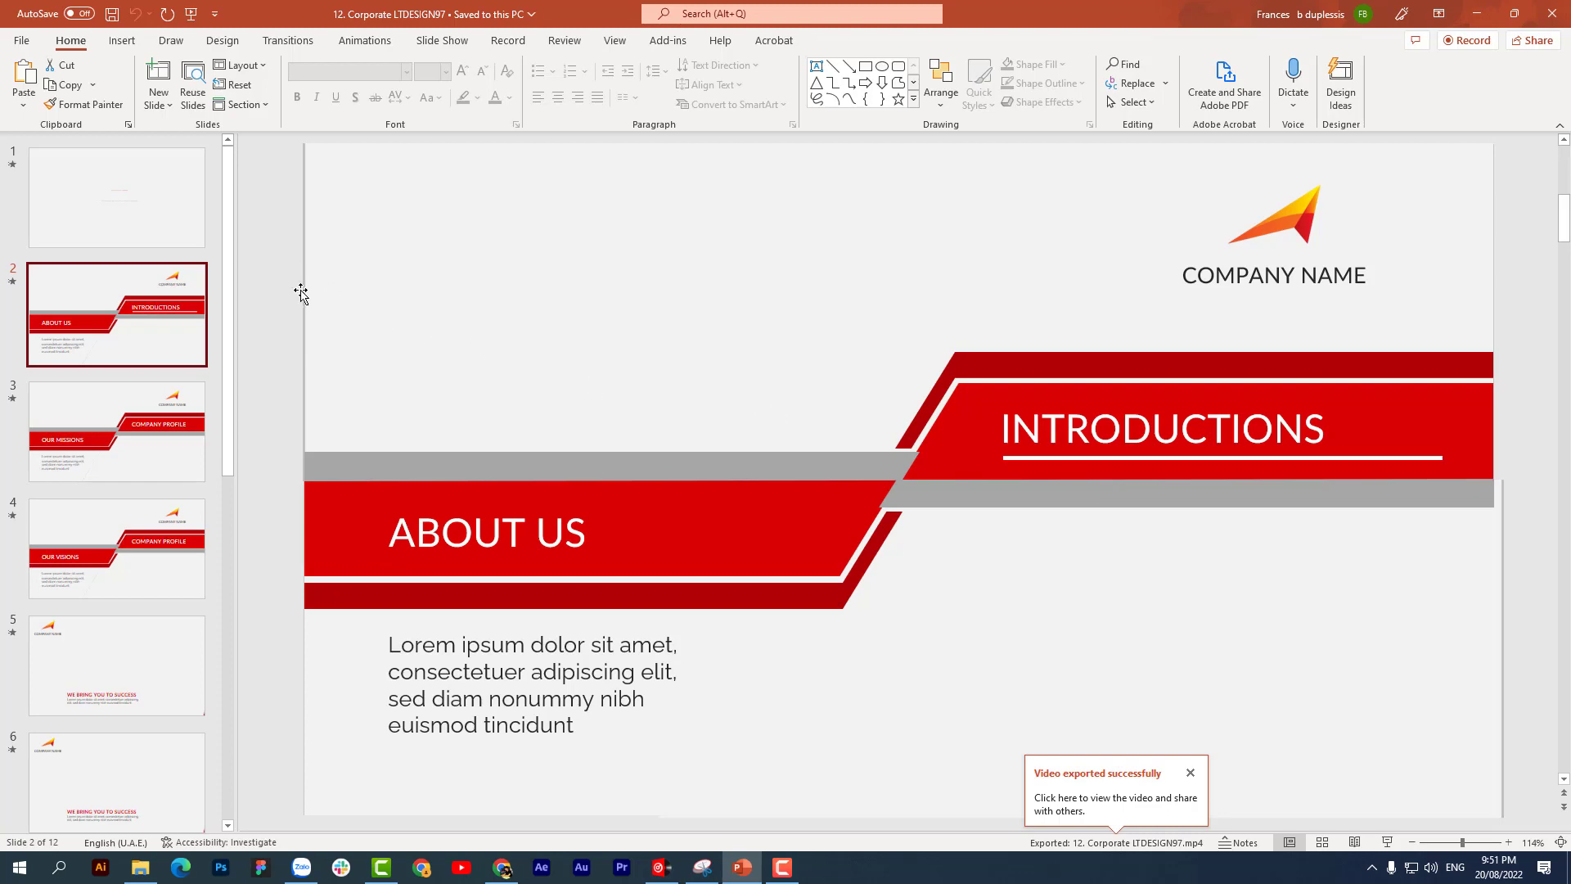
click(1114, 800)
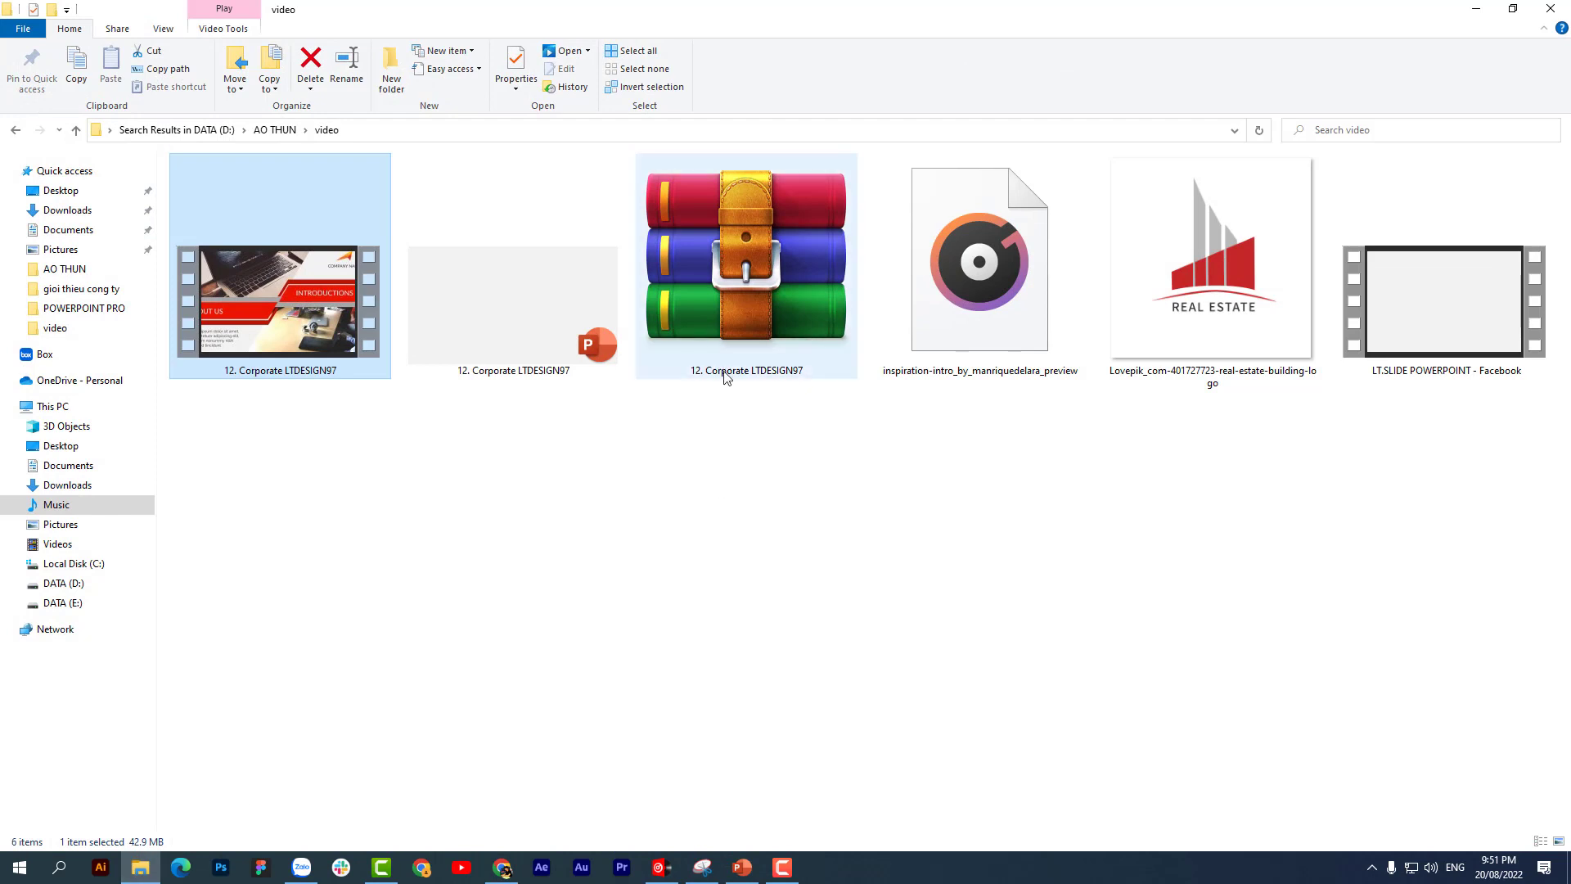
- Select the PowerPoint file in the video folder and minimize File Explorer to return to slide 2
right_click(744, 313)
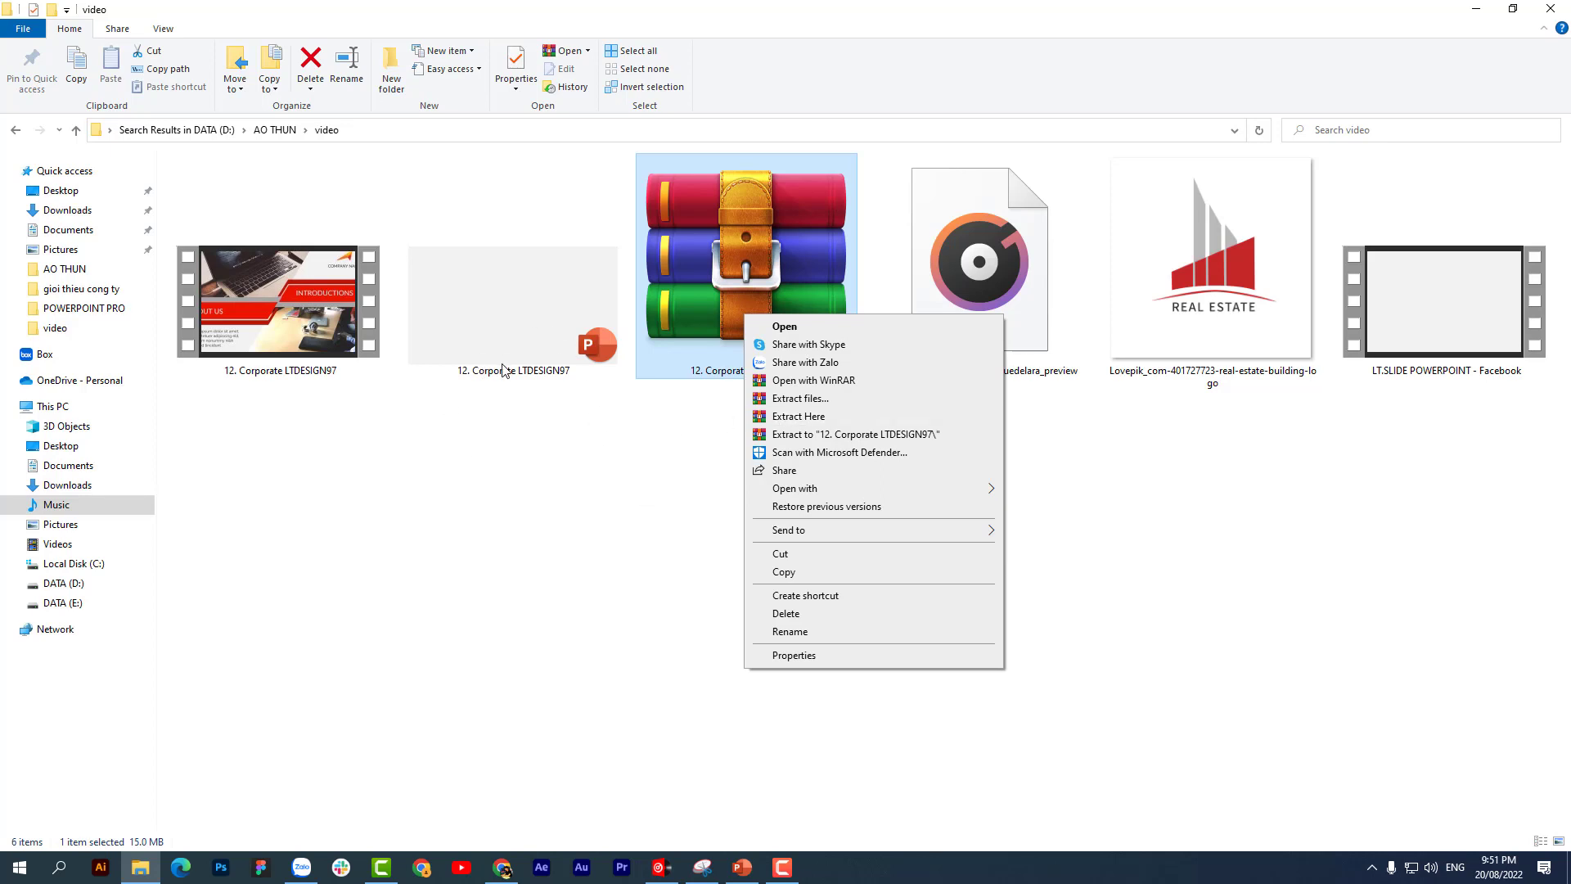
click(518, 321)
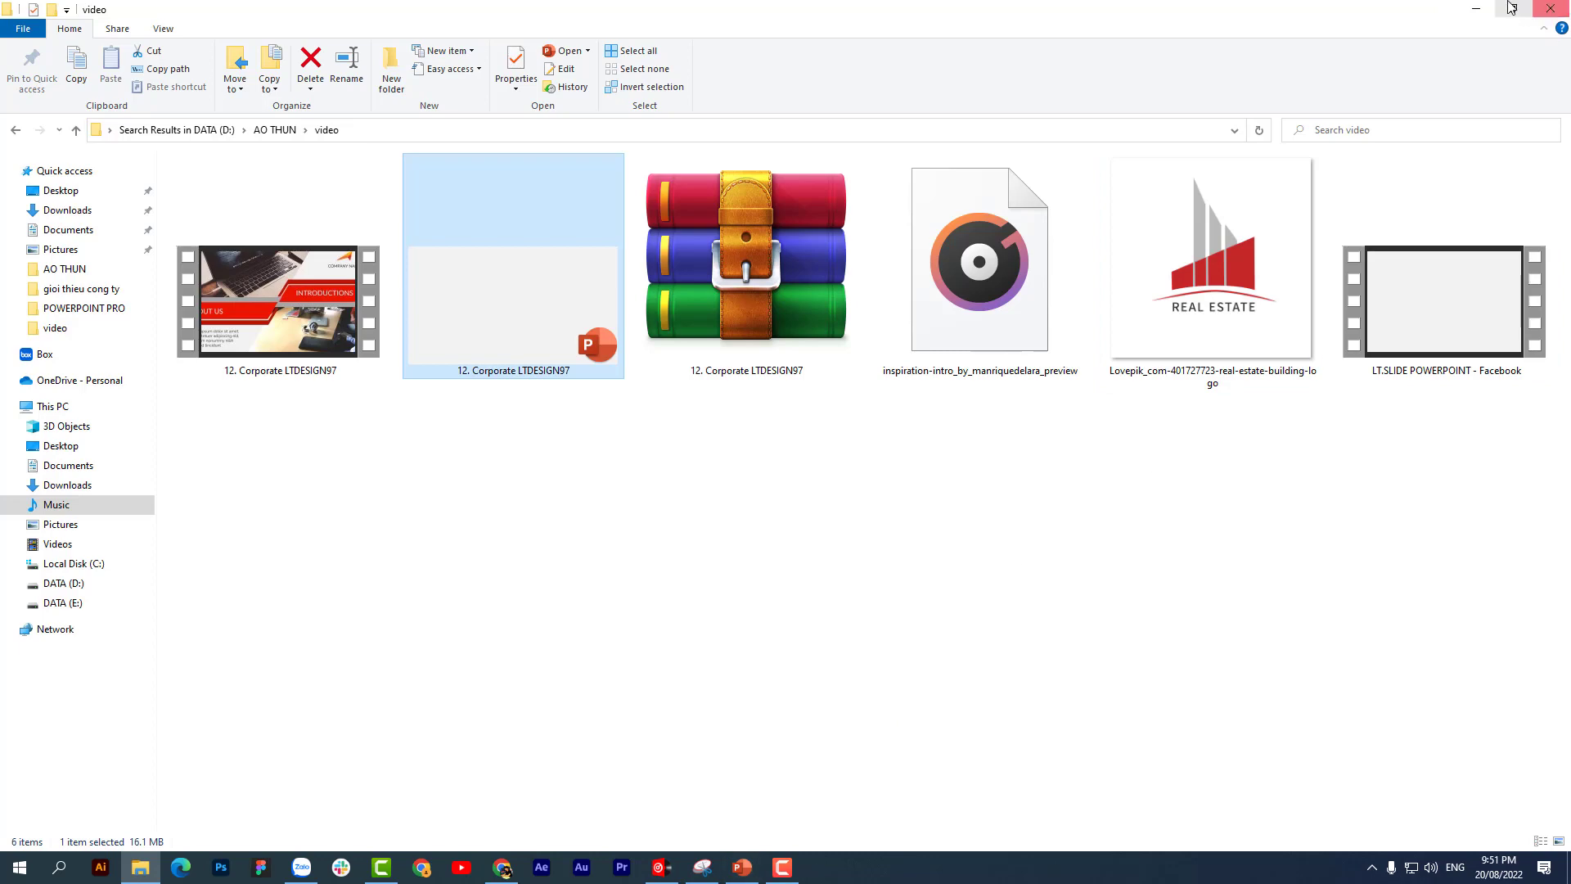
click(1477, 16)
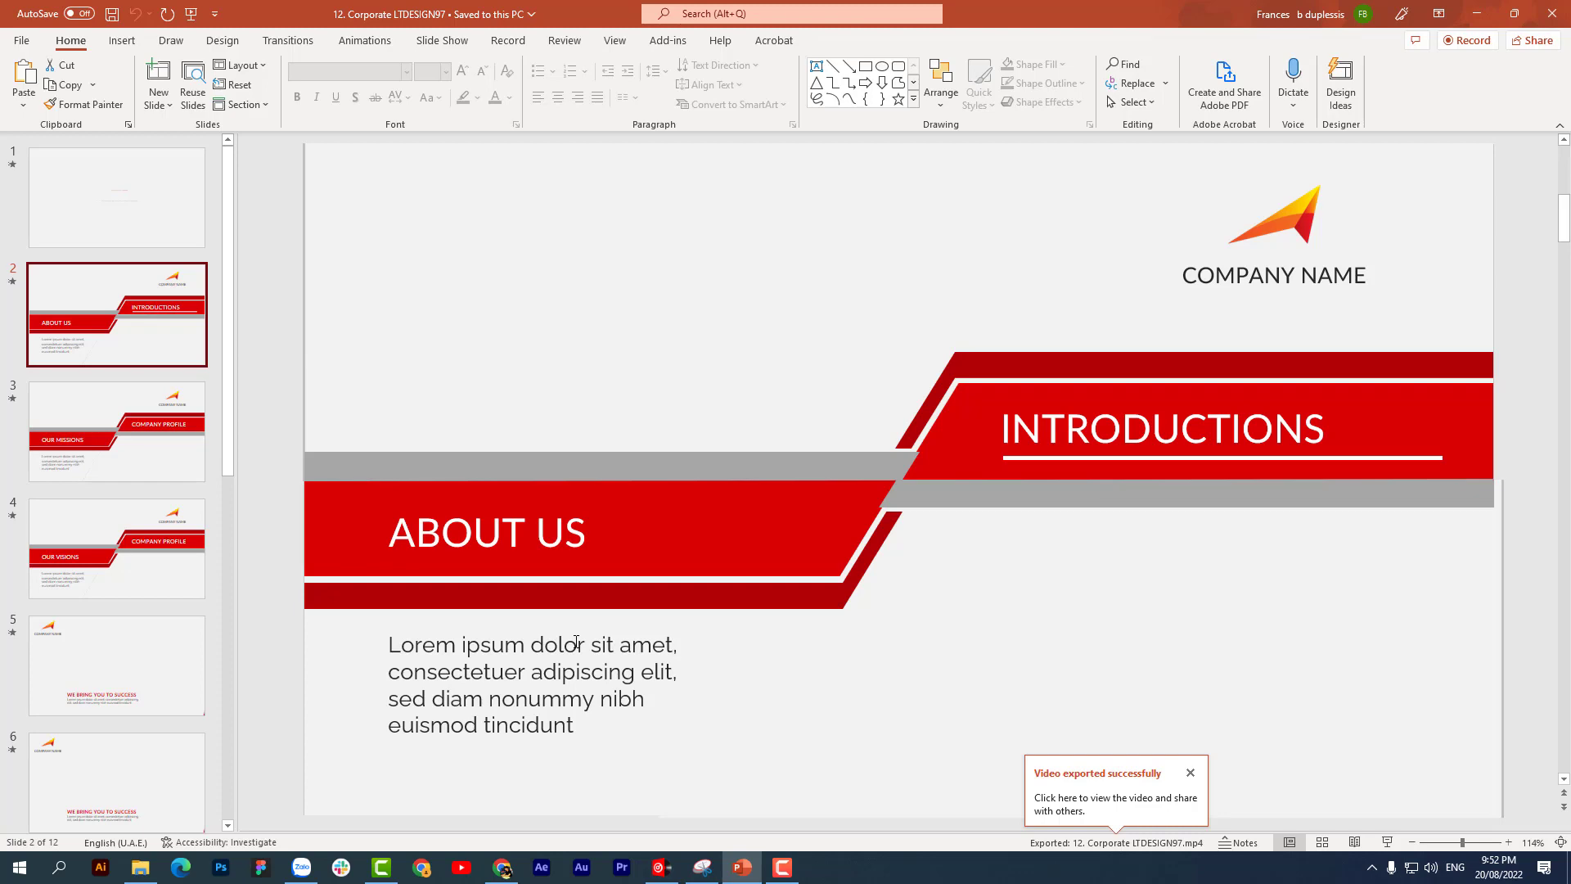
- Briefly reopen the video folder, then return to PowerPoint and go to slide 1
click(140, 866)
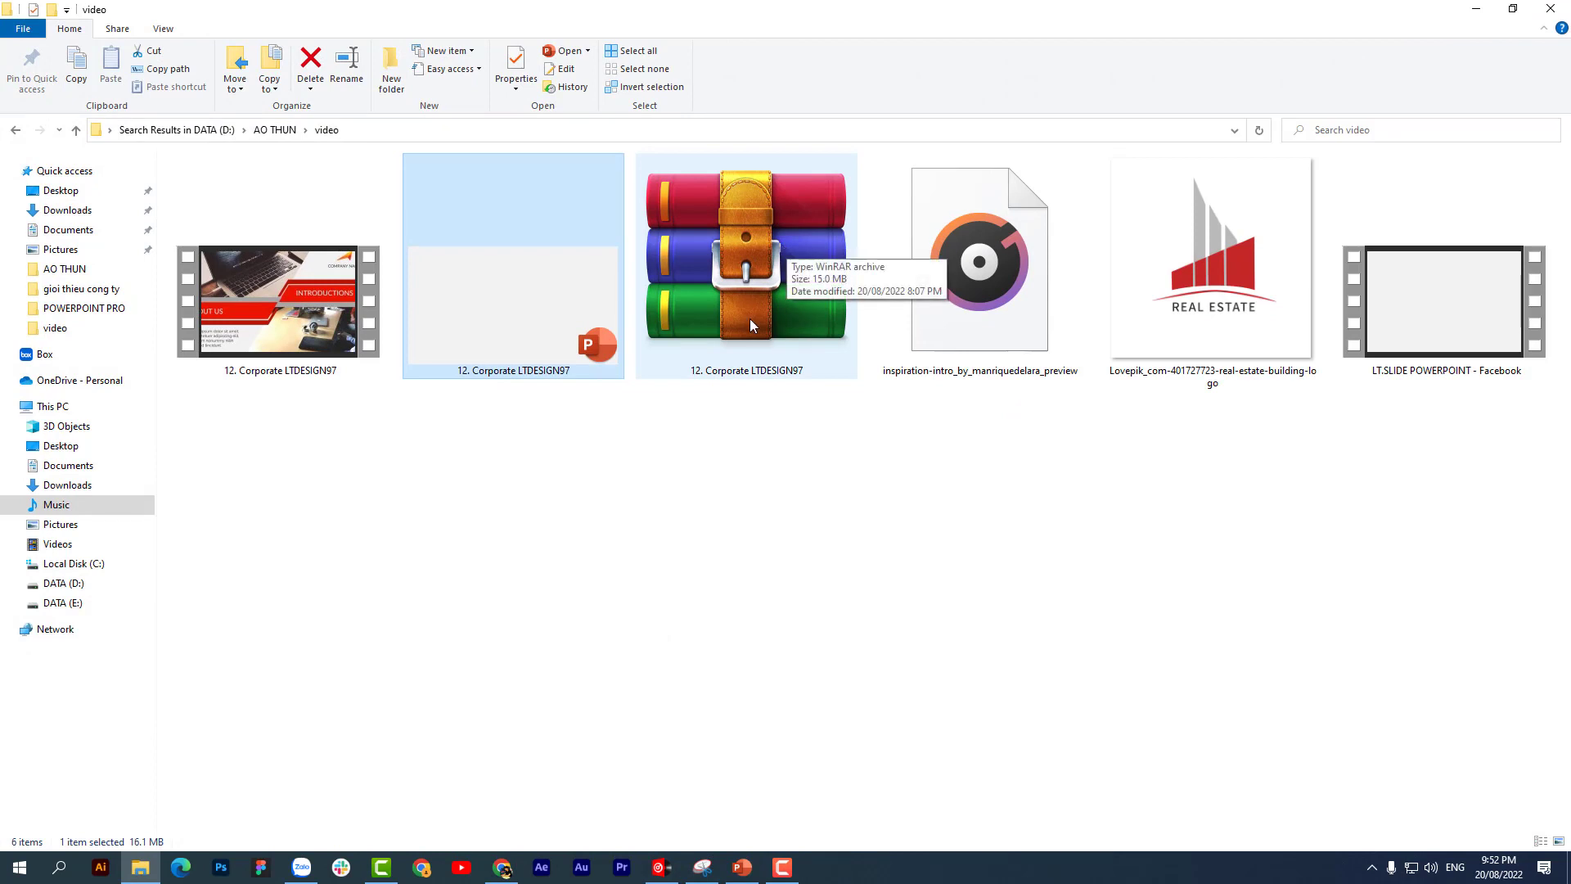
click(1477, 8)
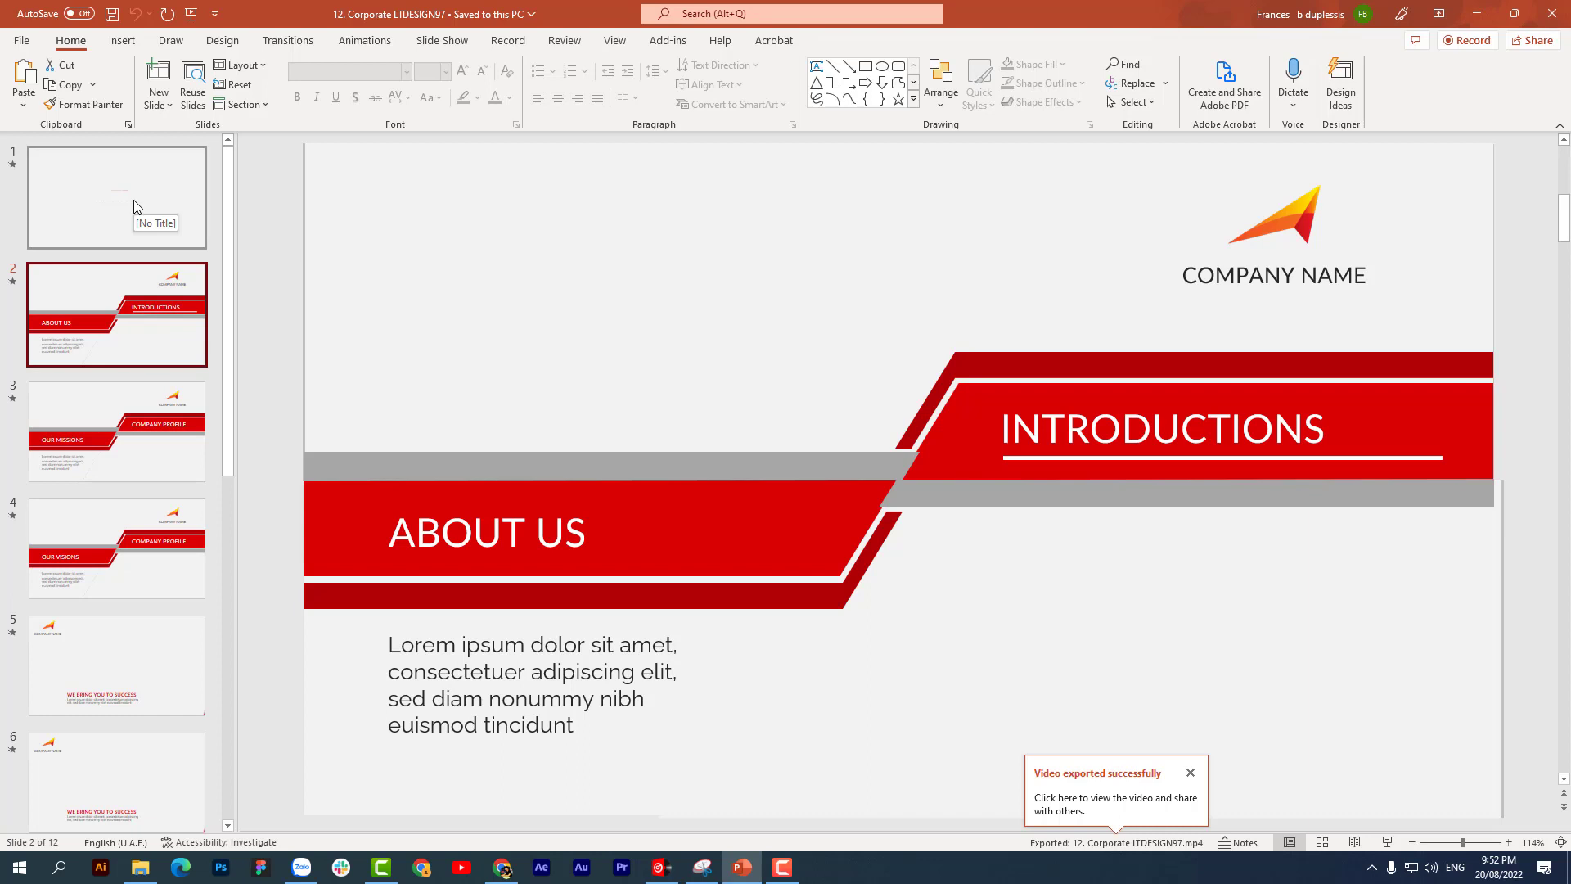
click(105, 210)
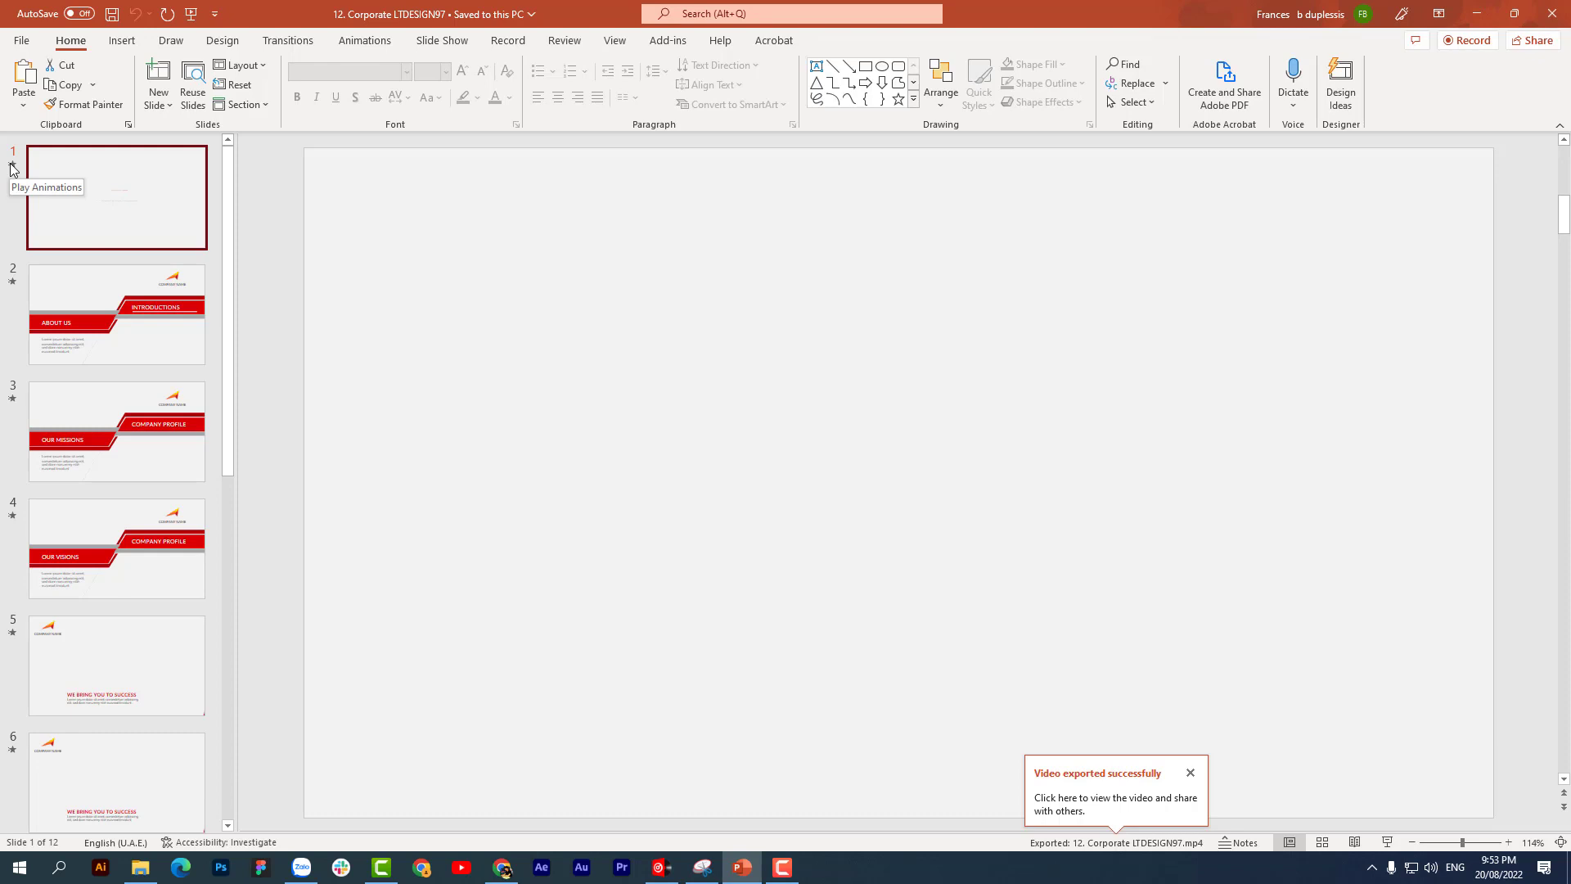
- Preview slide 1's animations, then open the Selection Pane listing the video, rectangles and Group 6
click(11, 166)
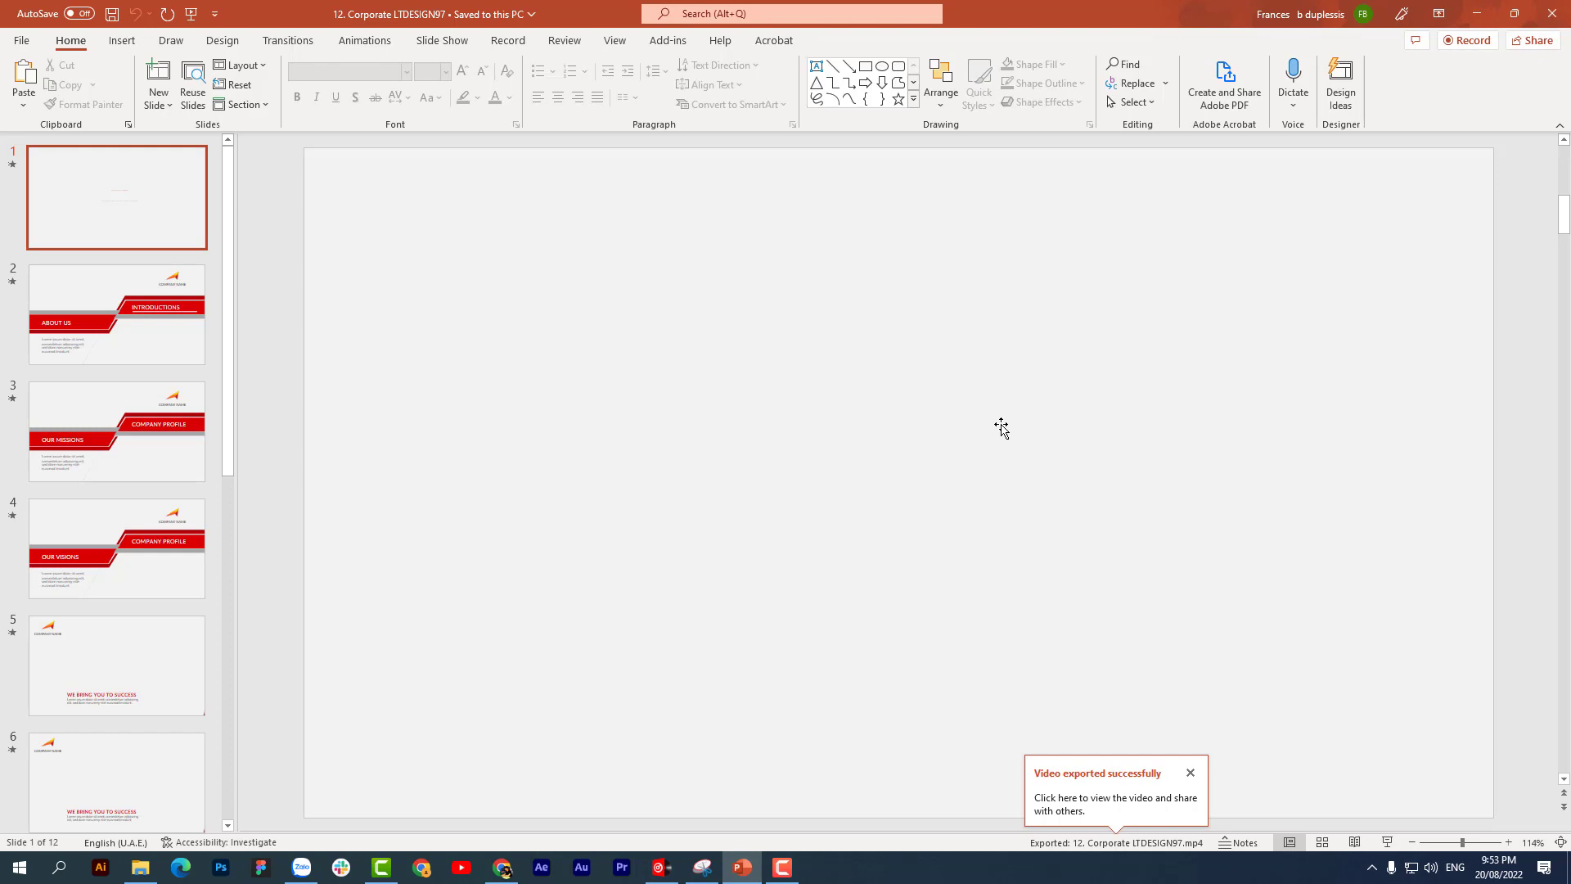
click(133, 210)
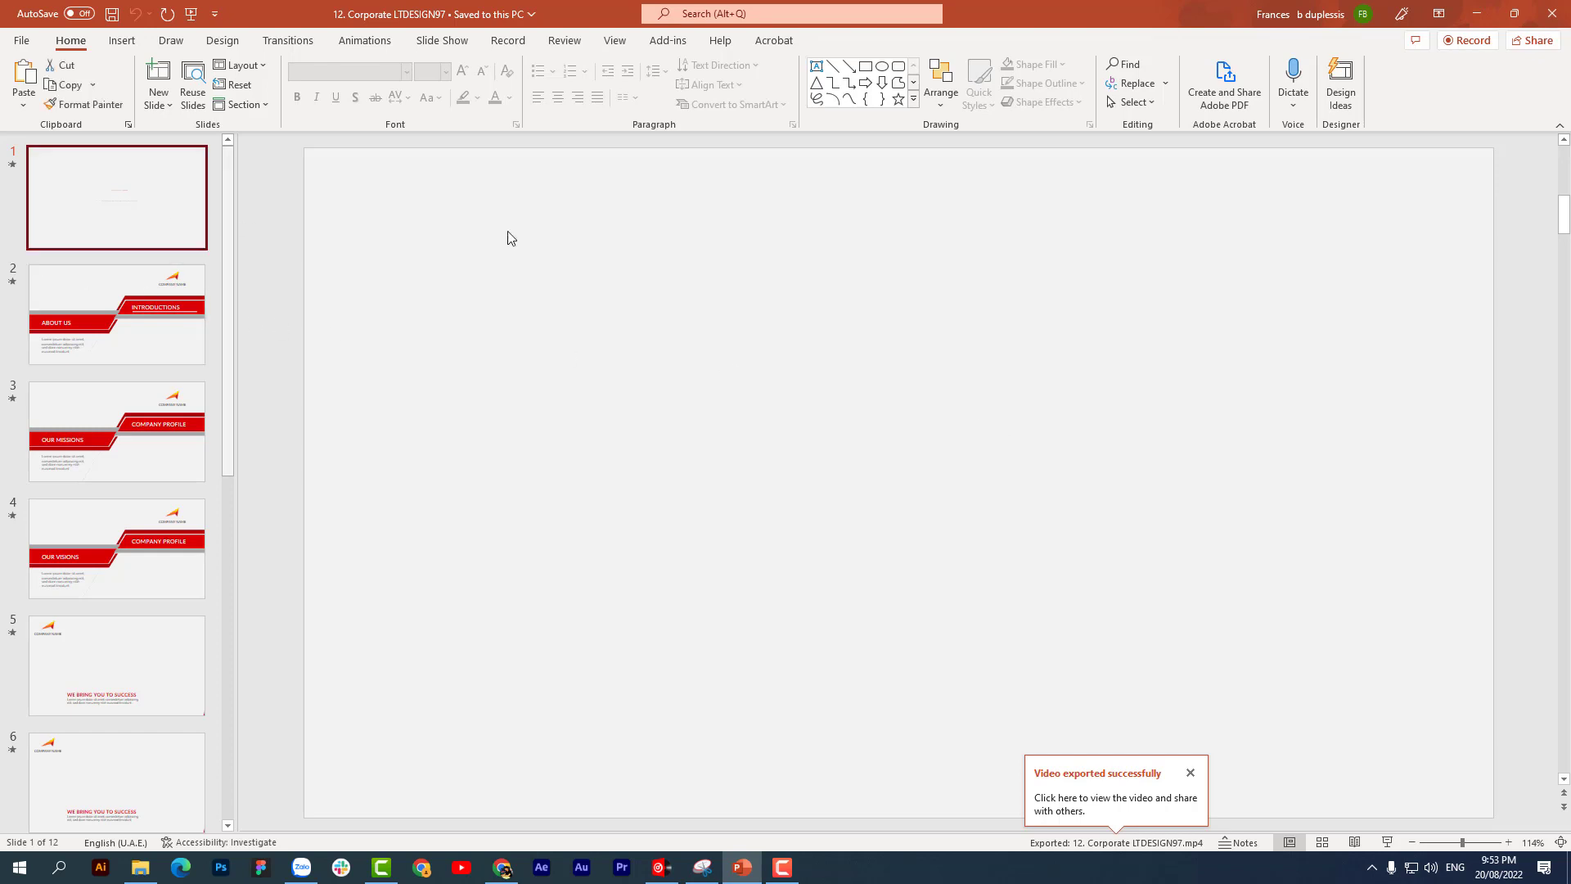
click(1143, 104)
click(1155, 170)
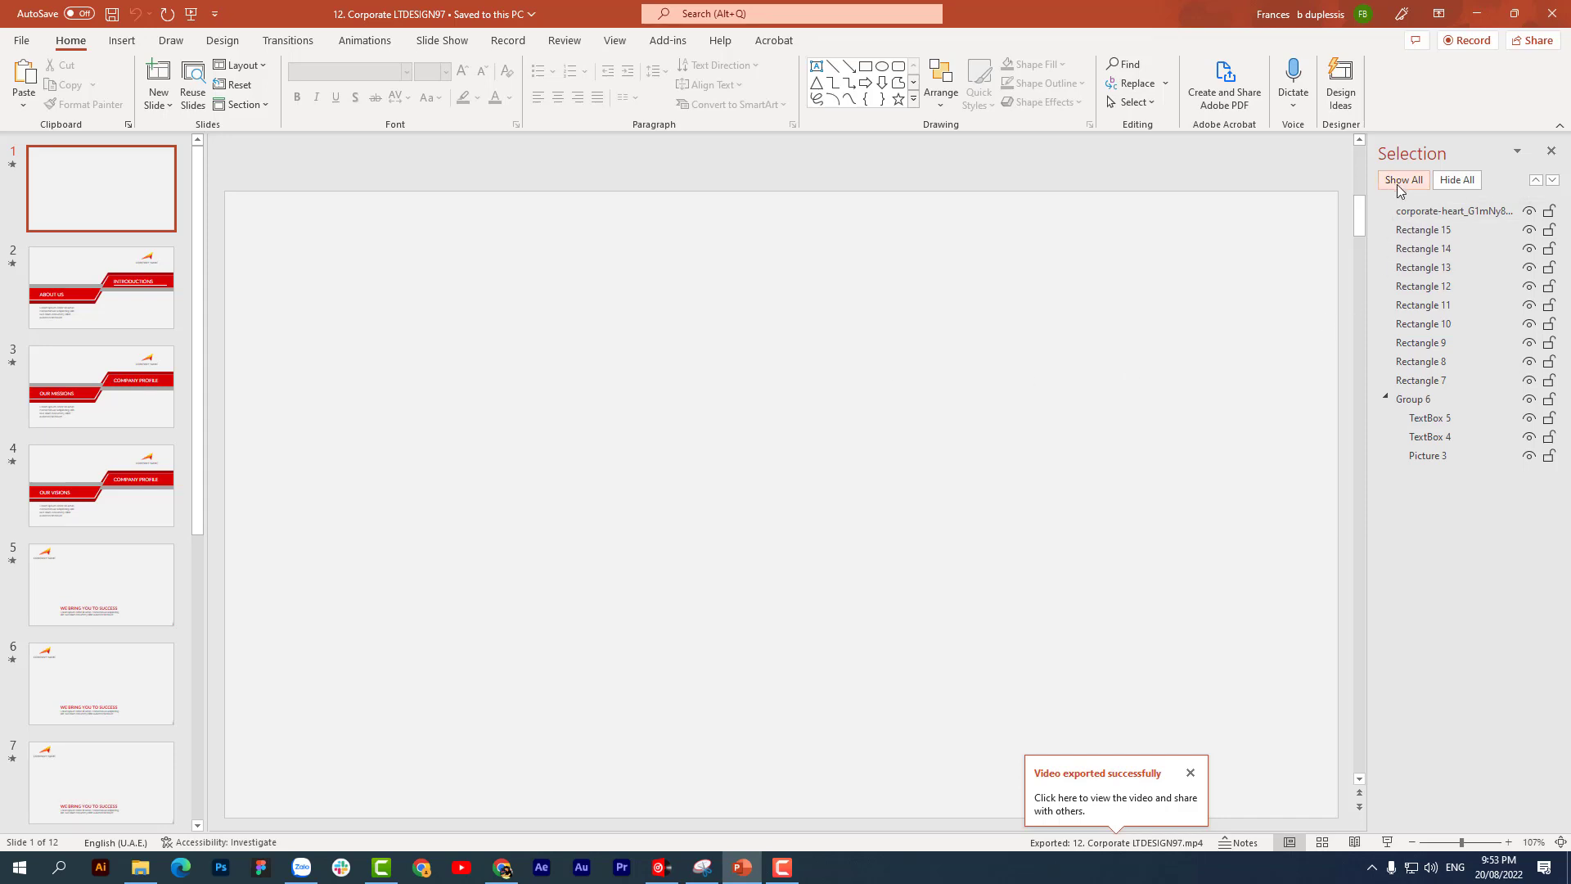
- Hide all slide 1 layers, then unhide Group 6 with the logo, name and slogan
click(1465, 180)
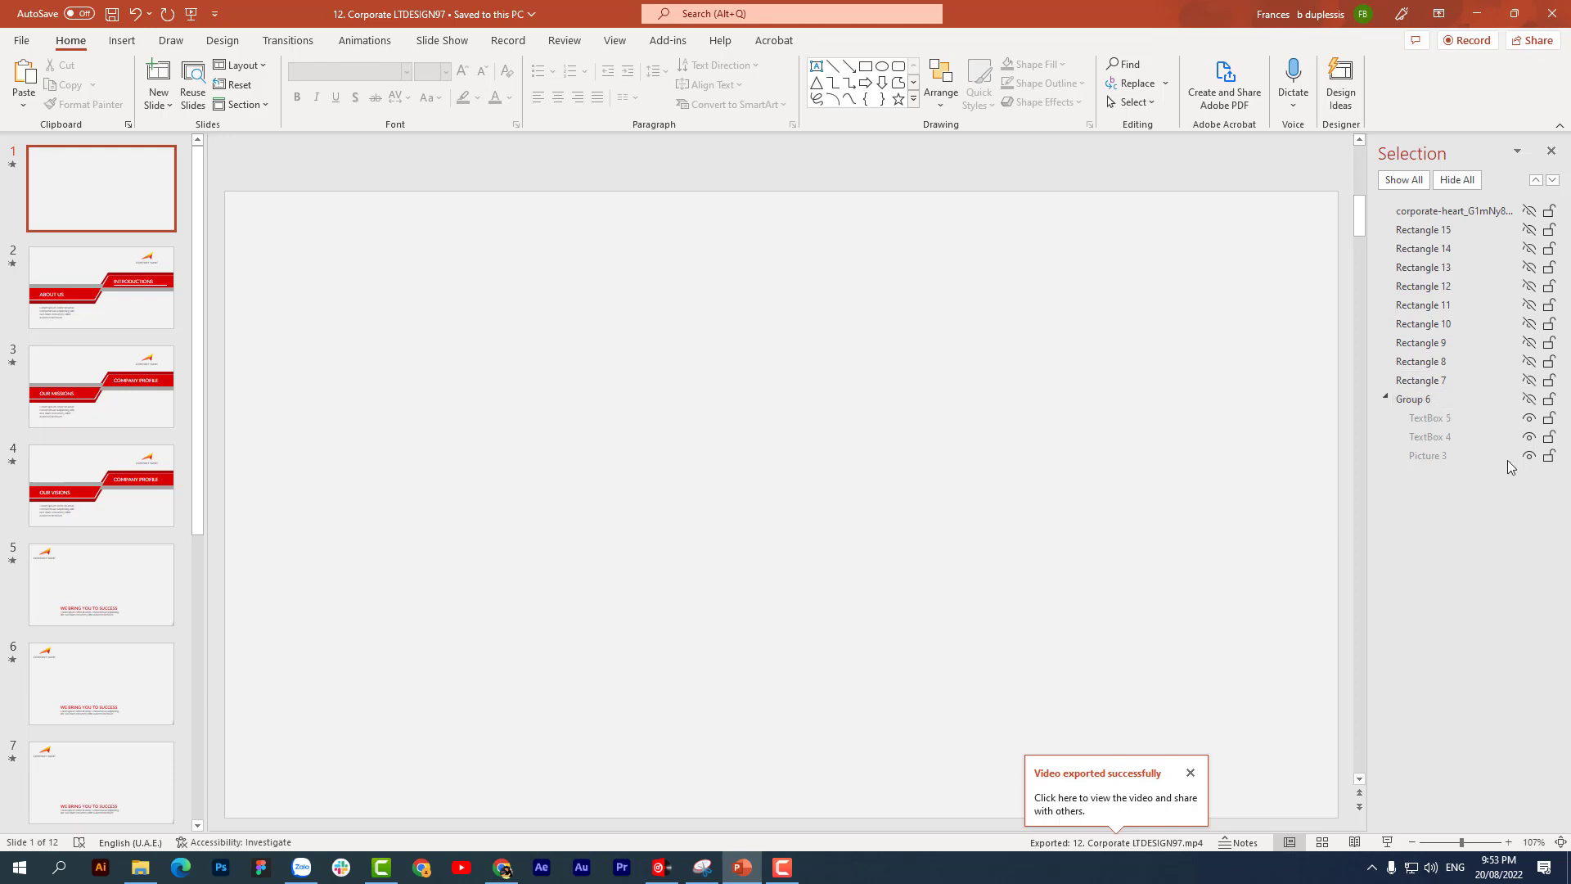
click(1530, 399)
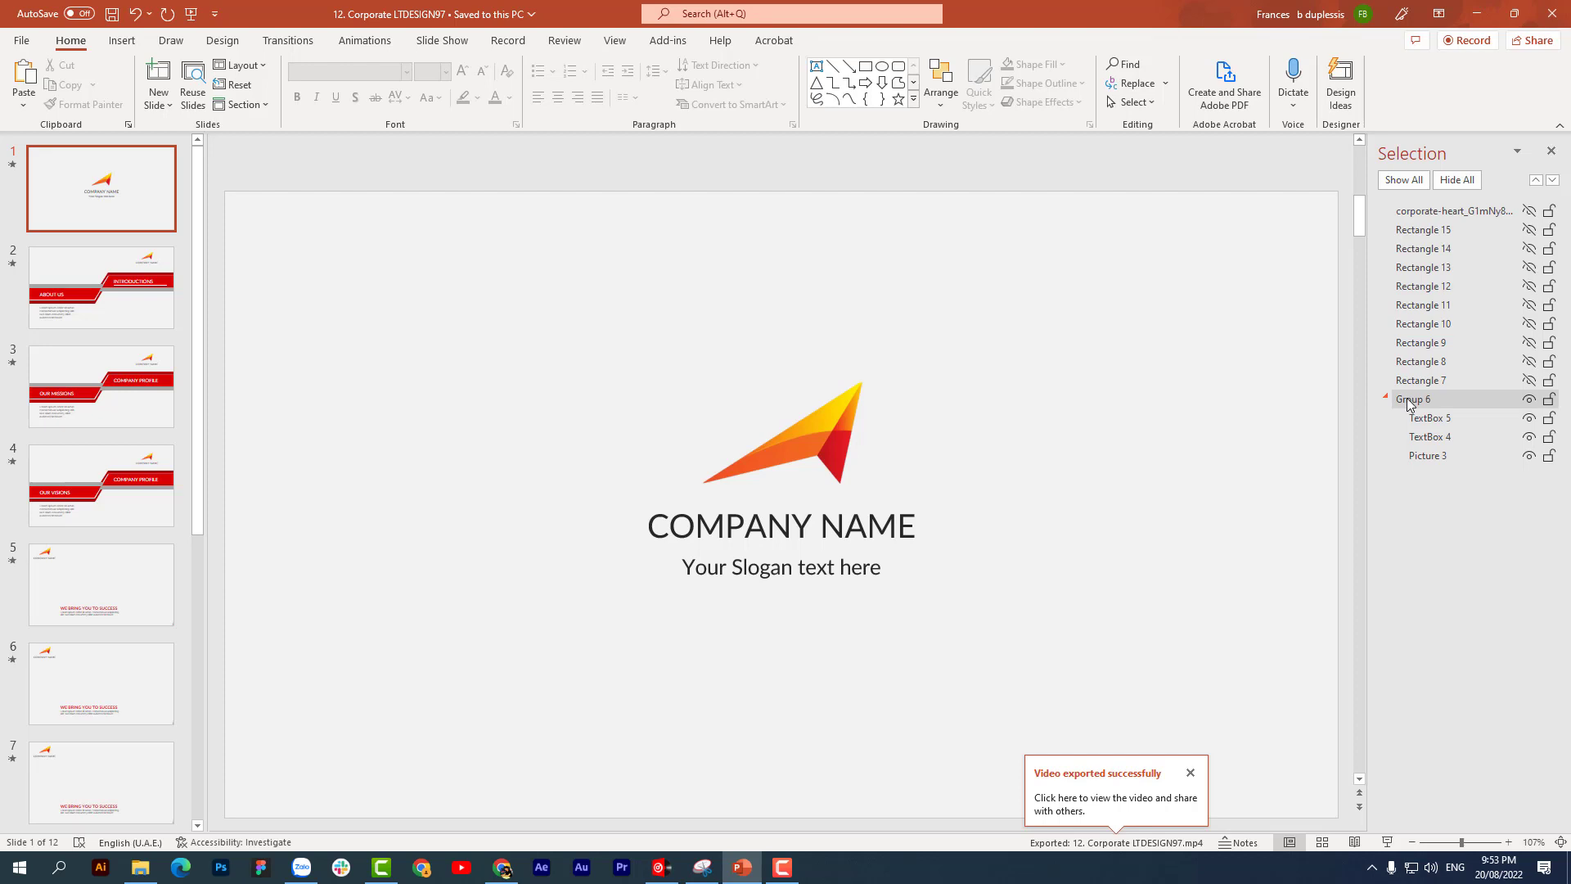
- Replace the 'COMPANY NAME' text under the slide 1 logo with 'LTDESIGN'
click(867, 524)
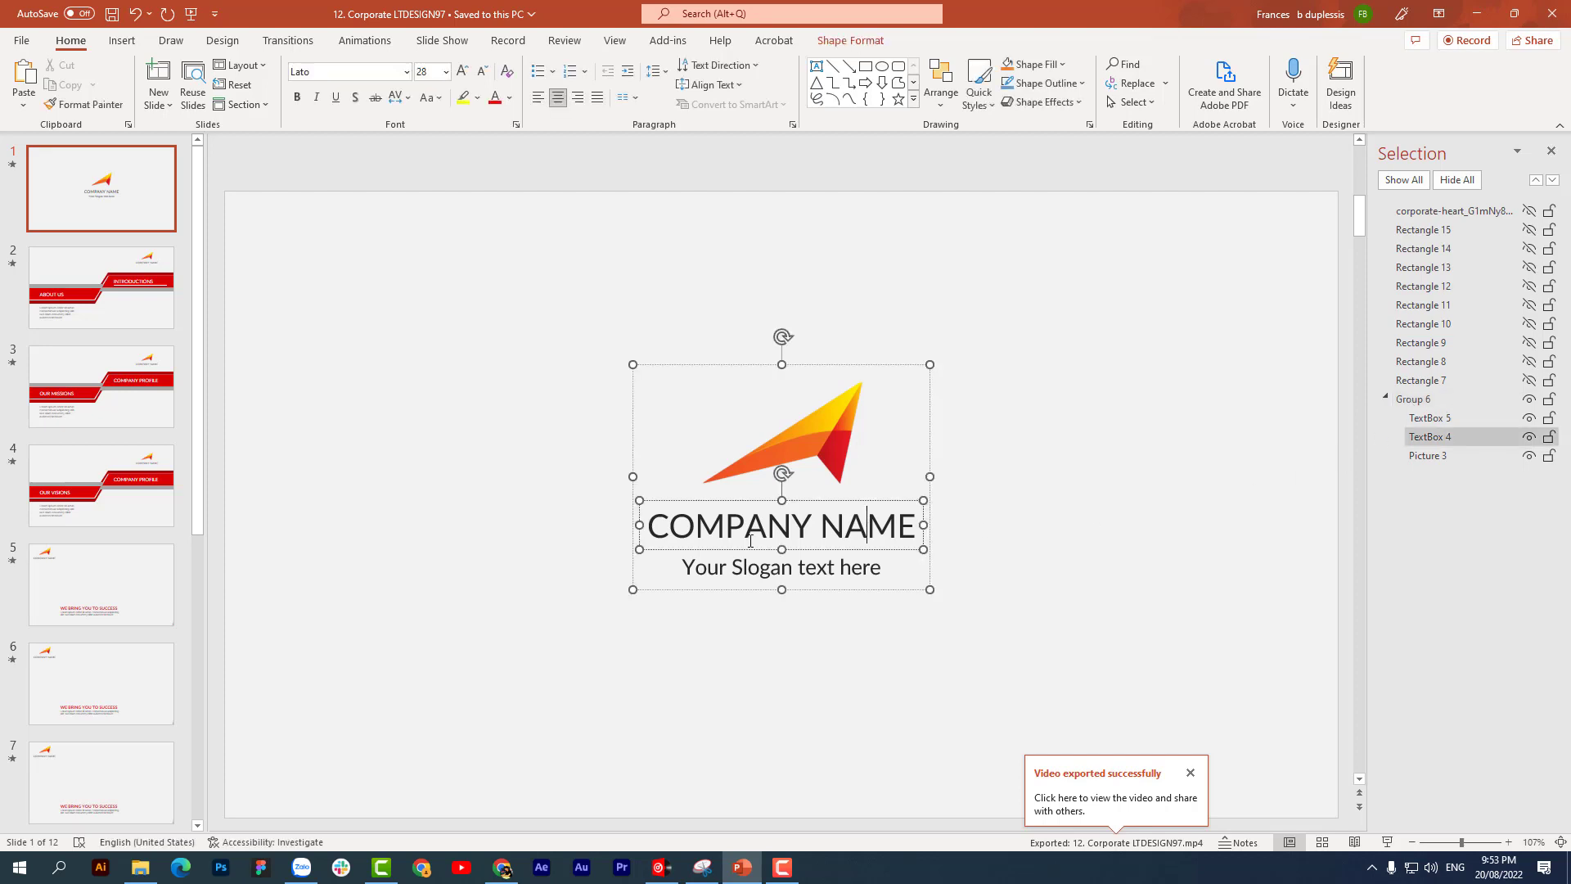
drag(659, 537, 869, 534)
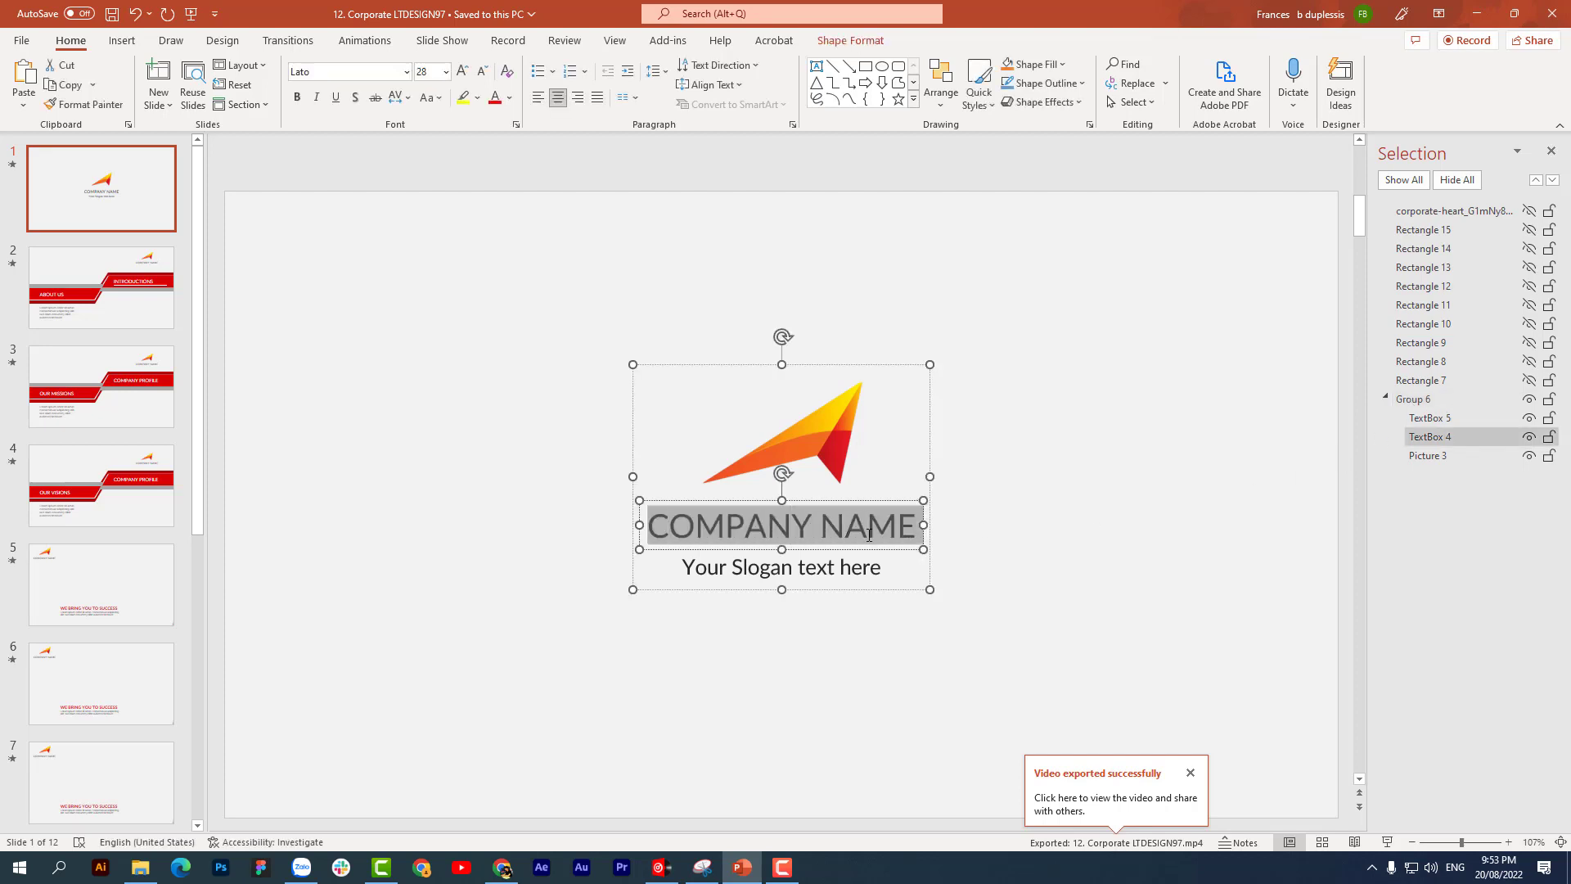
key(Delete)
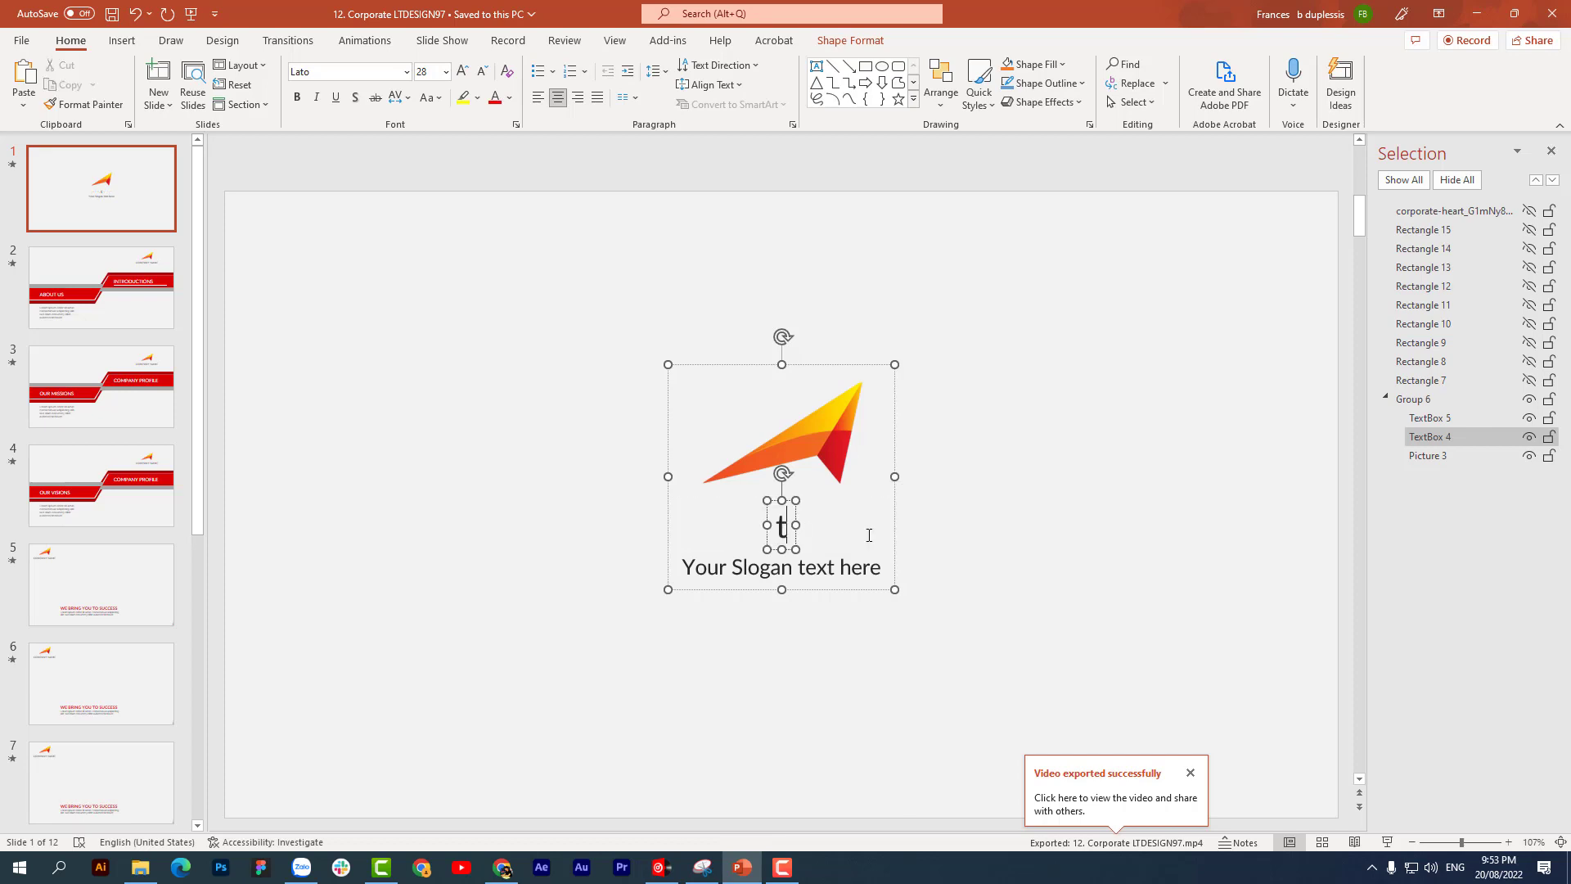
text(L)
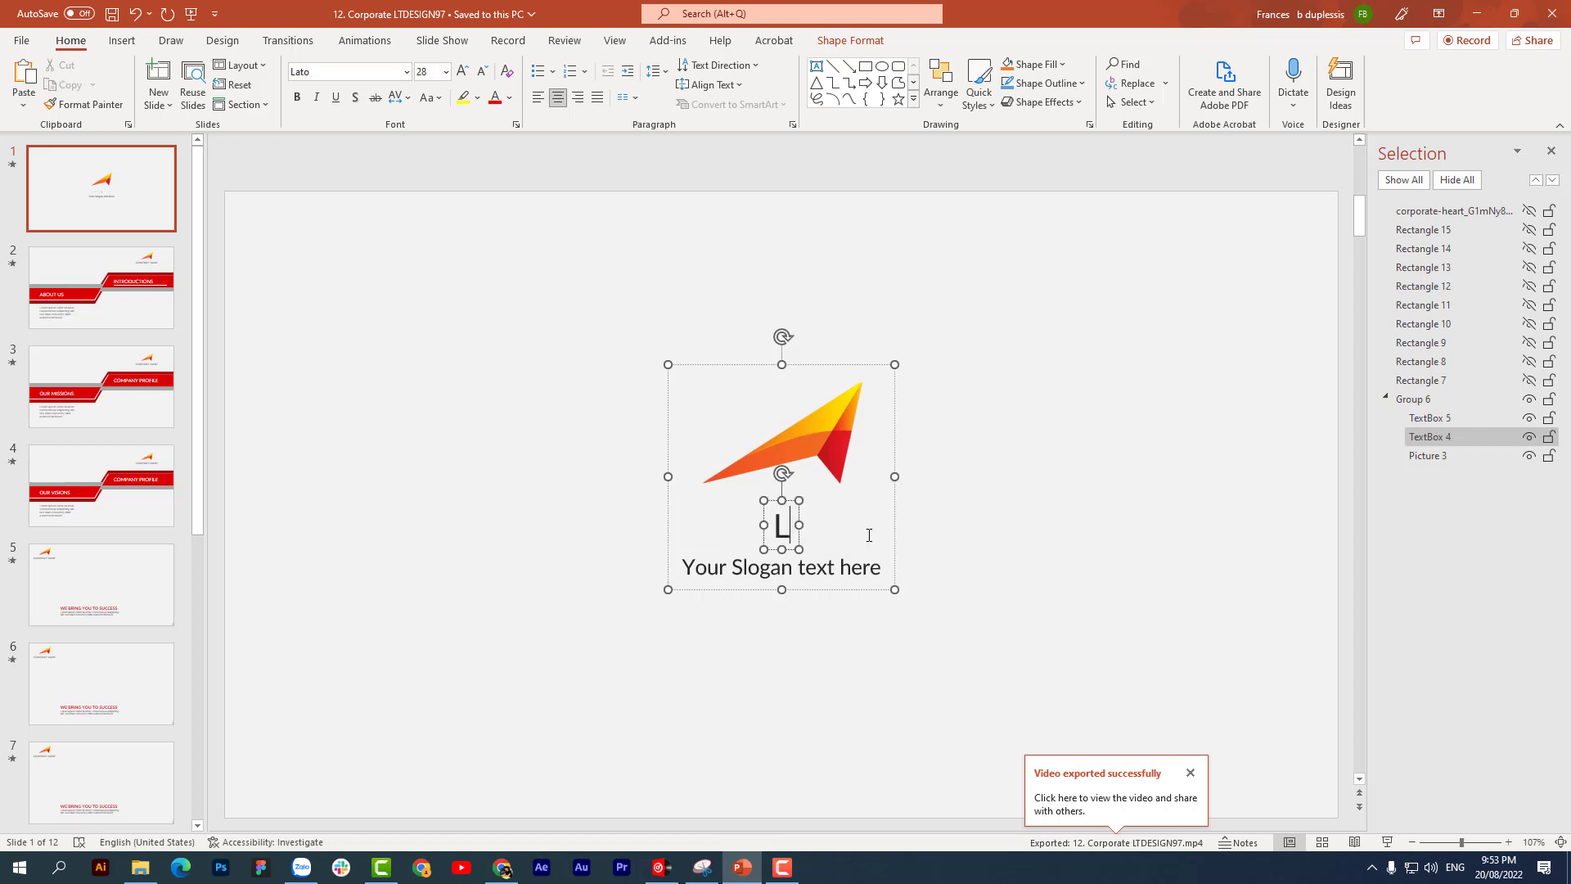
text(TDÉ)
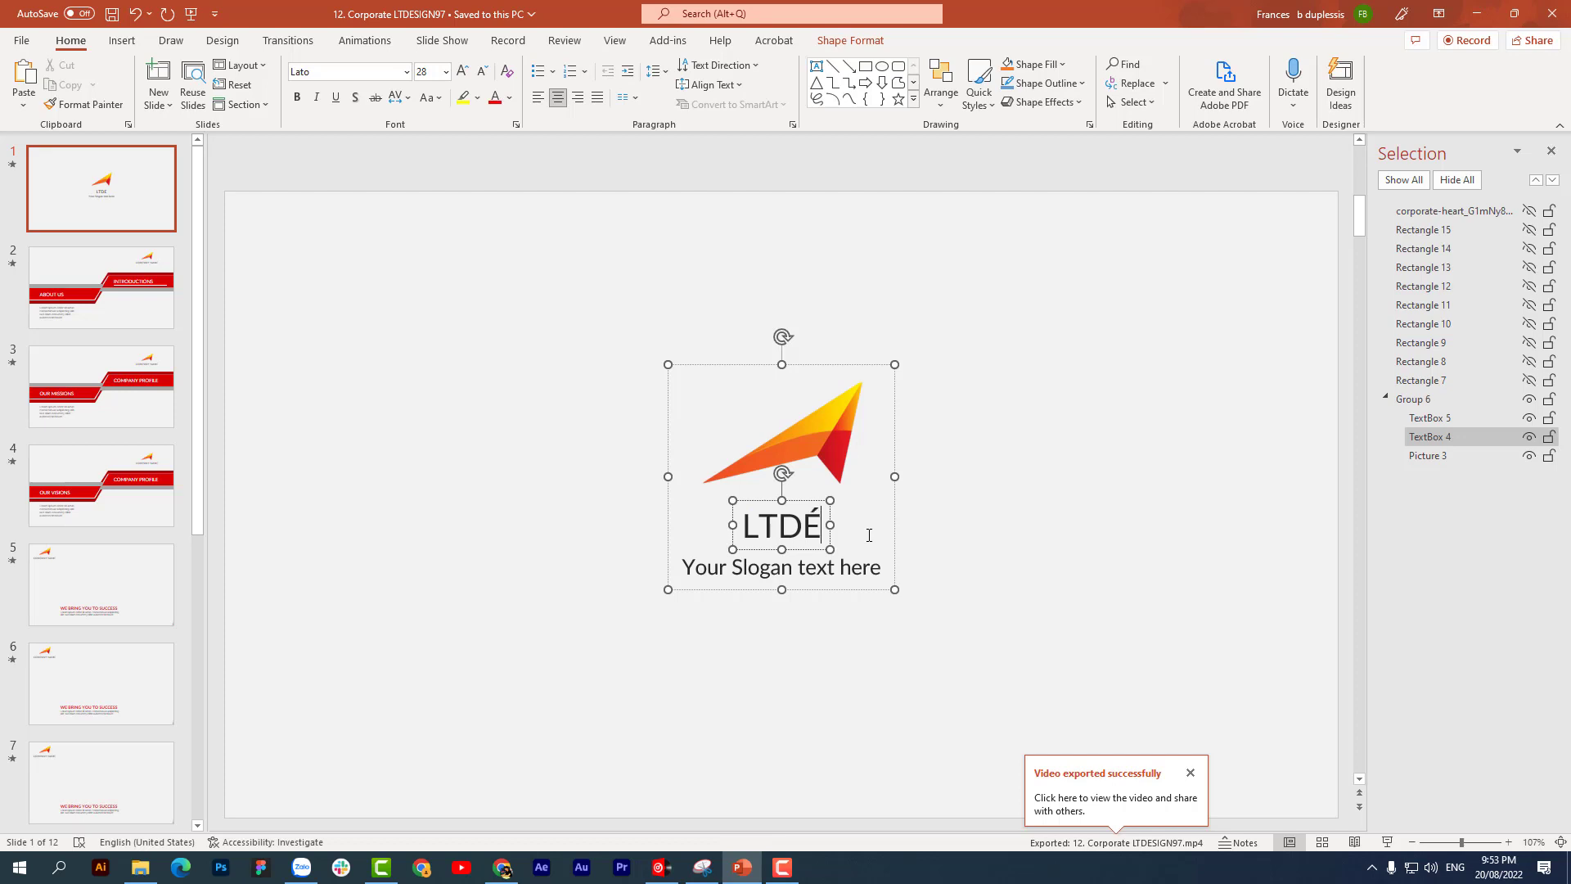
key(BackSpace)
text(ESIGN)
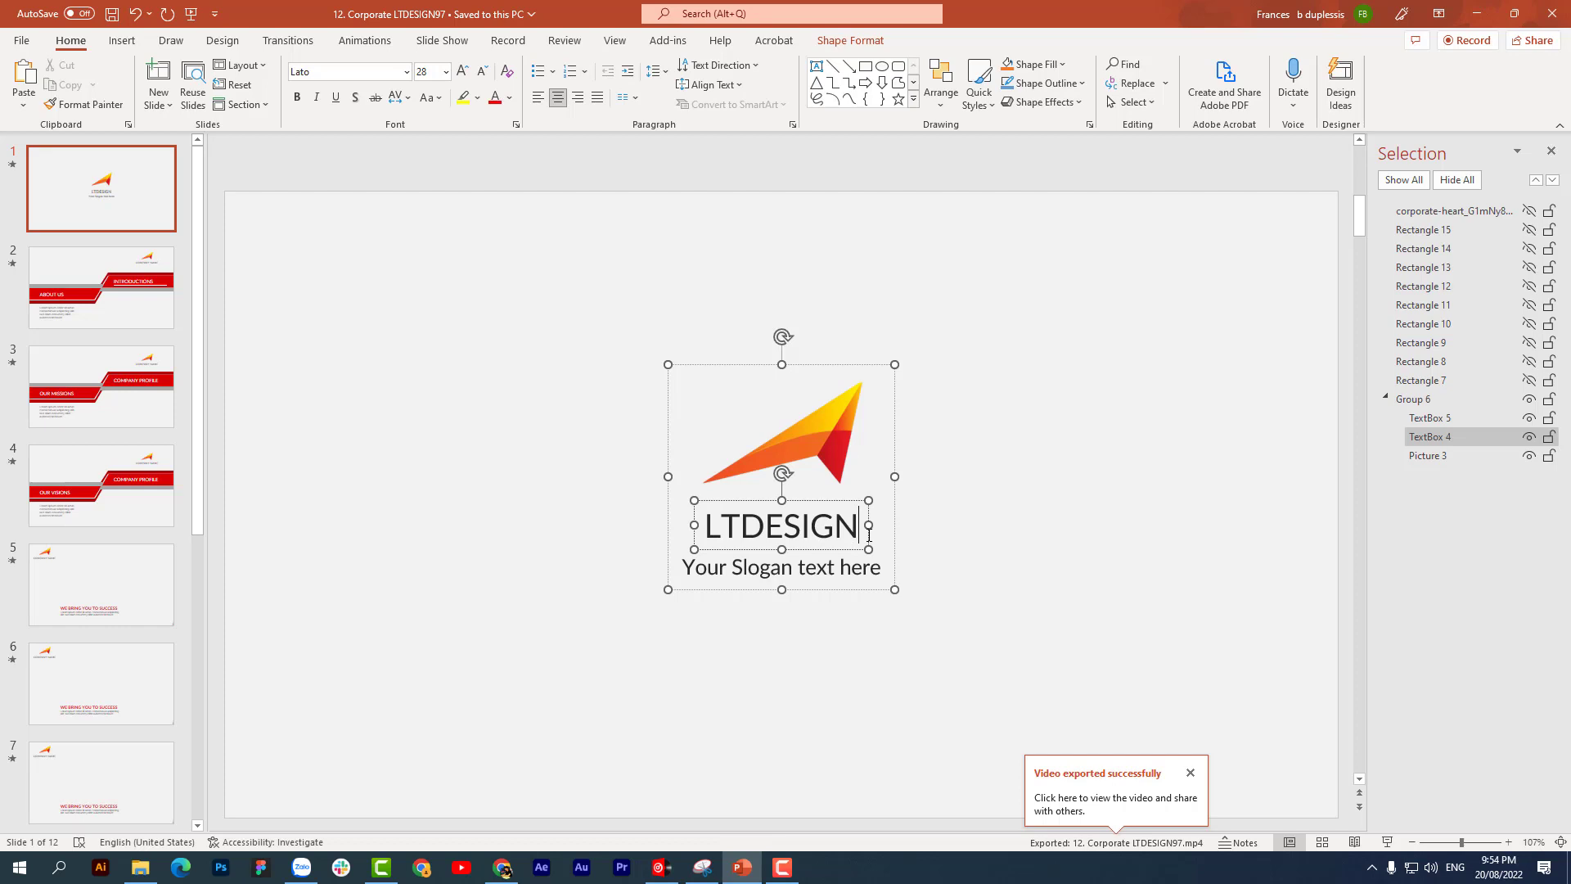
click(809, 447)
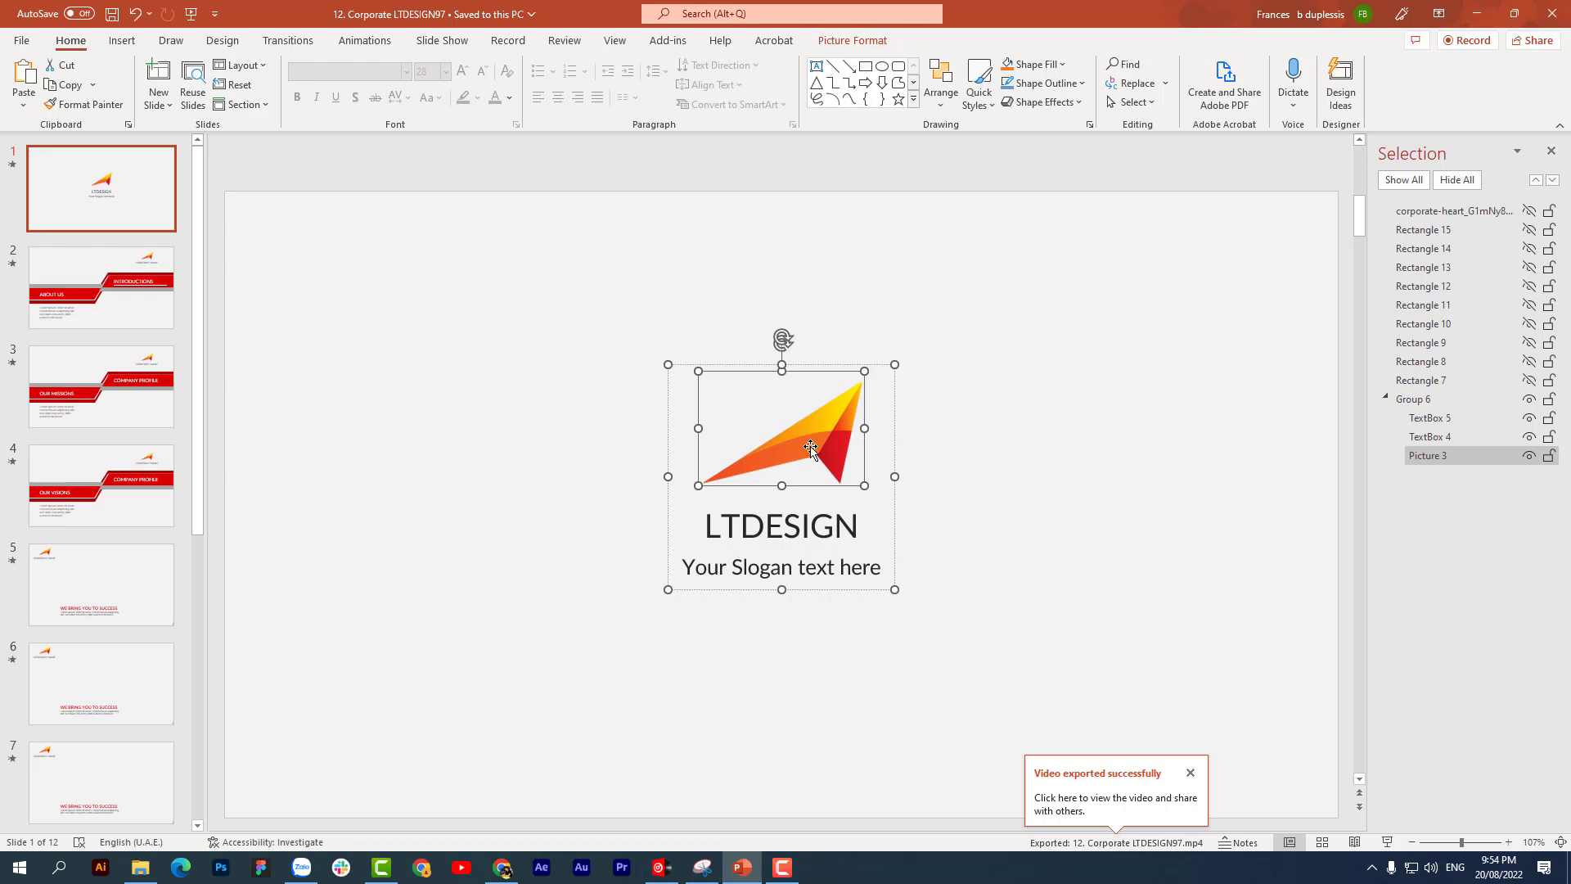
- Change the slide 1 logo to the red Lovepik real estate logo from D:\AO THUN\video
right_click(810, 447)
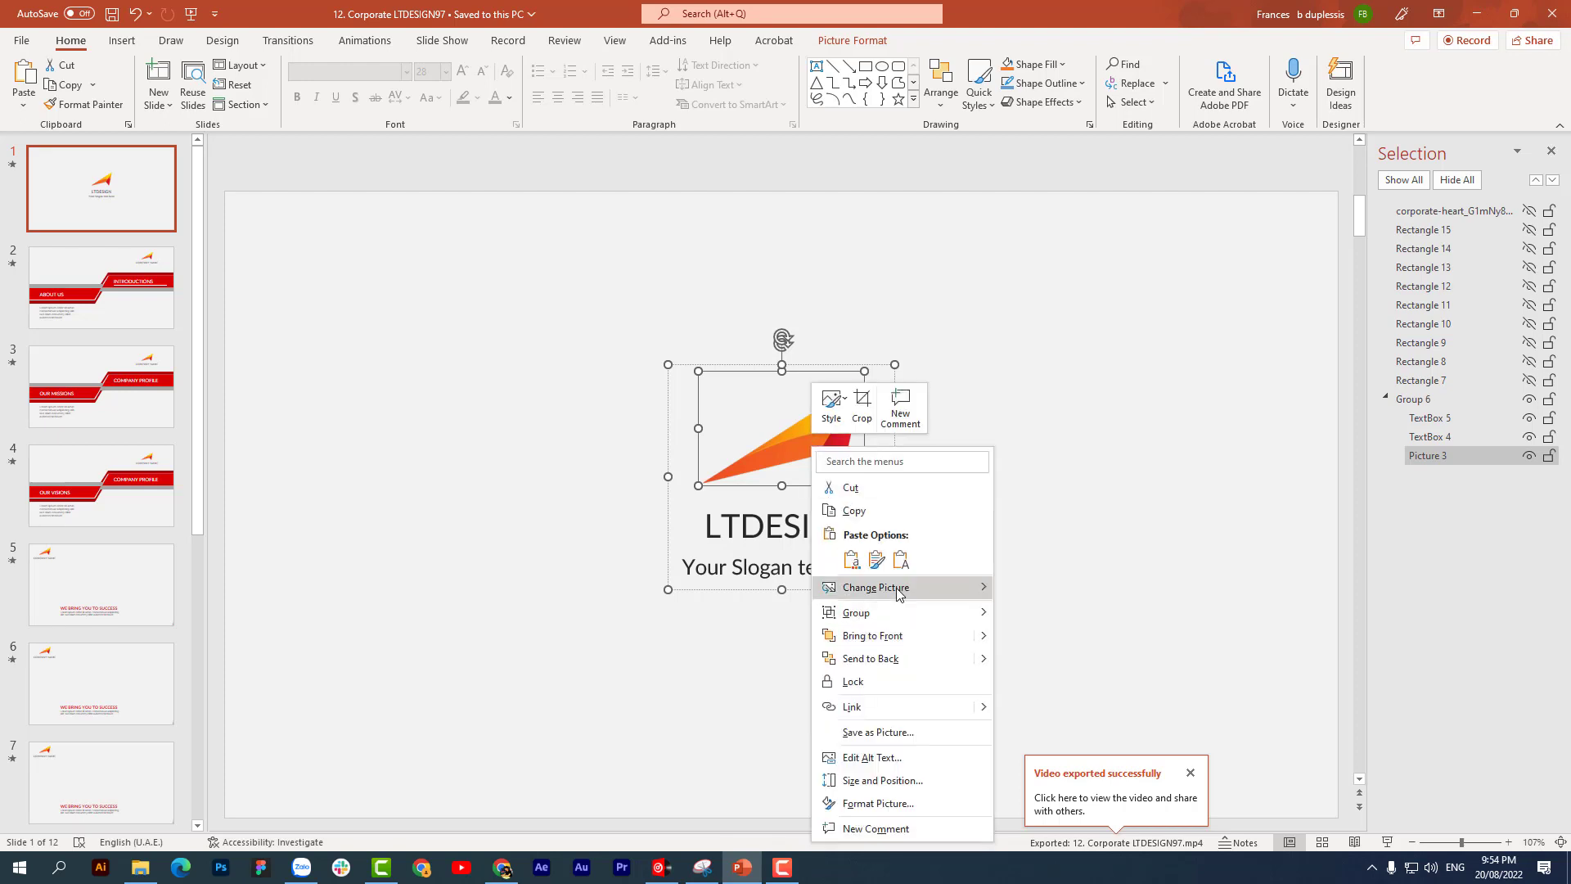
mouse_move(877, 587)
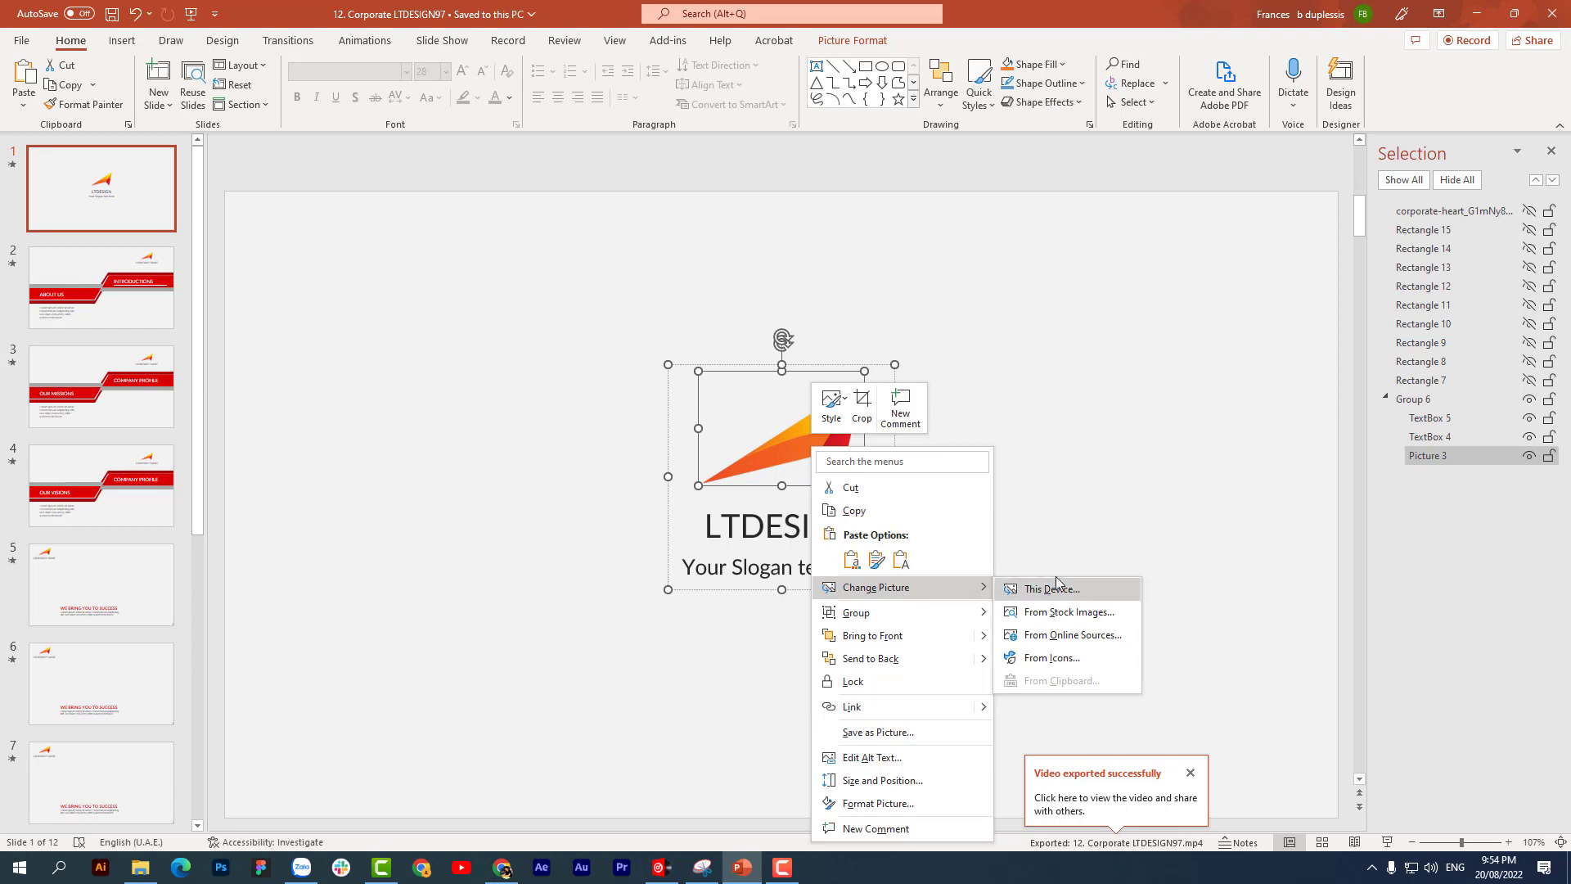
click(1053, 588)
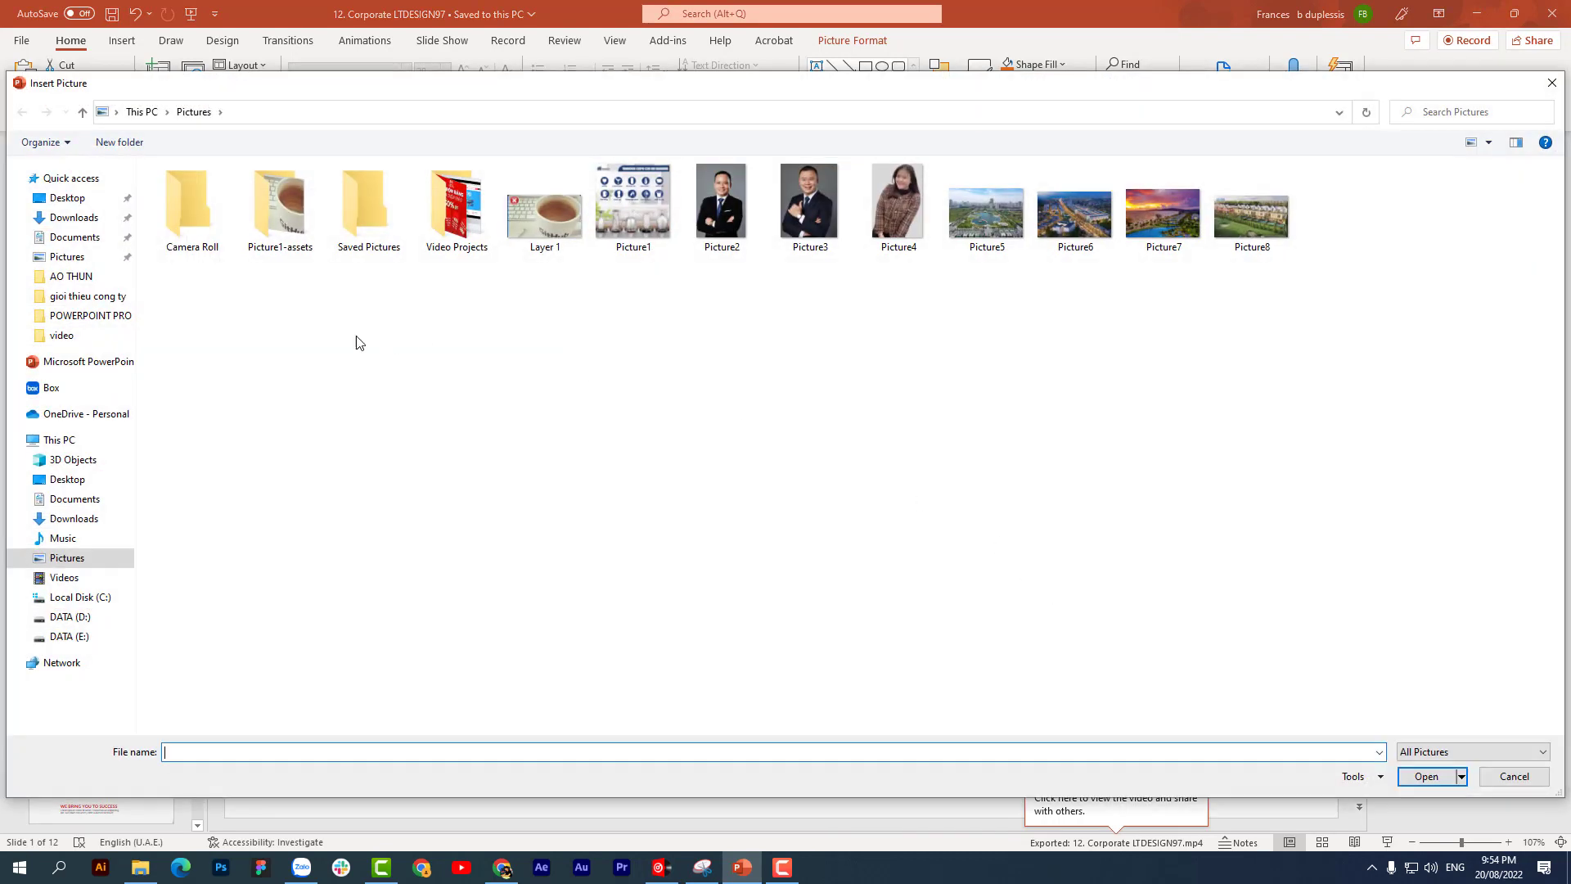
click(71, 276)
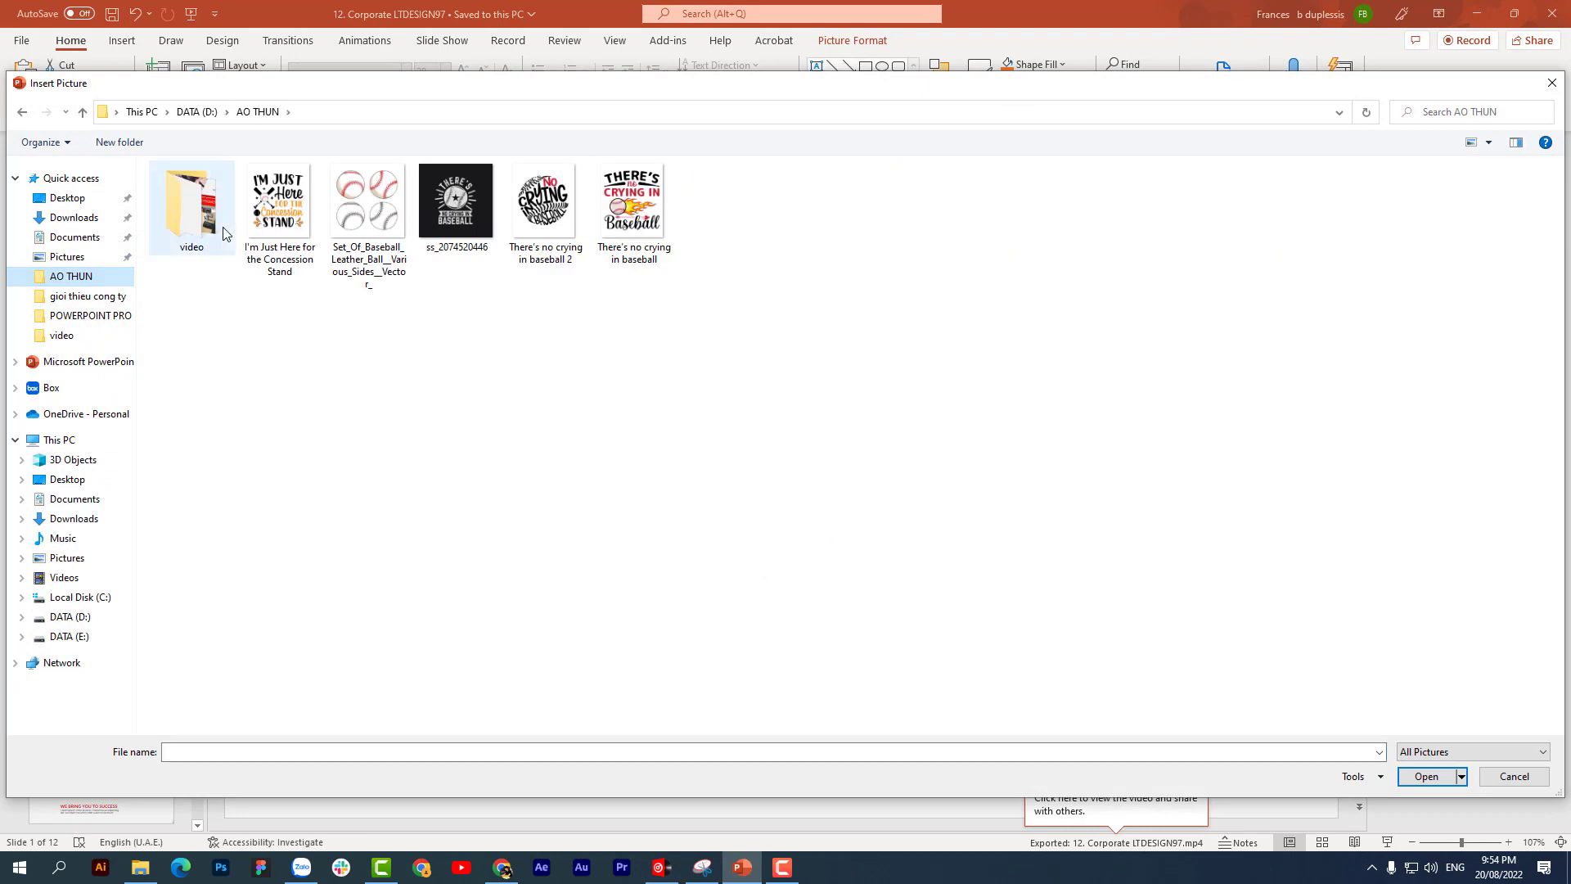
double_click(192, 203)
right_click(468, 261)
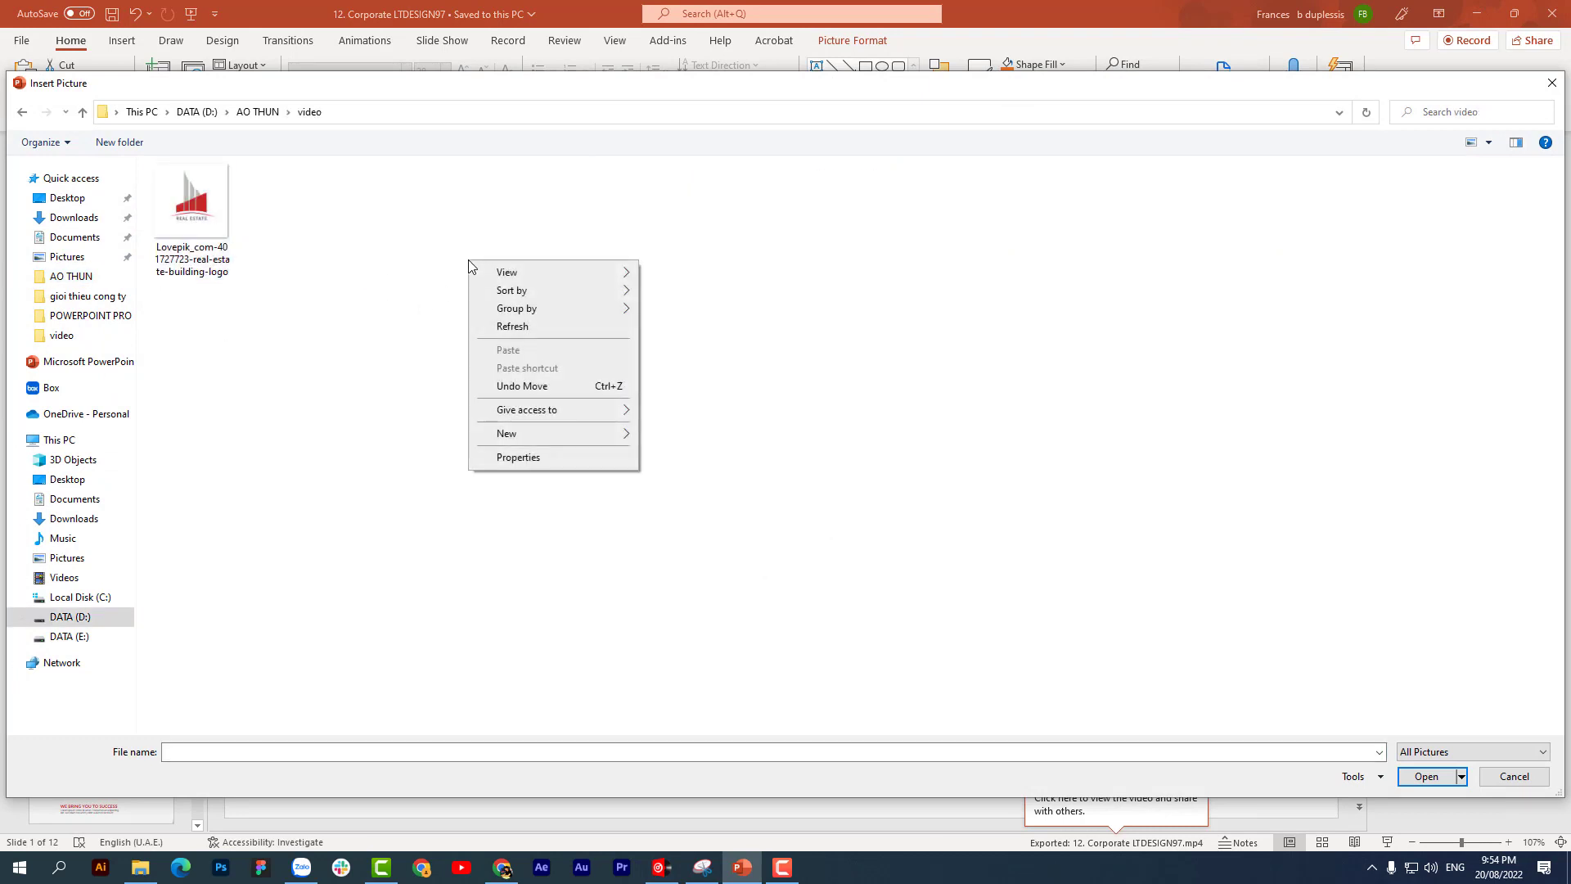
double_click(214, 208)
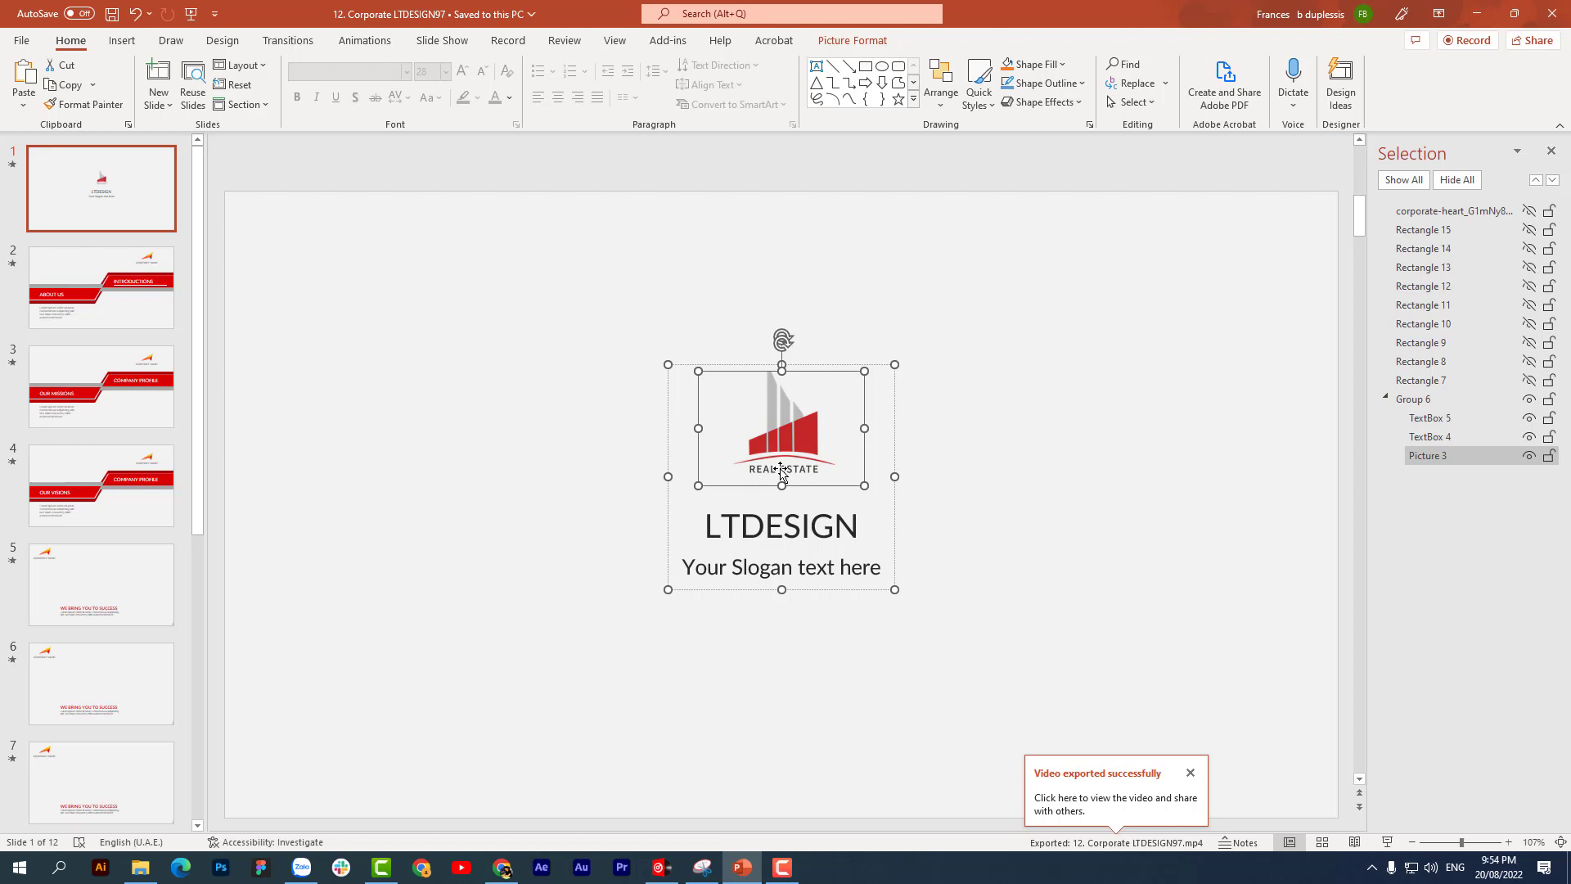
- Crop the REAL ESTATE caption off the bottom of the red building logo
click(766, 525)
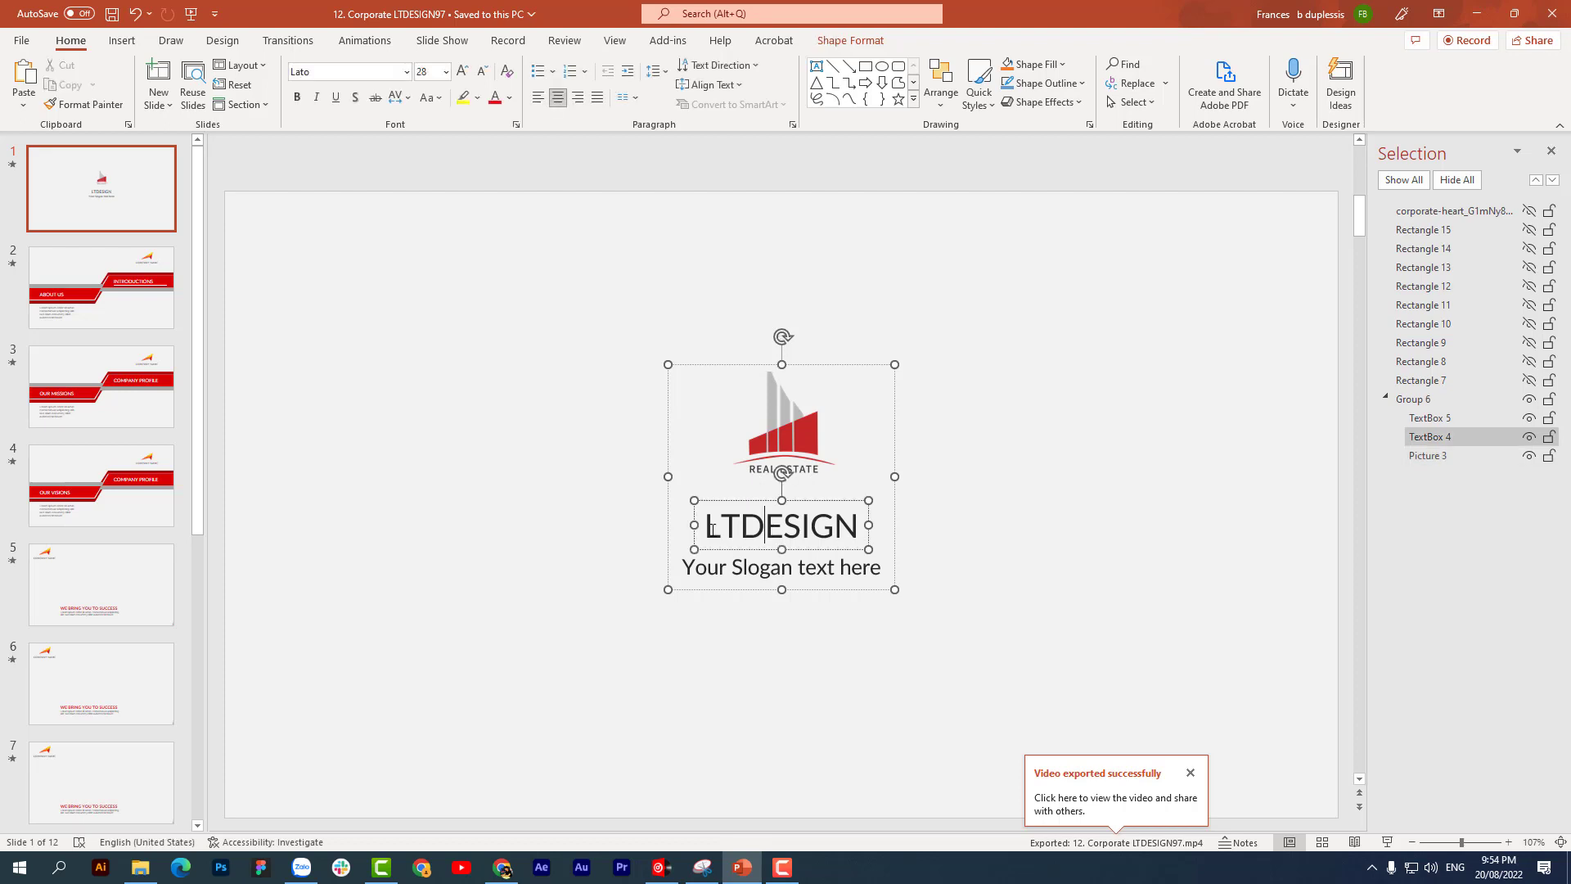
click(778, 446)
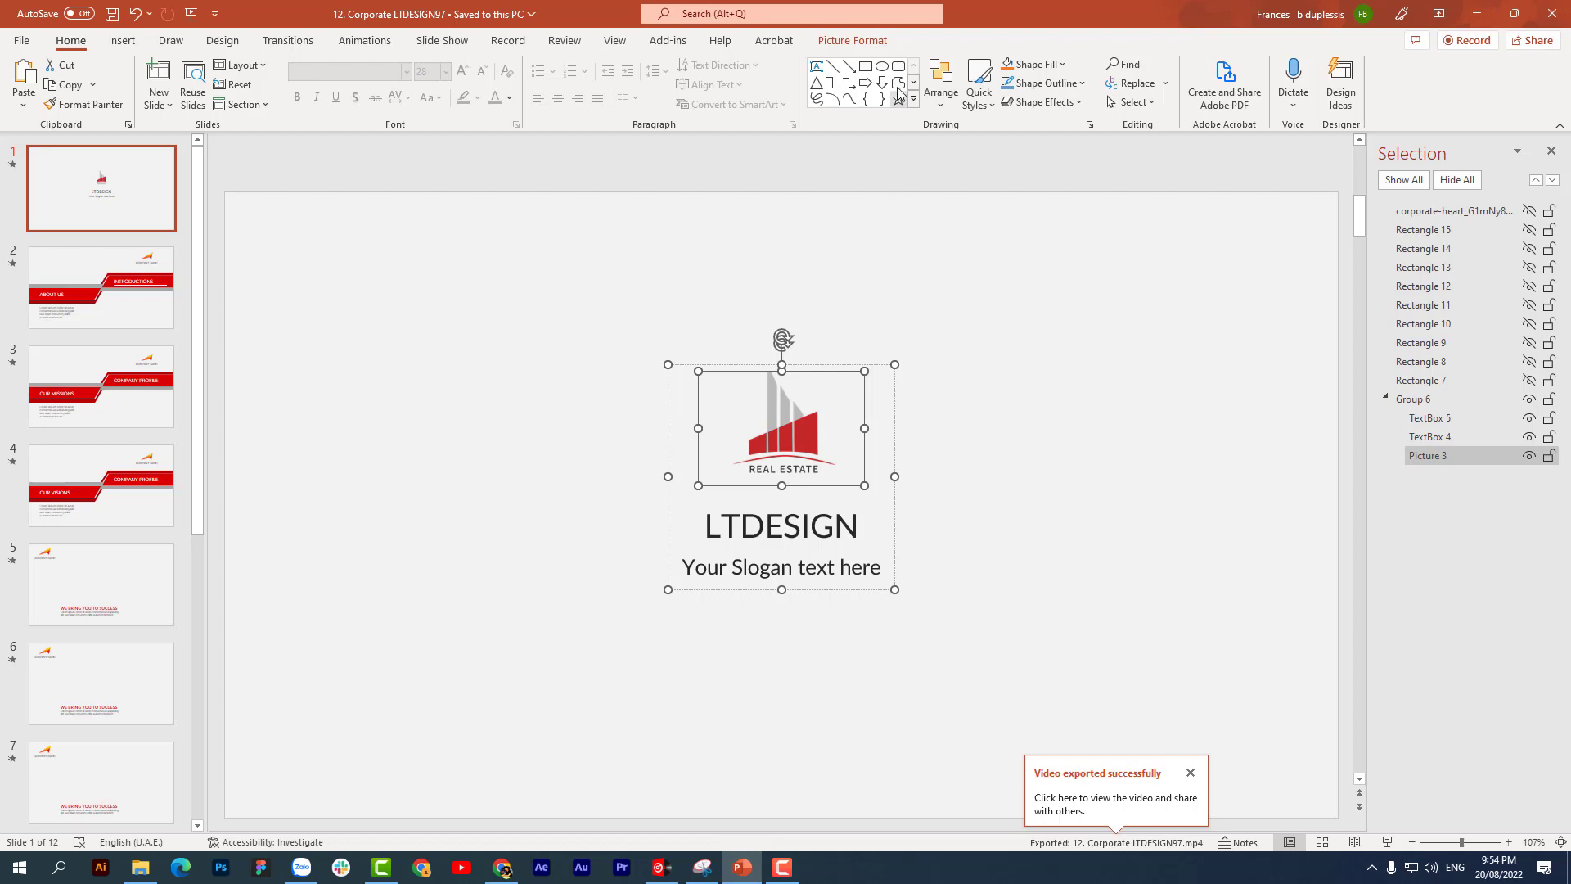
click(866, 42)
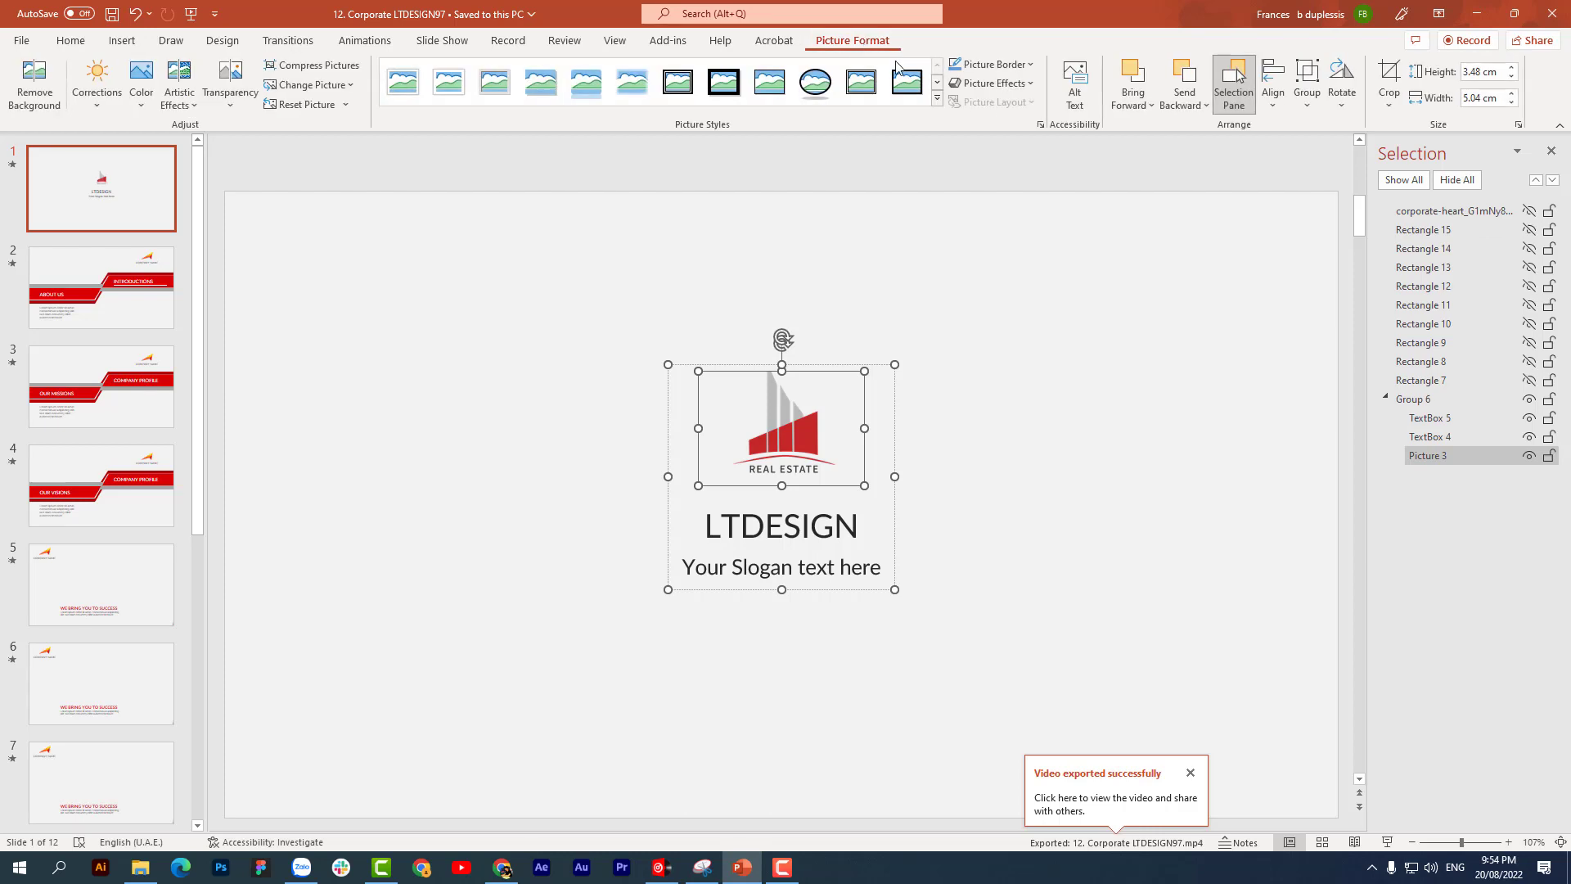
click(1382, 106)
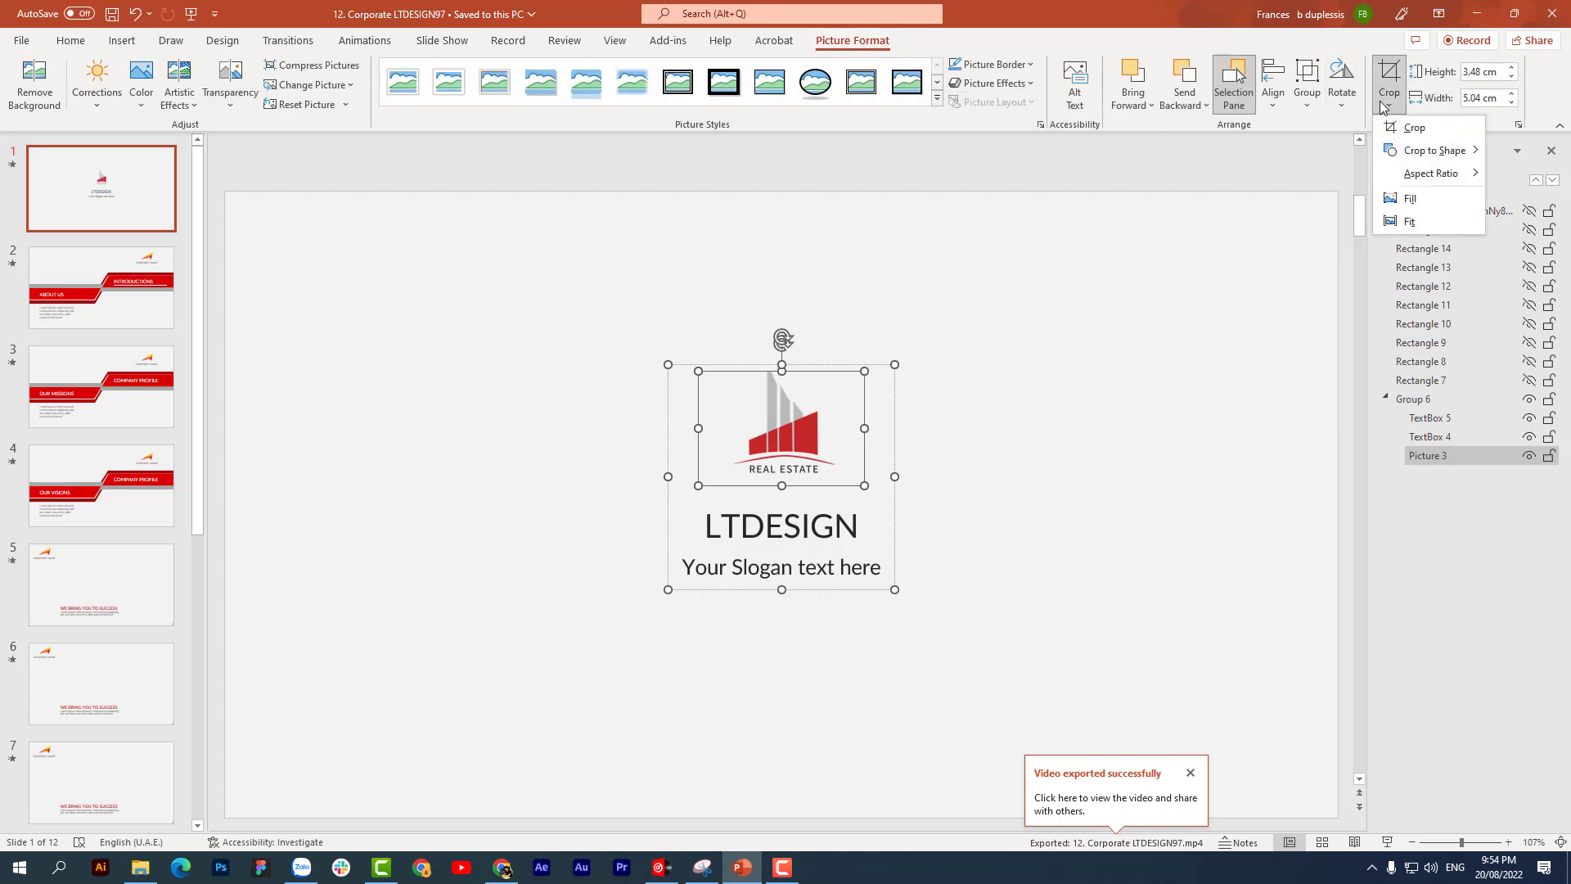
click(1412, 131)
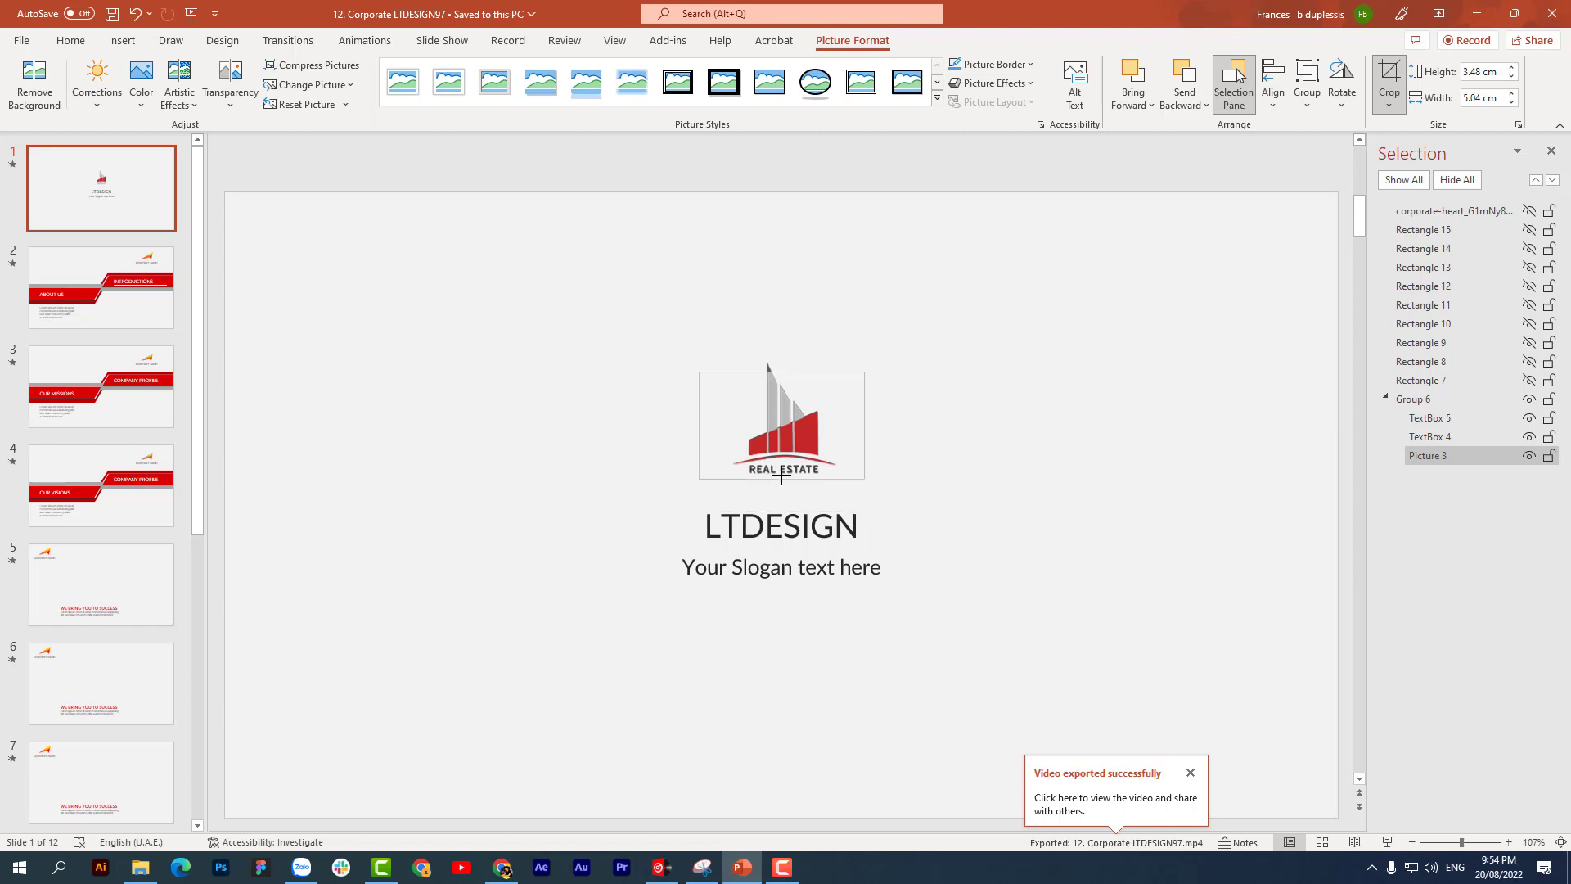
drag(782, 483, 782, 463)
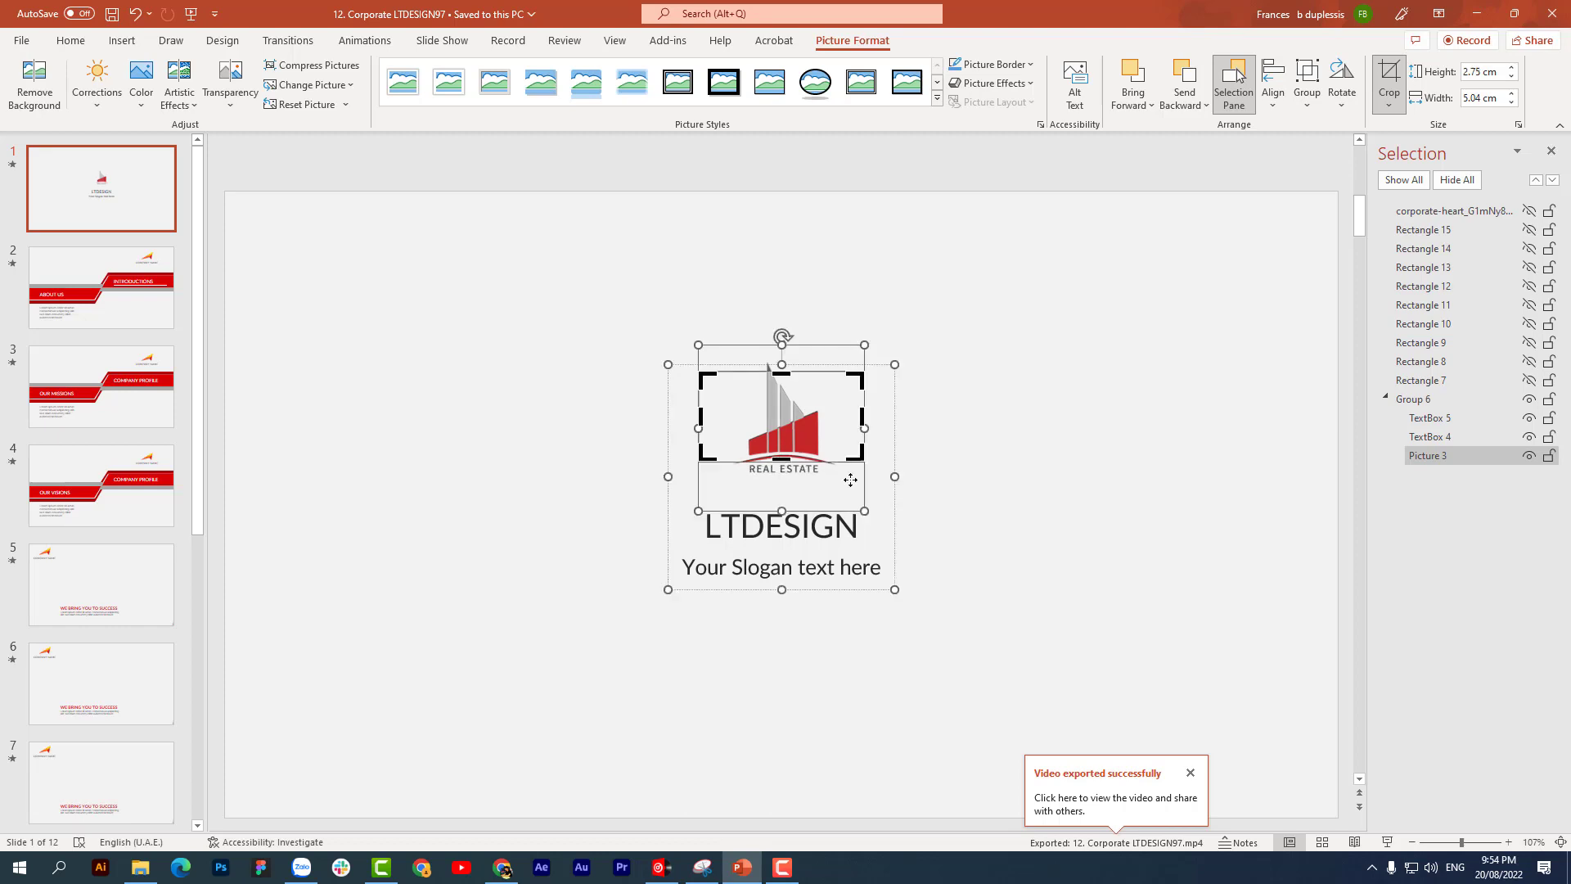
click(999, 473)
- Move the cropped logo down closer to the LTDESIGN text
click(814, 440)
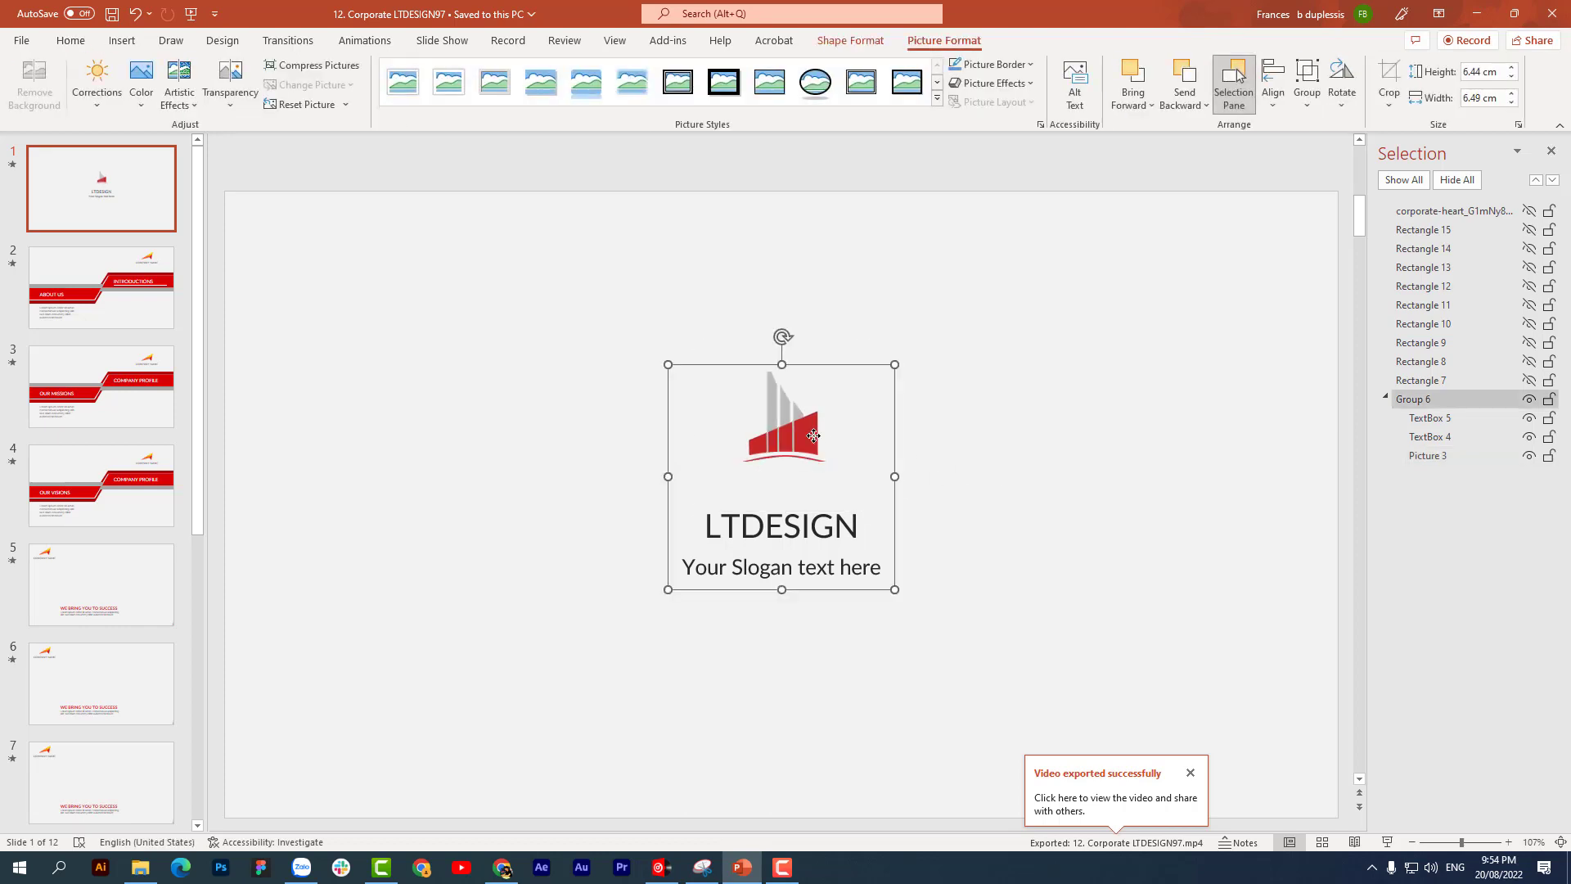
click(815, 440)
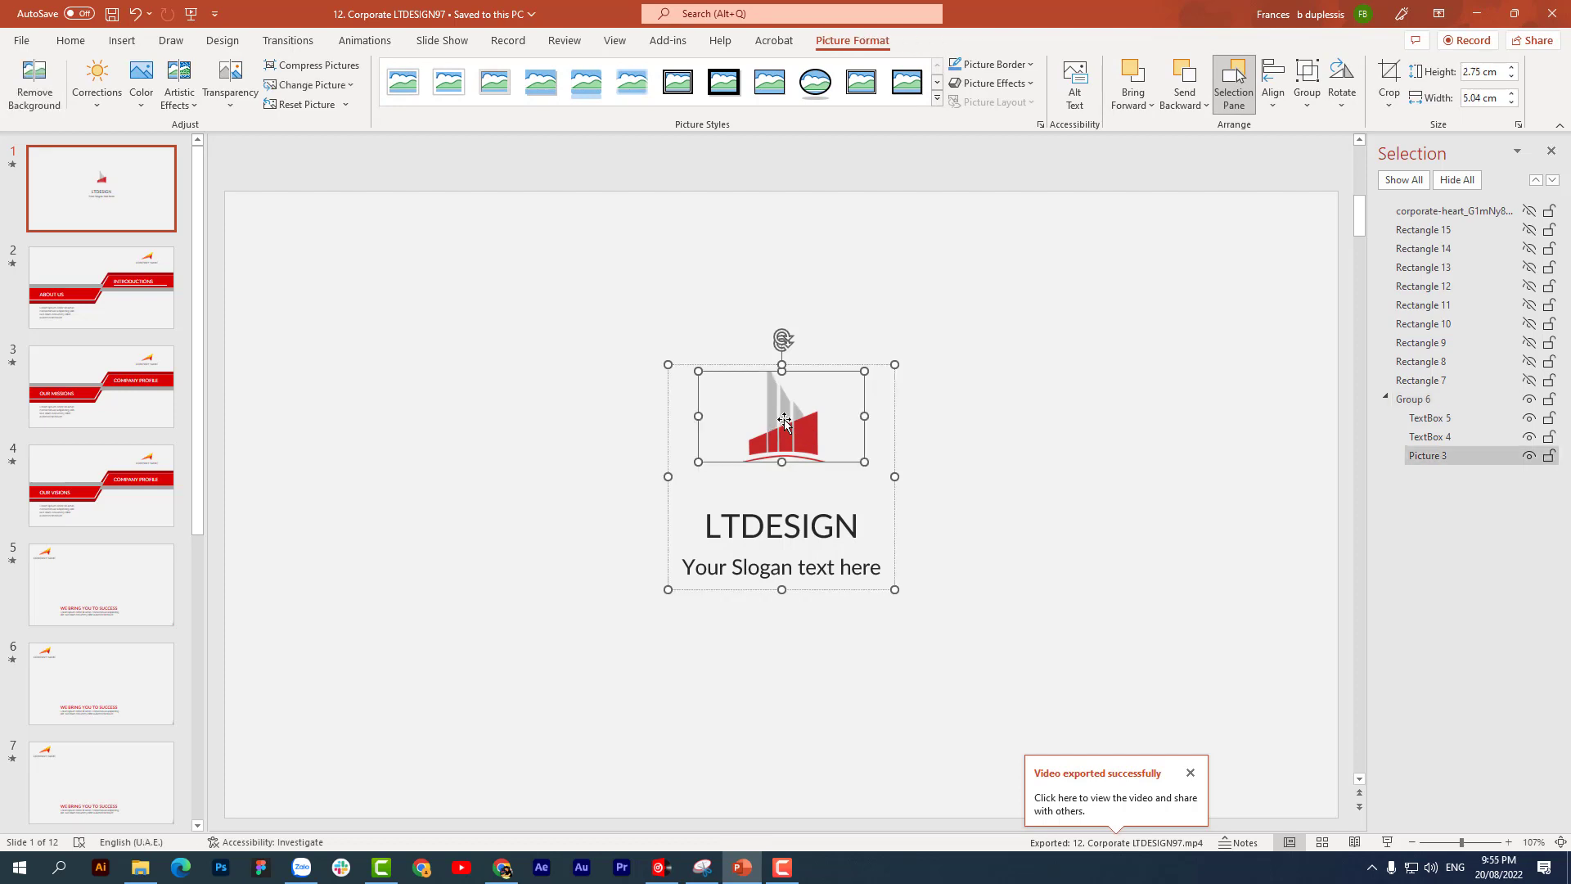
drag(784, 422, 787, 455)
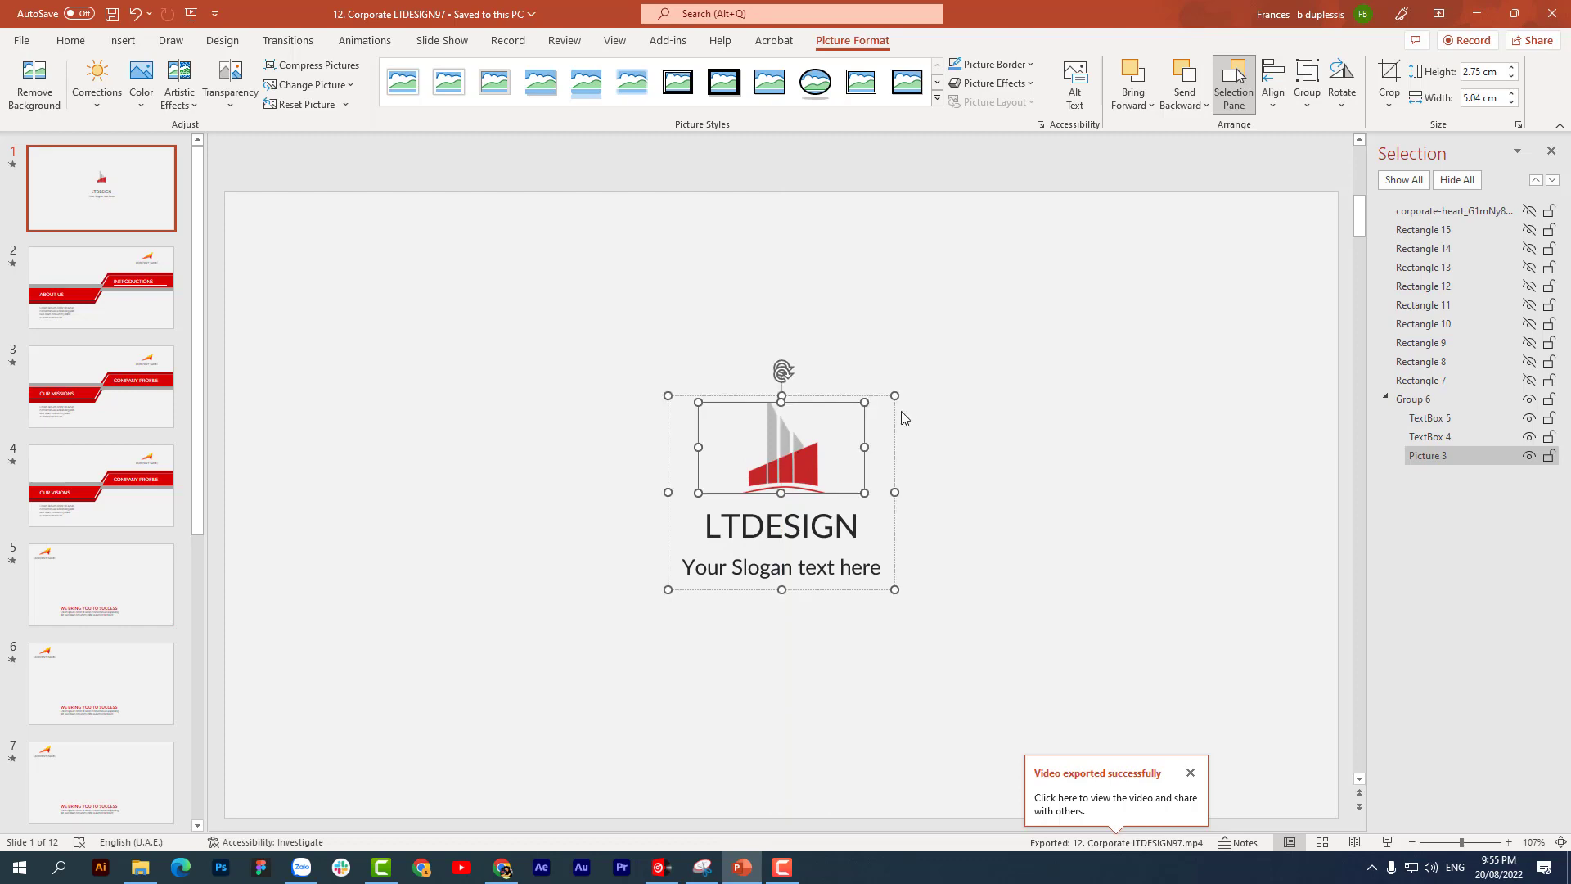
click(819, 571)
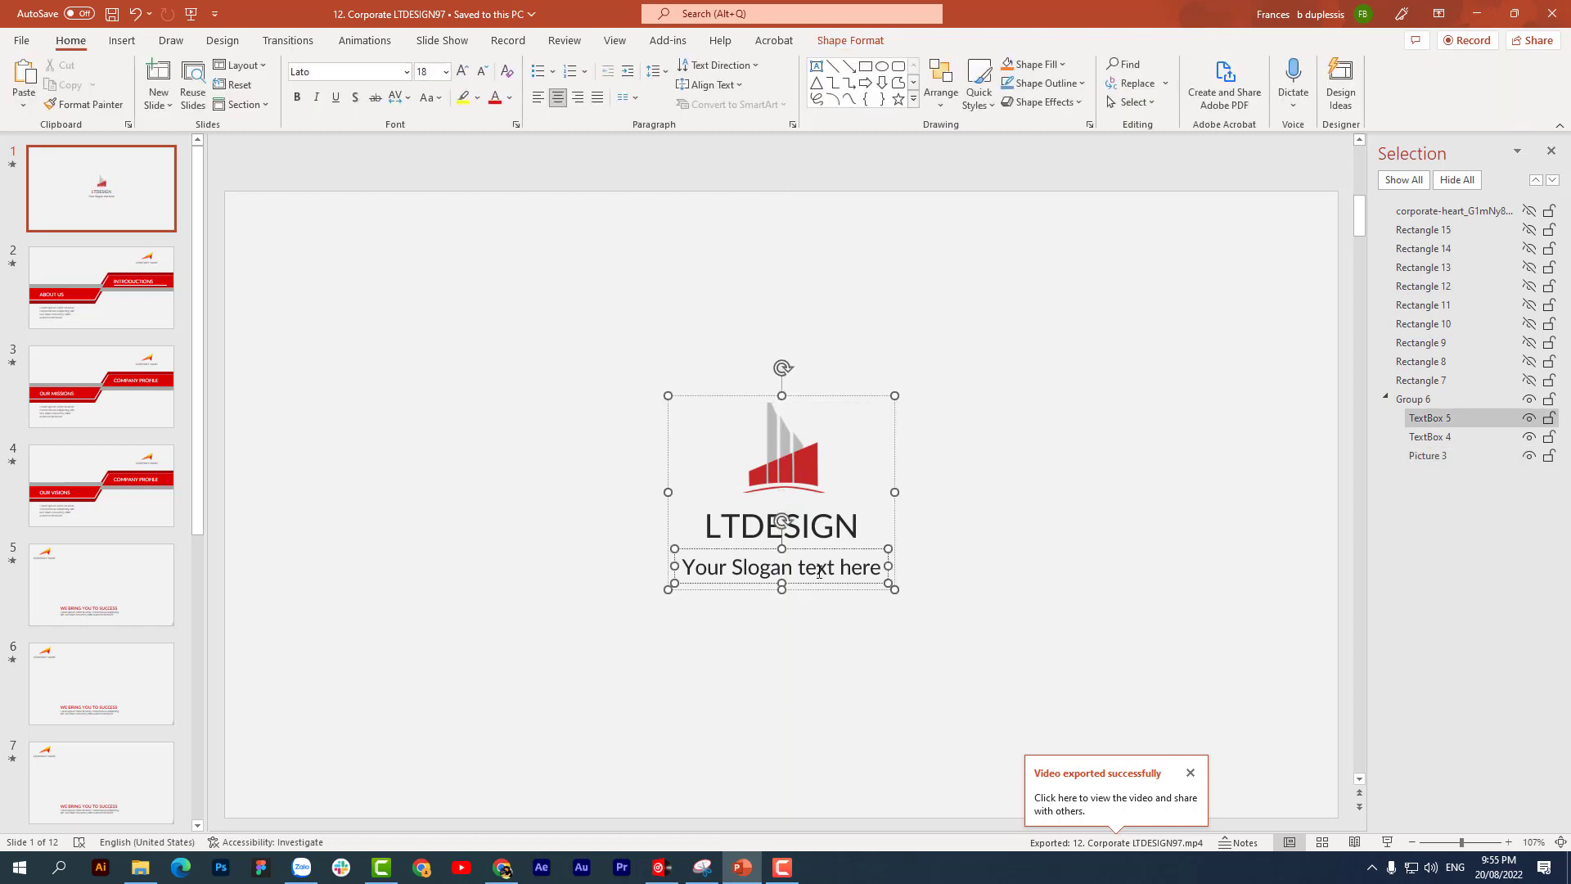
- Retype the slogan as 'Uy tín tạo niềm tin' and preview slide 1's animations
triple_click(819, 571)
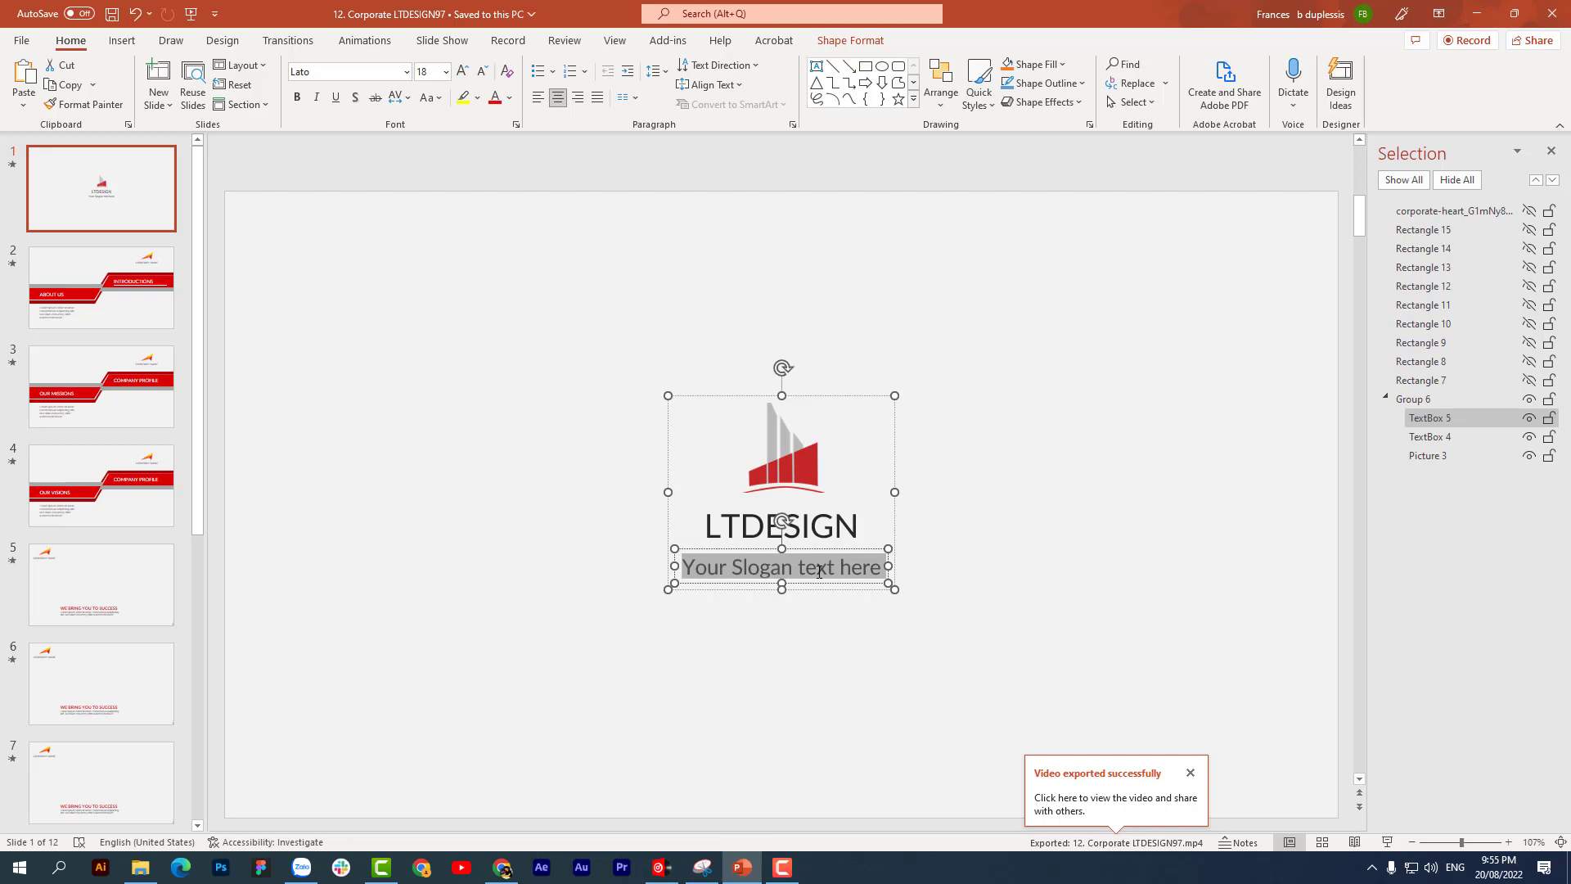
text(u)
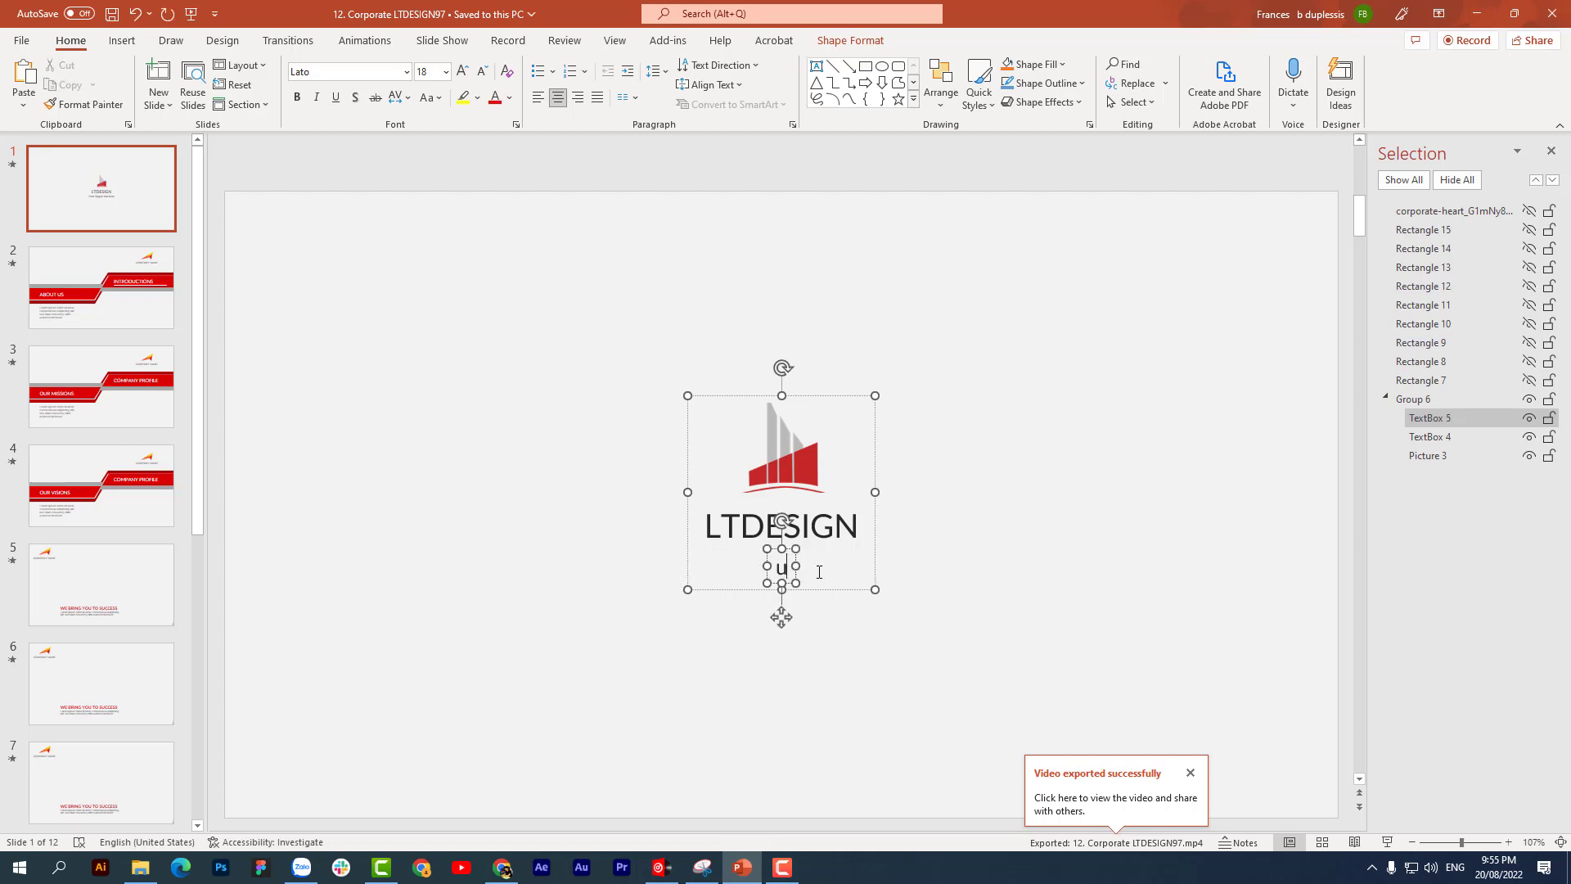
key(BackSpace)
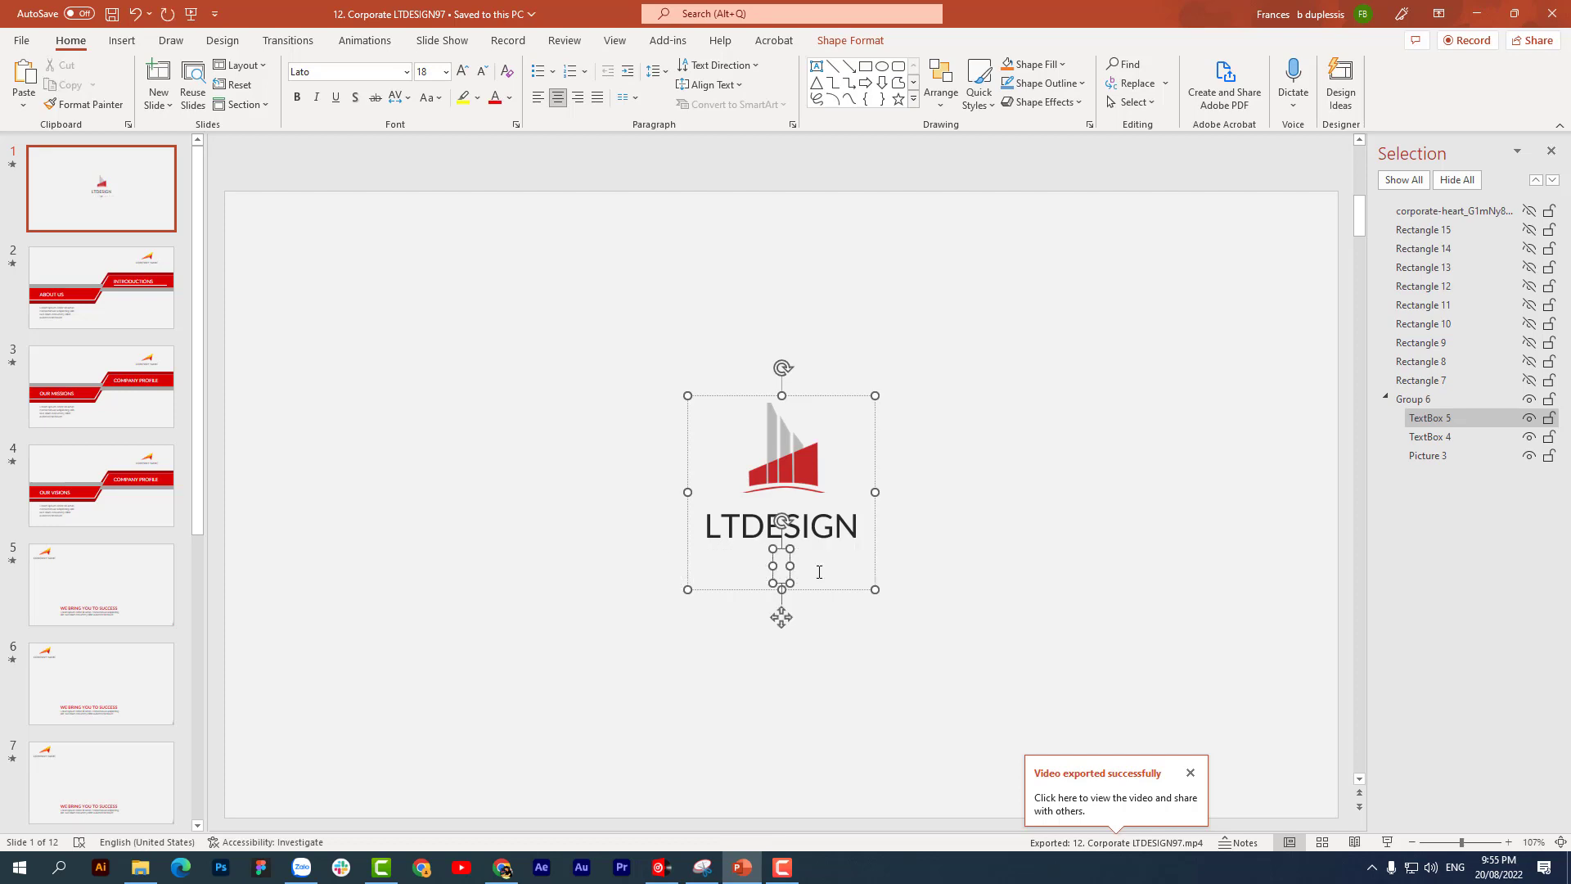
text(Uy)
text( tín)
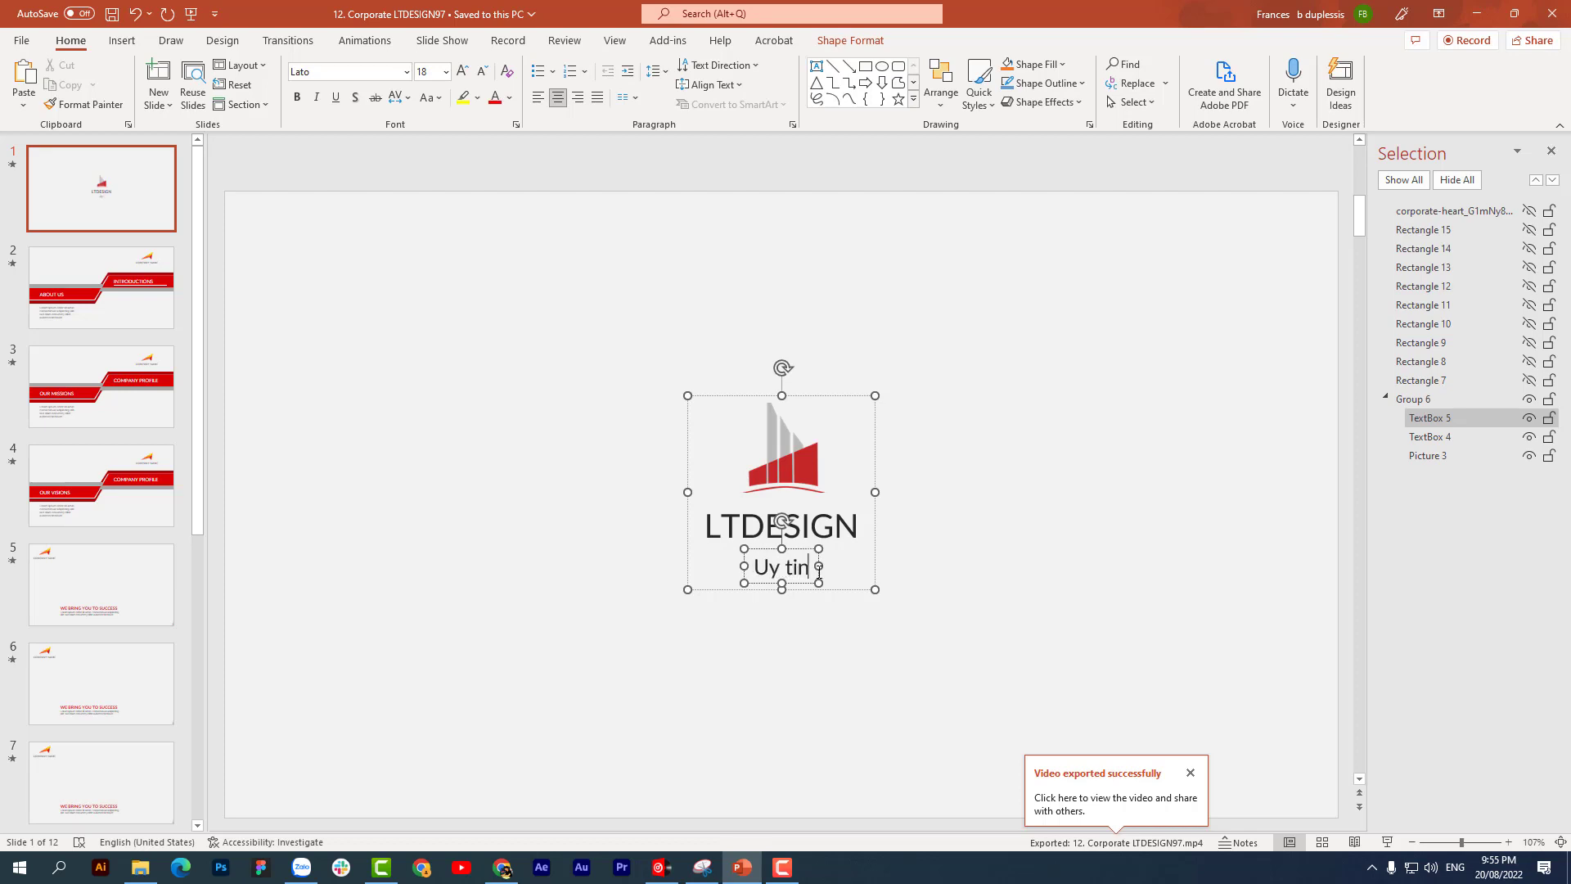
text( n)
text(aọi)
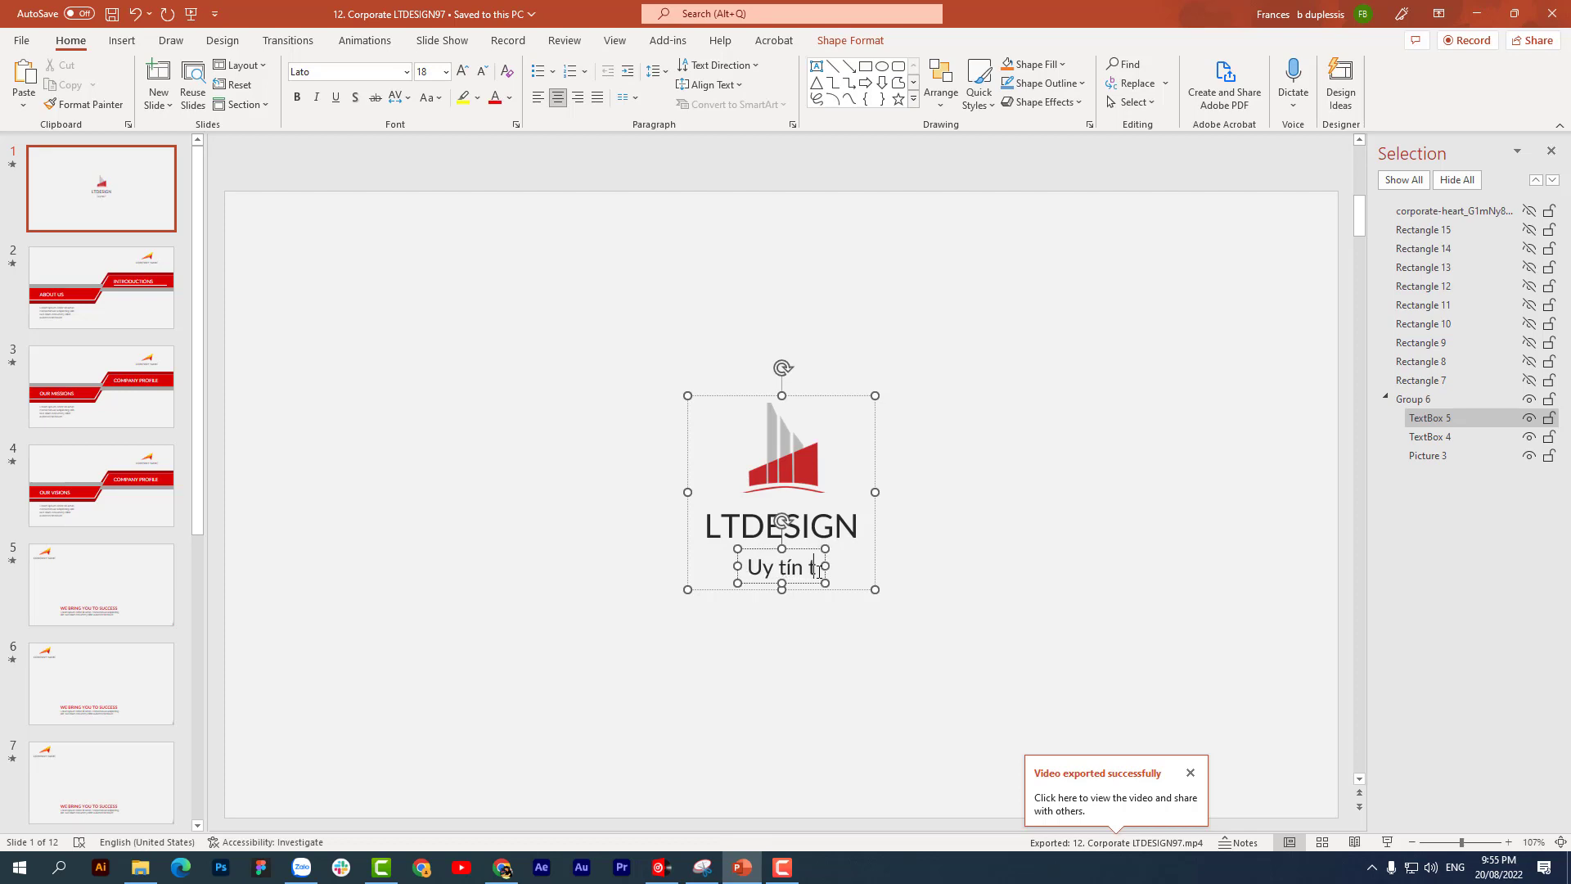
key(BackSpace)
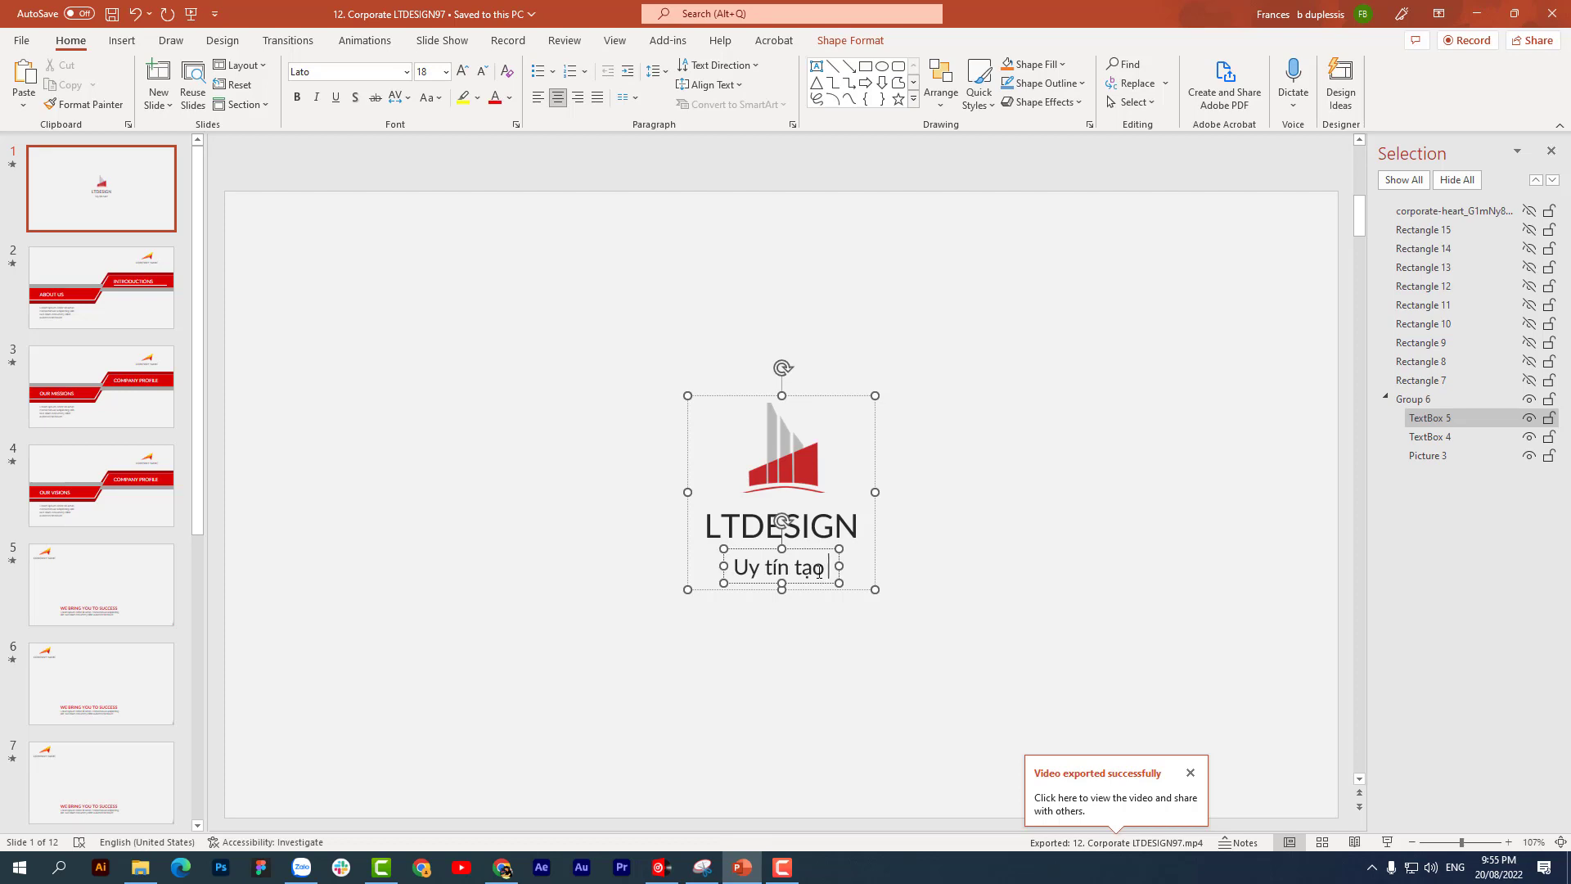
text(niềm ti)
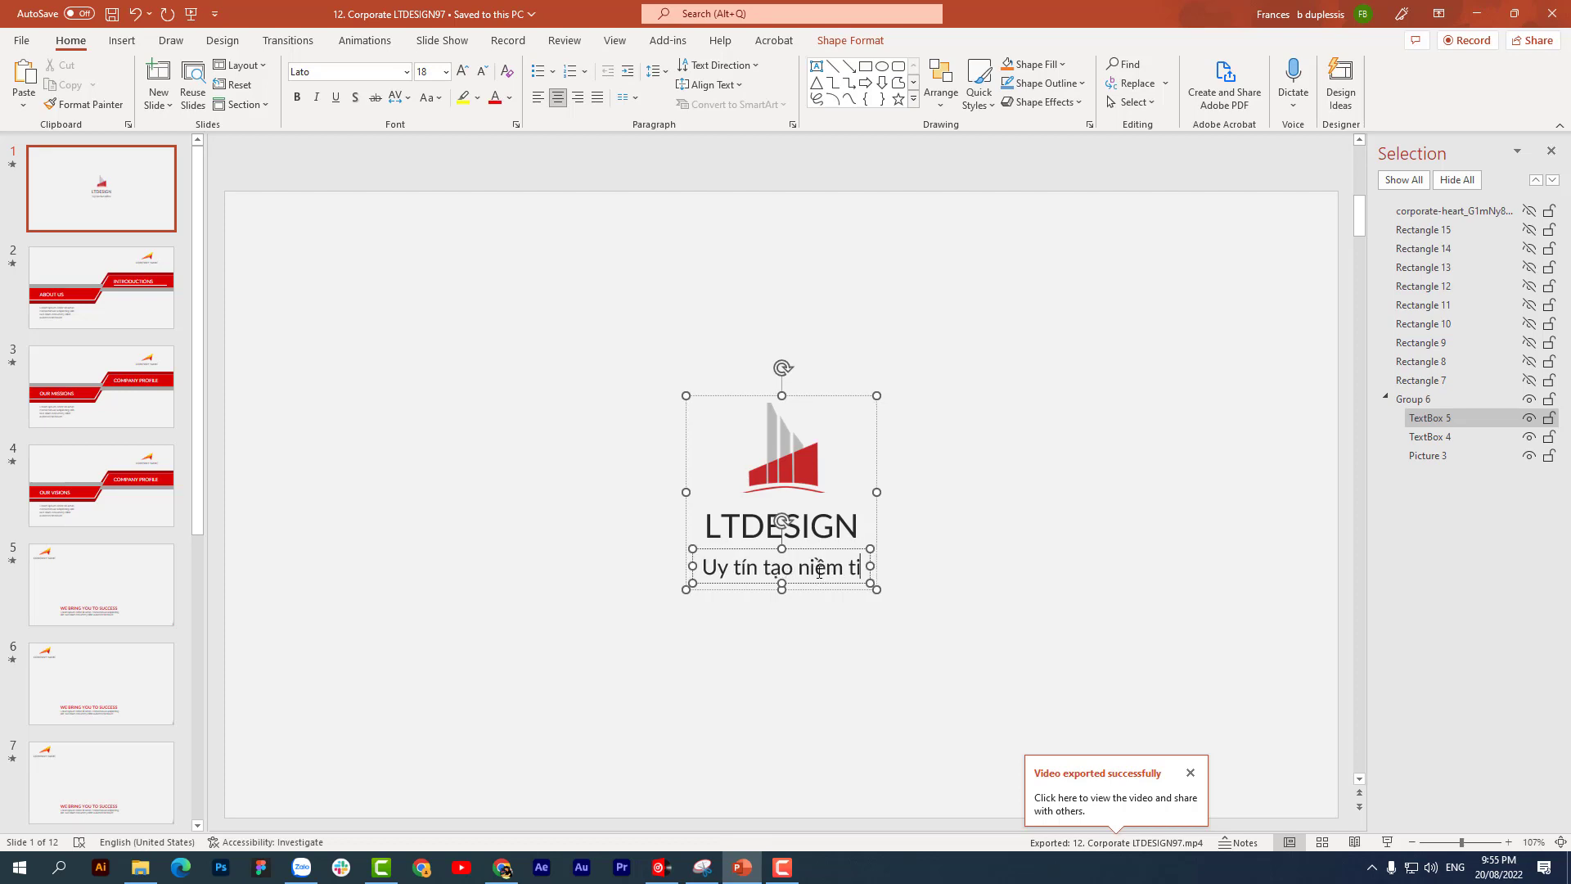
text(n)
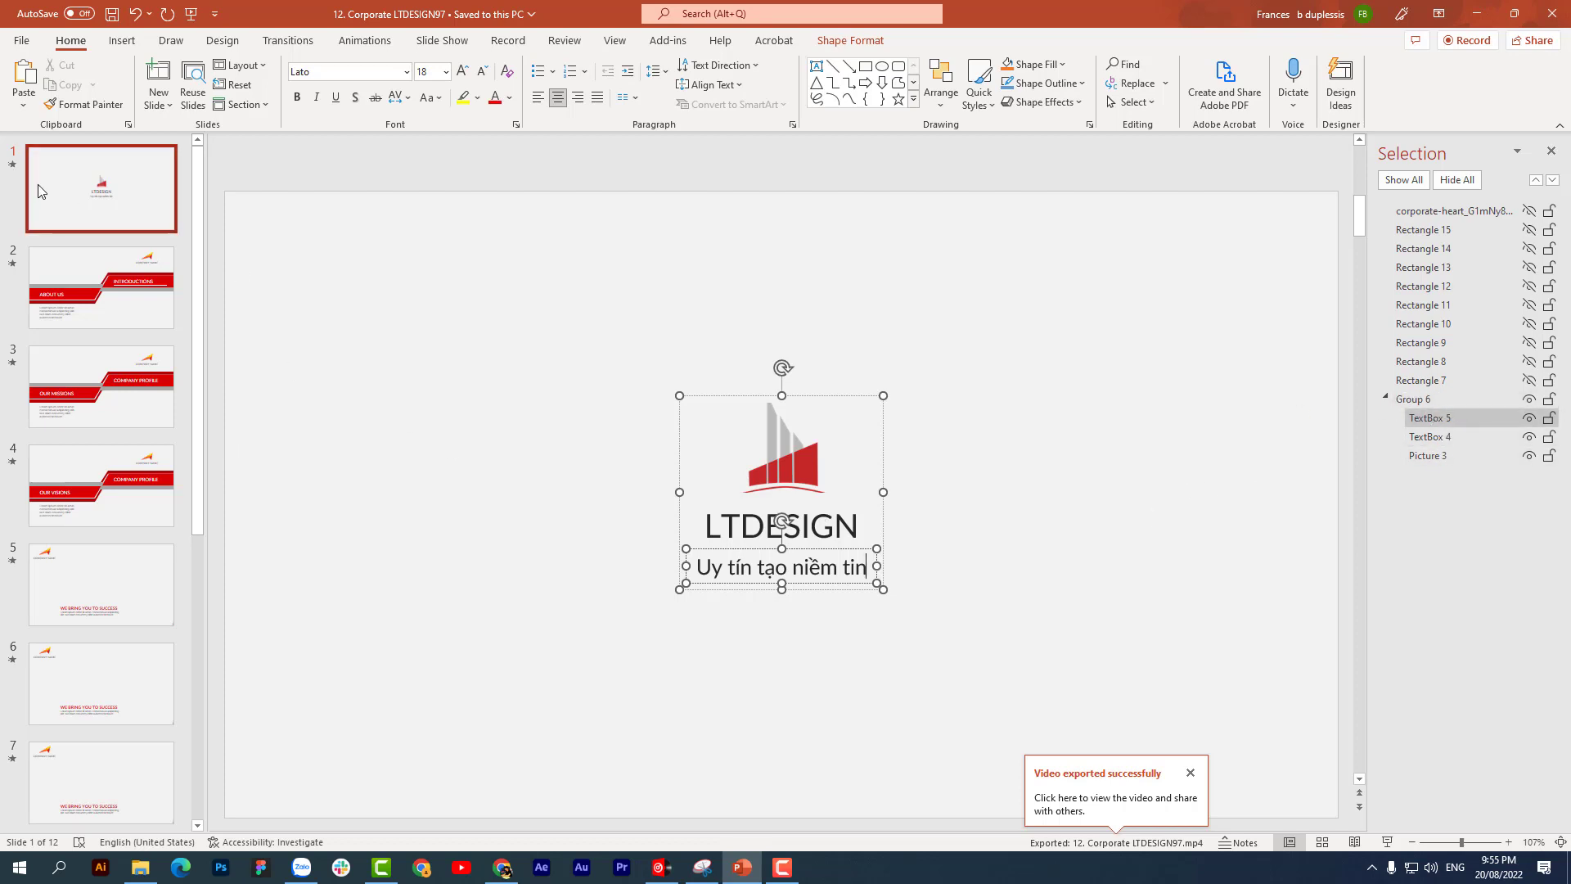
click(13, 165)
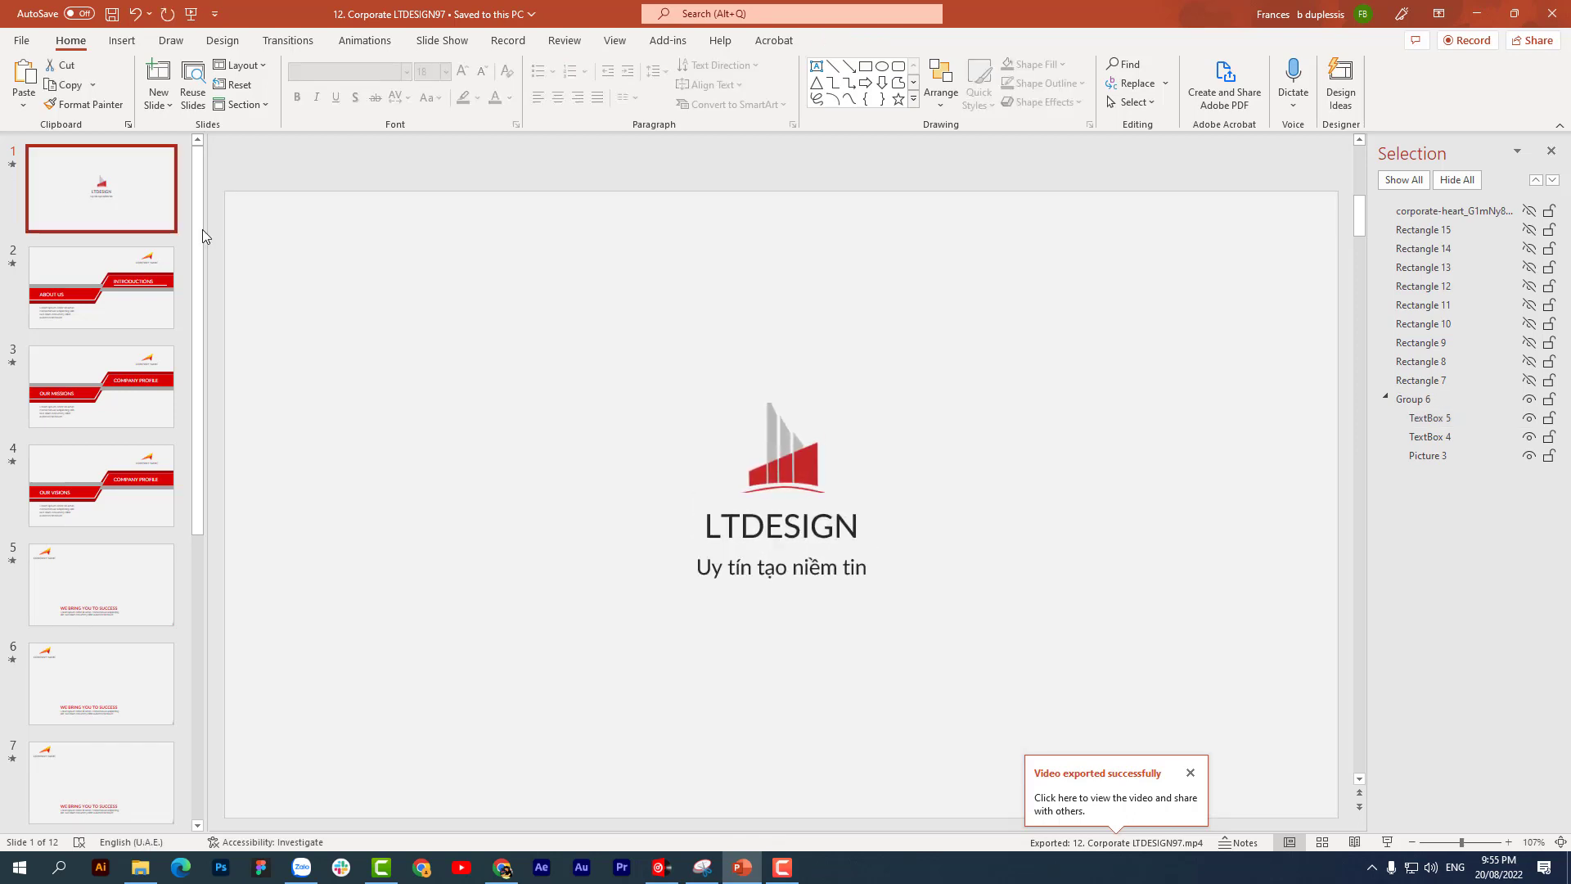
- Unhide Rectangles 7 through 15 on slide 1 so every layer is visible again
click(1529, 382)
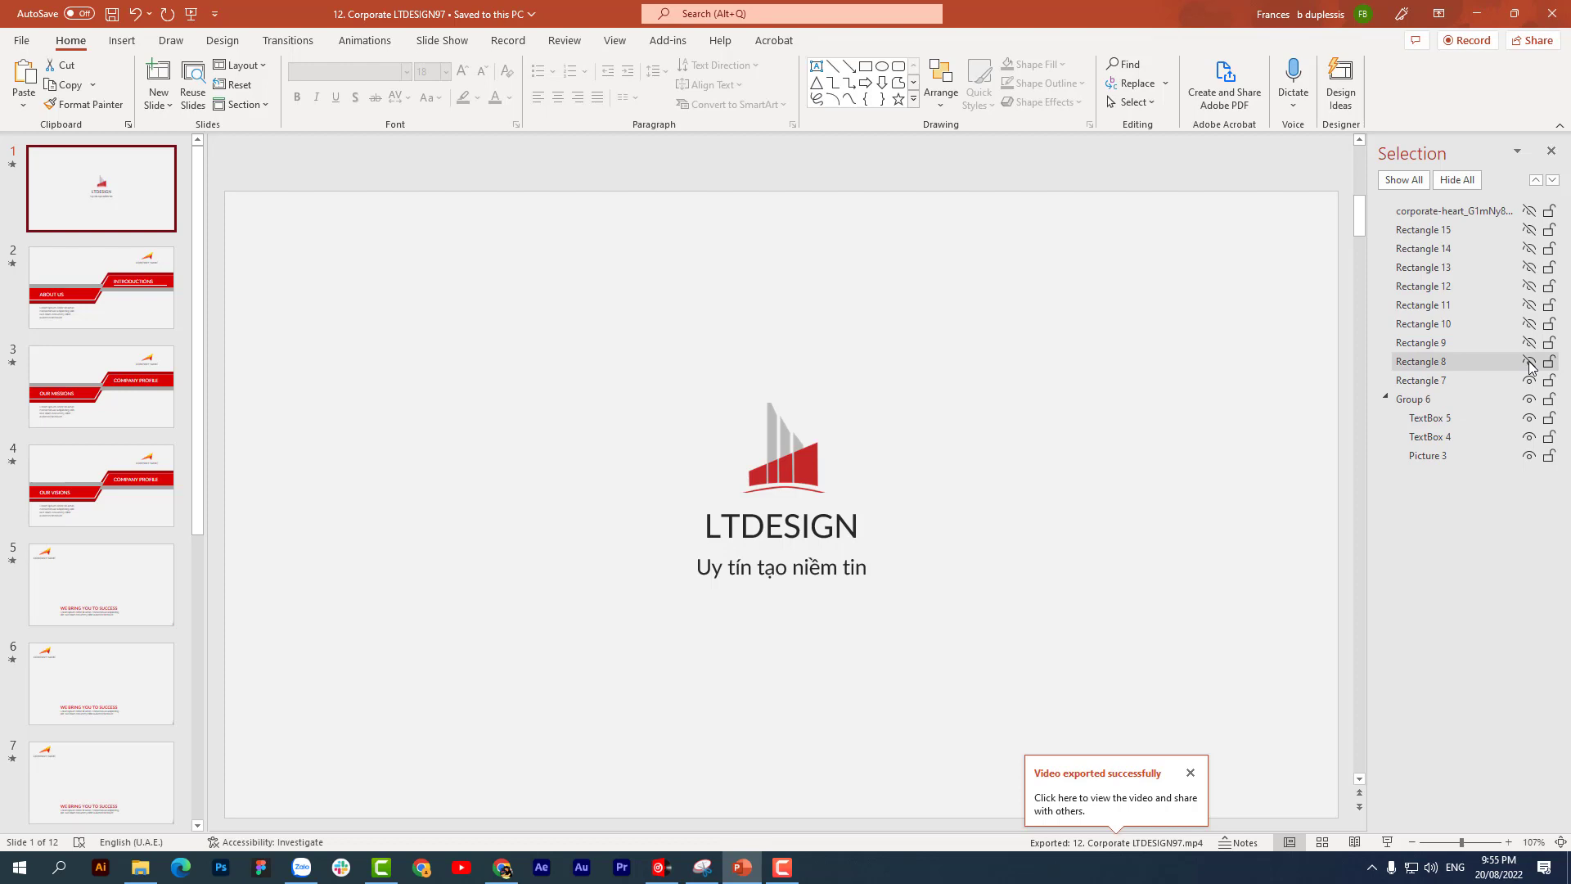
click(1529, 361)
click(1529, 343)
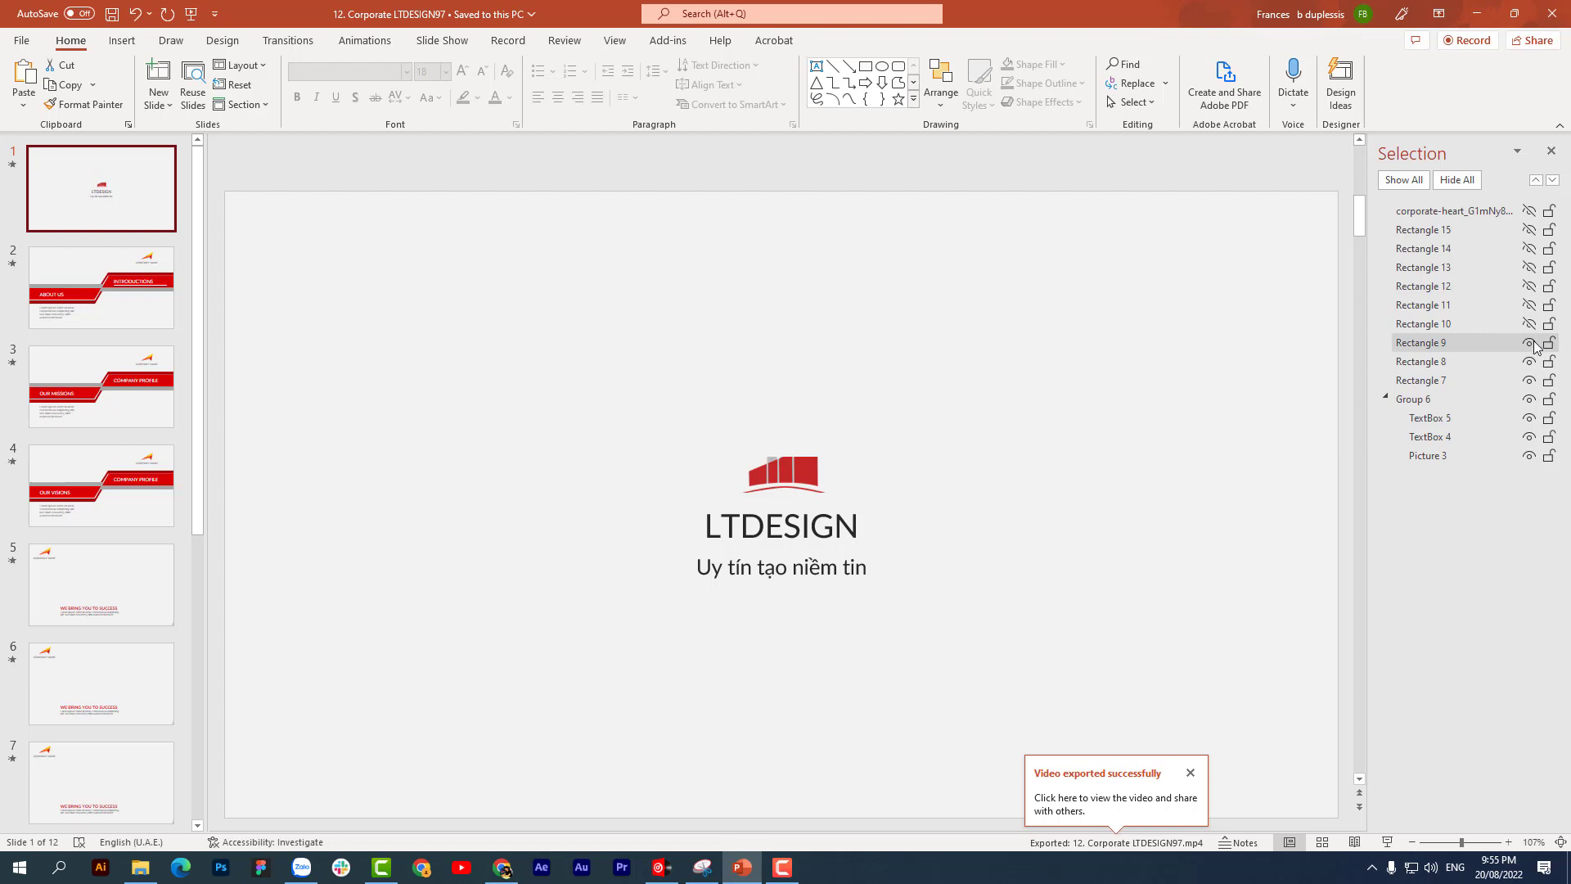
click(1529, 323)
click(1529, 305)
click(1529, 285)
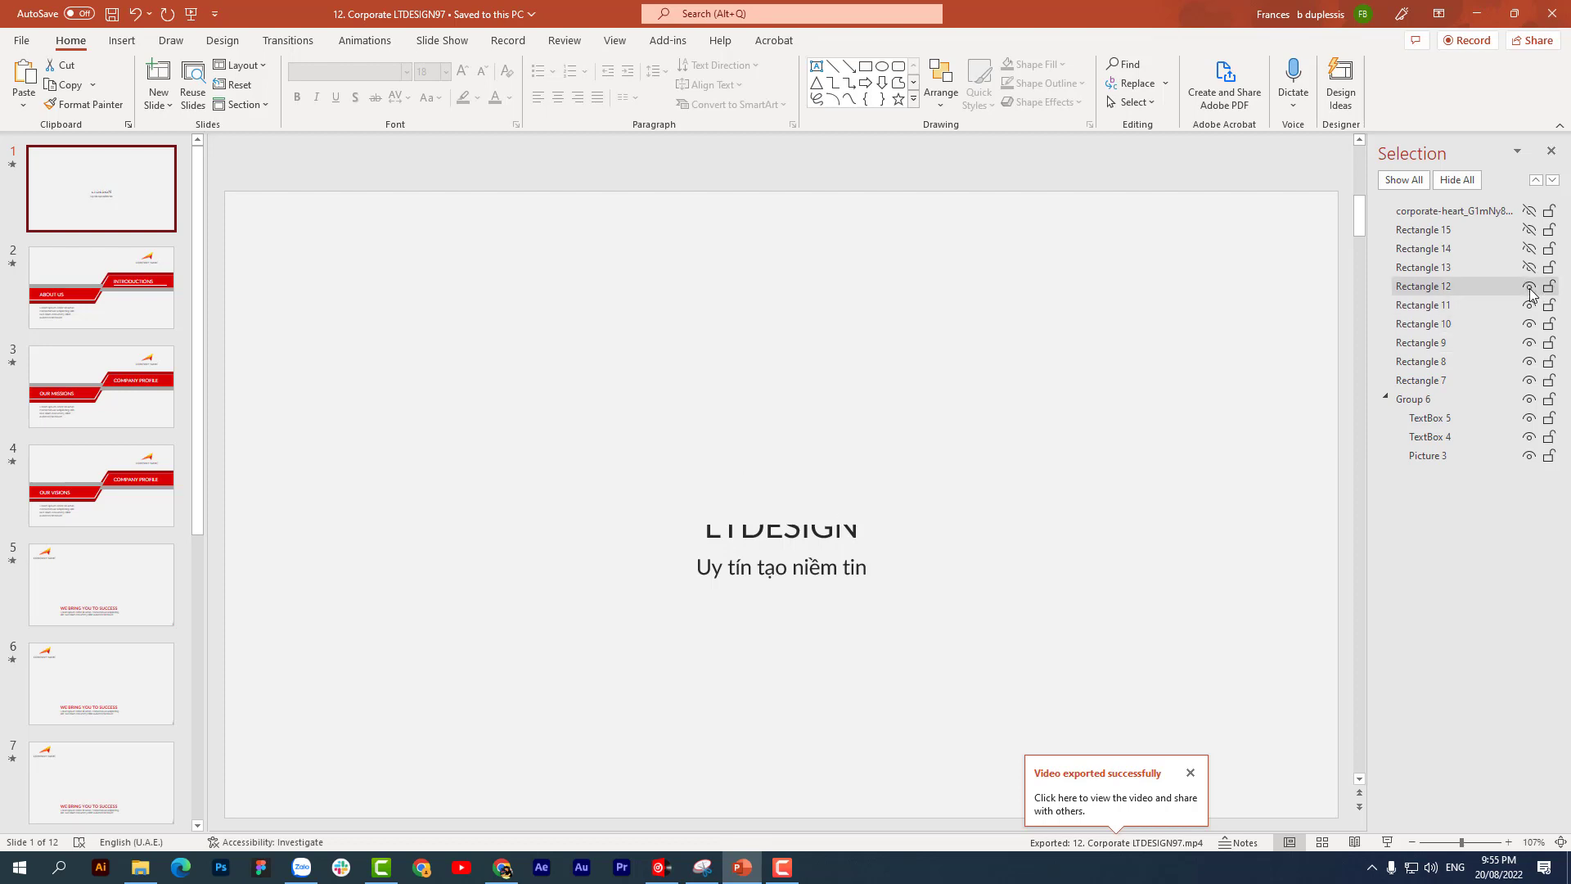
click(1530, 268)
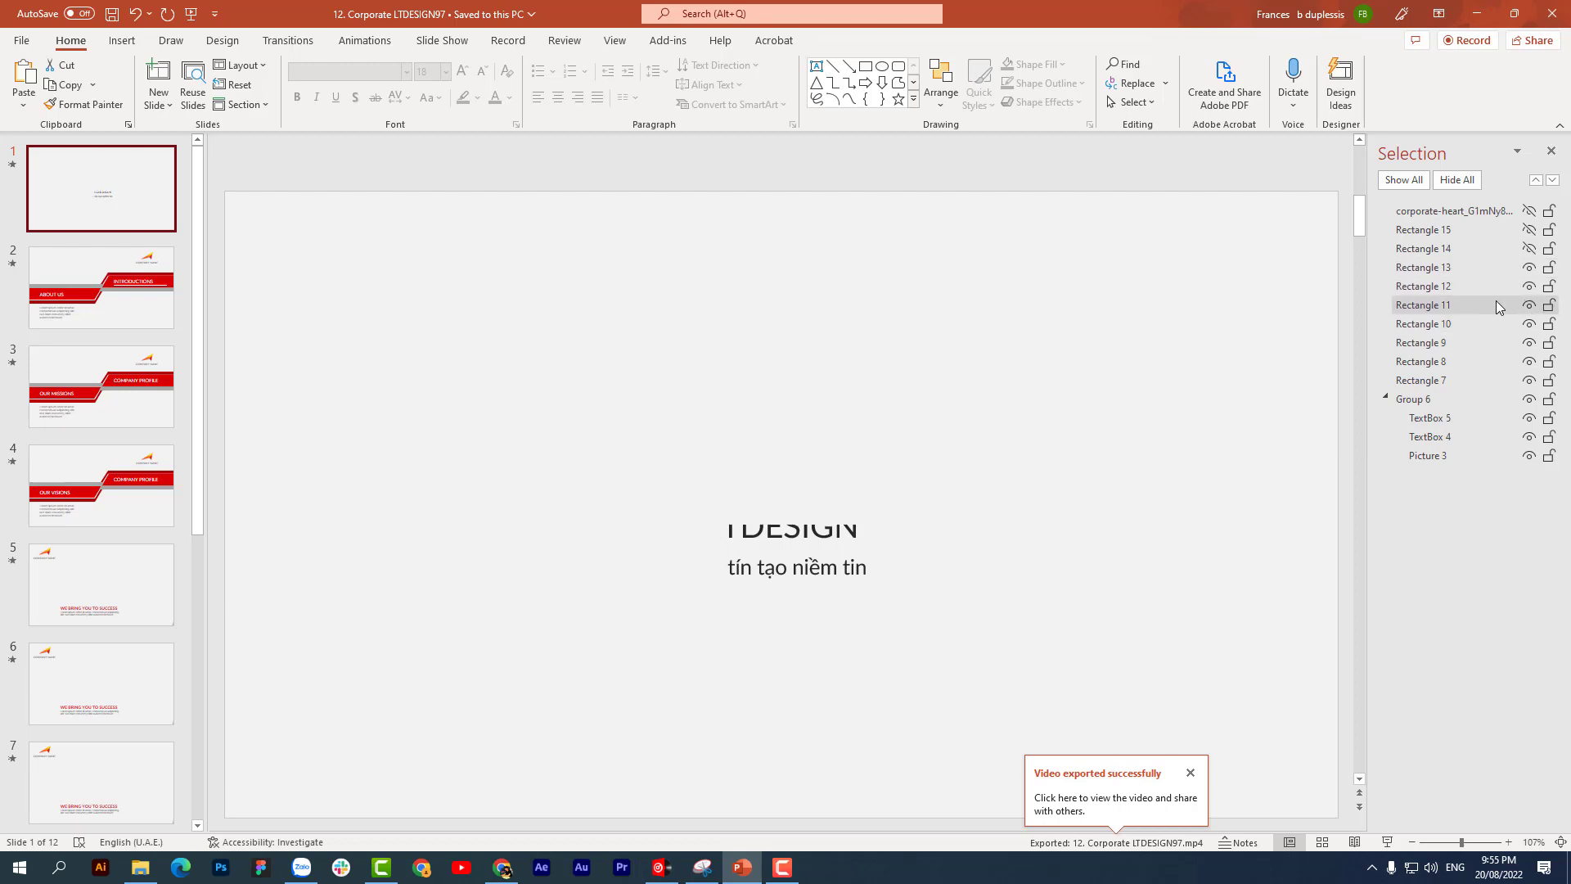
click(1529, 249)
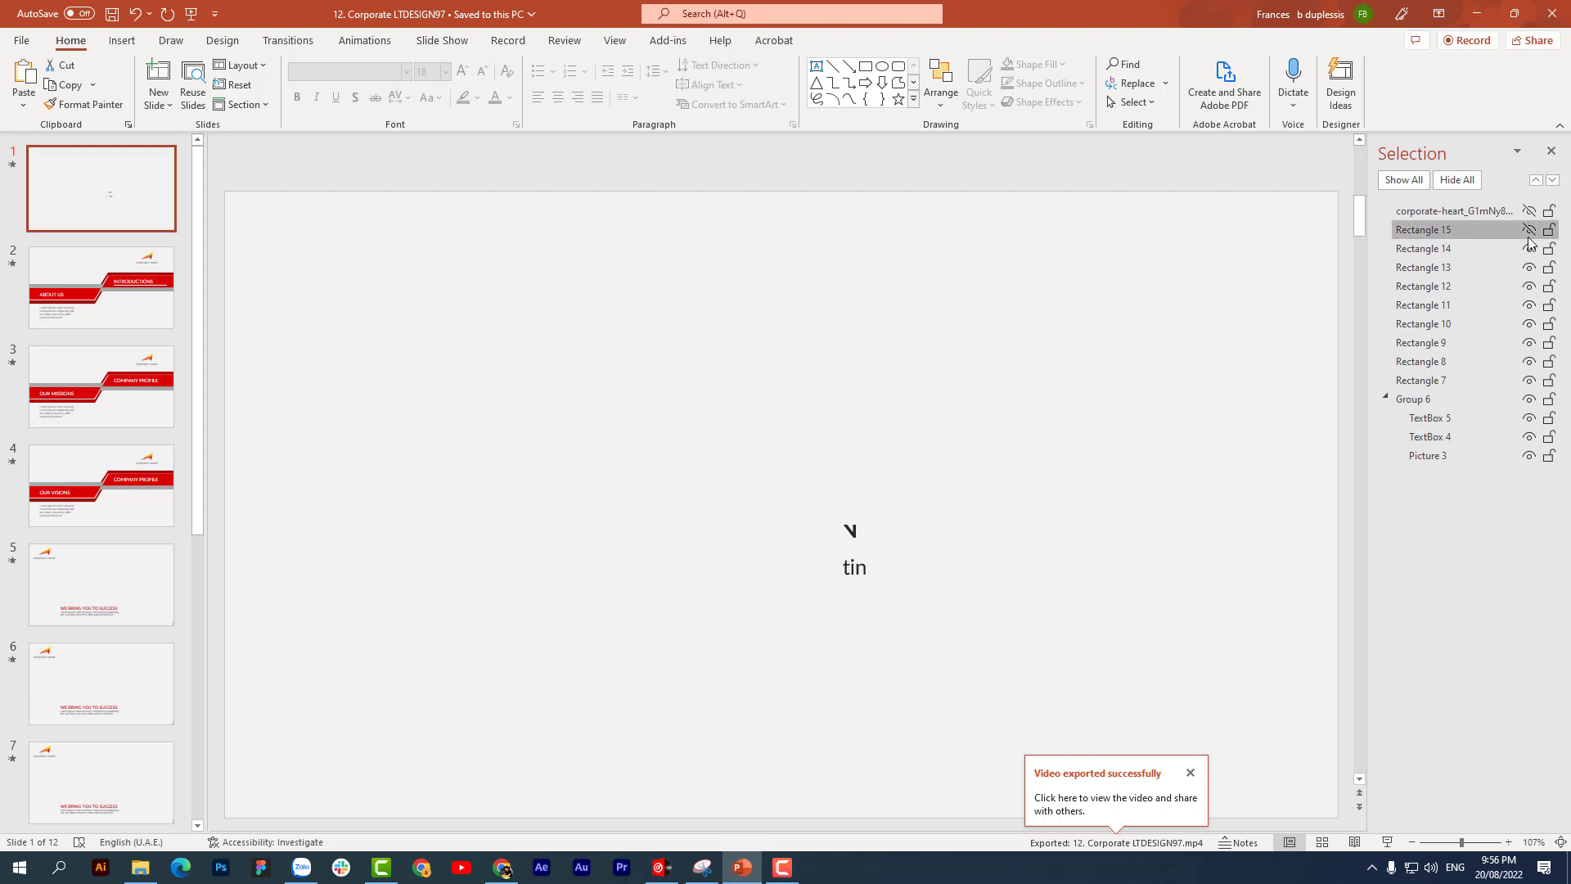
click(1529, 233)
click(1083, 275)
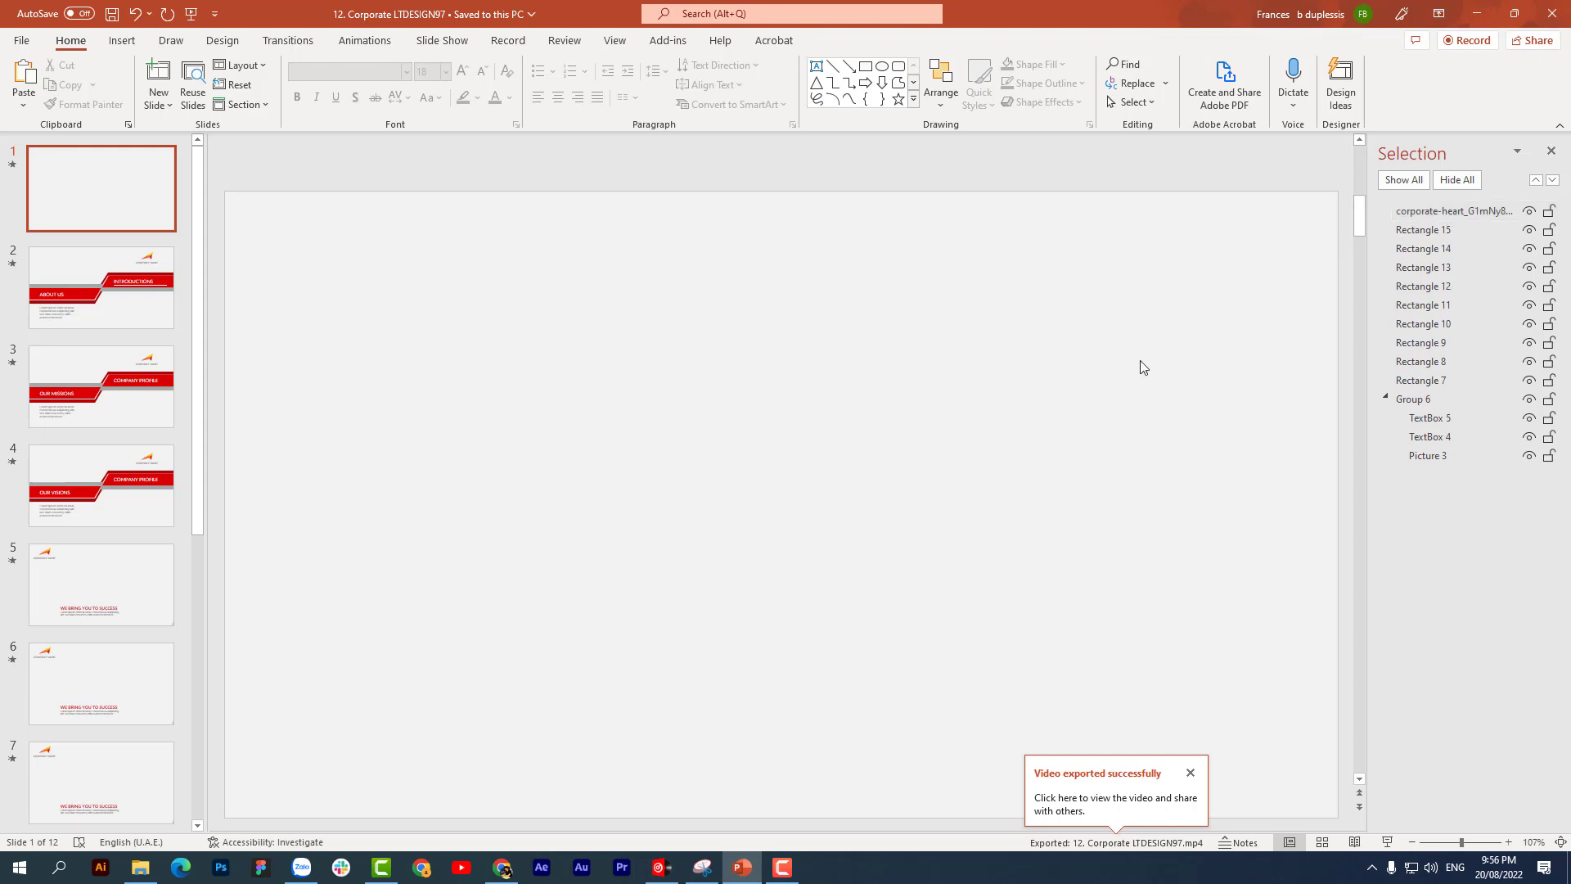
- Preview slide 1's animation, then switch to slide 2 with the INTRODUCTIONS and ABOUT US banners
click(15, 168)
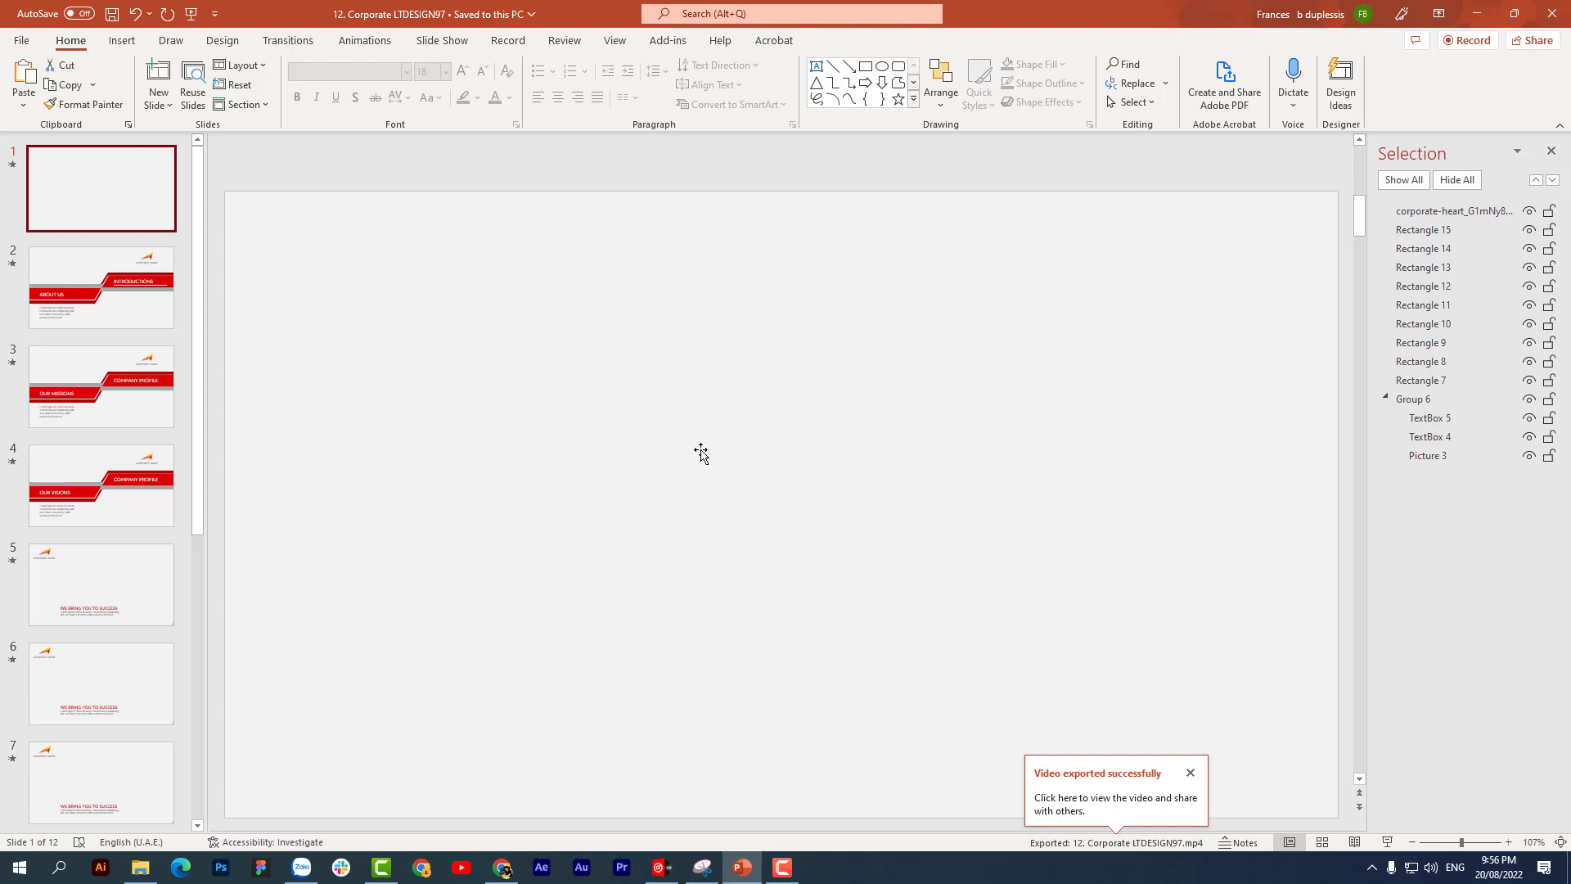
click(127, 287)
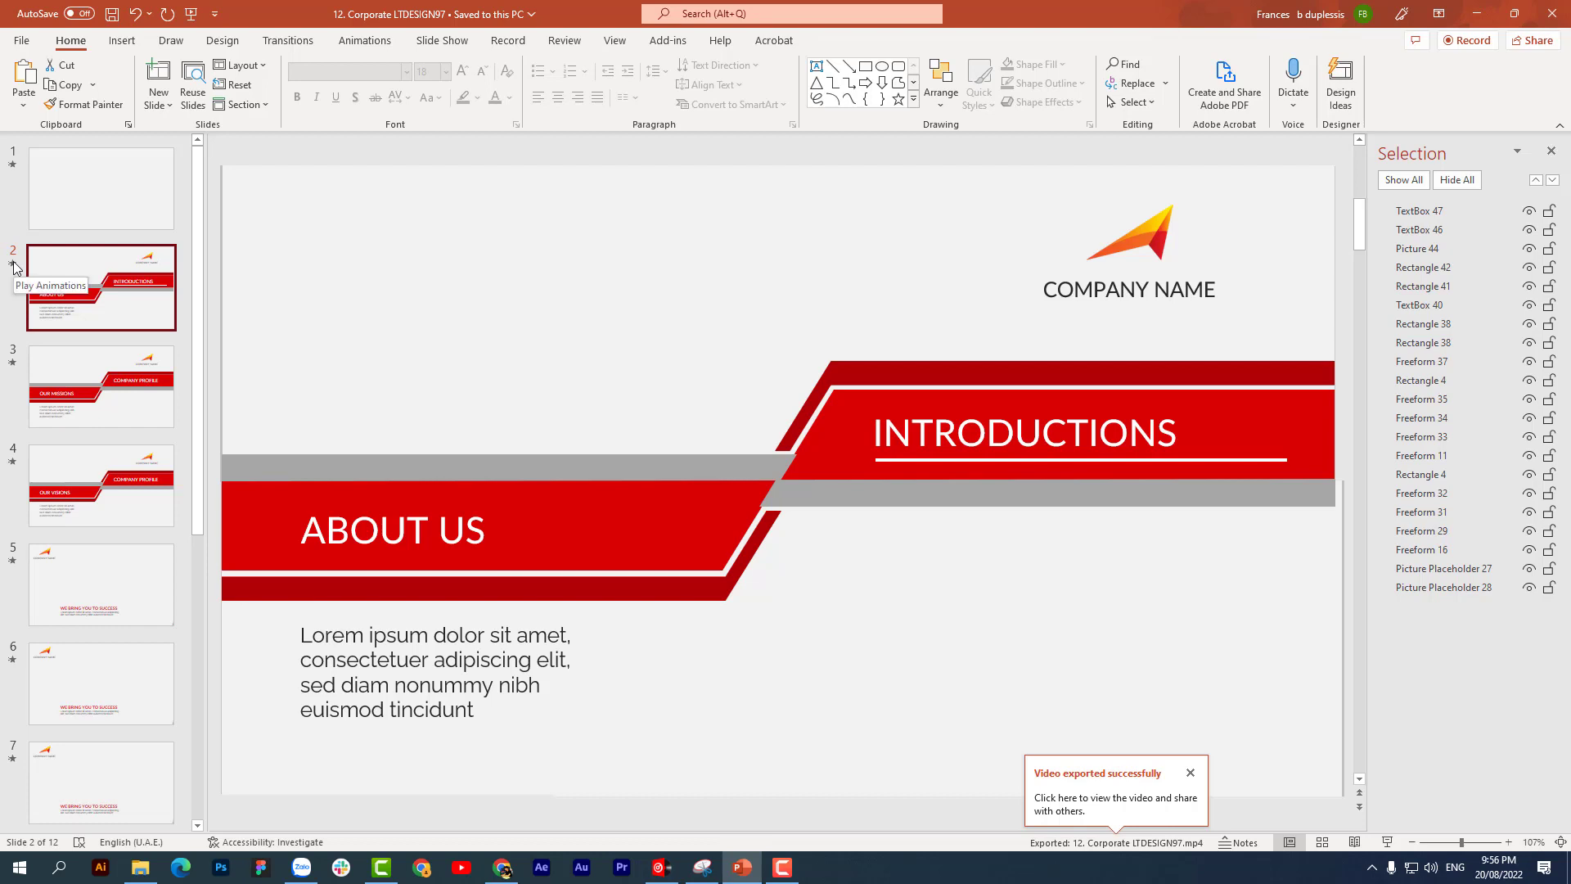
click(13, 266)
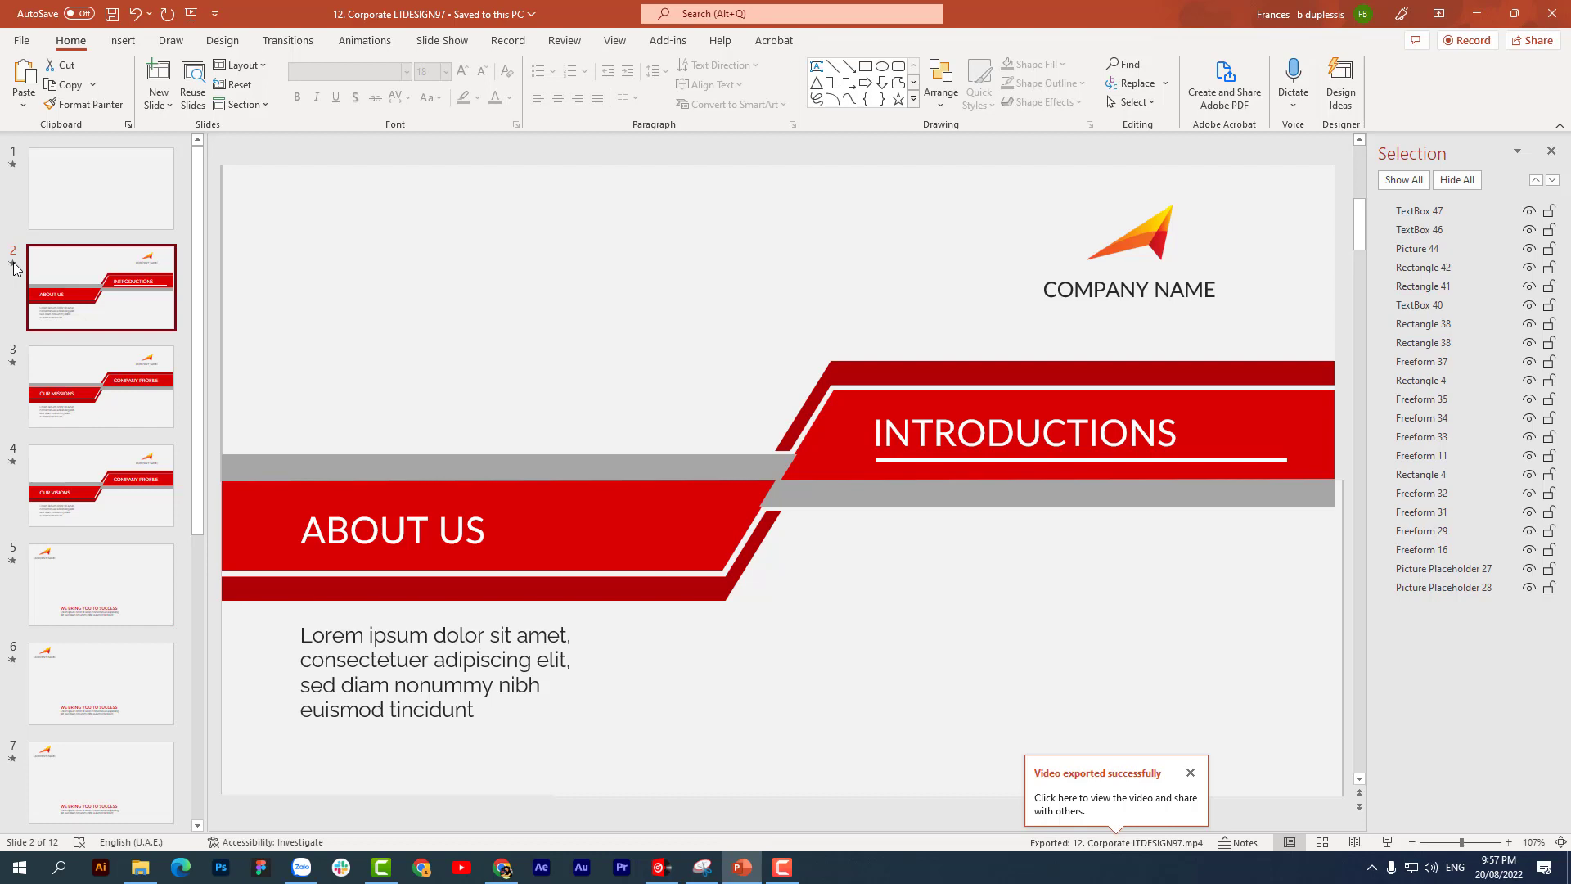
click(41, 375)
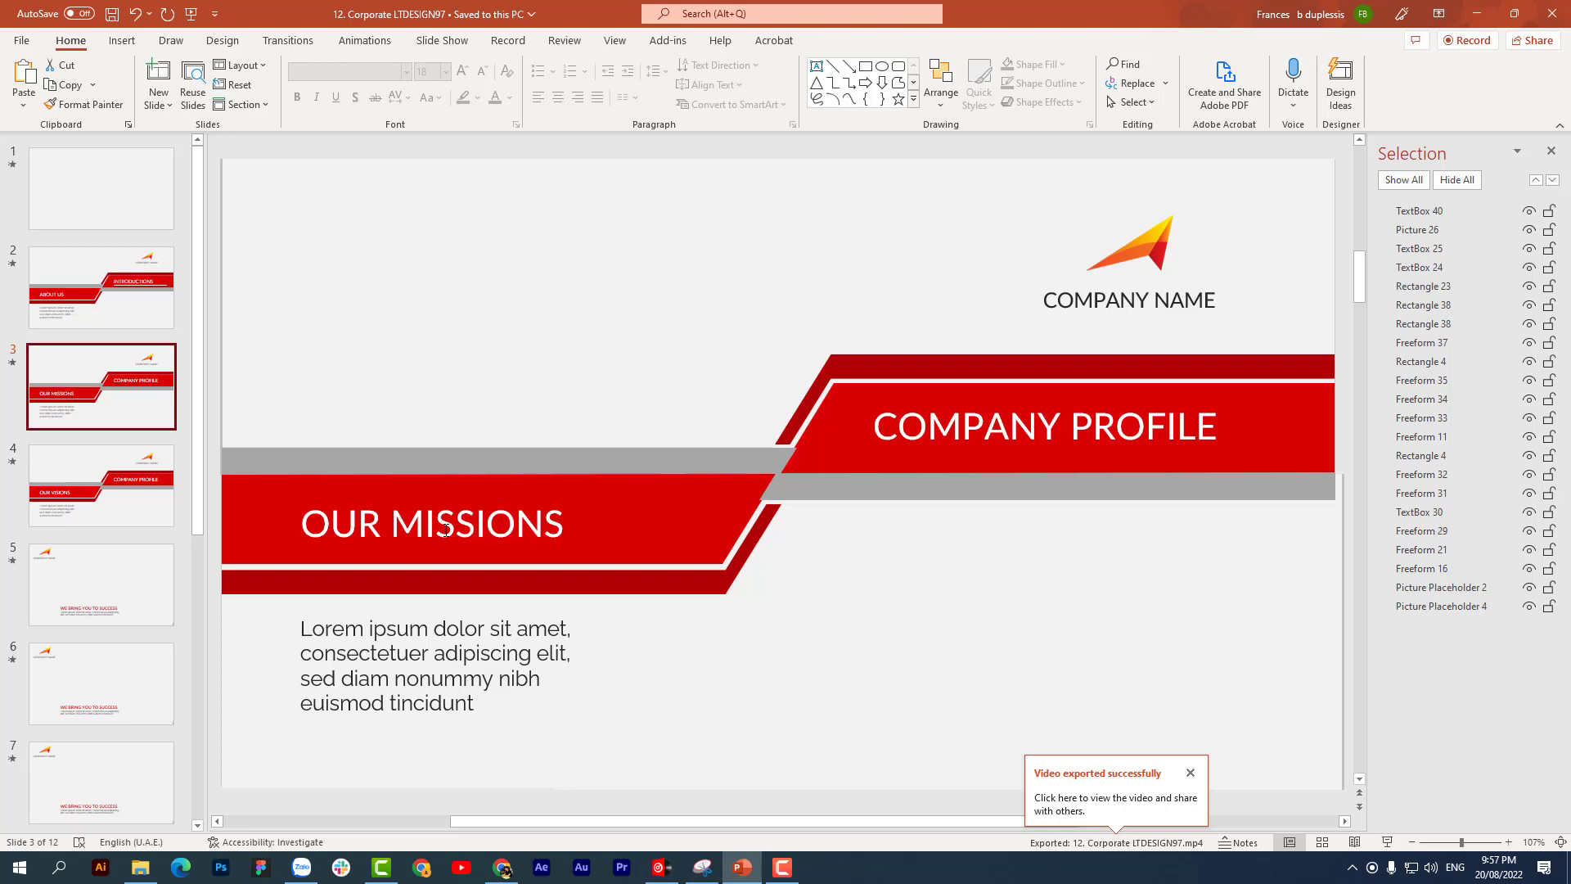
click(116, 286)
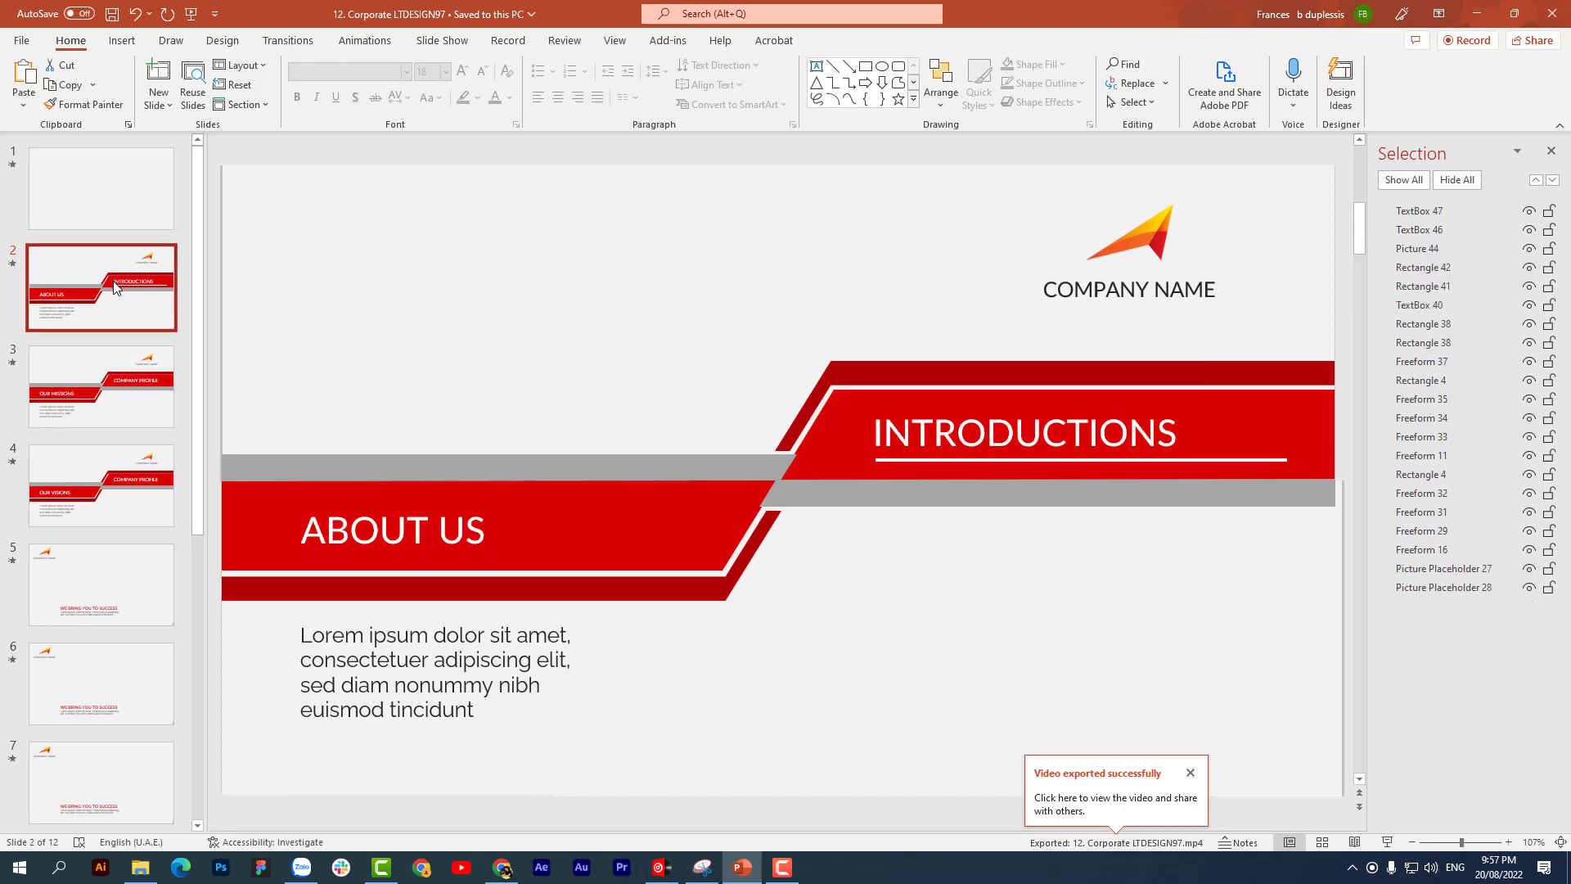
click(12, 263)
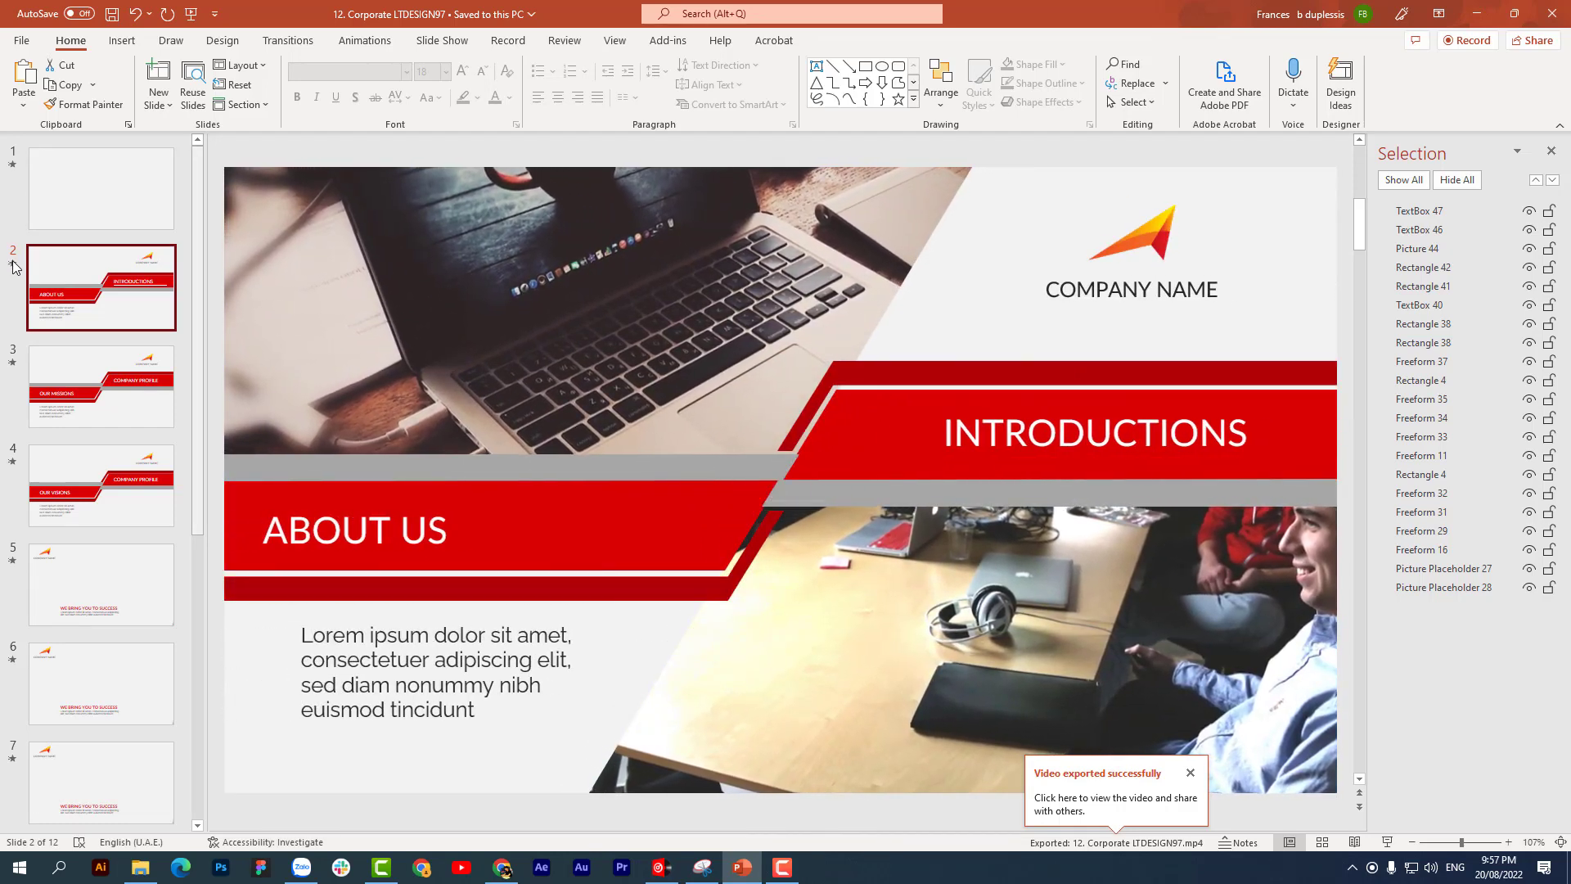
click(13, 264)
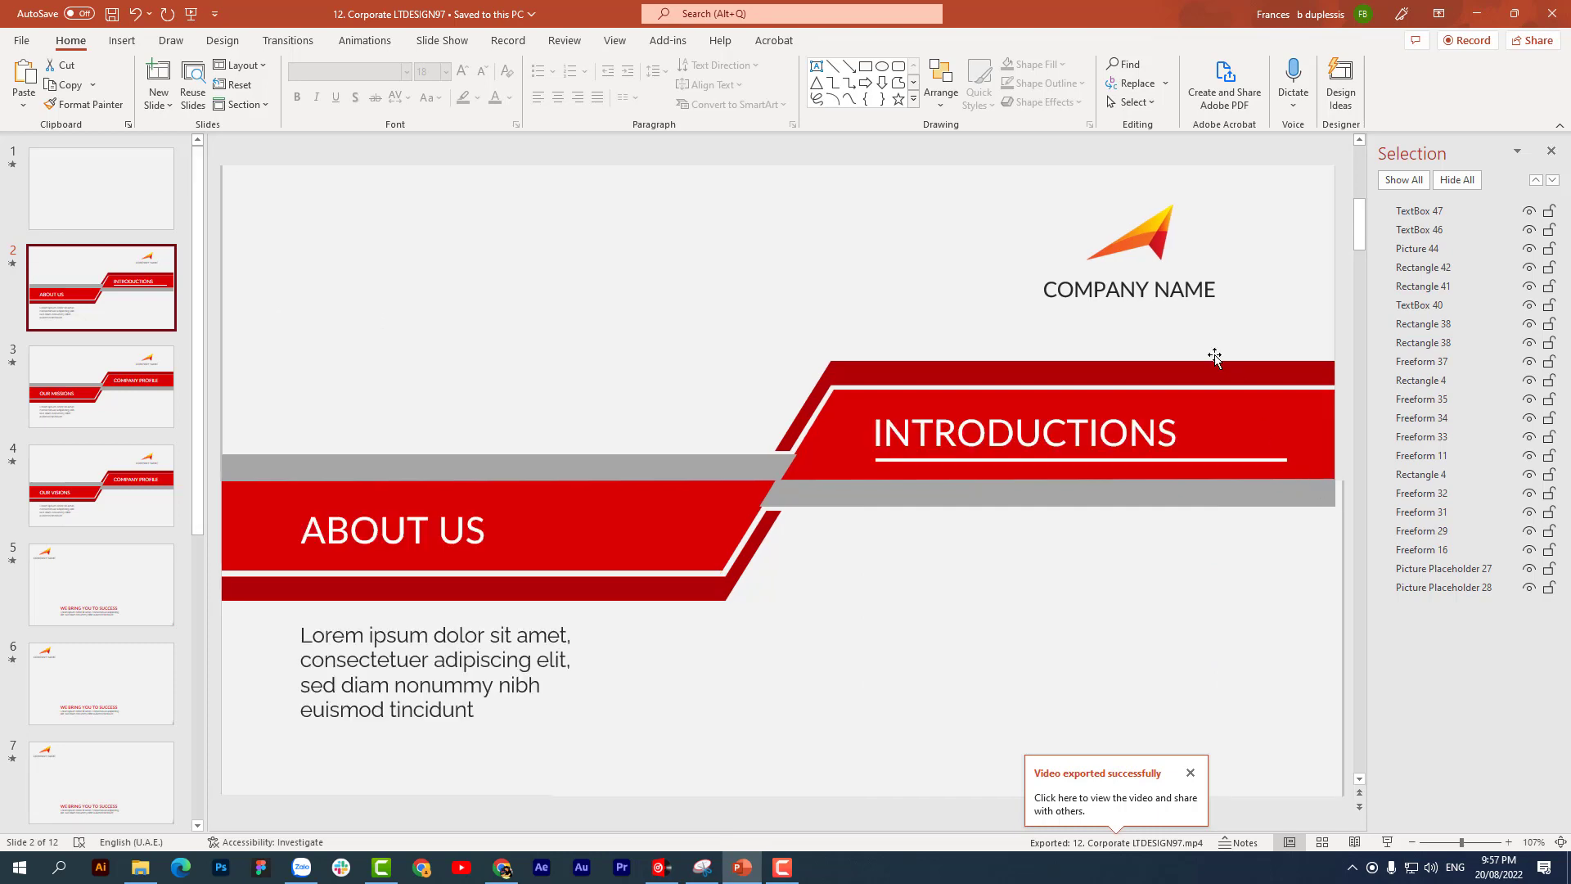
click(1138, 227)
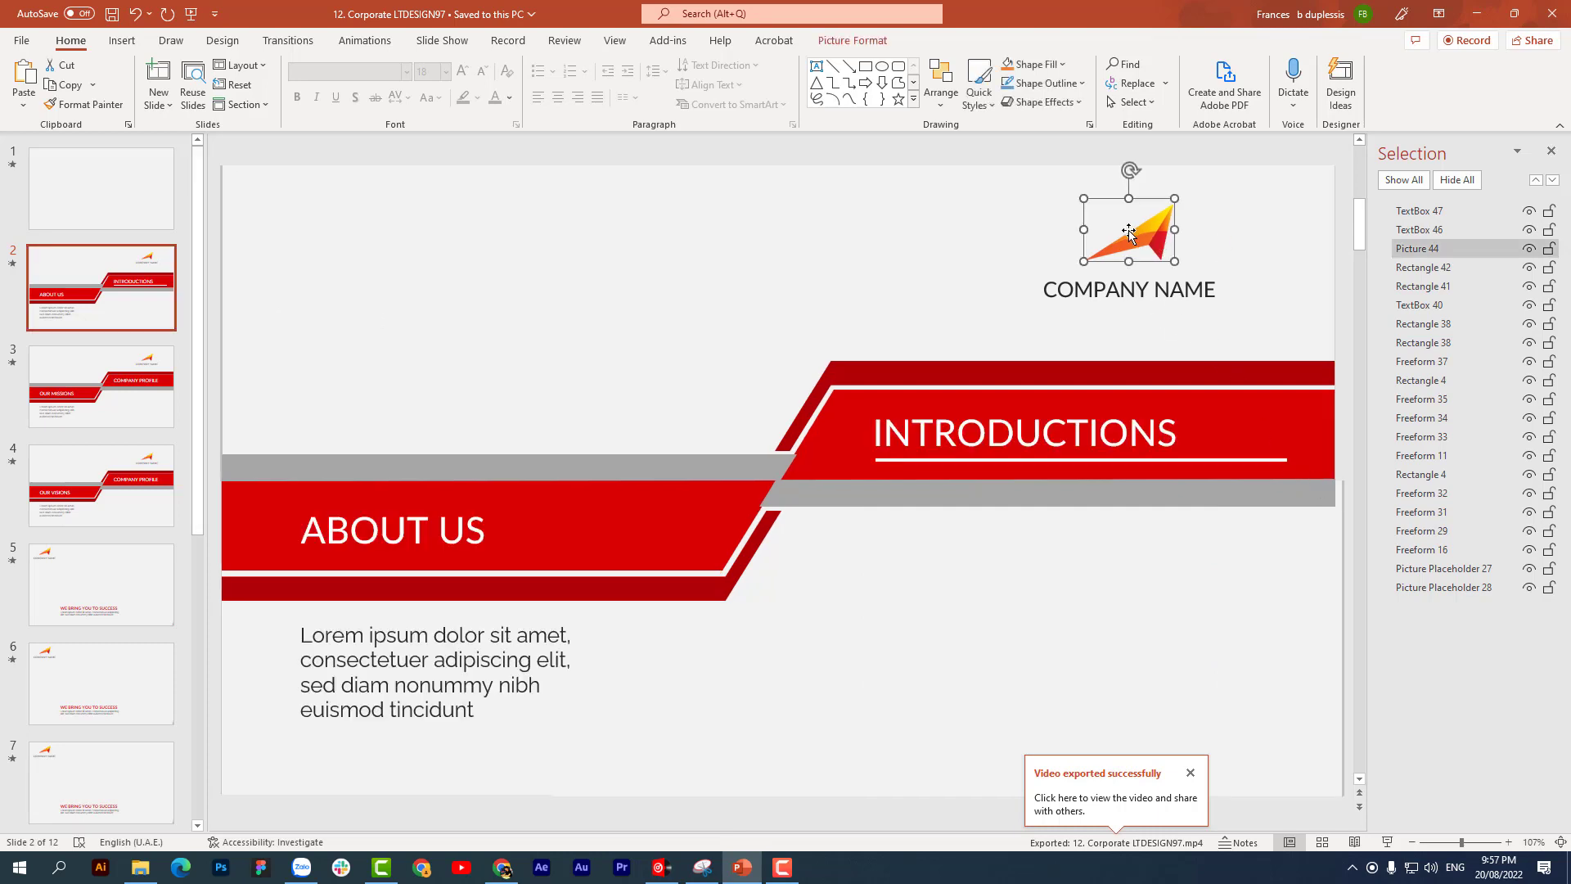
- Replace slide 2's orange logo with the red building logo image from the computer
right_click(1130, 230)
click(1134, 234)
right_click(1138, 235)
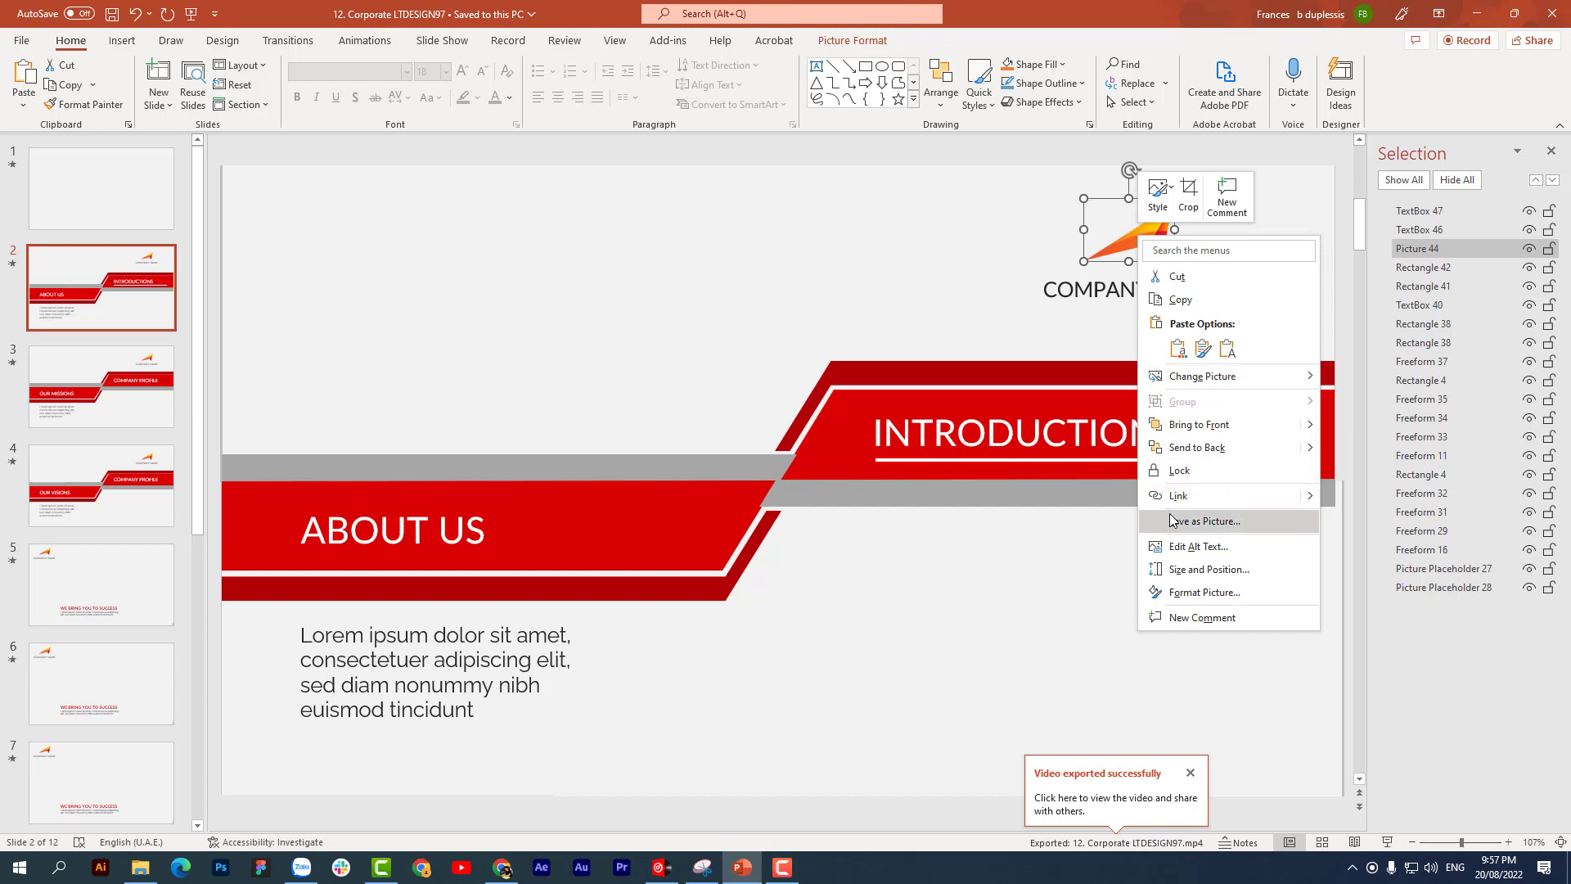
mouse_move(1201, 376)
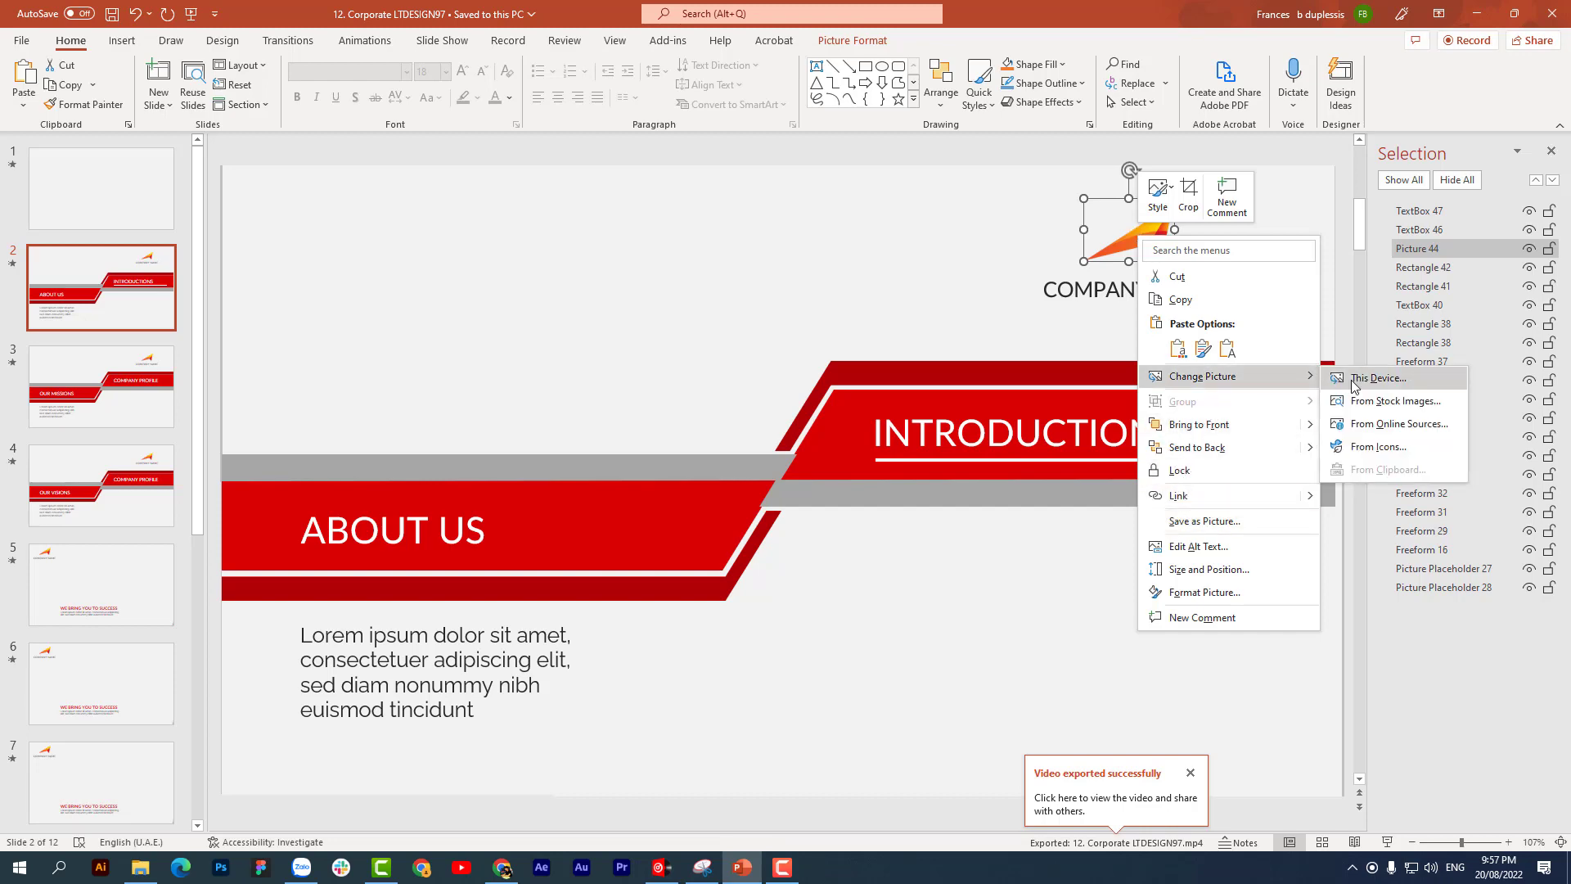
click(1355, 381)
double_click(184, 246)
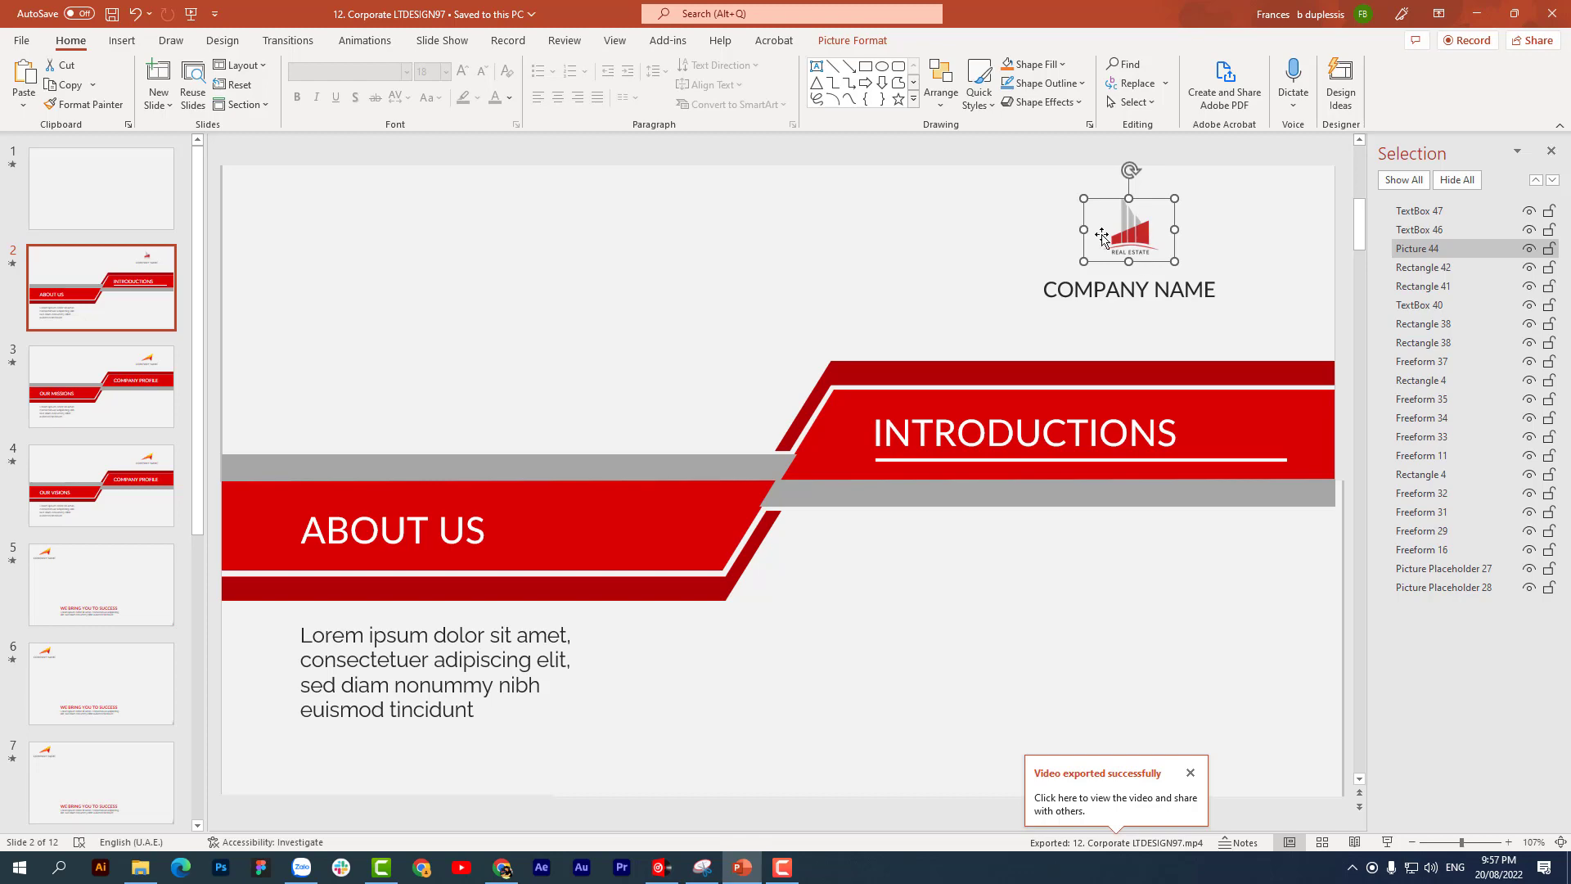
- Crop the caption off the new logo and move it down just above COMPANY NAME
click(855, 41)
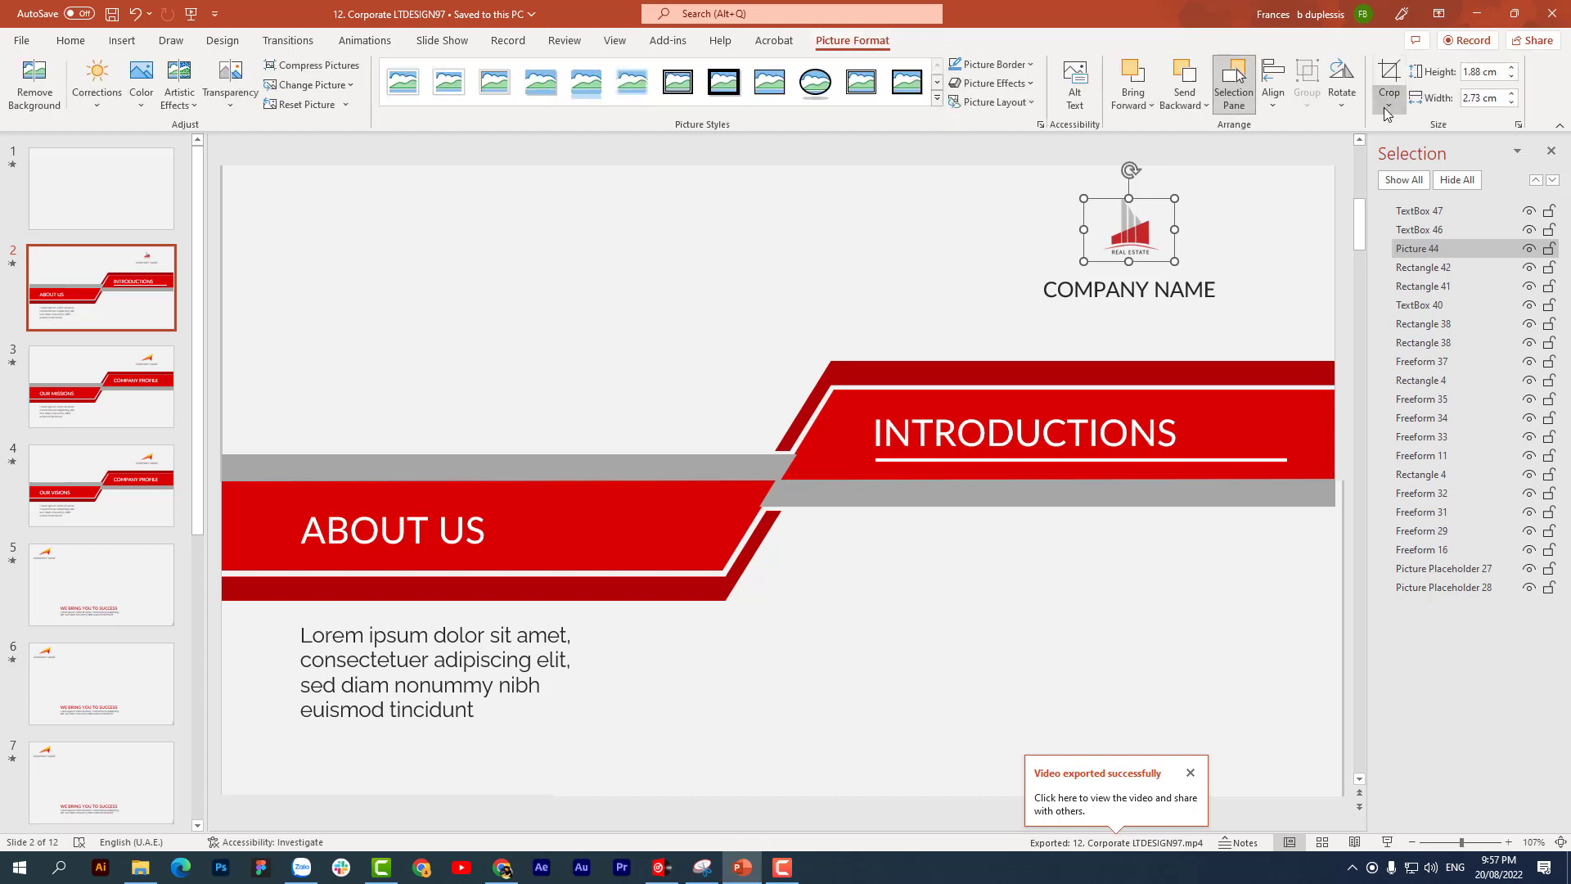
click(1389, 96)
mouse_move(1434, 150)
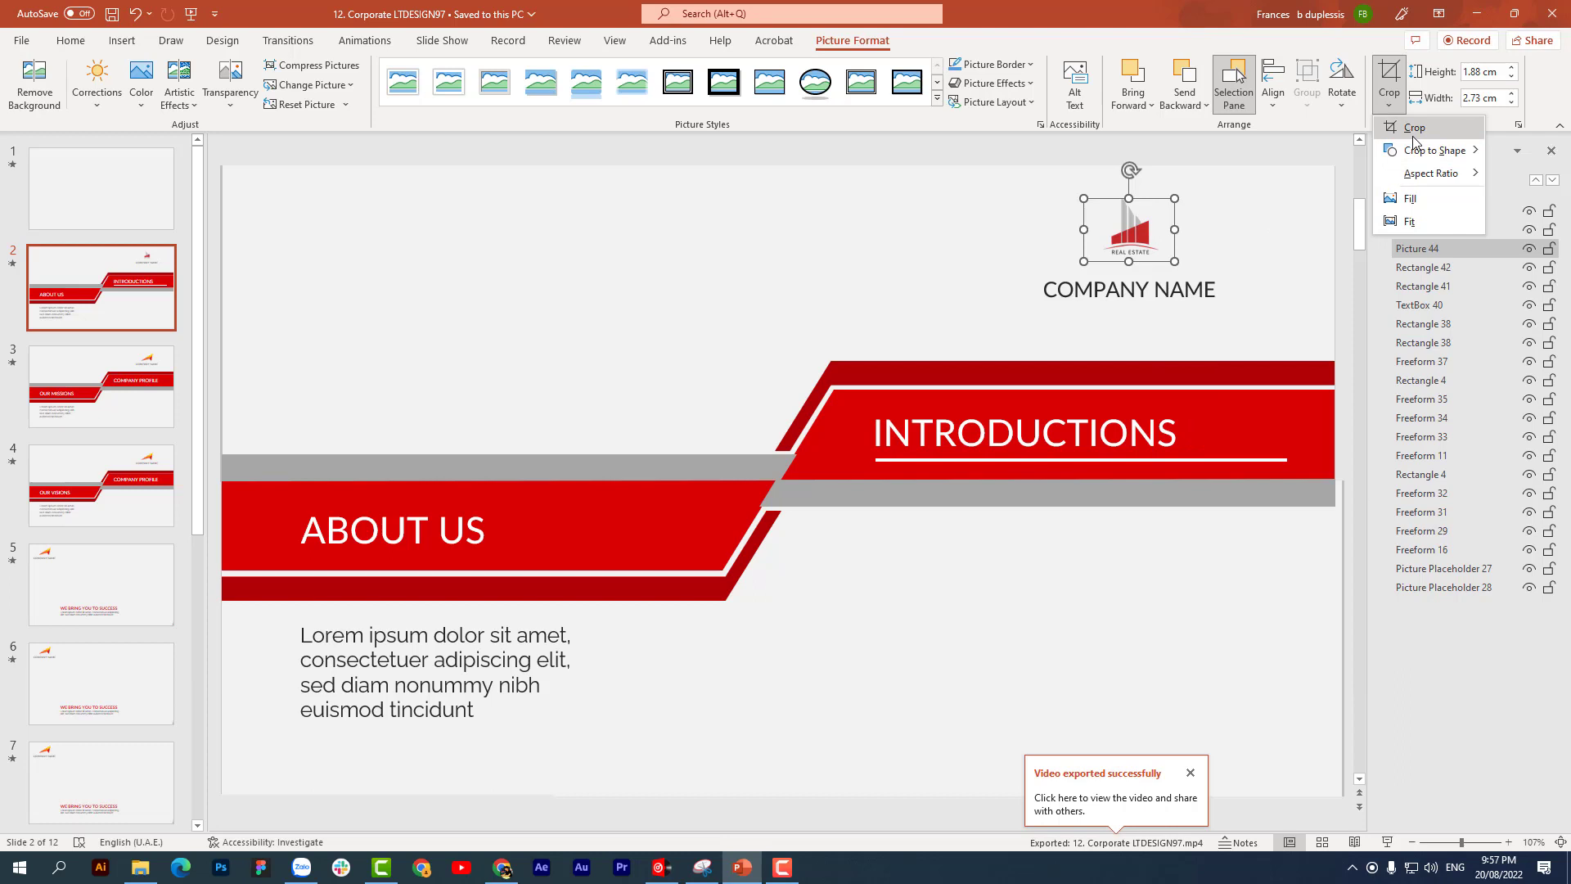
click(1413, 130)
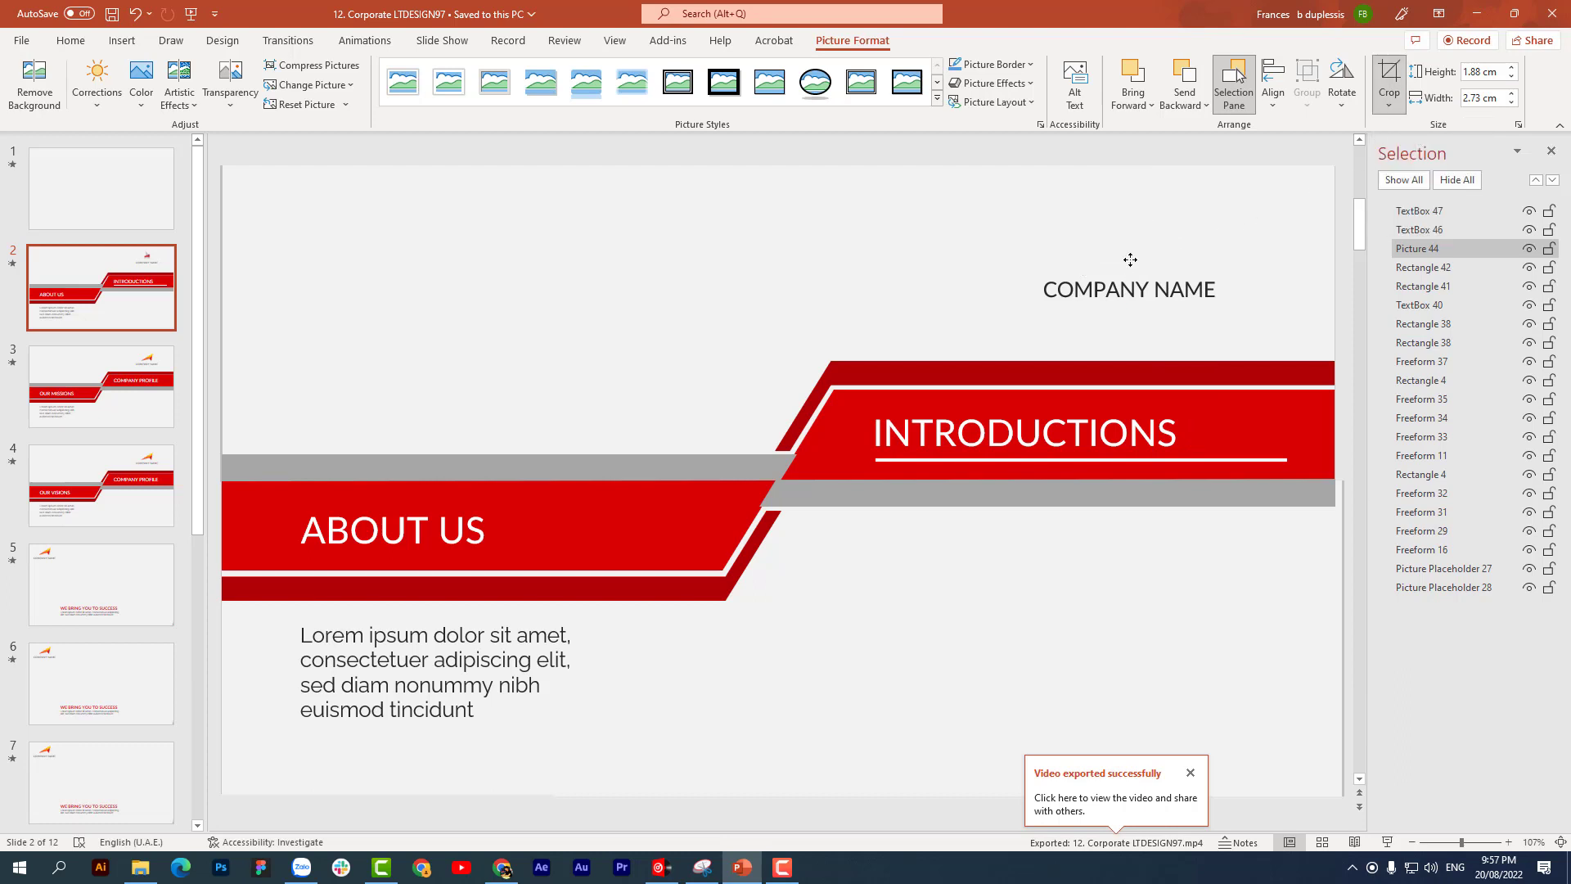
drag(1130, 259, 1130, 249)
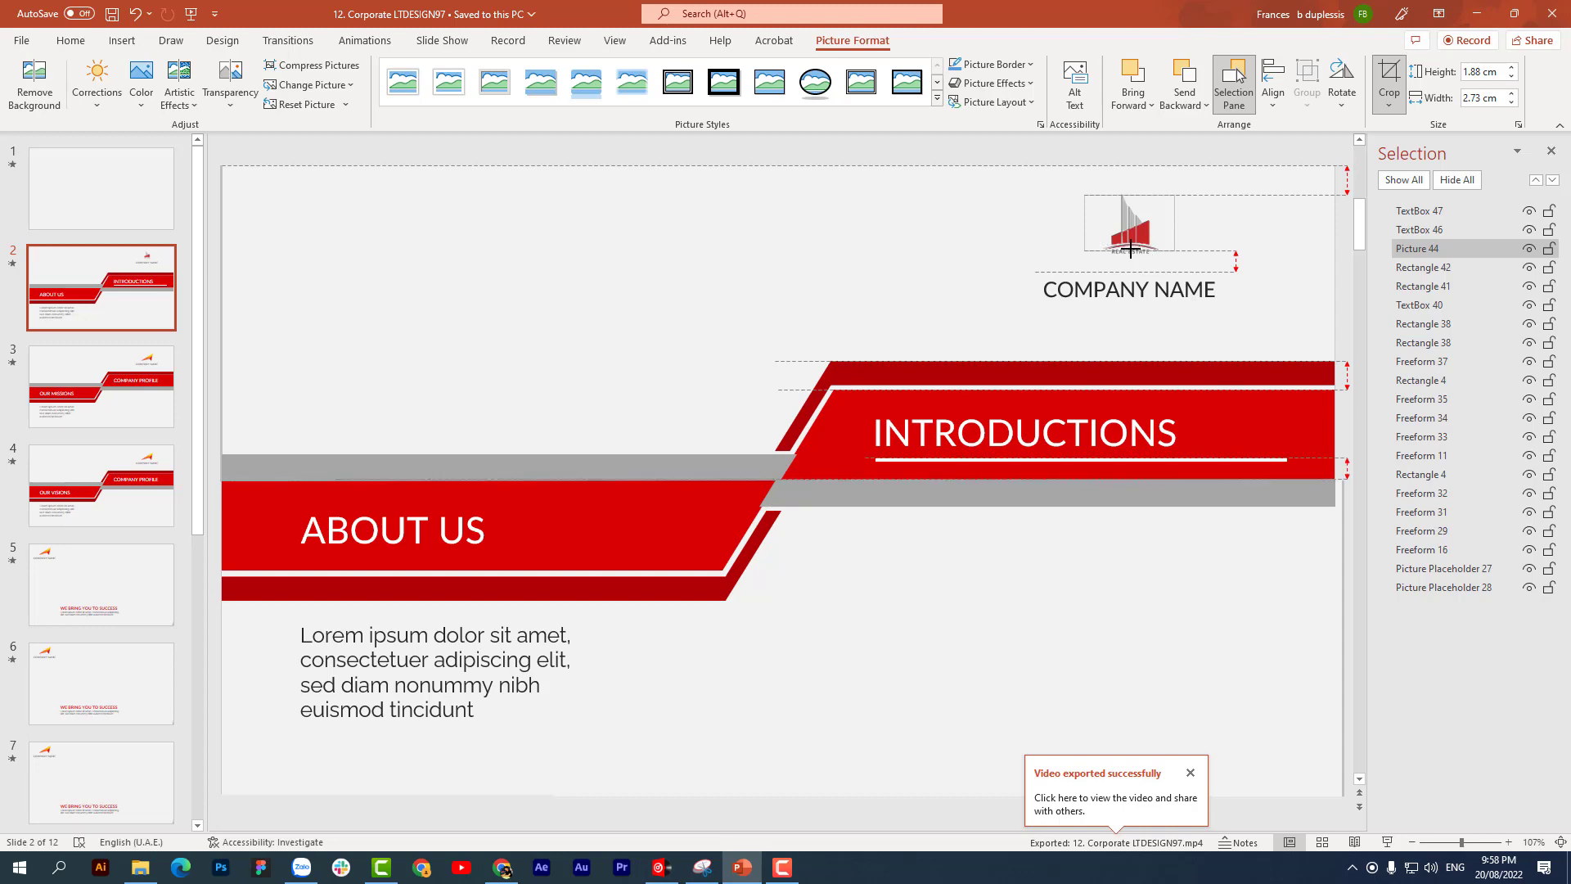
click(1242, 246)
click(1147, 223)
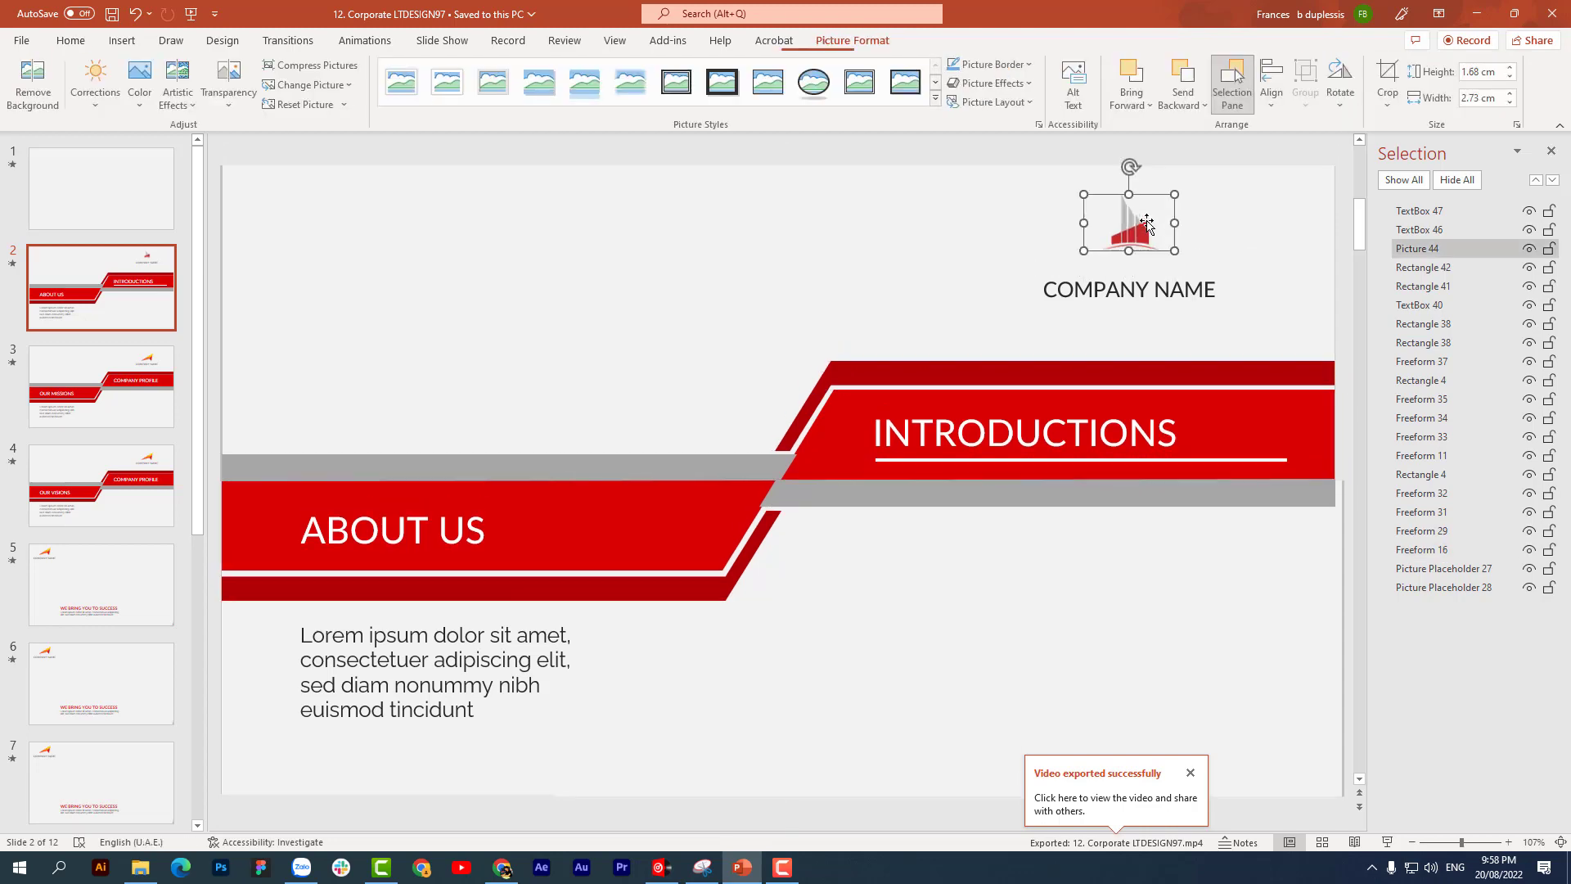
drag(1146, 223, 1146, 236)
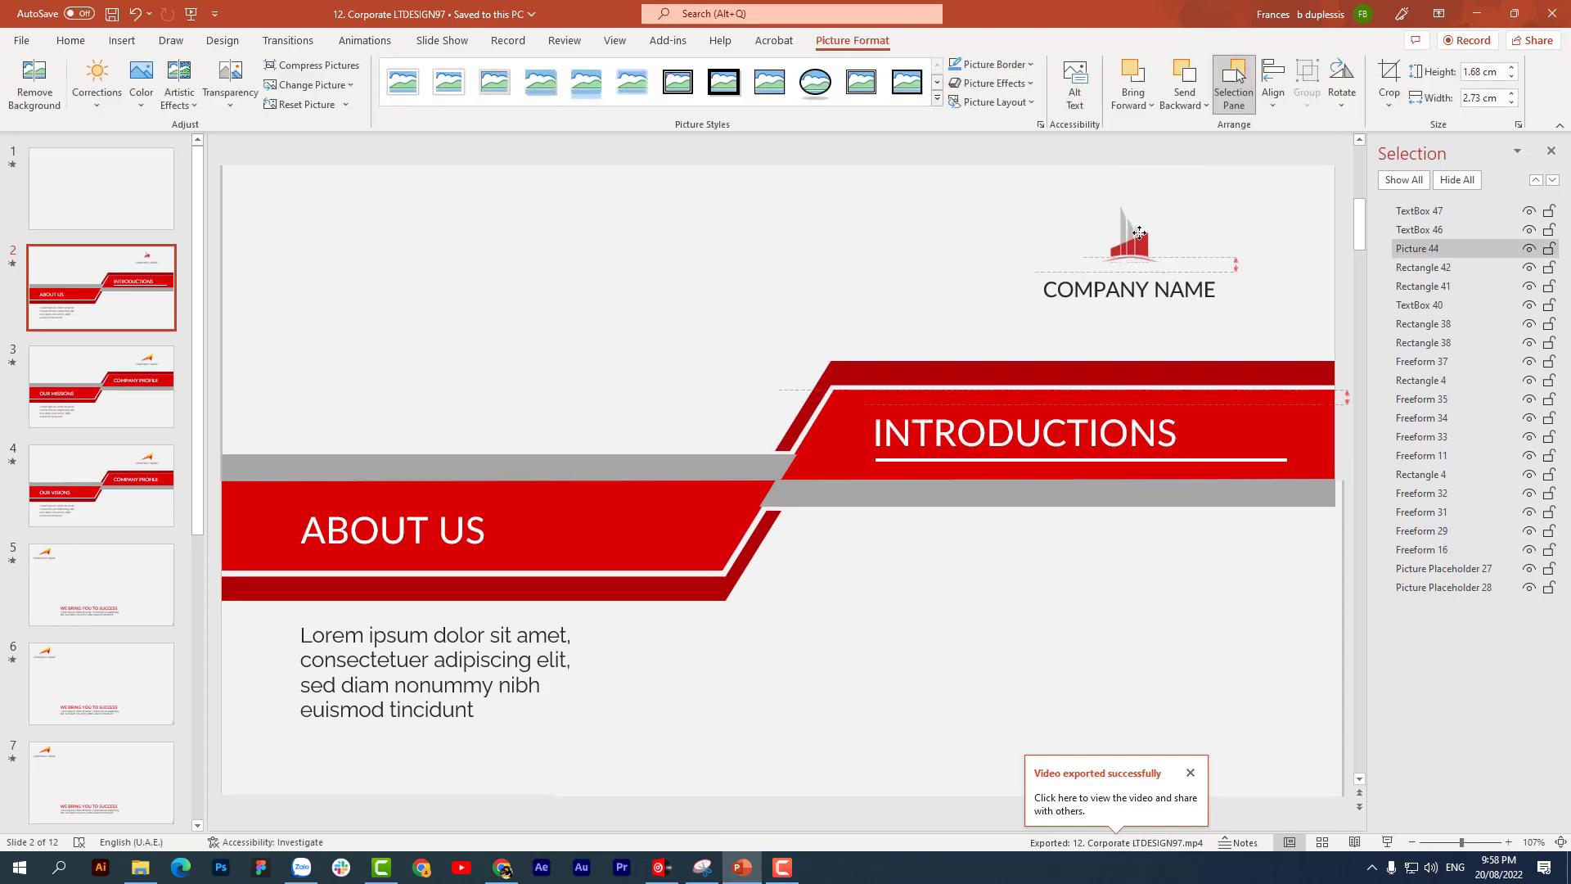
click(1135, 296)
- Replace the company name text with LTDESIGN97
key(ctrl+a)
text(lt)
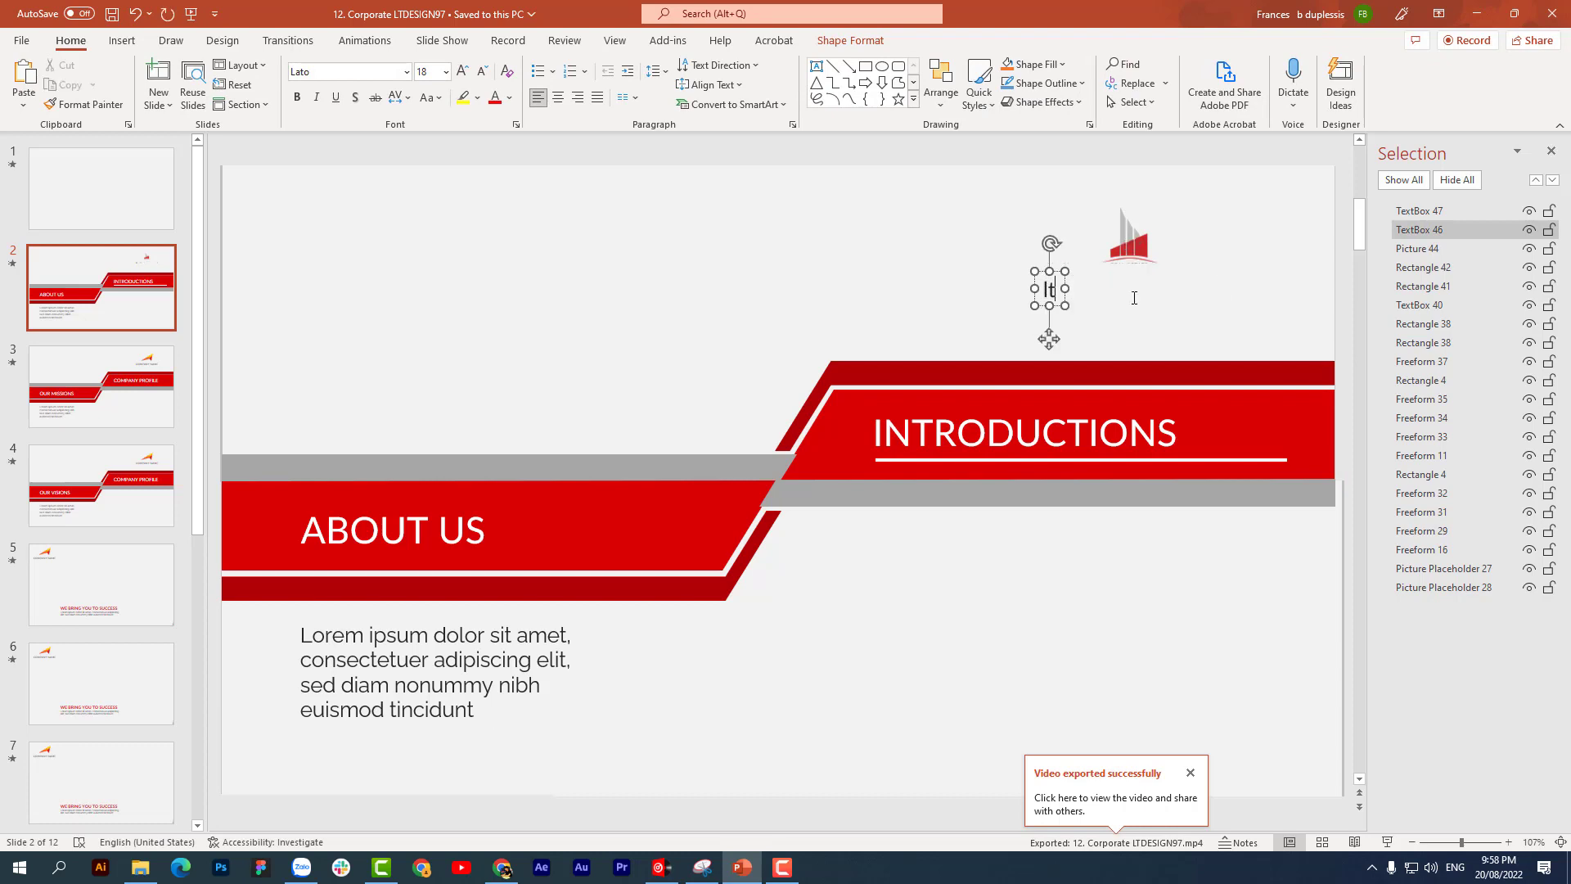
key(BackSpace)
key(BackSpace)
text(LTD)
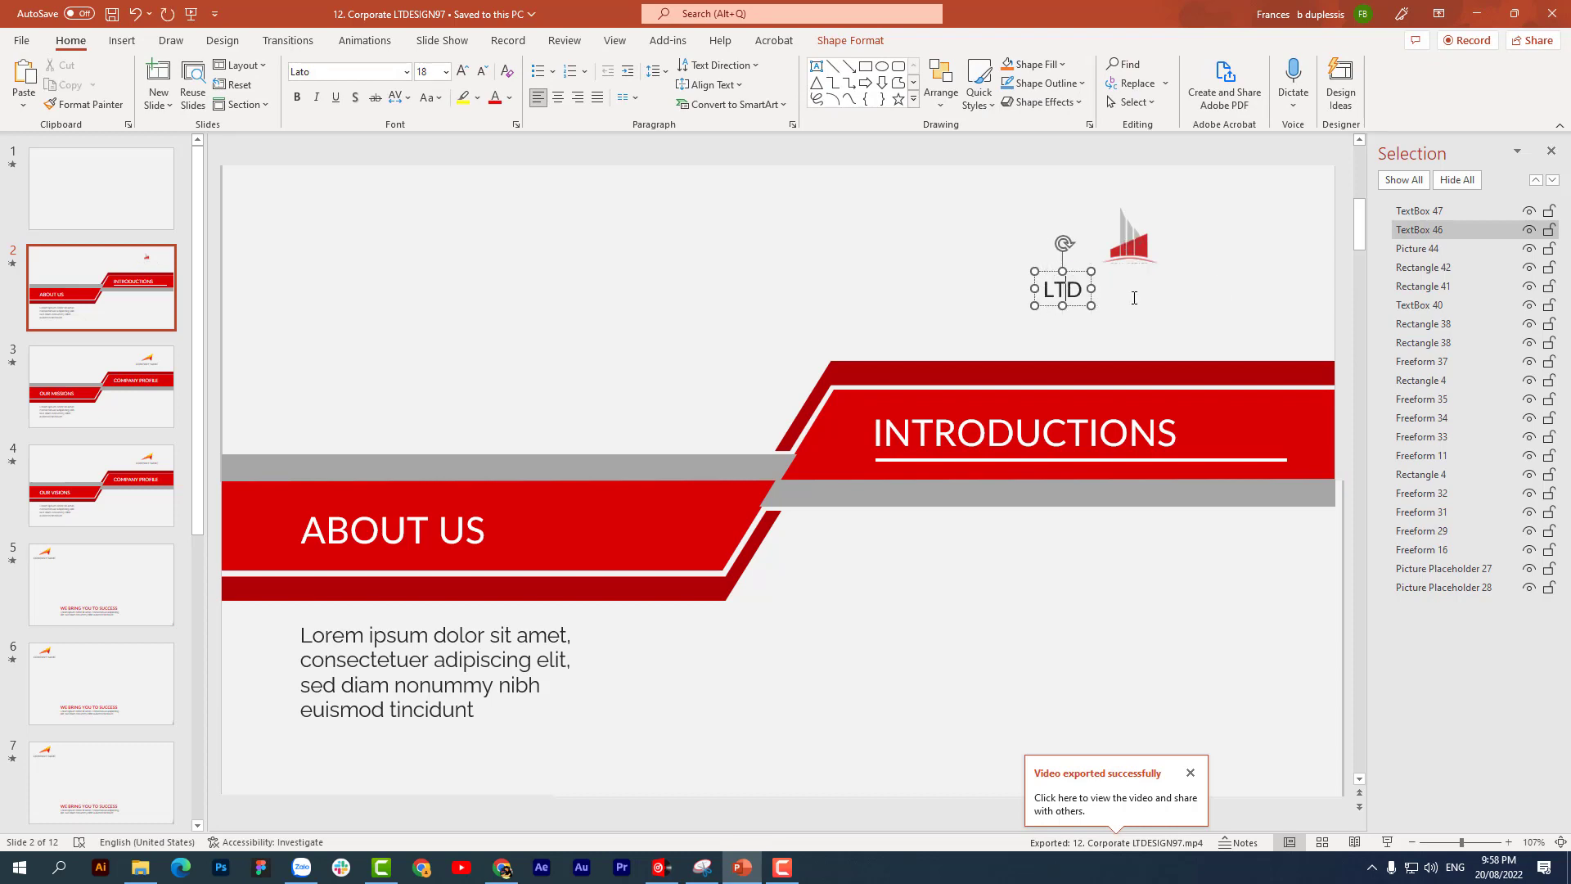
text(ESIGN)
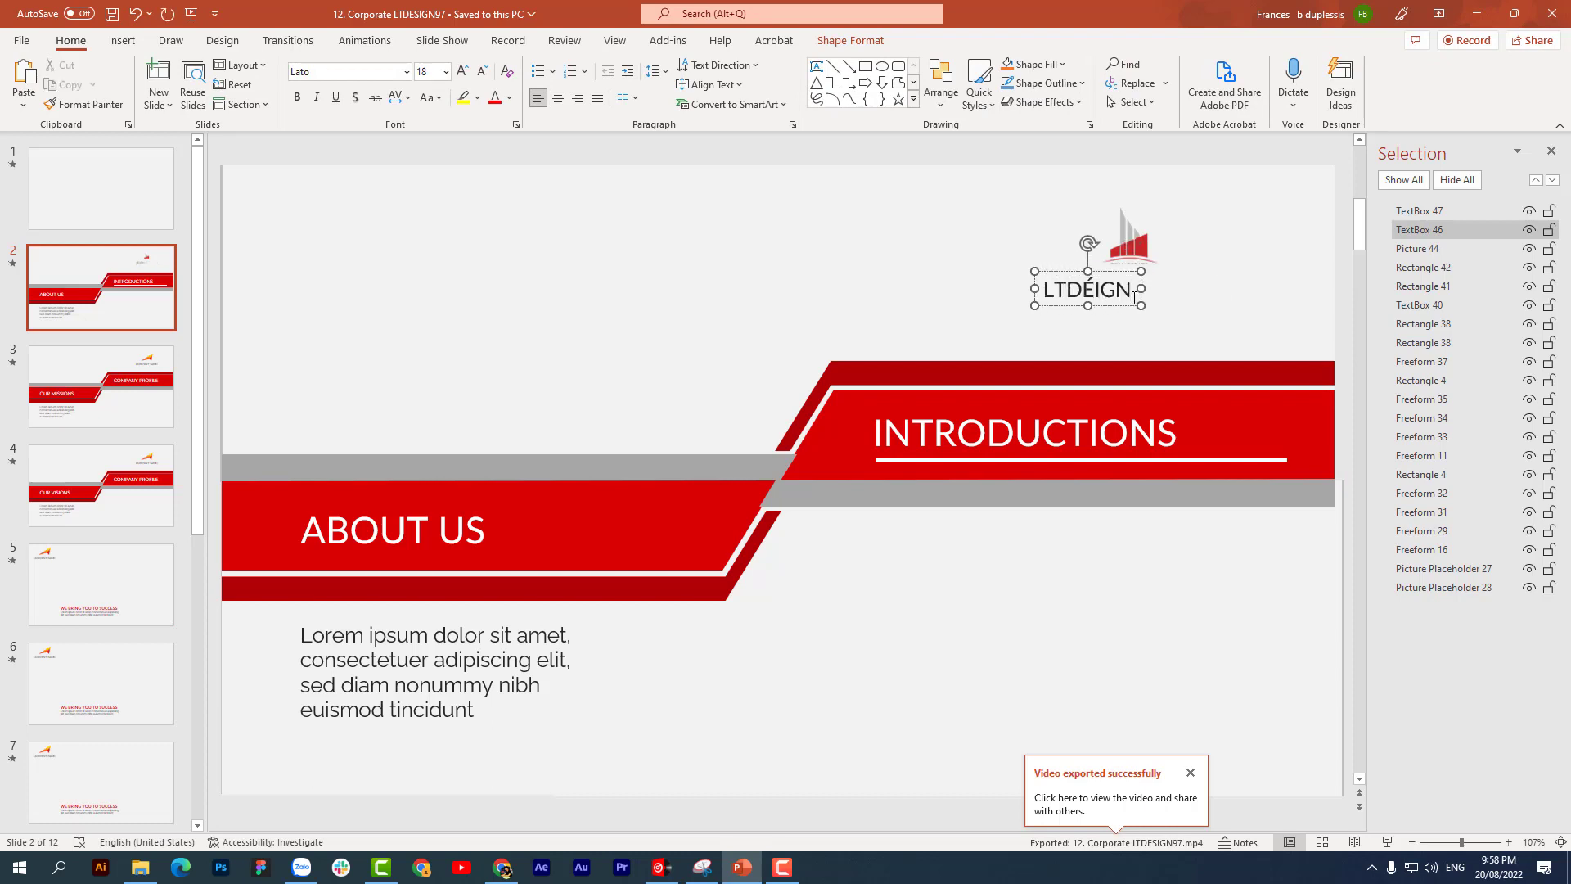
key(ctrl+z)
key(ctrl+z)
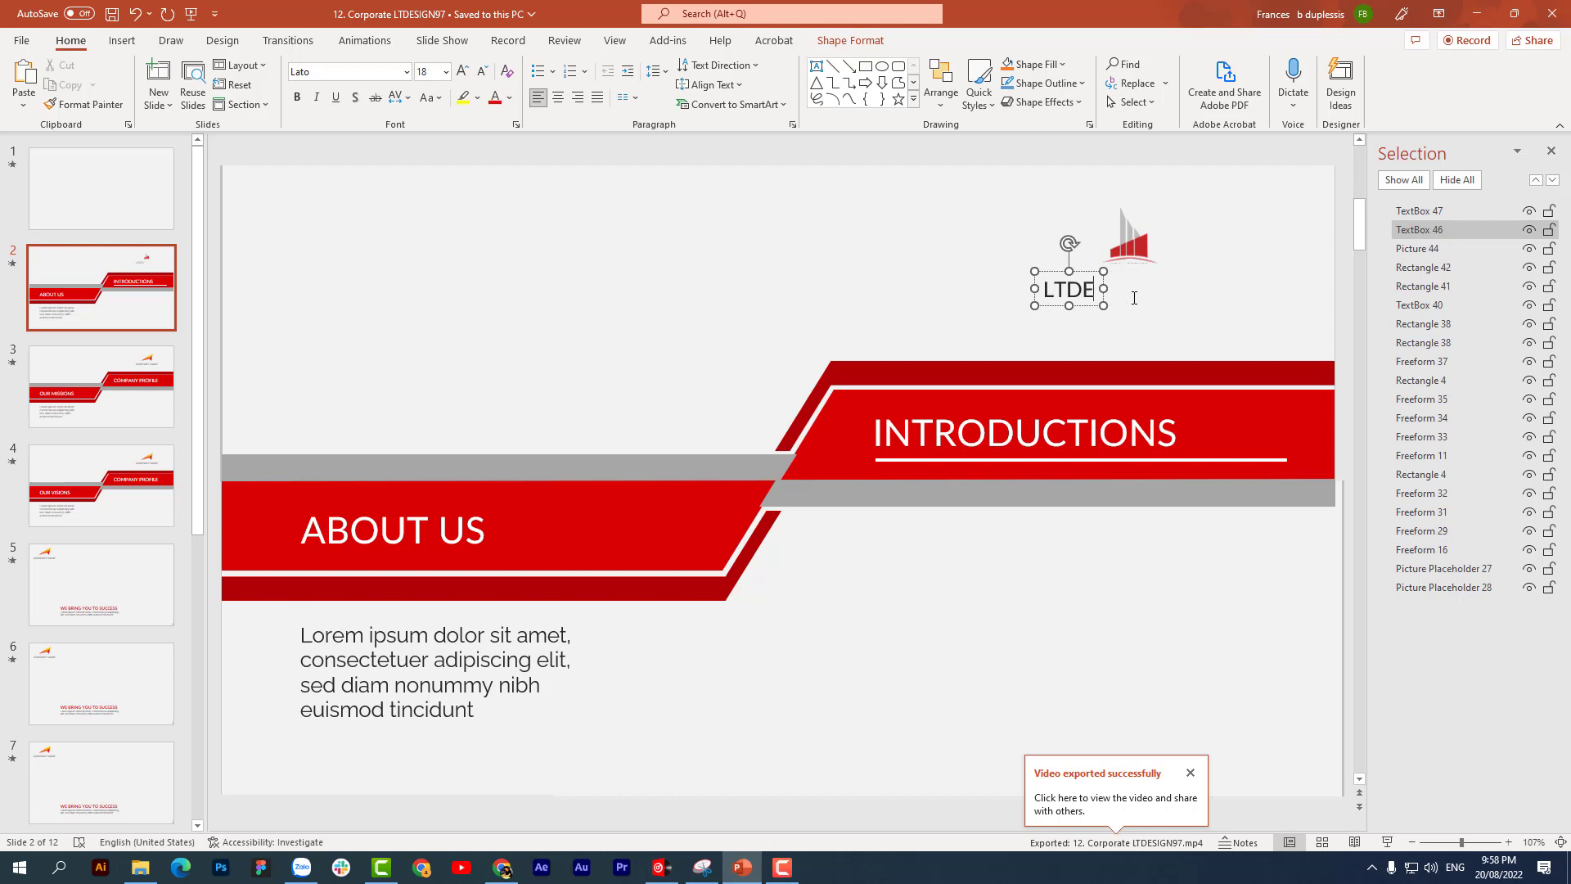
text(SIG)
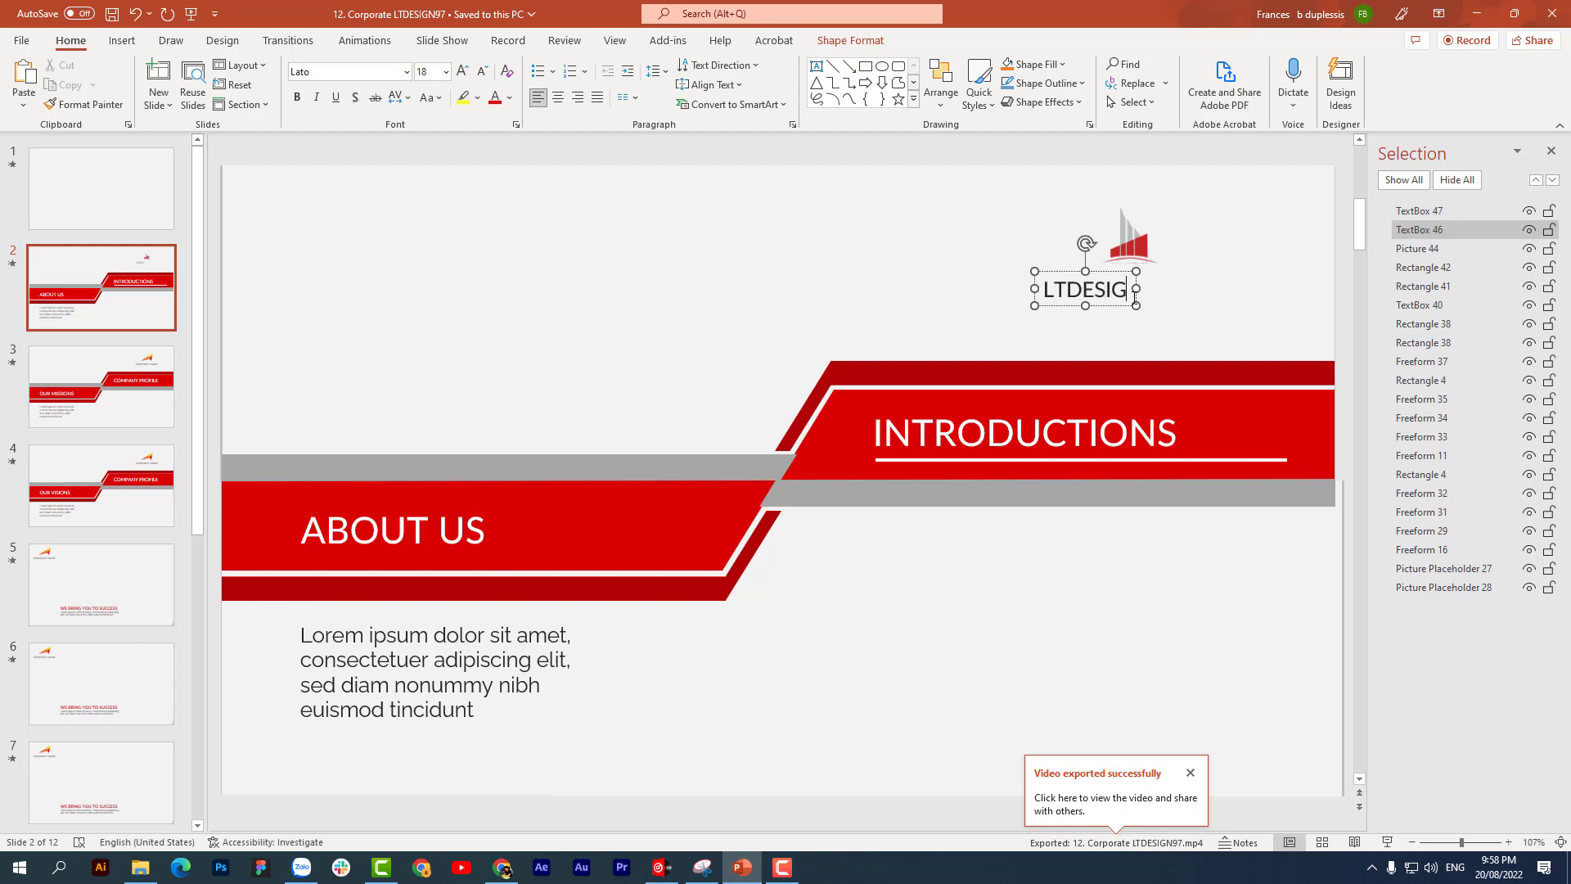
text(N9)
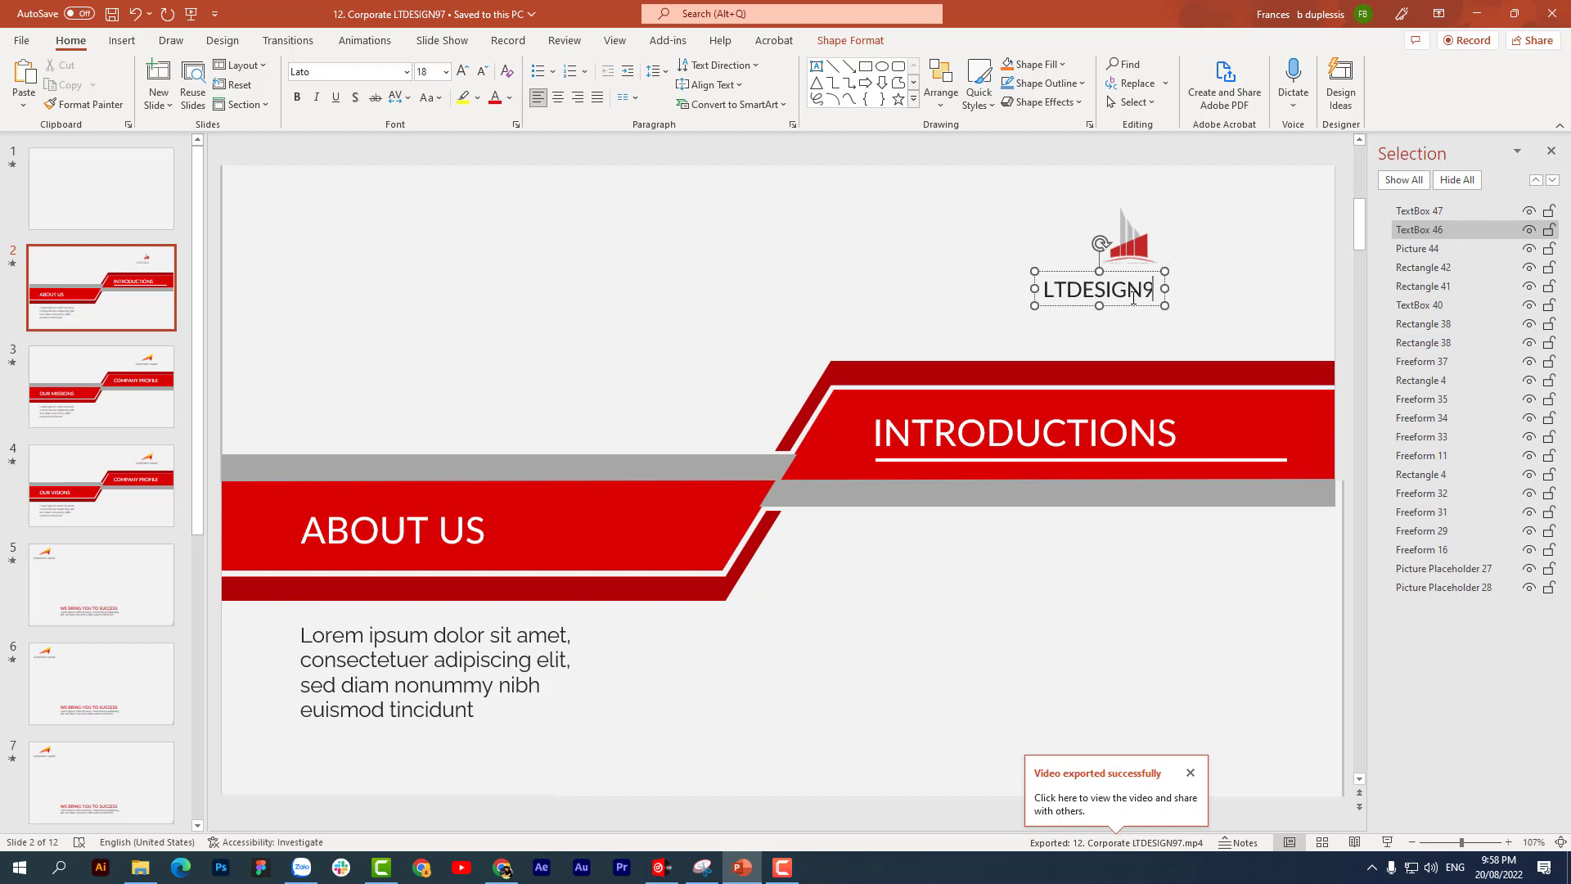
text(7)
- Centre the LTDESIGN97 text box under the logo and undo the accidental photo change
click(1227, 331)
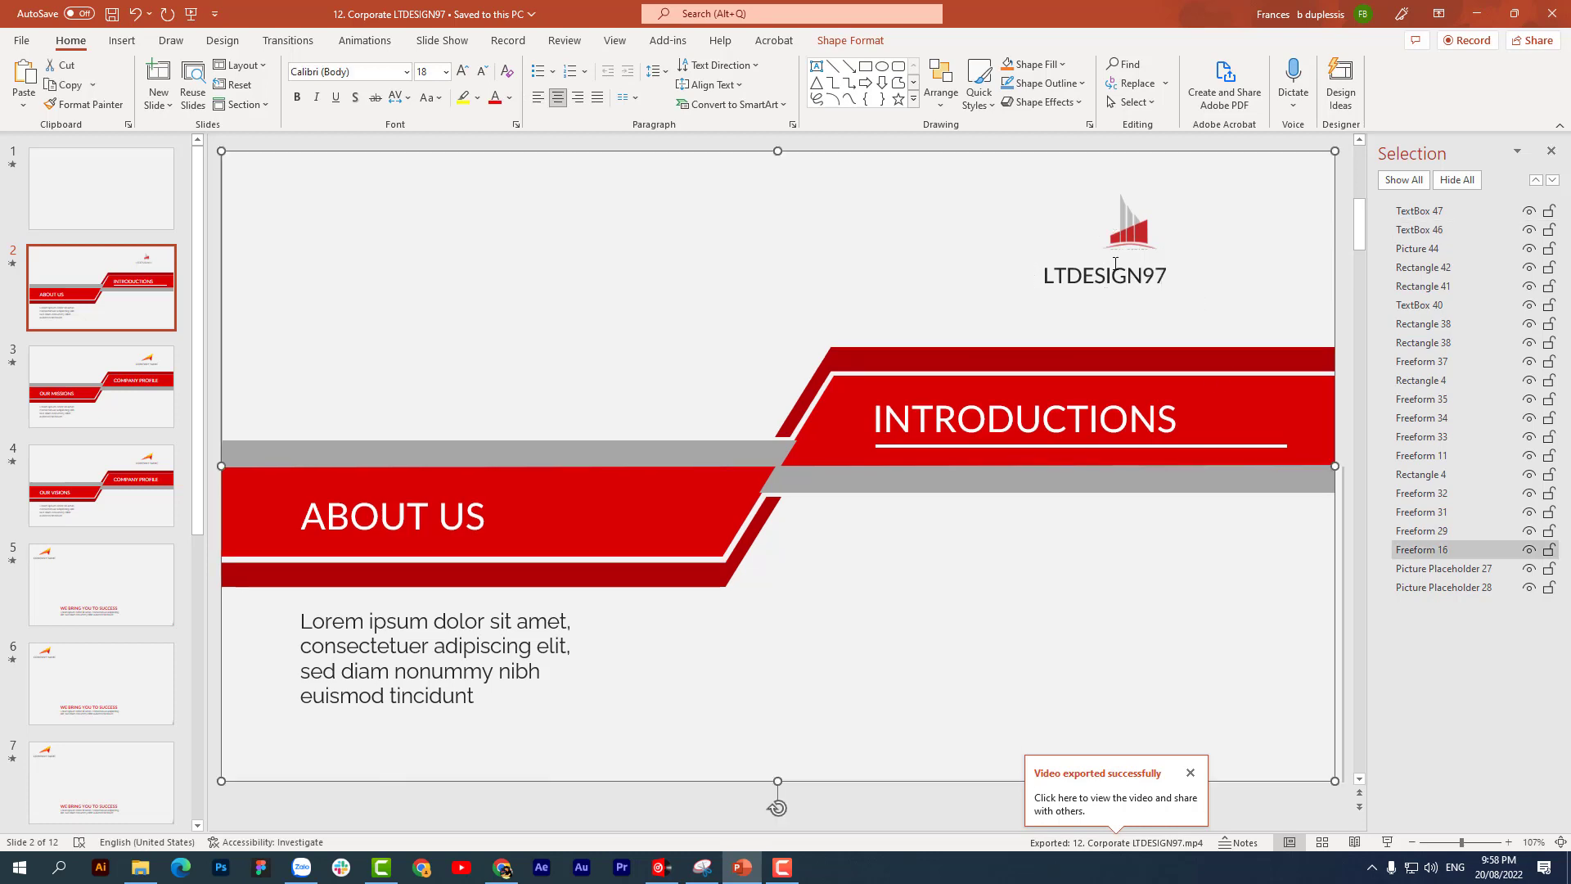
click(1116, 282)
drag(1116, 273, 1144, 271)
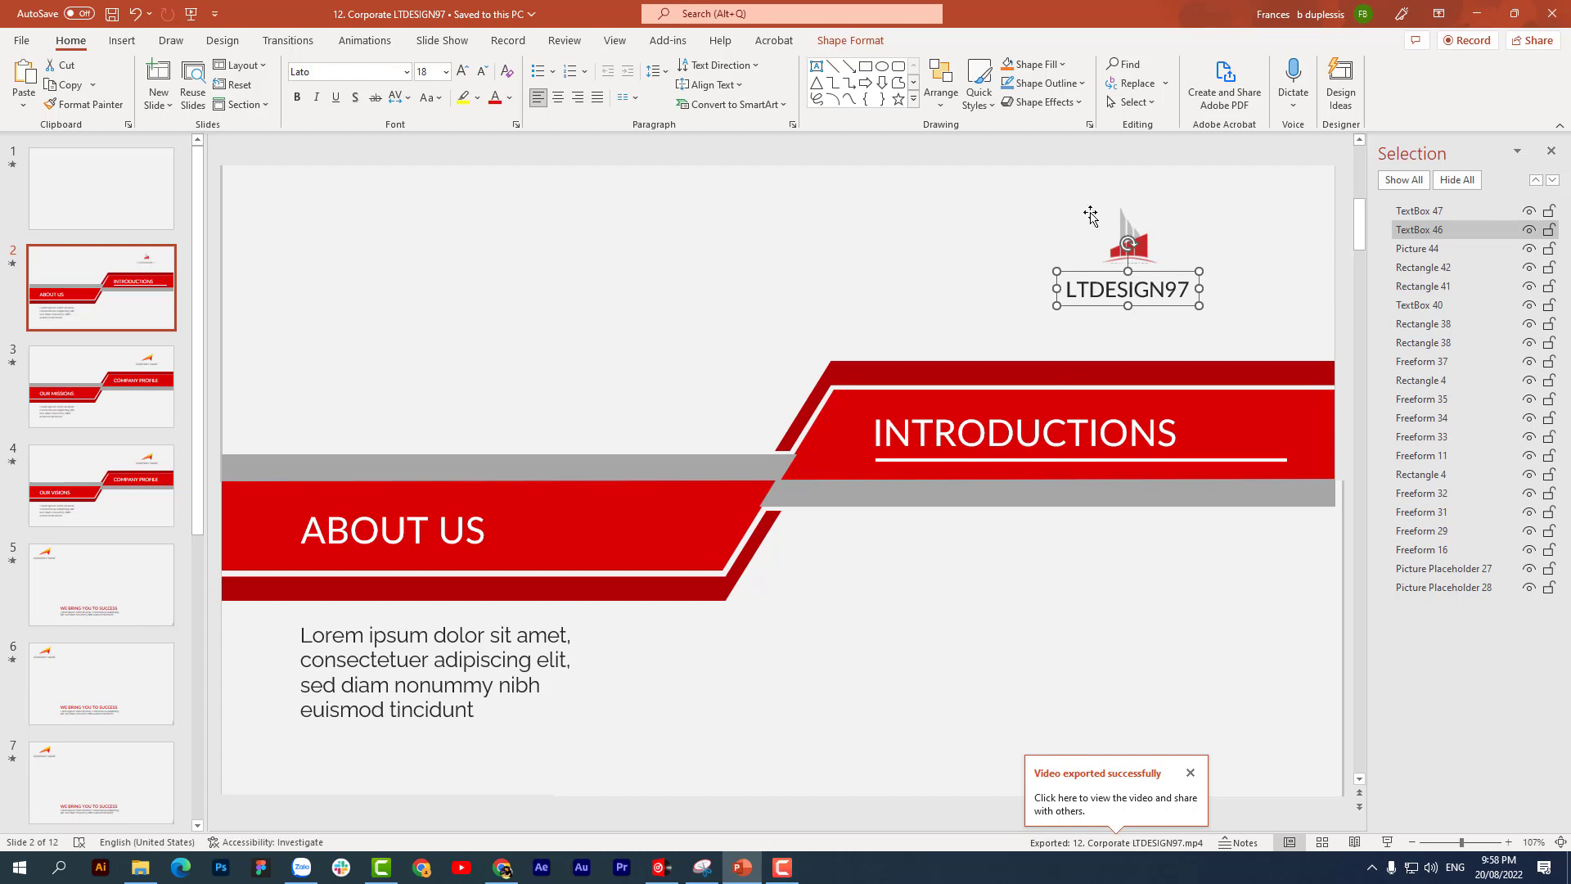
scroll(1012, 189, down, 1)
key(ctrl+z)
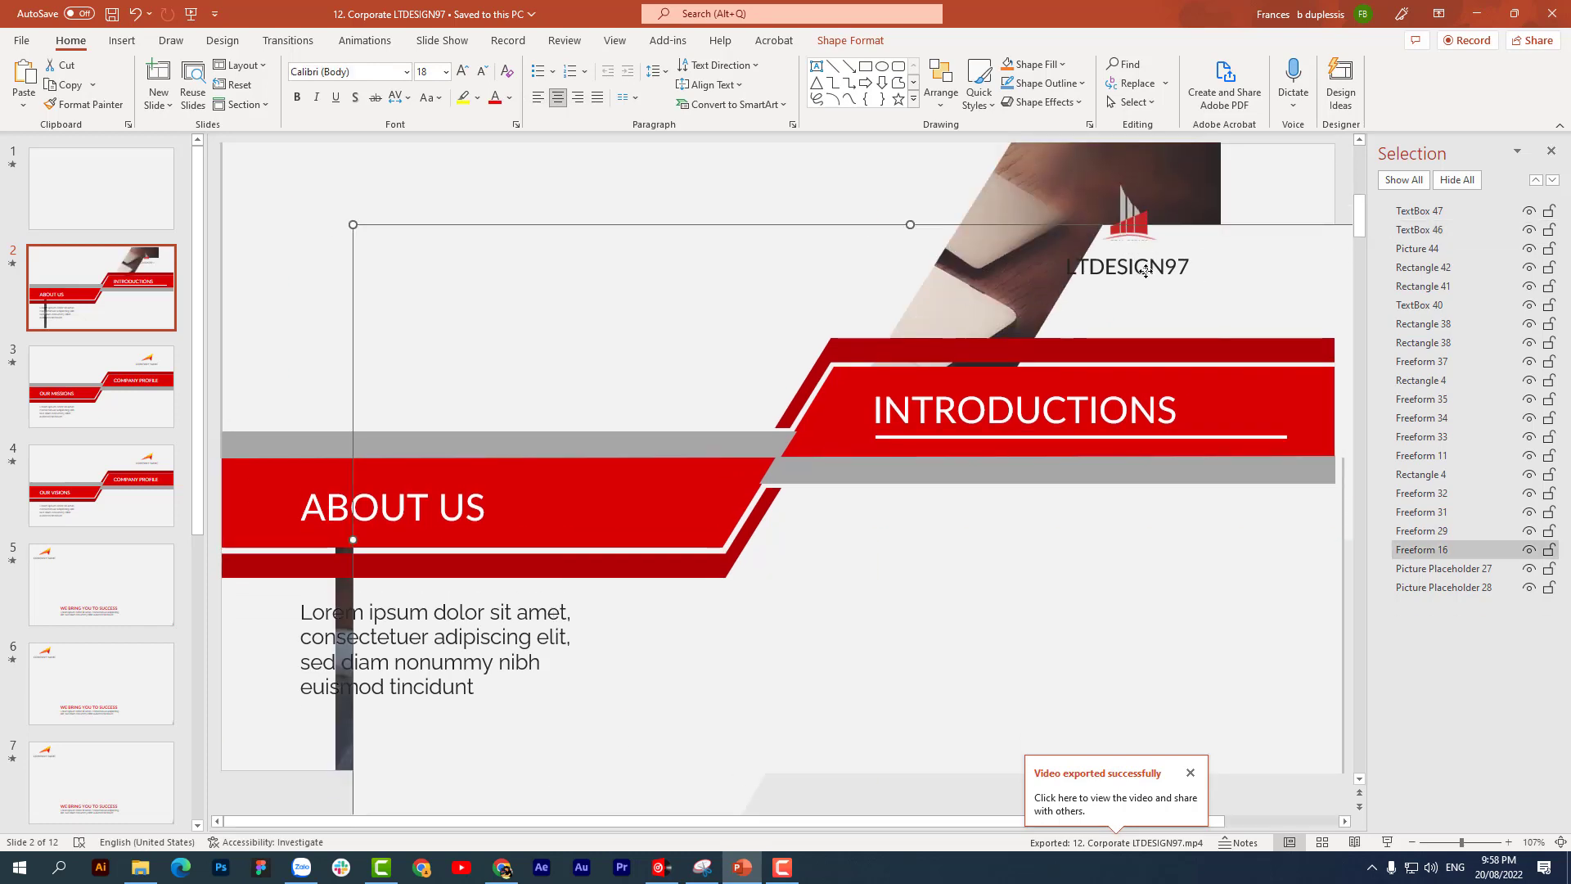
key(ctrl+z)
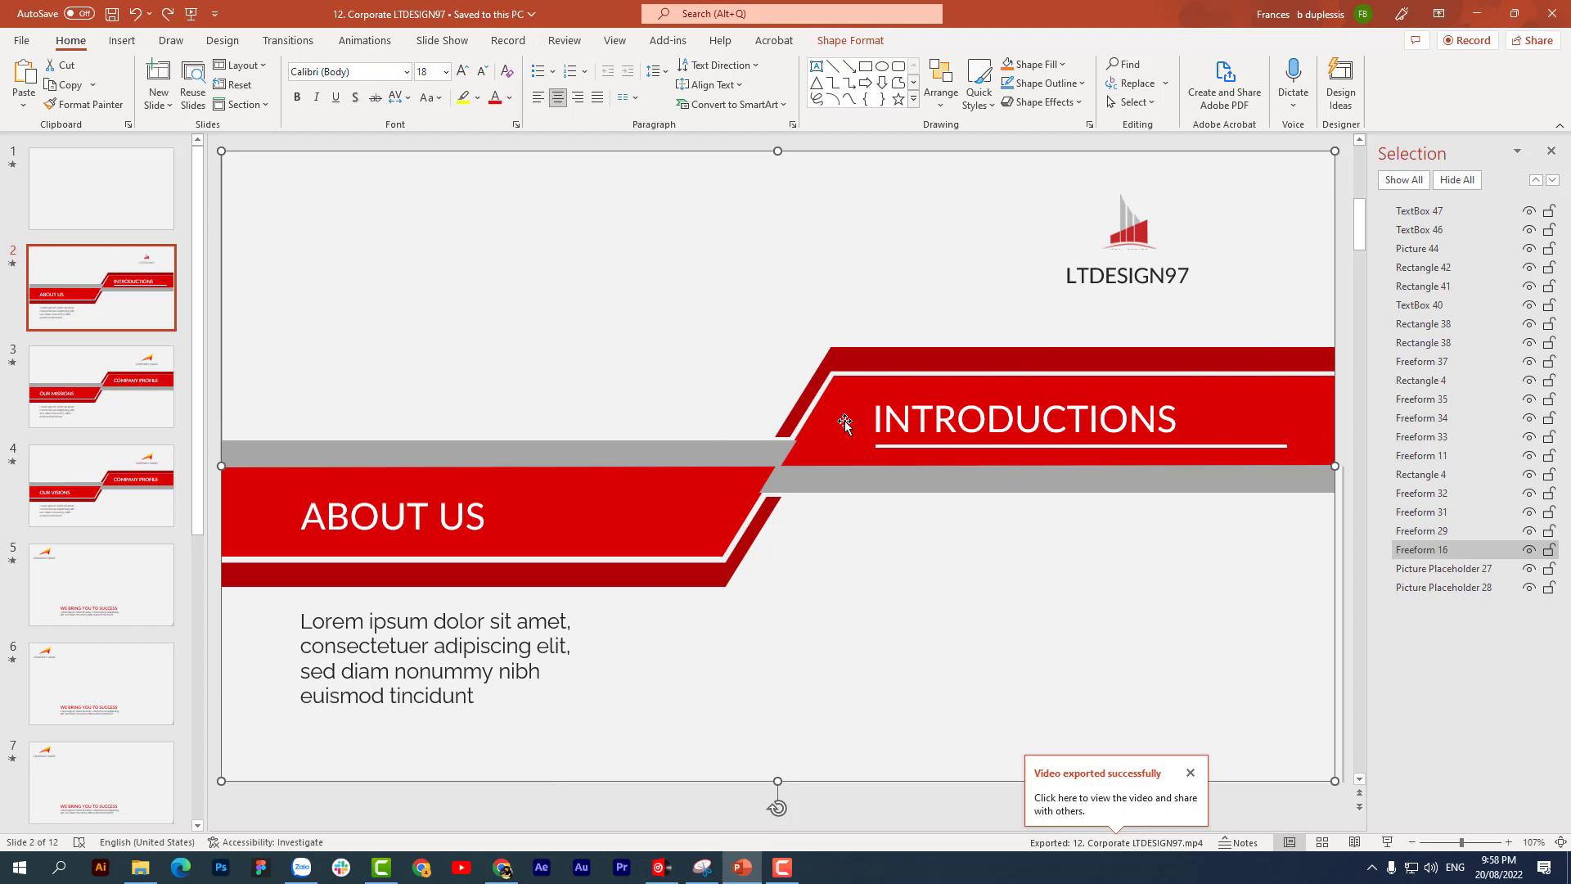
click(959, 434)
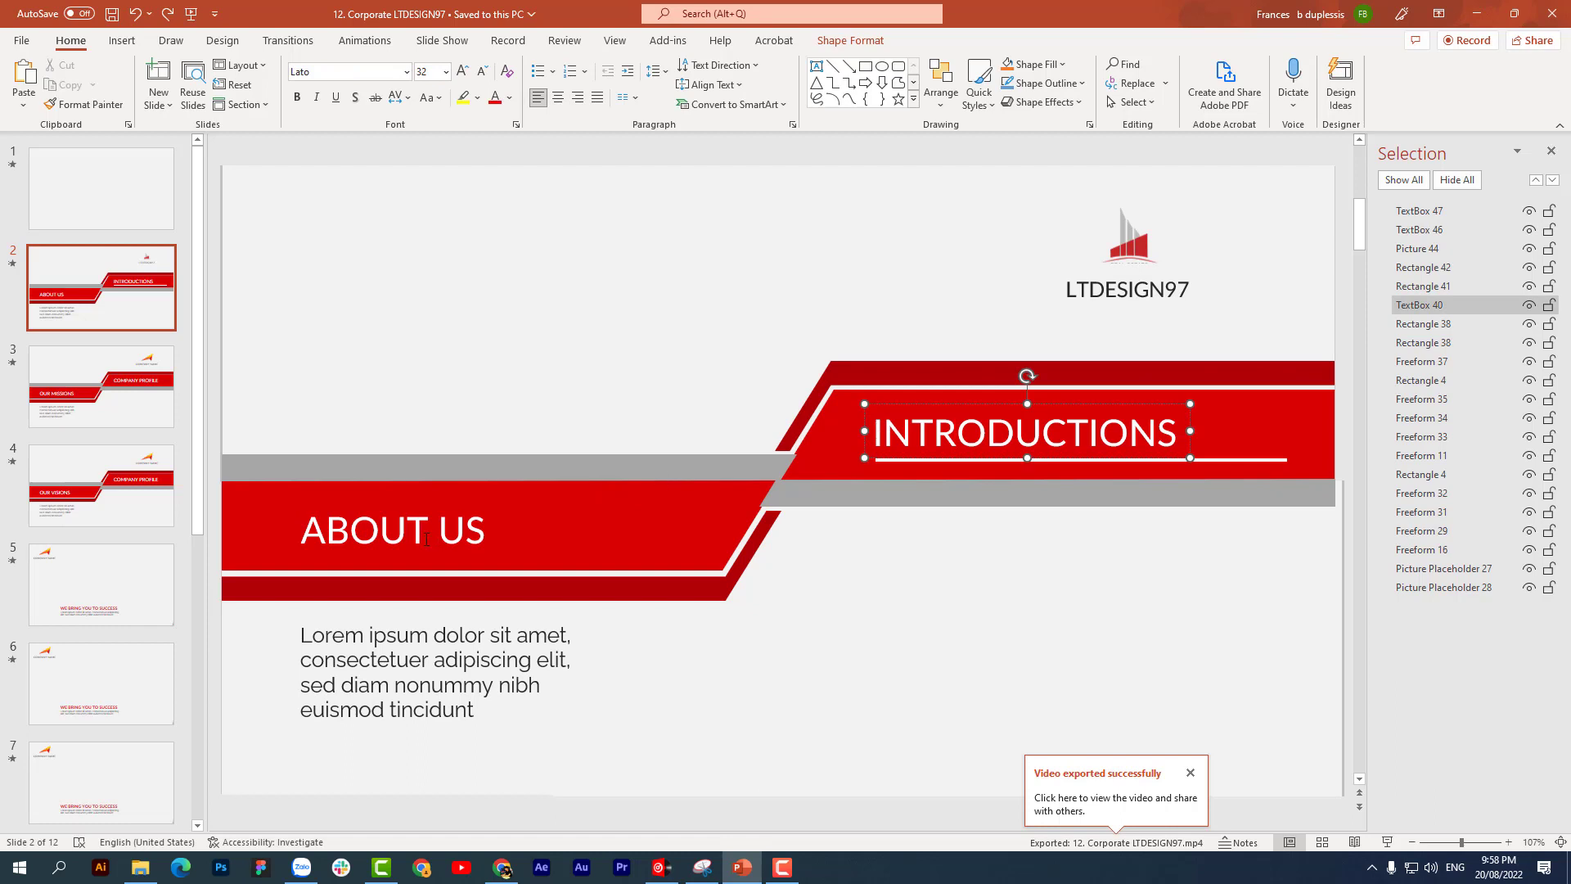
click(332, 643)
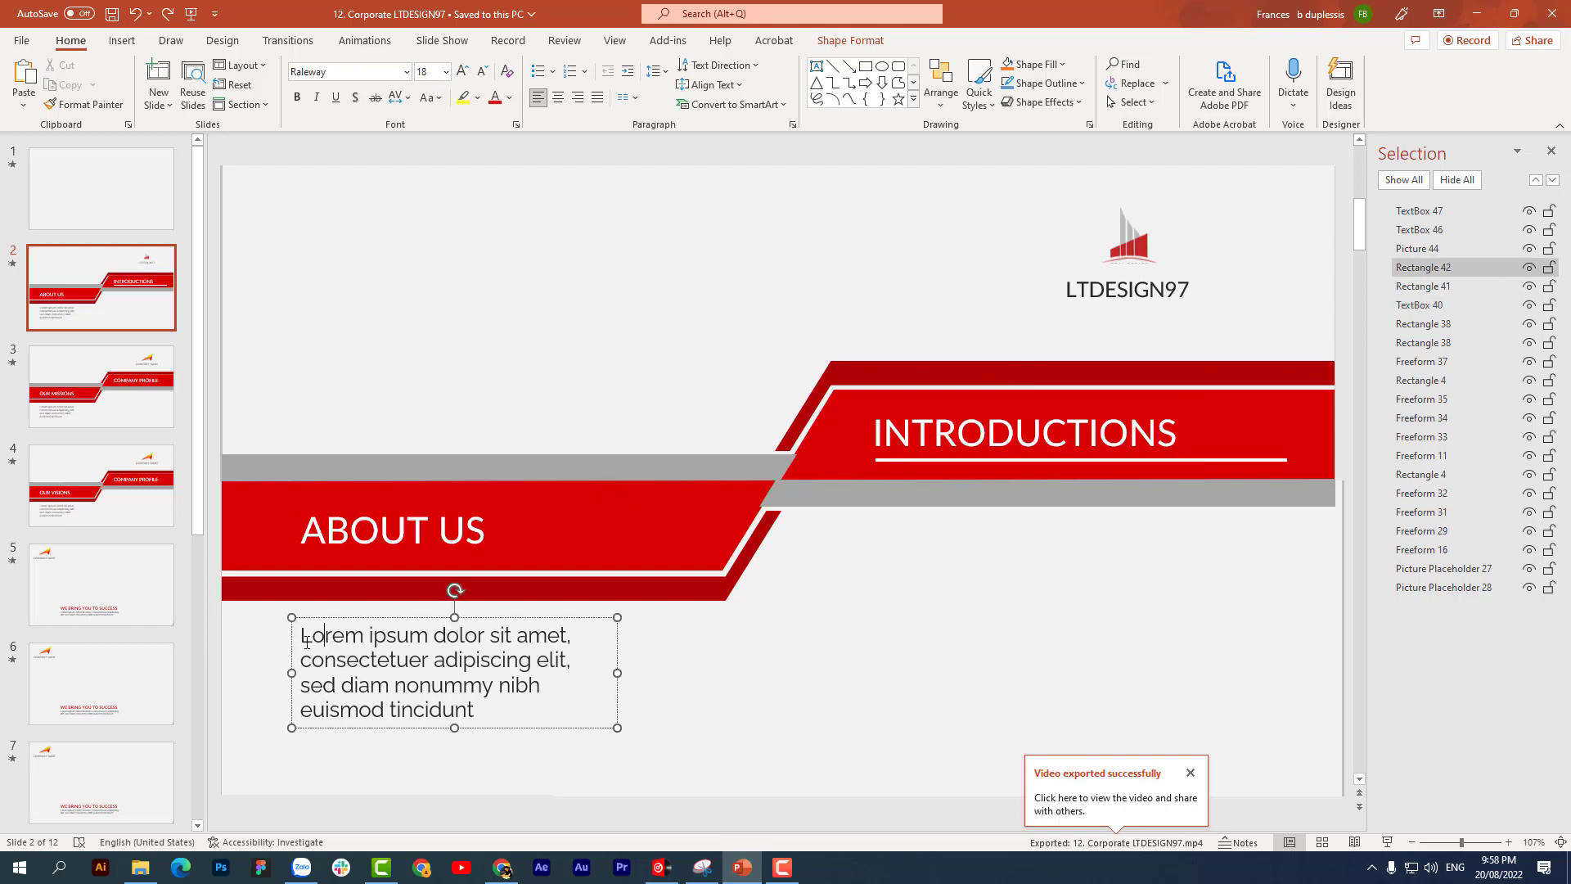
drag(331, 637, 506, 703)
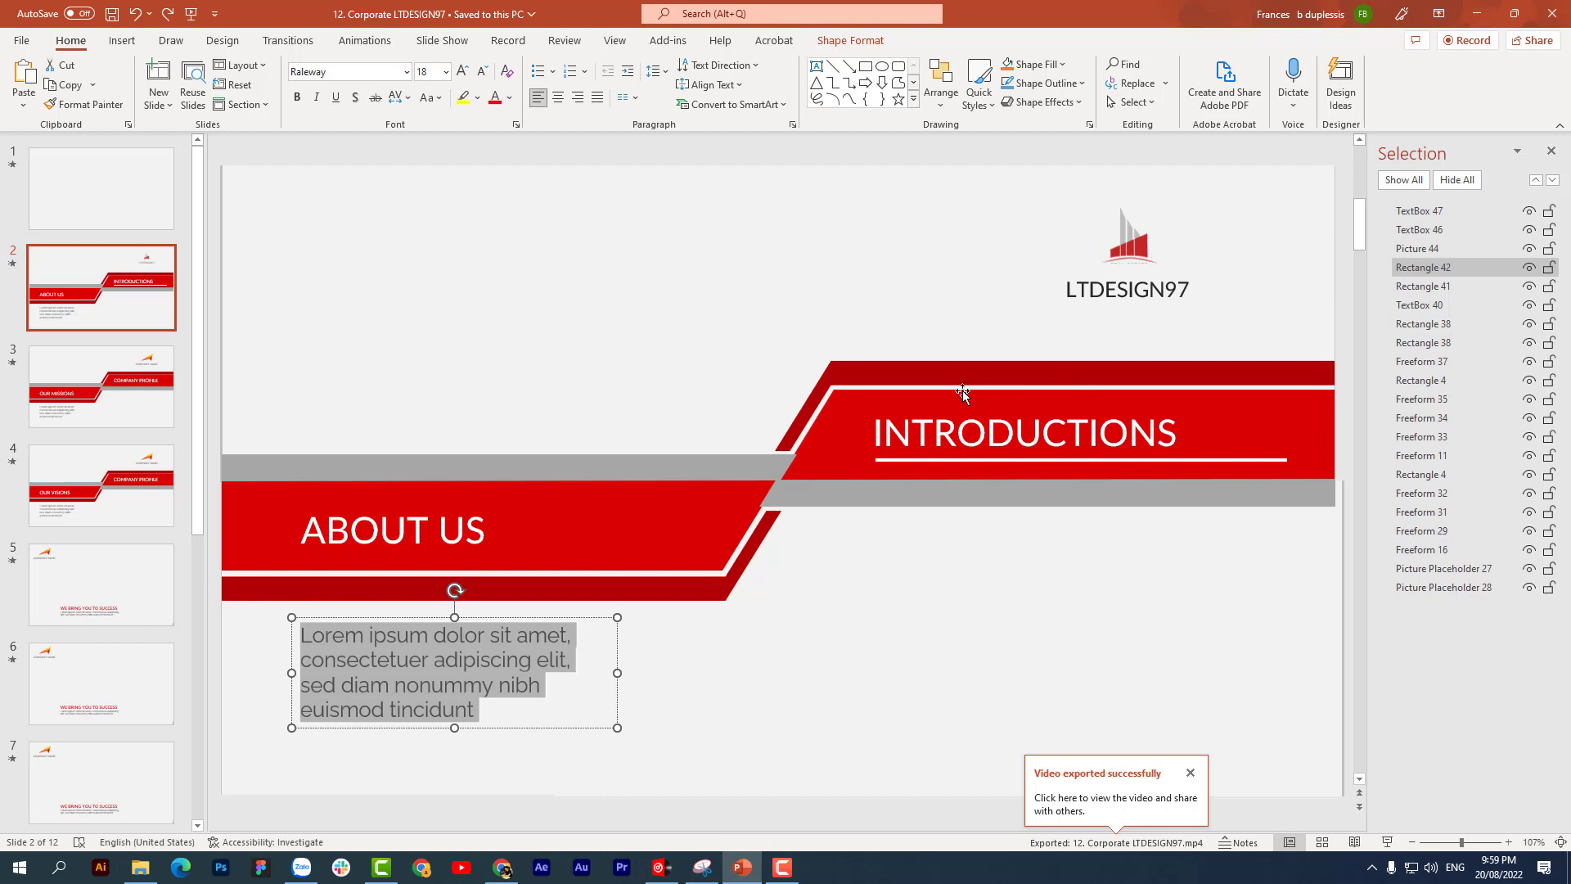
click(987, 365)
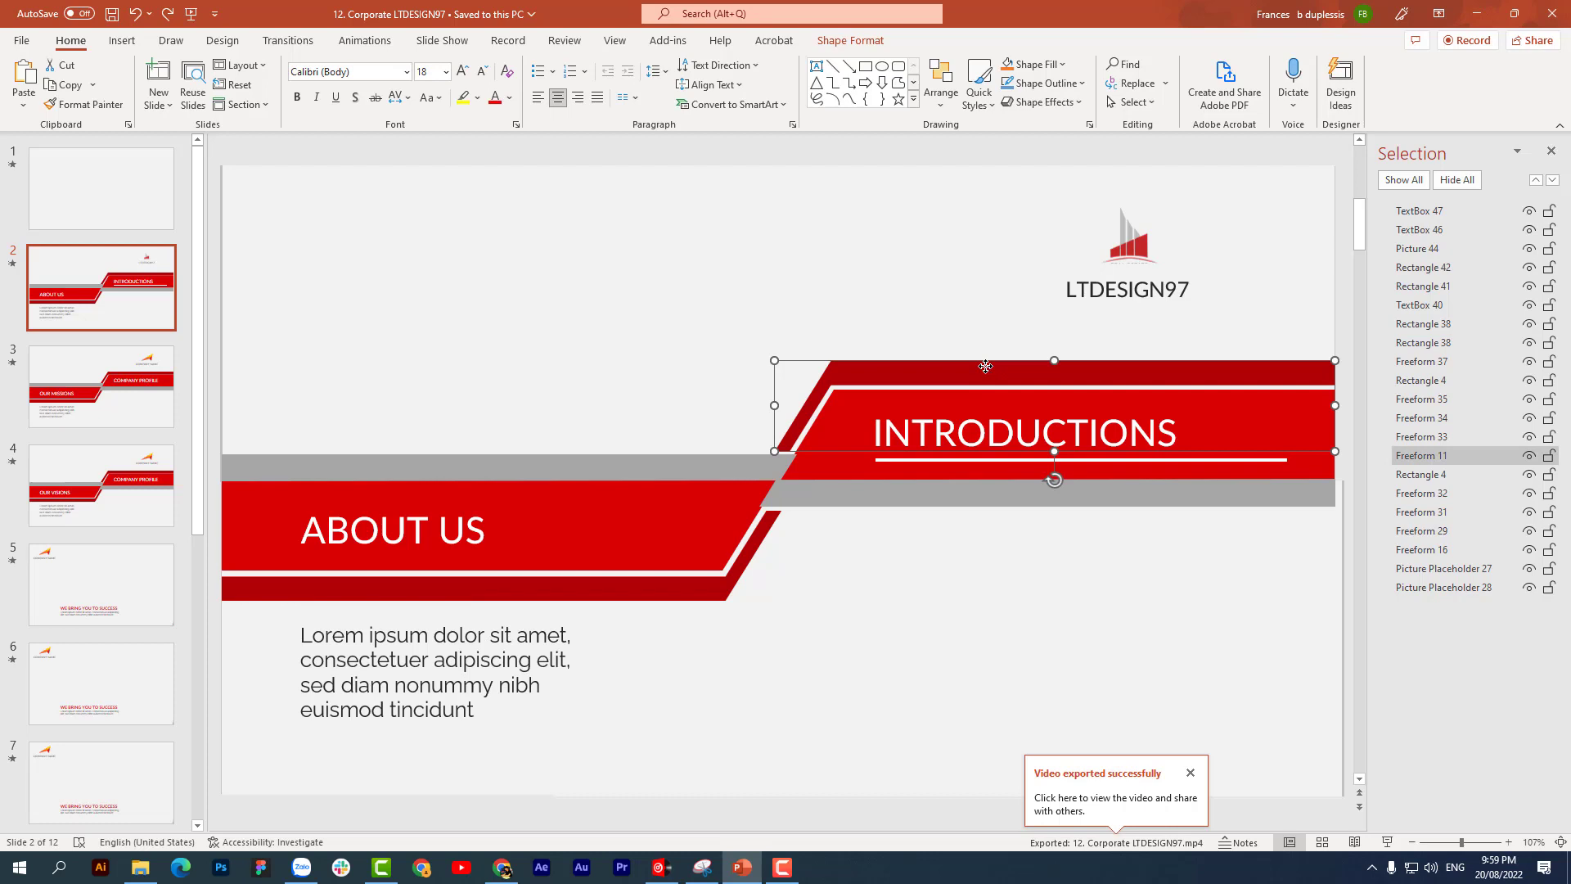
- Fill the top band blue and the INTRODUCTIONS band light blue
right_click(986, 366)
click(1041, 323)
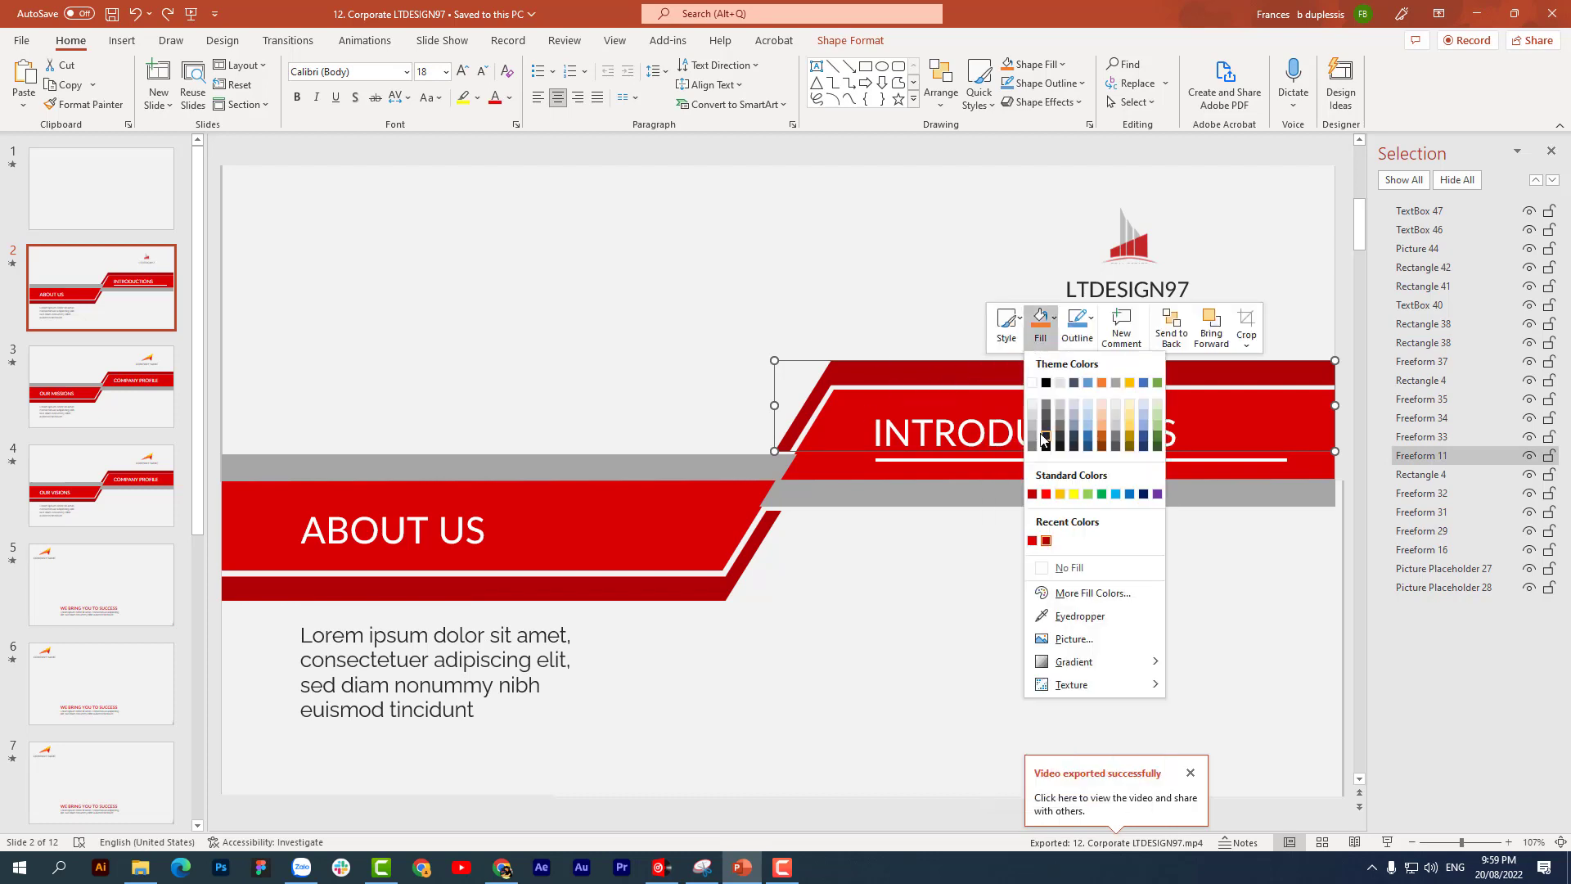
click(1130, 494)
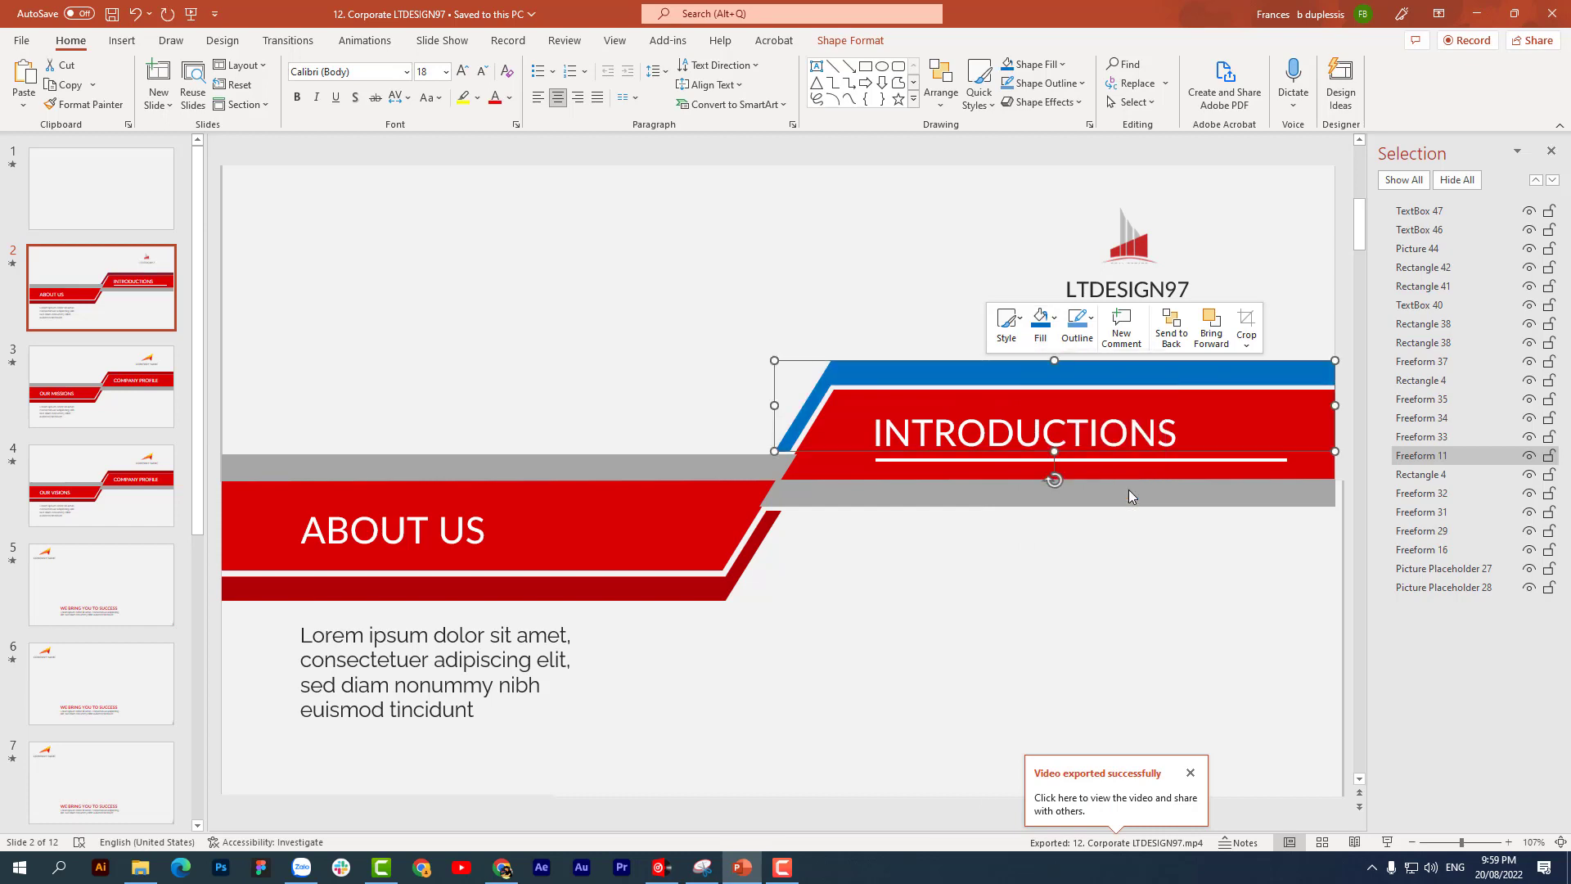
click(1207, 415)
right_click(1207, 415)
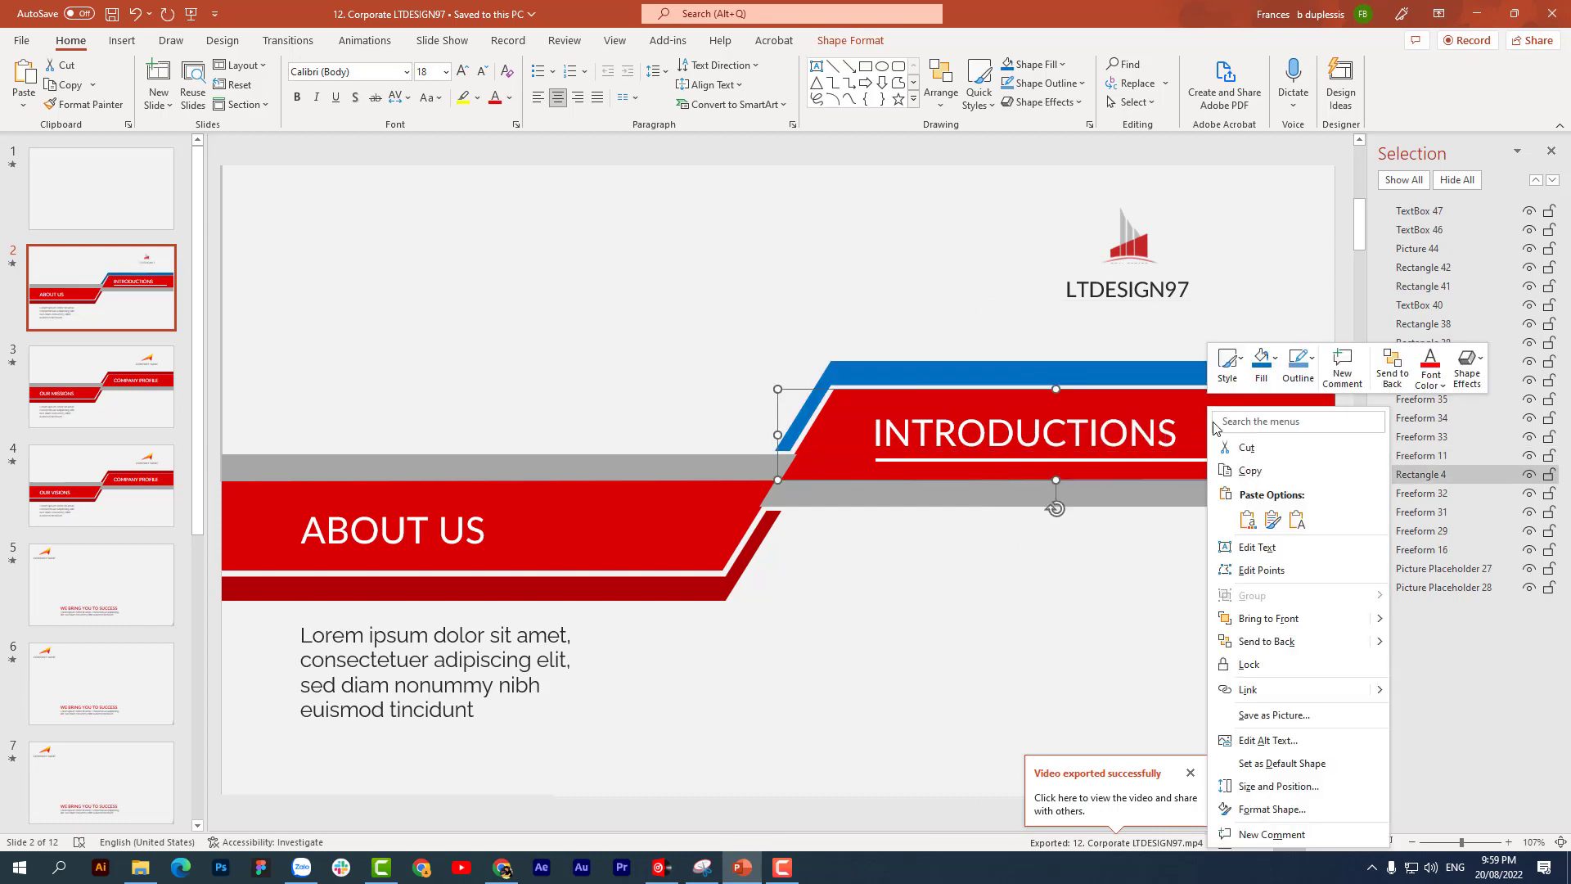
click(1261, 364)
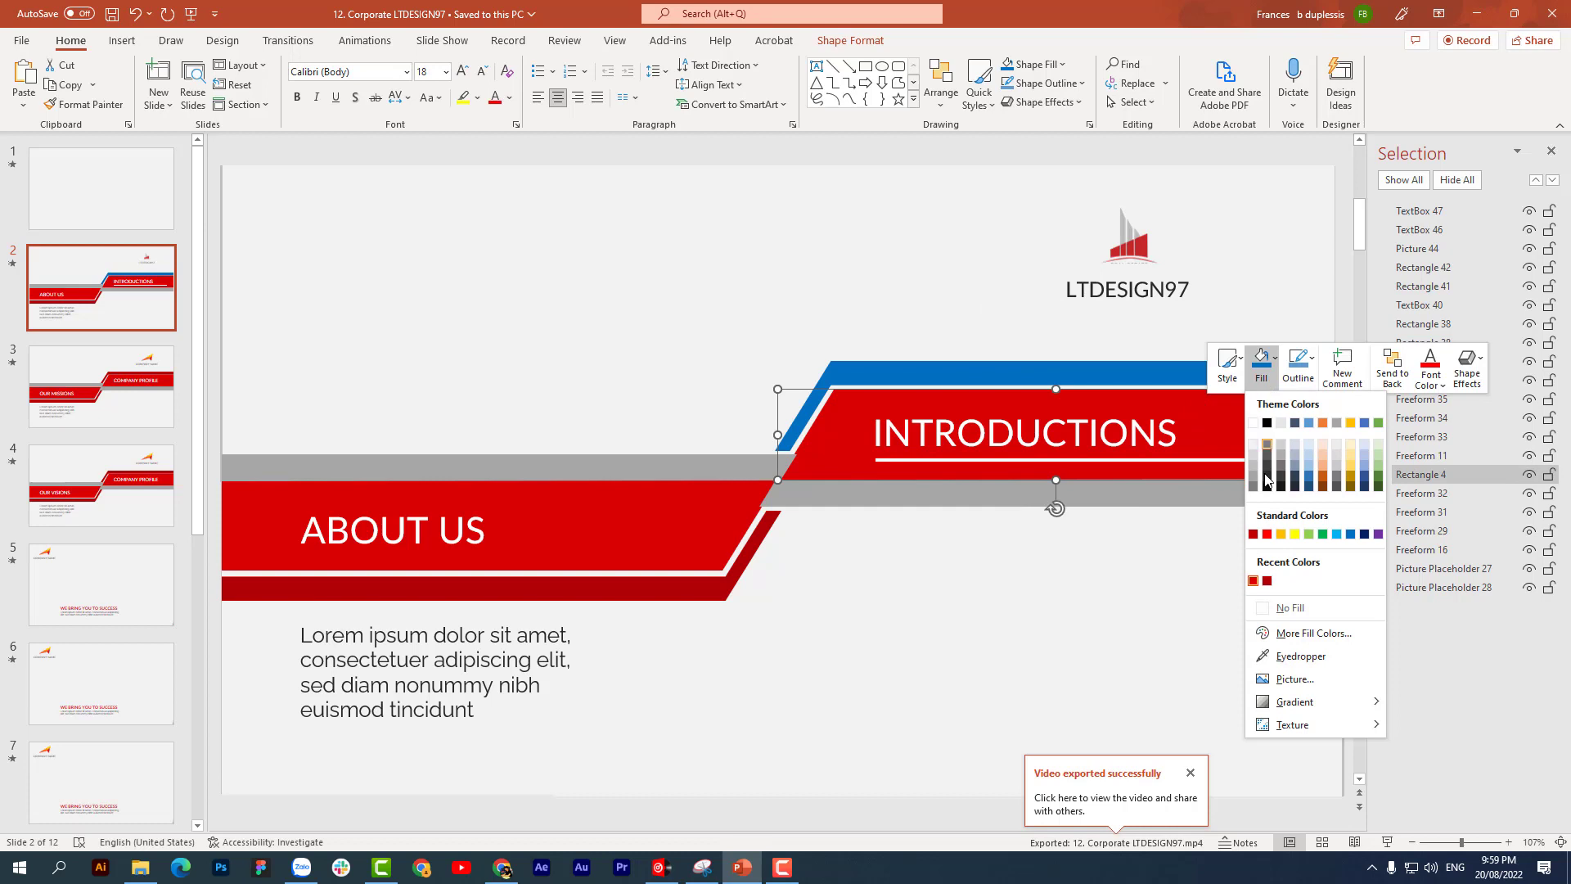
click(1339, 537)
- Give the ABOUT US band the INTRODUCTIONS light blue using the eyedropper
click(1043, 569)
click(698, 540)
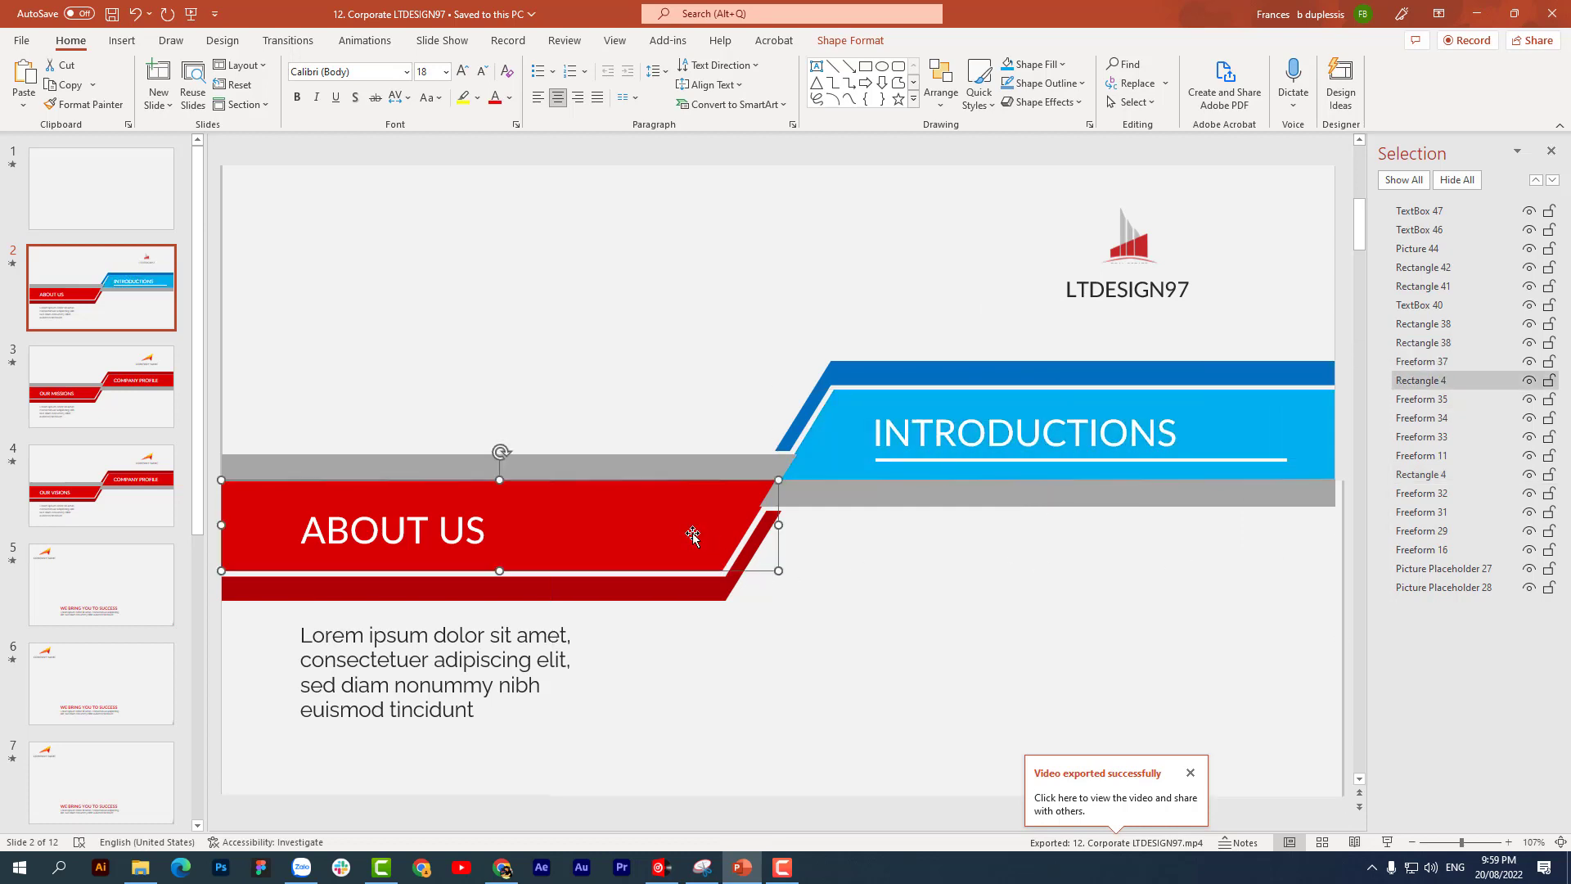
right_click(696, 538)
click(747, 567)
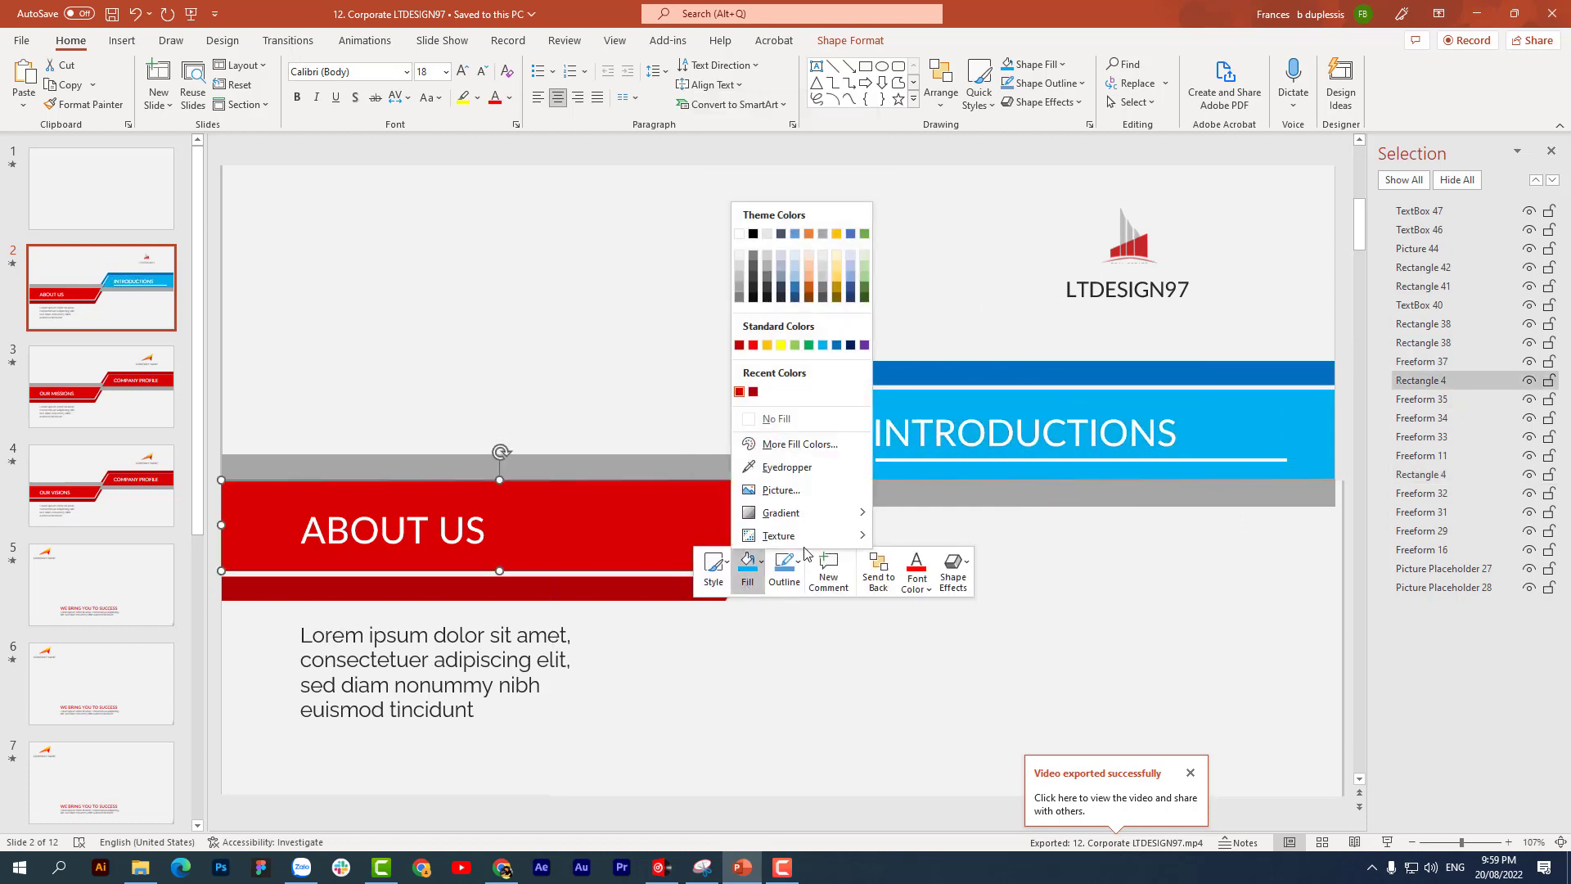
click(762, 466)
click(941, 410)
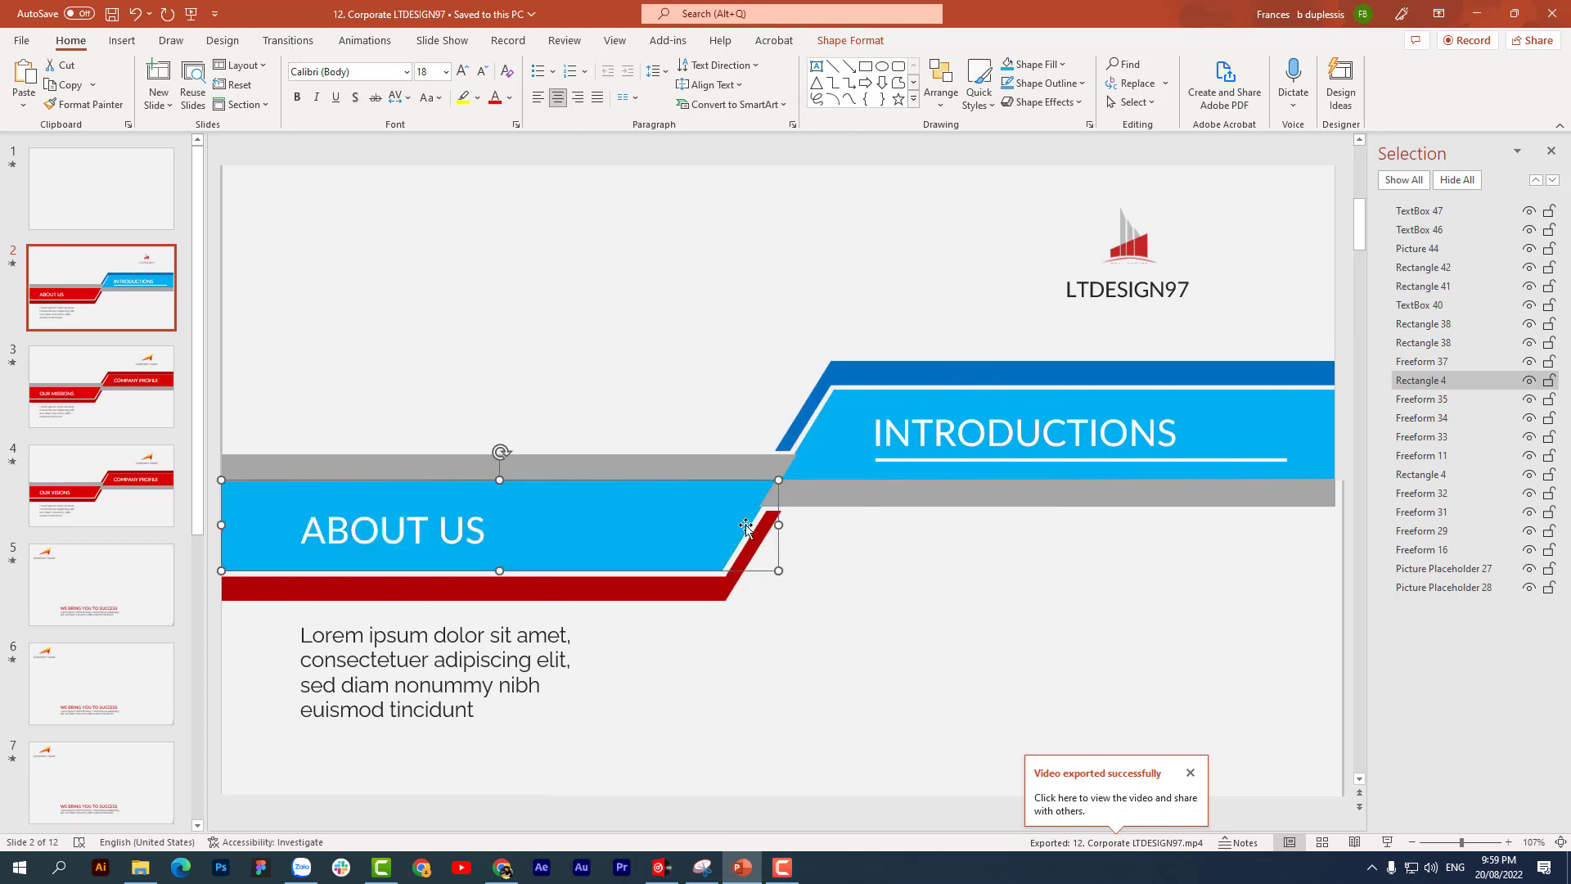
- Check the dark red strip's B00004 hex value, then fill the bar under ABOUT US blue
right_click(718, 589)
click(773, 626)
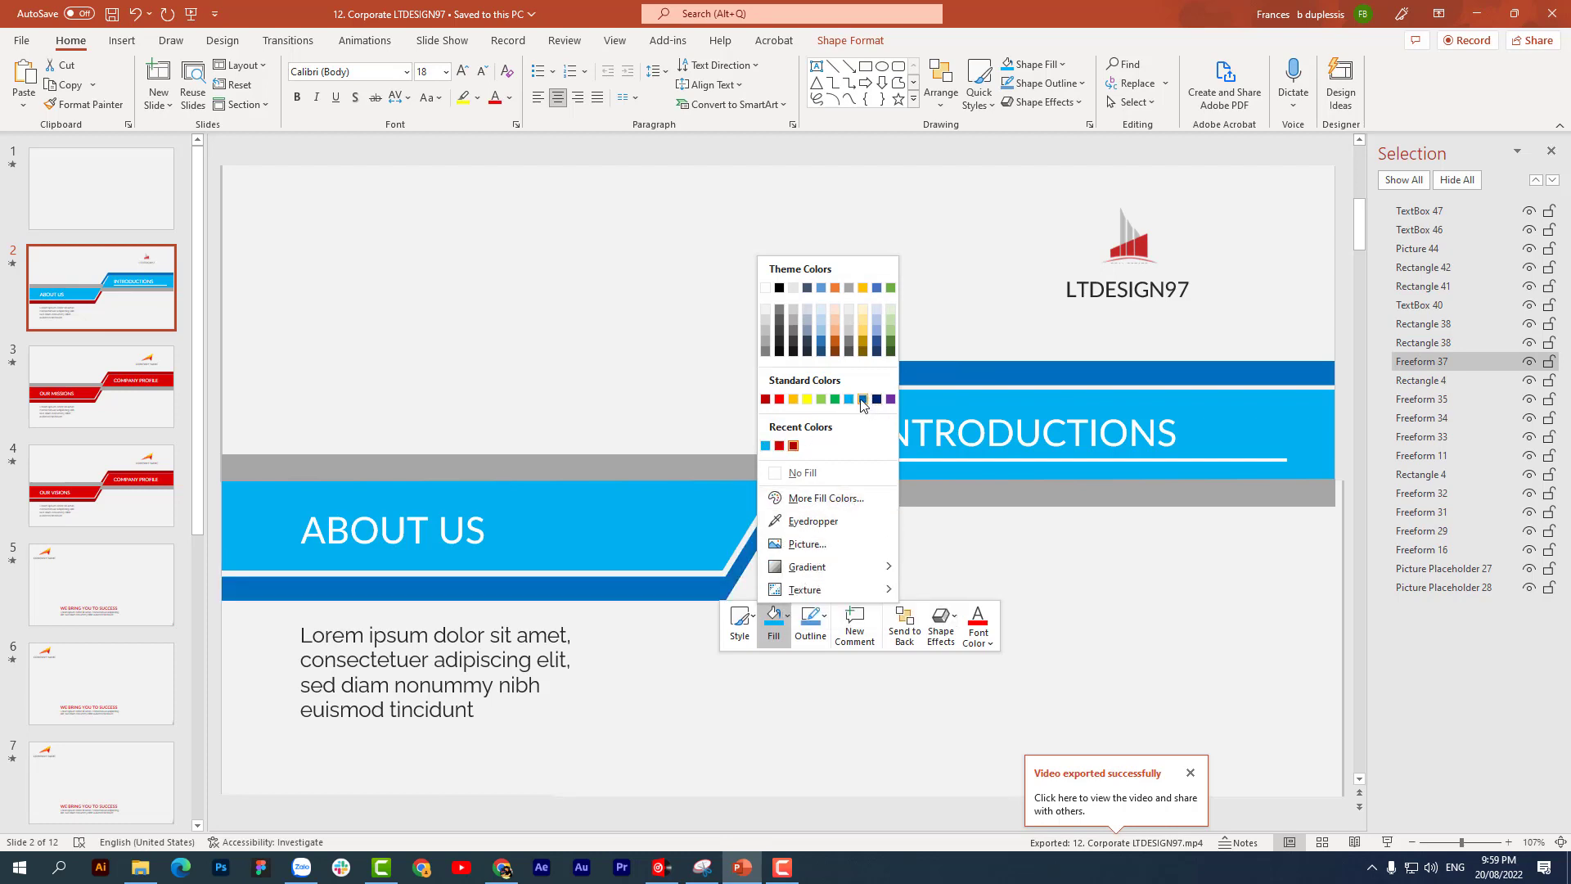
click(826, 497)
drag(392, 505, 330, 506)
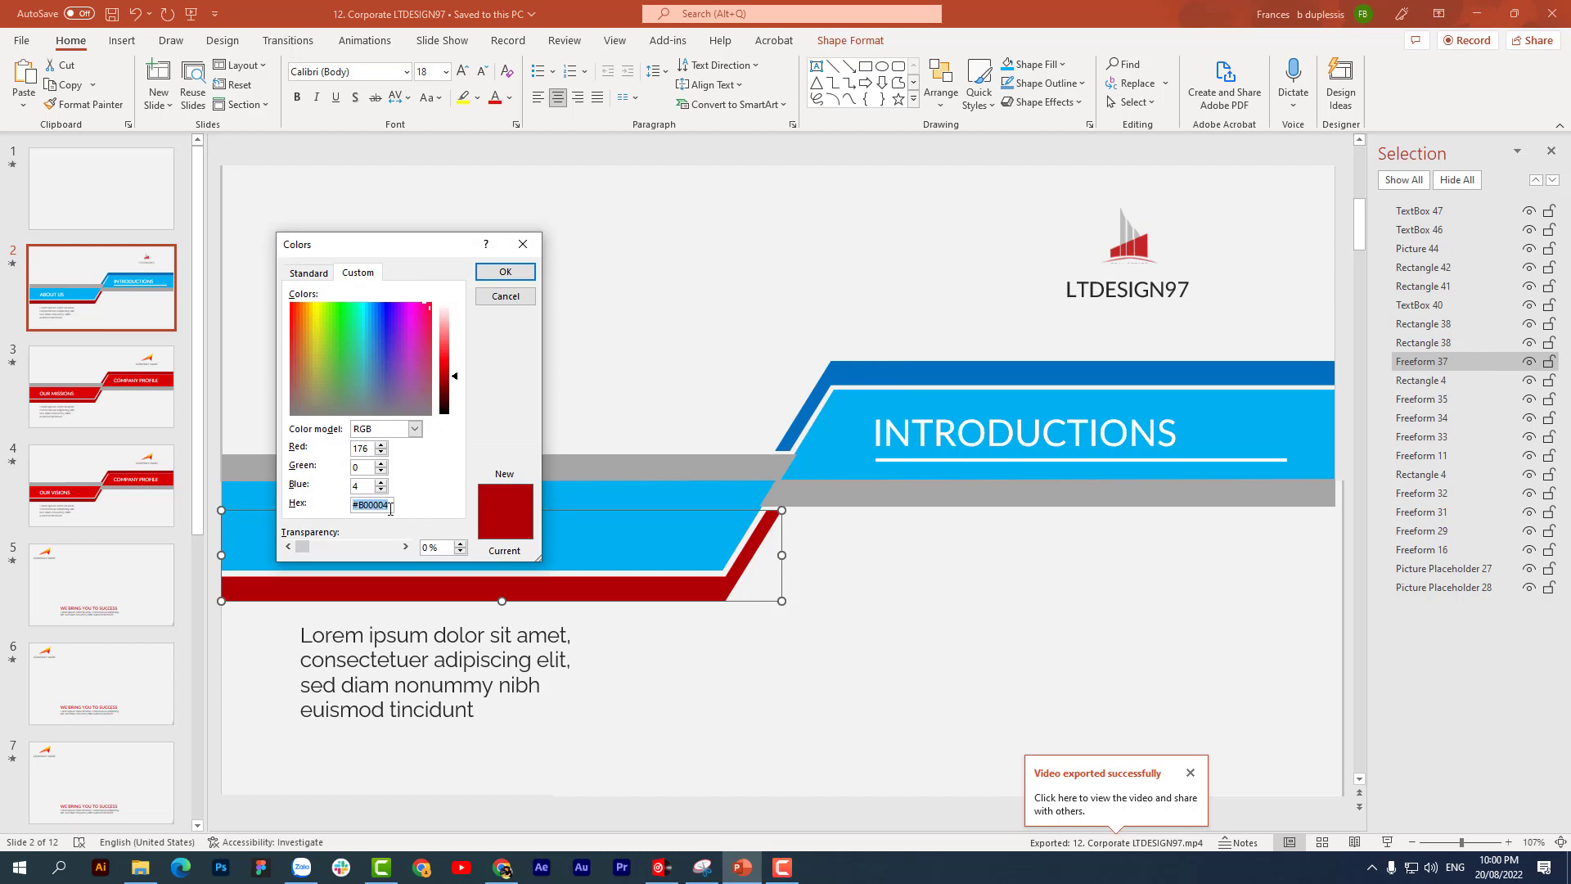
click(308, 275)
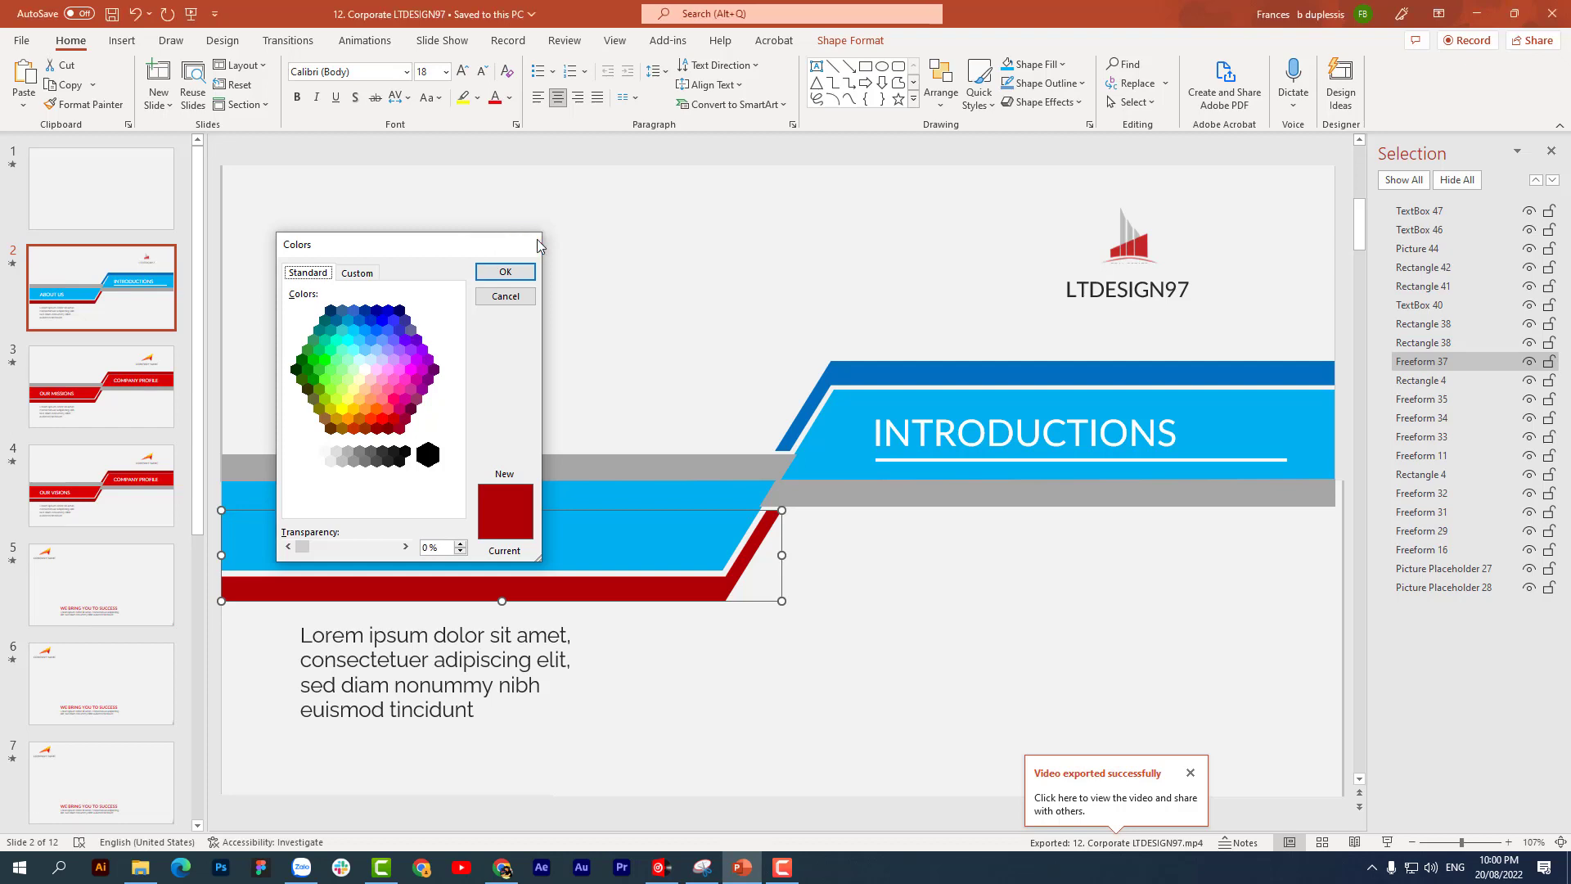
click(499, 271)
right_click(671, 587)
click(734, 639)
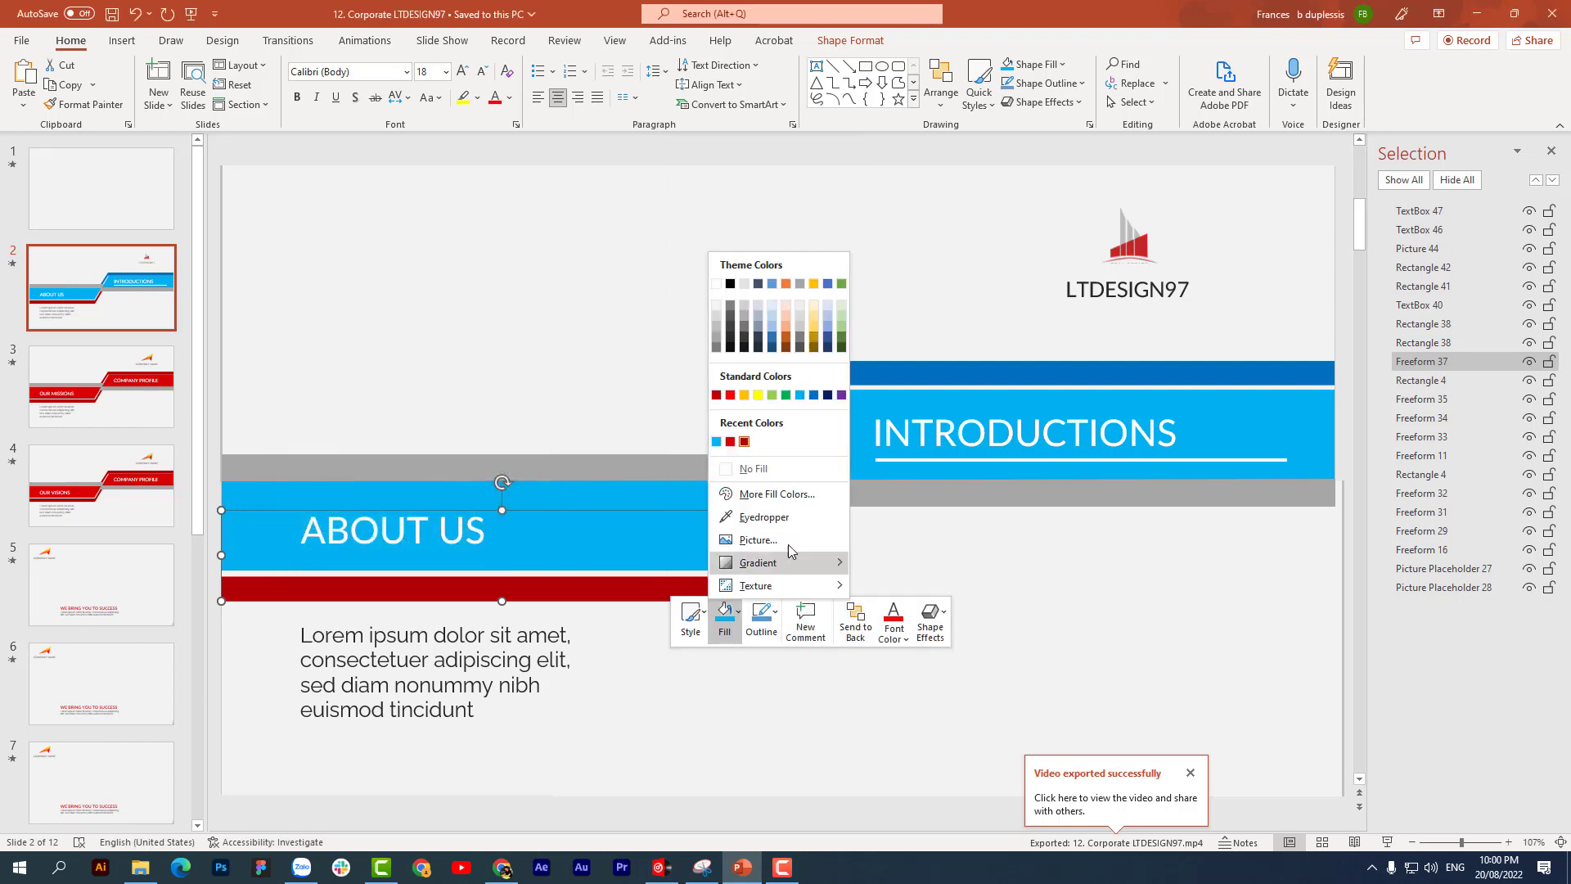
click(816, 396)
click(967, 543)
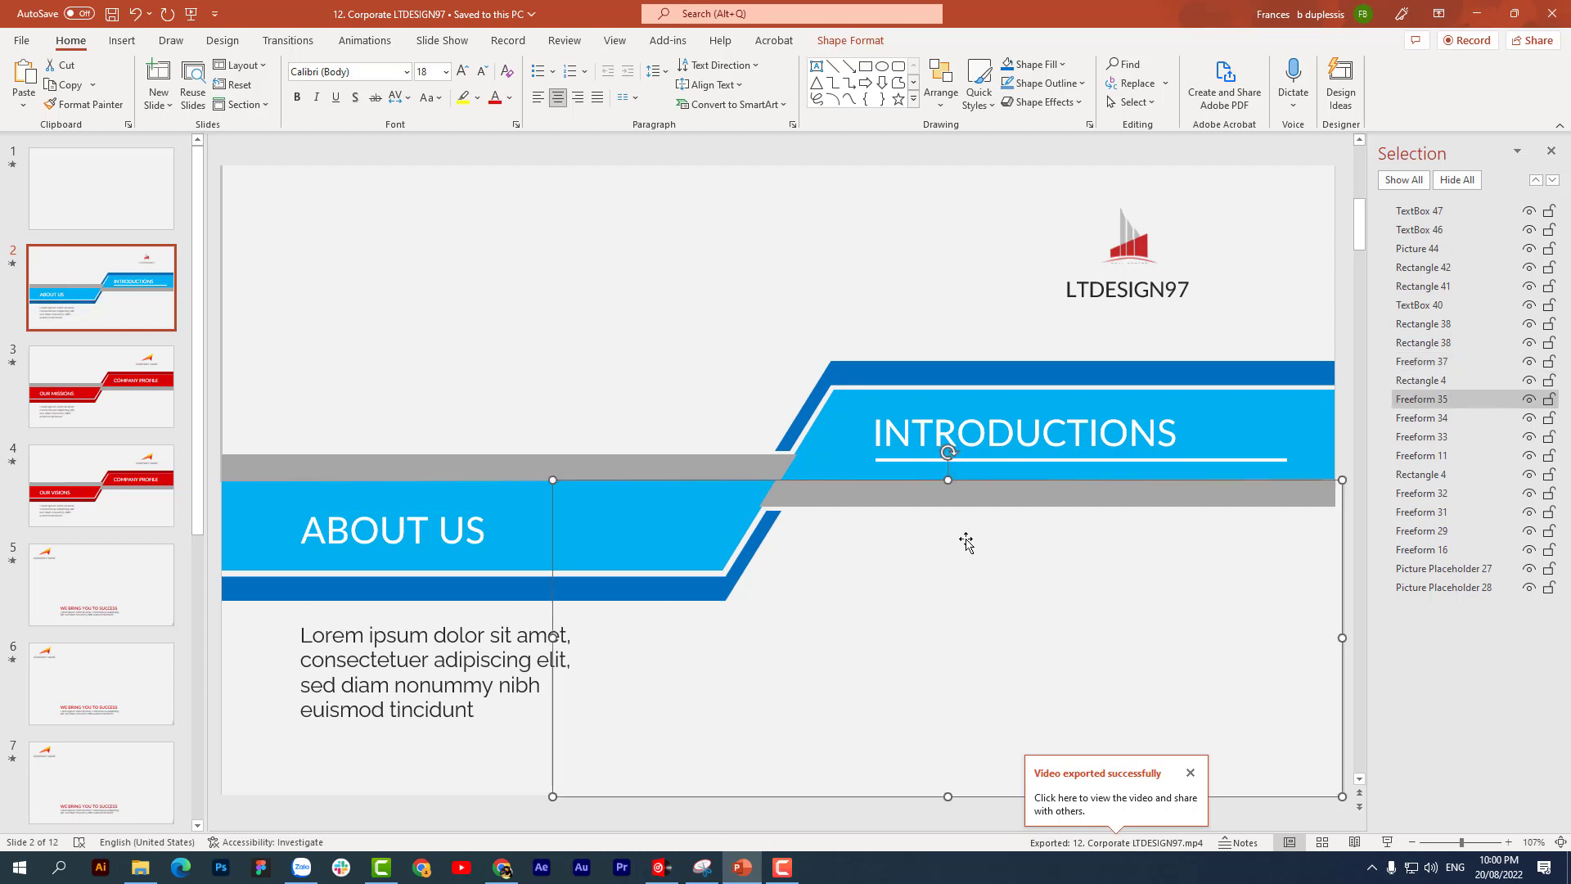
- Try a gold fill on the grey bar right of ABOUT US, then undo it
click(841, 500)
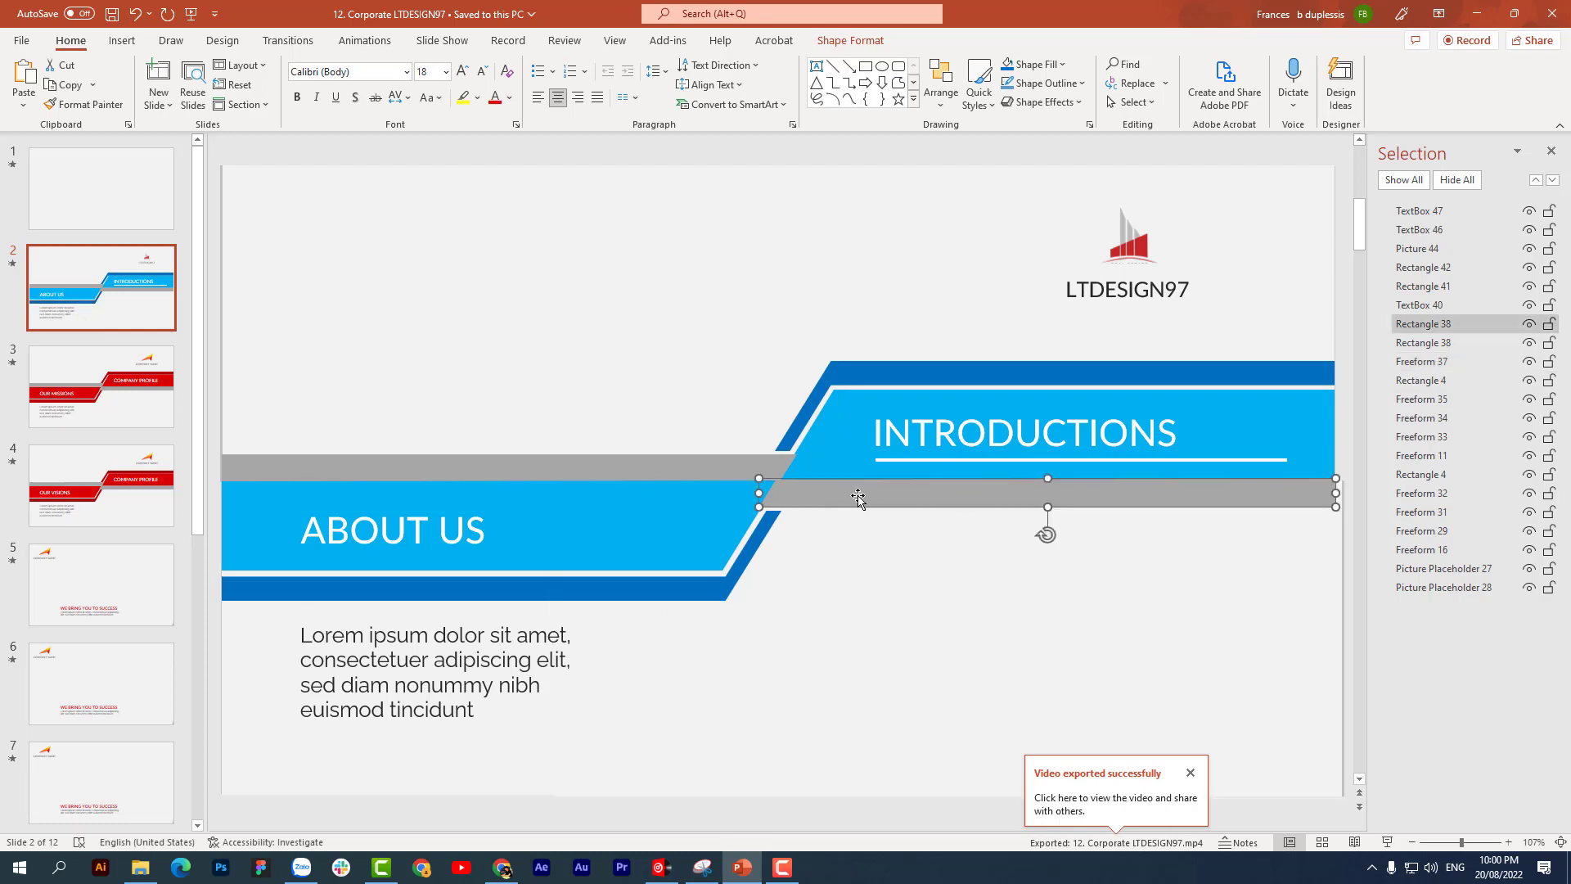
right_click(858, 497)
click(913, 532)
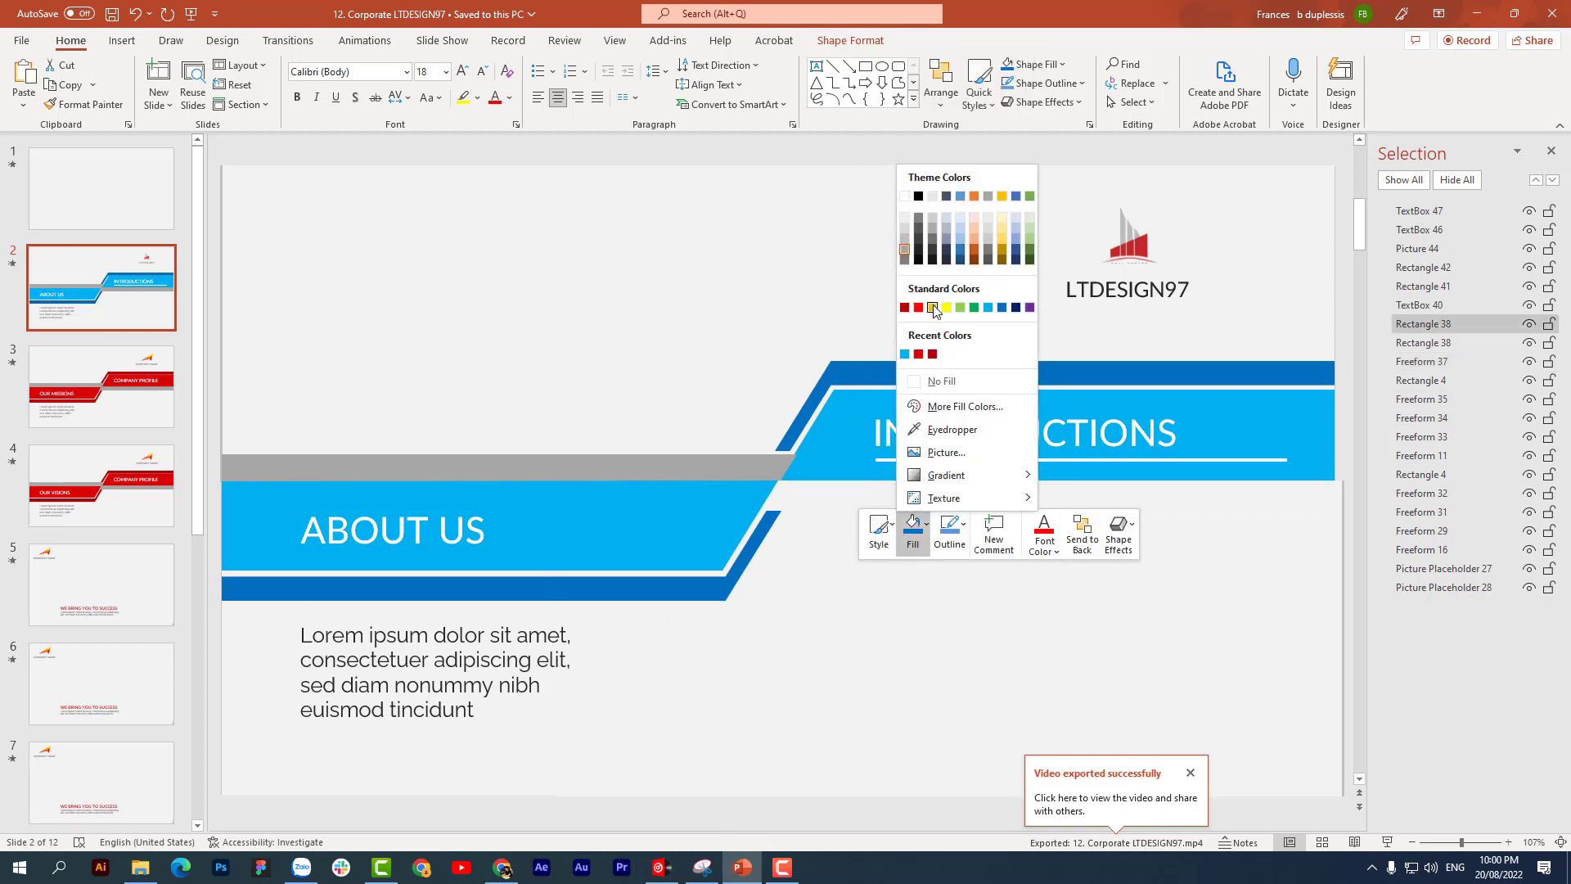
click(932, 308)
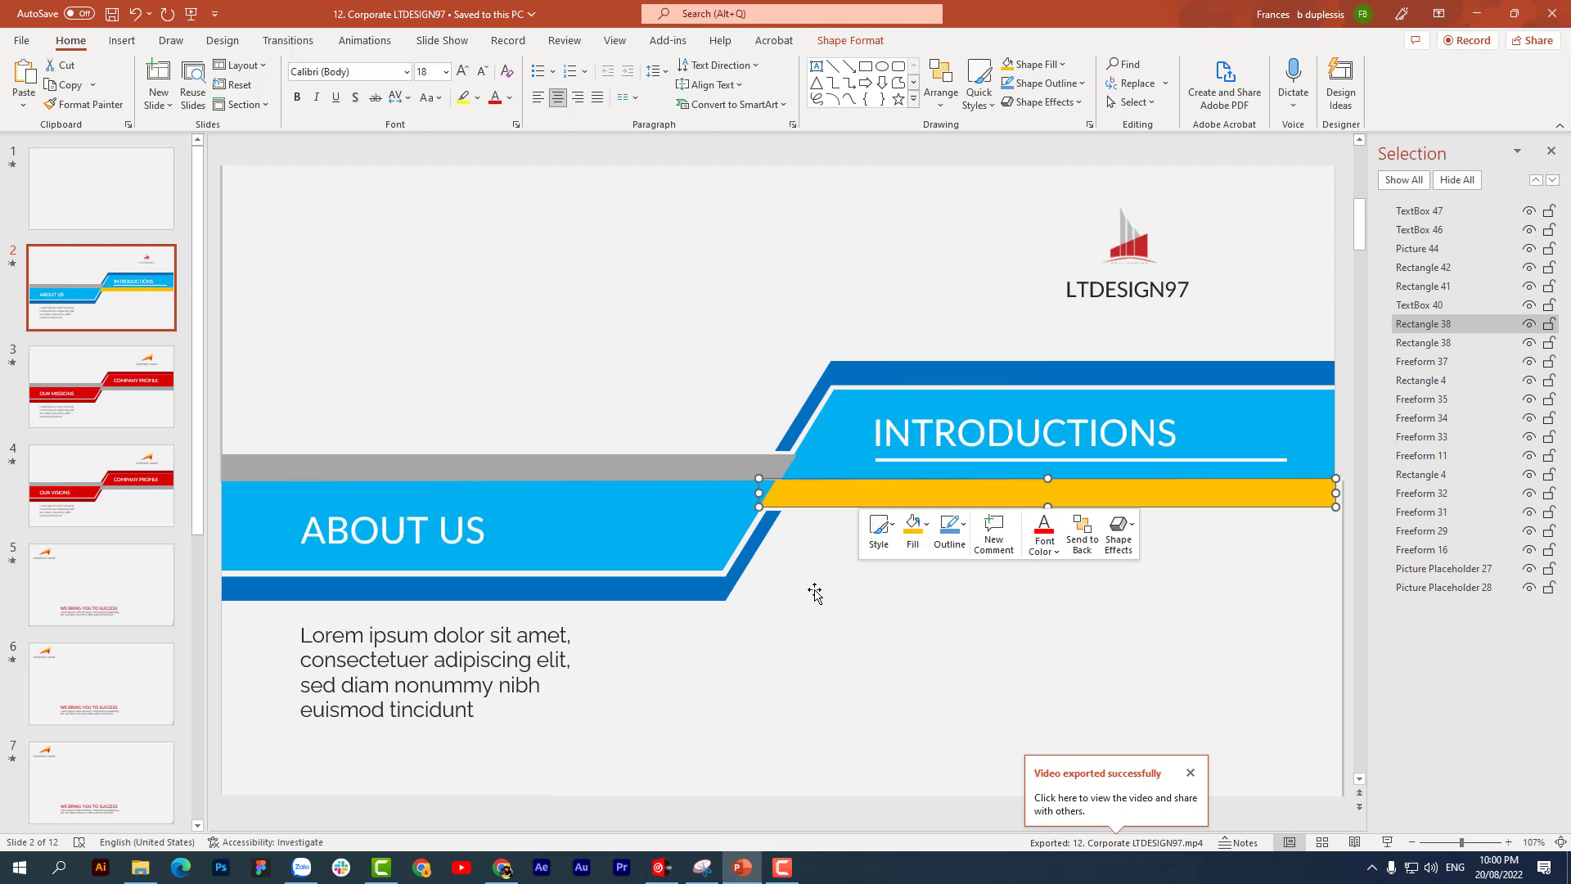
key(ctrl+z)
click(852, 606)
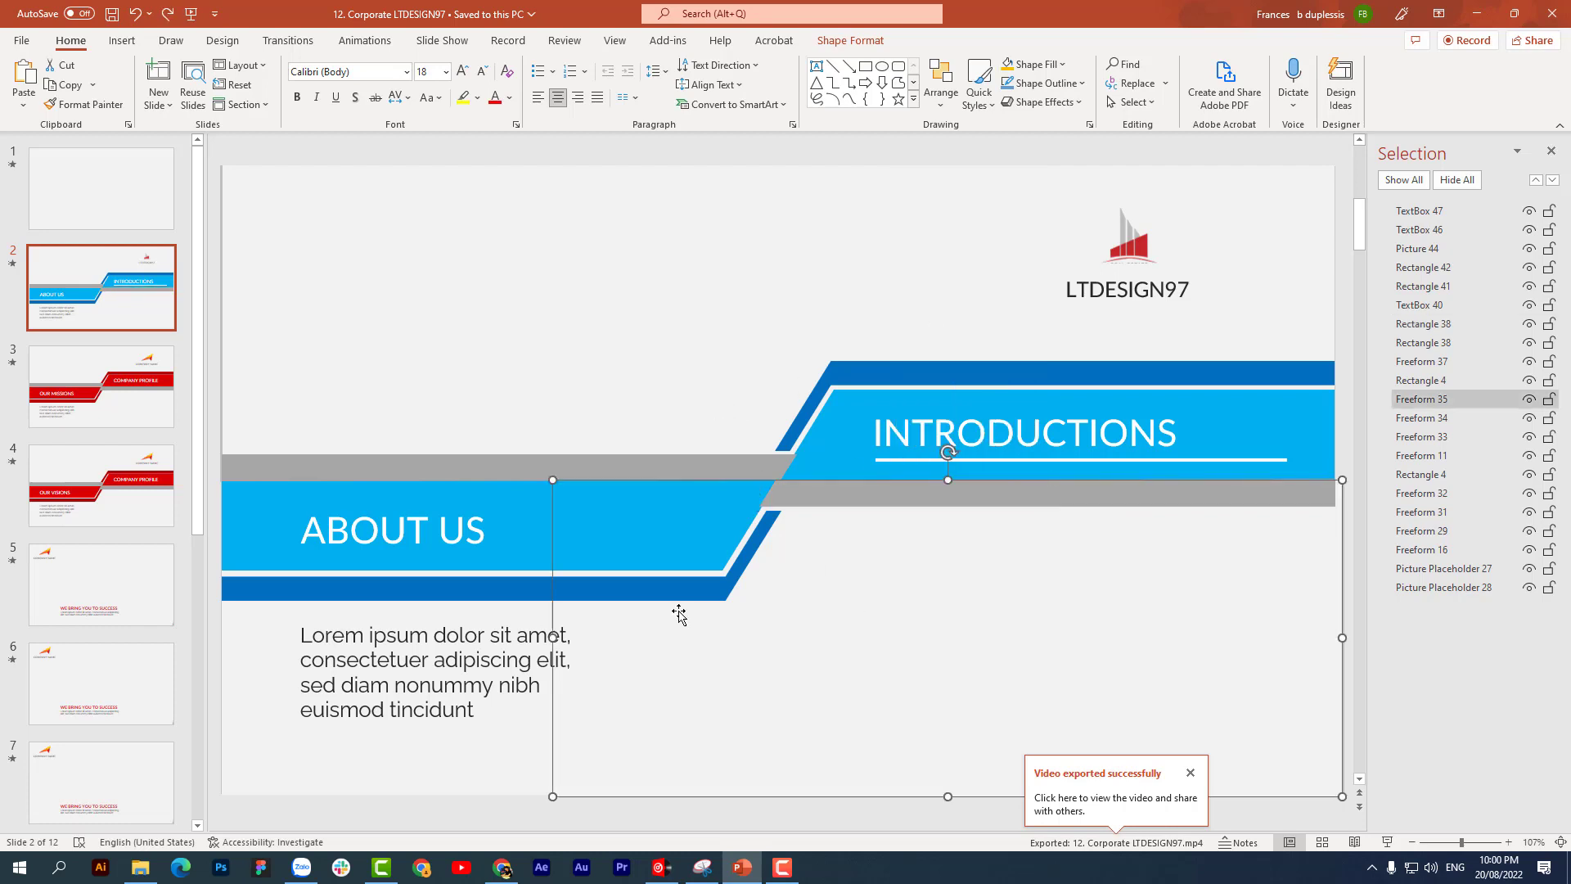
- Replay slide 2's animations, then hide all layers except Picture Placeholders 27 and 28
click(13, 265)
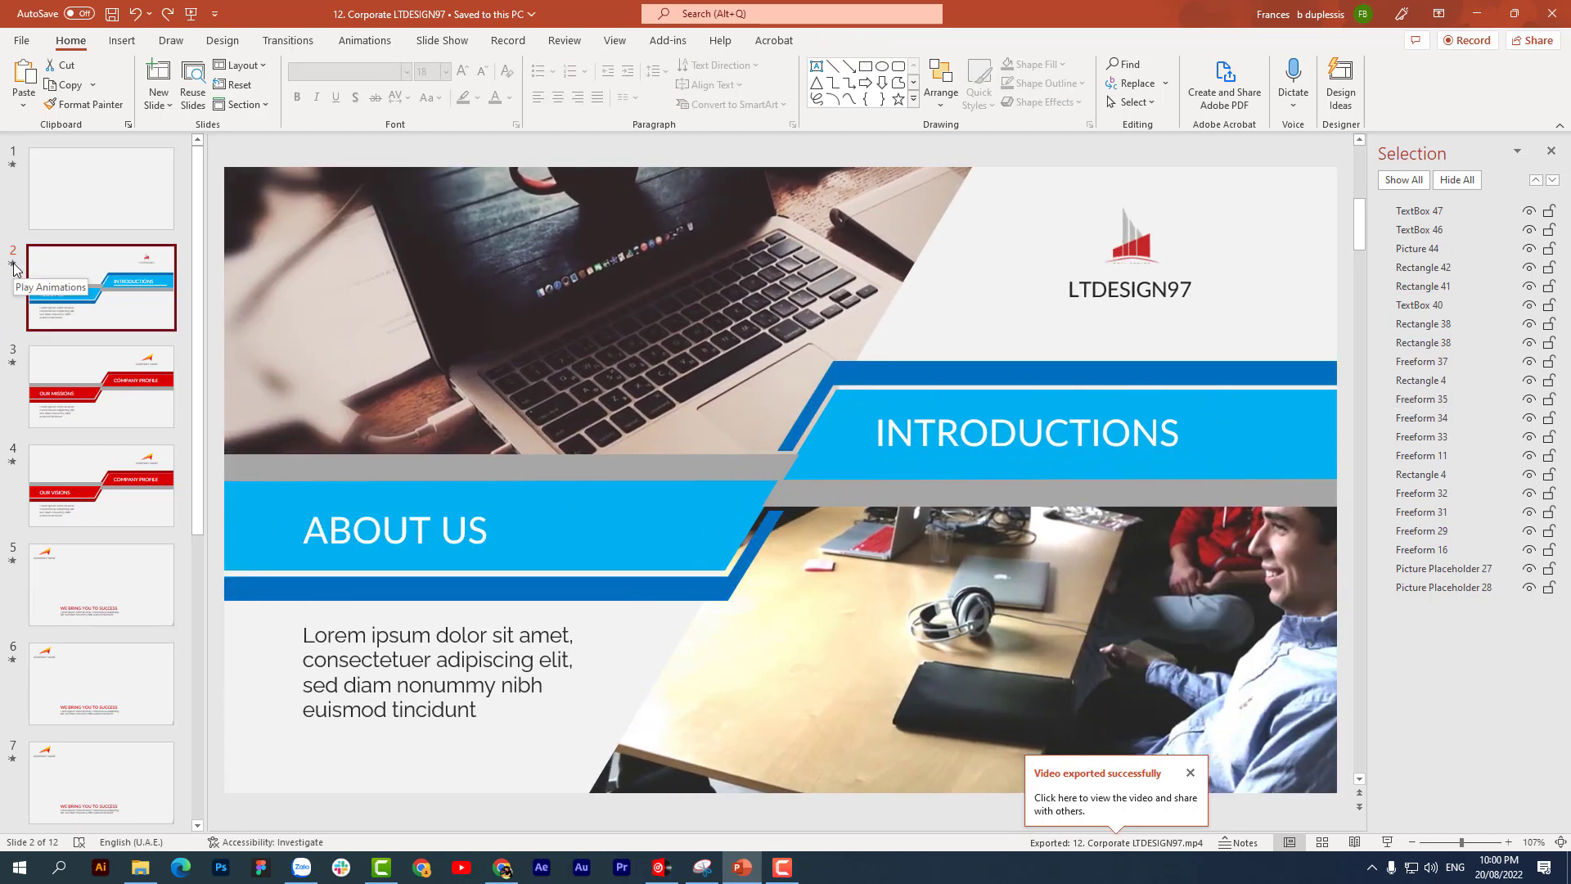
click(12, 265)
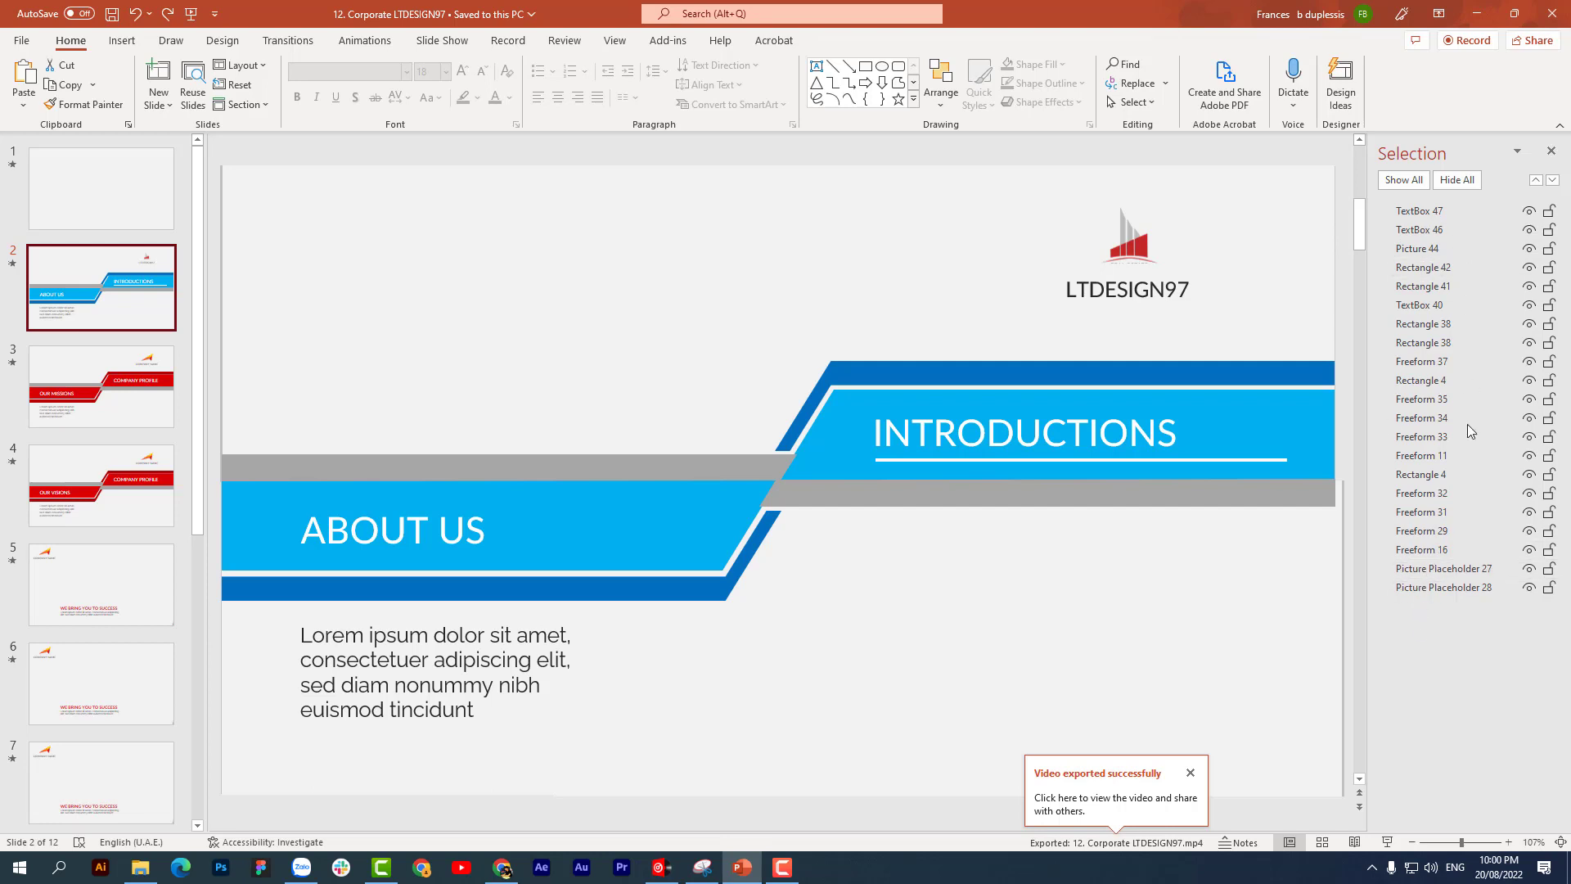
click(1449, 573)
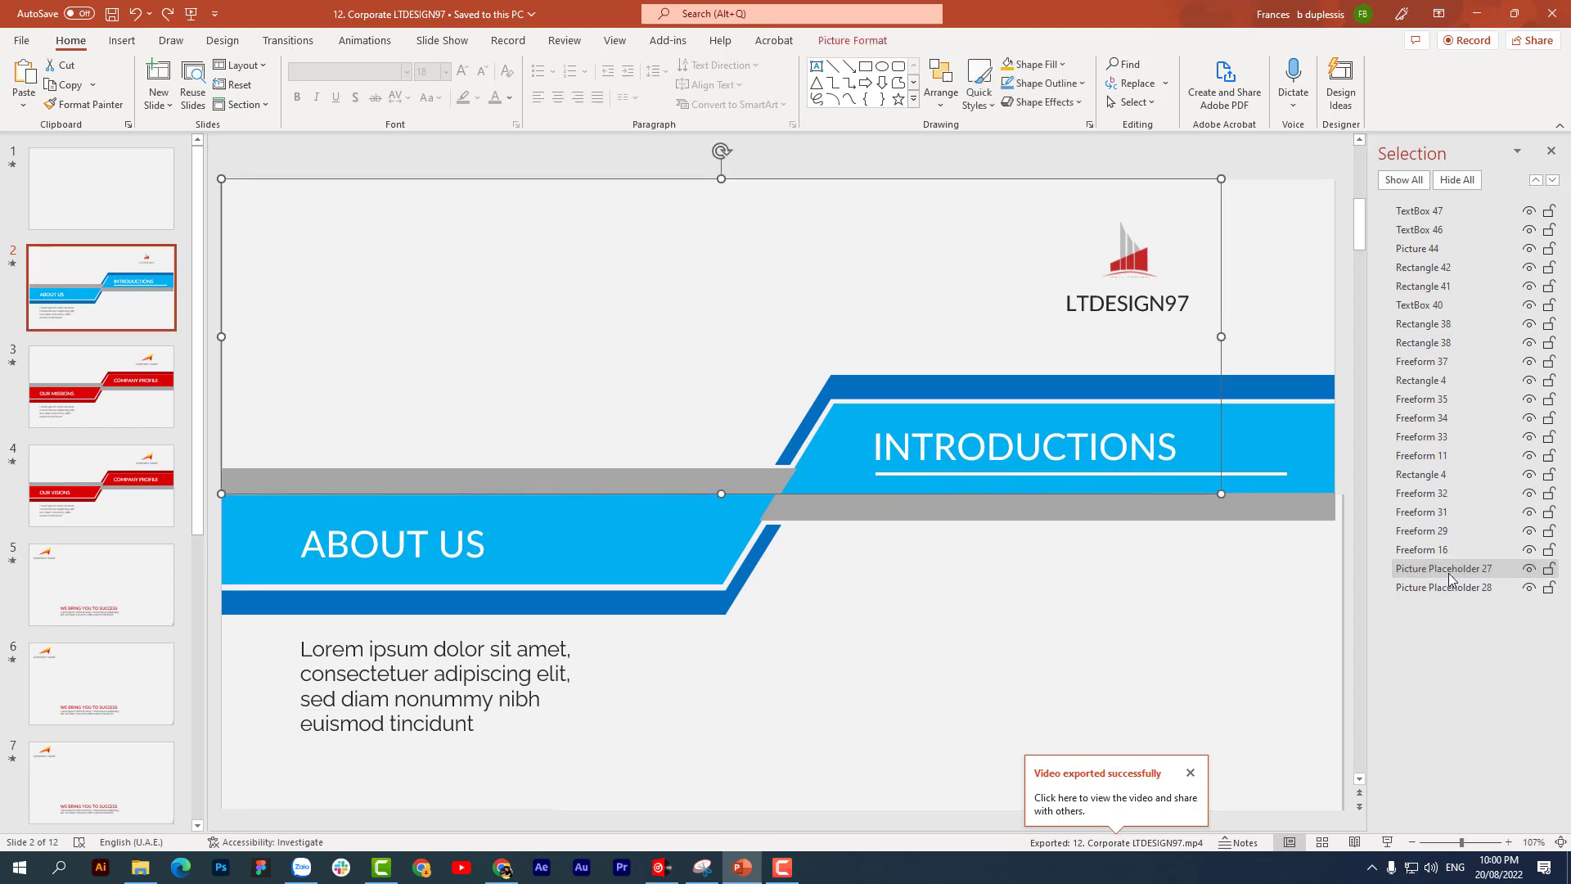
click(1457, 180)
click(1529, 587)
click(1528, 570)
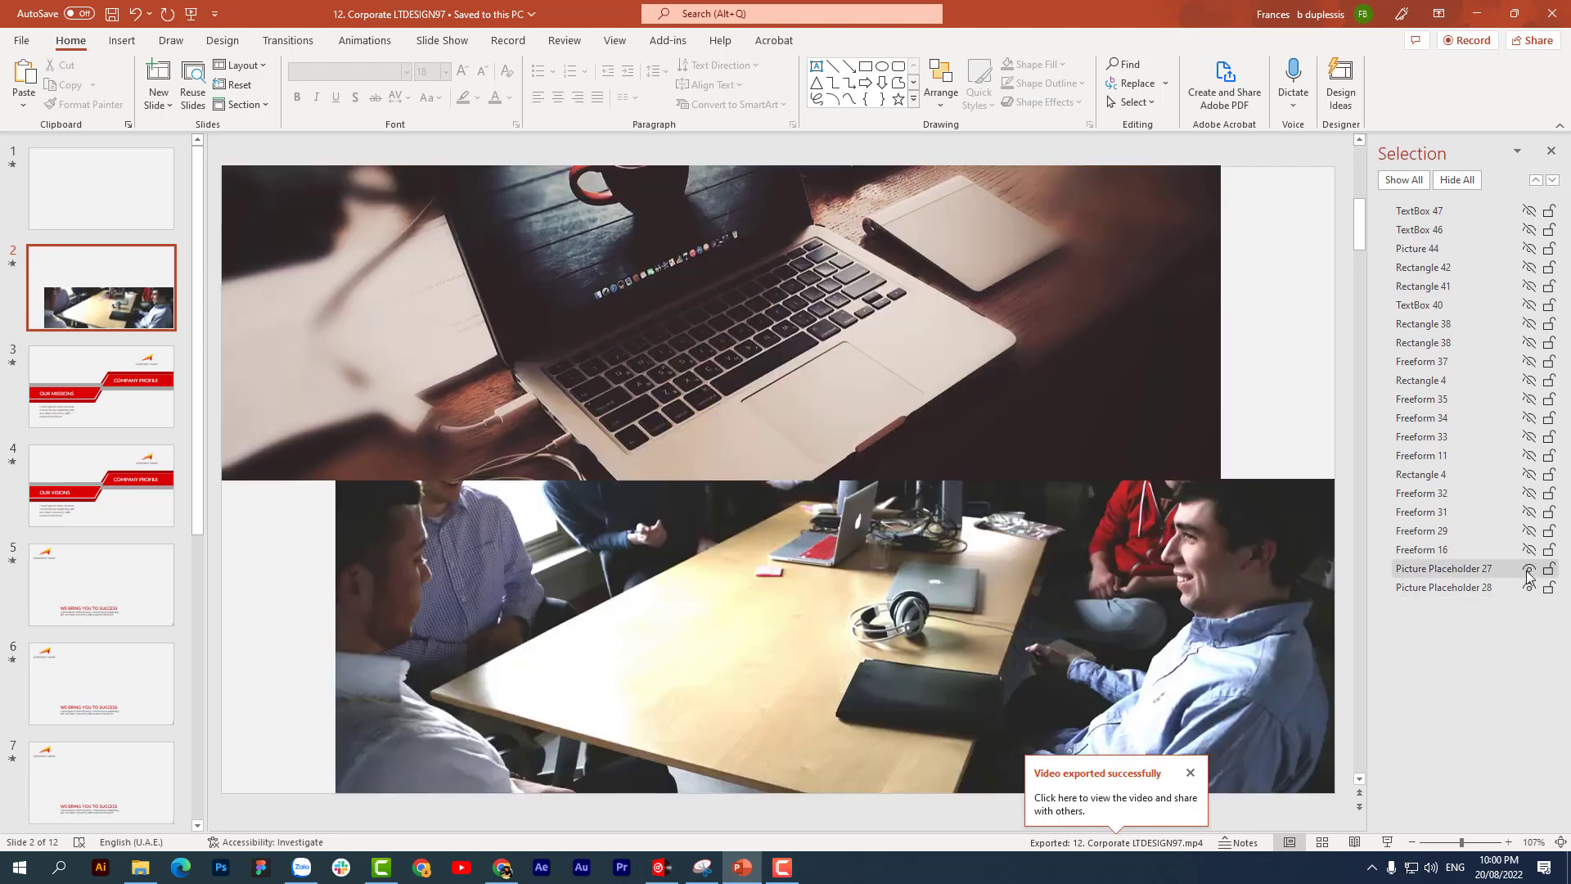
click(941, 388)
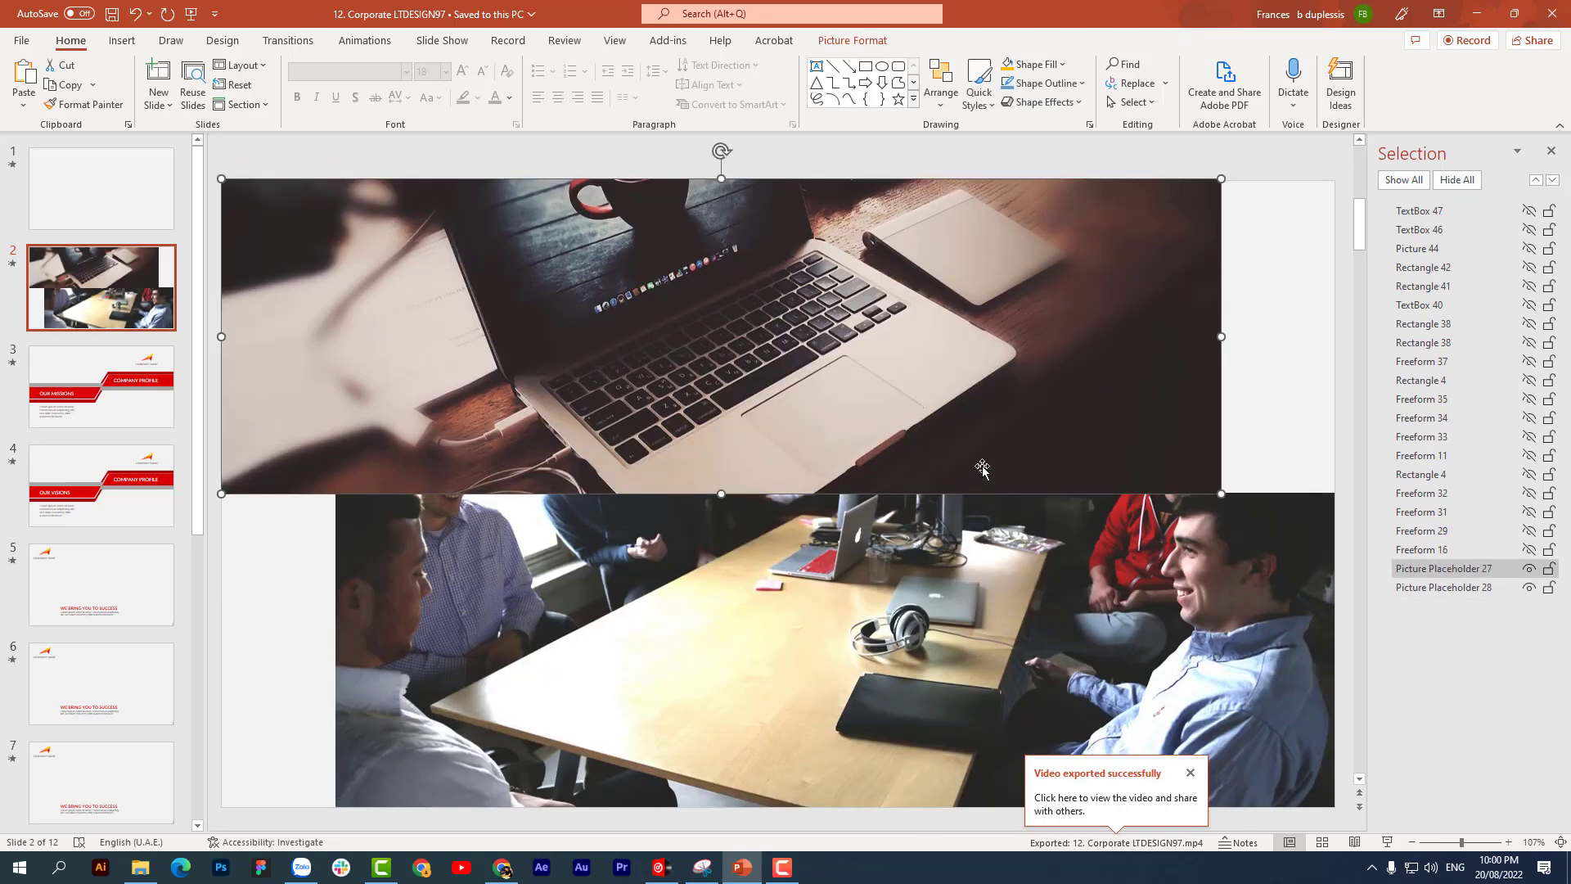
right_click(997, 356)
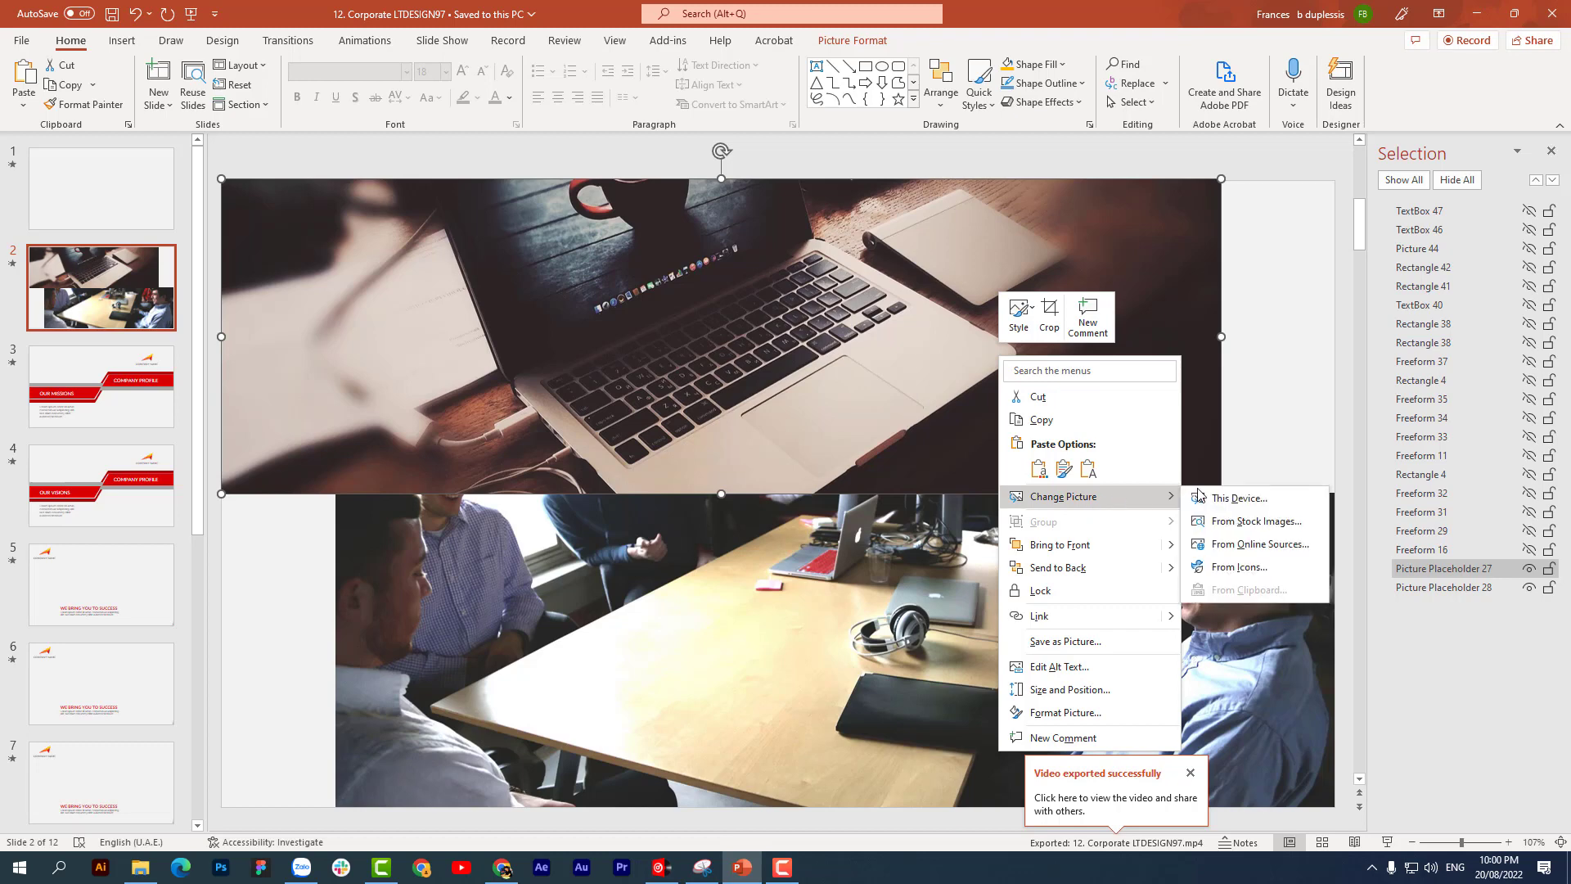
mouse_move(1063, 496)
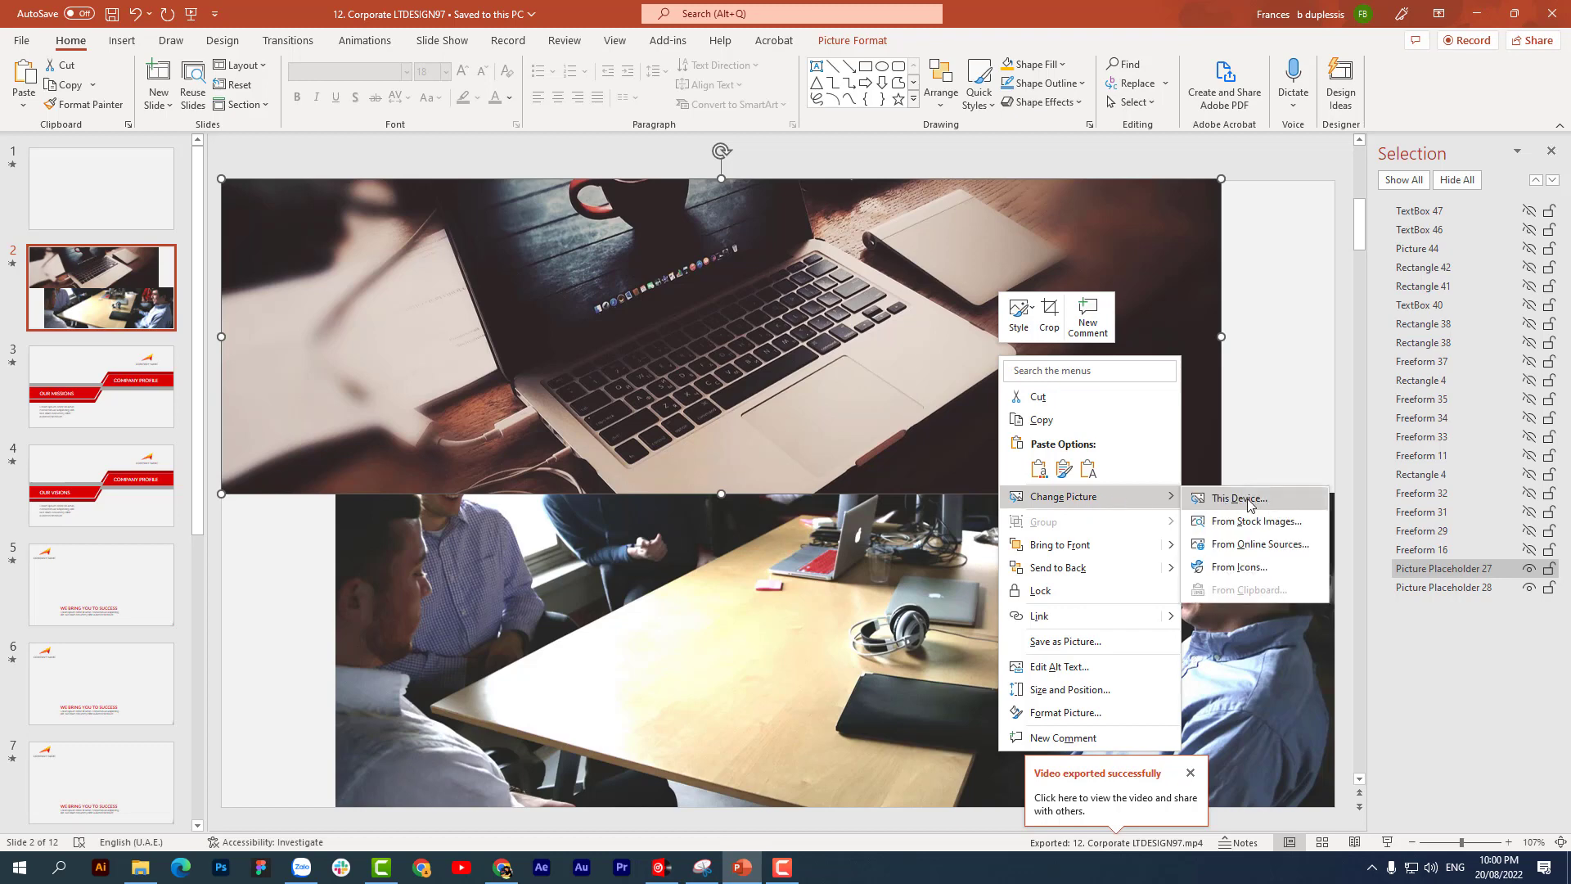
click(1243, 502)
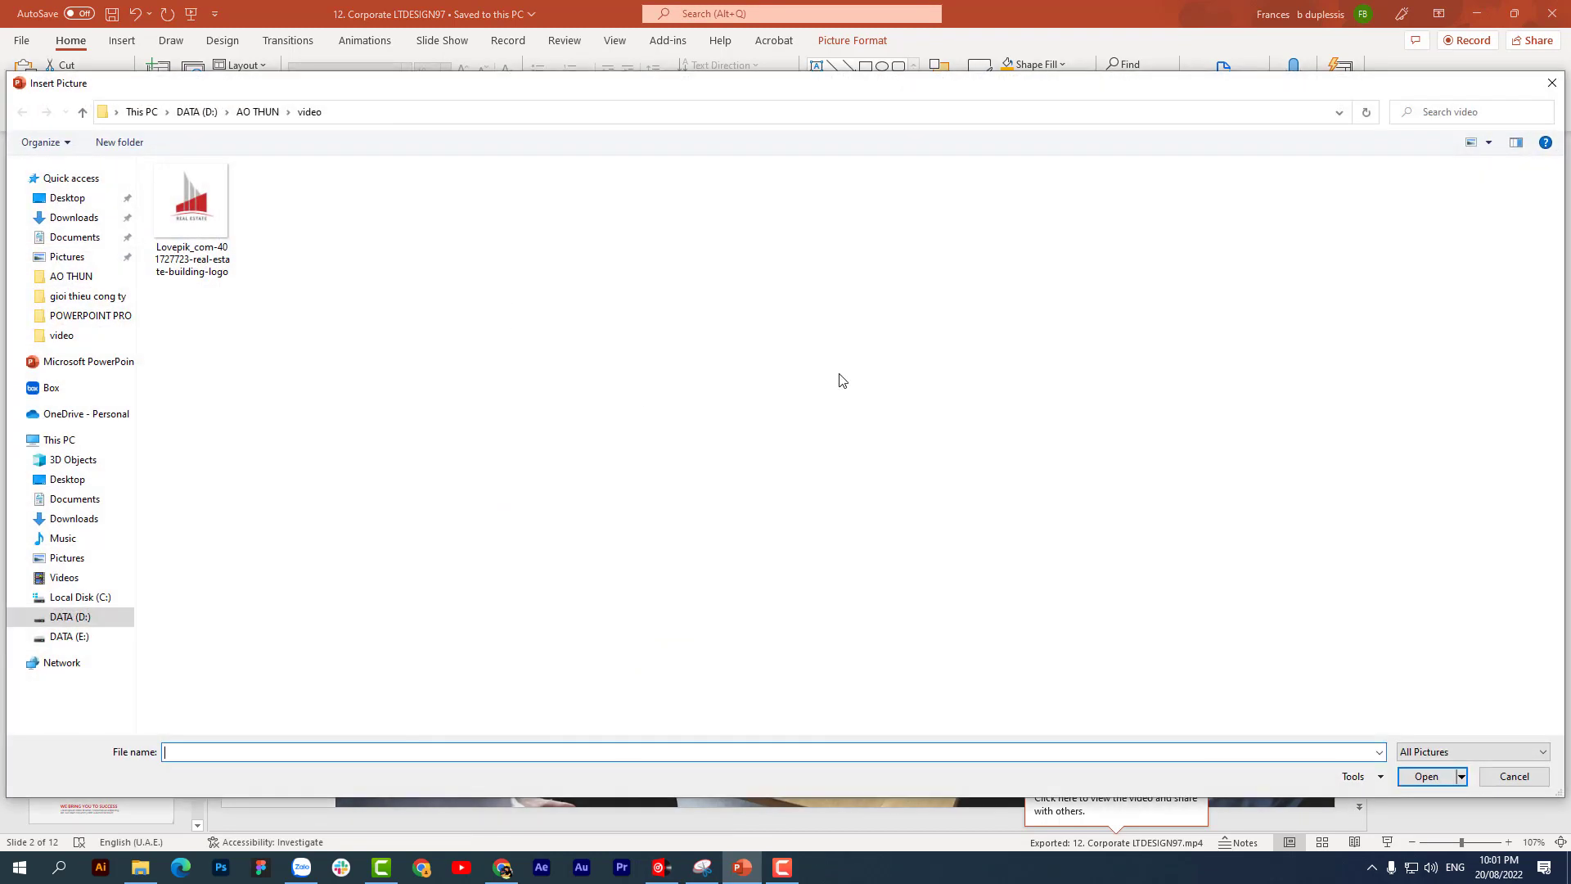
key(Escape)
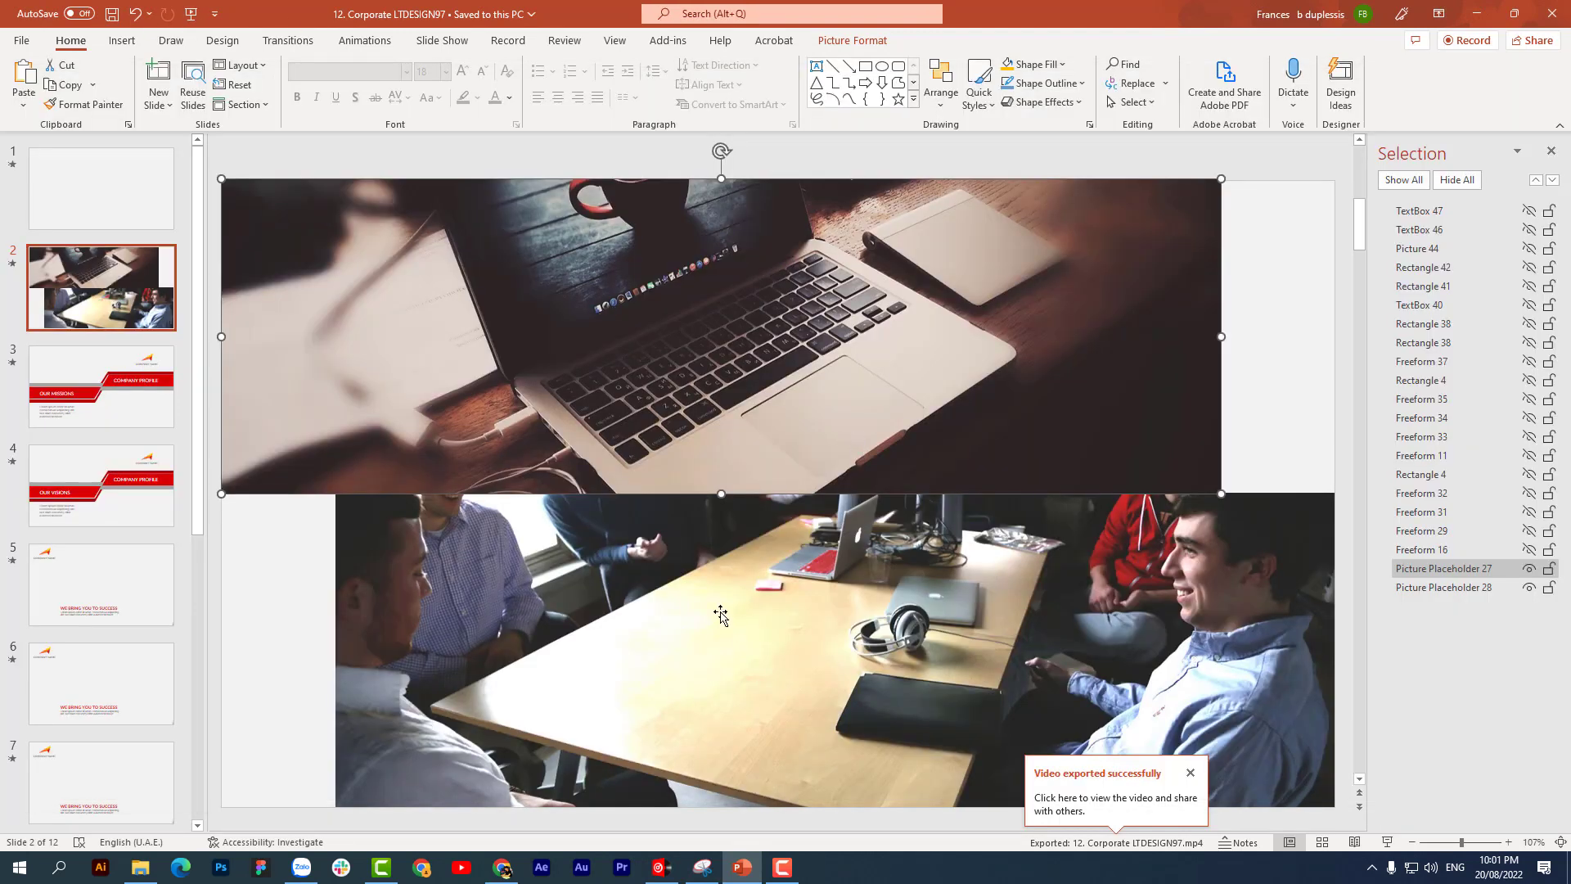
- Search Unsplash for business team photos
click(508, 872)
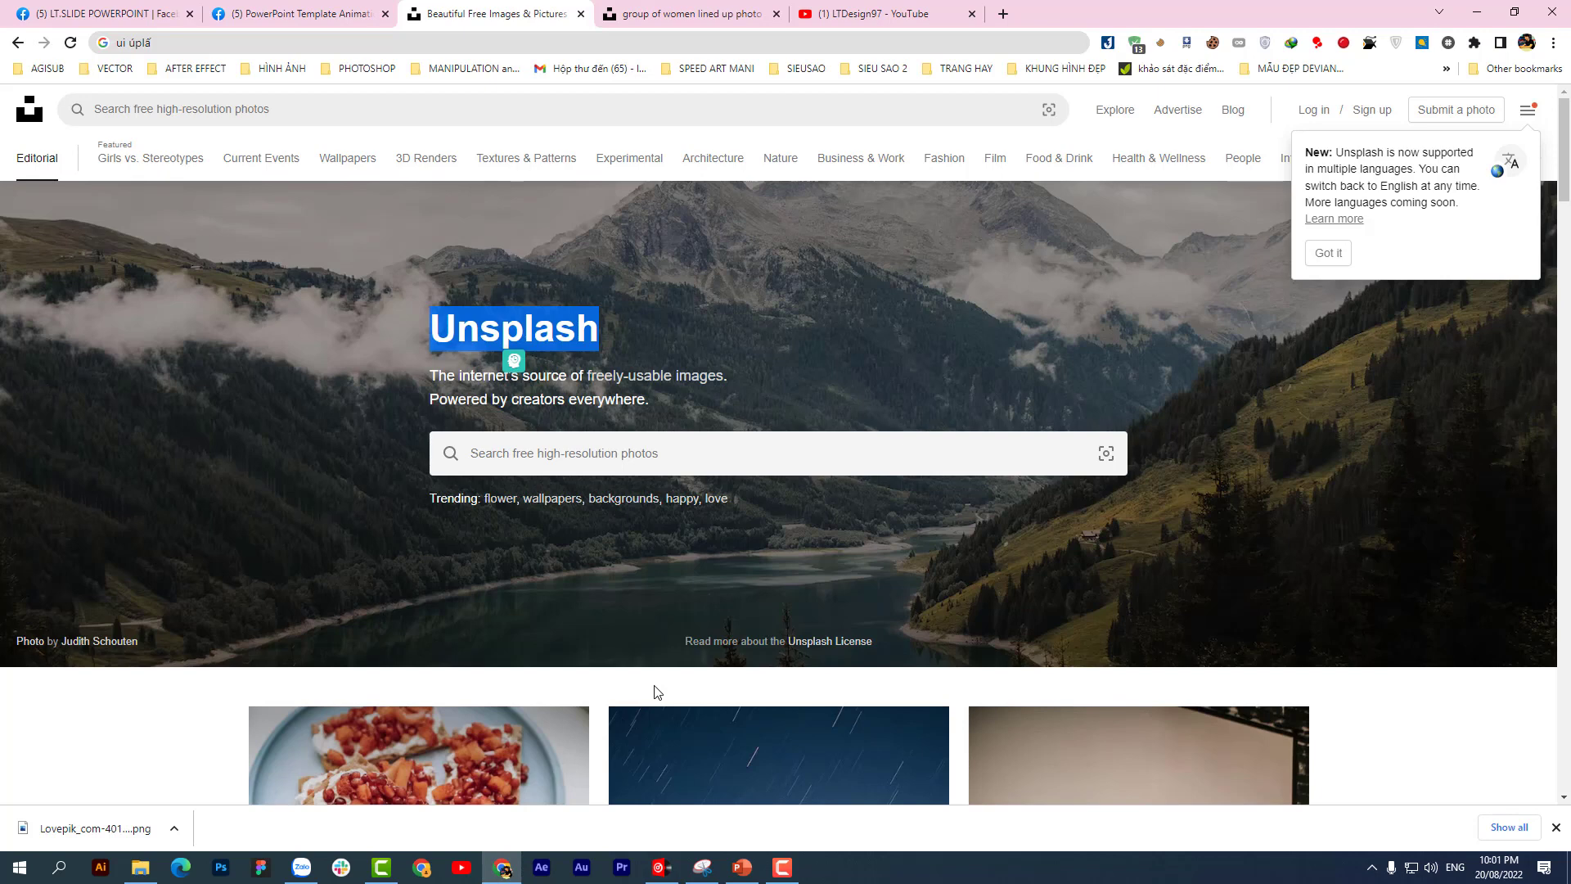
click(627, 461)
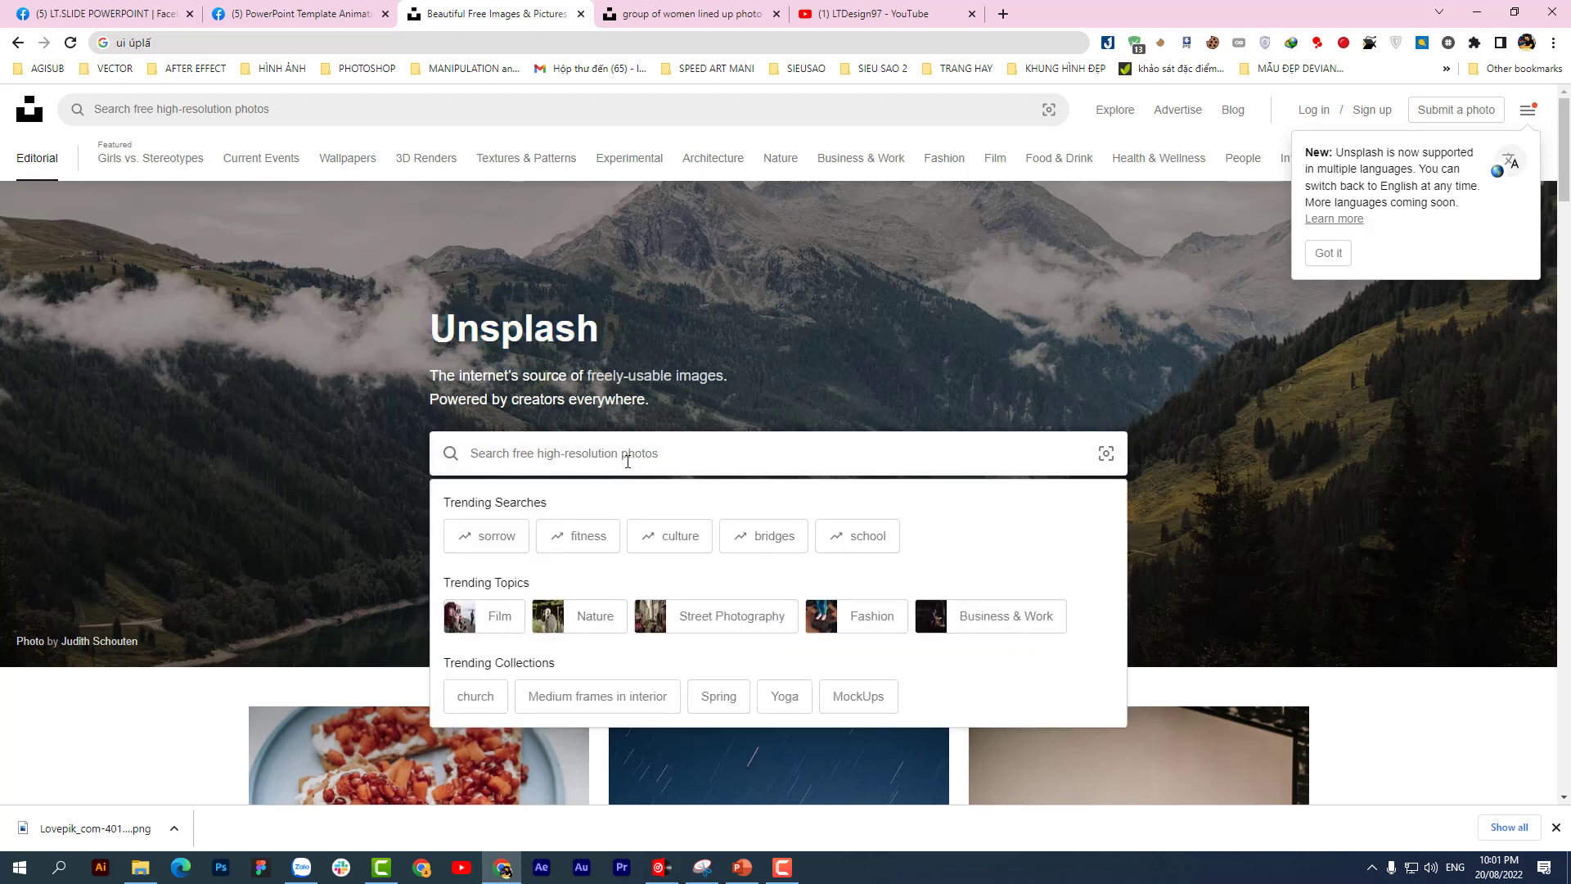
text(BU)
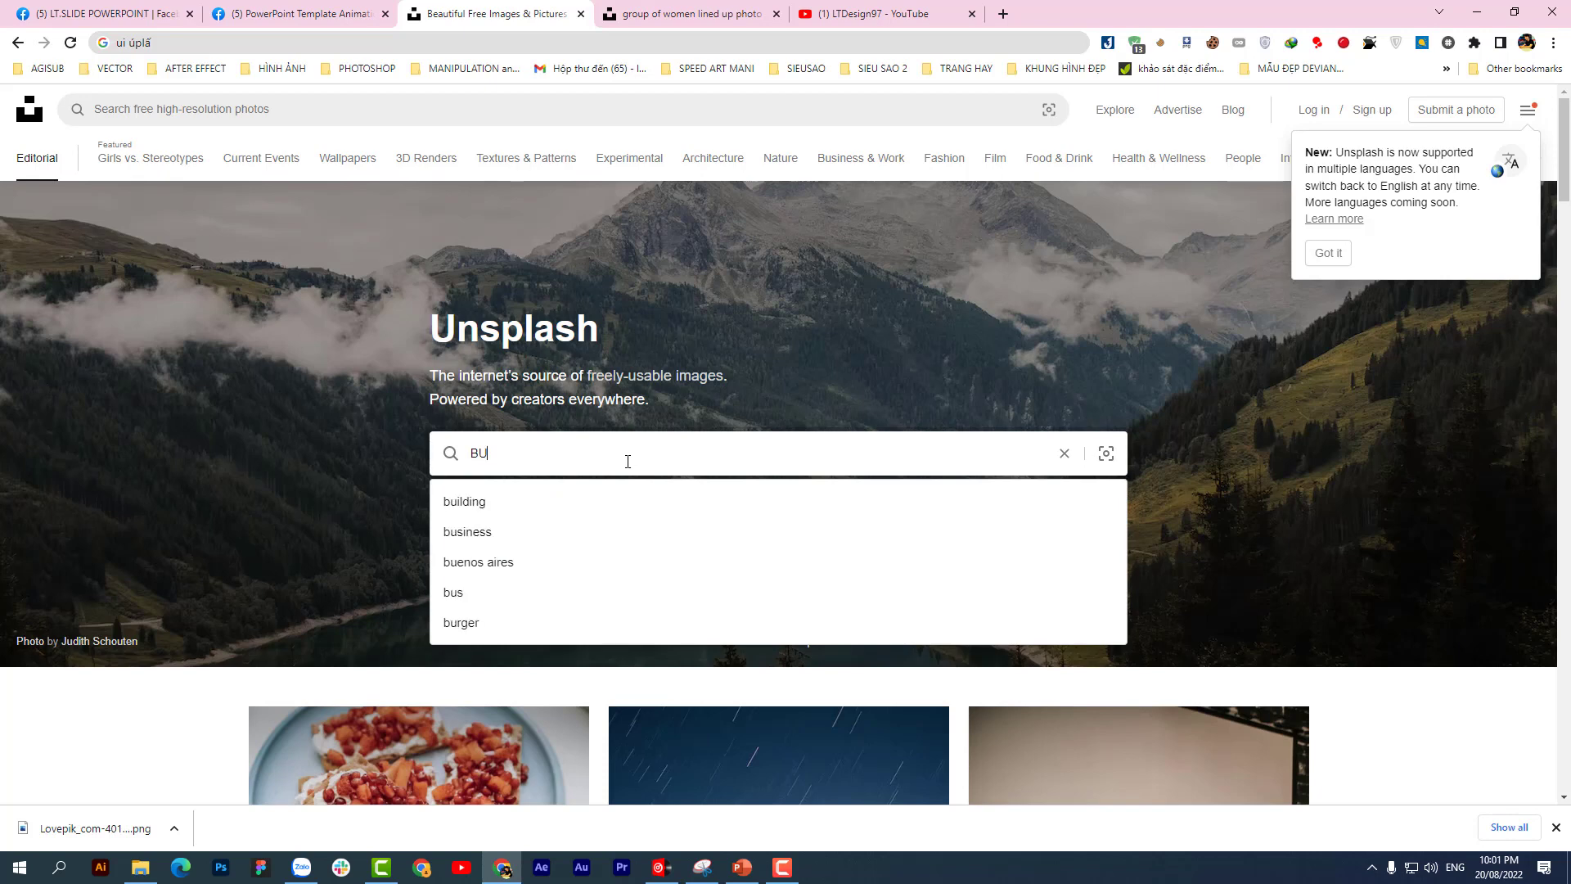
click(487, 534)
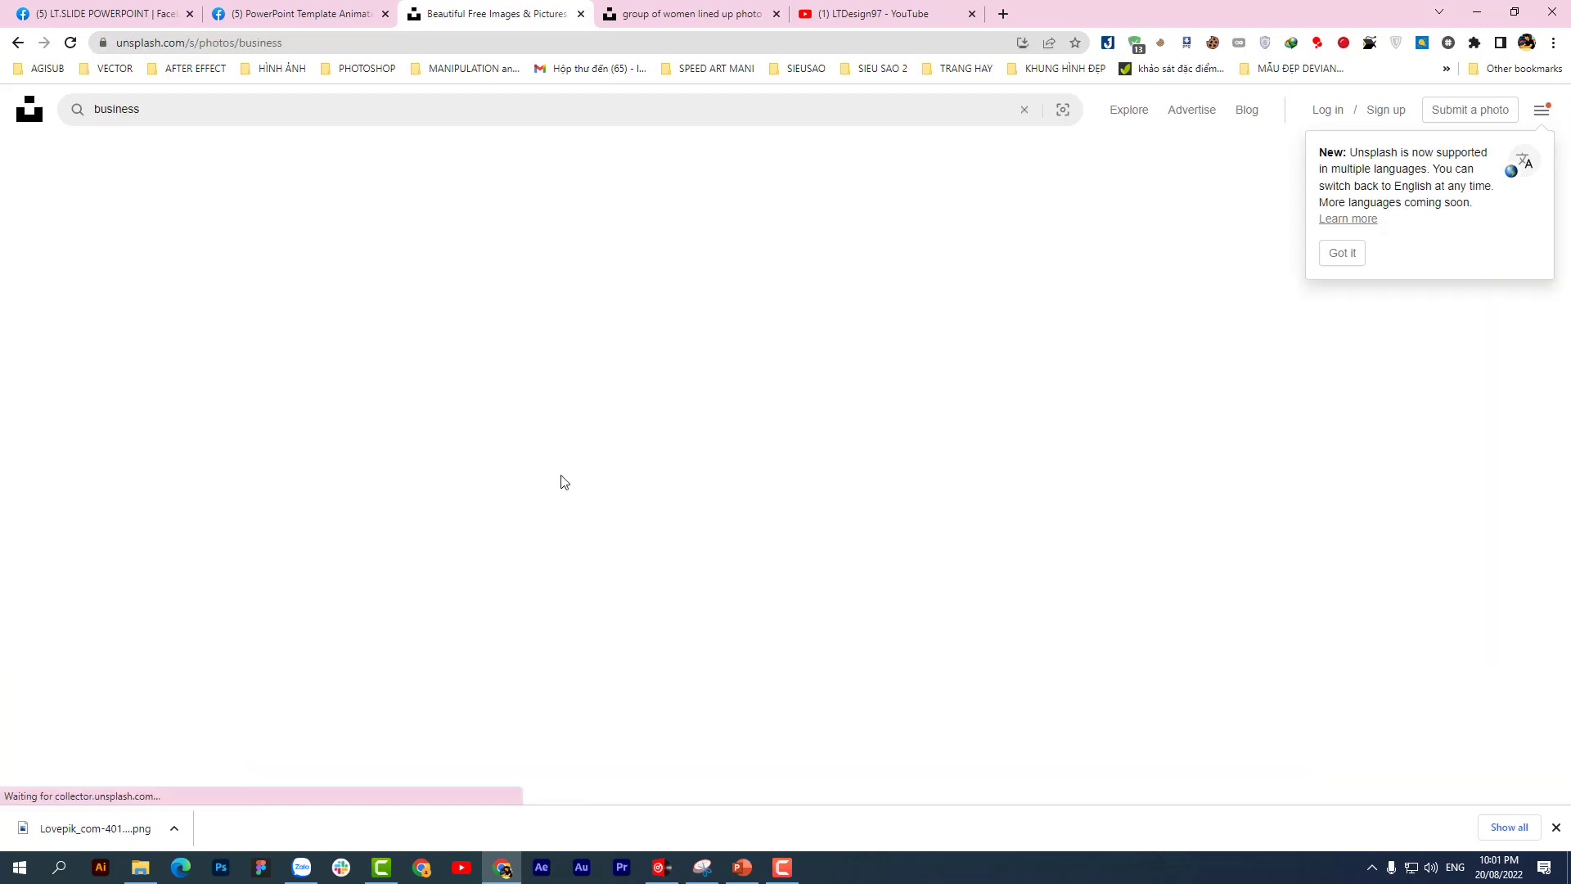
click(245, 109)
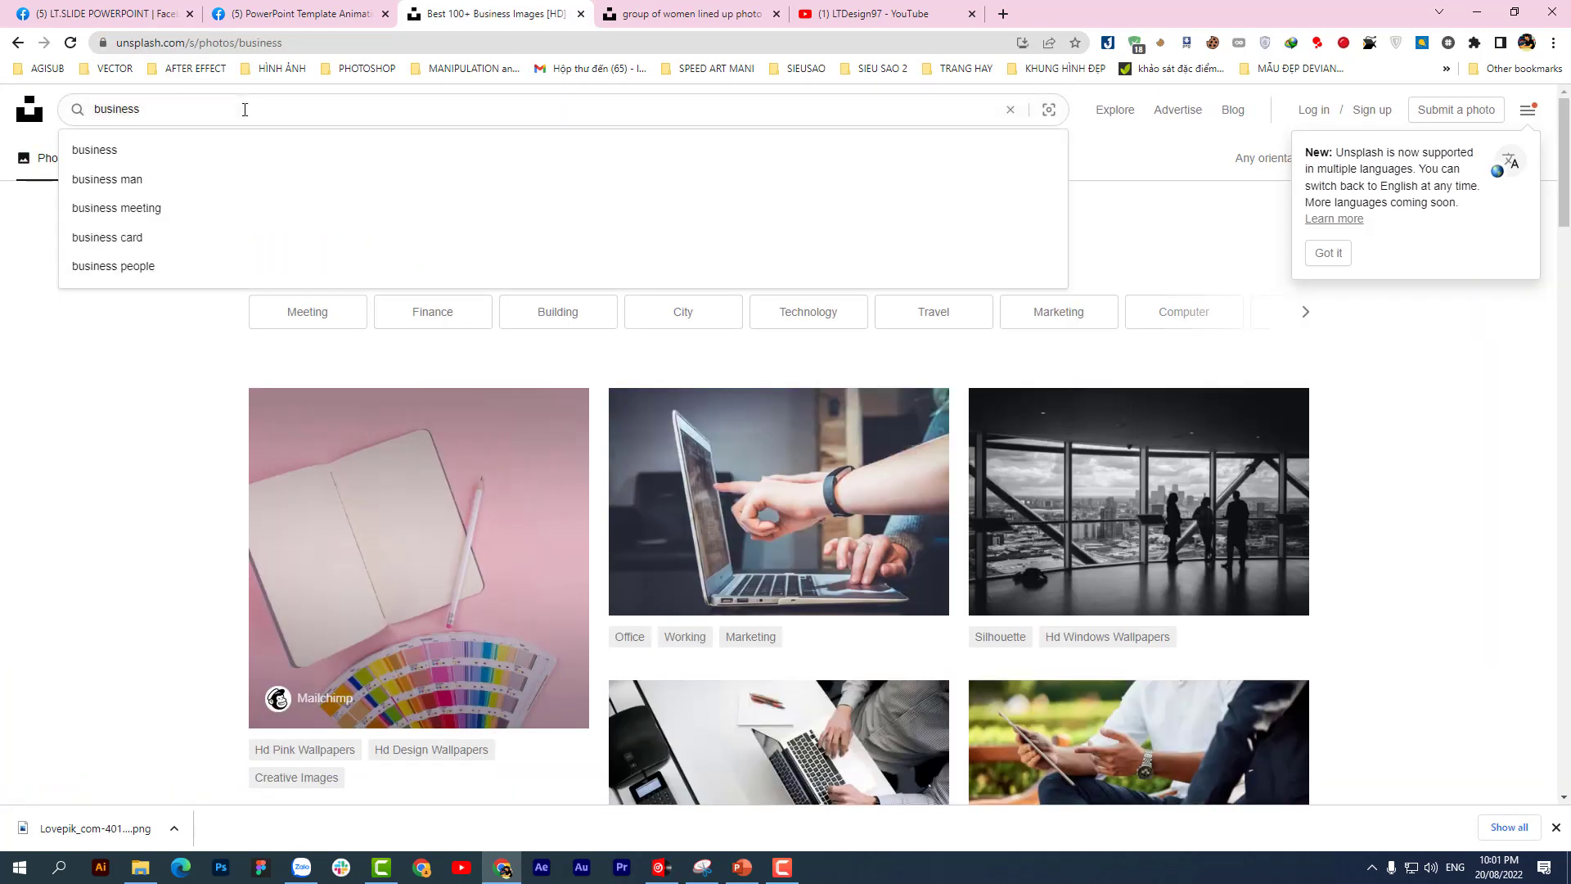
text( TEAM)
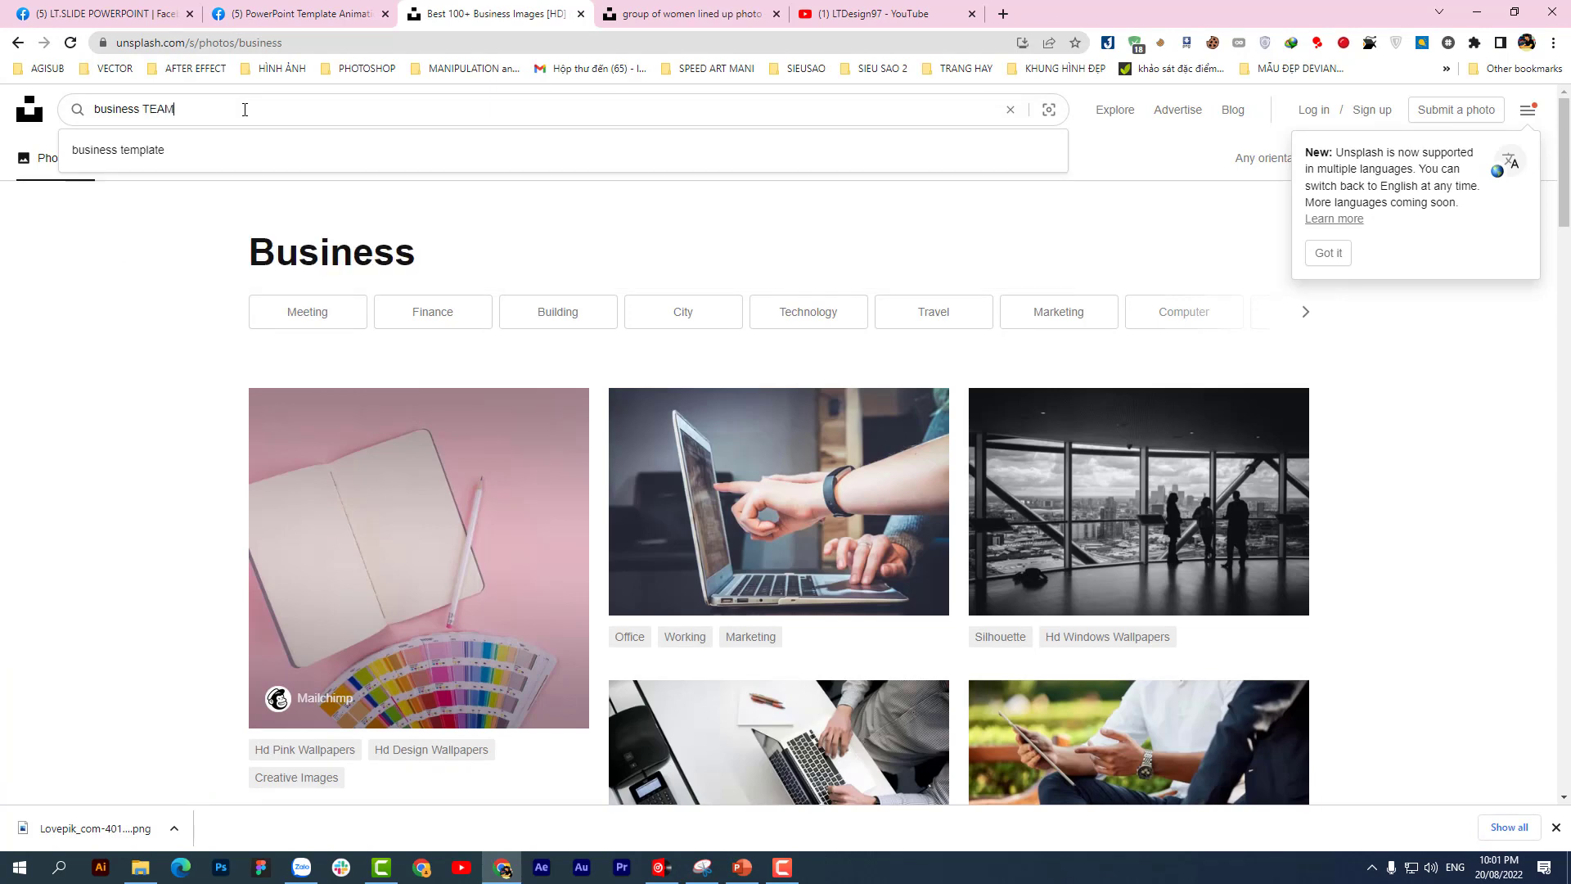
key(Return)
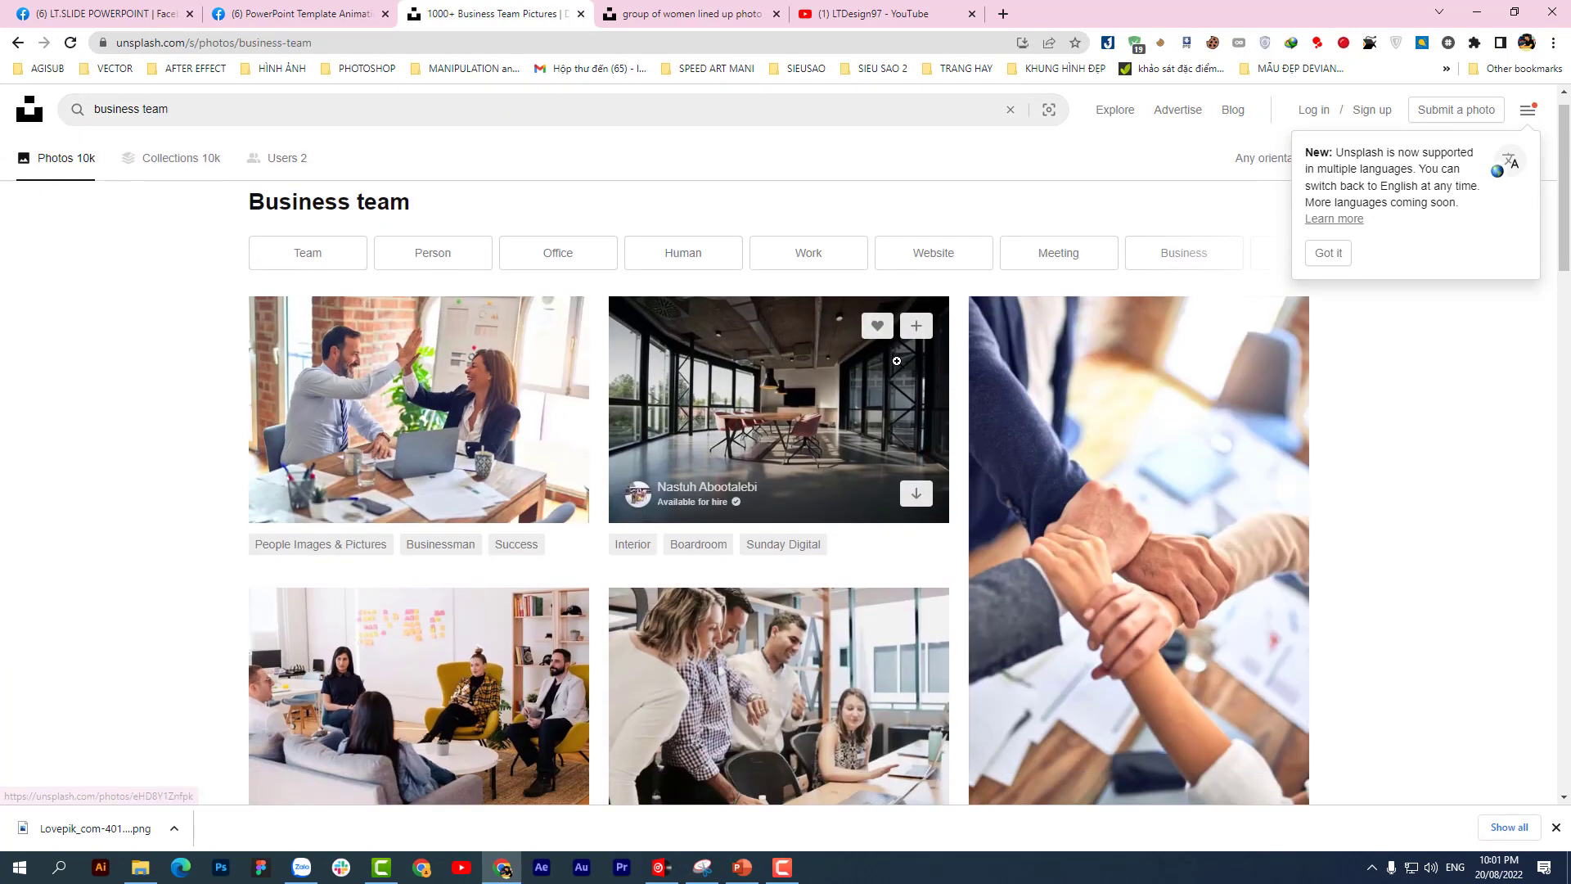
scroll(897, 361, down, 3)
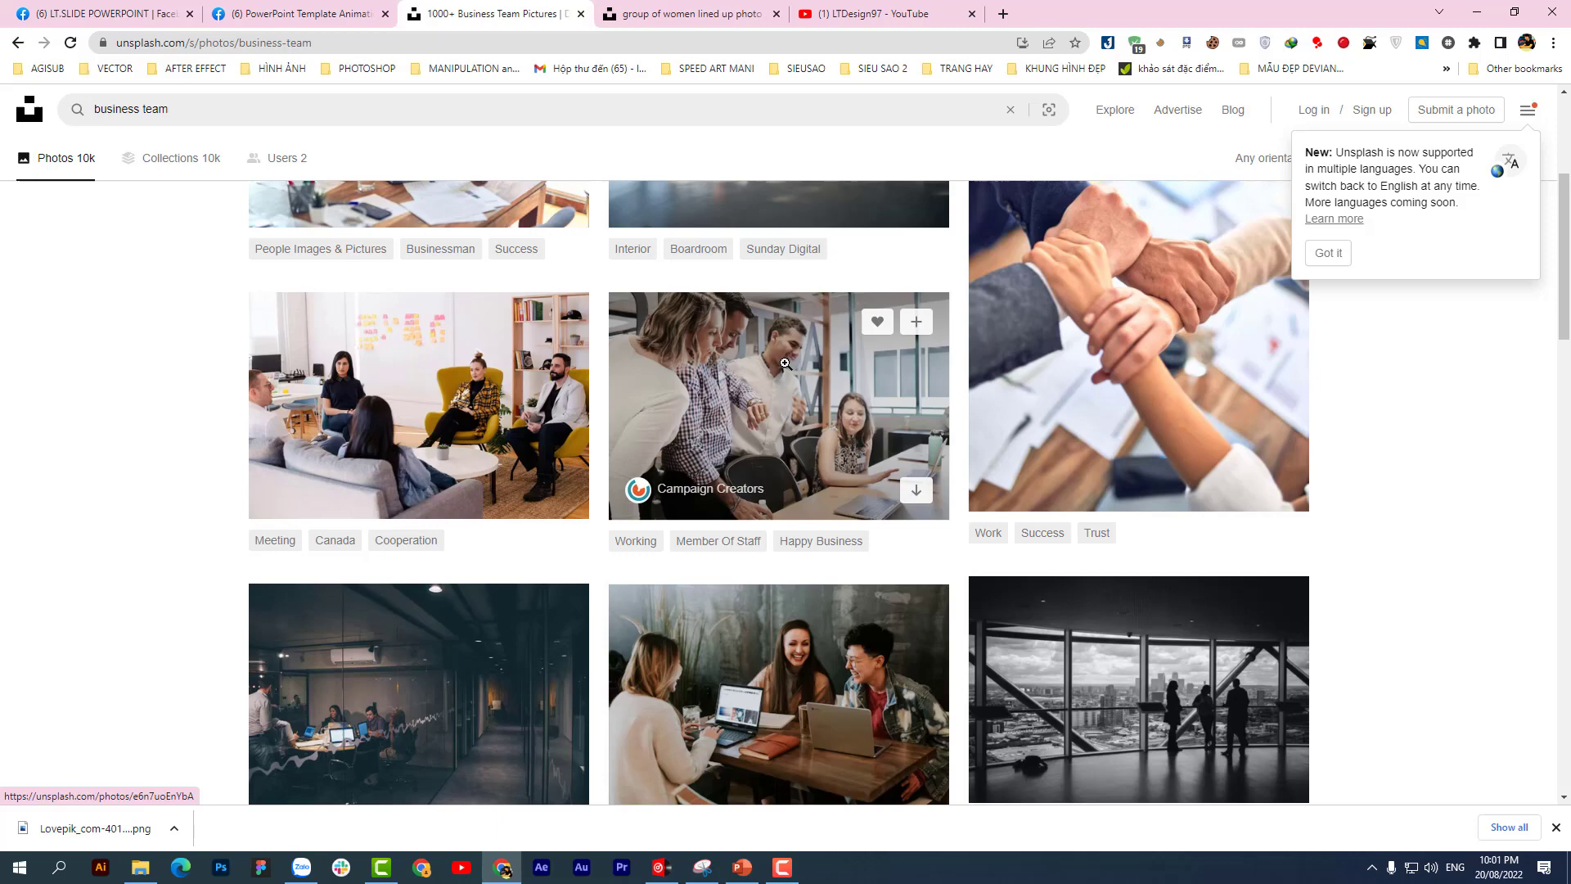
- Download two team-around-a-table meeting photos into the video folder
right_click(783, 361)
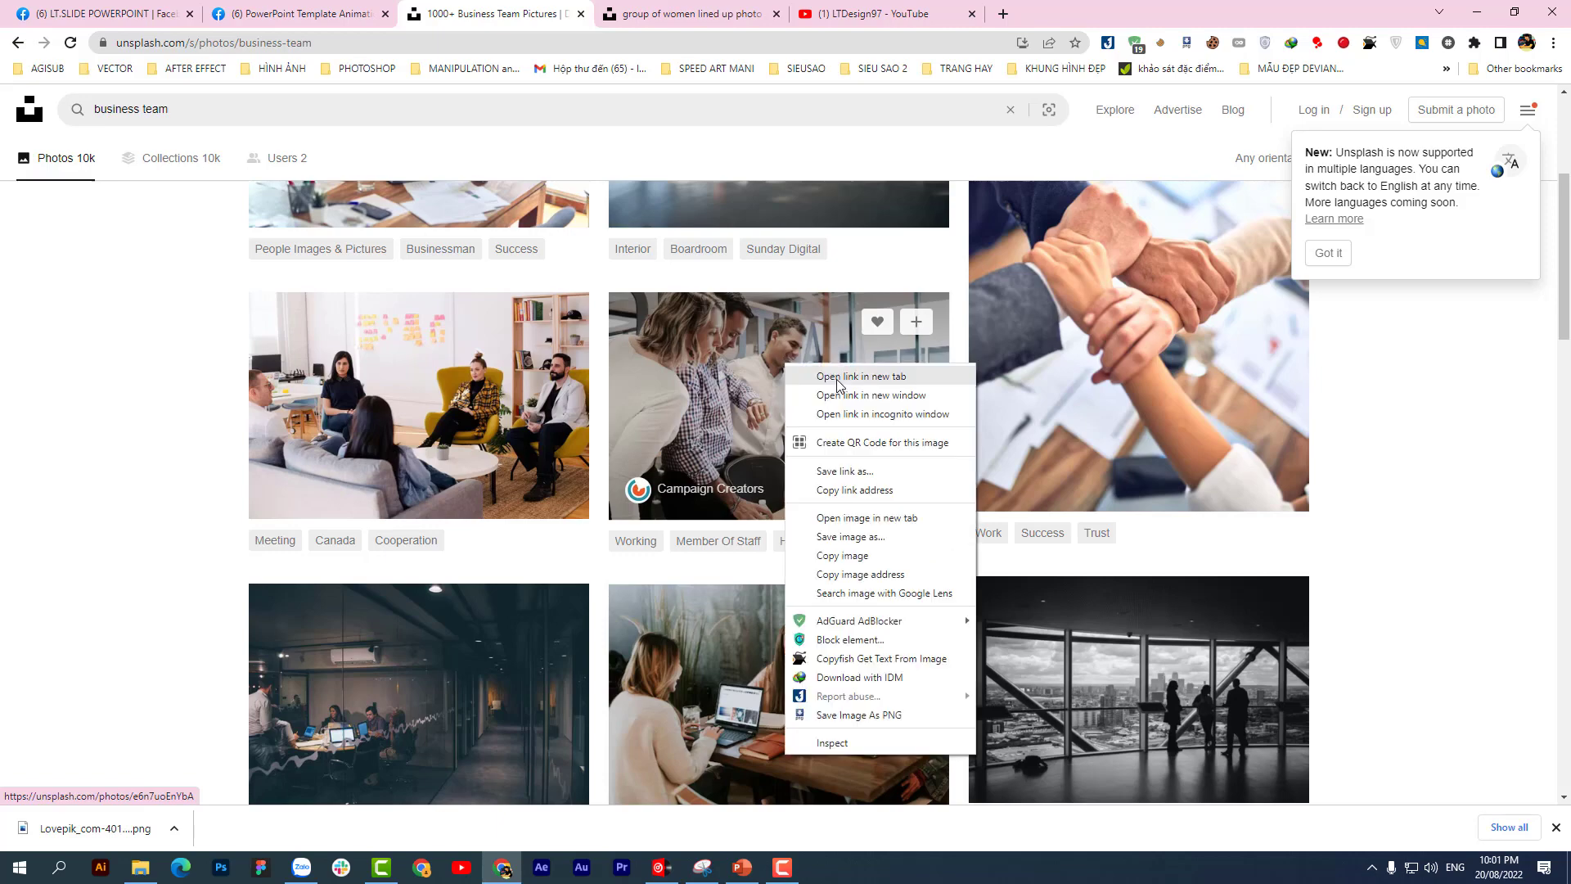
click(837, 380)
click(749, 7)
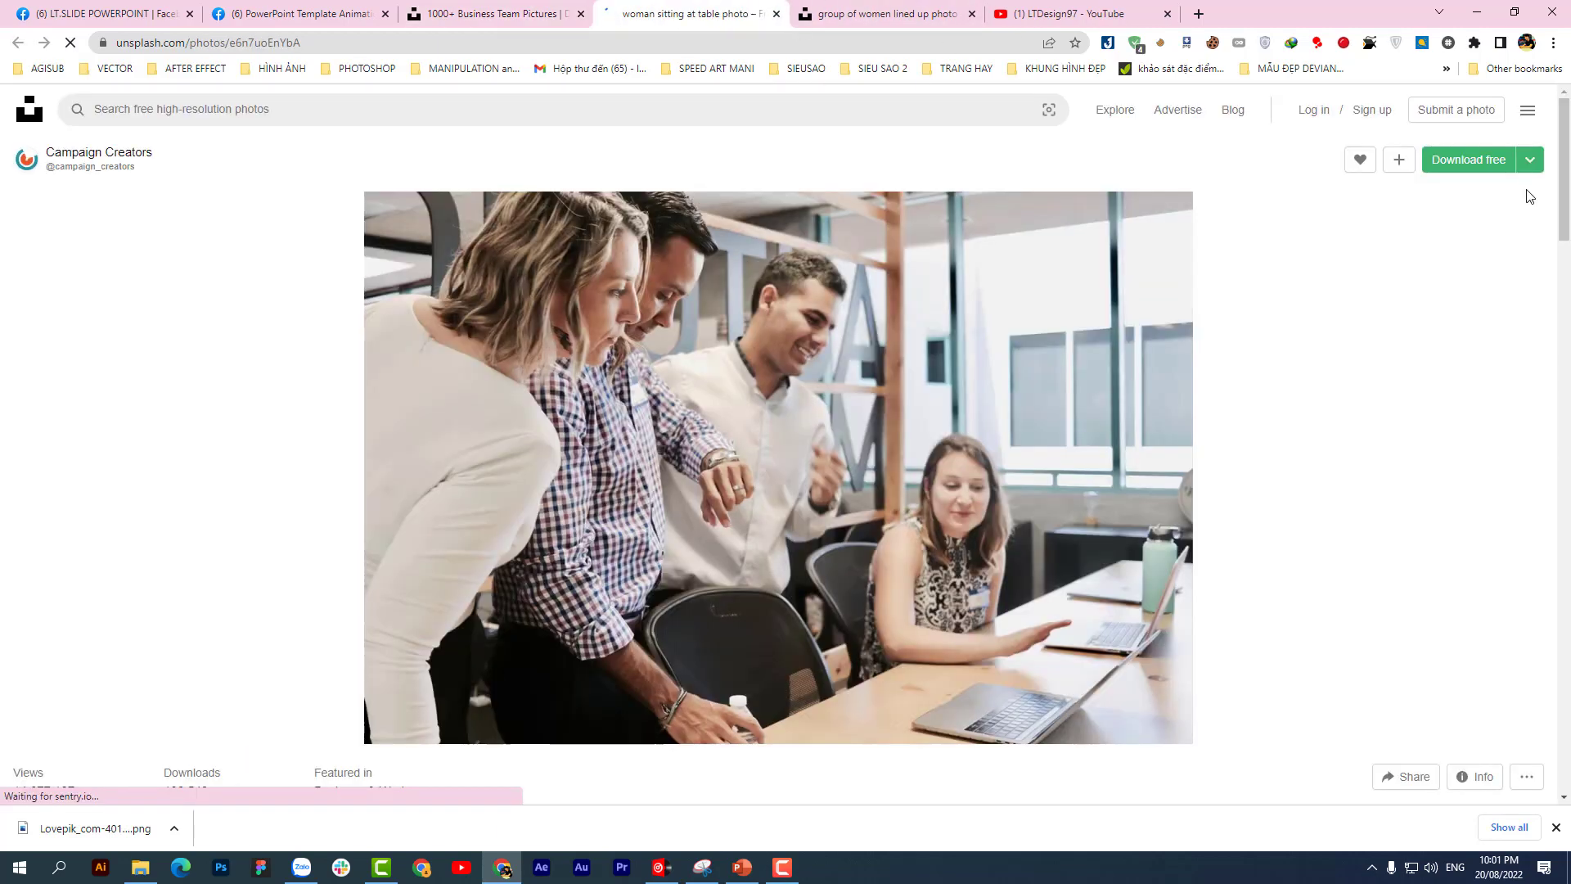
click(1490, 164)
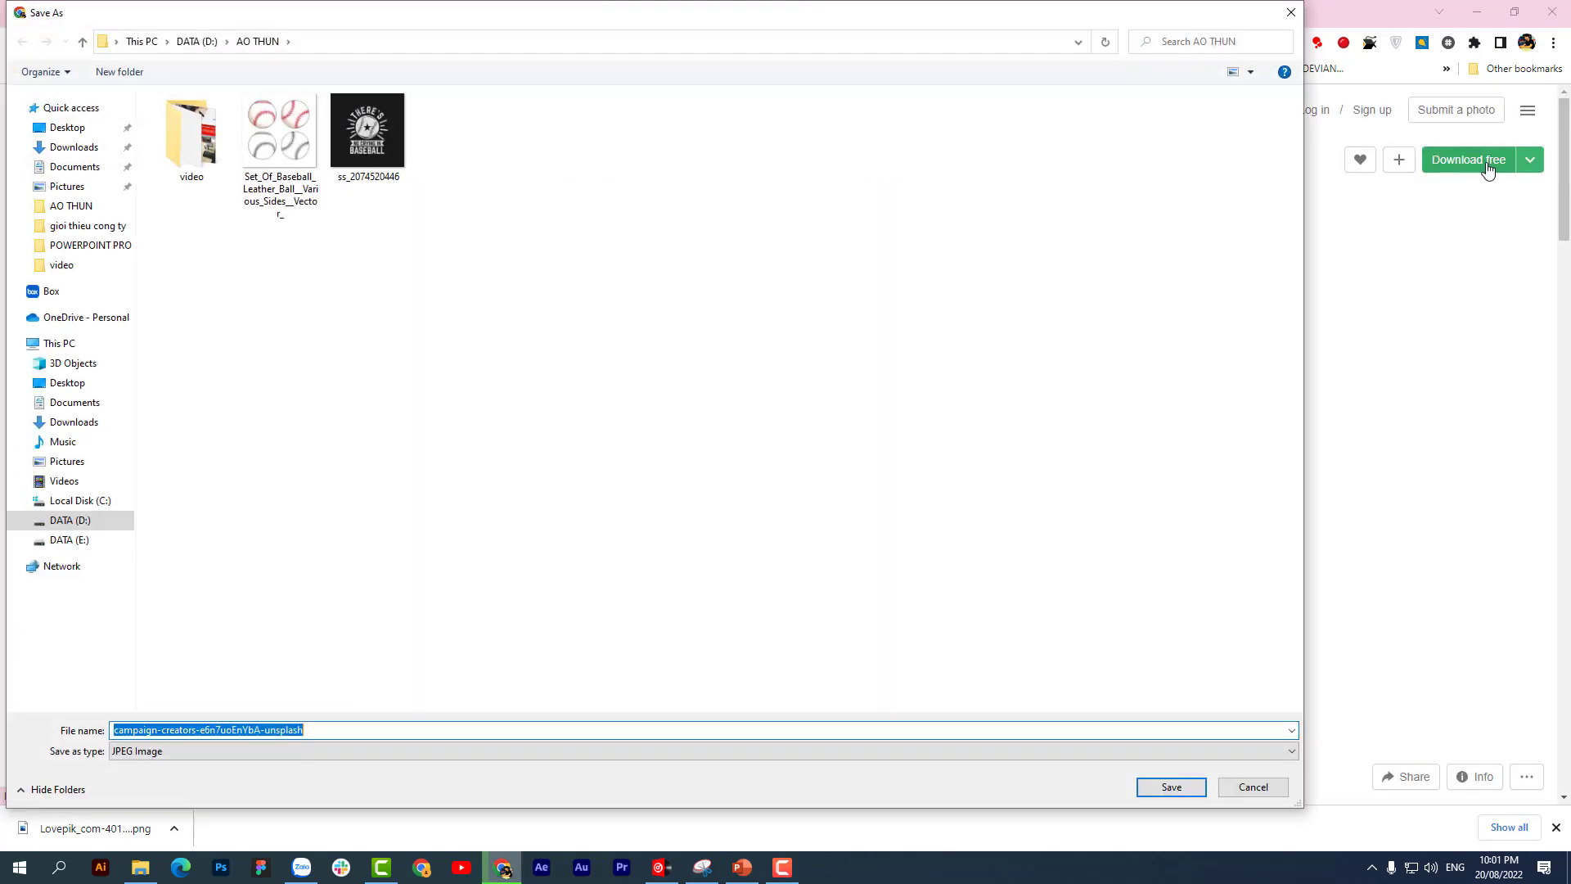
double_click(185, 193)
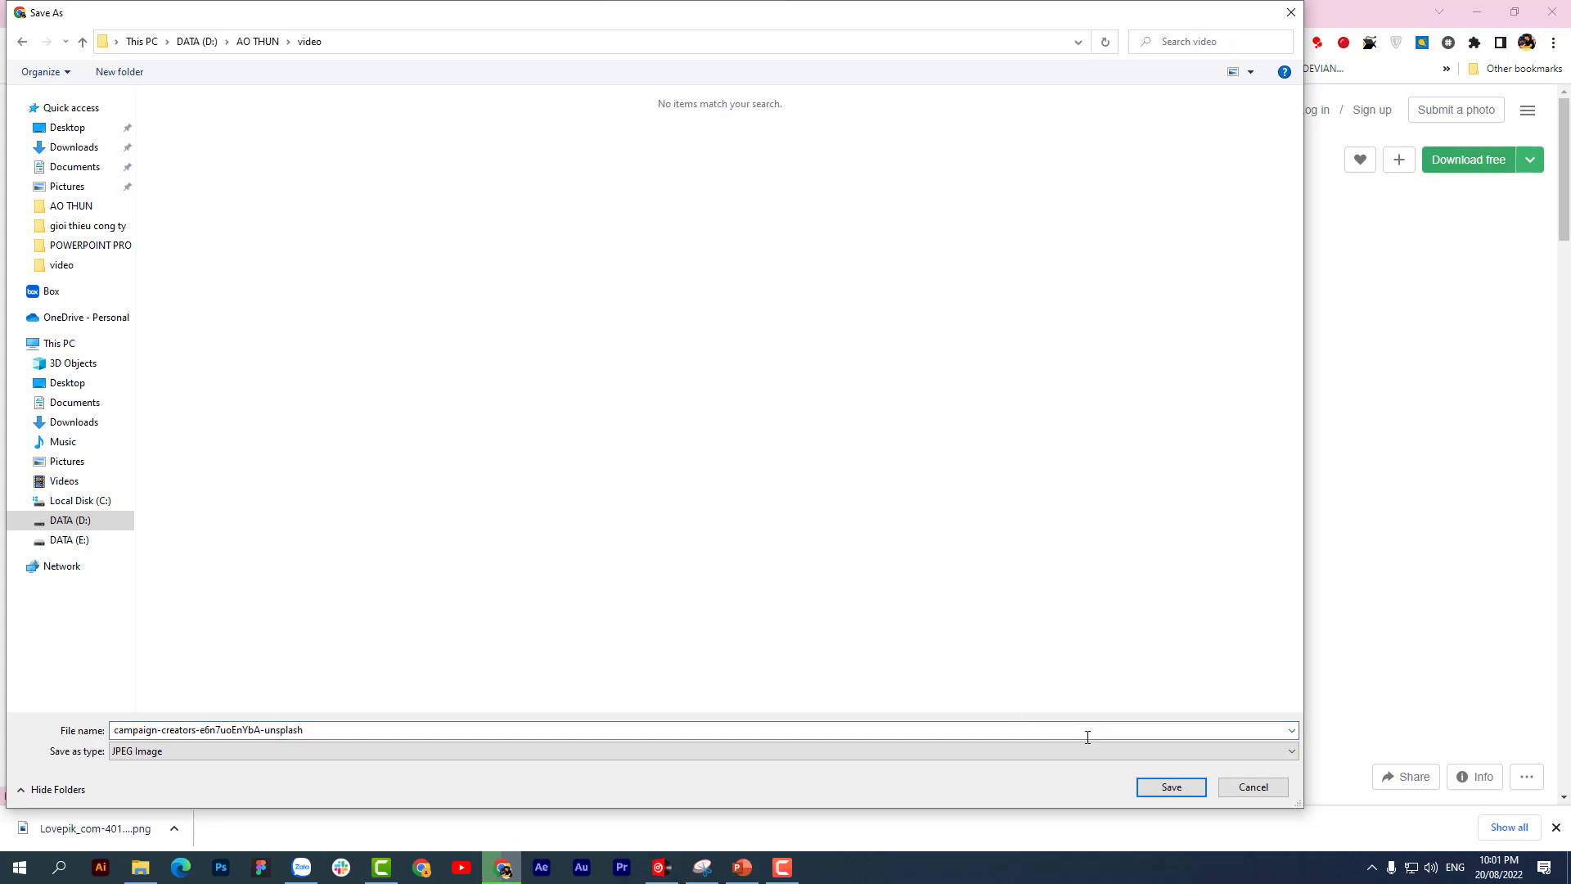
click(1157, 790)
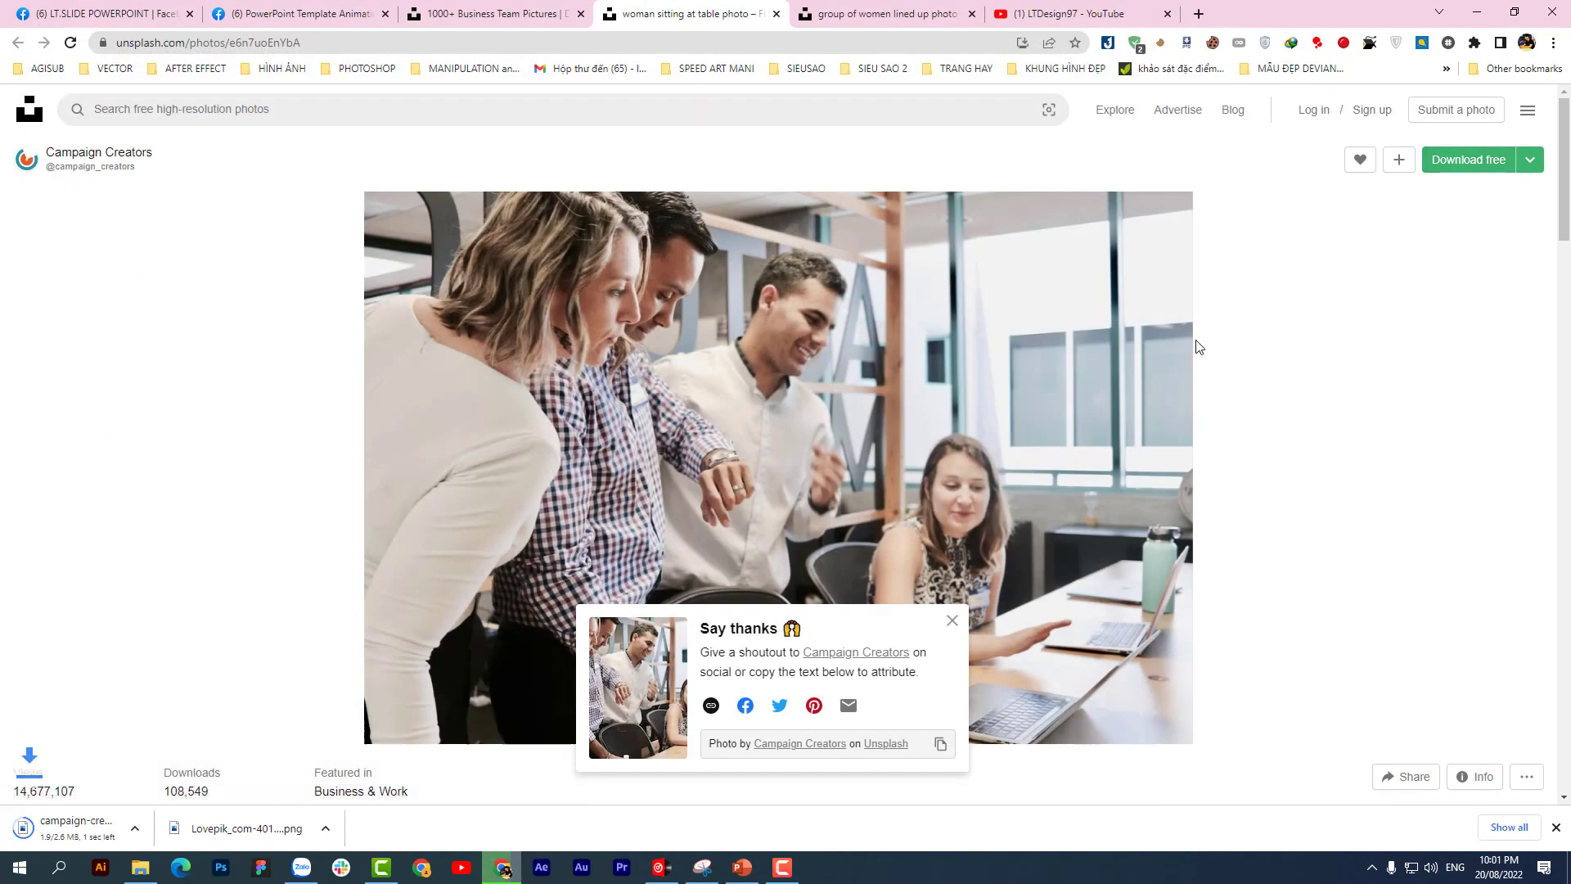
click(511, 13)
scroll(818, 491, down, 3)
scroll(818, 491, down, 4)
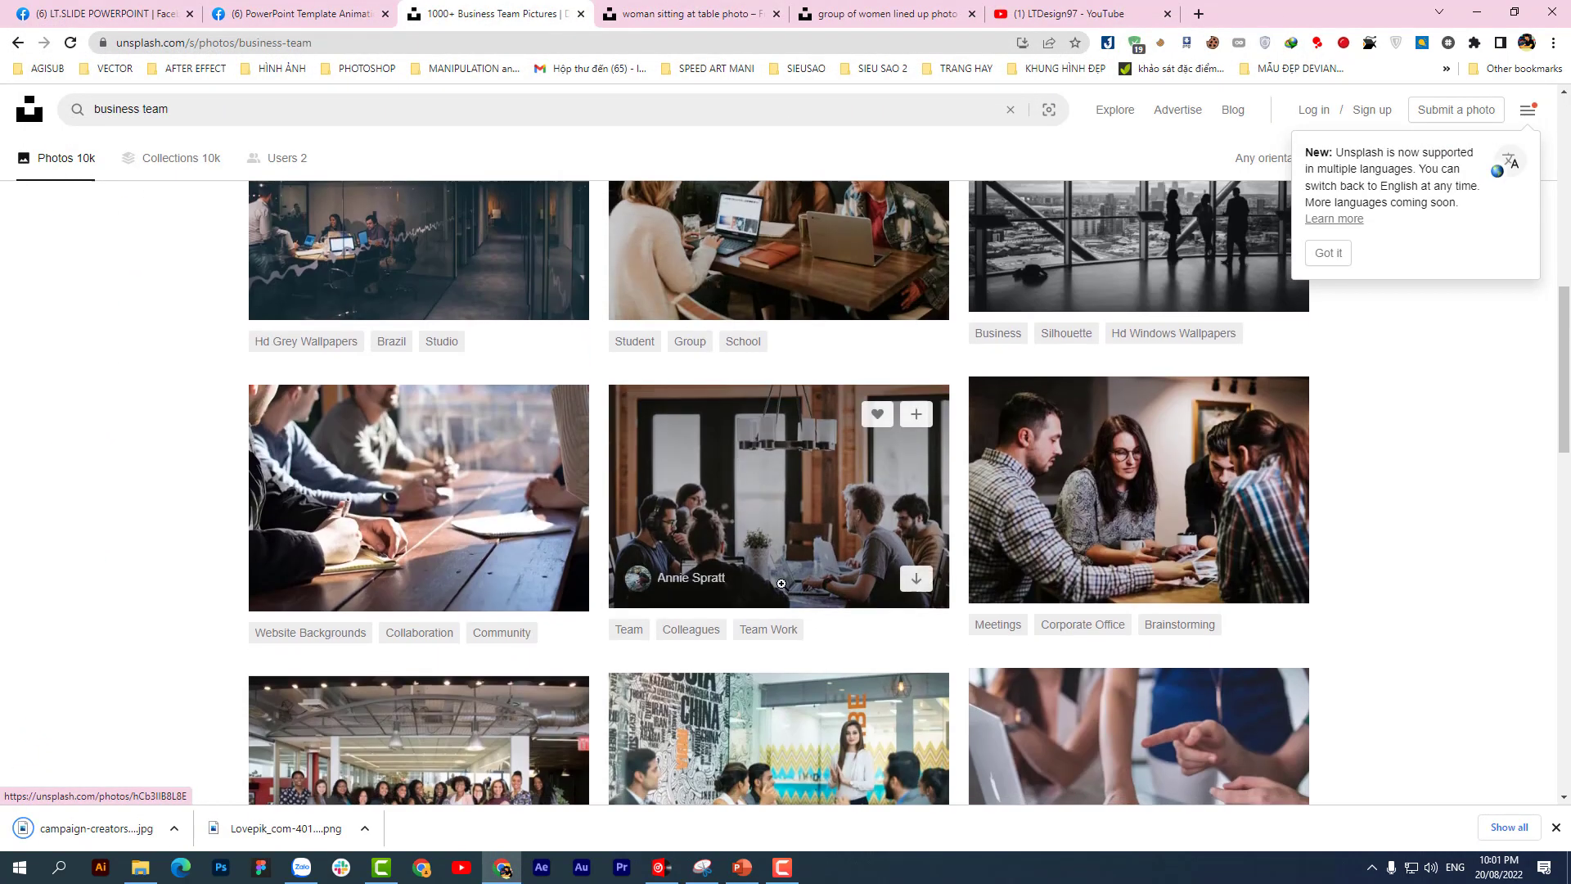
click(880, 505)
click(1348, 124)
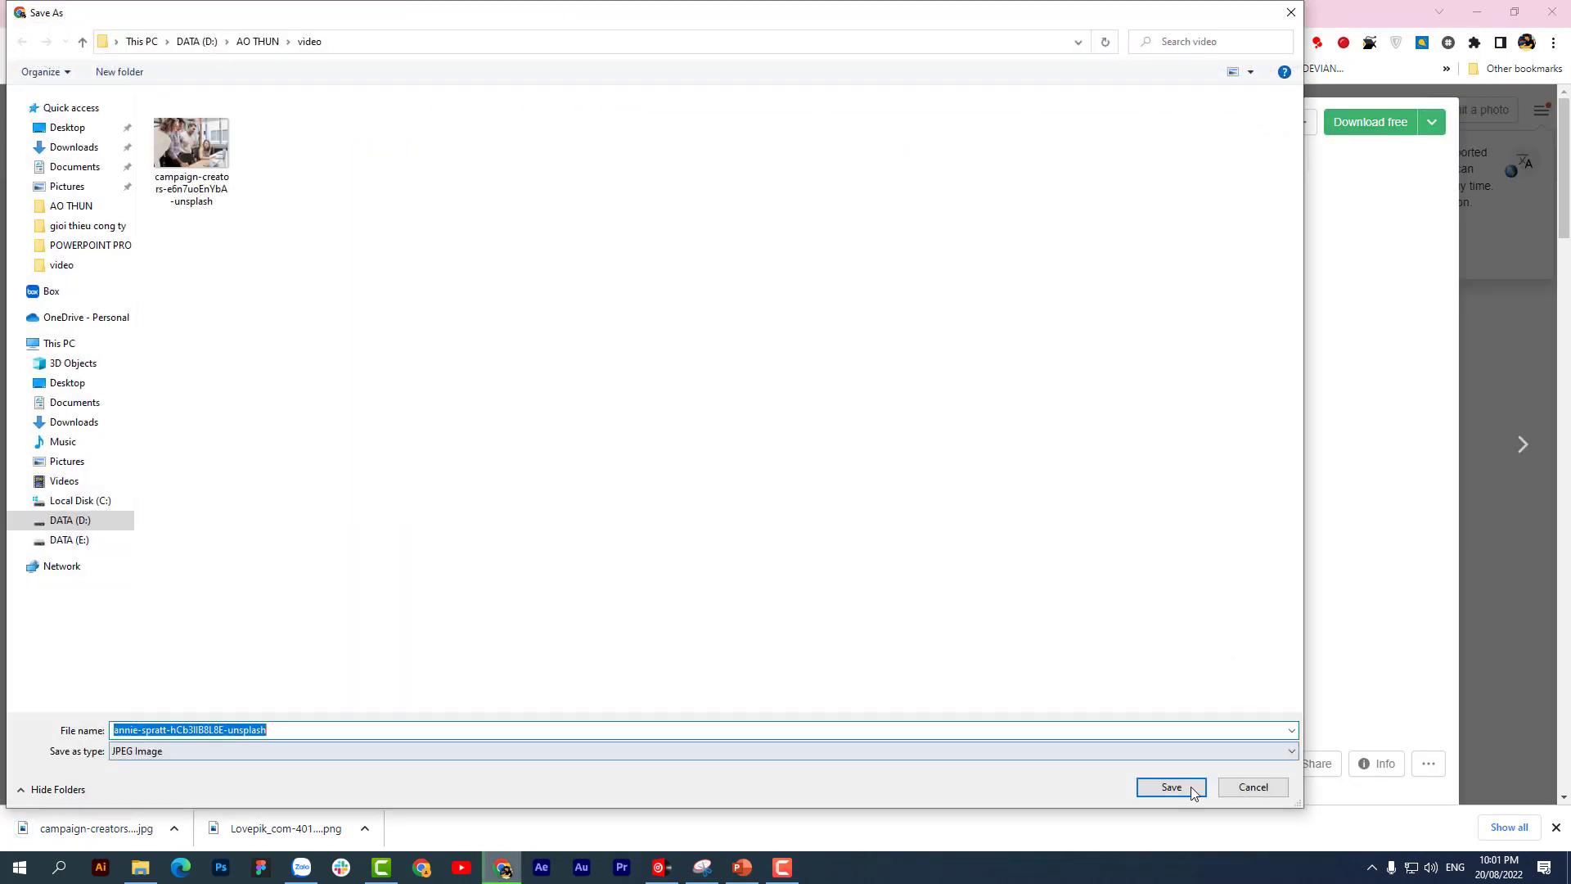
click(1194, 791)
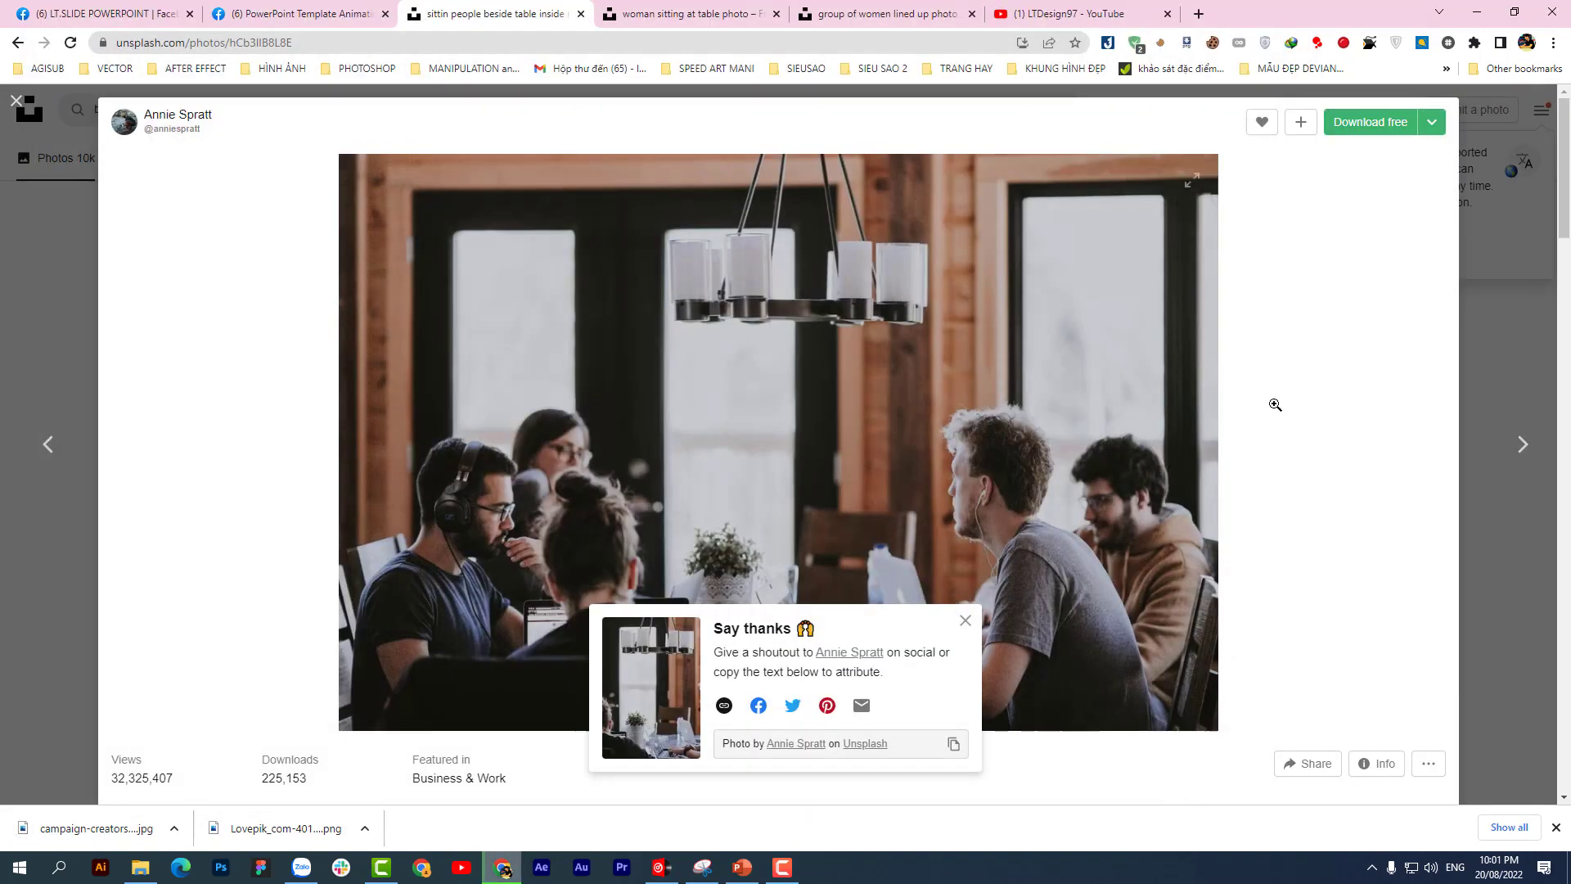
- Download the photo of a presenter in a meeting
click(16, 101)
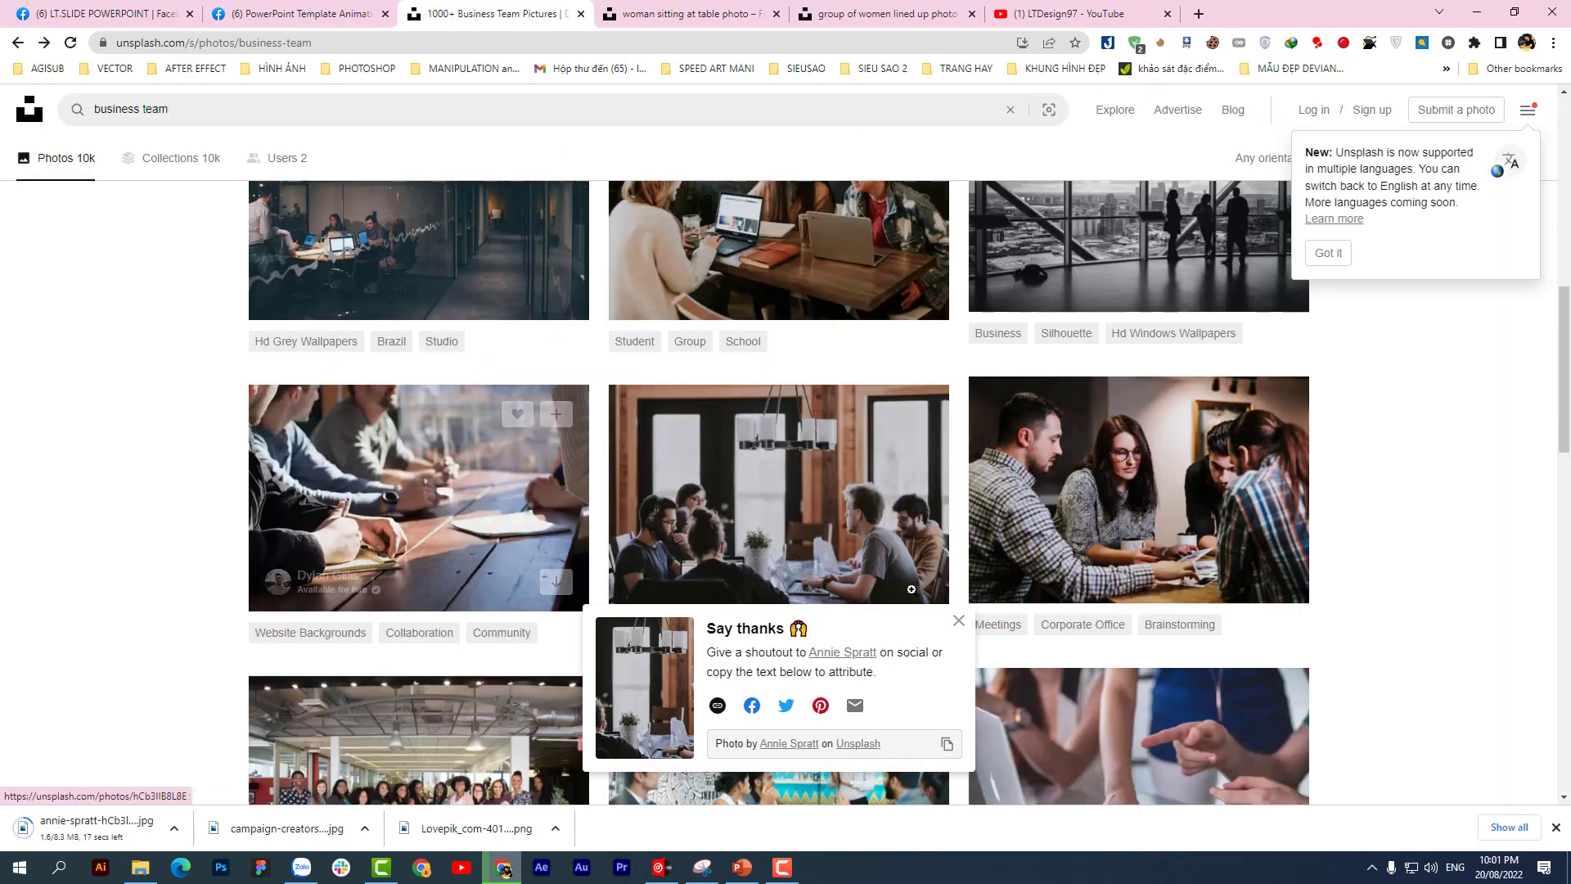
scroll(1042, 509, down, 2)
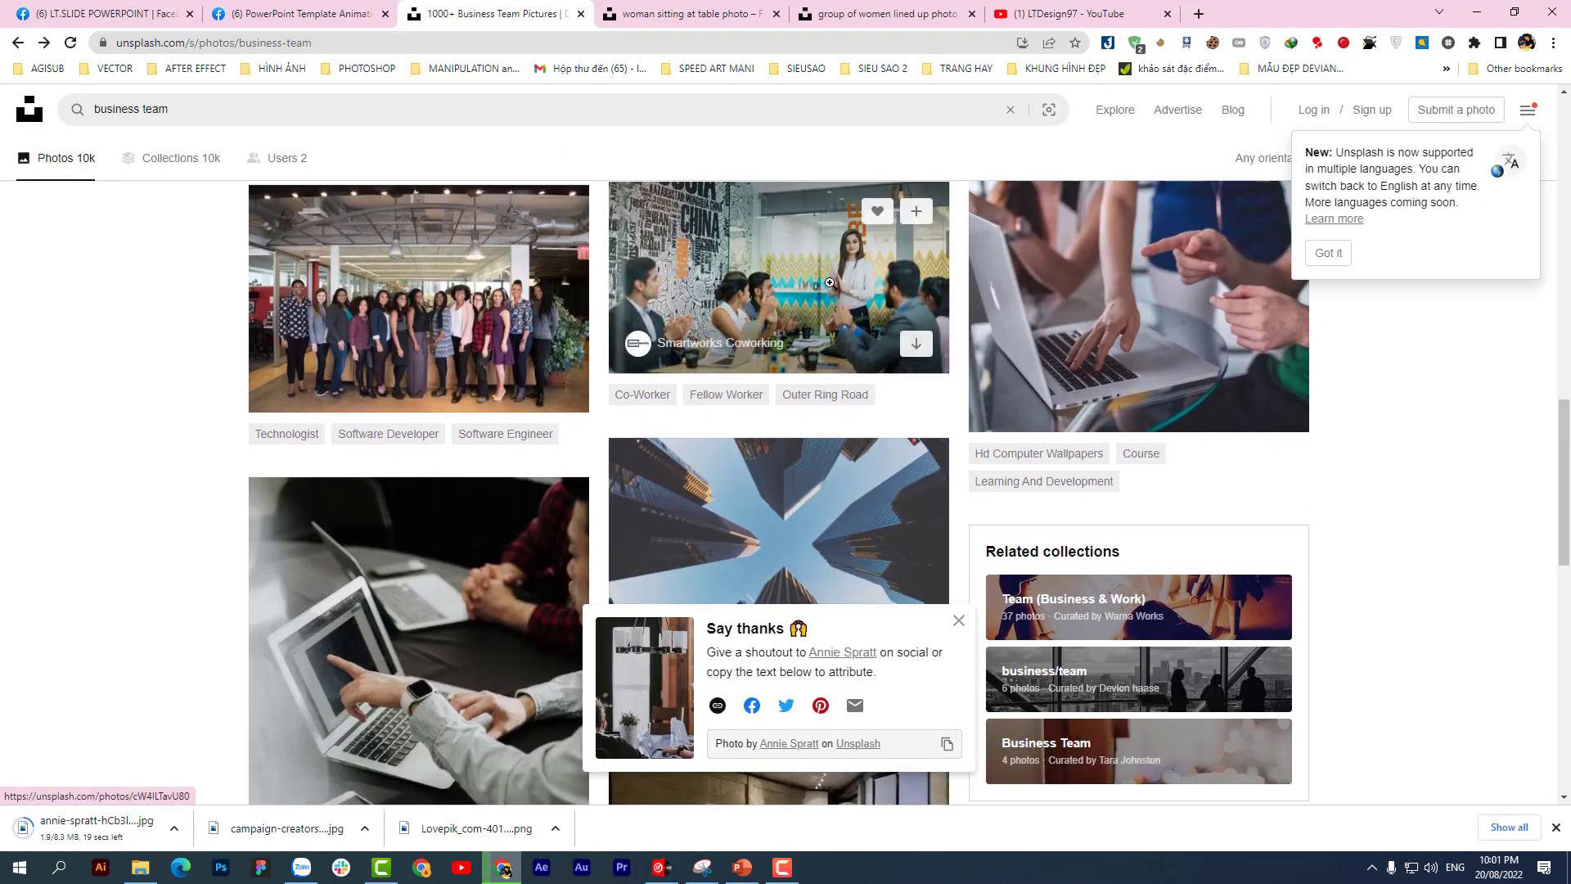
click(786, 311)
click(1357, 135)
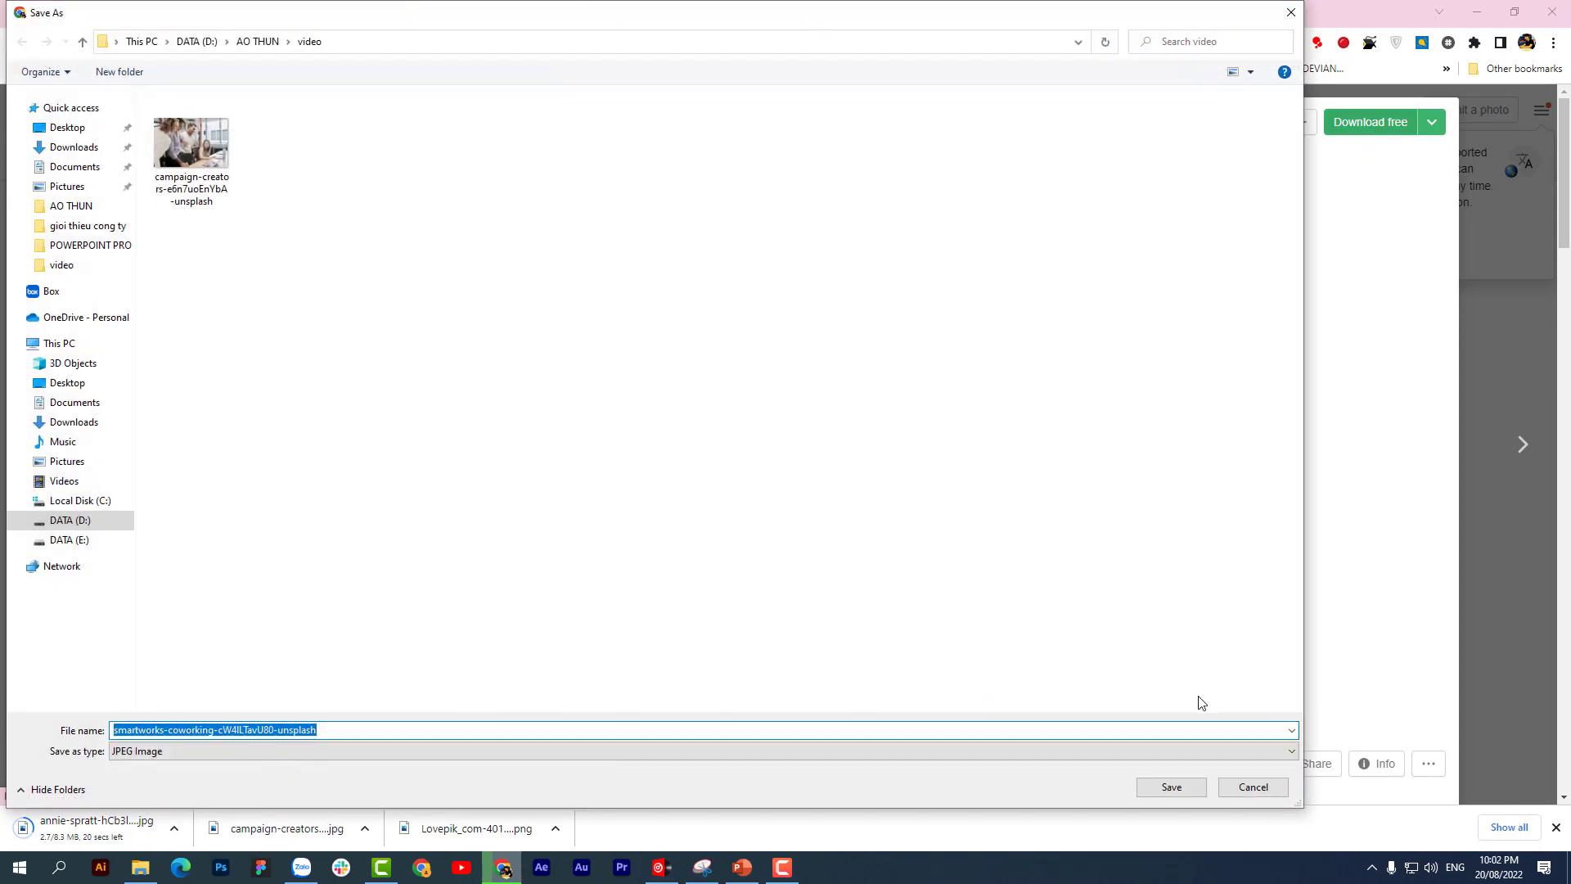
click(1177, 788)
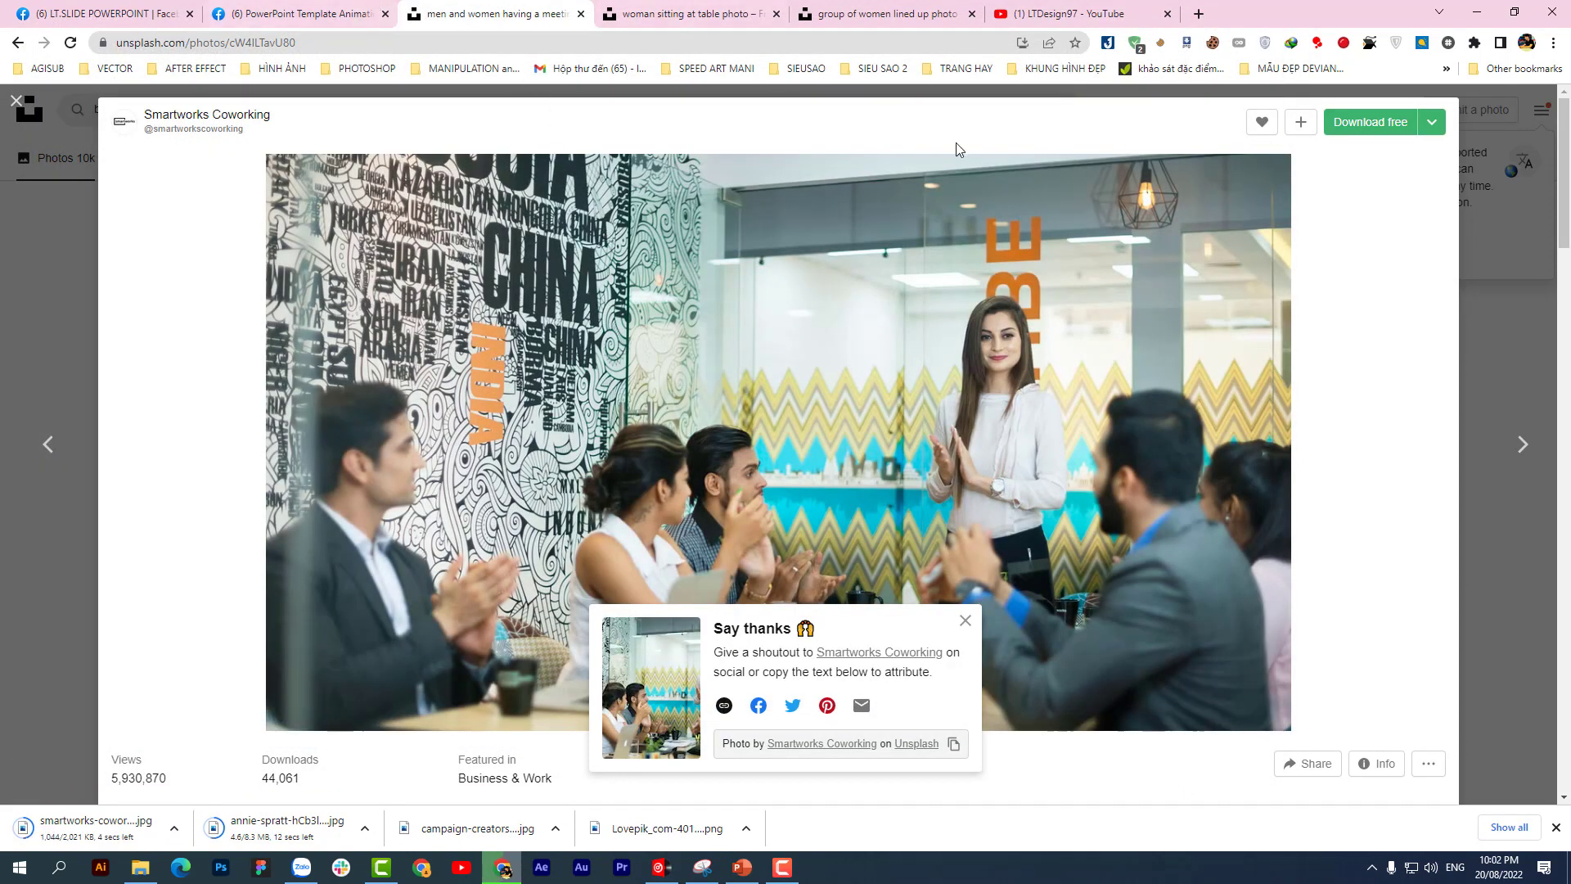
- Download the upward skyscraper photo and return to PowerPoint
click(1500, 204)
scroll(805, 327, down, 5)
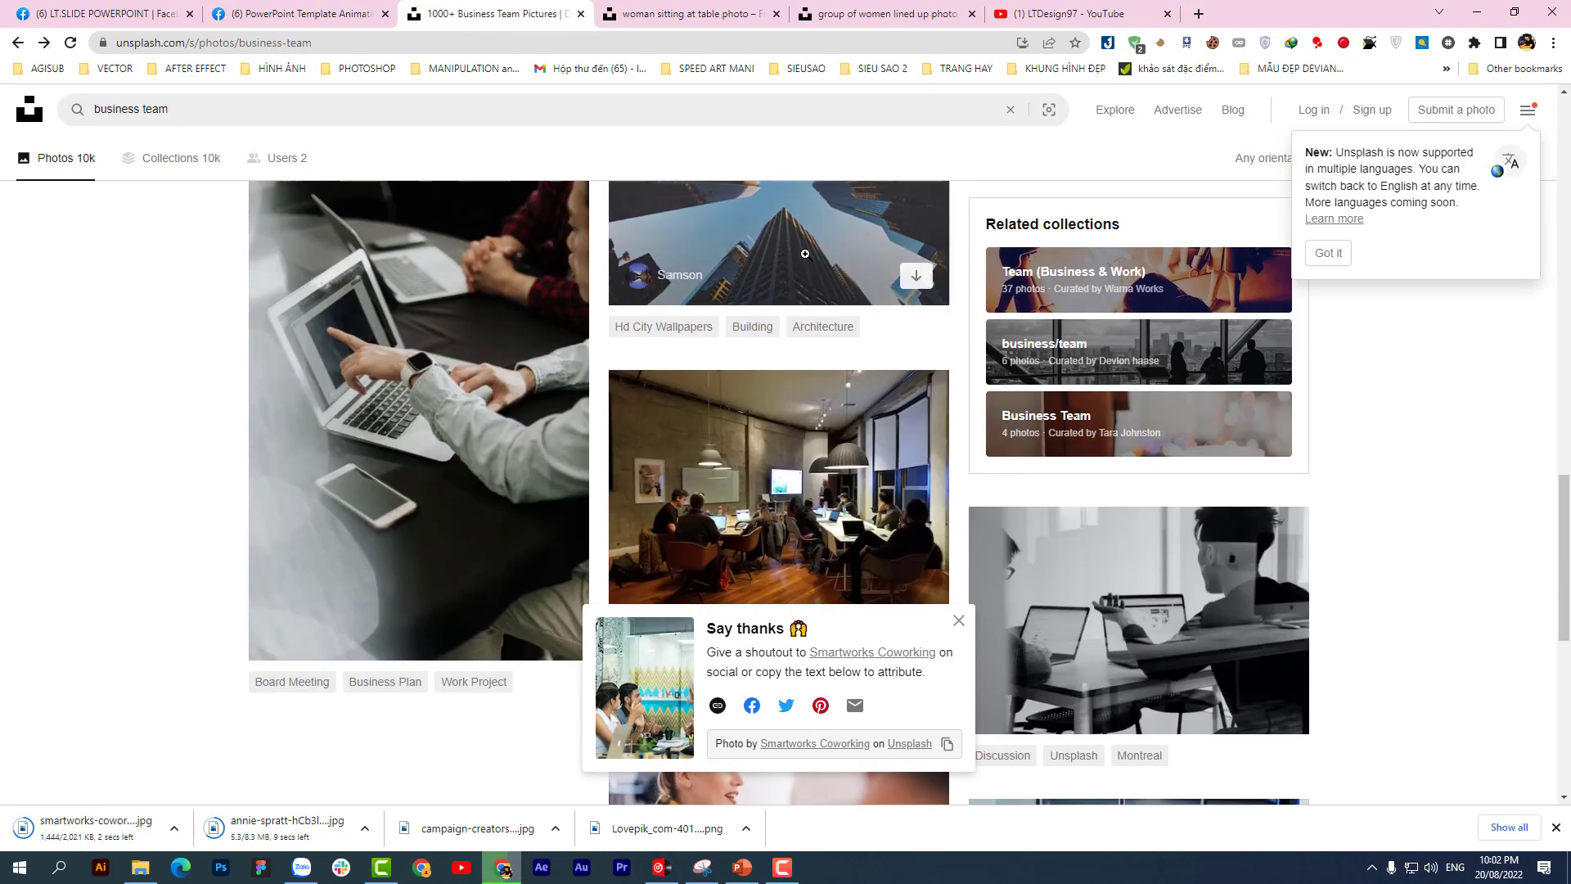
click(805, 254)
click(1402, 127)
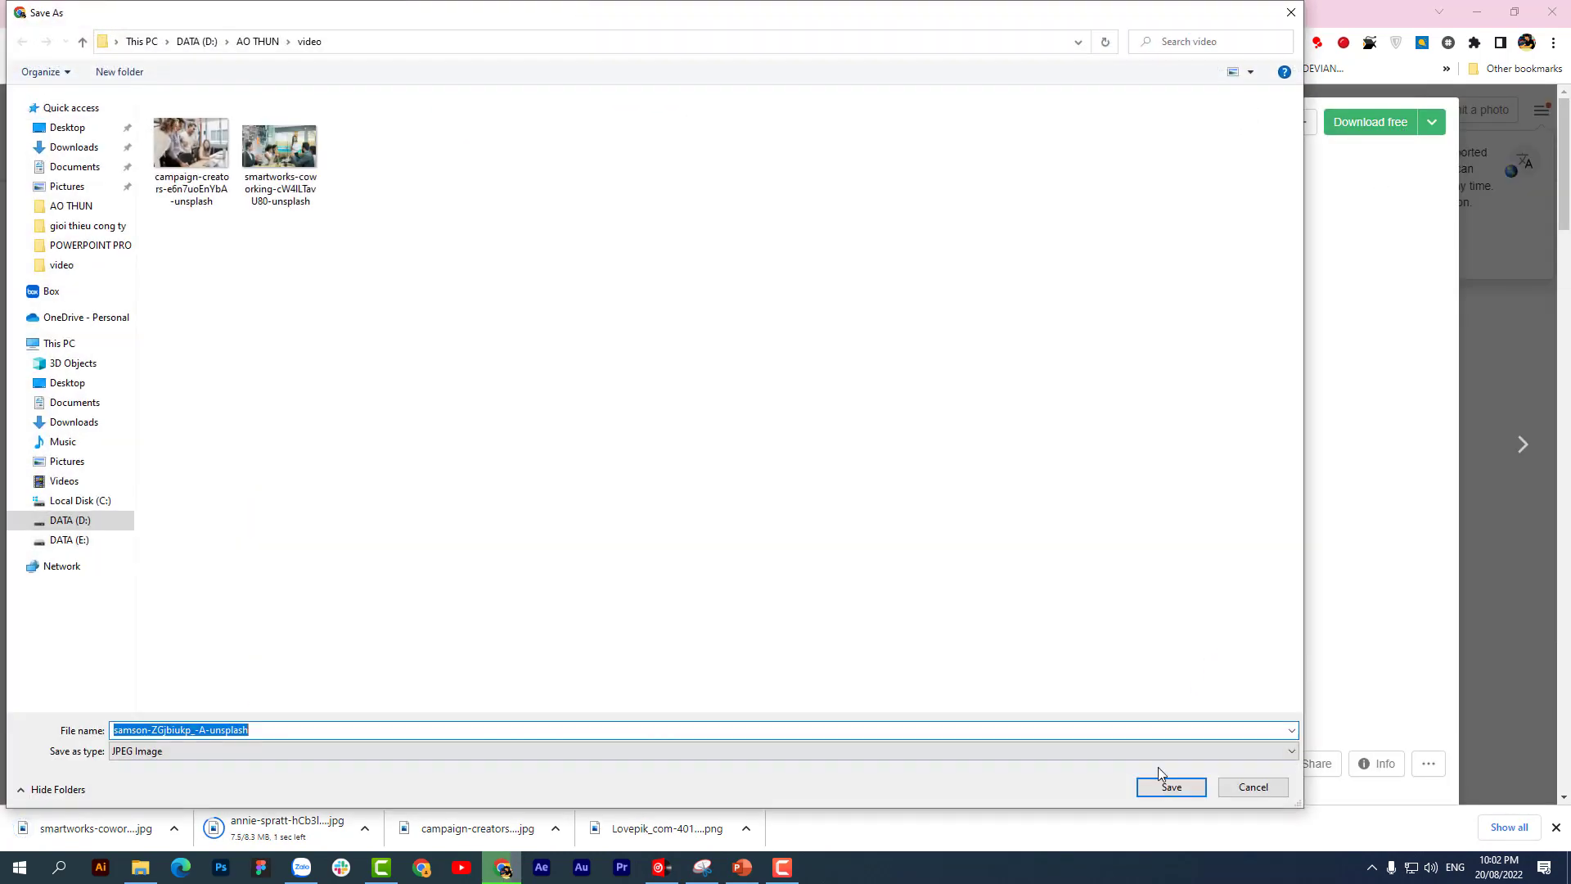
click(1161, 784)
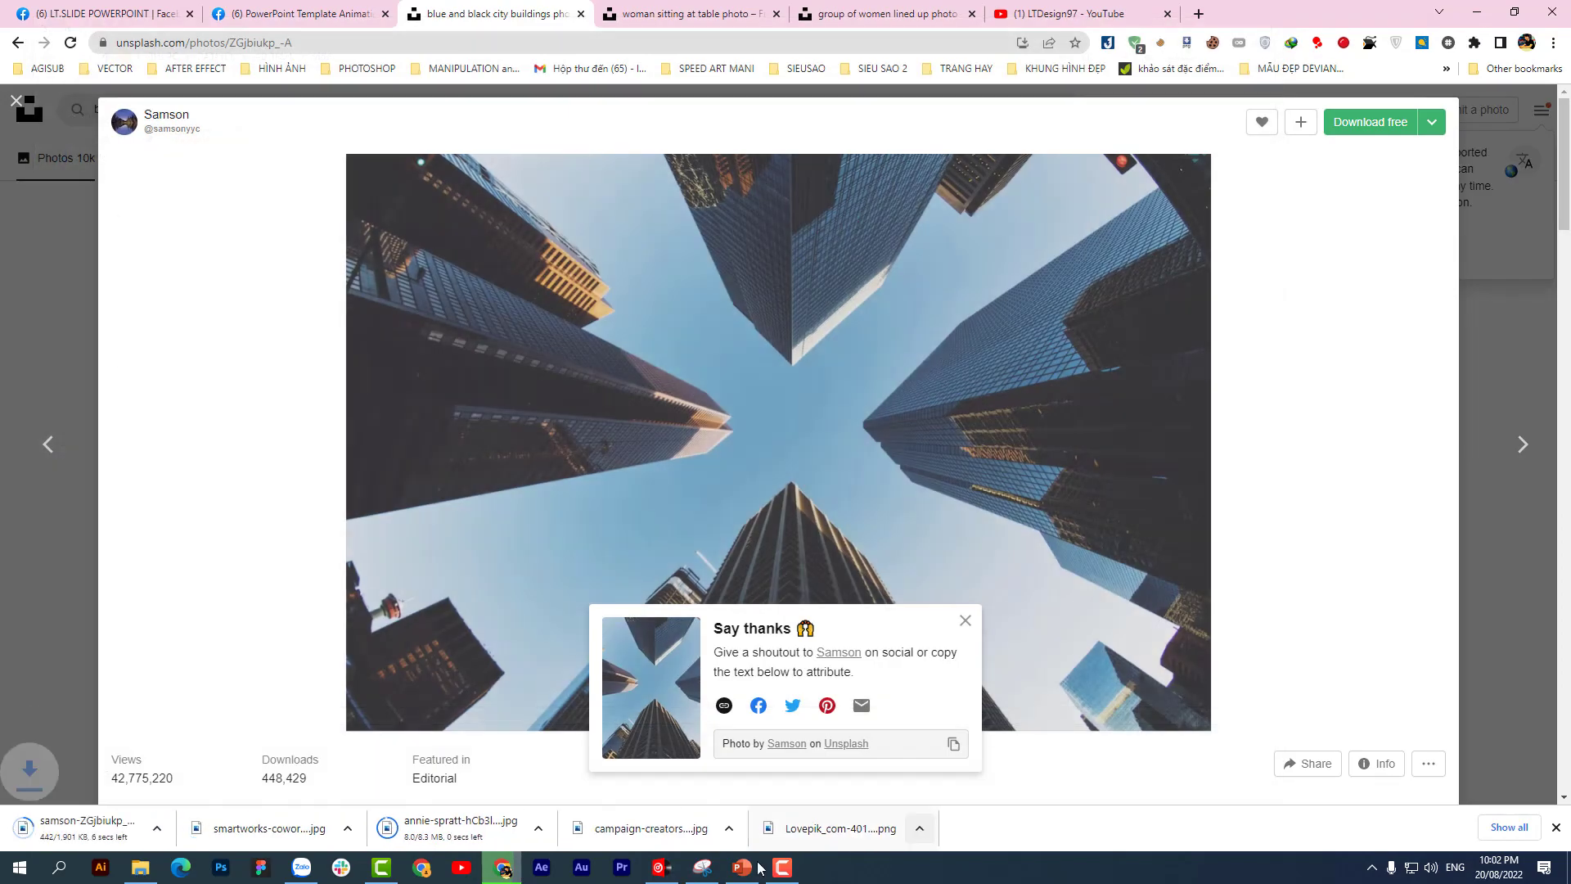
click(743, 867)
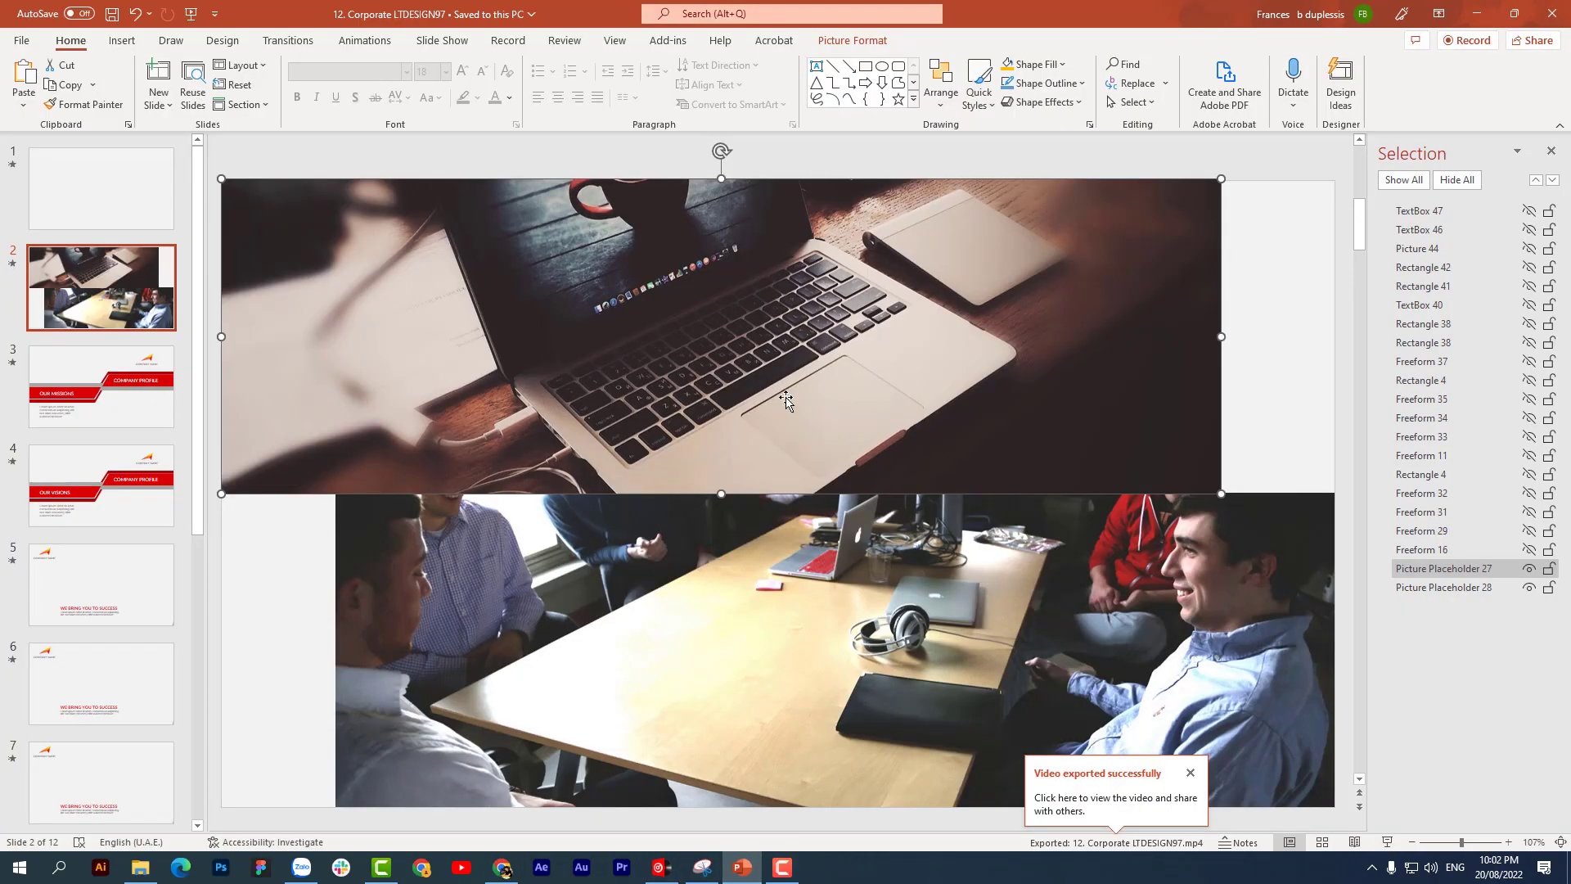
- Replace slide 2's top laptop photo with the downloaded team-meeting photo
right_click(910, 326)
mouse_move(975, 464)
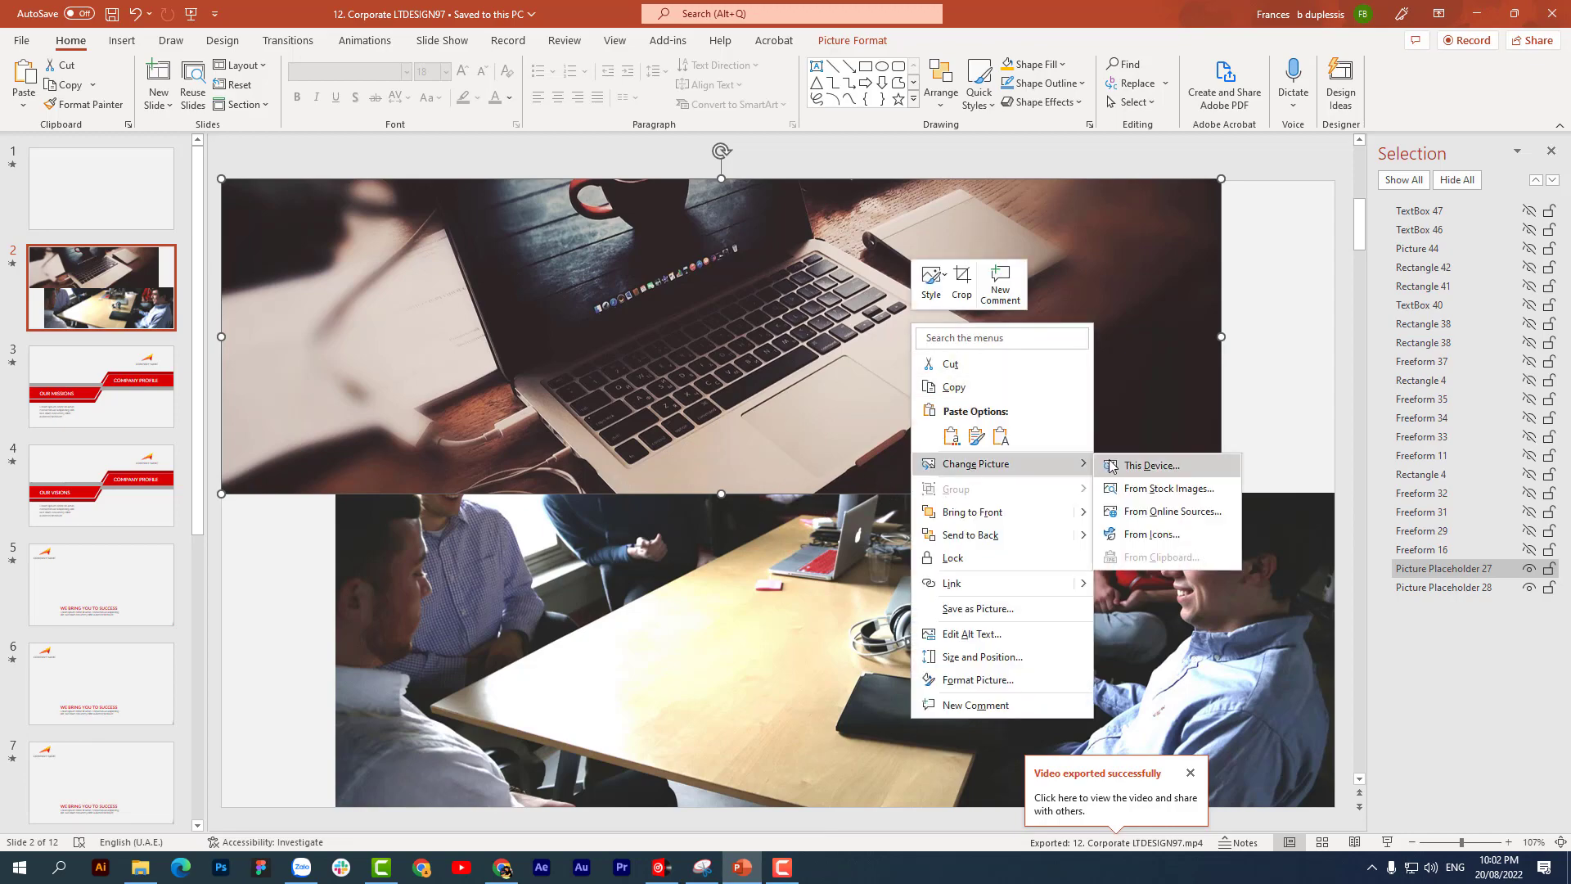
click(1110, 464)
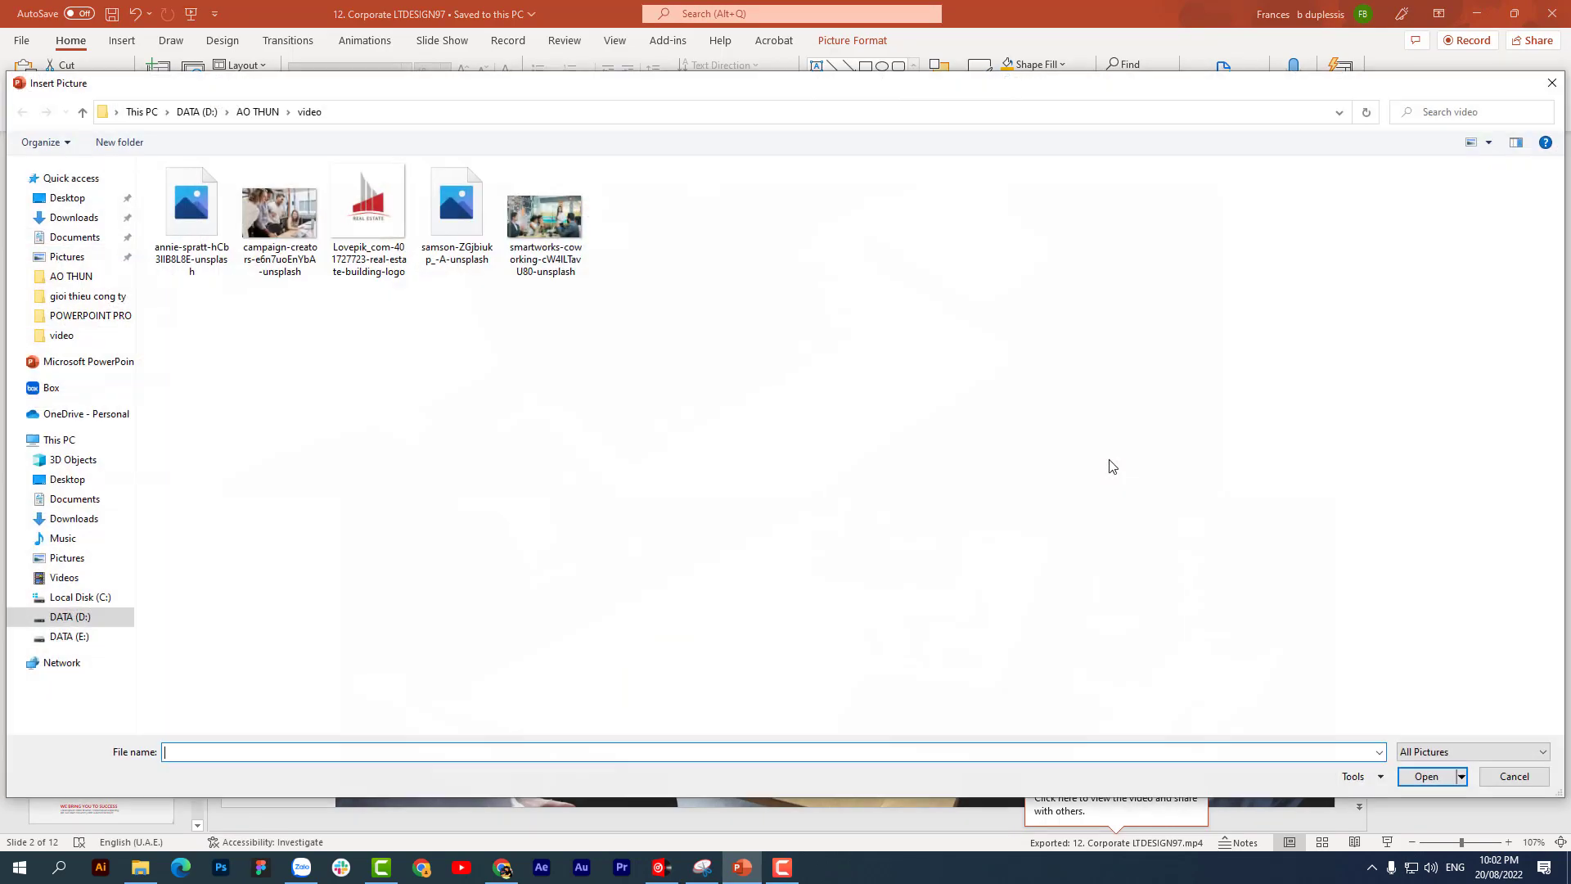
double_click(215, 212)
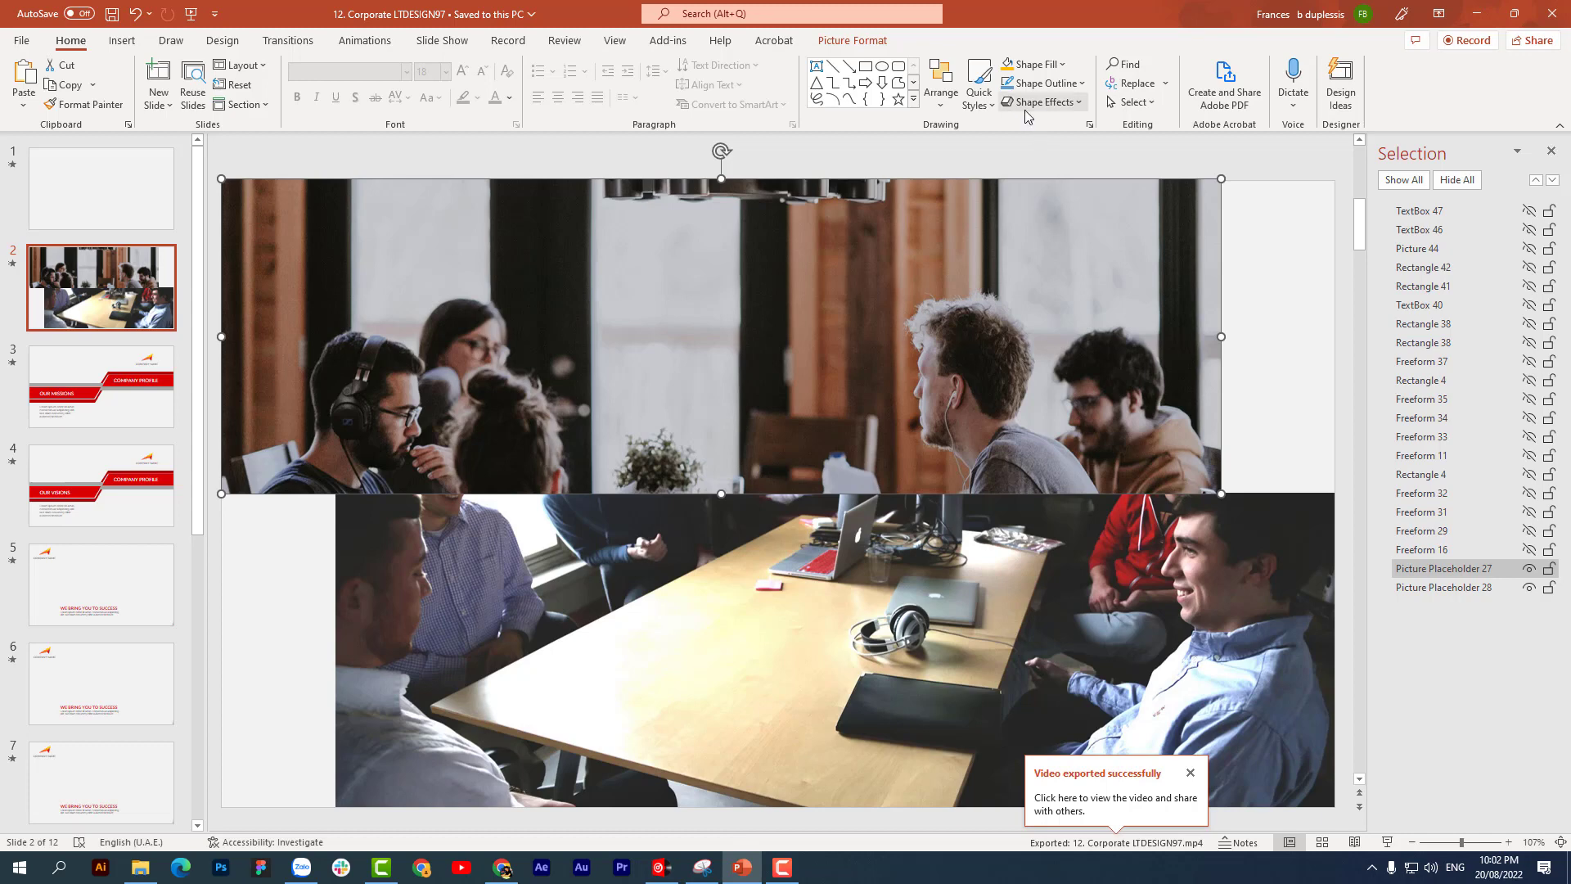
- Crop the meeting photo to fill its frame and reposition it so the people are framed
click(851, 41)
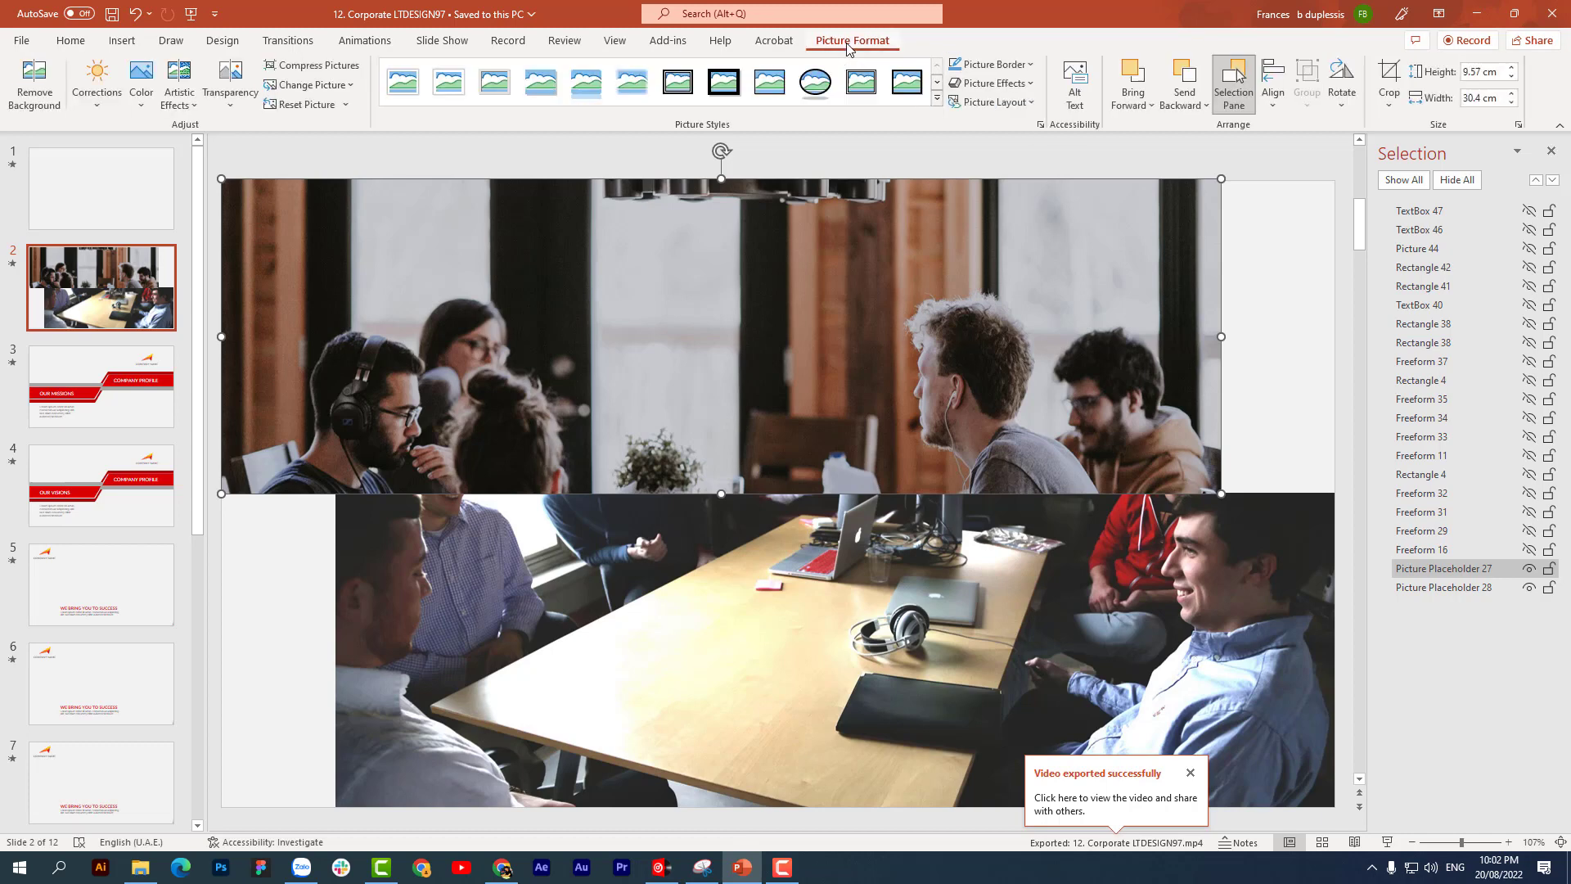
click(1391, 105)
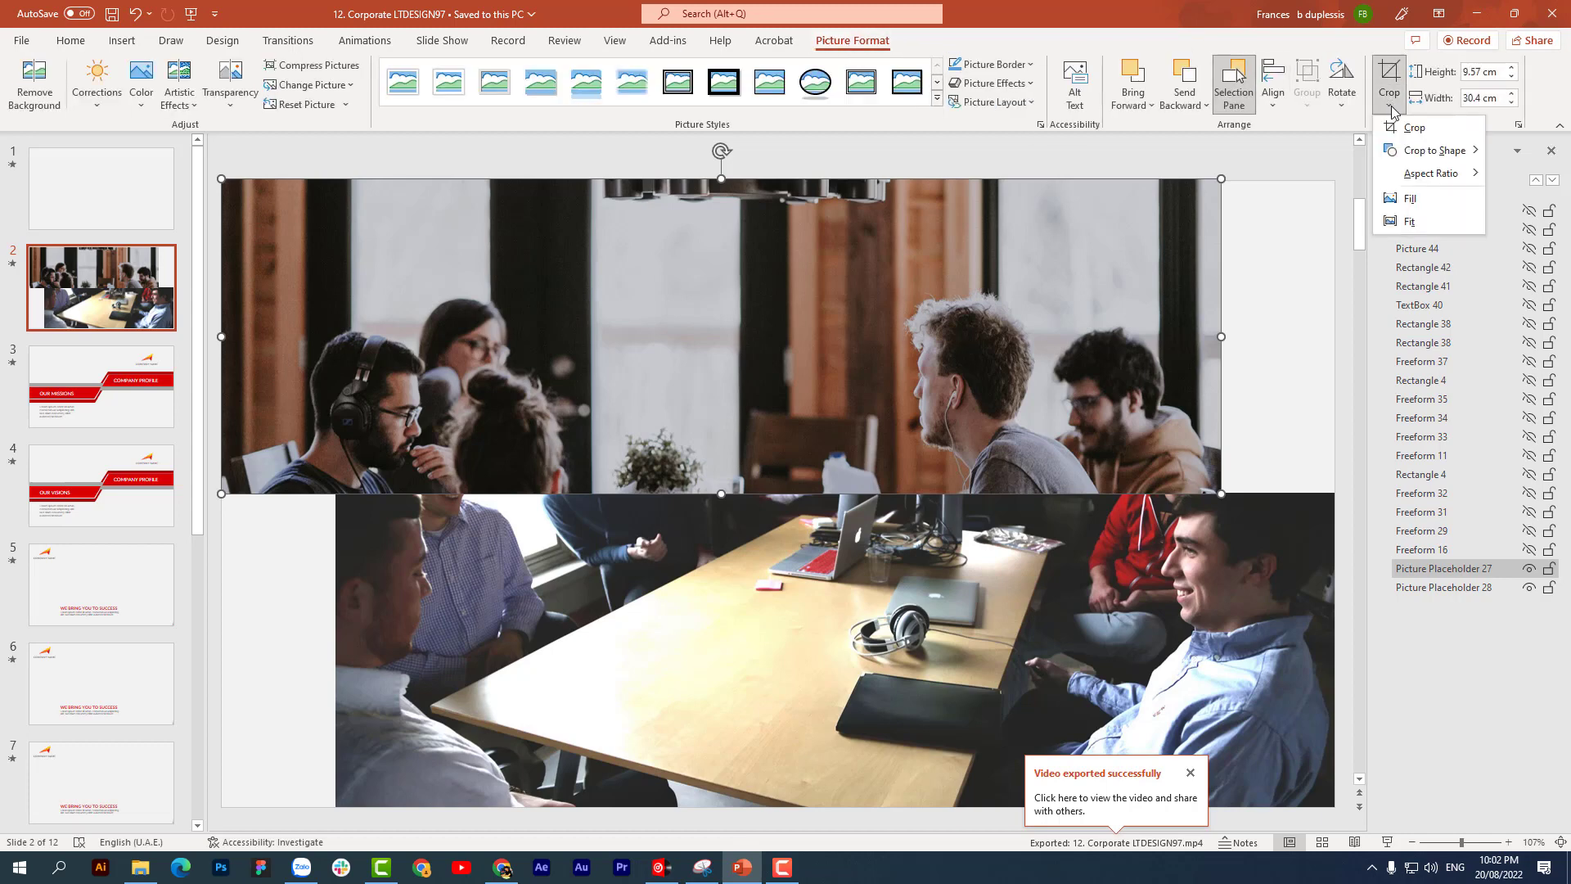
click(1410, 199)
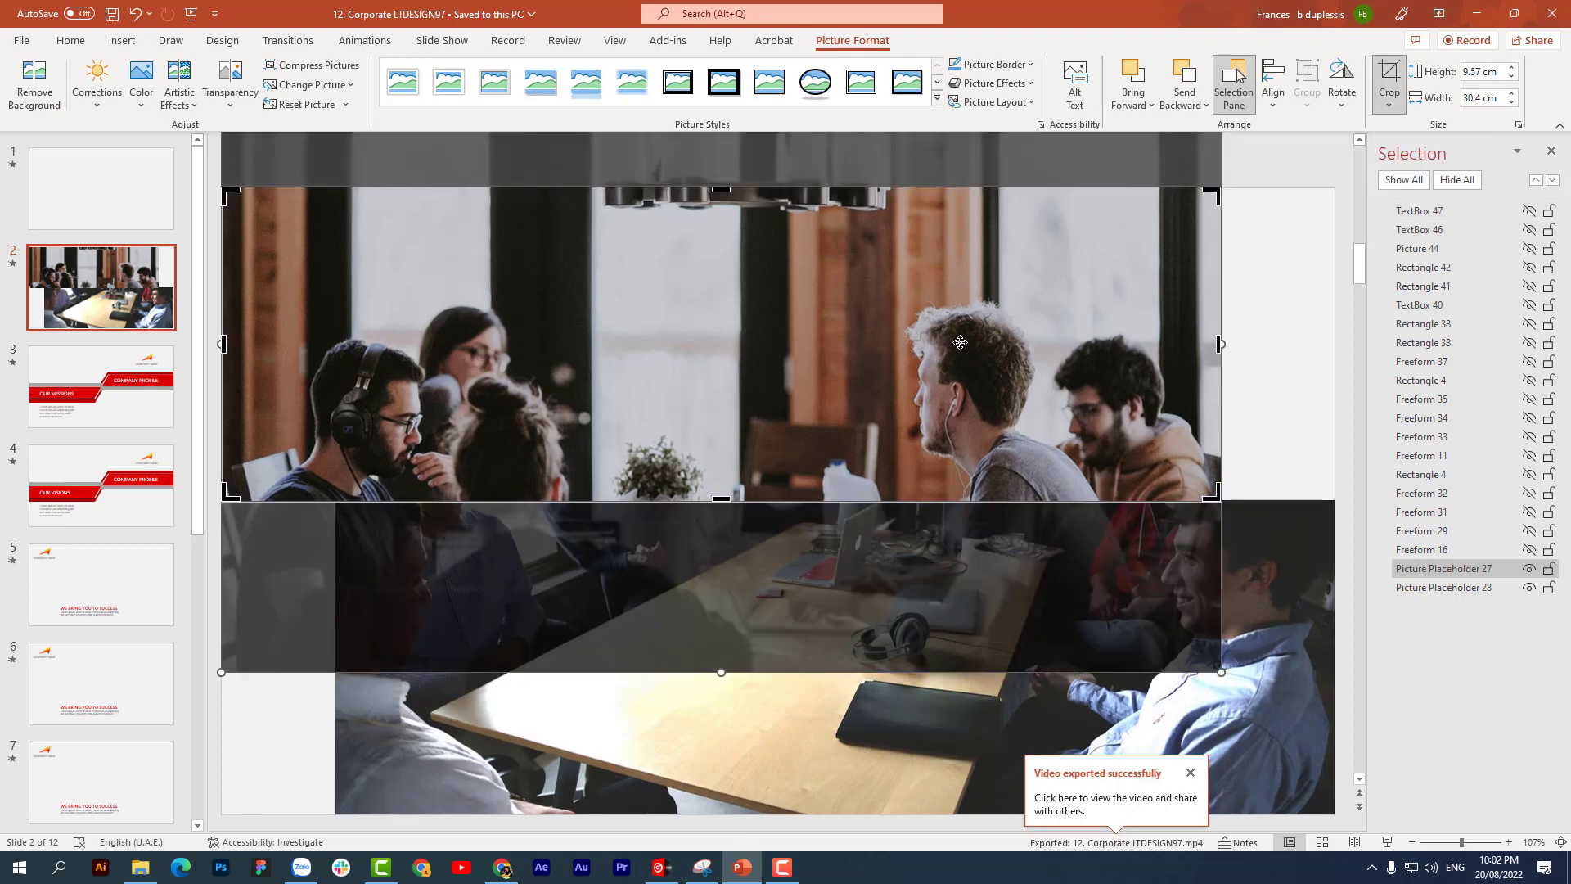
mouse_move(960, 342)
mouse_down()
mouse_move(952, 237)
mouse_move(943, 318)
mouse_move(960, 337)
mouse_up()
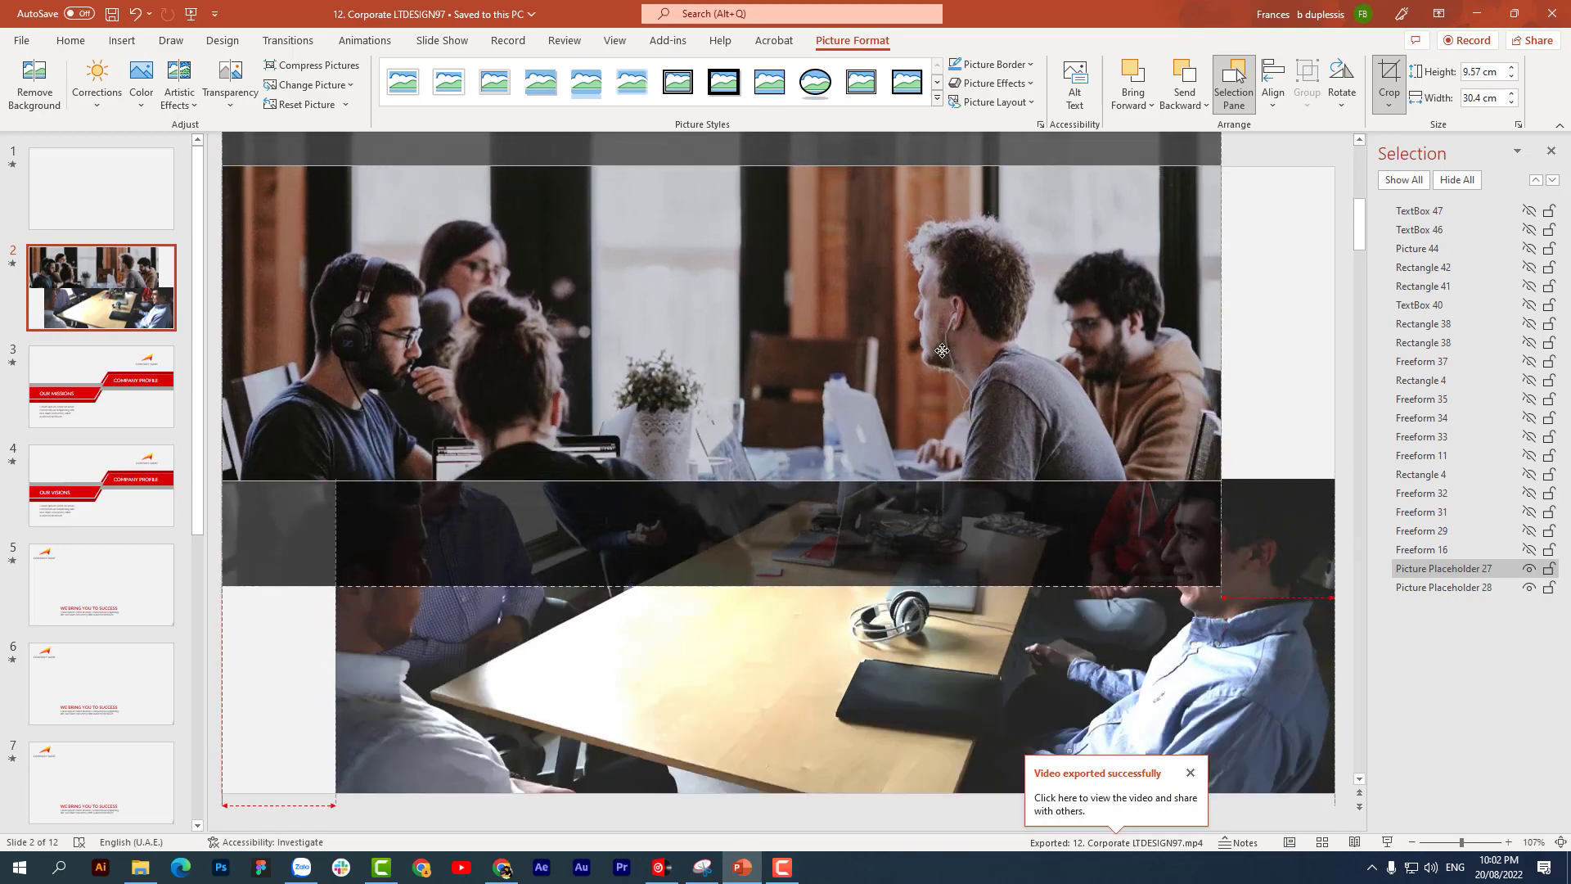
drag(959, 336, 911, 378)
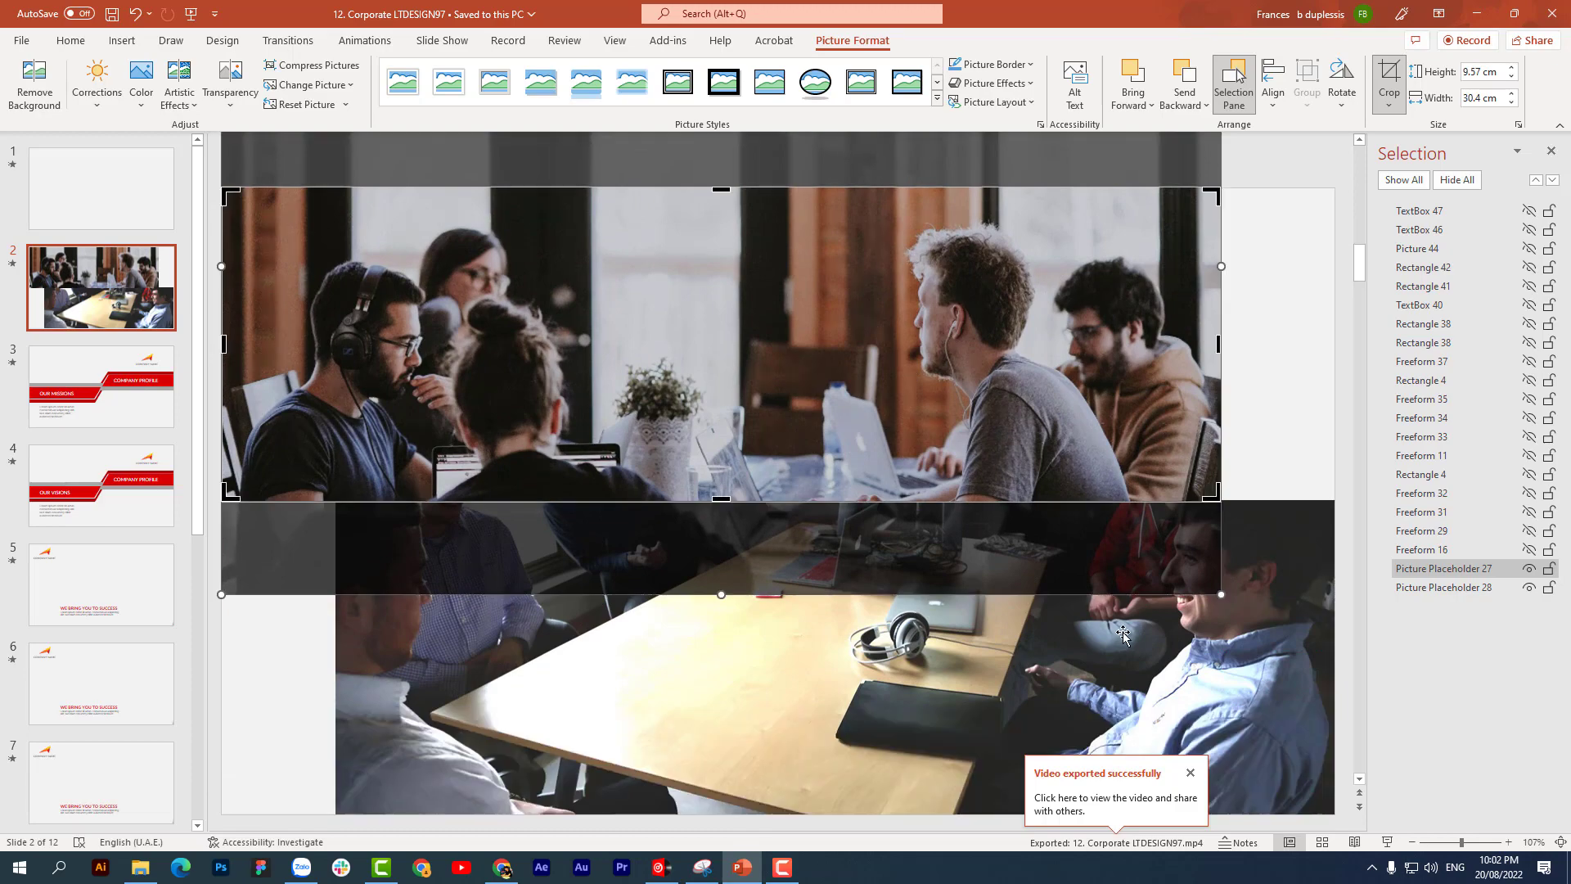
click(758, 545)
click(758, 545)
- Replace the lower photo on slide 2 with the skyscraper image from file
right_click(758, 545)
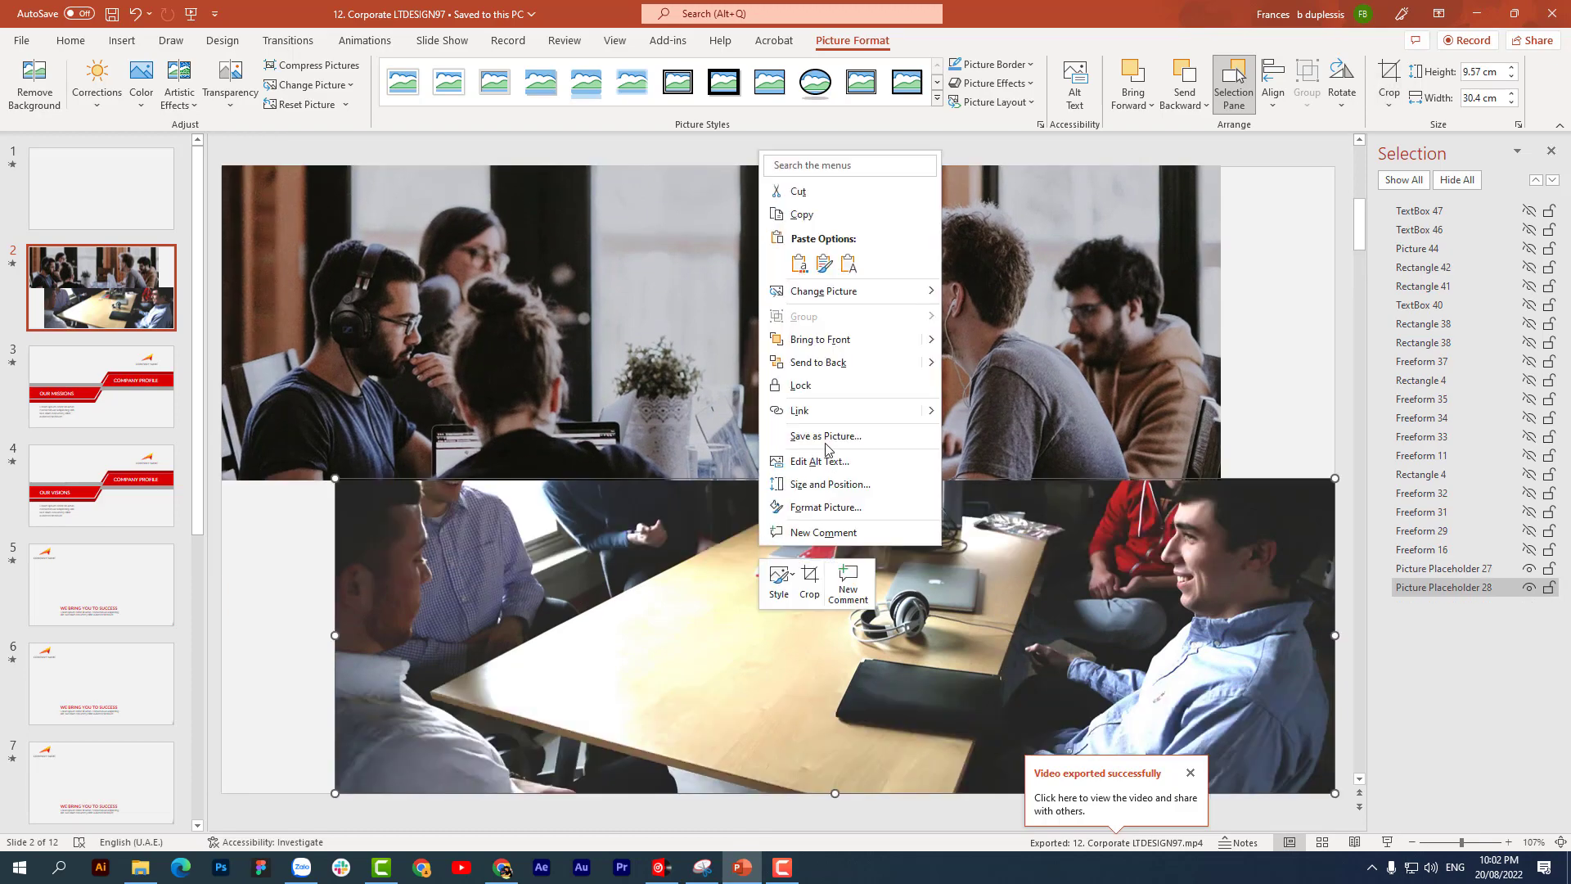
click(989, 292)
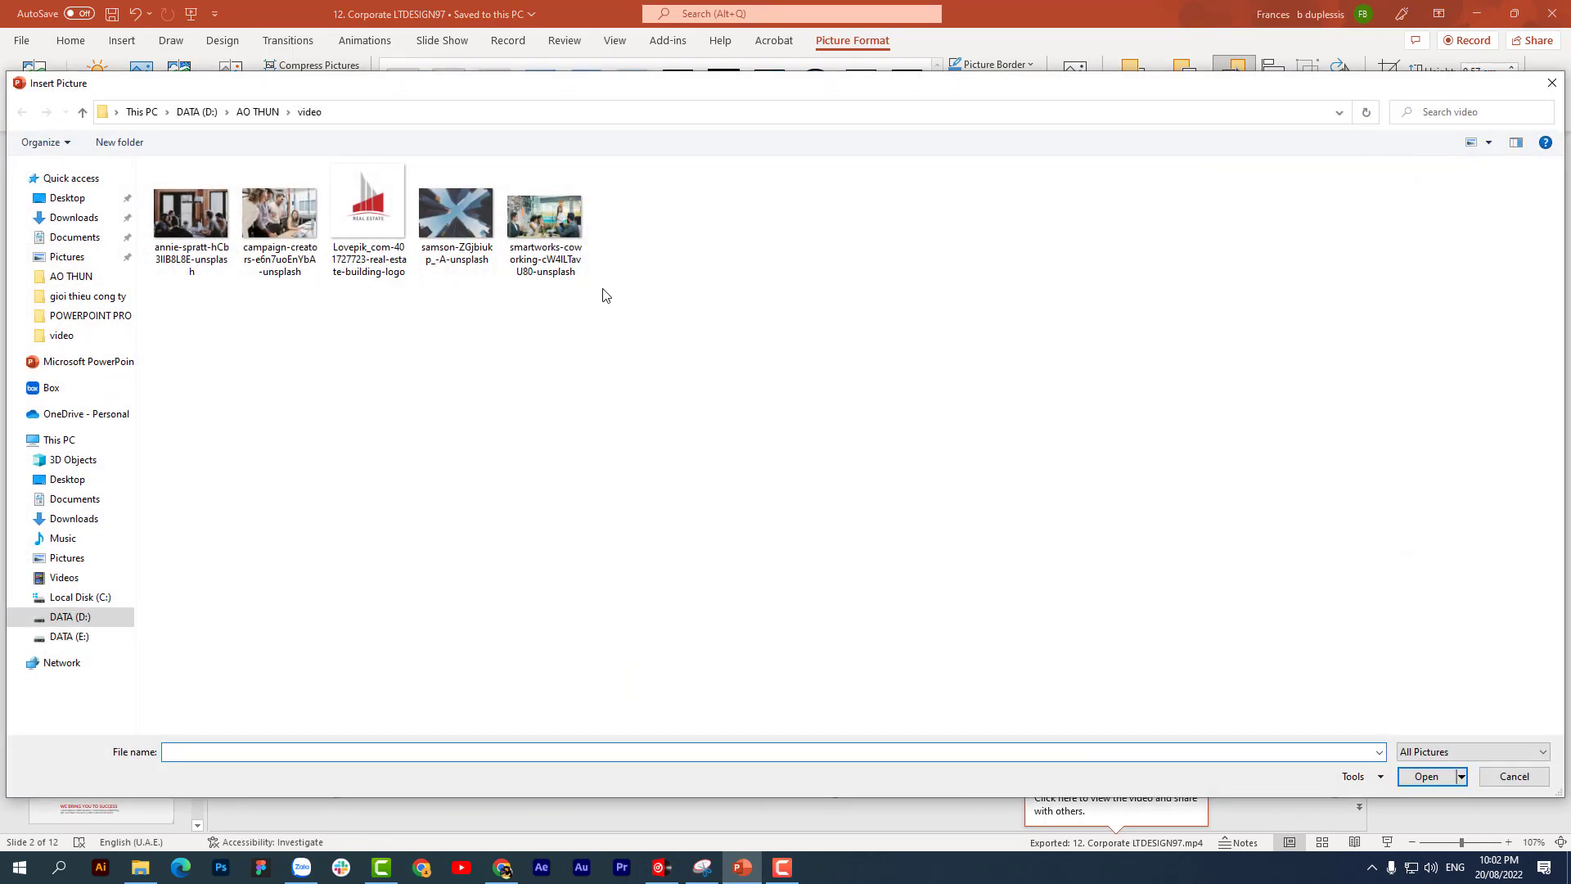
click(548, 214)
double_click(483, 220)
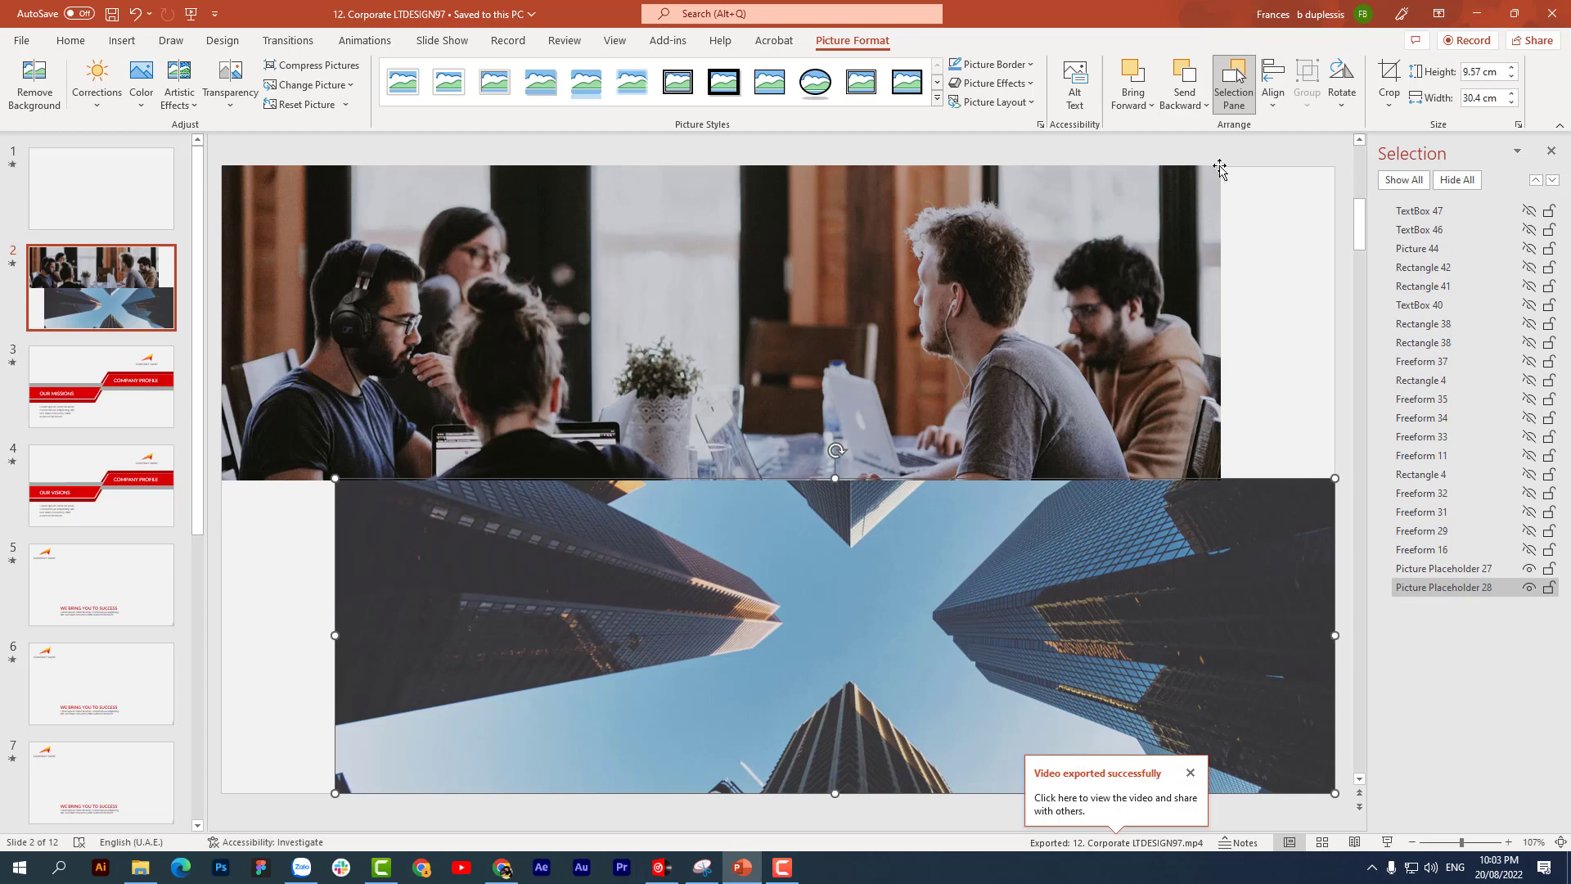
- Crop the skyscraper photo to fill its frame
click(1389, 100)
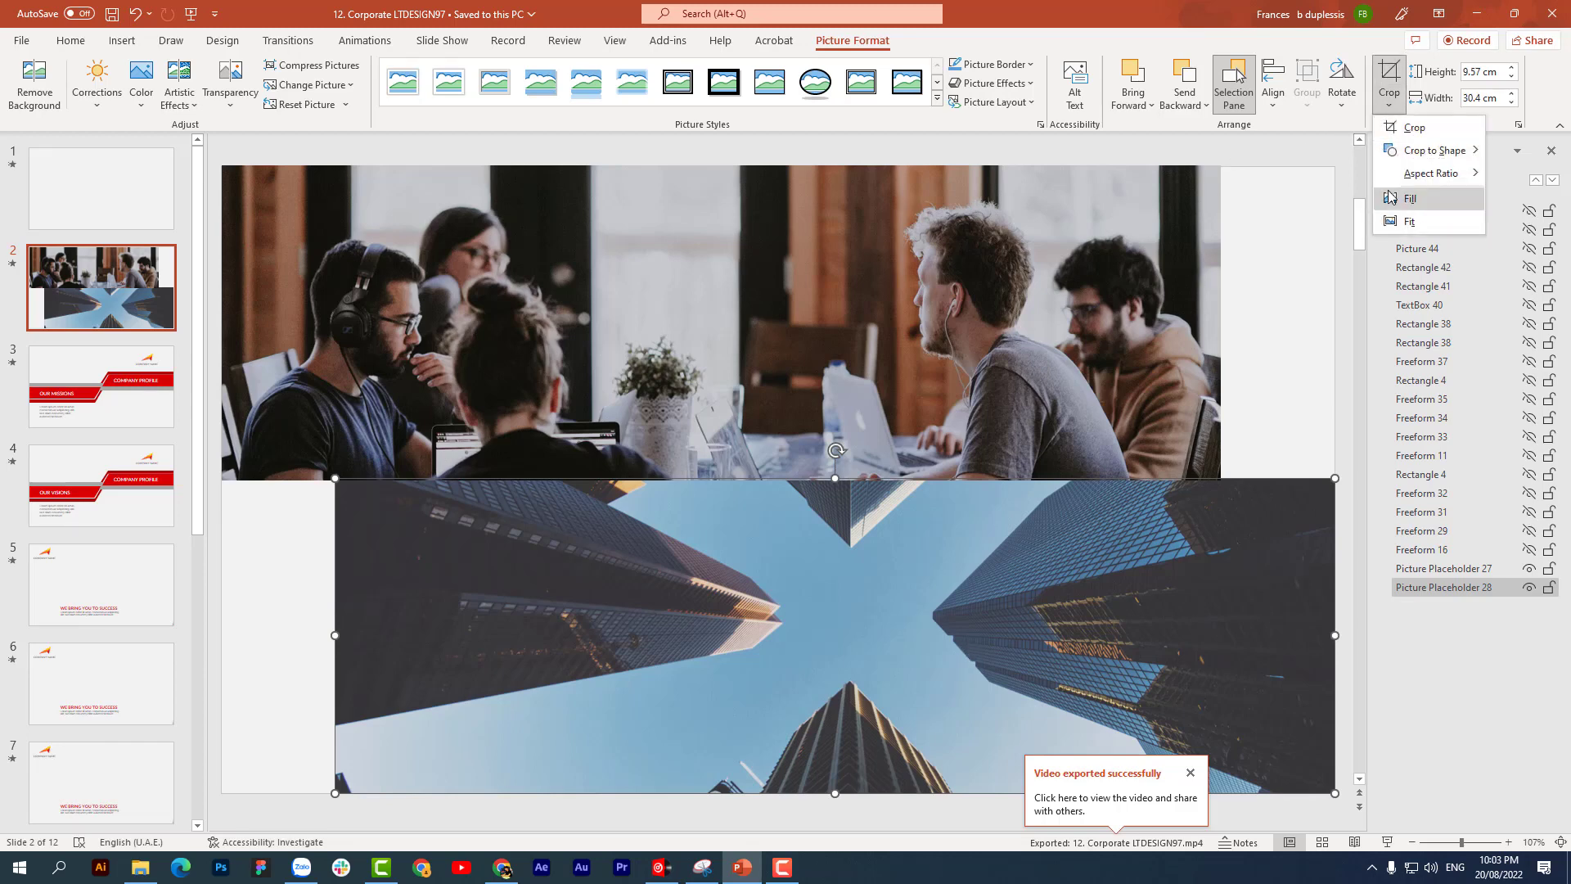
click(1433, 199)
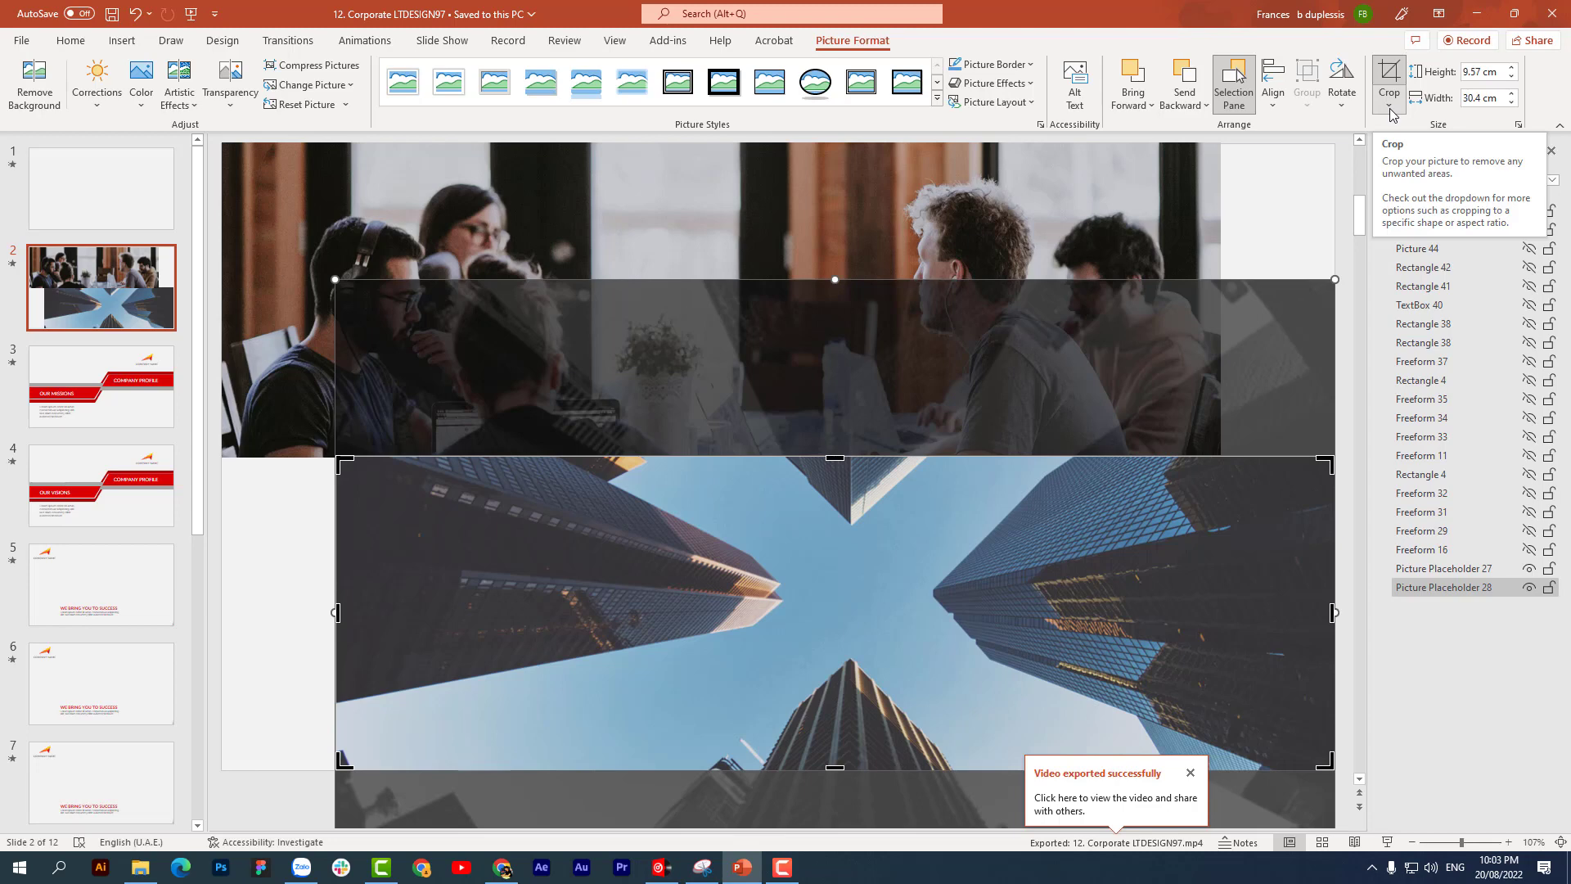
click(1389, 114)
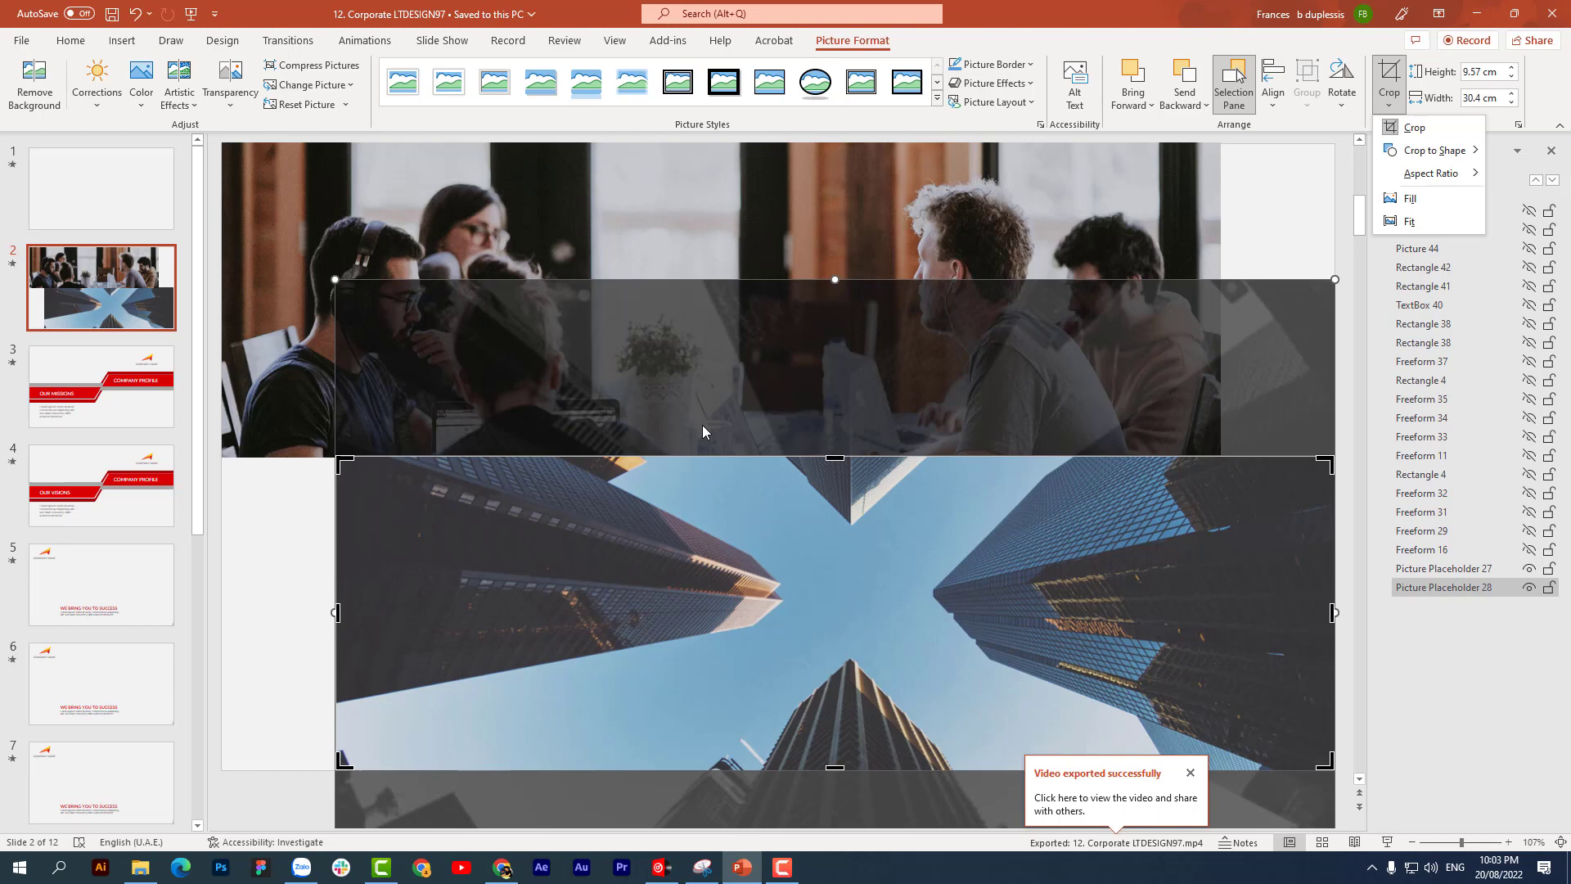
click(1257, 243)
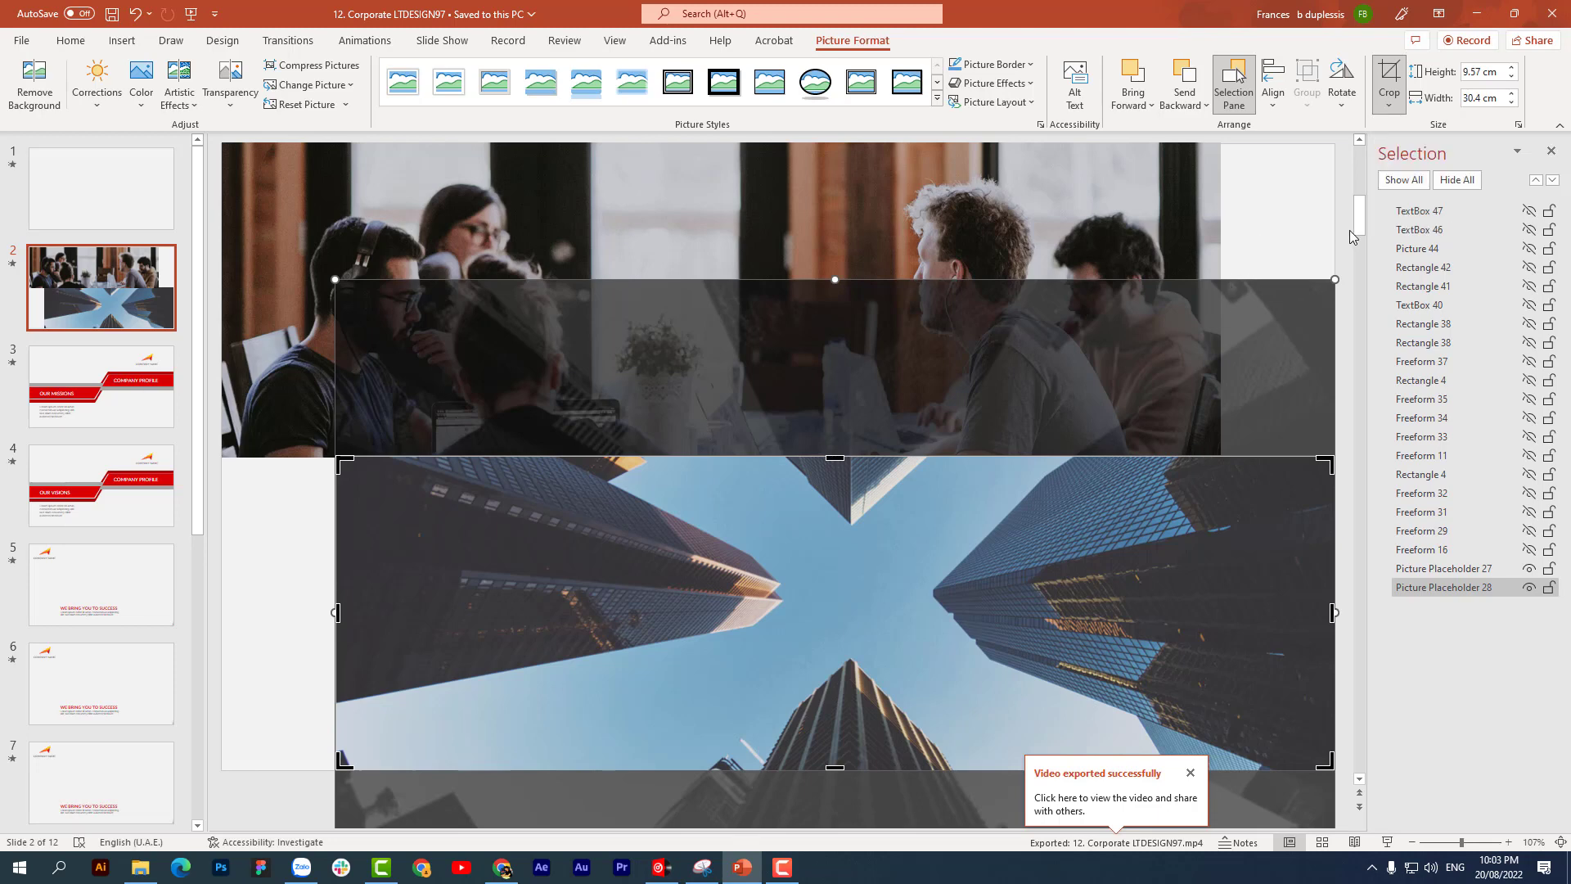
- Show all slide 2 layers, then select the Lorem ipsum text and check its font
click(1412, 186)
click(913, 225)
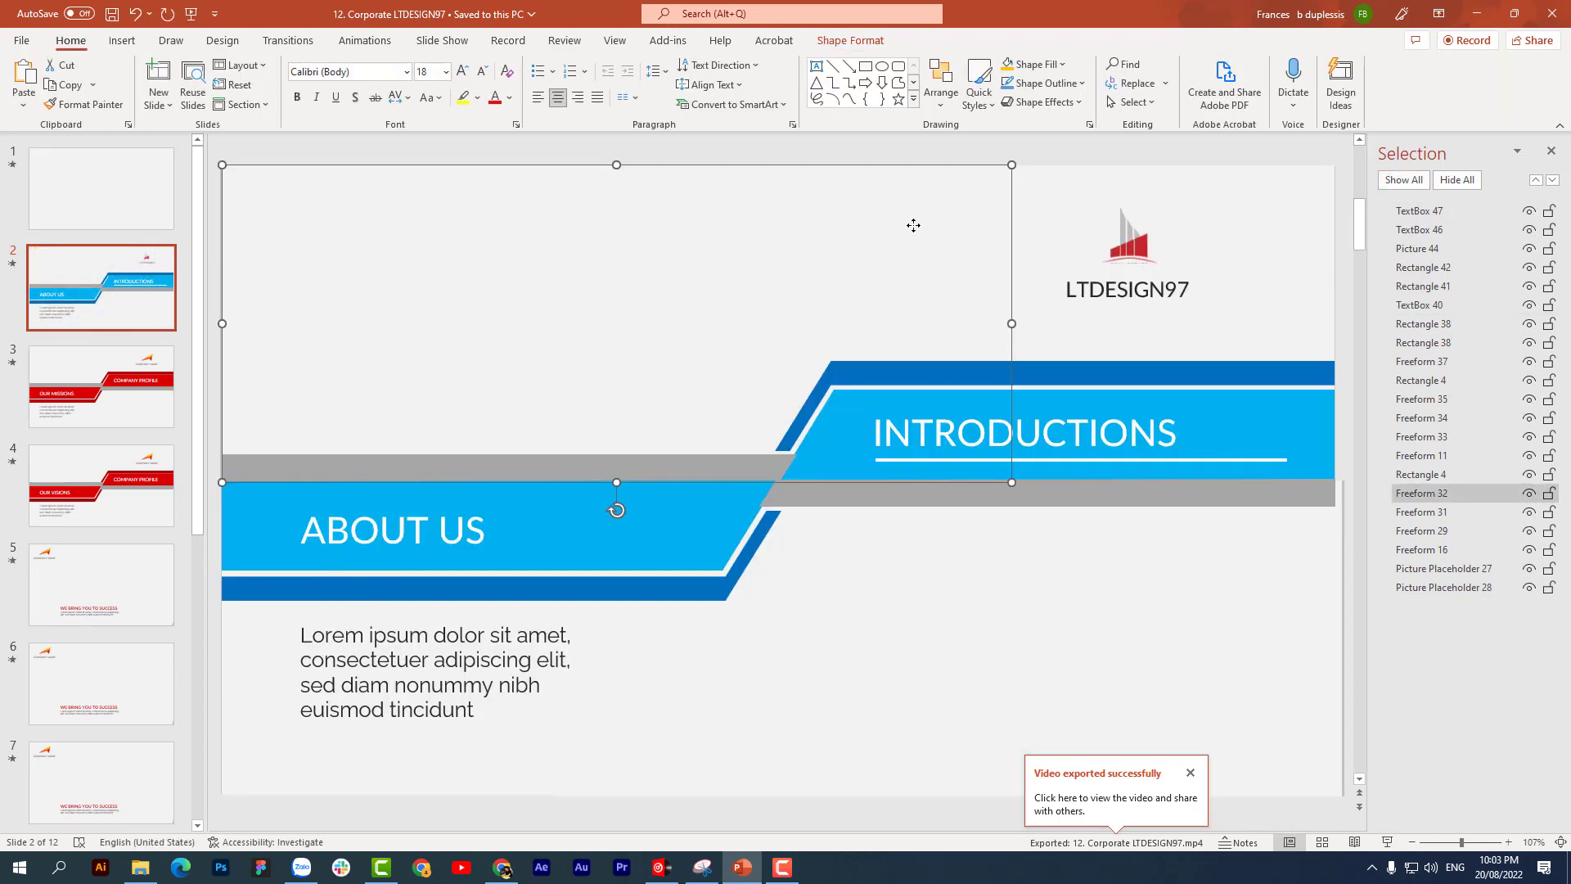
click(406, 684)
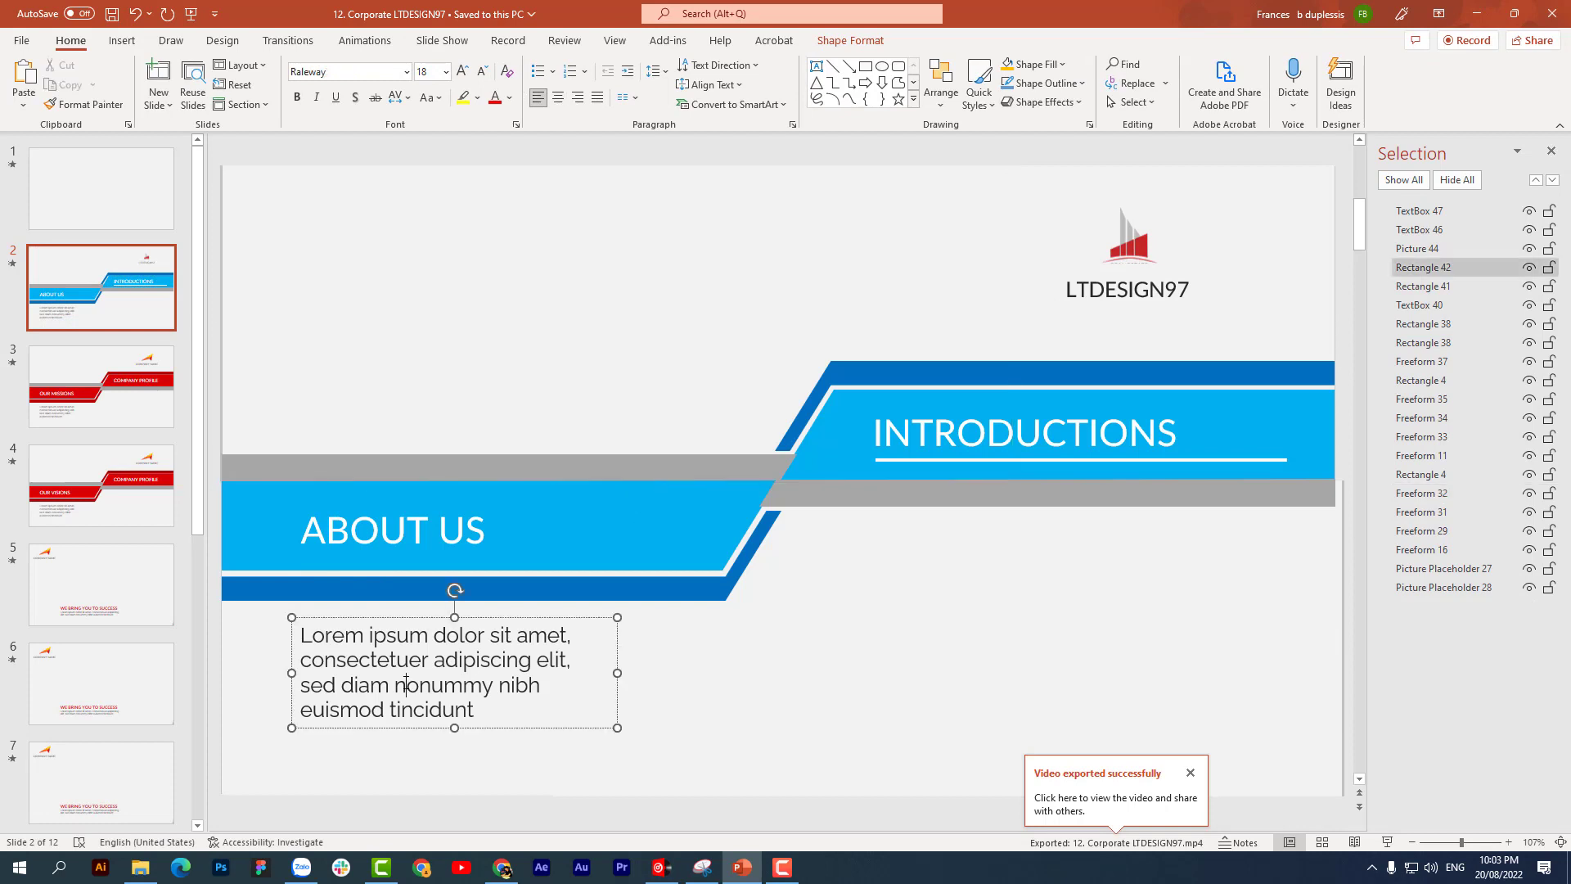
triple_click(469, 696)
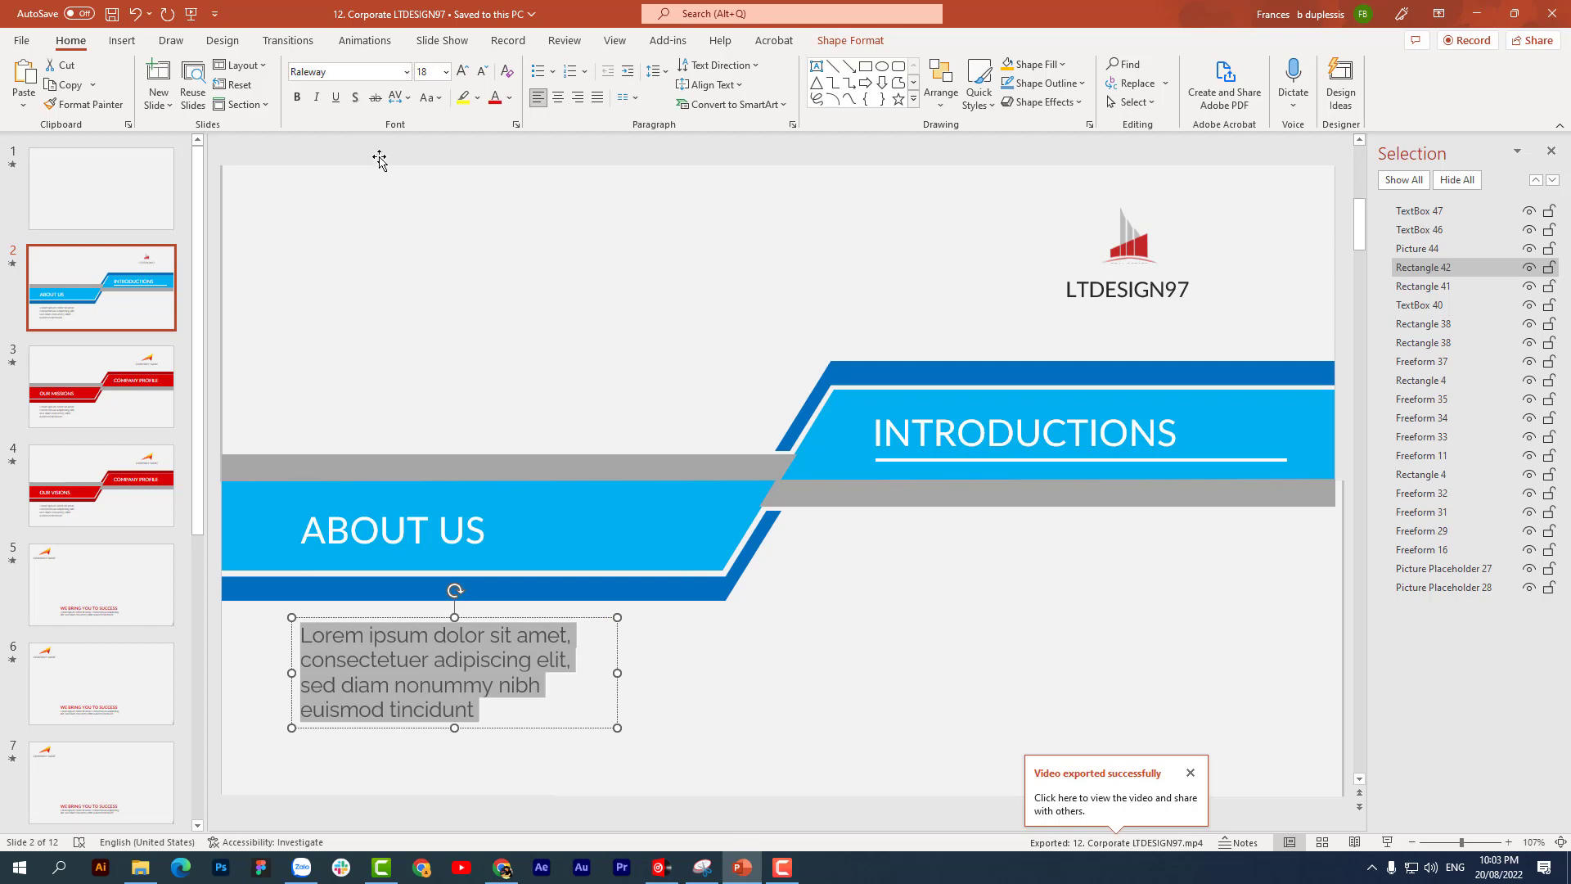
click(405, 72)
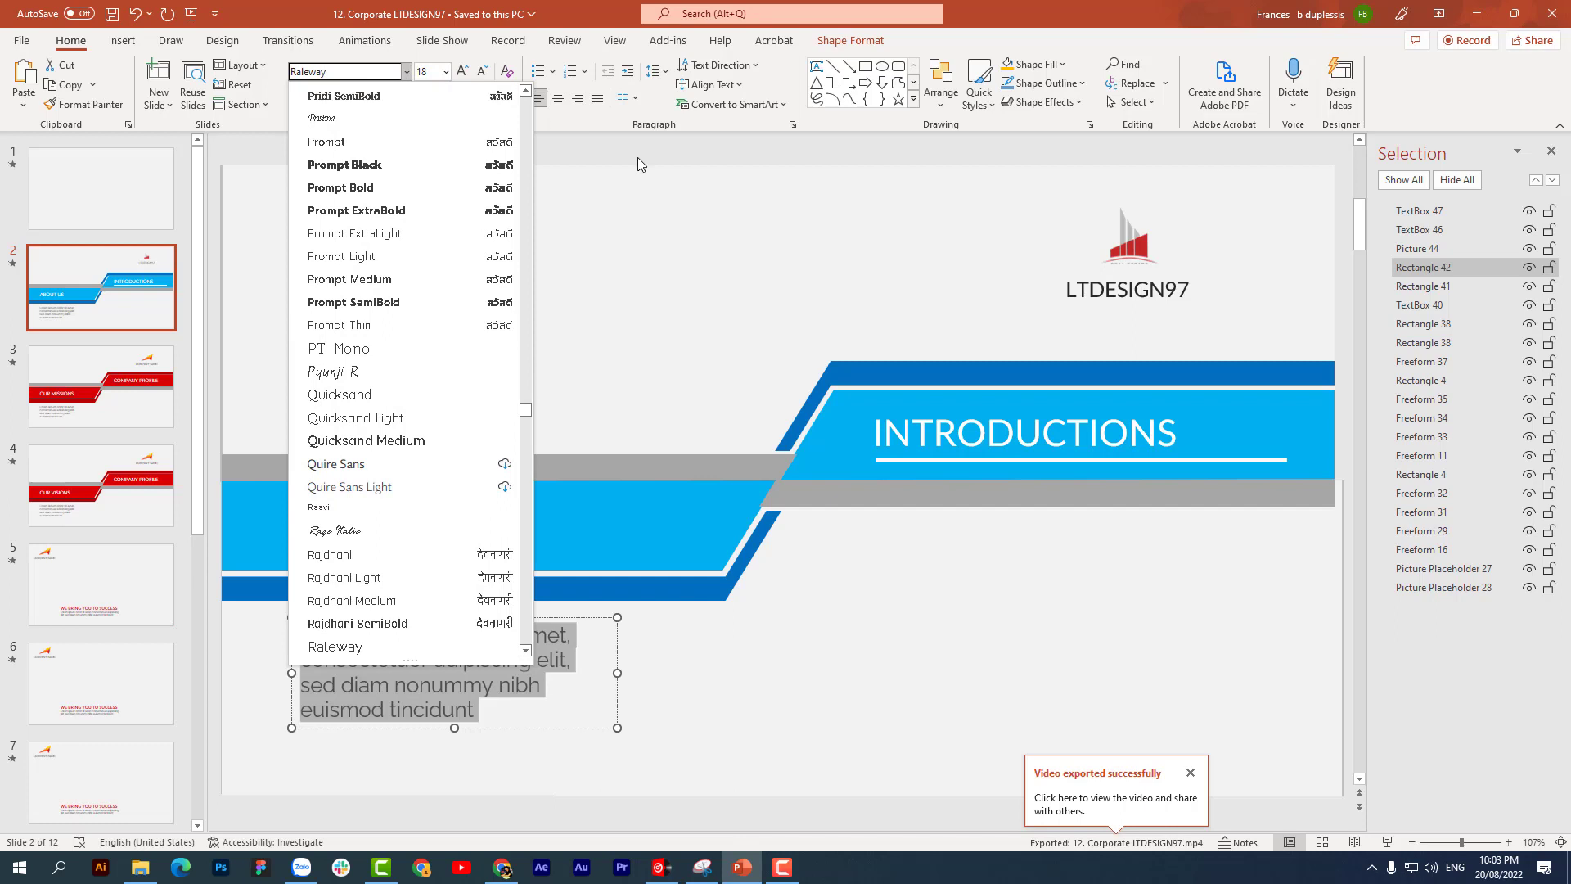
click(387, 228)
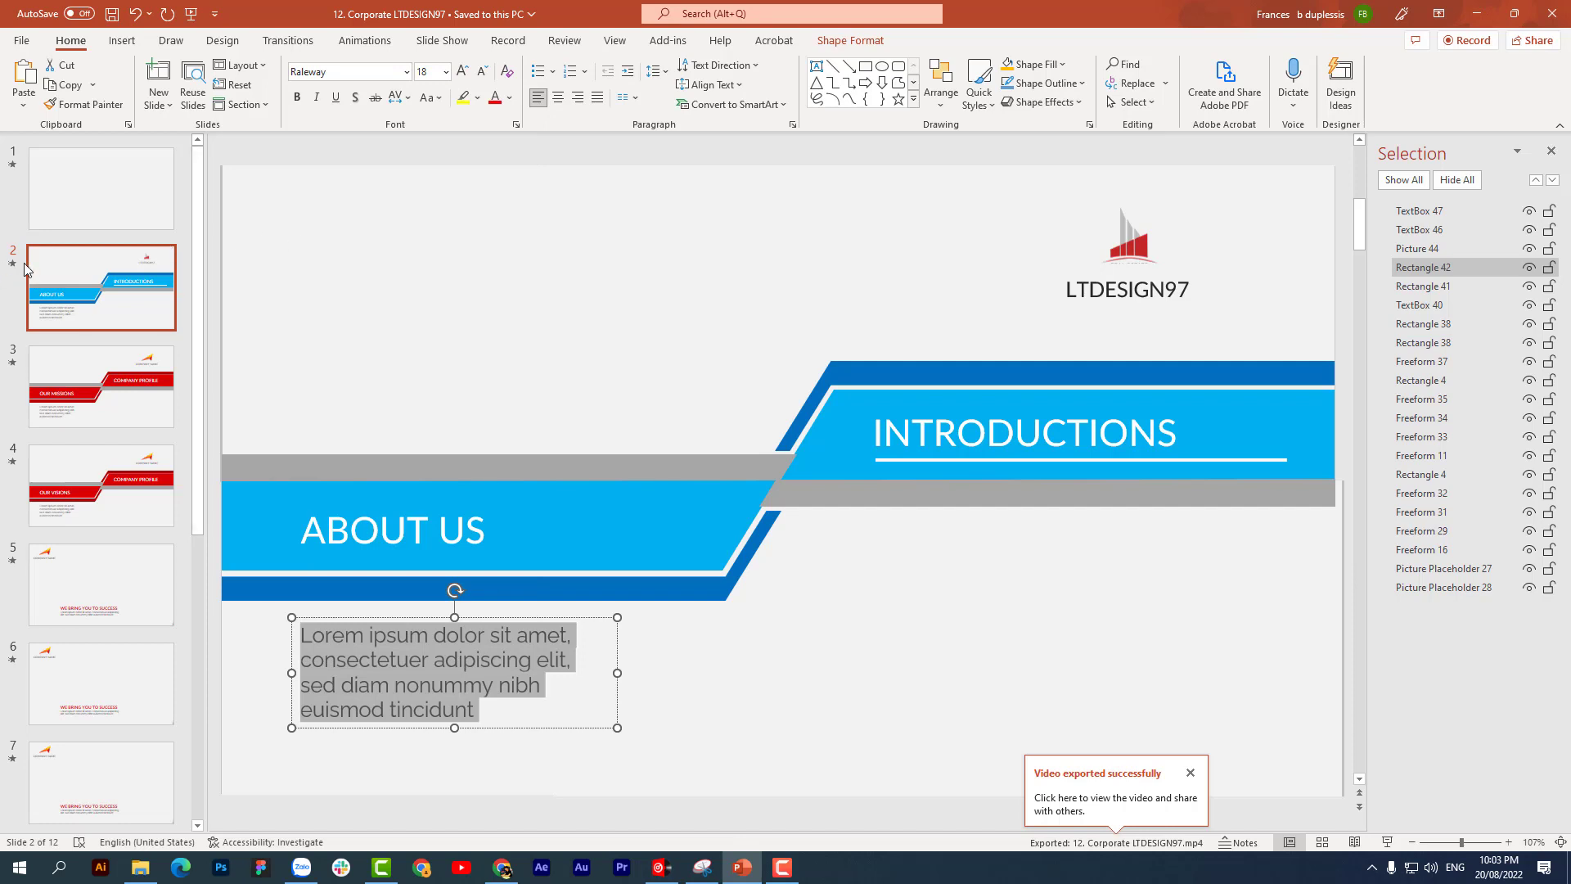
click(12, 265)
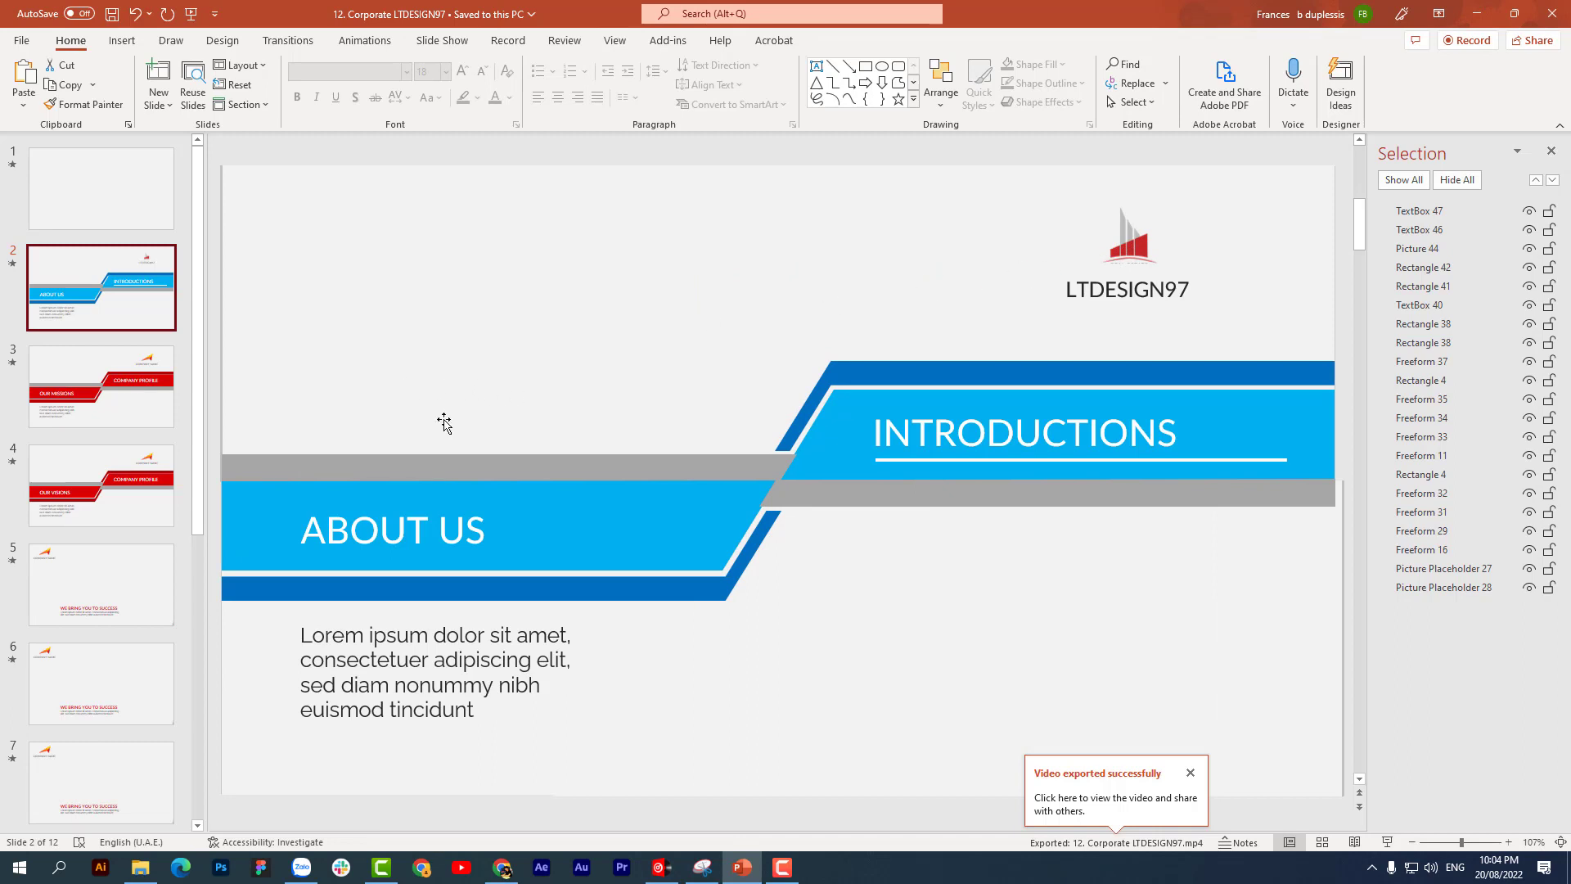
- Step through slides 3 and 4 to slide 5 and replay its transition
click(123, 396)
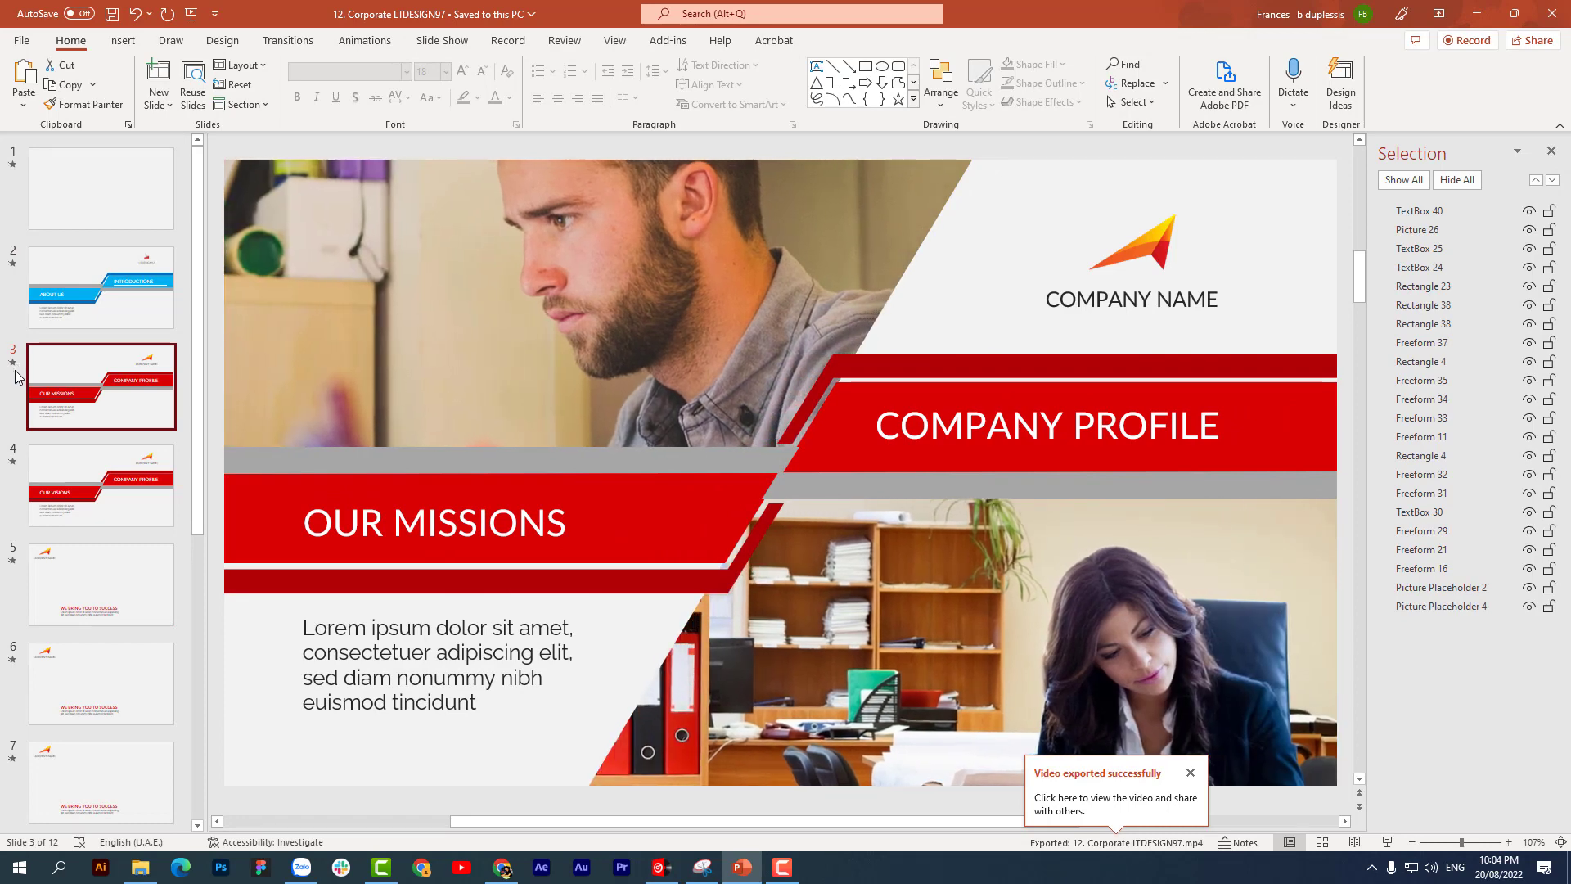
click(16, 467)
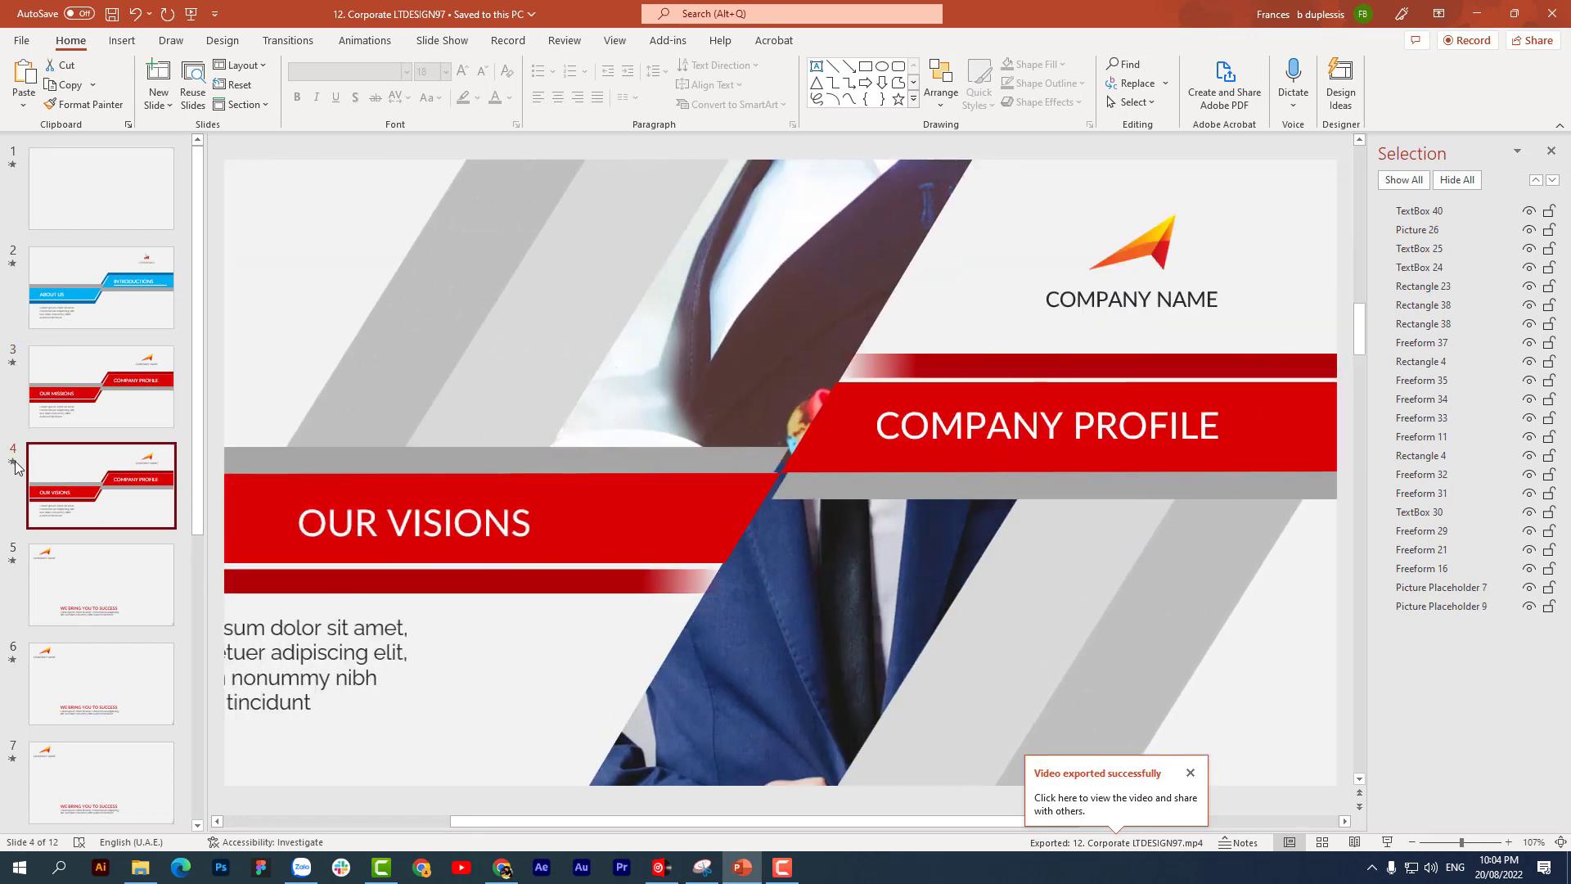
click(12, 564)
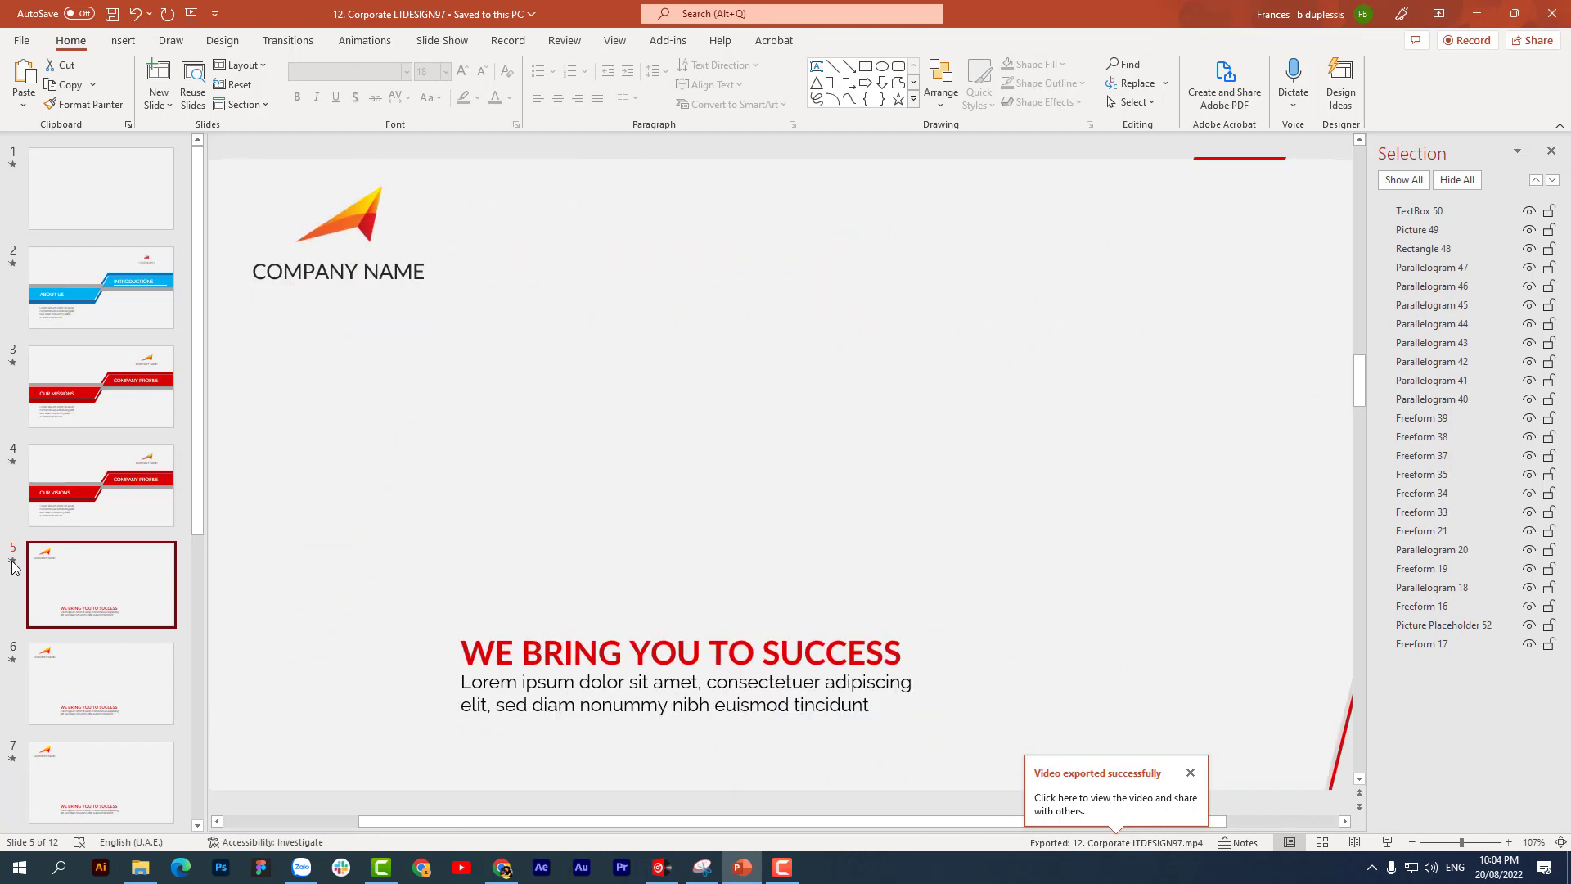
click(13, 564)
click(542, 639)
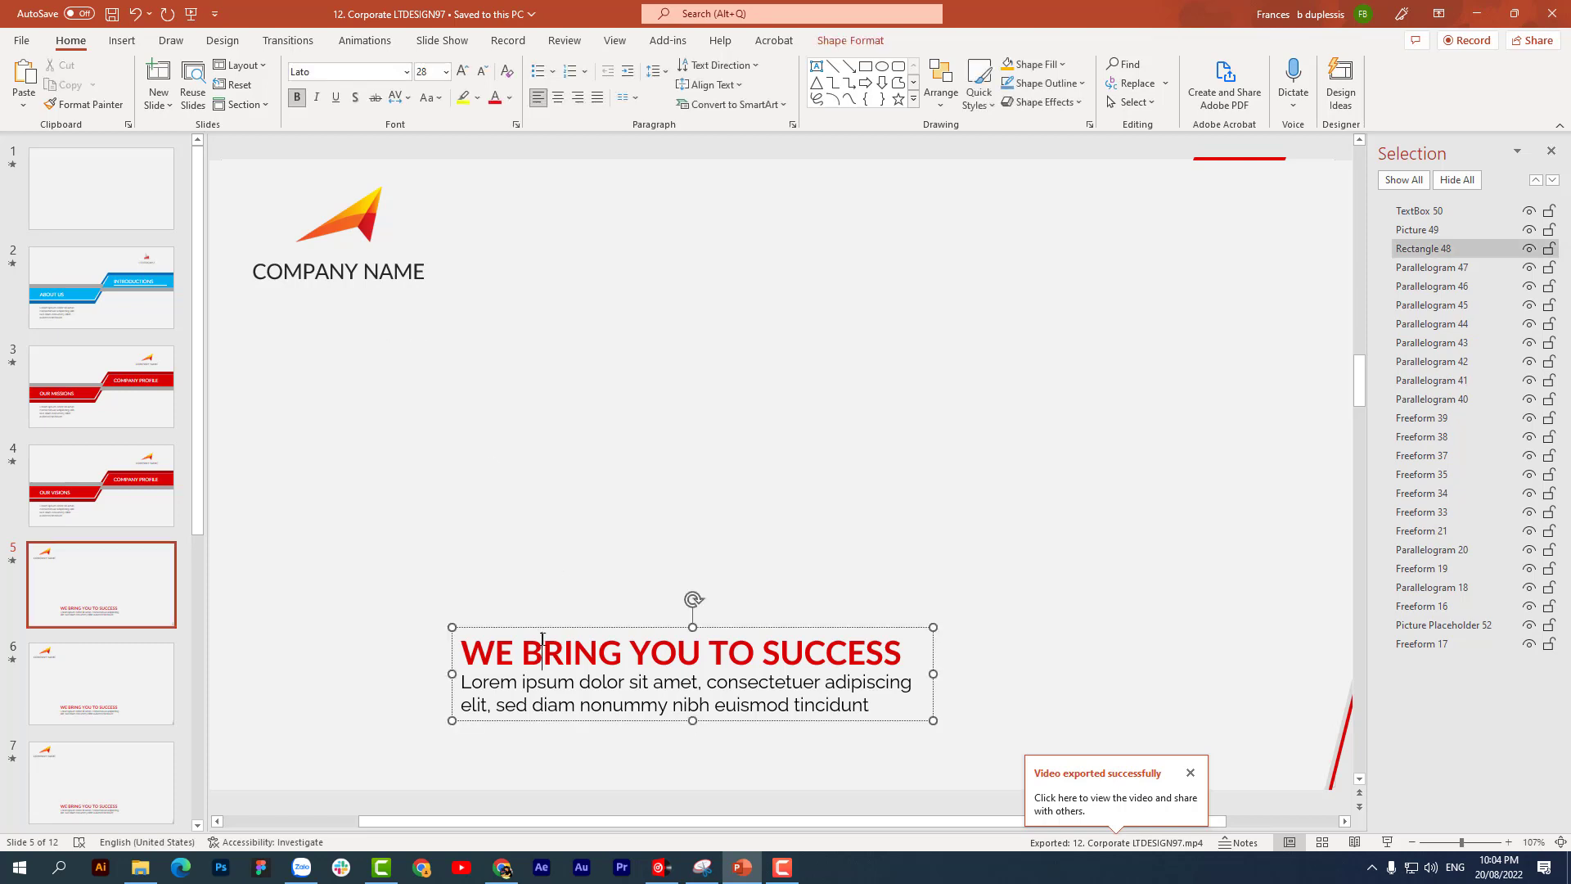
drag(901, 653, 460, 652)
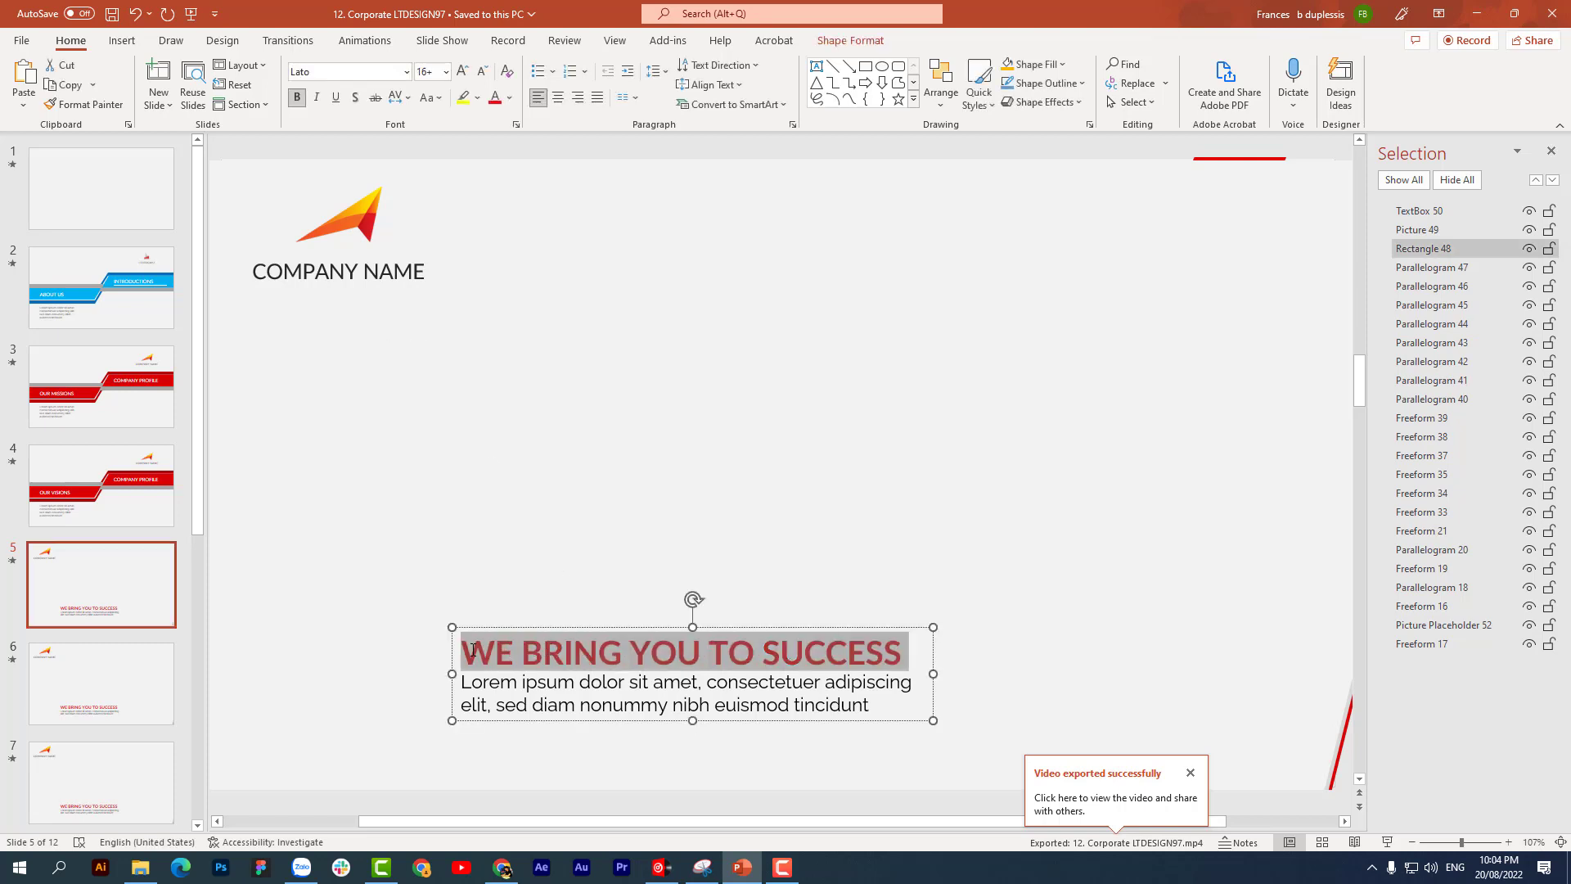
right_click(511, 652)
click(676, 696)
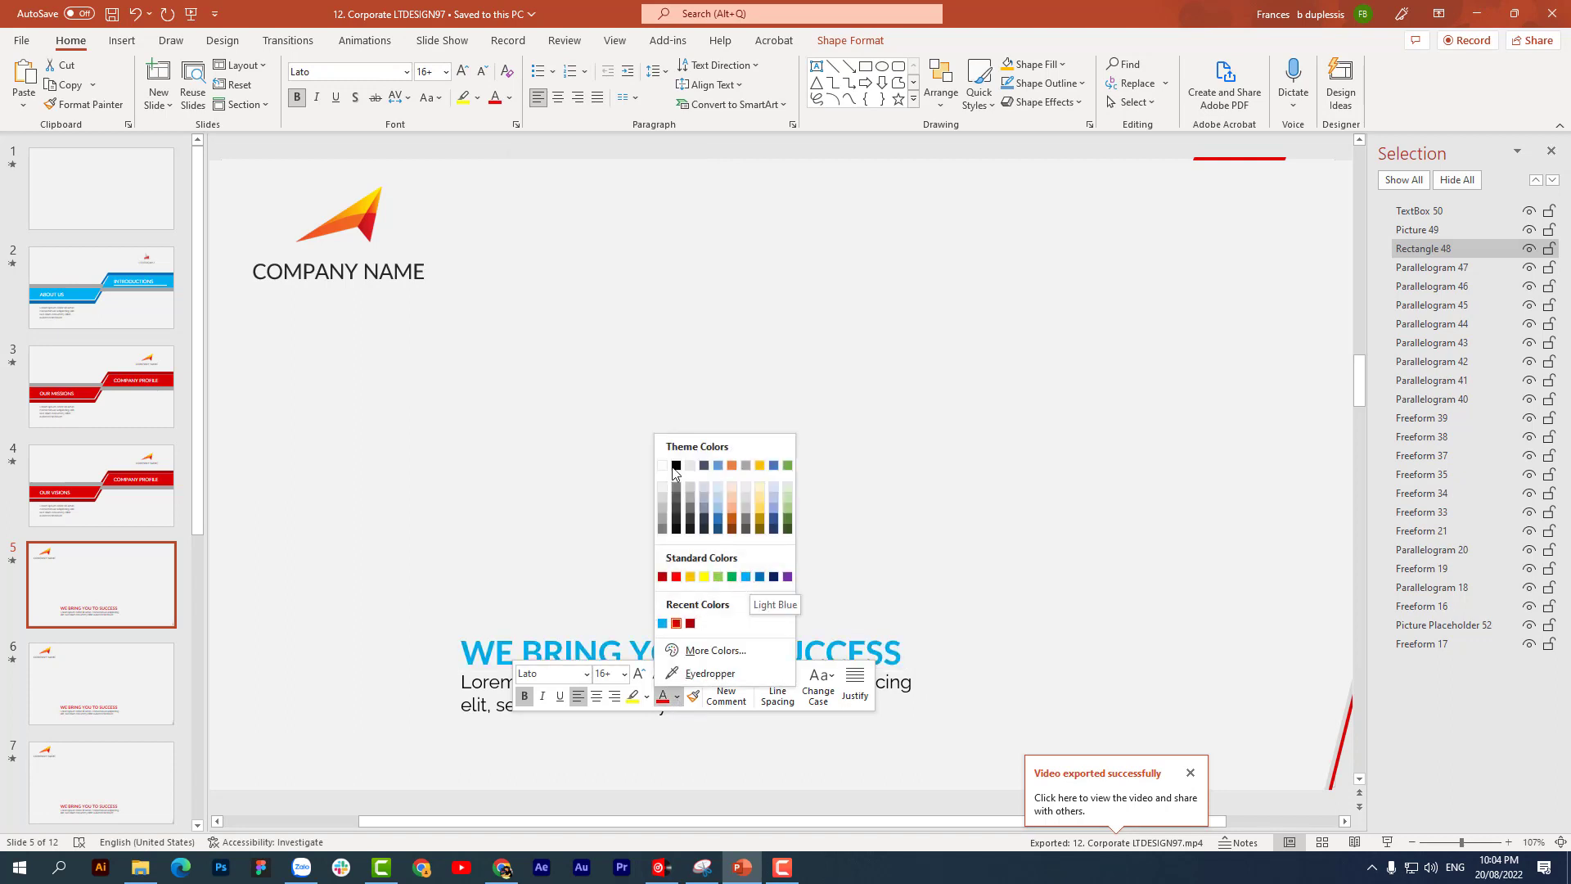
click(833, 369)
click(833, 368)
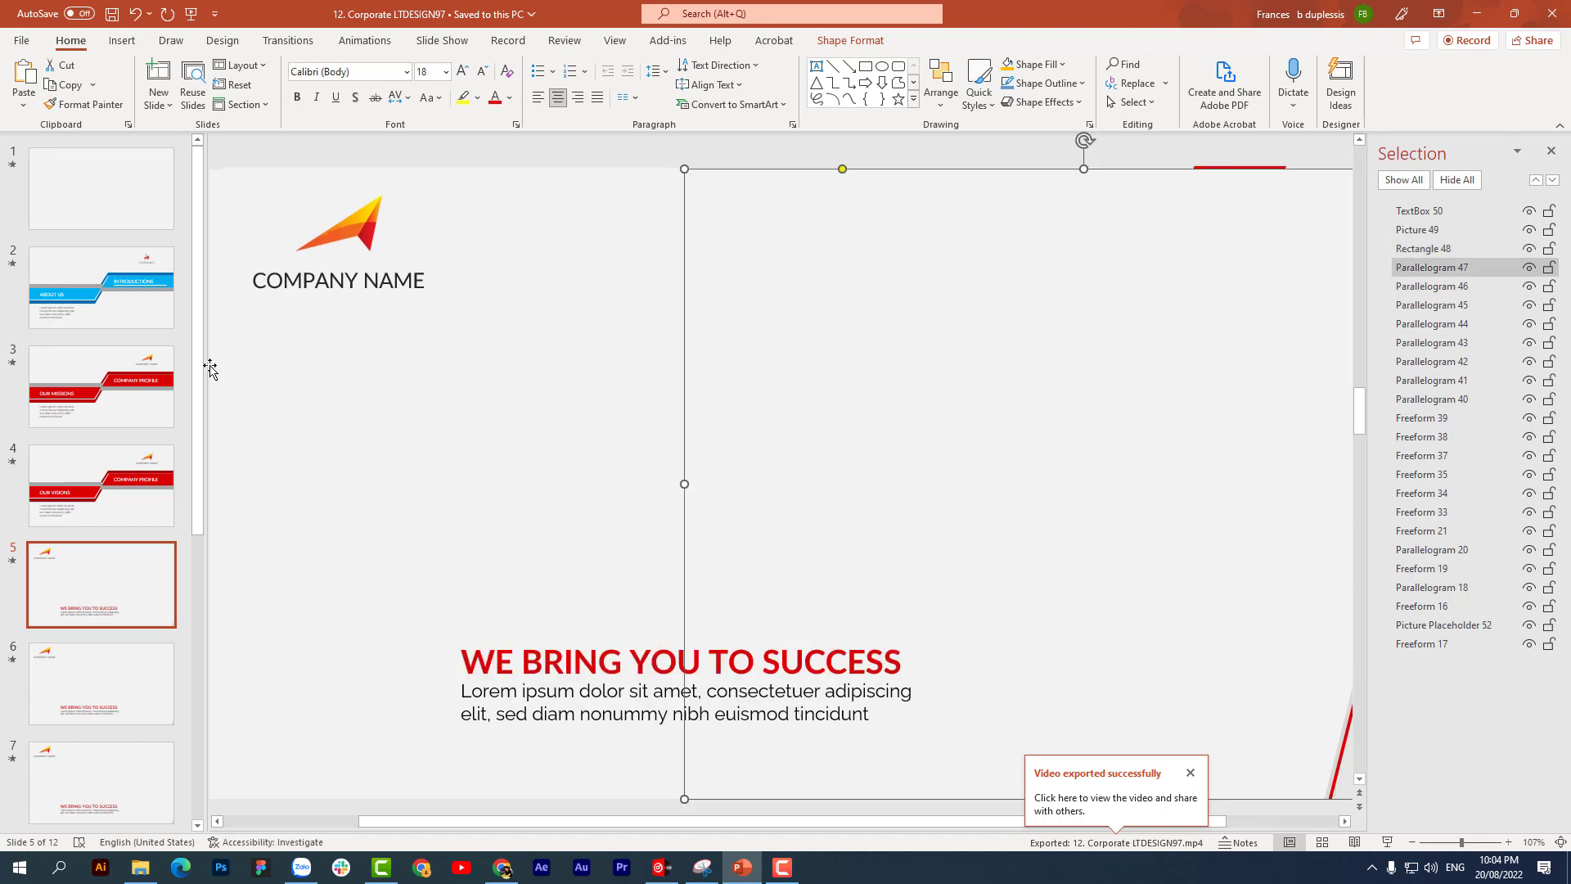
drag(198, 370, 214, 601)
click(8, 641)
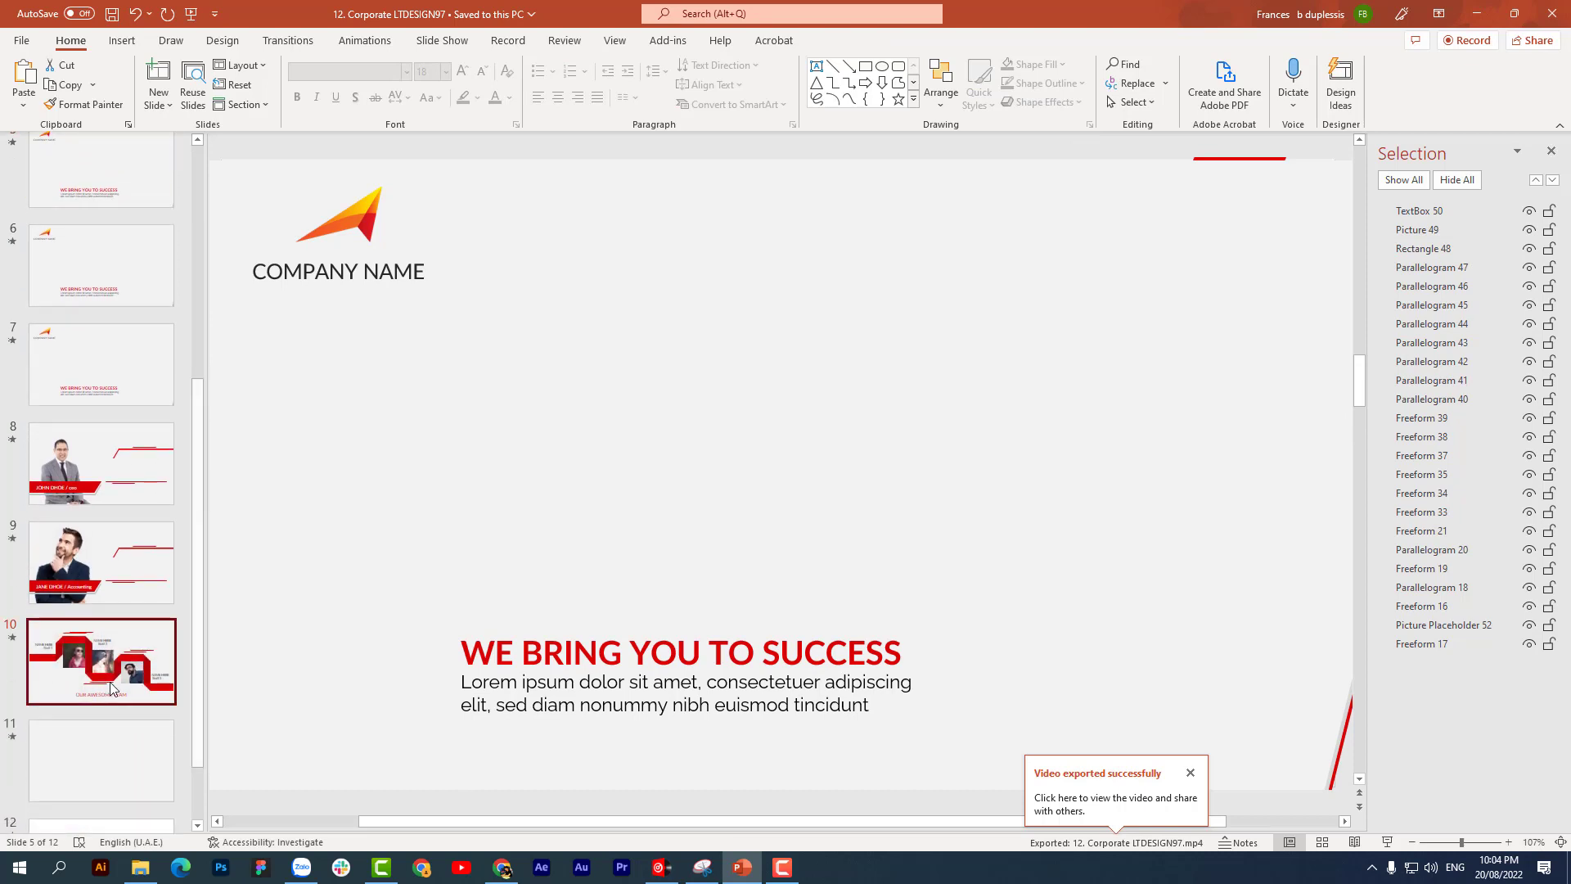
click(11, 640)
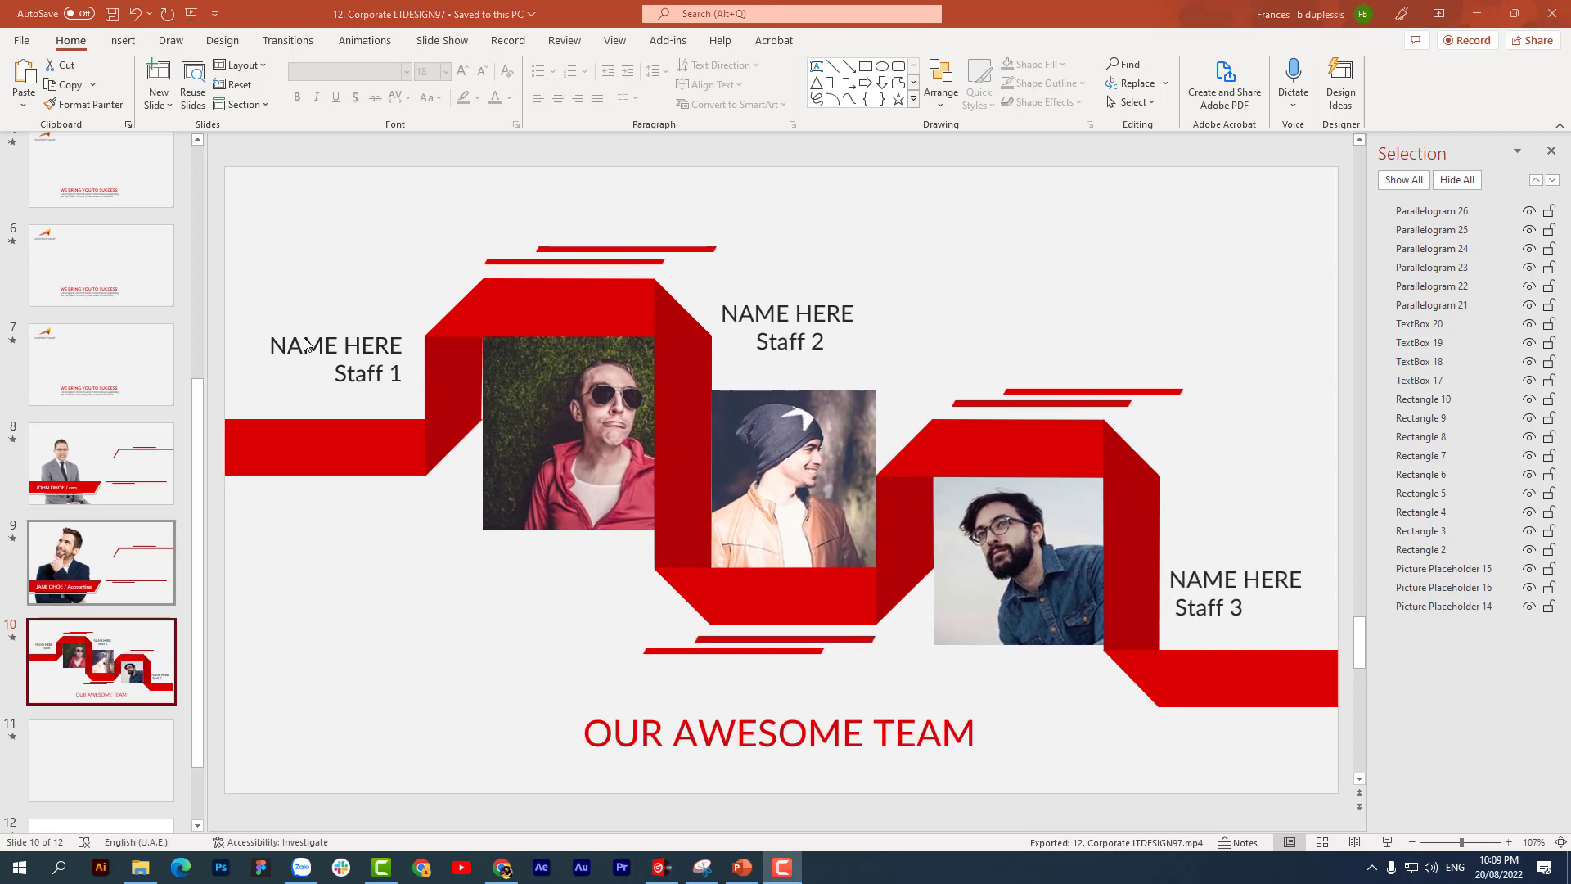
scroll(110, 327, up, 3)
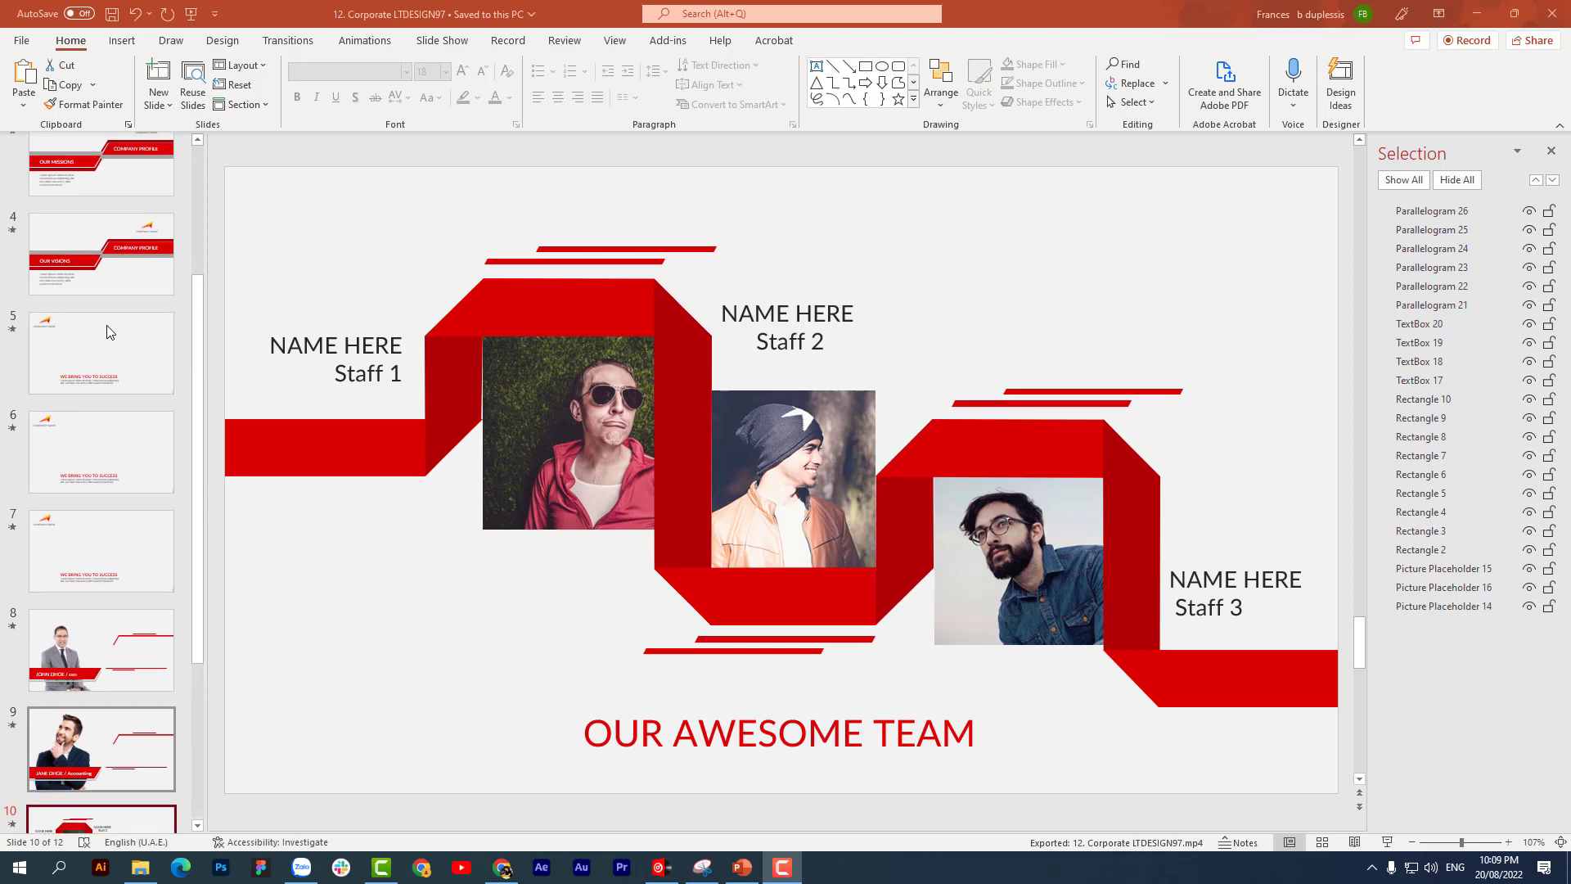
click(13, 330)
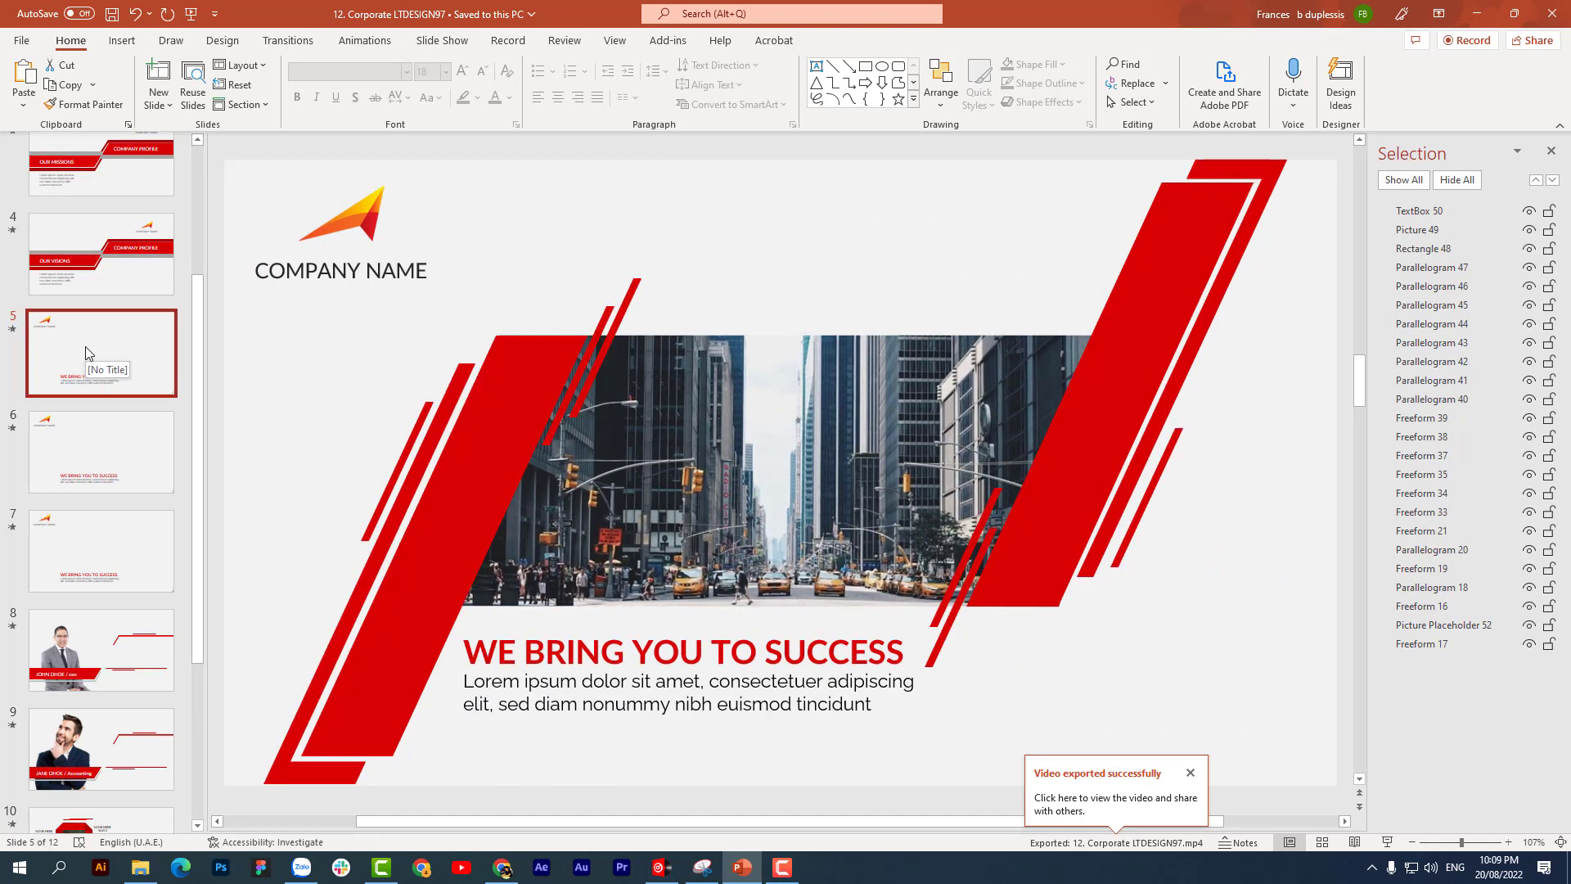
- Swap slide 5's orange arrow logo for the red real-estate building image from file
click(119, 371)
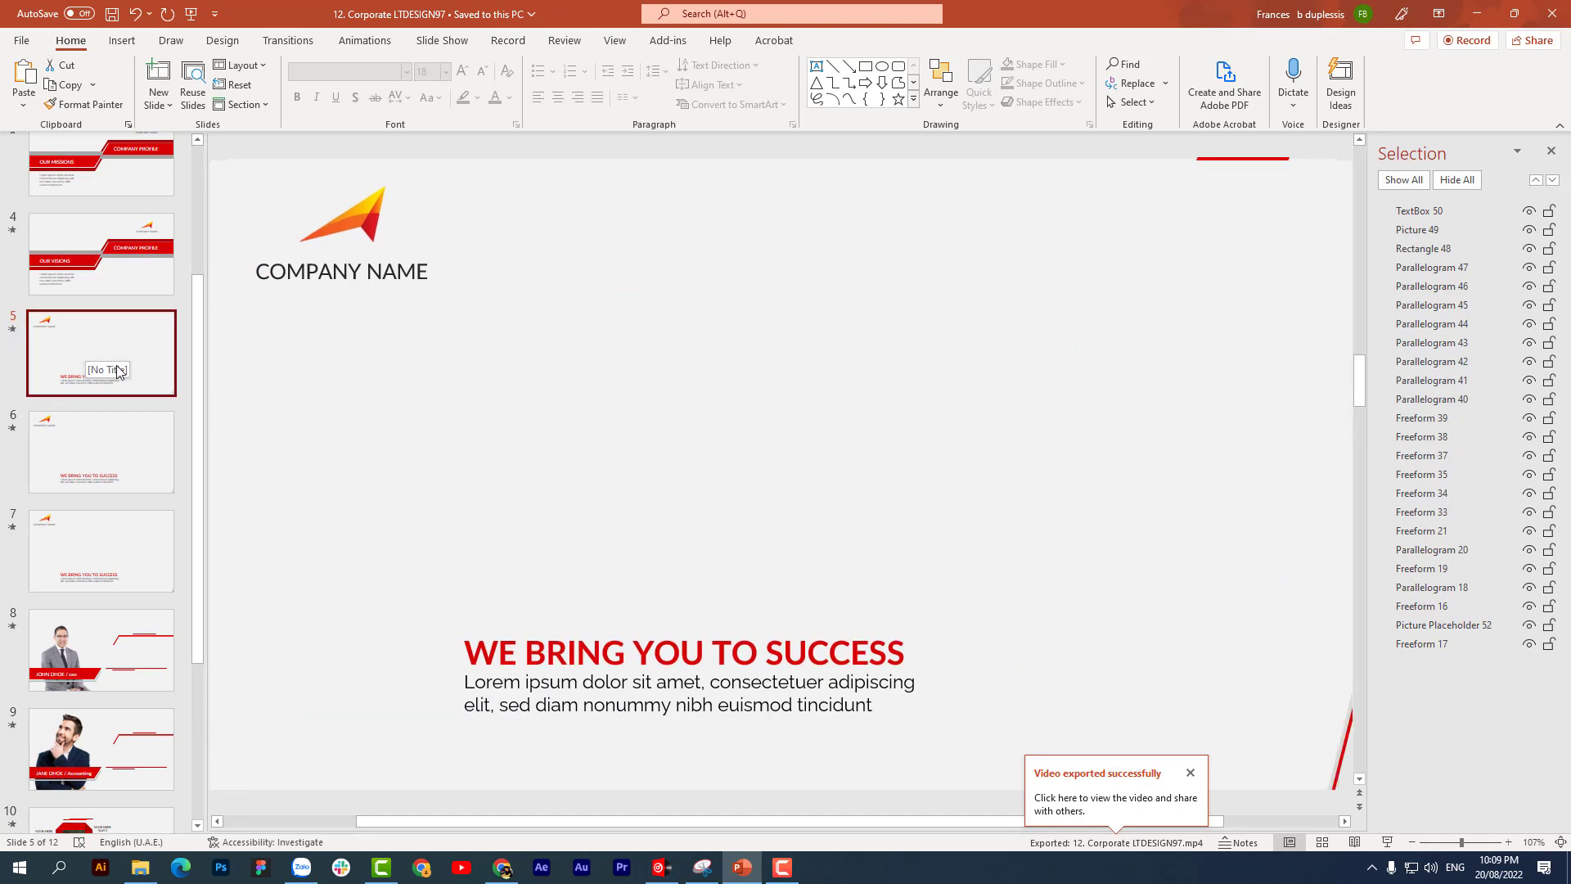
click(361, 215)
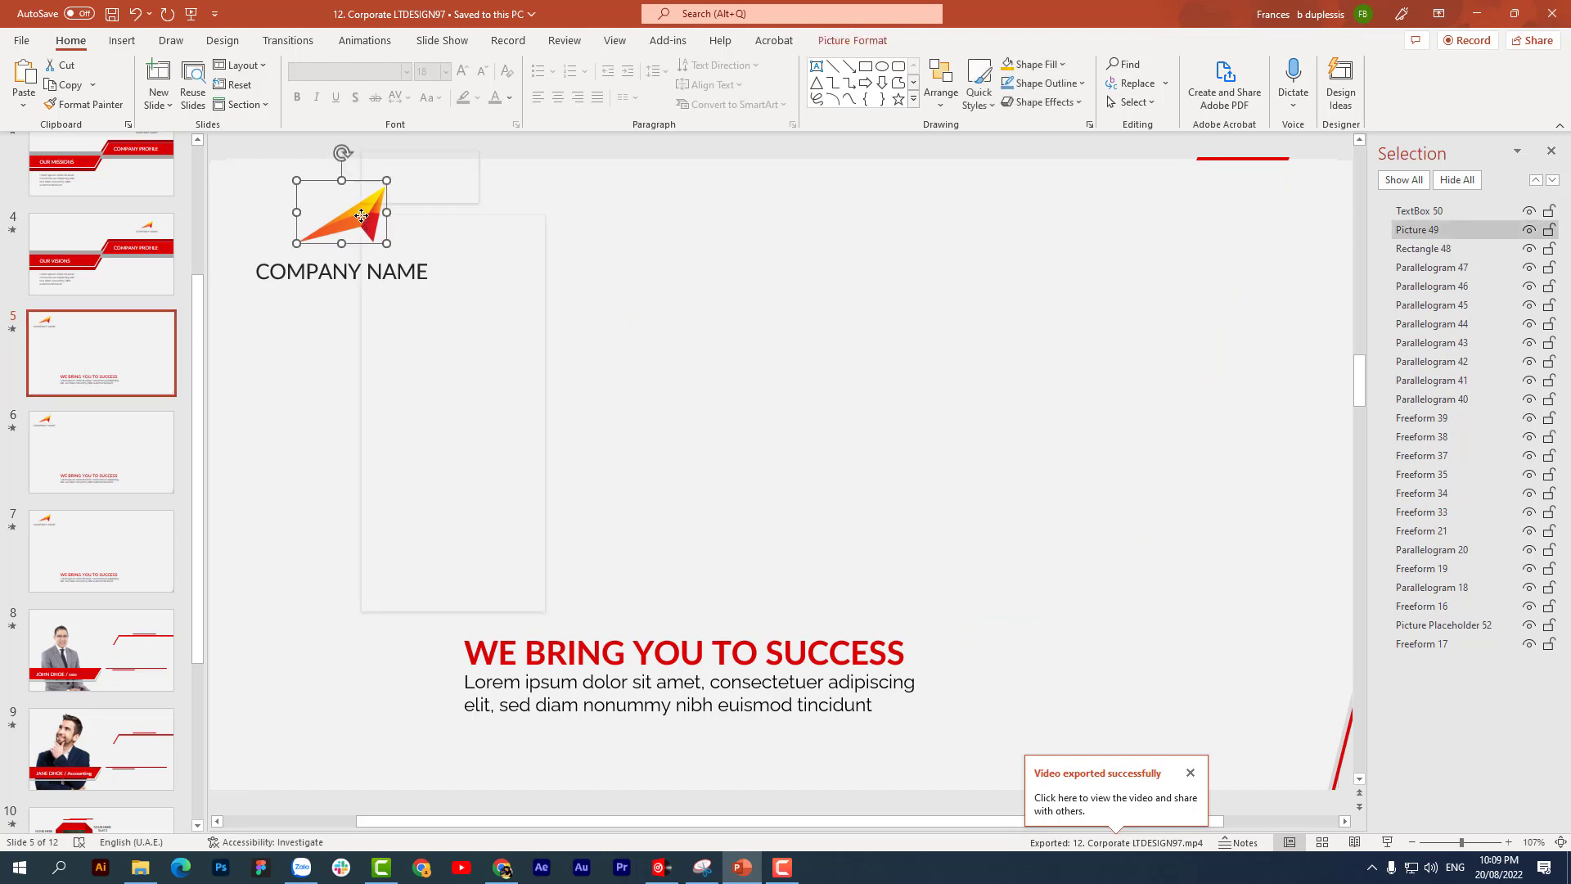
click(615, 371)
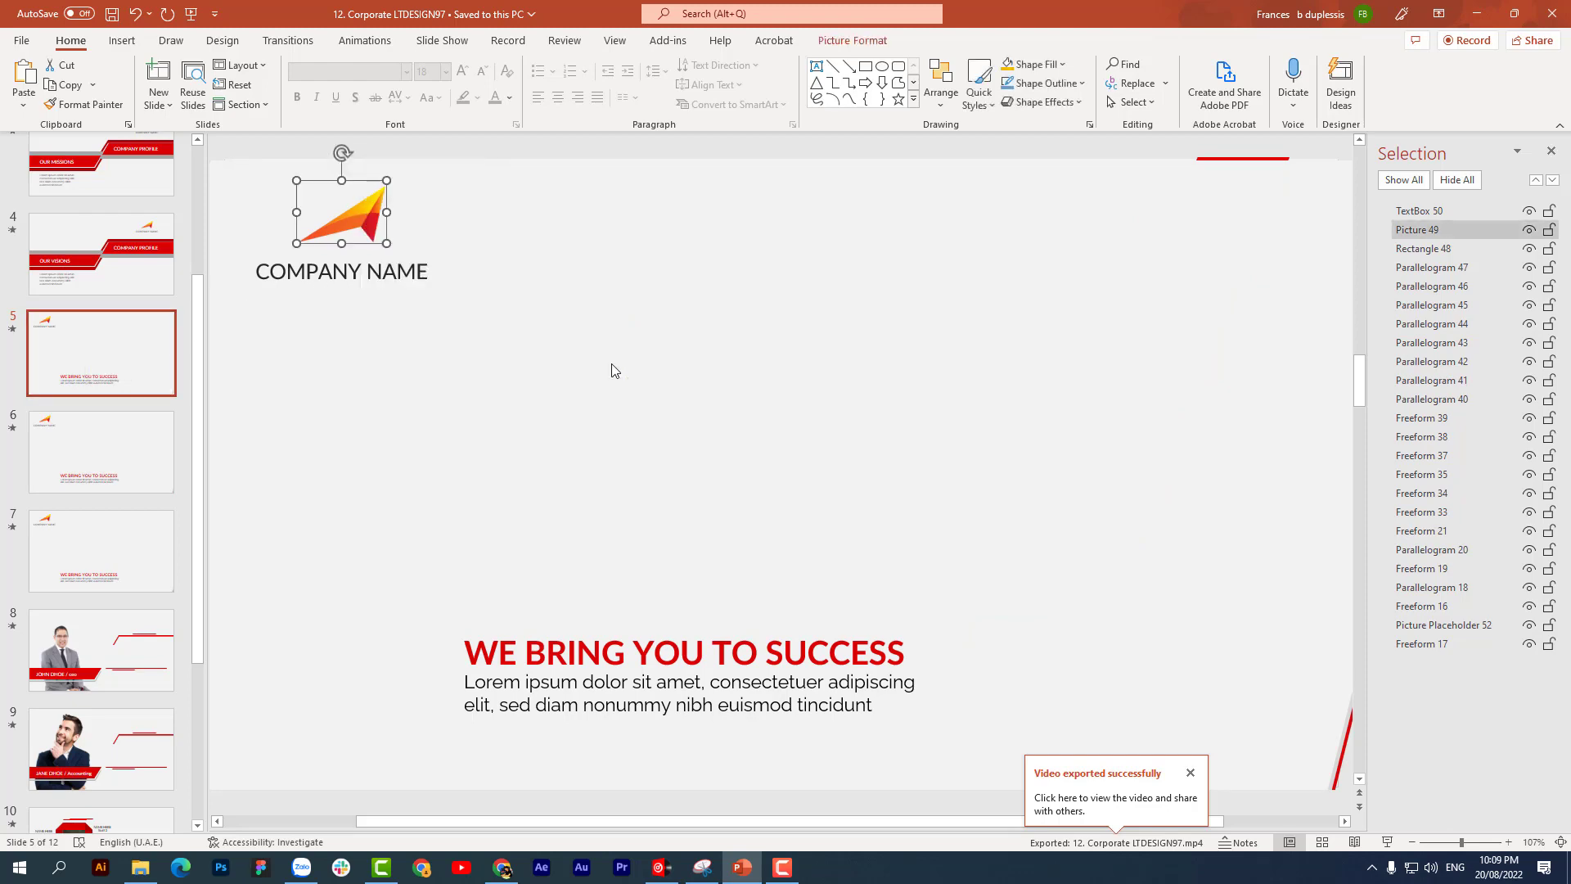
double_click(370, 228)
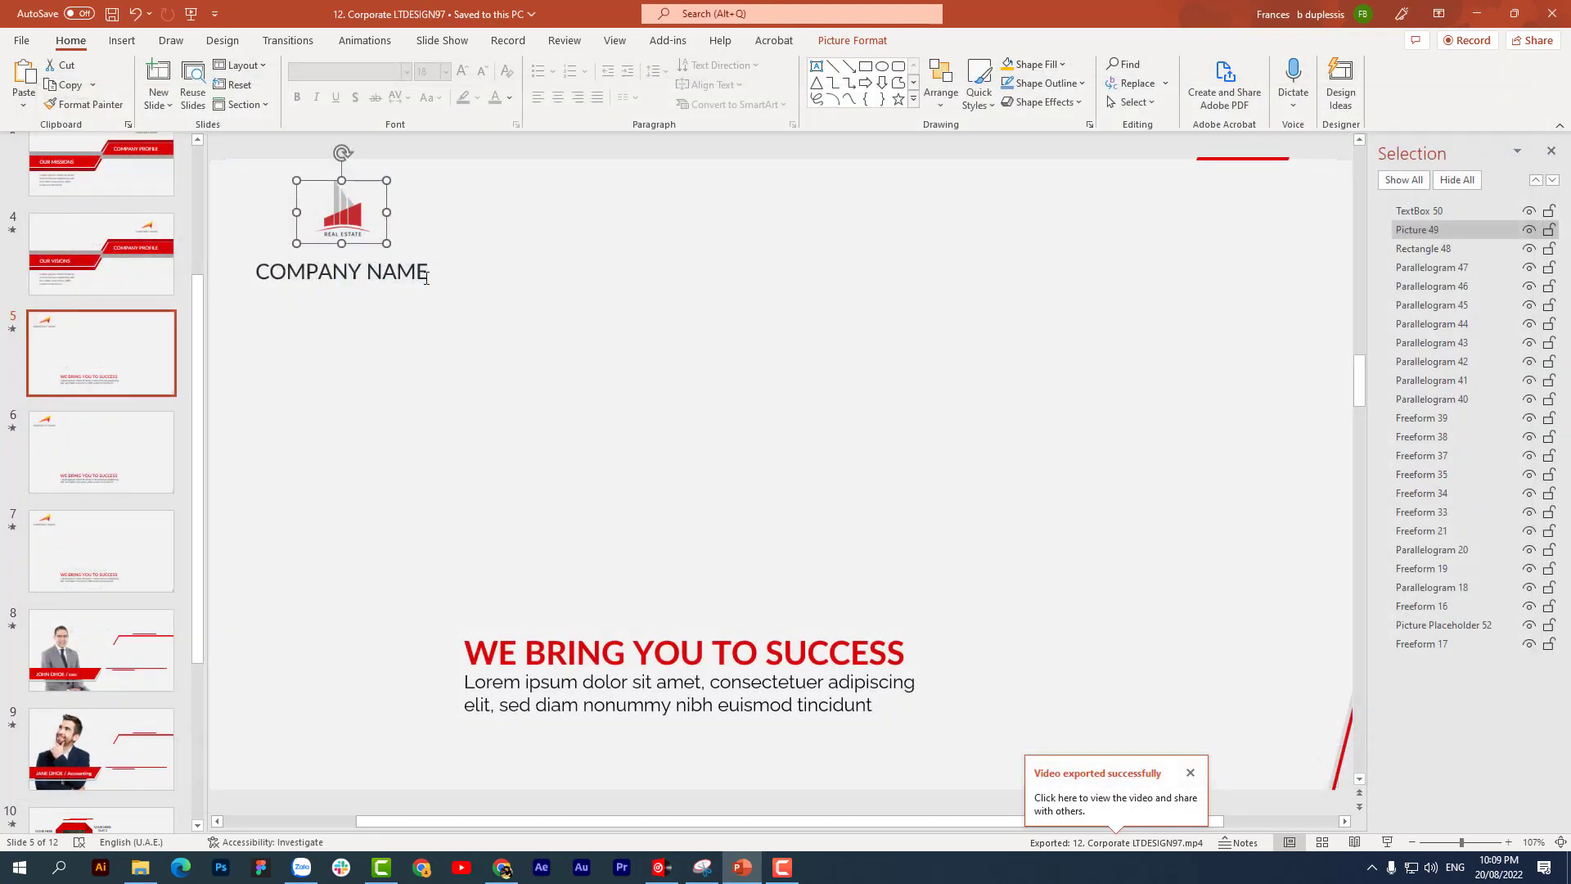
click(502, 867)
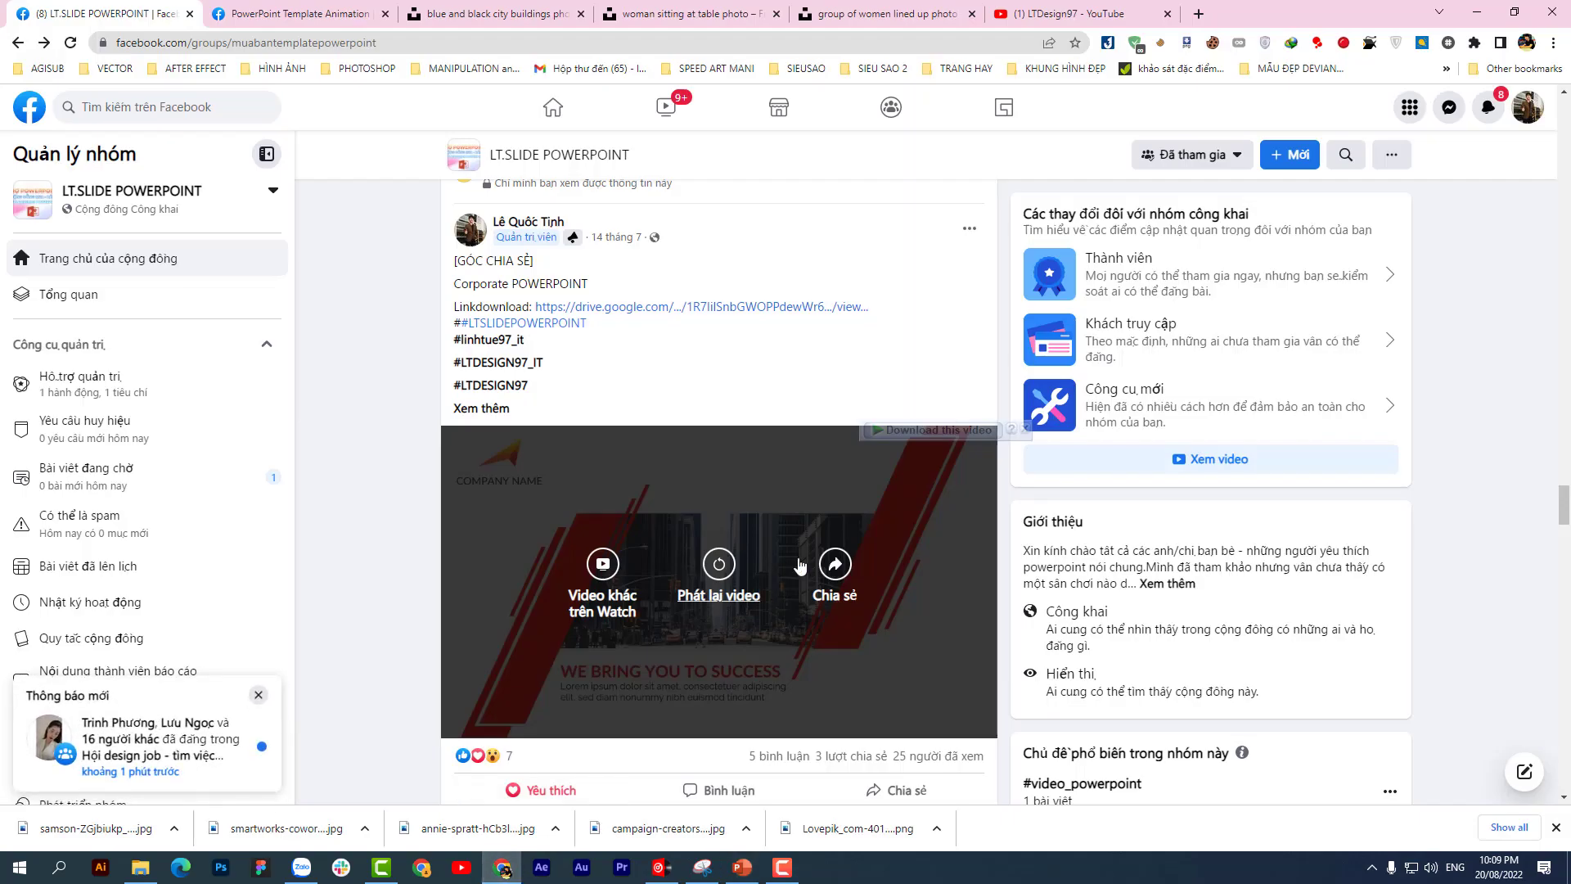
- Search Google Images for a blue logo png and preview the blue hoopla result
click(686, 15)
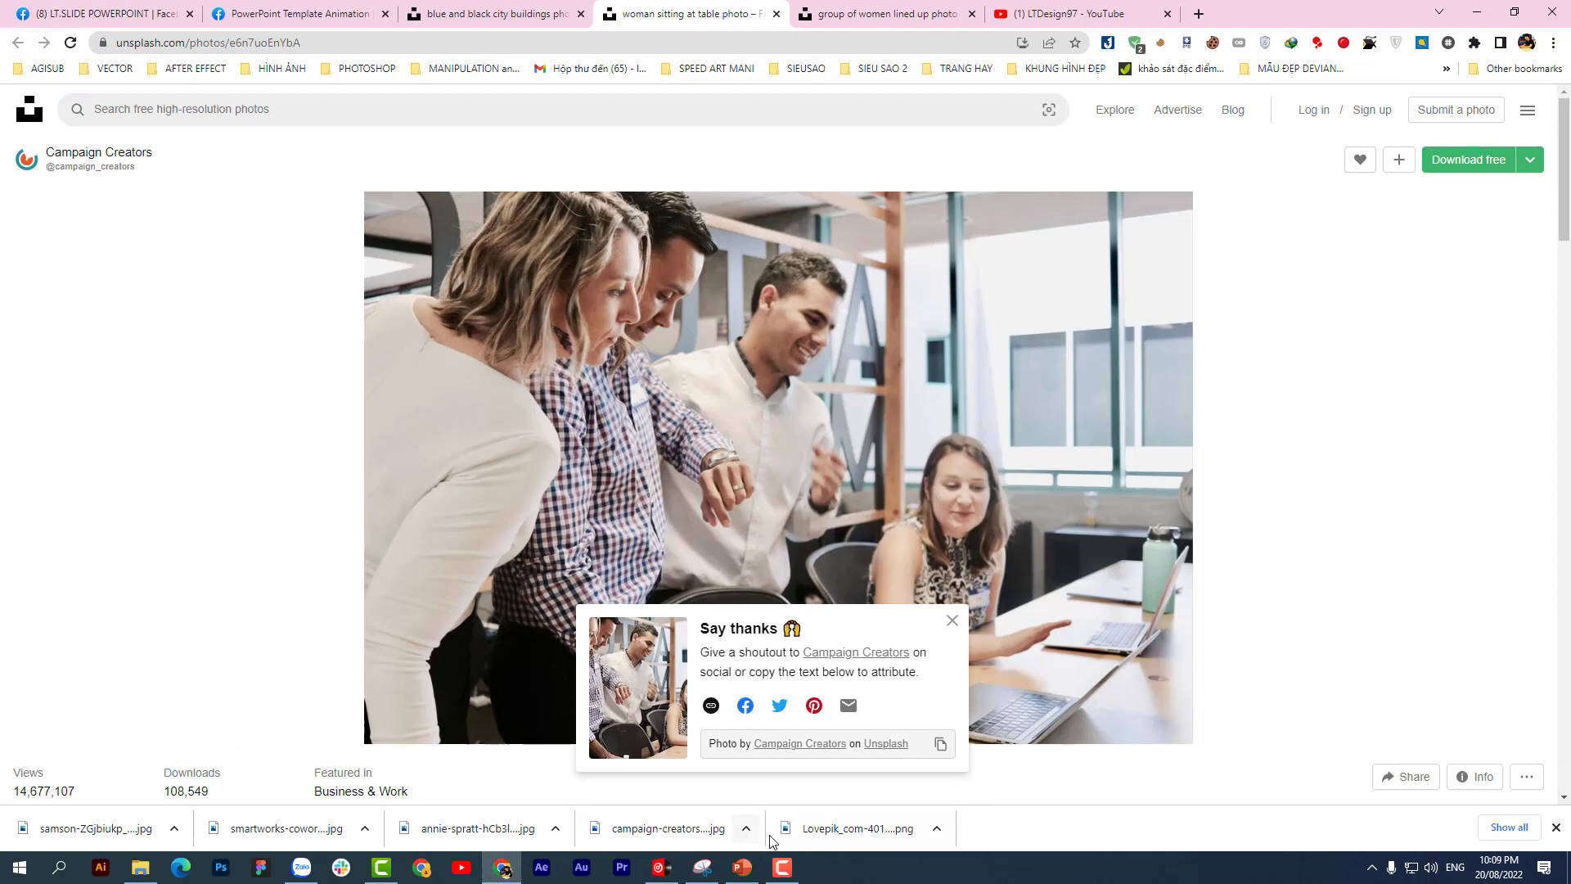
click(781, 869)
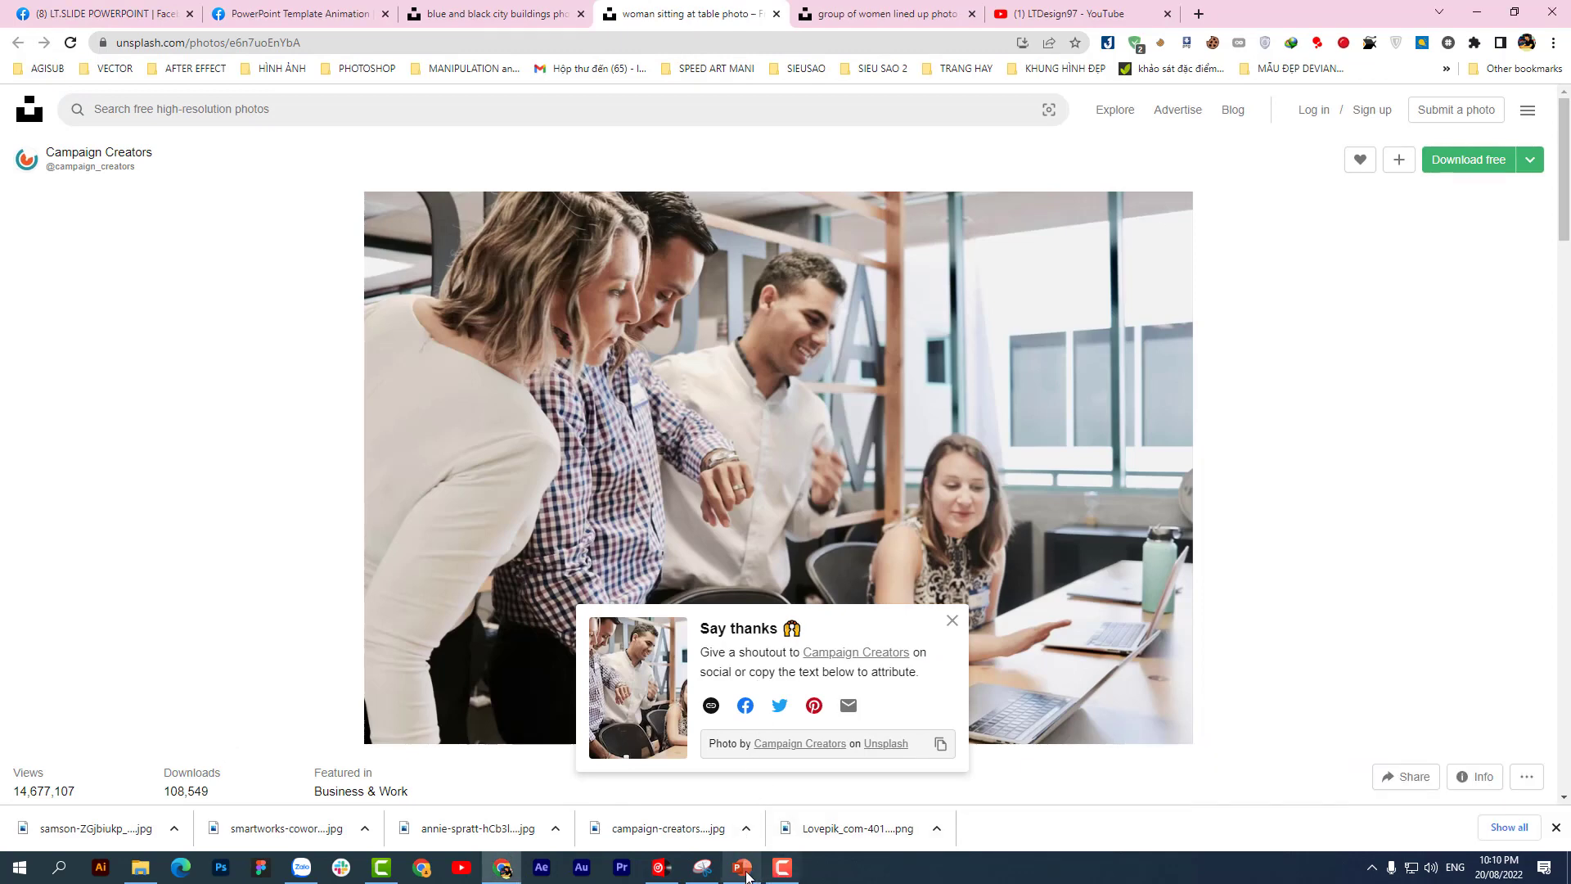
click(744, 872)
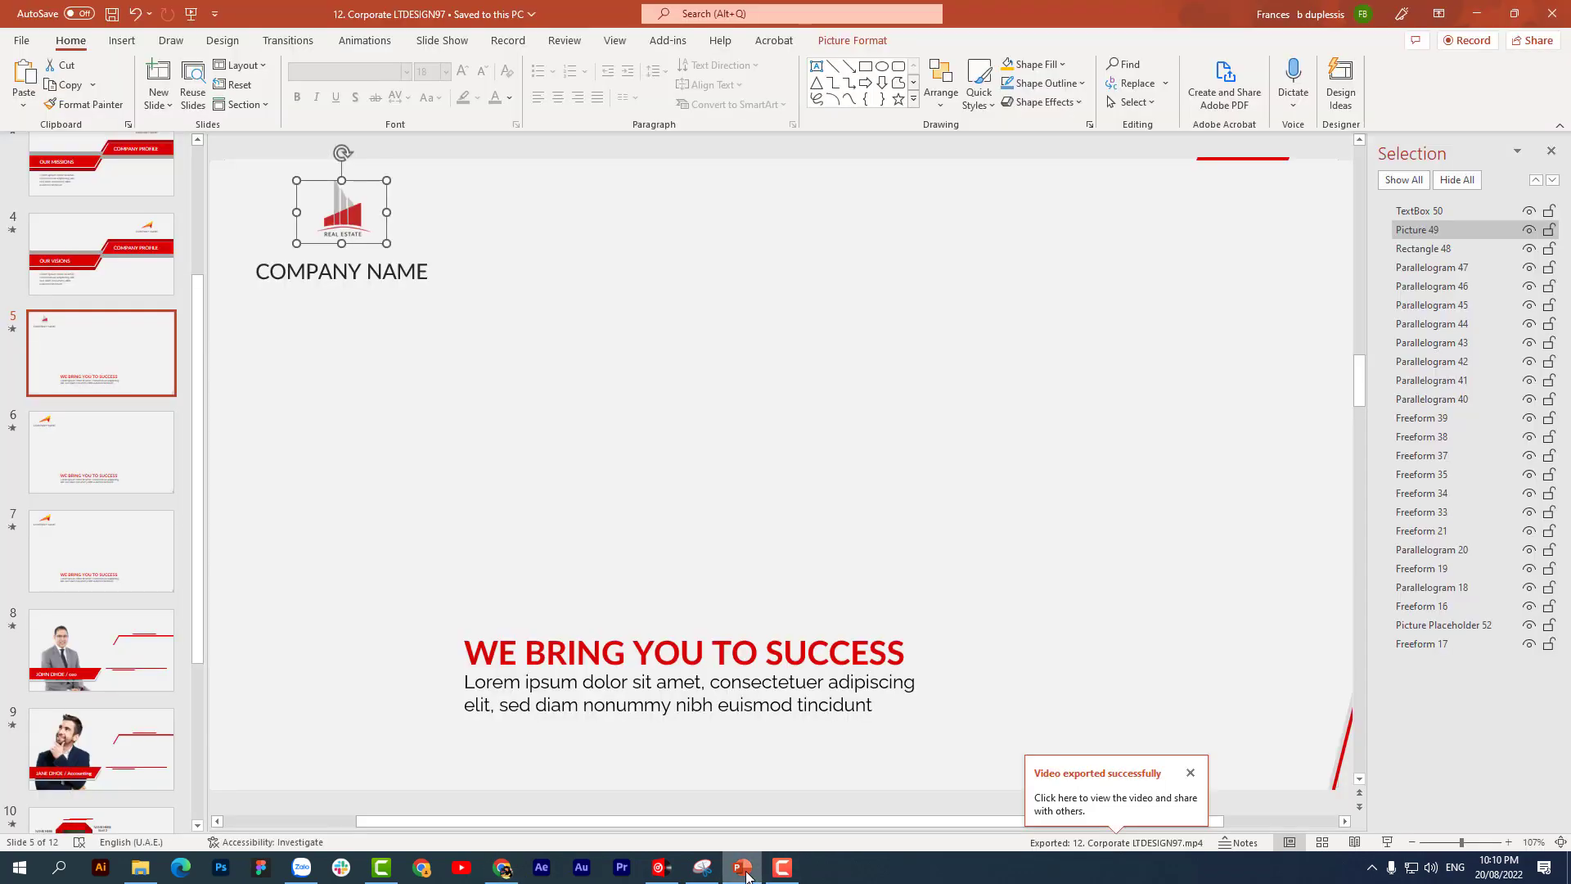
click(503, 867)
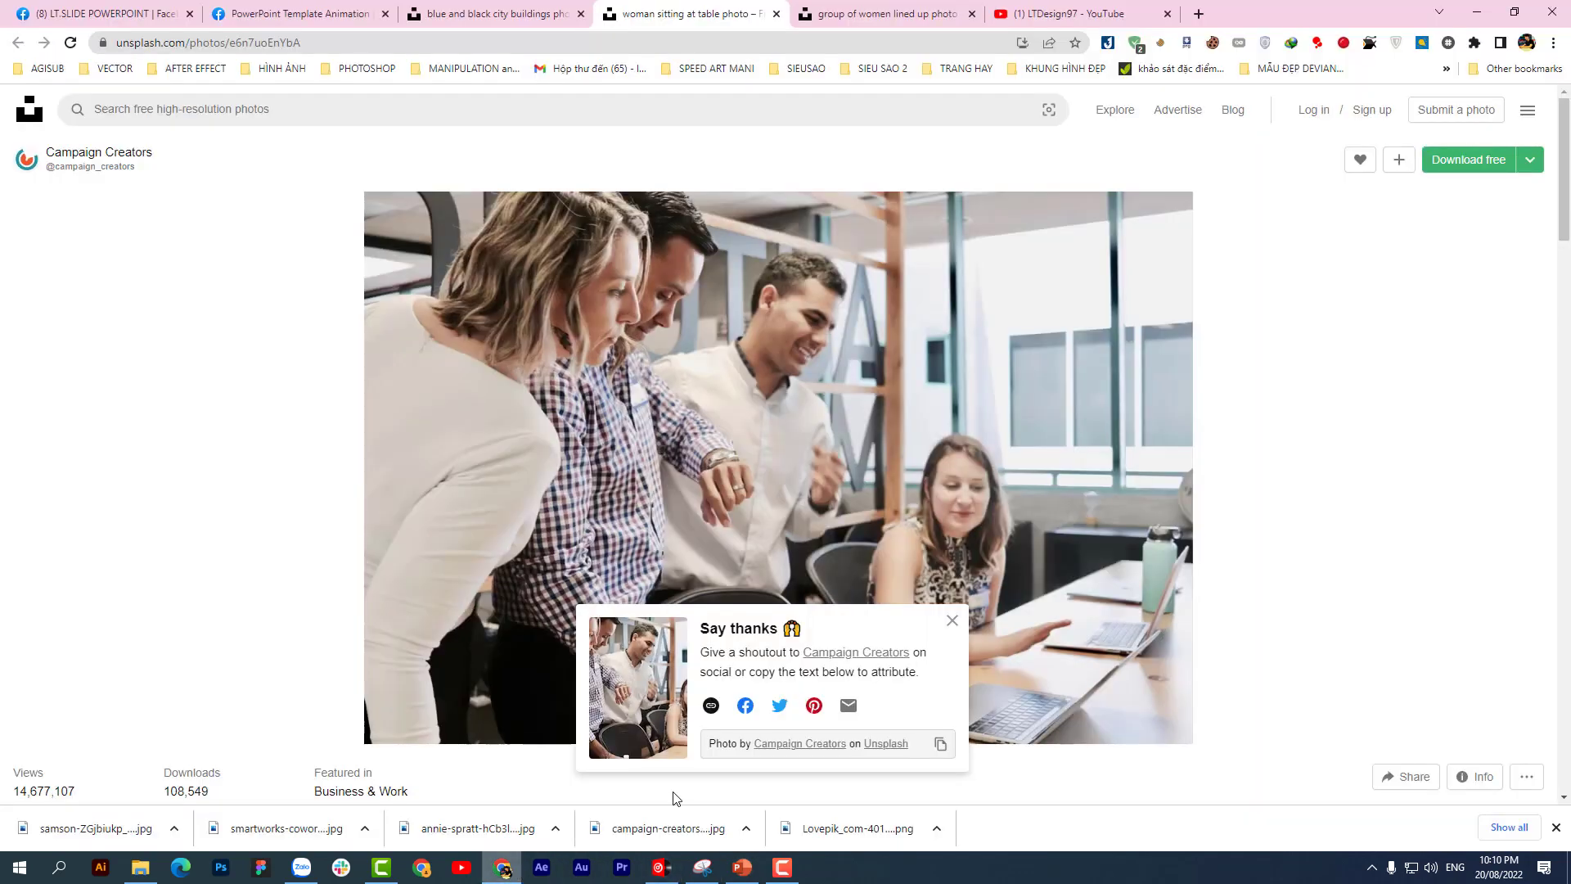
click(624, 116)
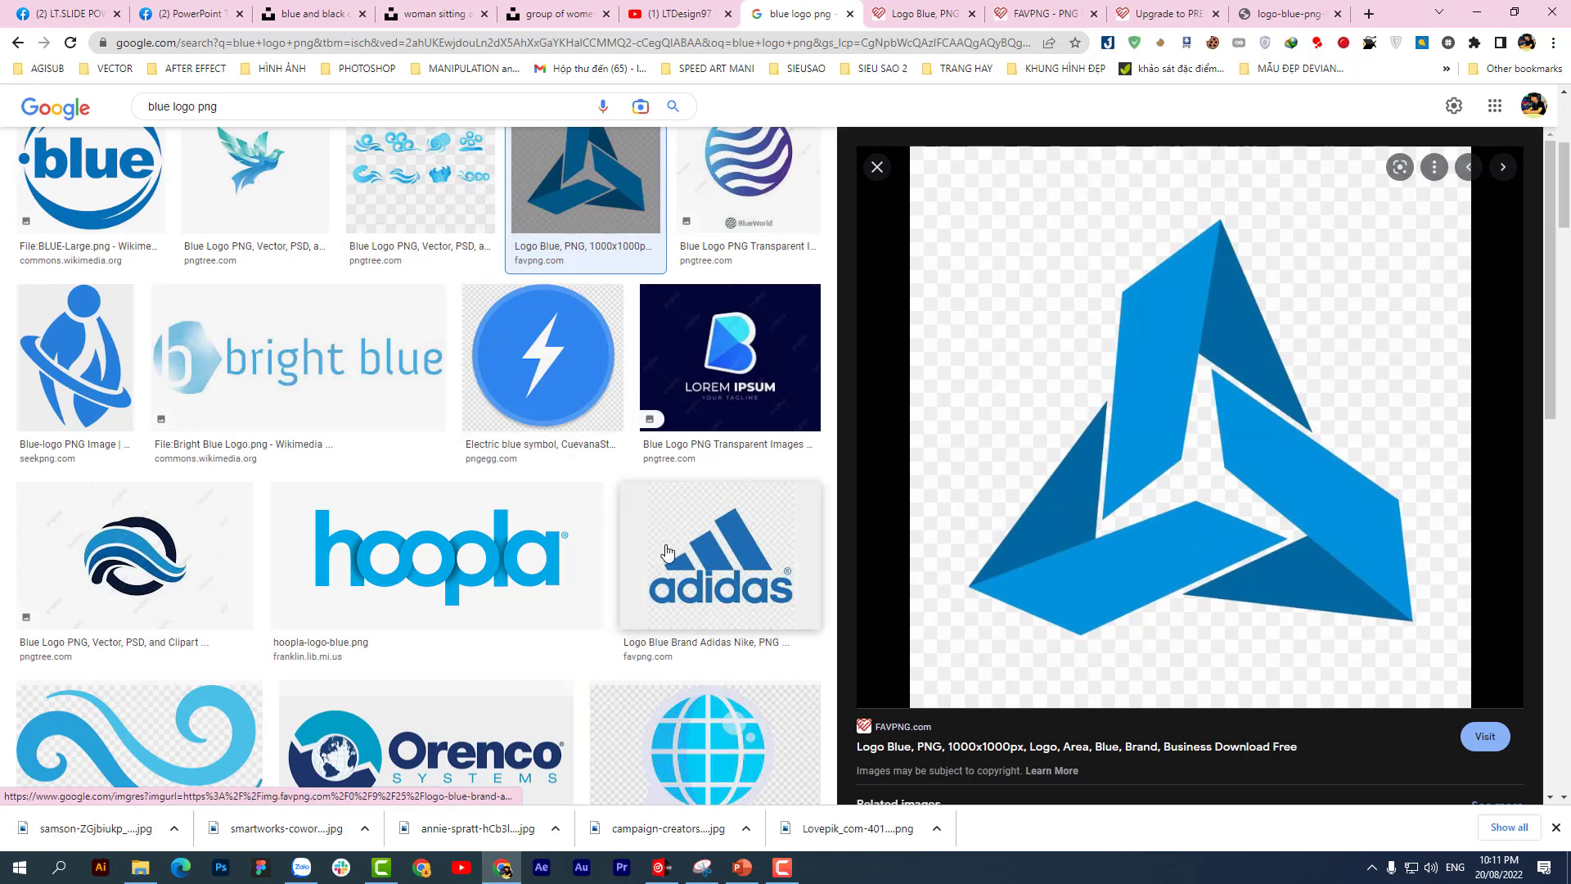
click(437, 557)
- Save the full-size hoopla logo image as image.png
right_click(1139, 327)
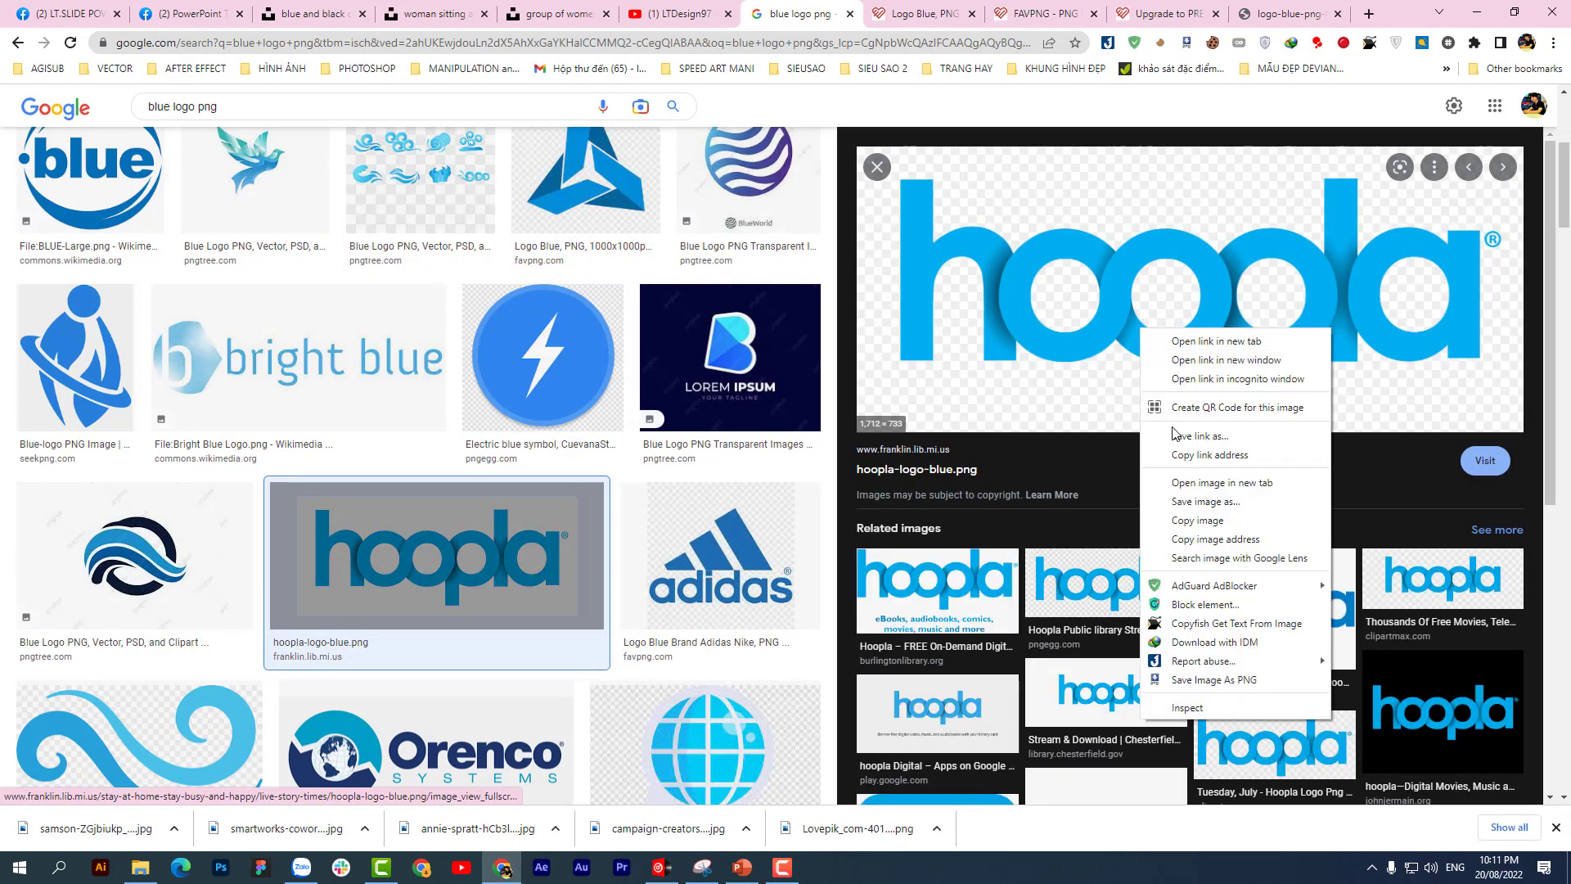
click(1203, 488)
click(847, 13)
right_click(856, 413)
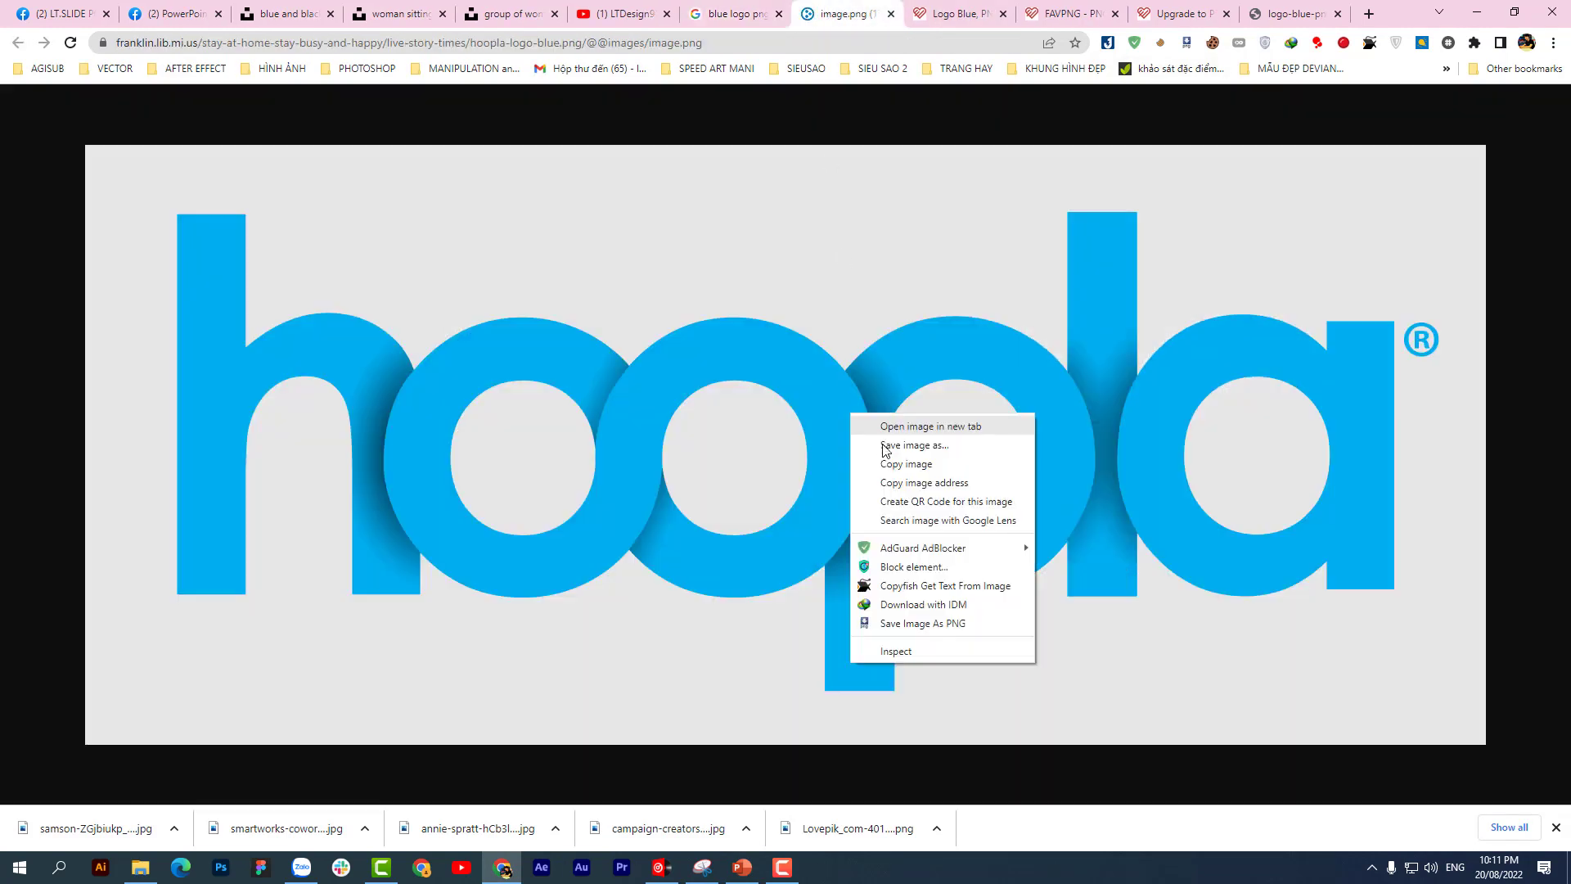
click(900, 442)
click(1178, 788)
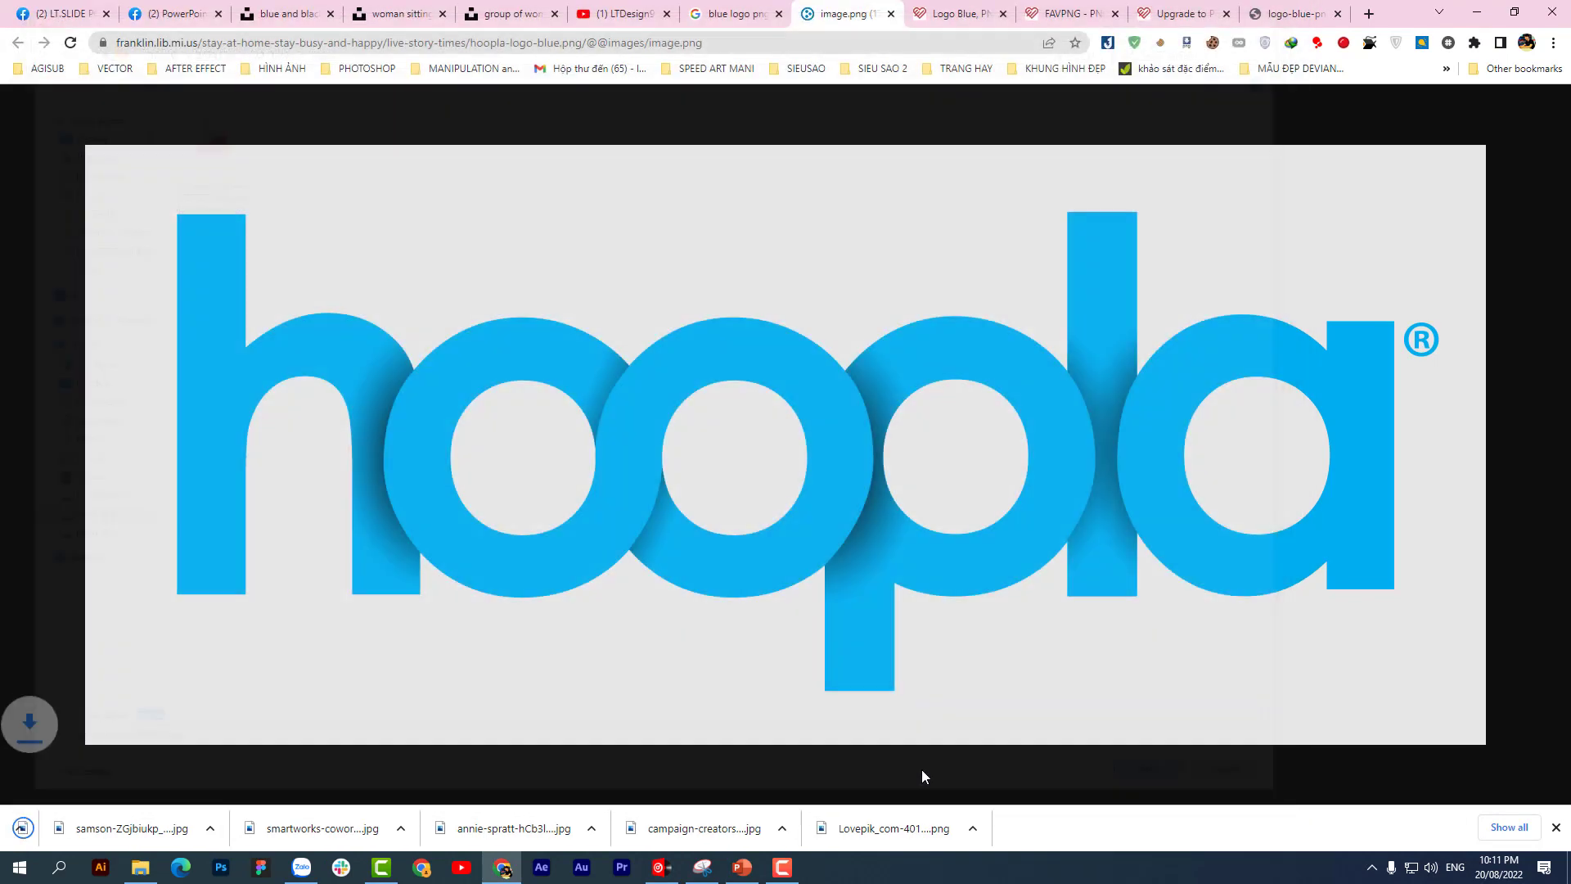
click(743, 869)
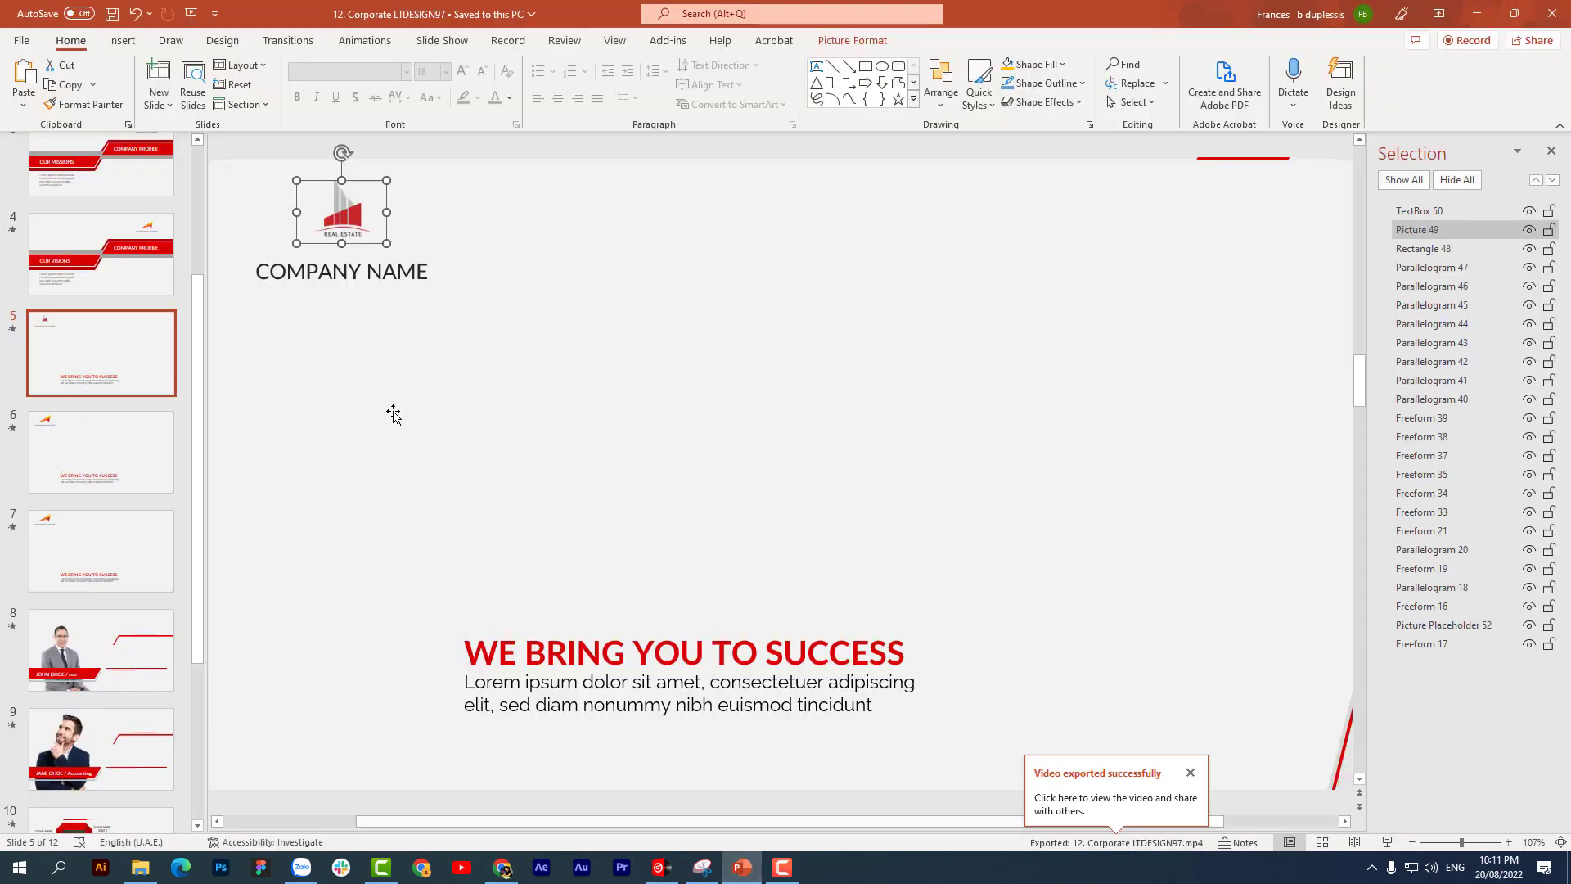
- Replace slide 5's logo with the downloaded hoopla image.png
right_click(345, 217)
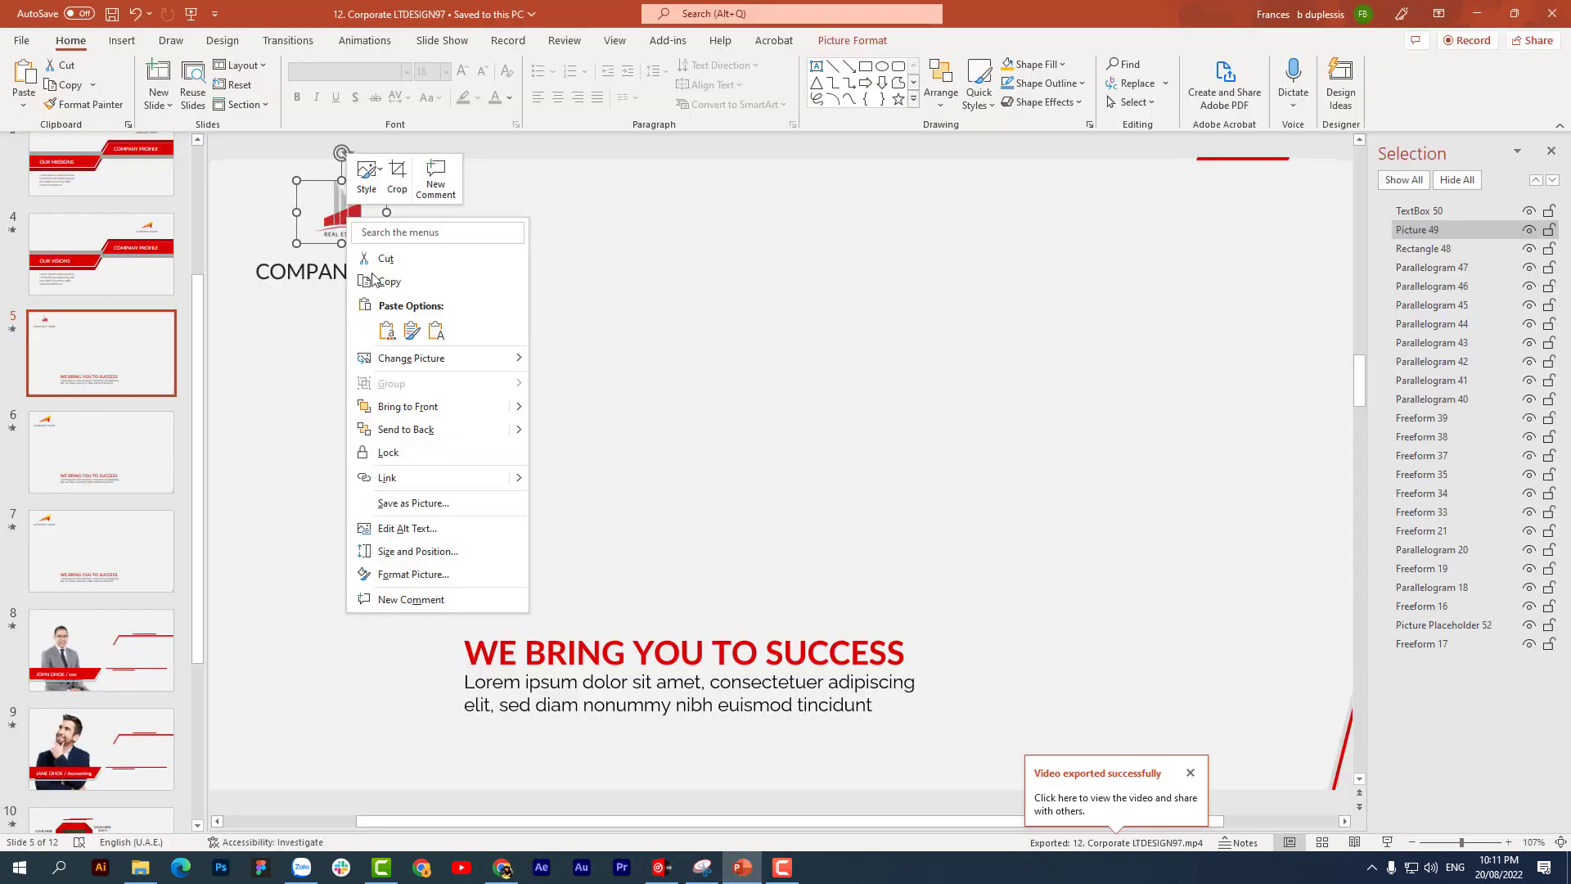
mouse_move(411, 358)
click(573, 360)
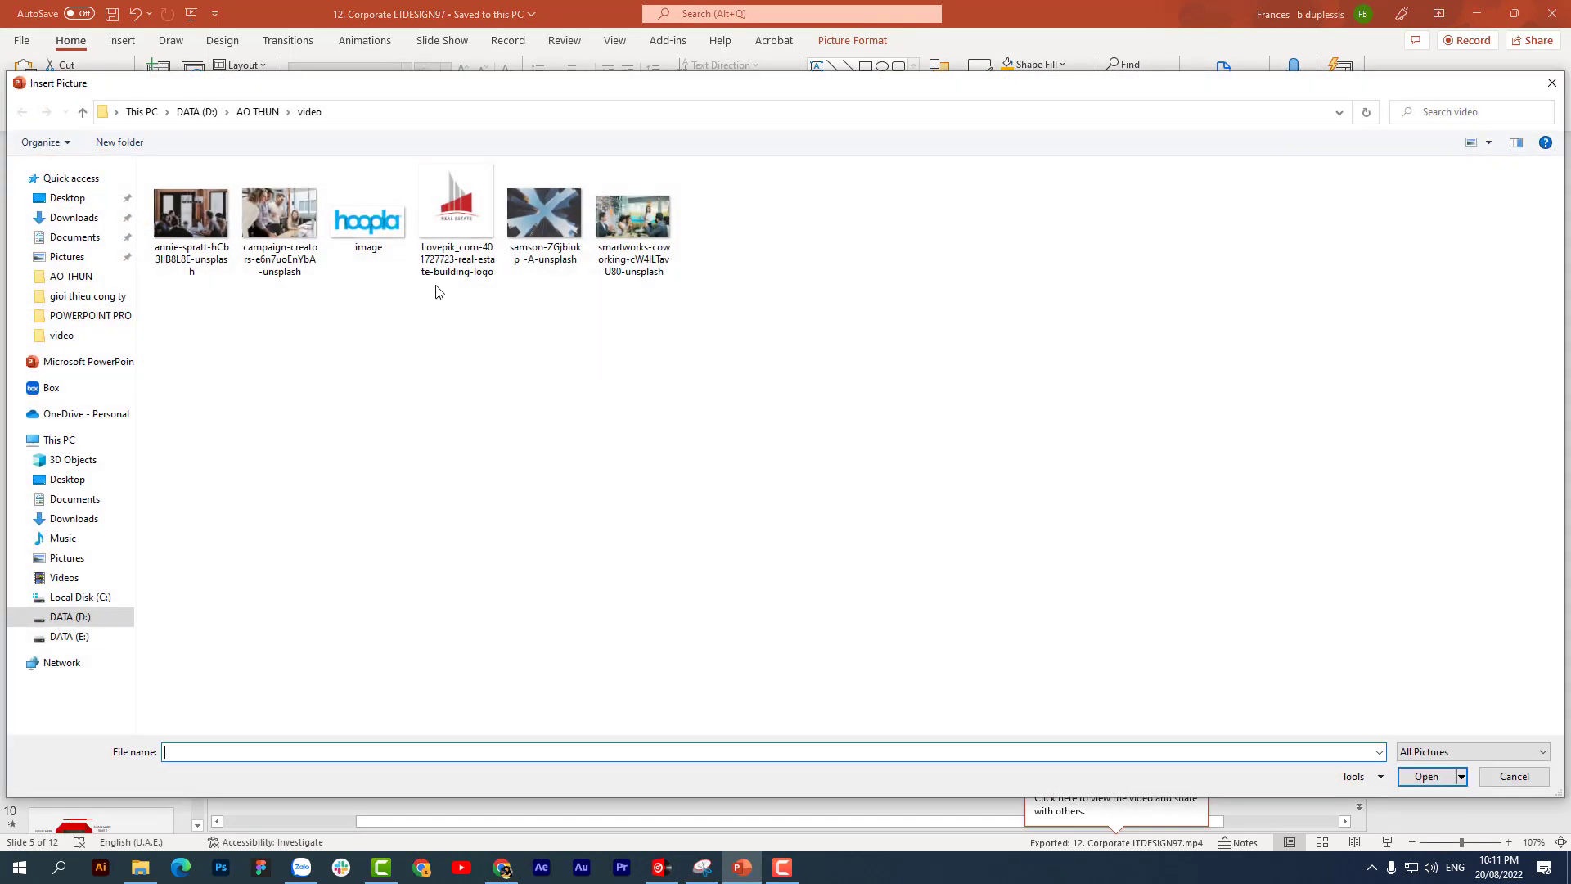
double_click(386, 258)
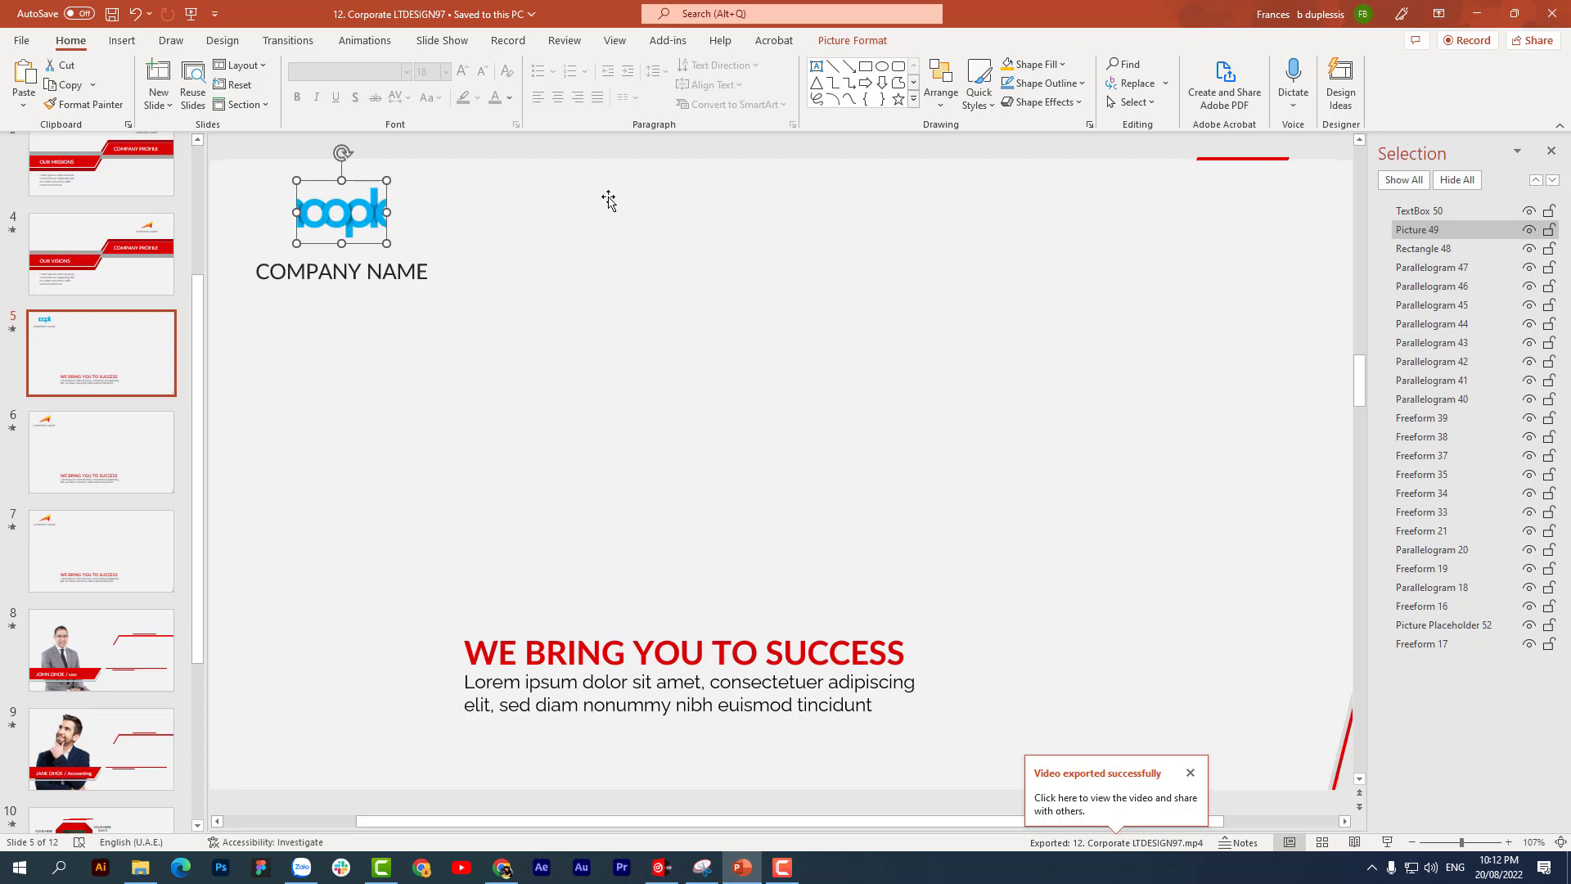
- Widen the crop on the hoopla logo until the whole word, including the h, shows
click(852, 40)
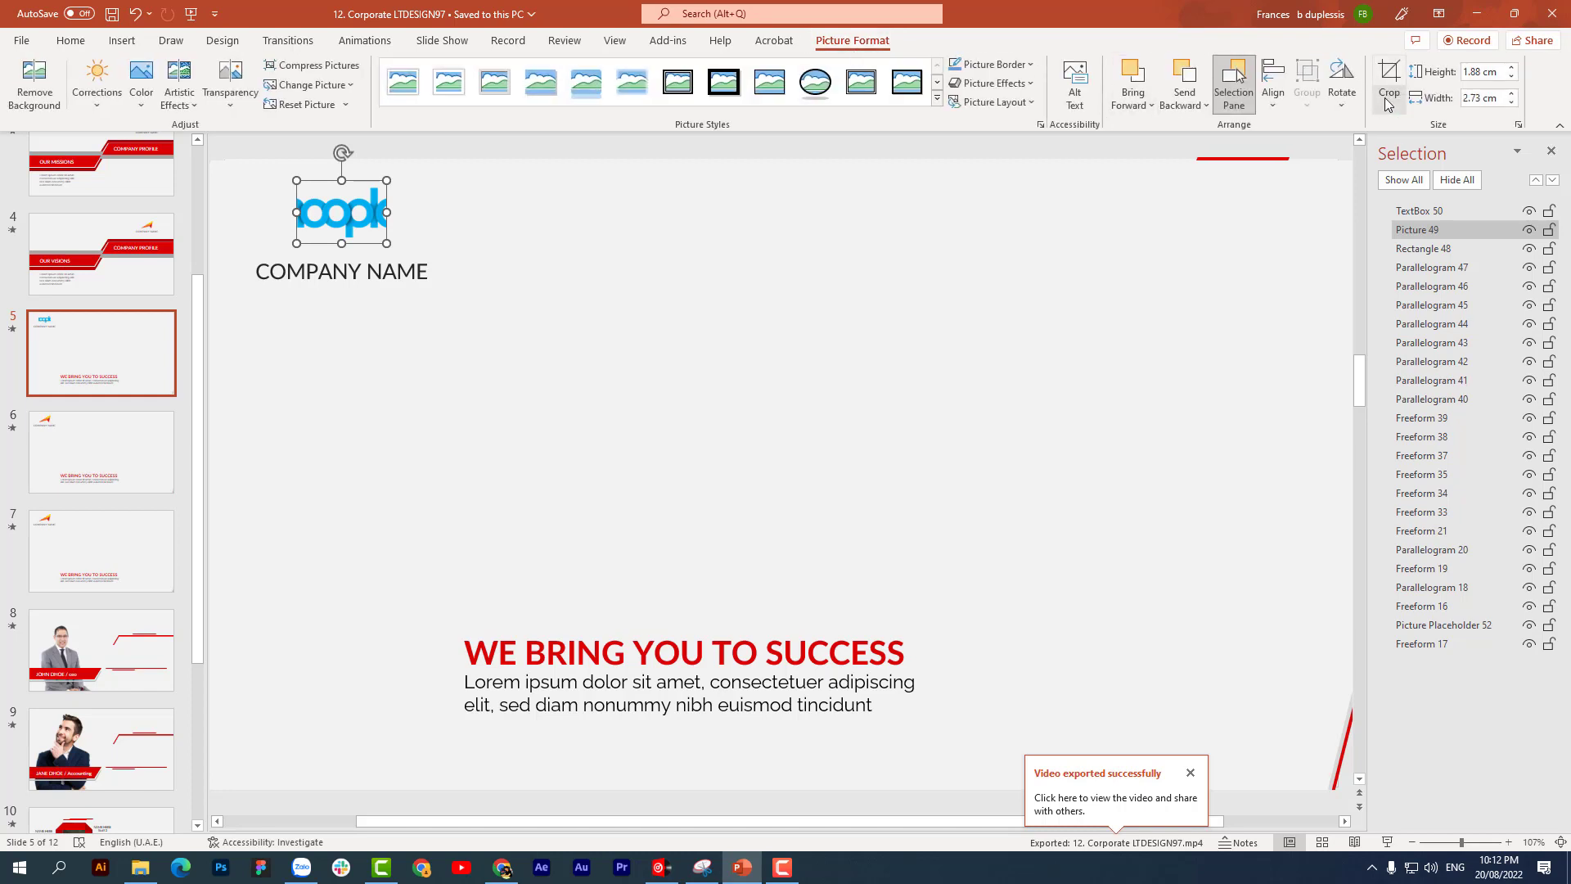
click(1389, 104)
click(1414, 127)
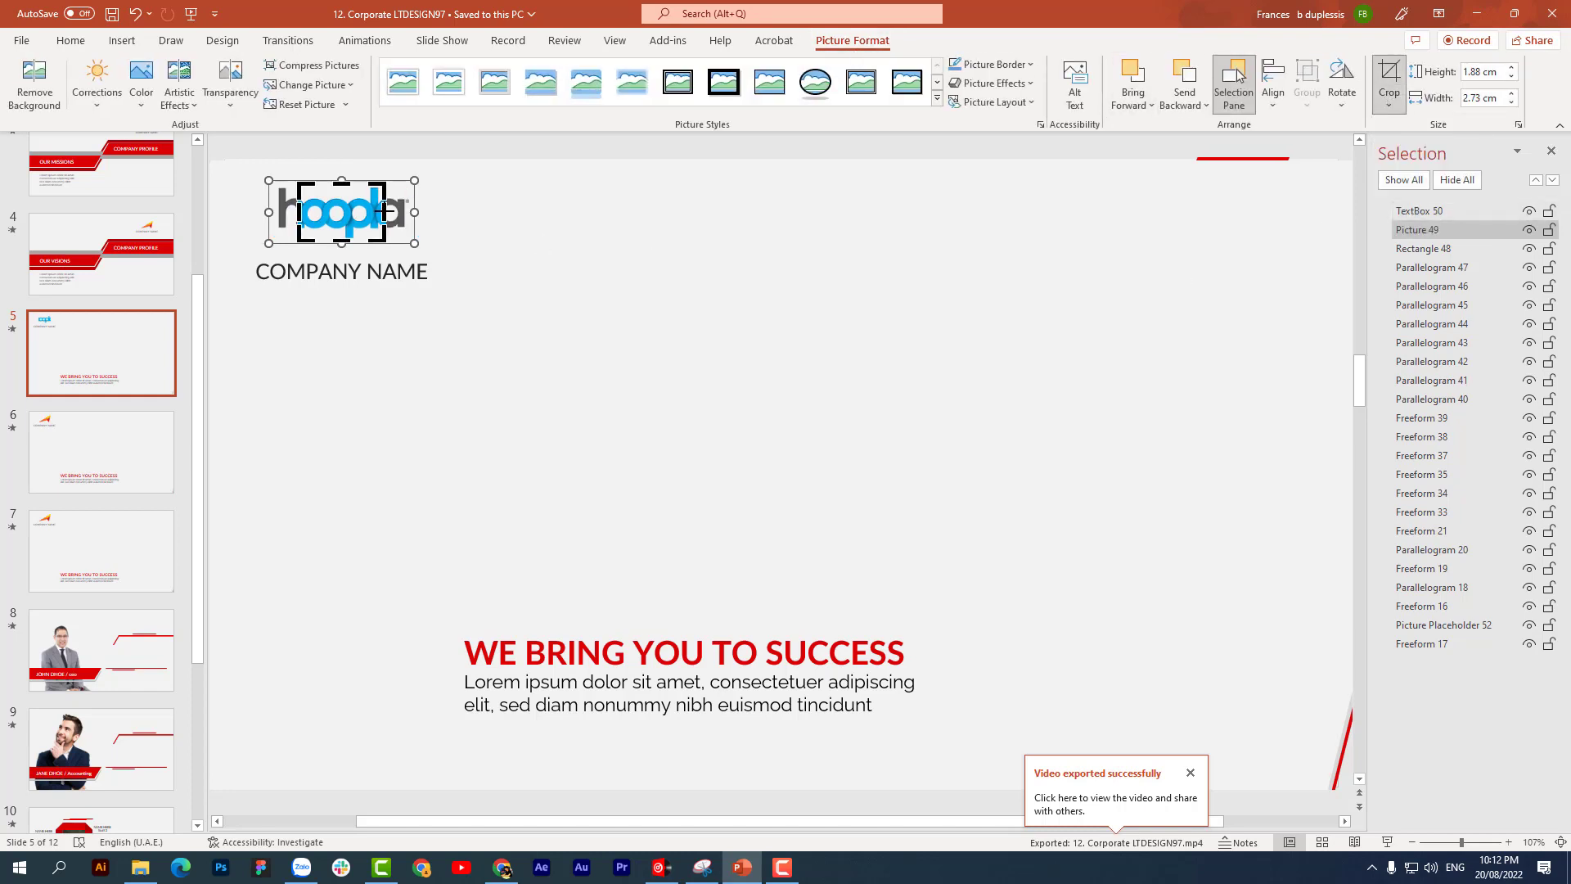
drag(383, 211, 402, 215)
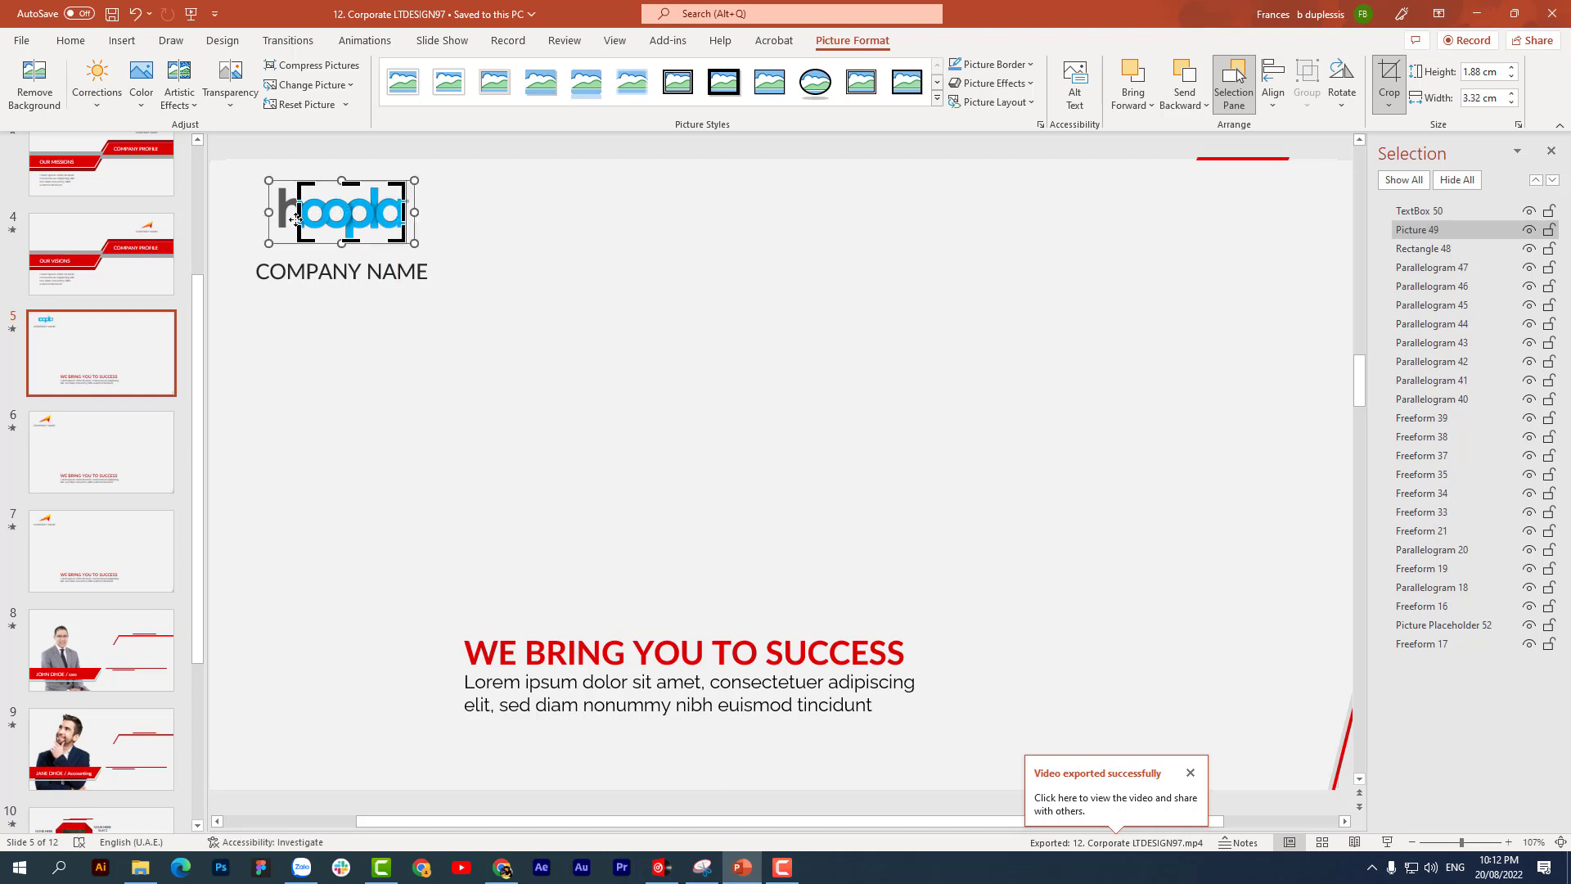
drag(298, 212, 272, 213)
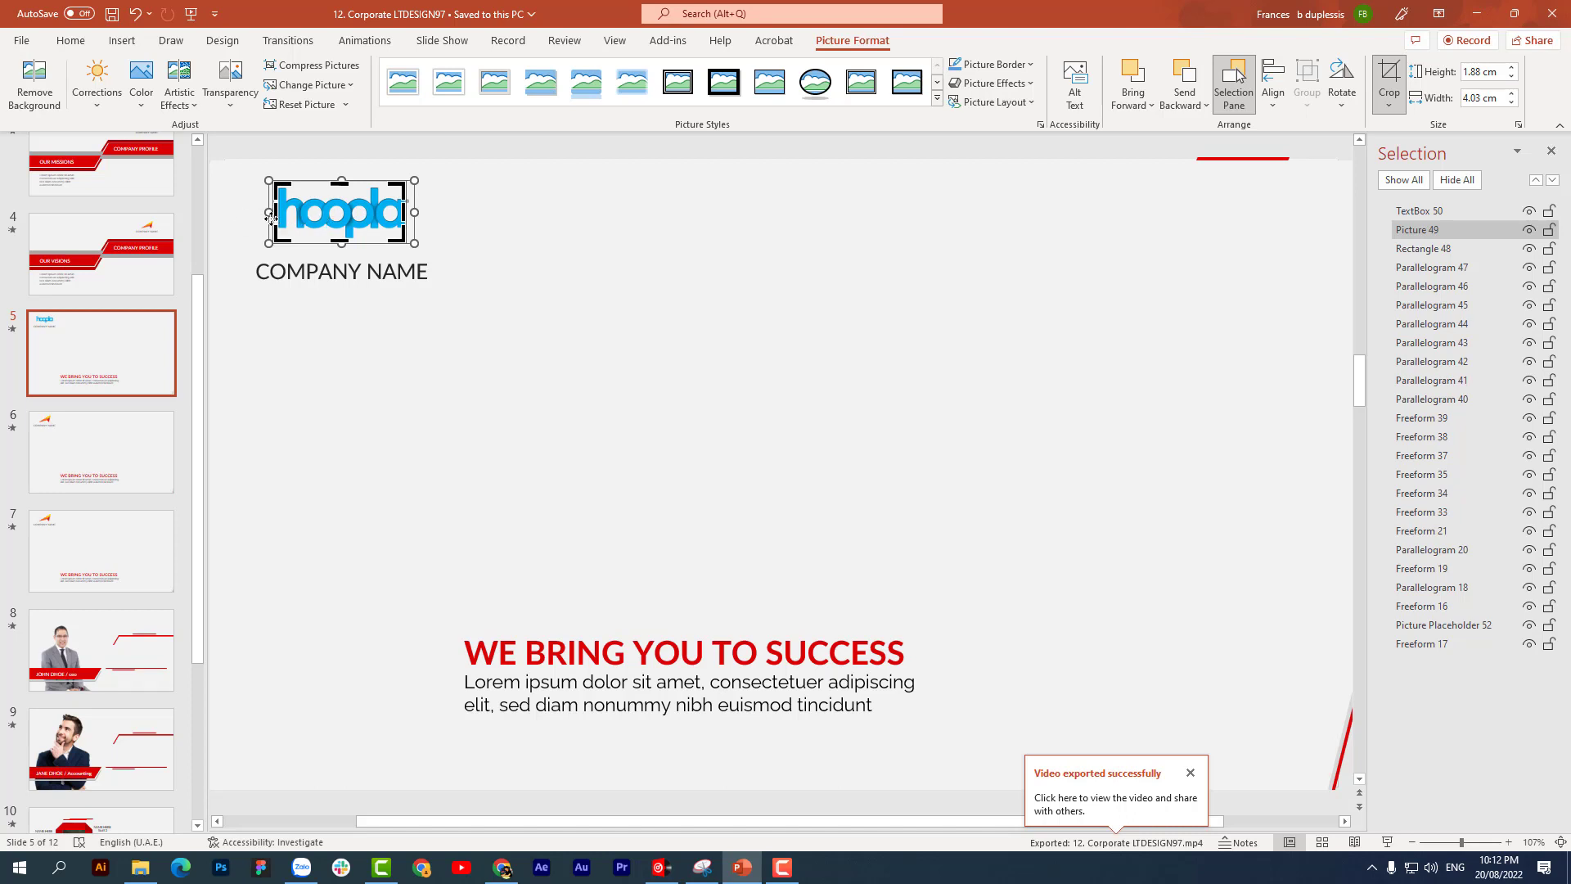
click(500, 252)
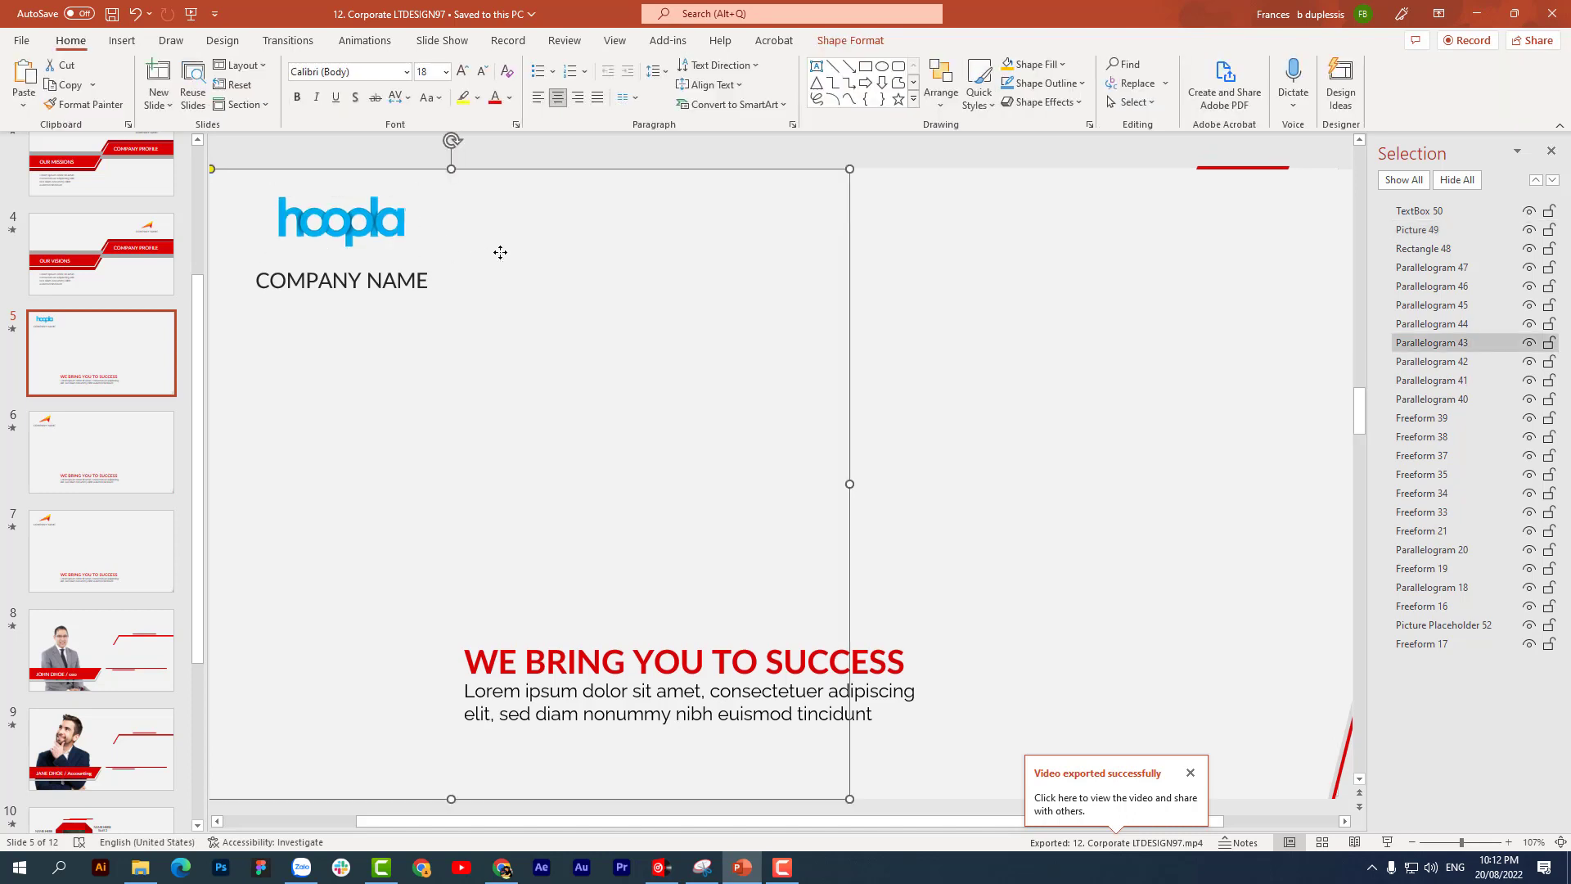
- Hide every slide 5 layer except the blue parallelogram and the city photo
click(365, 270)
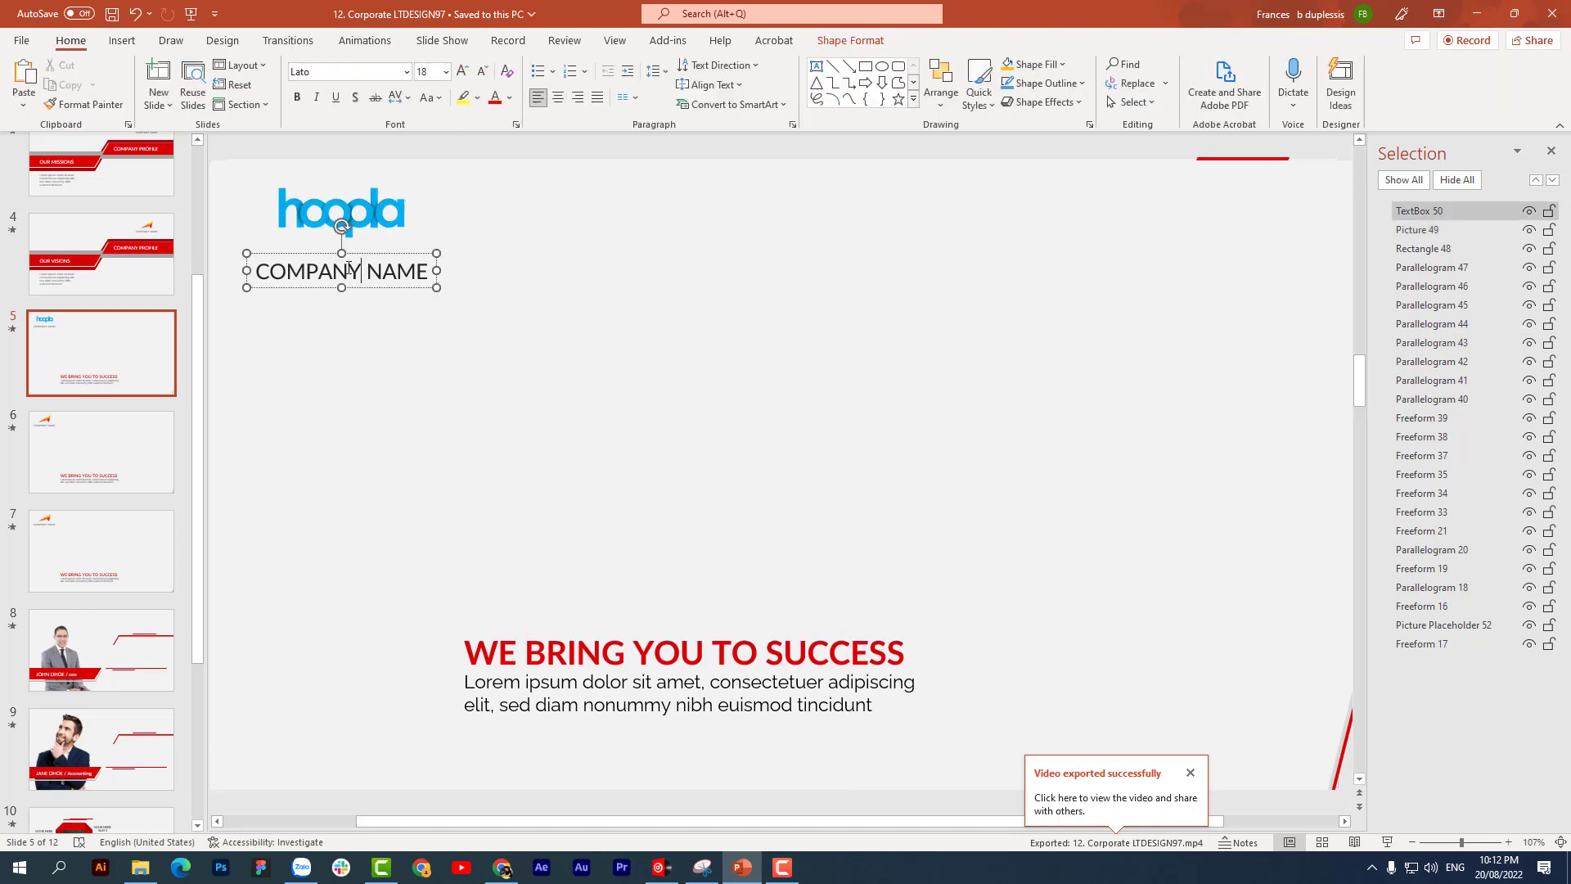
click(1456, 180)
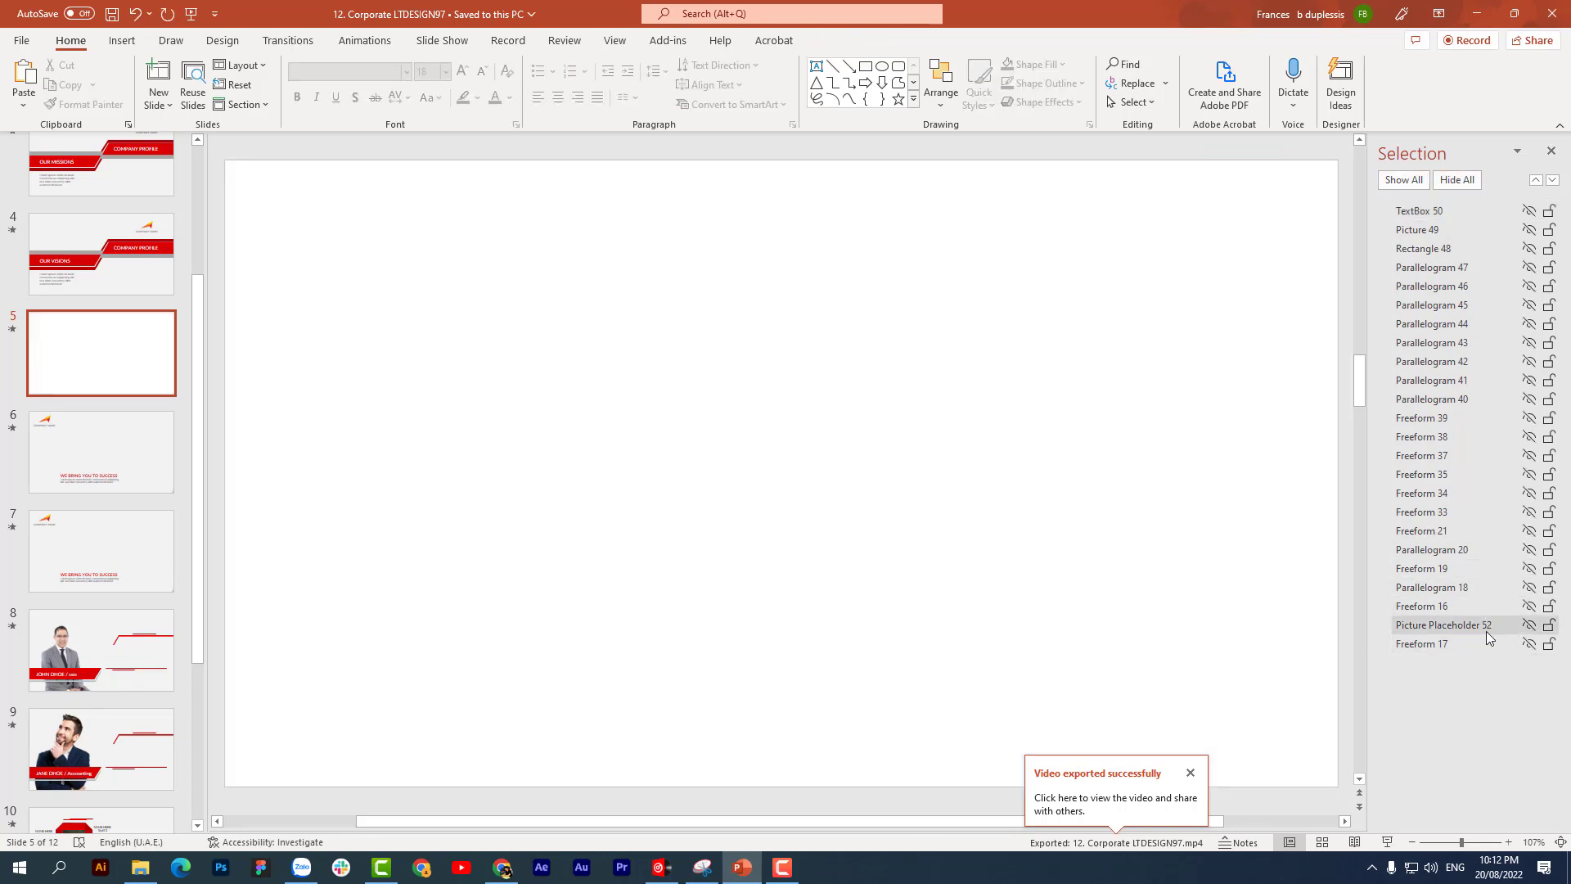
click(1528, 644)
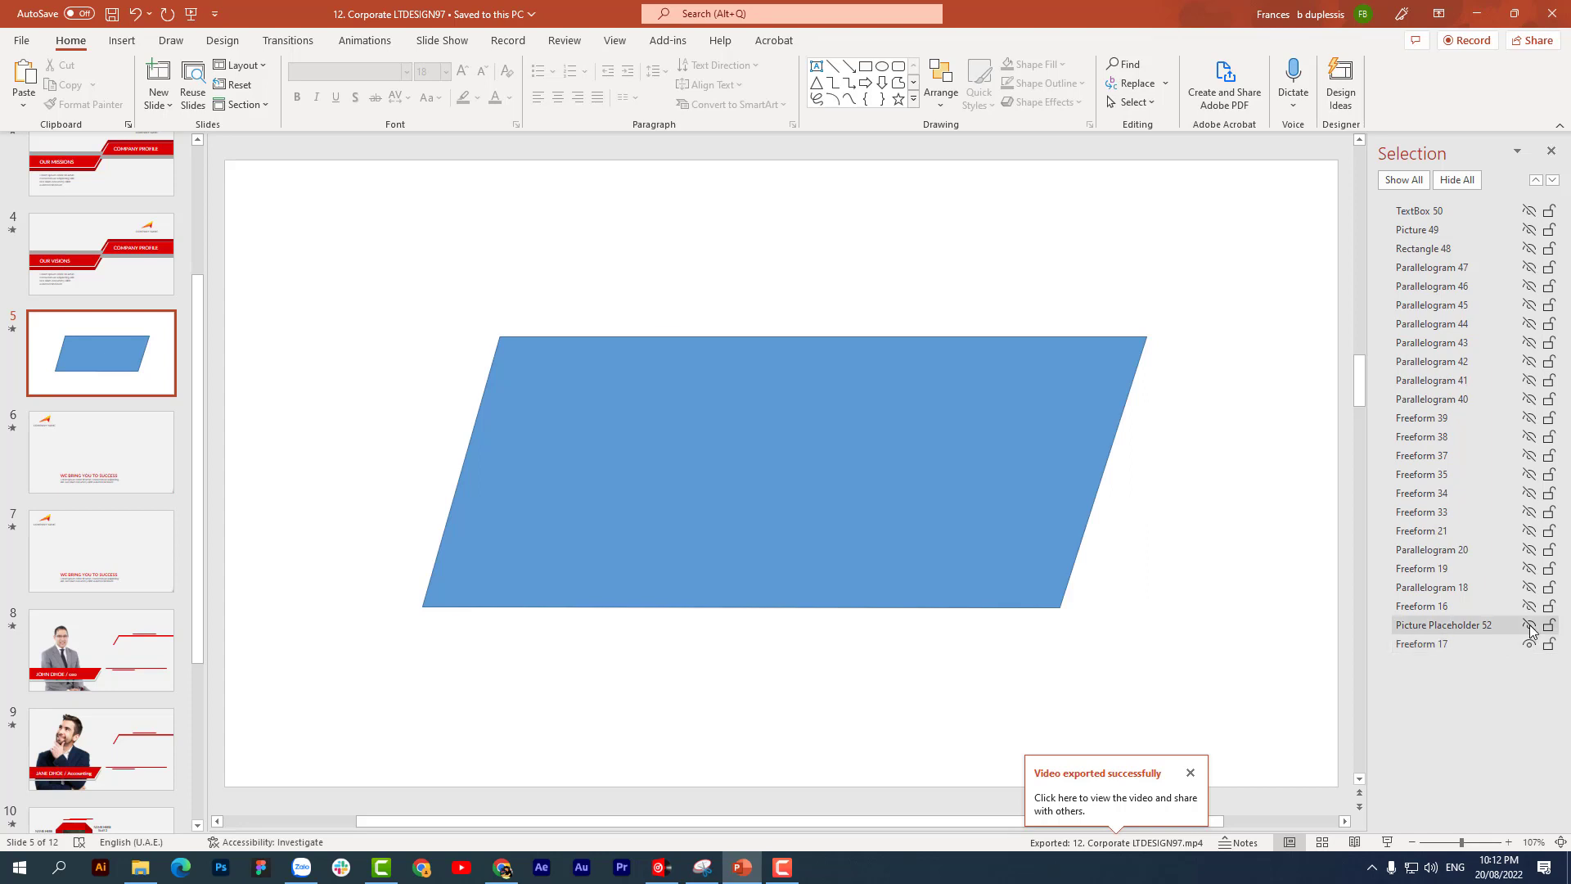
click(1529, 626)
- Replace the city street photo with the upward skyscraper image from file
click(861, 506)
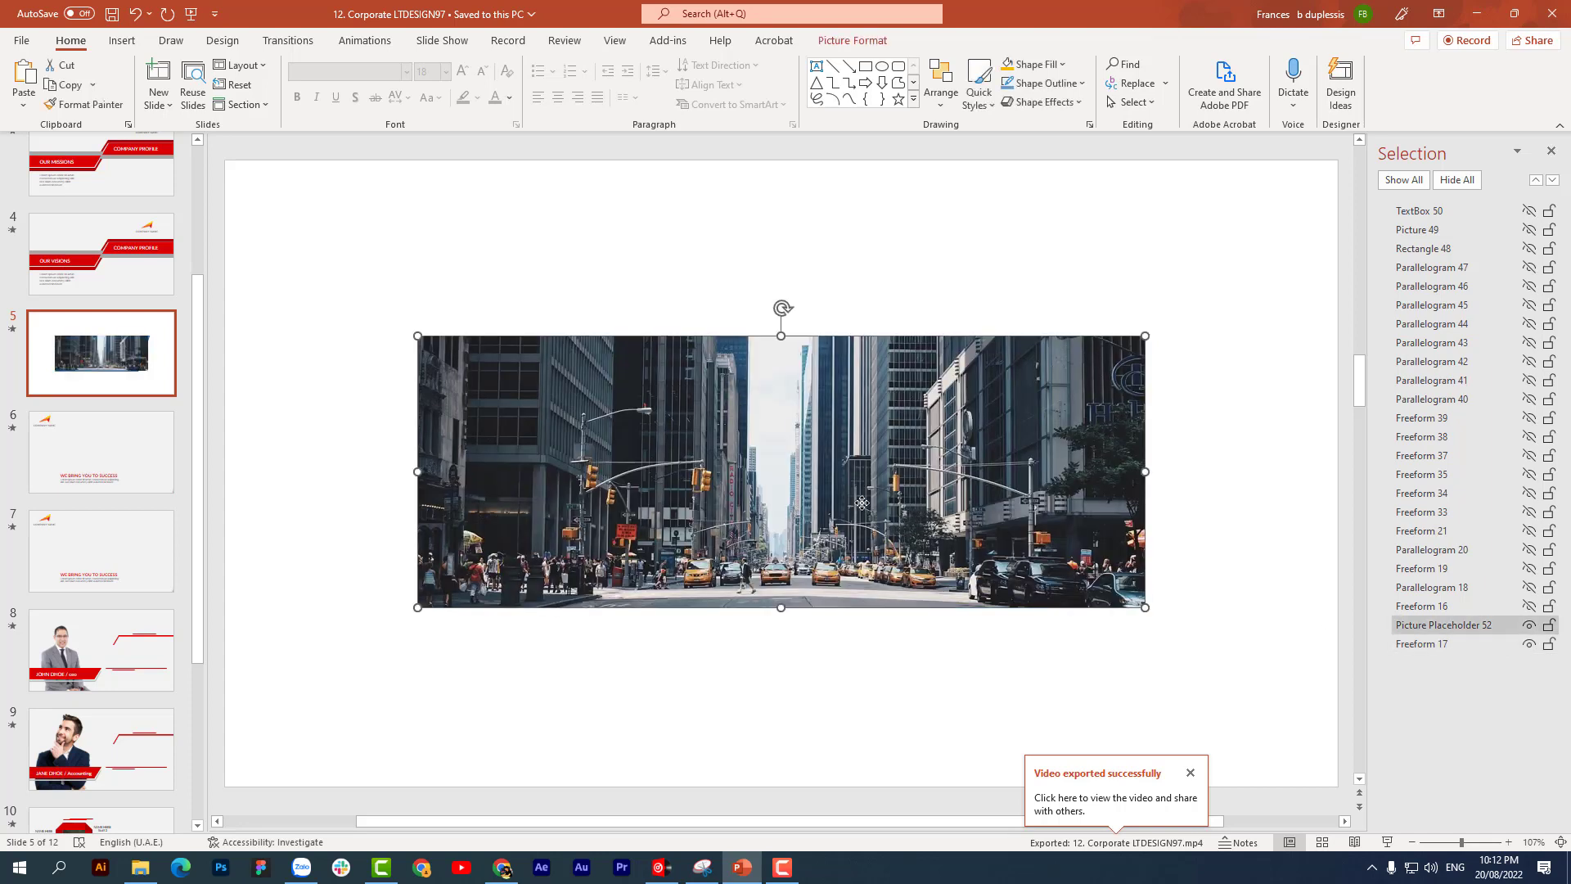
right_click(855, 459)
mouse_move(920, 203)
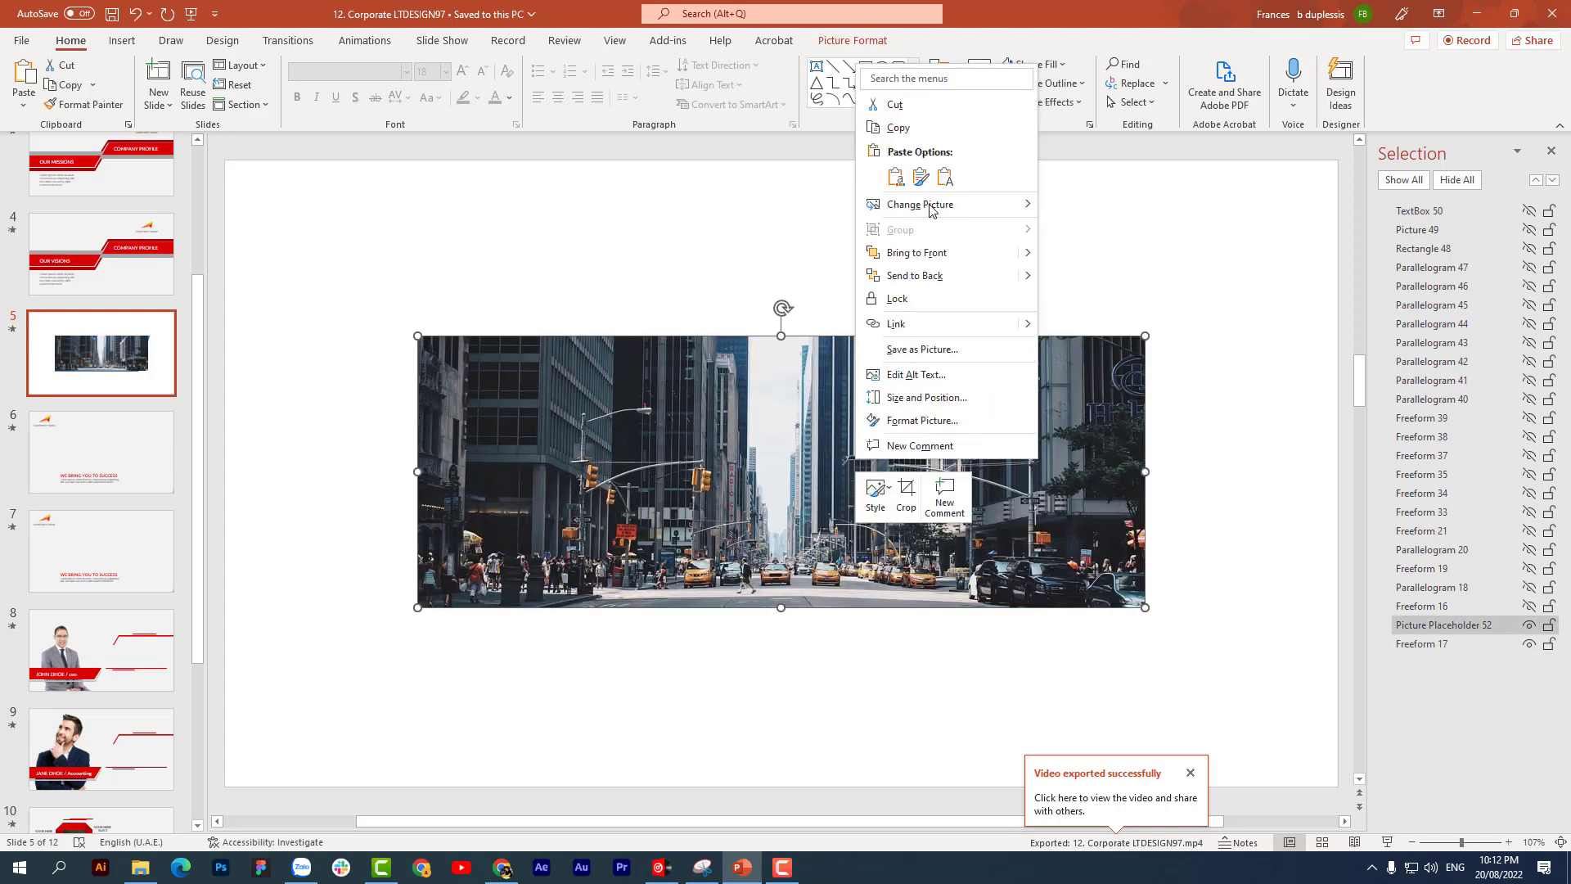
click(1089, 215)
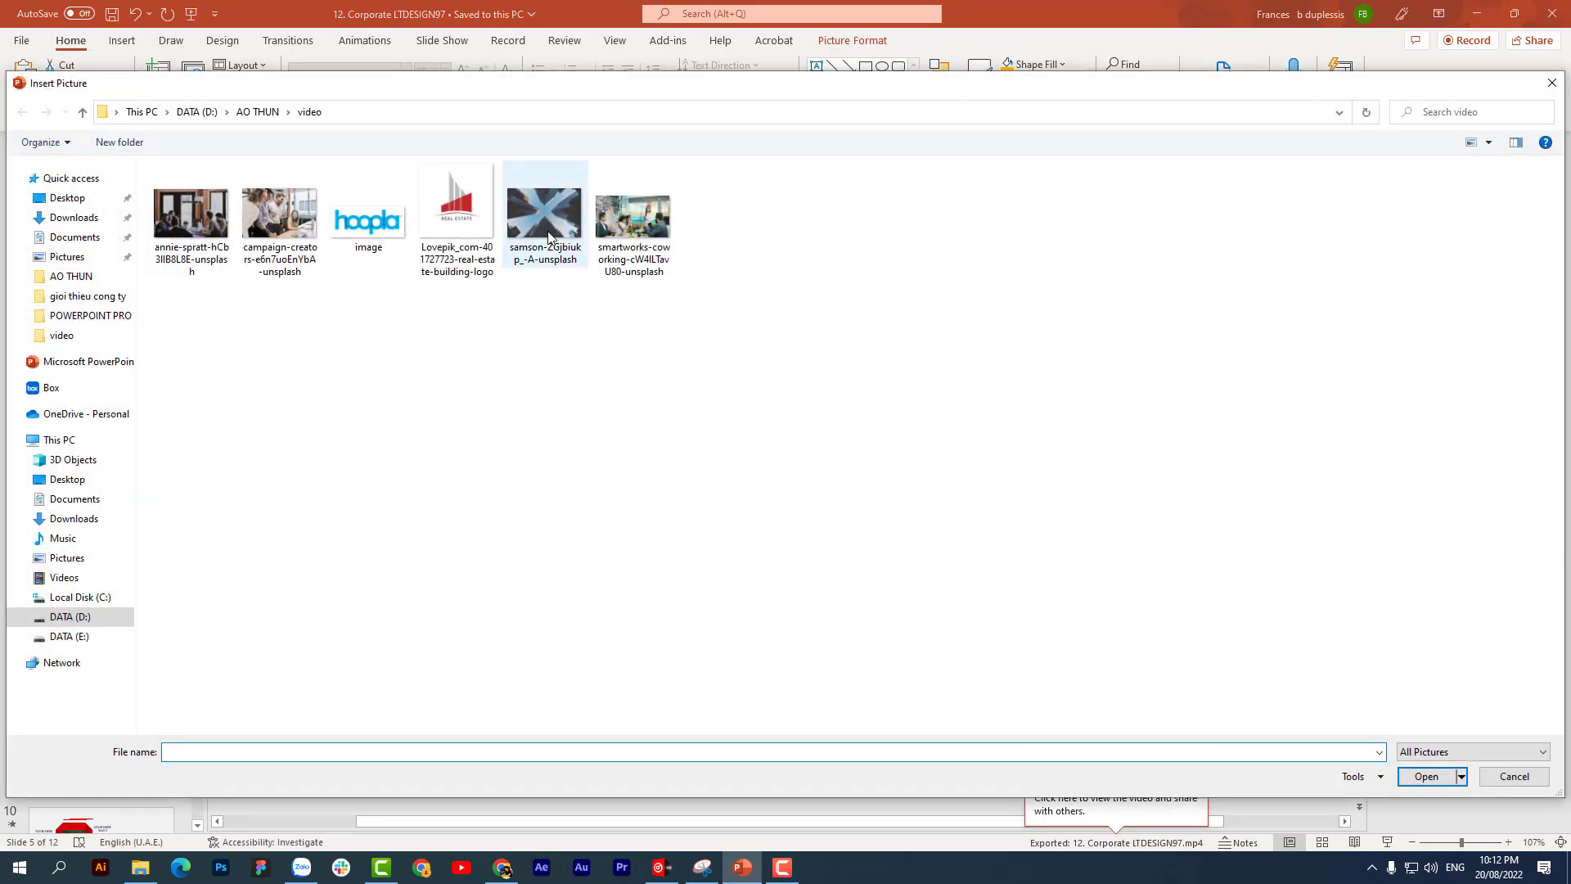
double_click(548, 228)
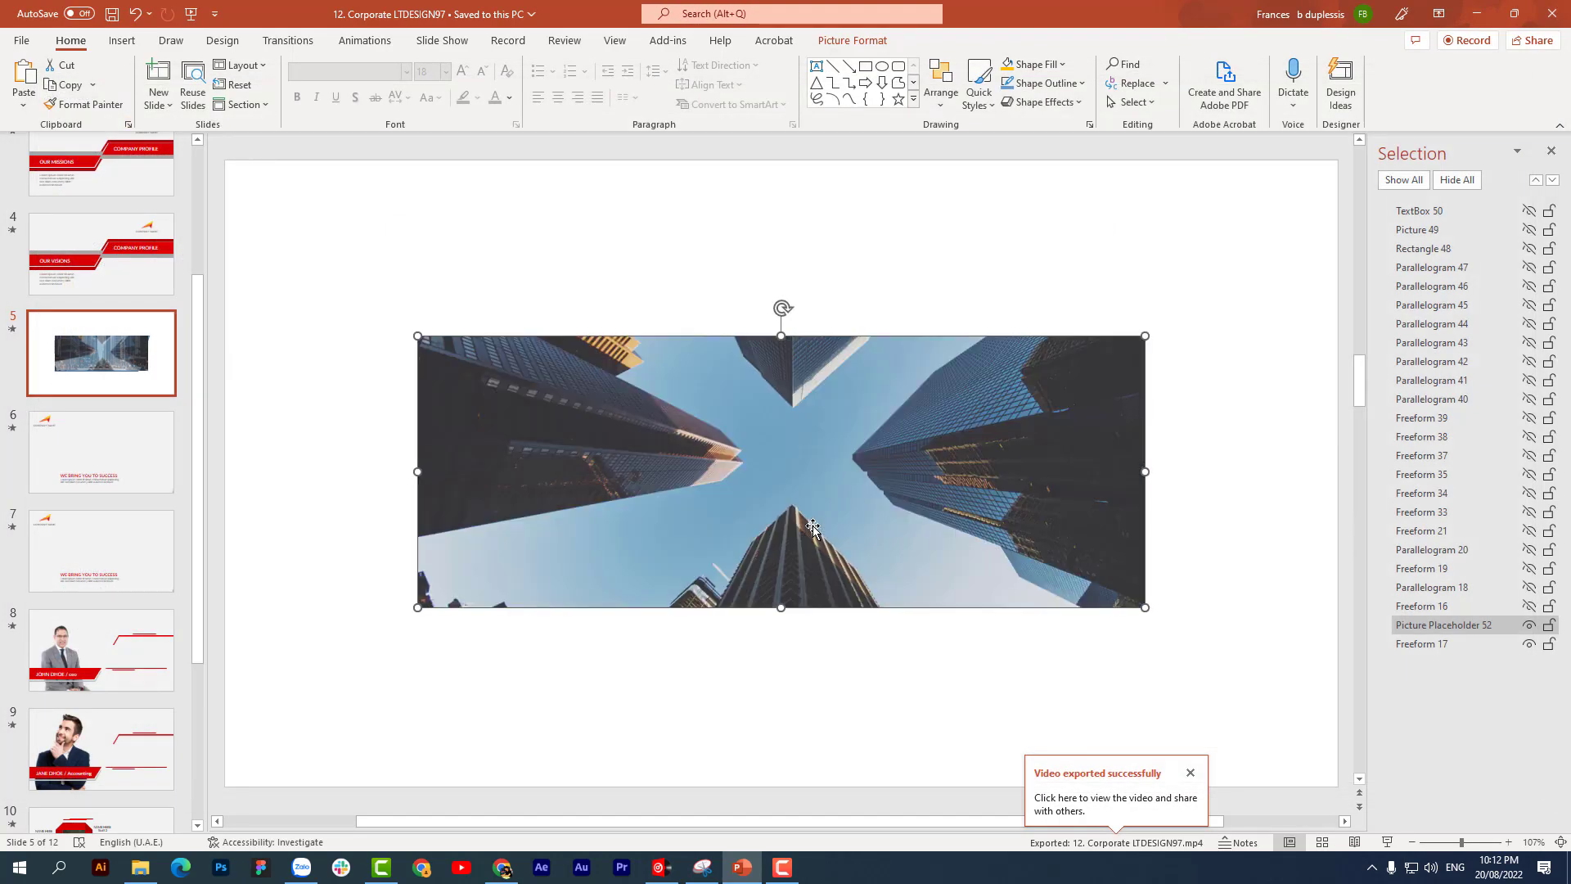
- Unhide the left stripes, filling the large parallelogram blue and the thin stripe light blue
click(1529, 606)
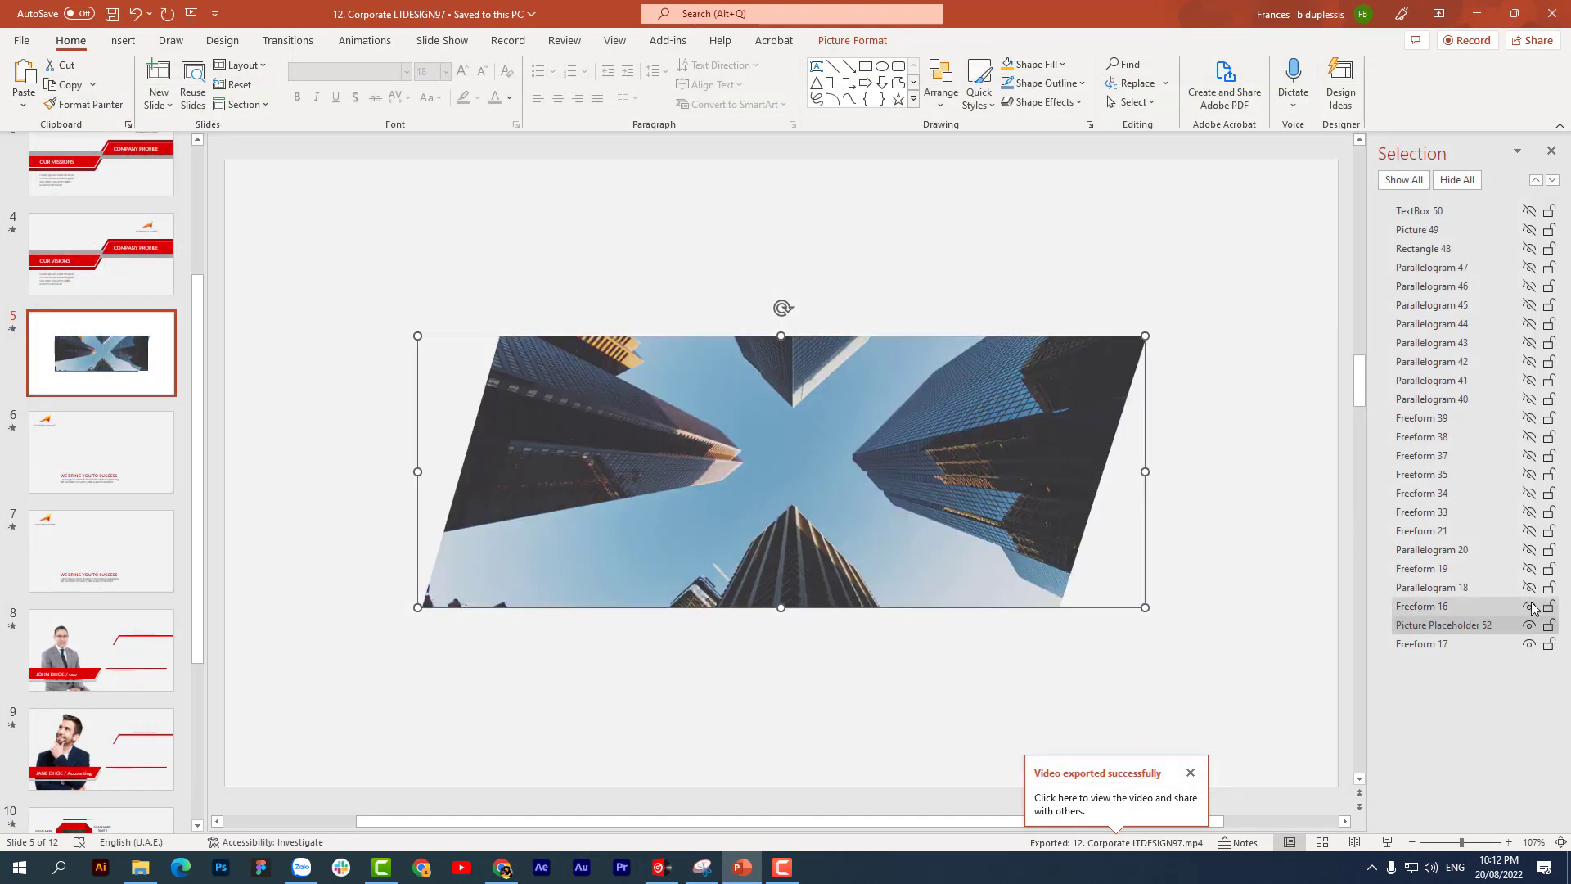
click(1530, 588)
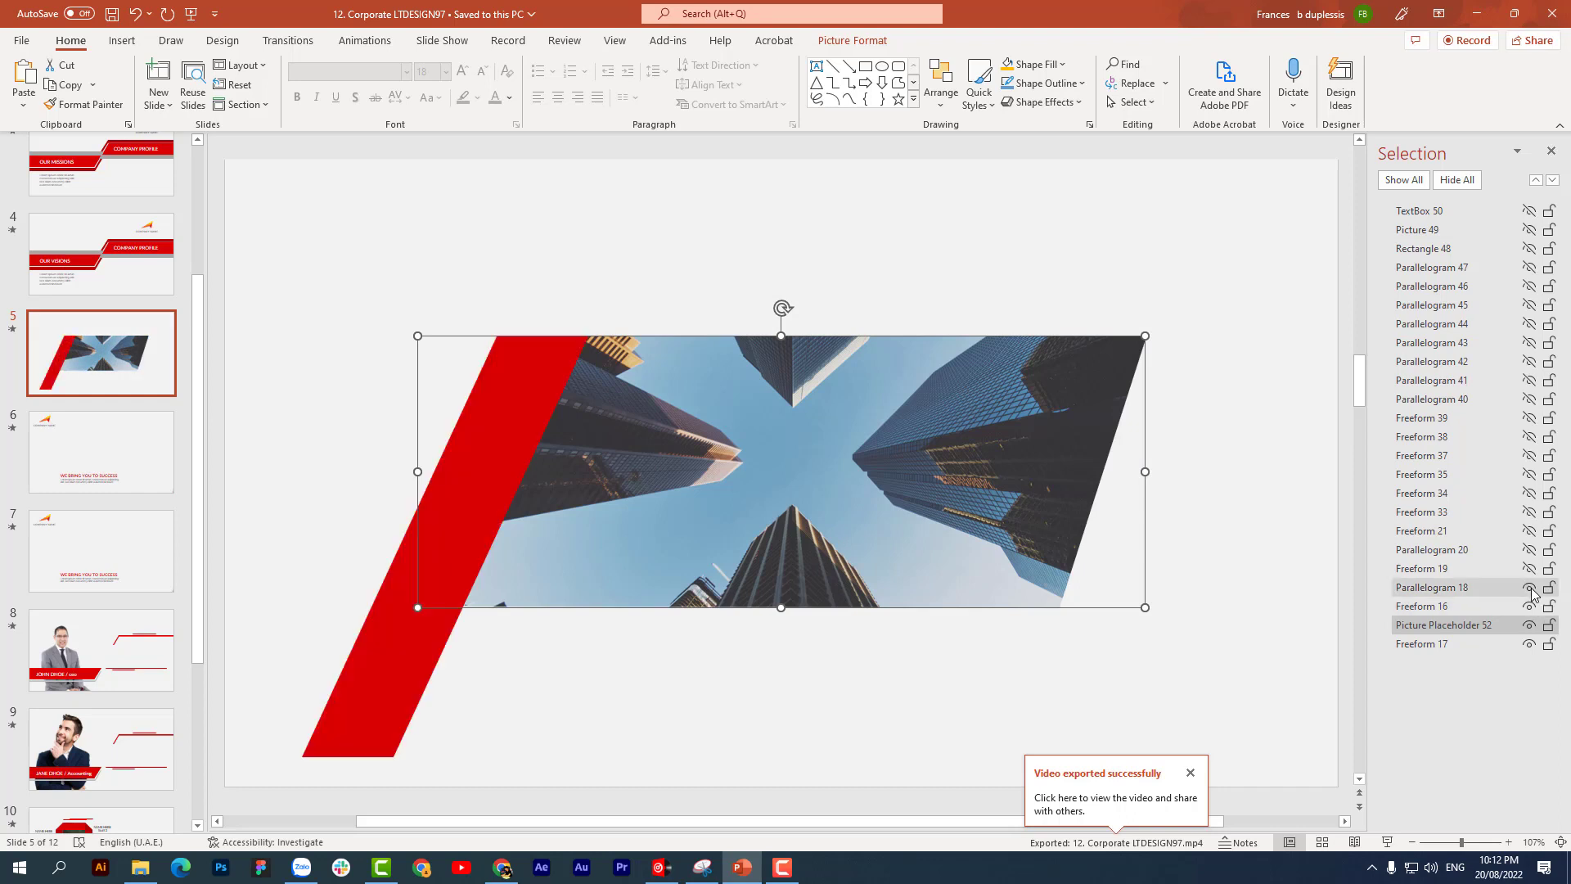
click(1529, 569)
click(500, 420)
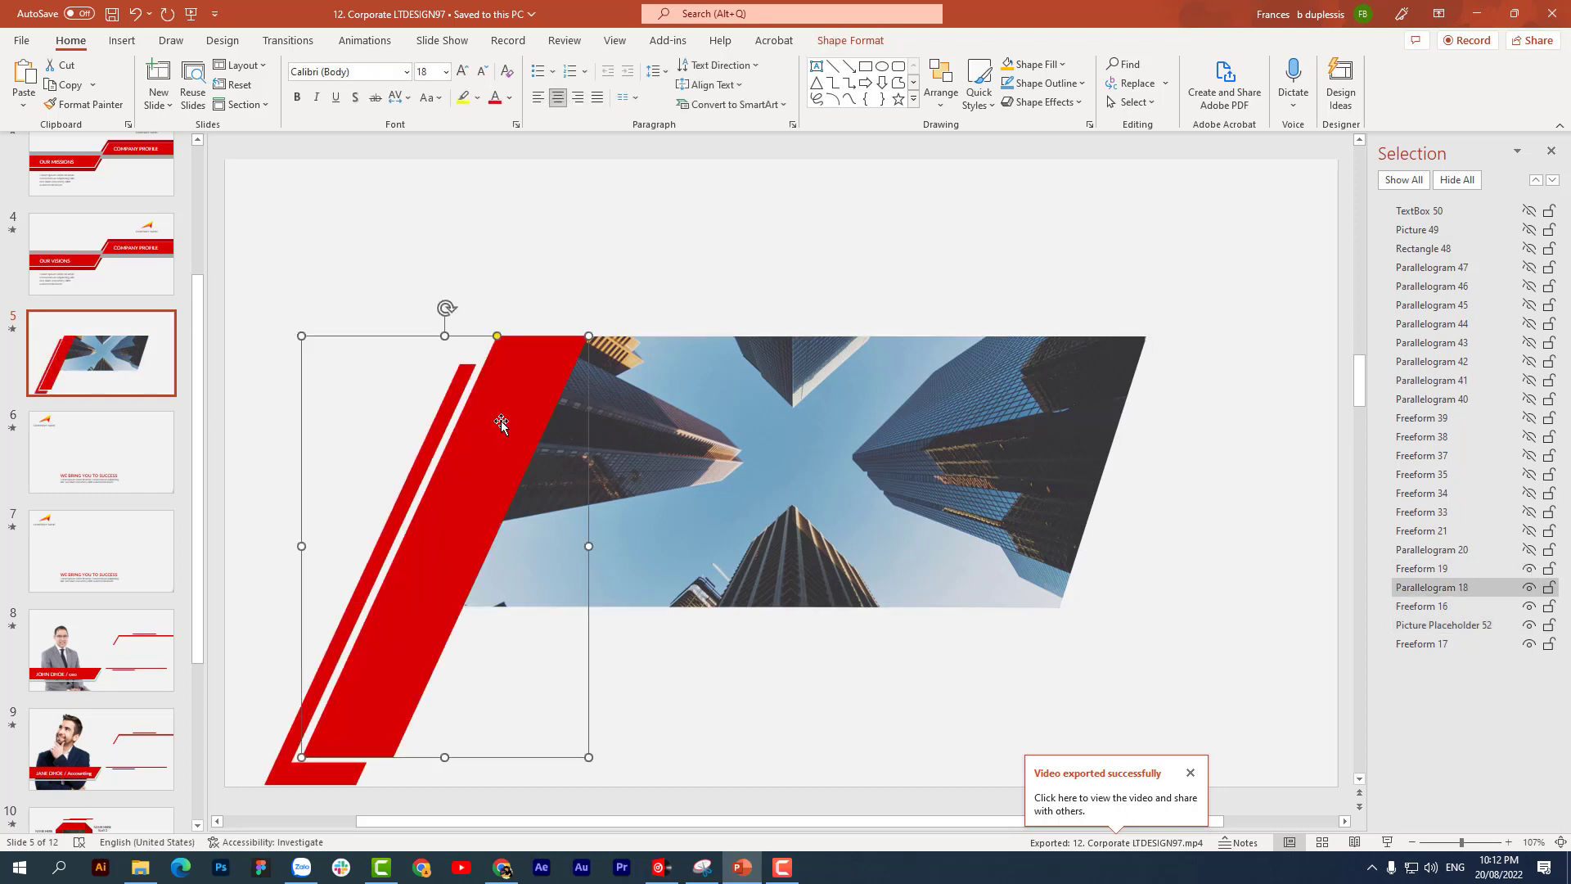
right_click(500, 421)
click(557, 288)
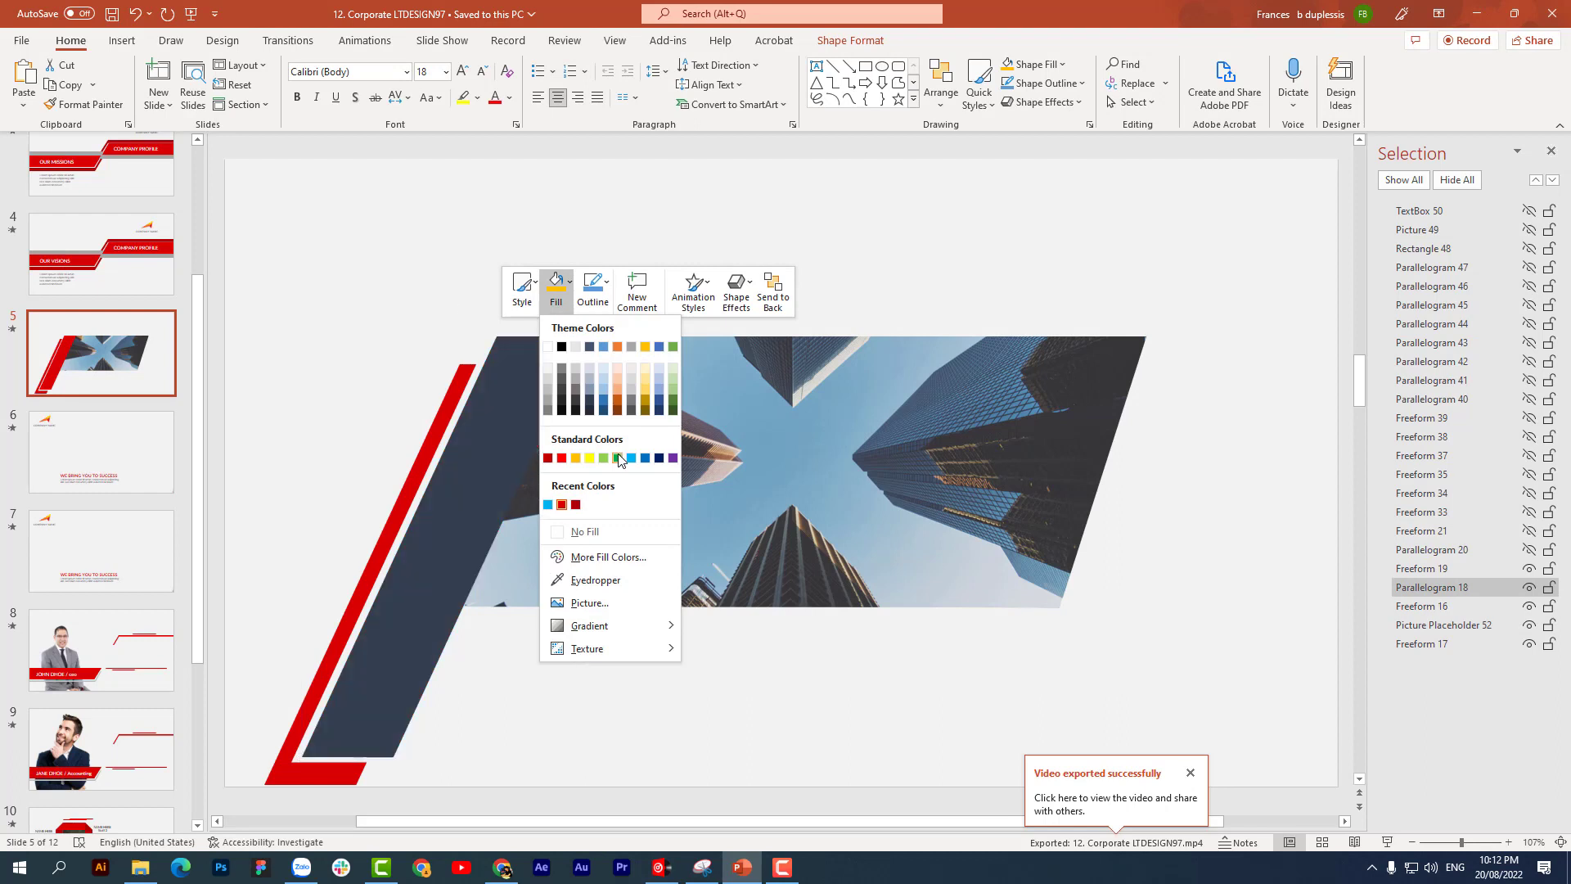
click(645, 460)
click(448, 407)
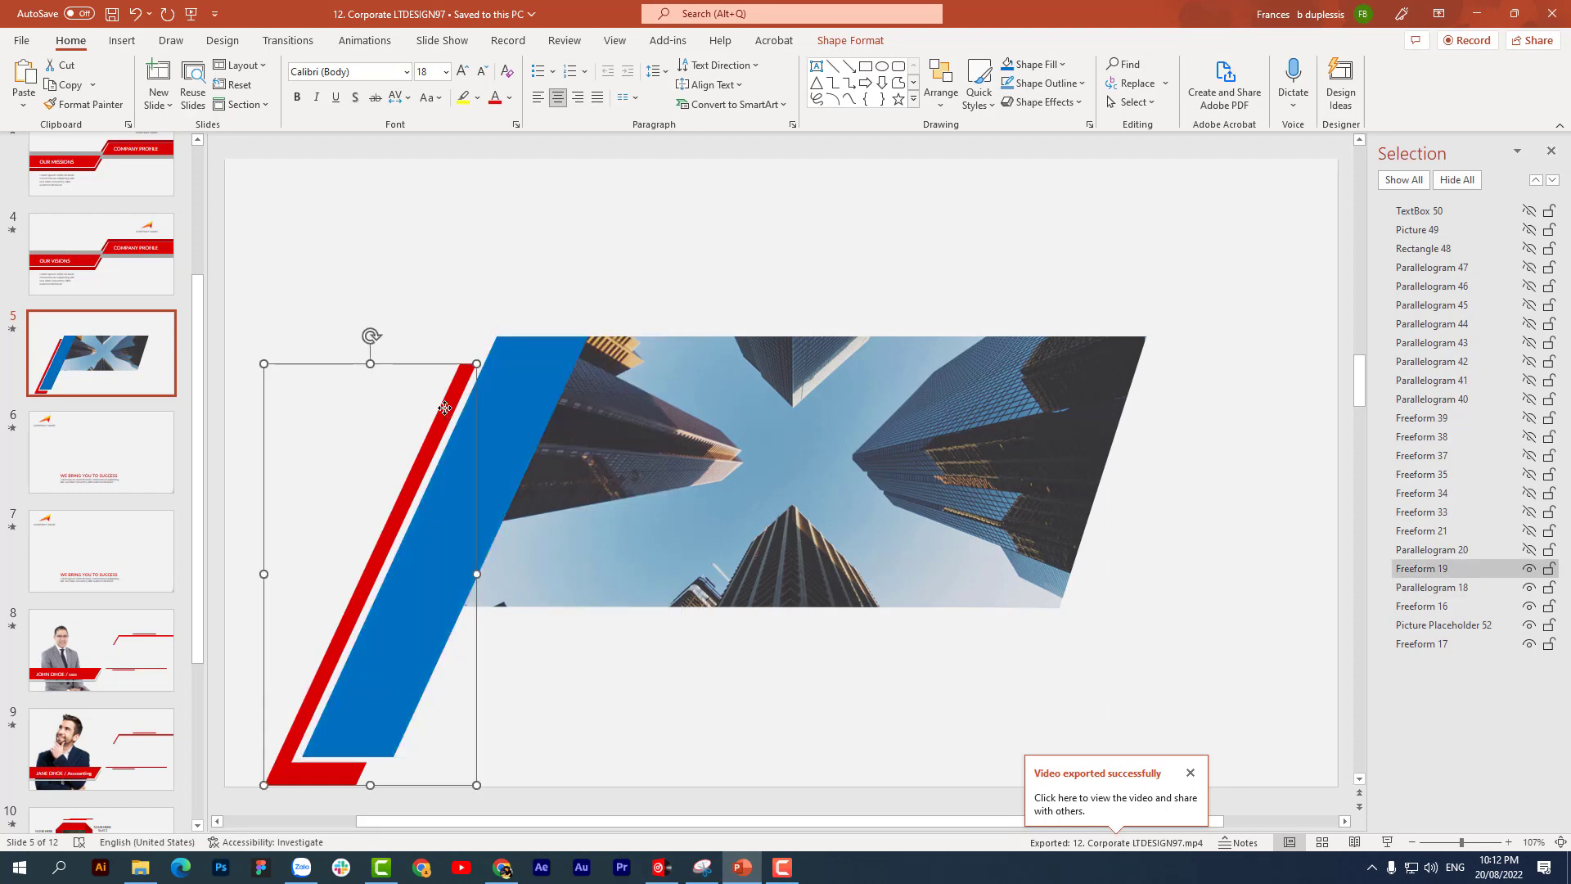
right_click(449, 407)
click(540, 369)
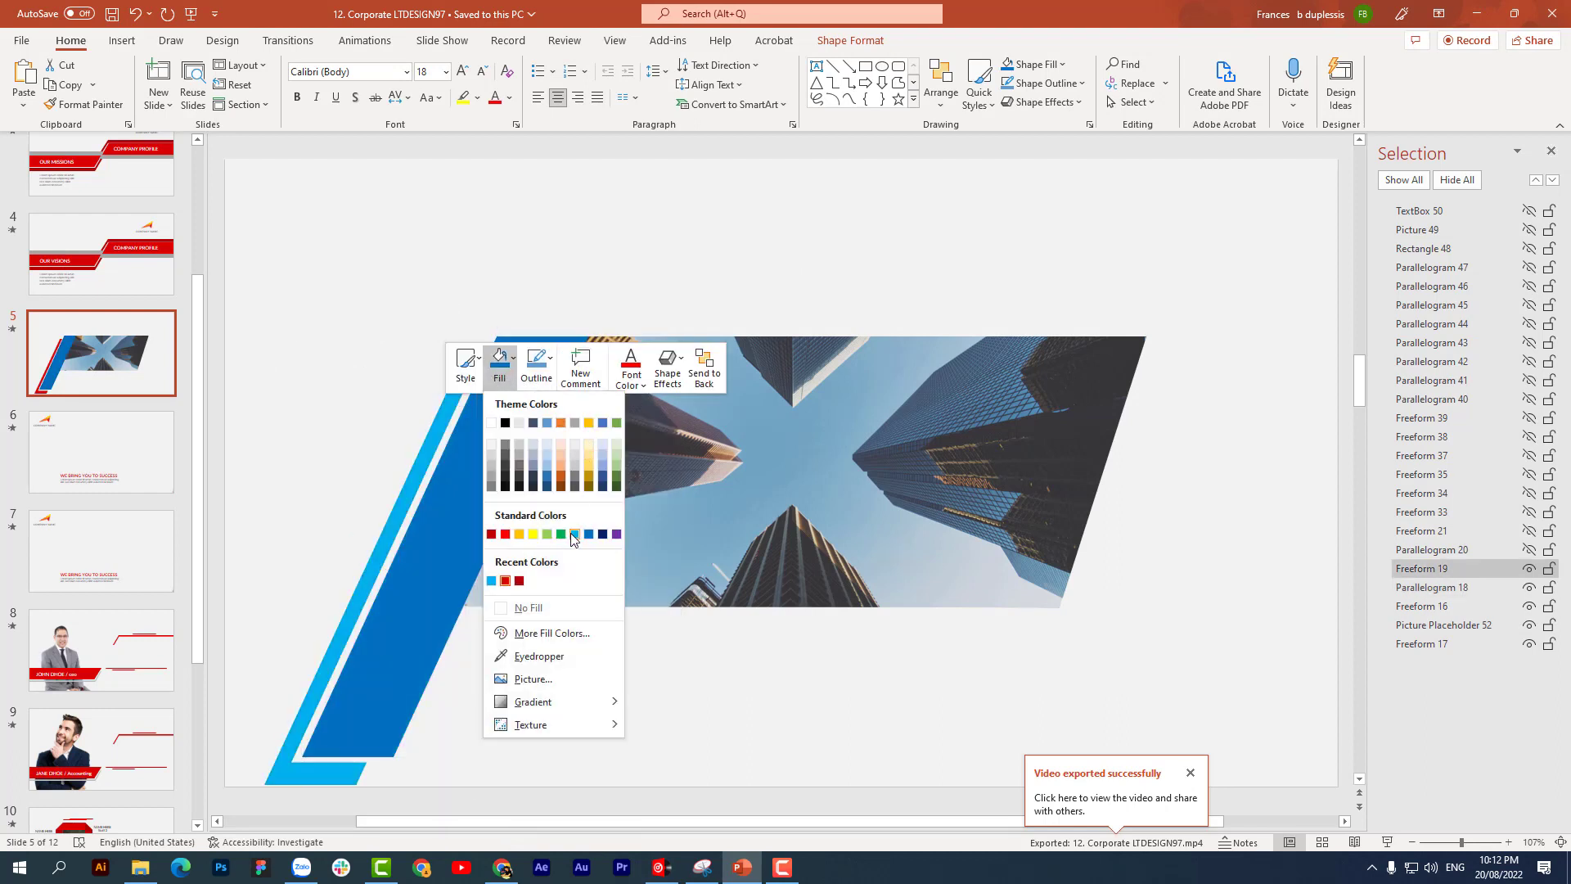
click(572, 533)
- Unhide the right stripes, eyedropping the left blue onto one and making the thin one light blue
click(1529, 551)
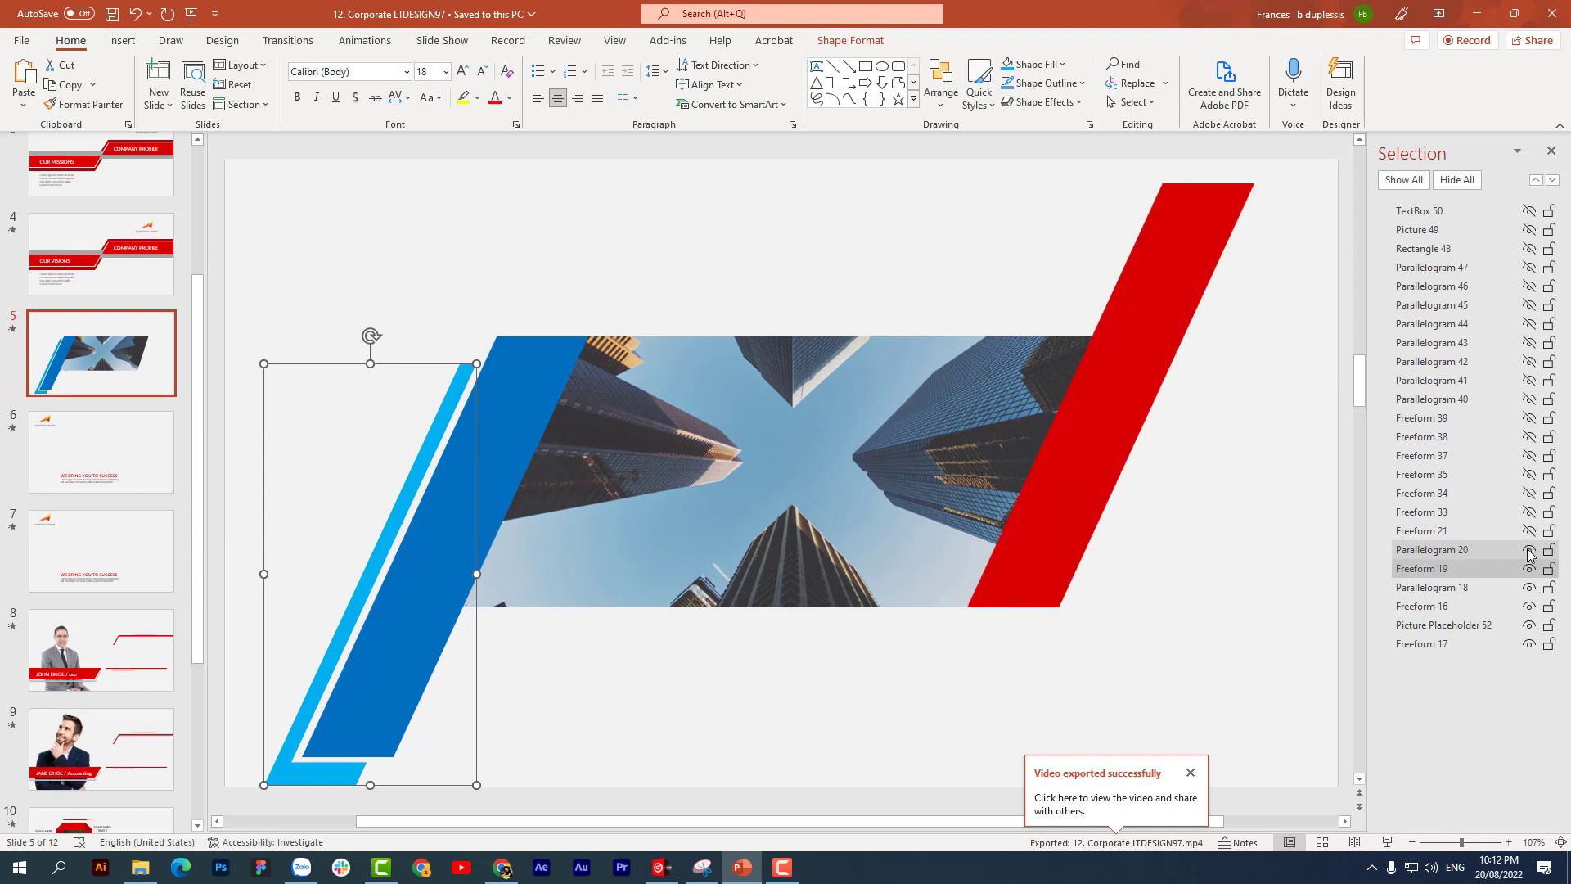
click(1160, 338)
right_click(1160, 337)
click(1216, 287)
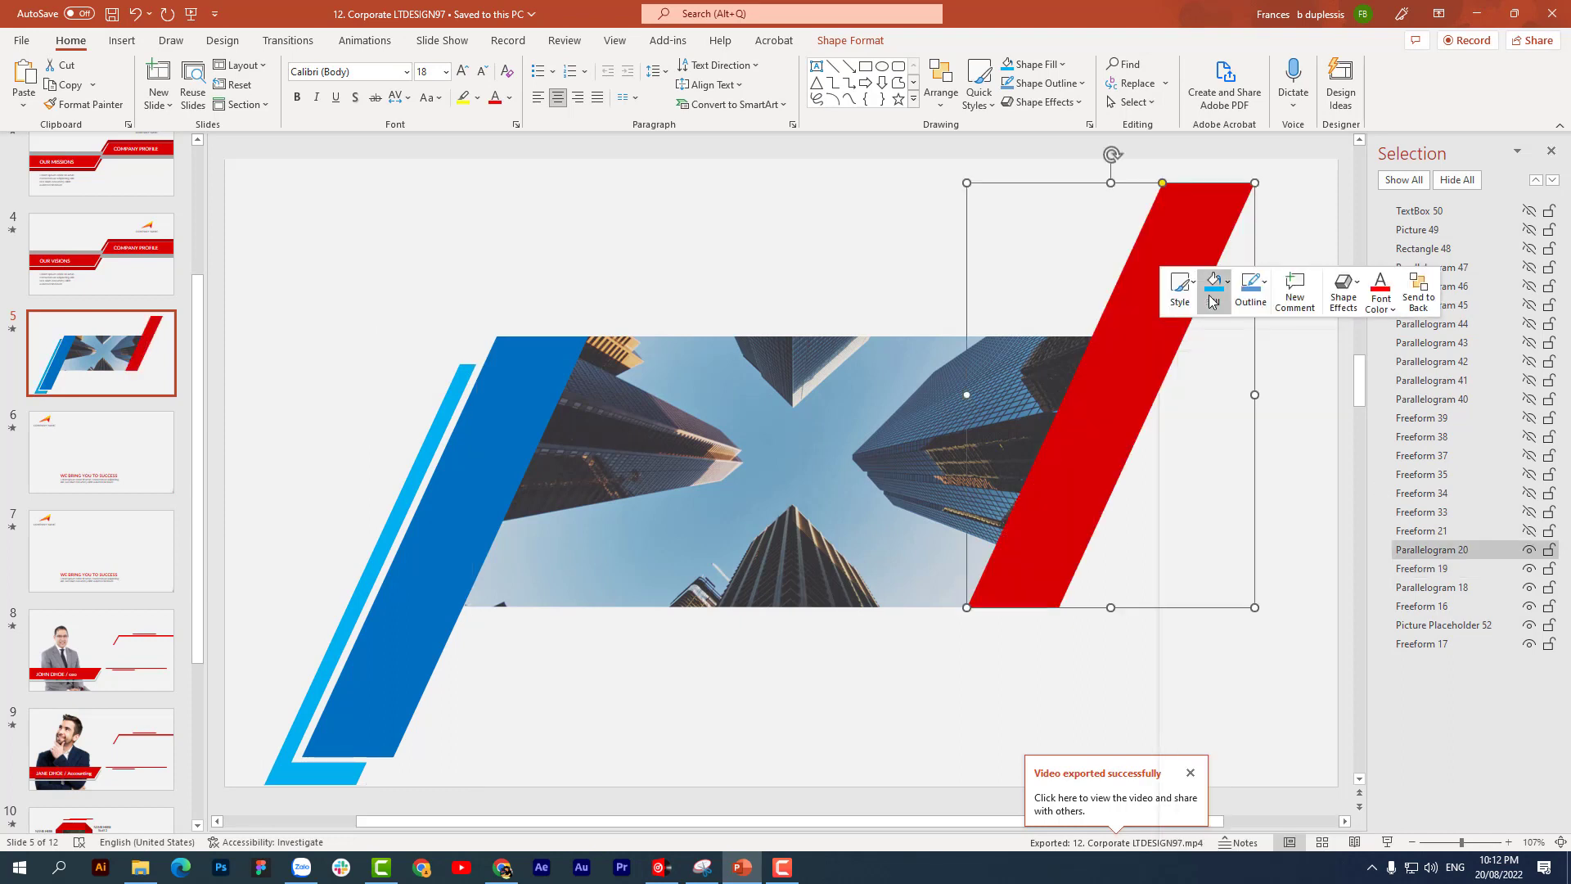
click(1225, 586)
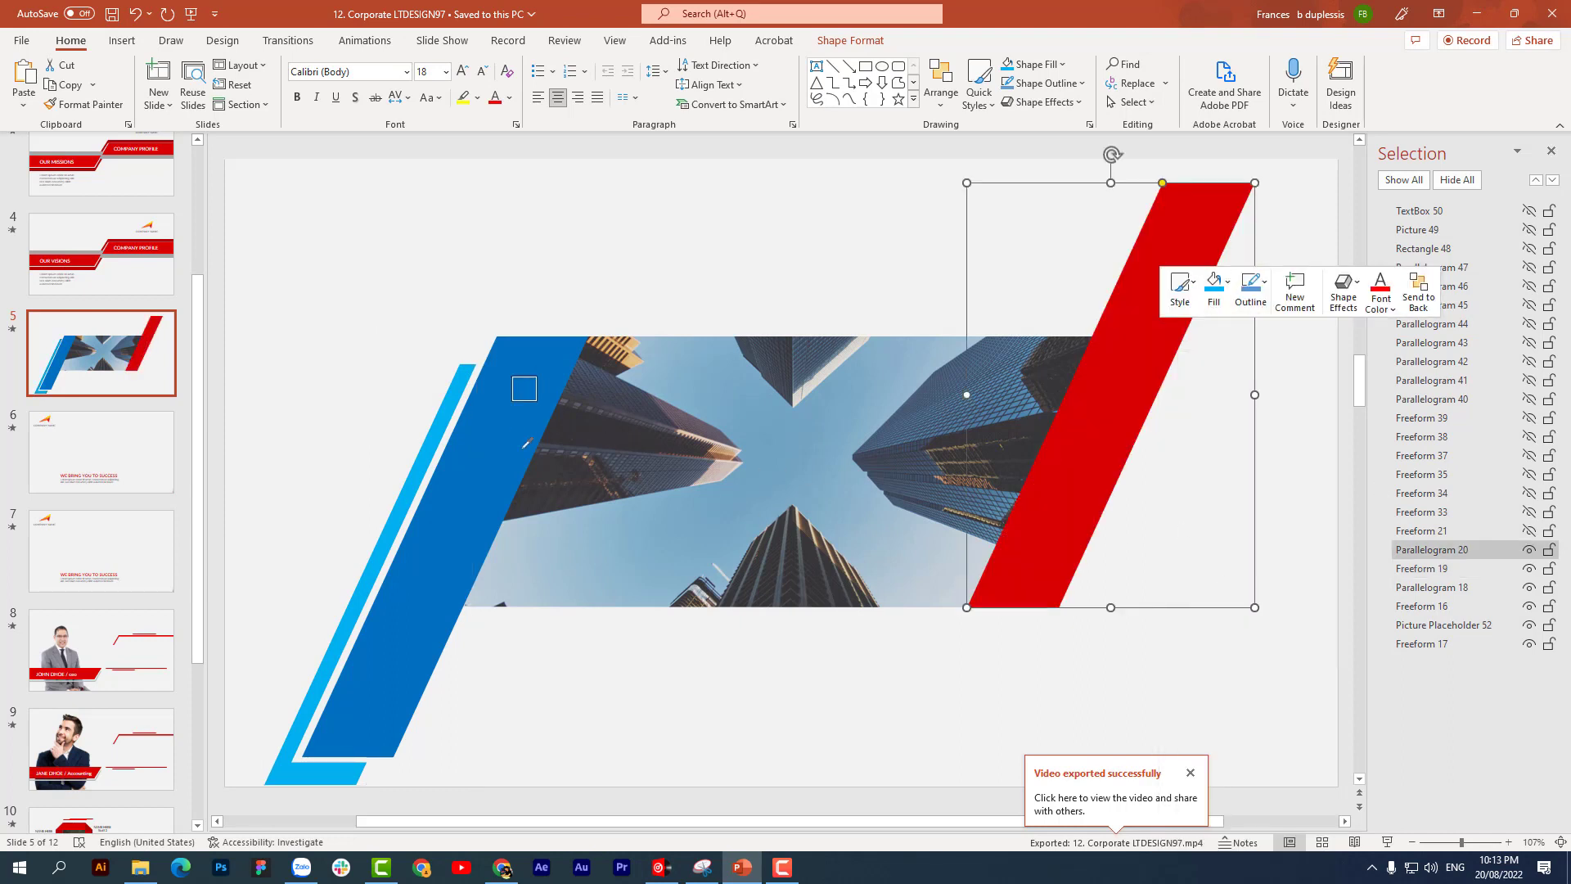
click(524, 446)
click(1528, 532)
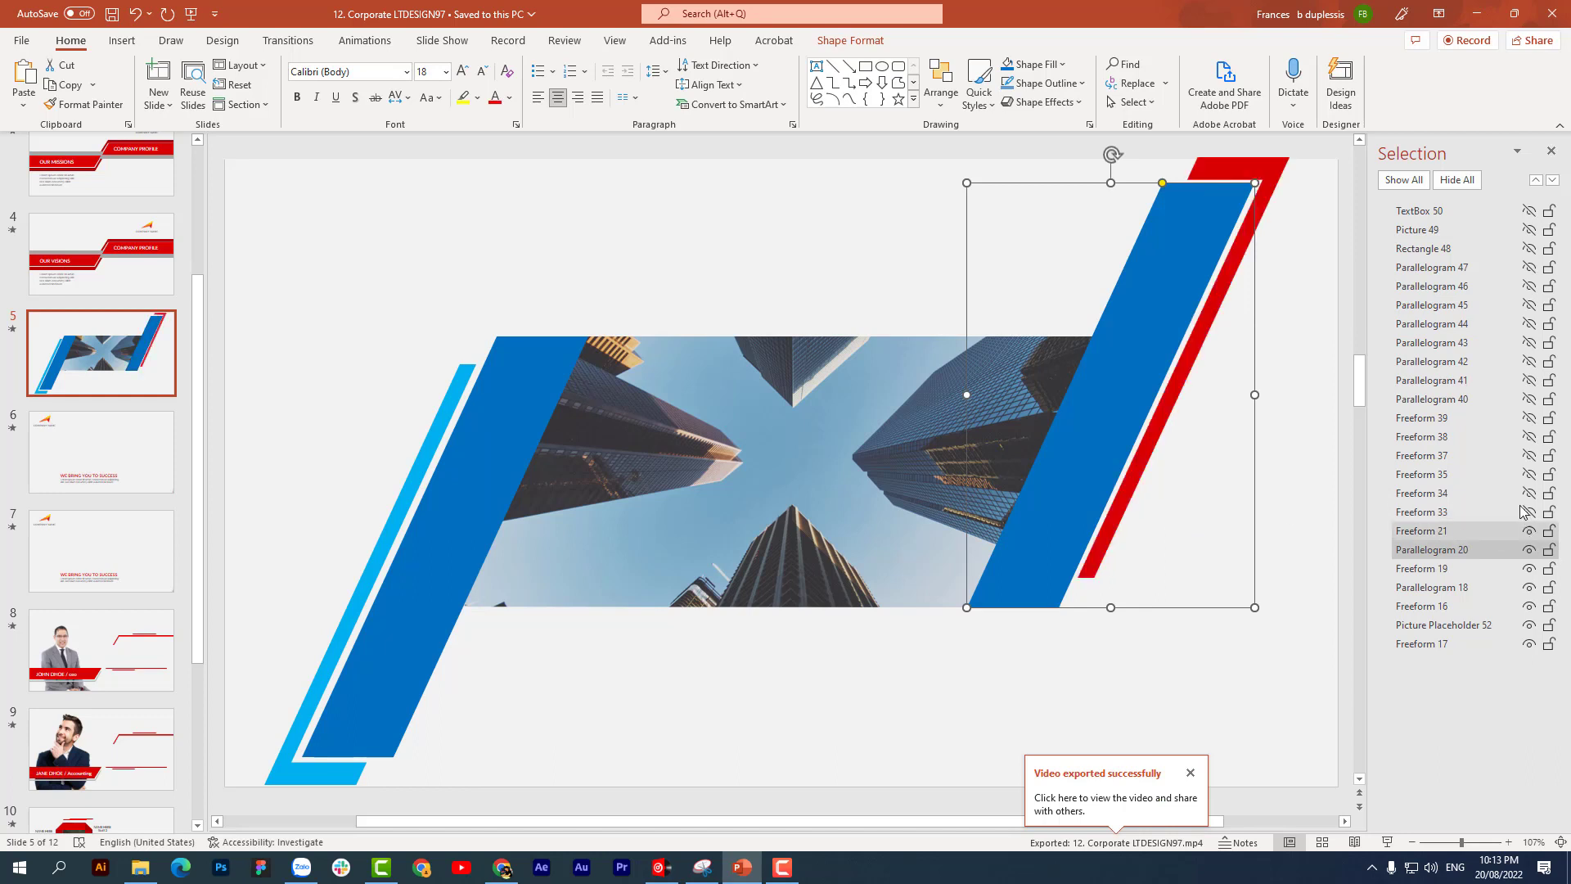
click(1279, 164)
right_click(1279, 164)
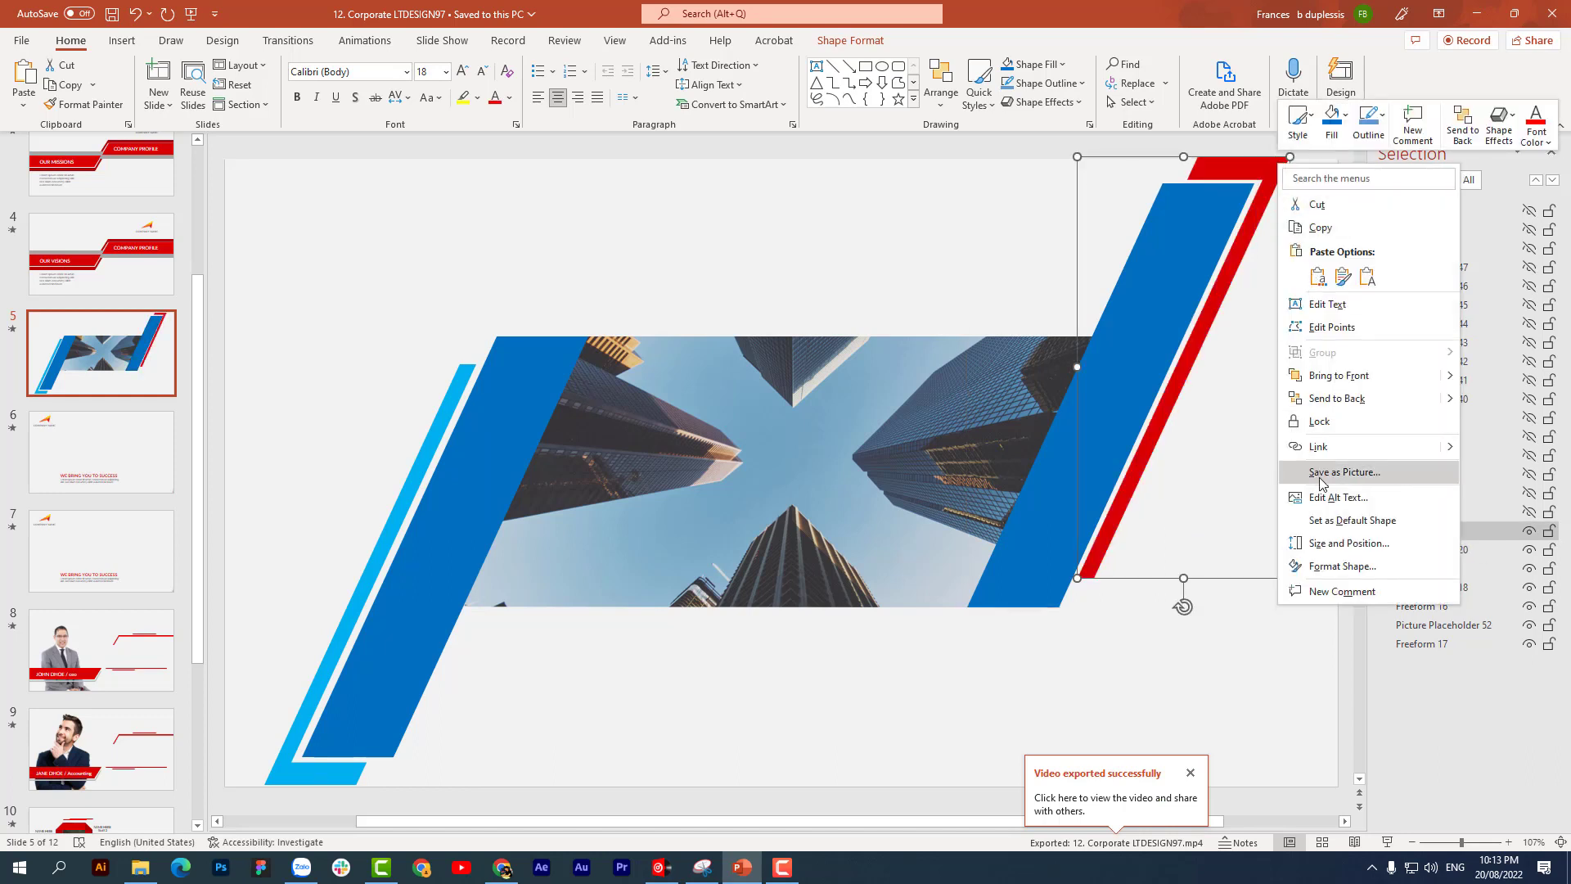
click(1332, 121)
click(1340, 428)
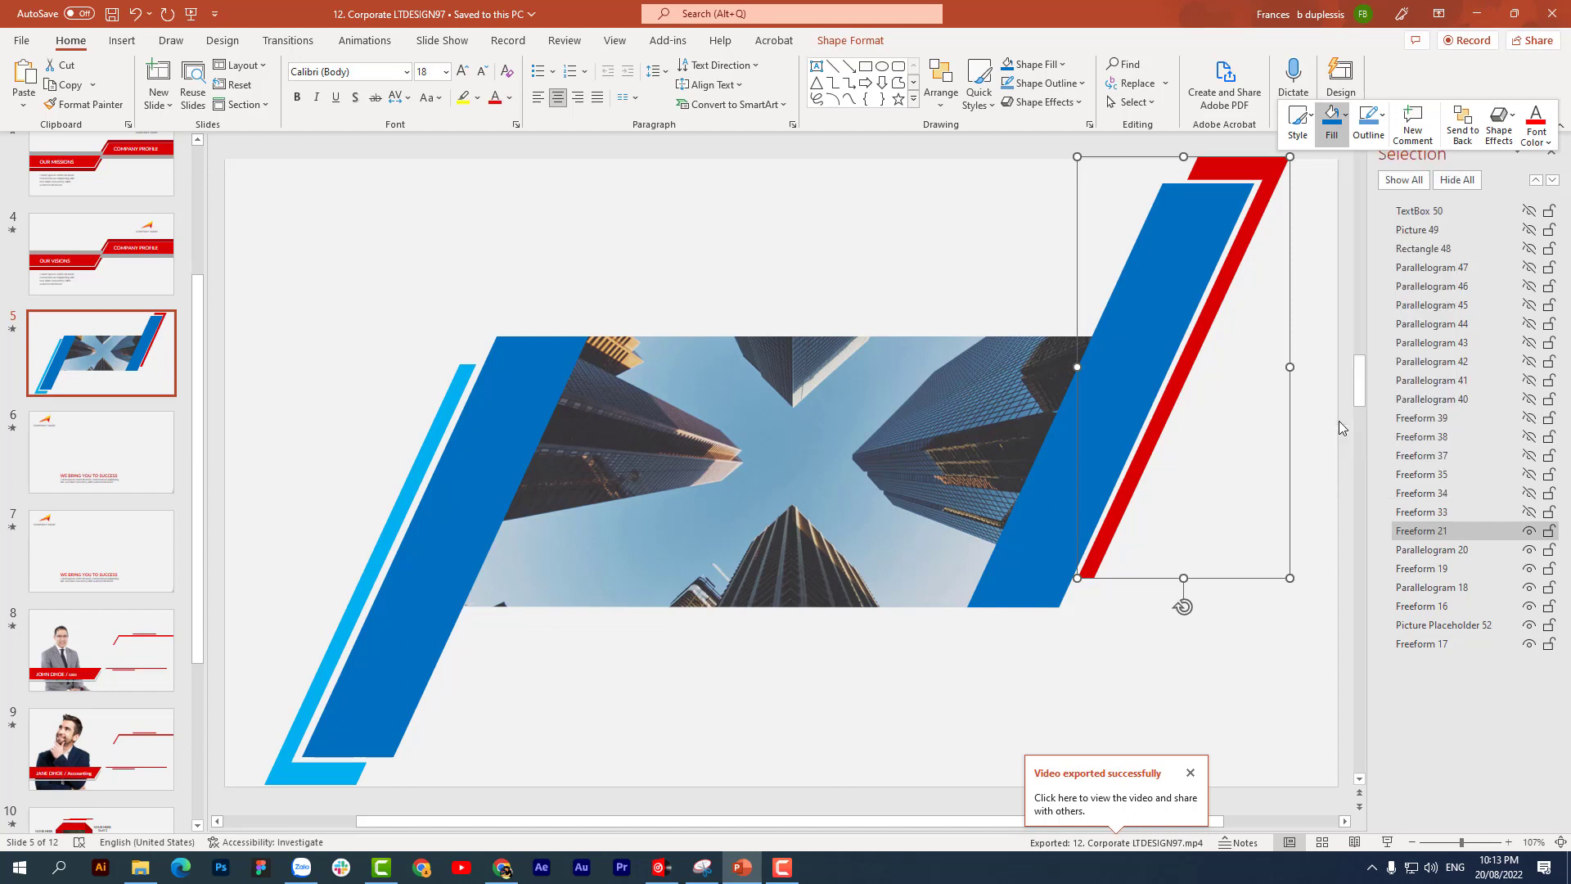
click(465, 375)
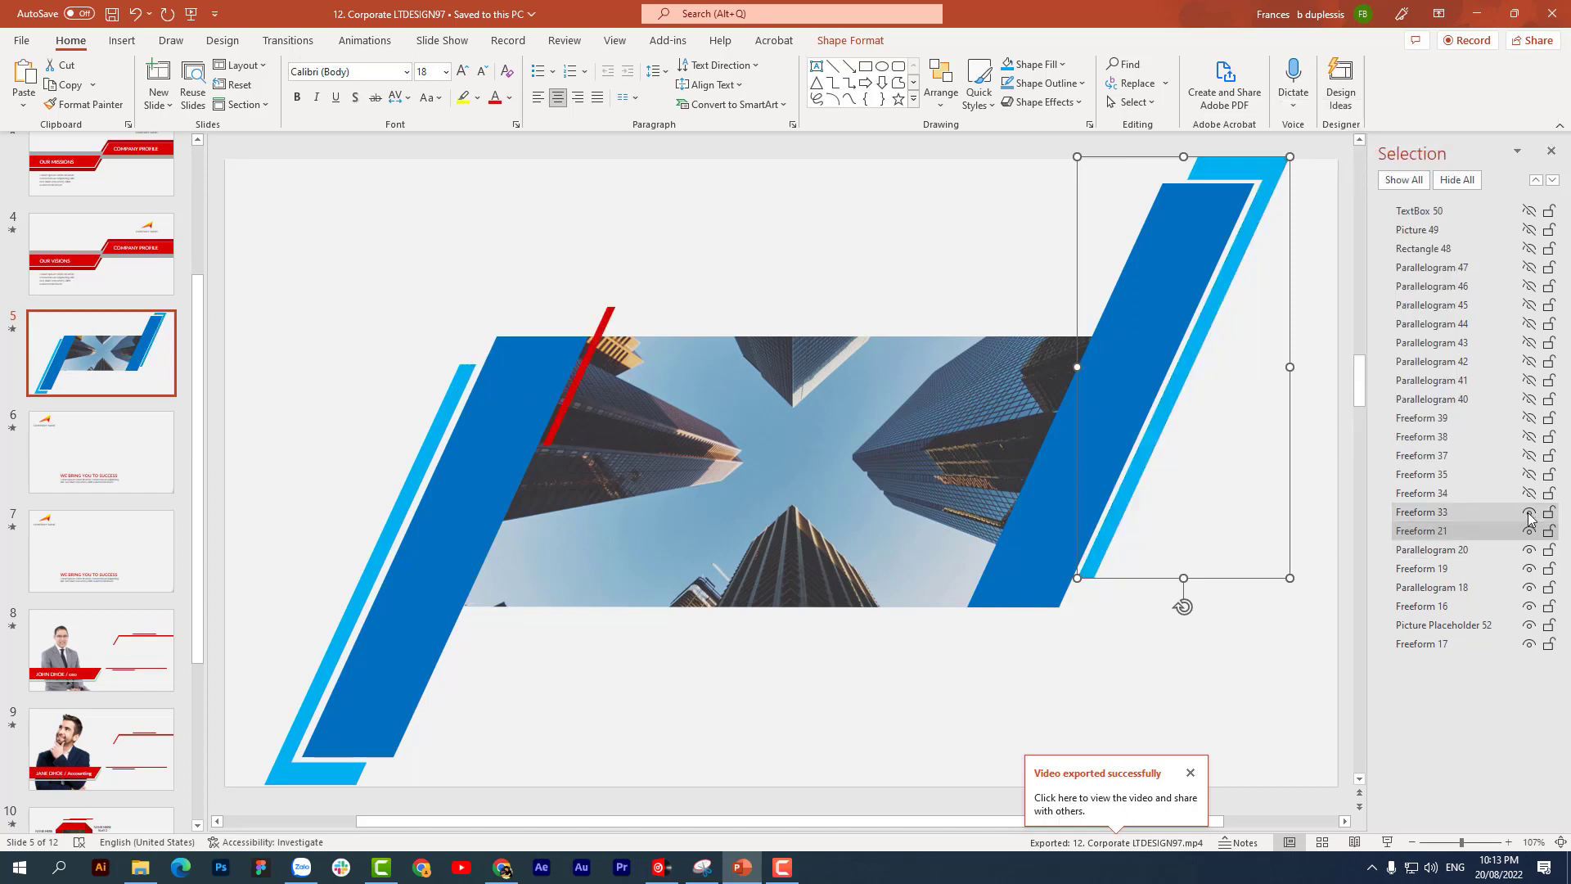
- Make the small red stripe above the photo light blue
click(607, 319)
right_click(607, 319)
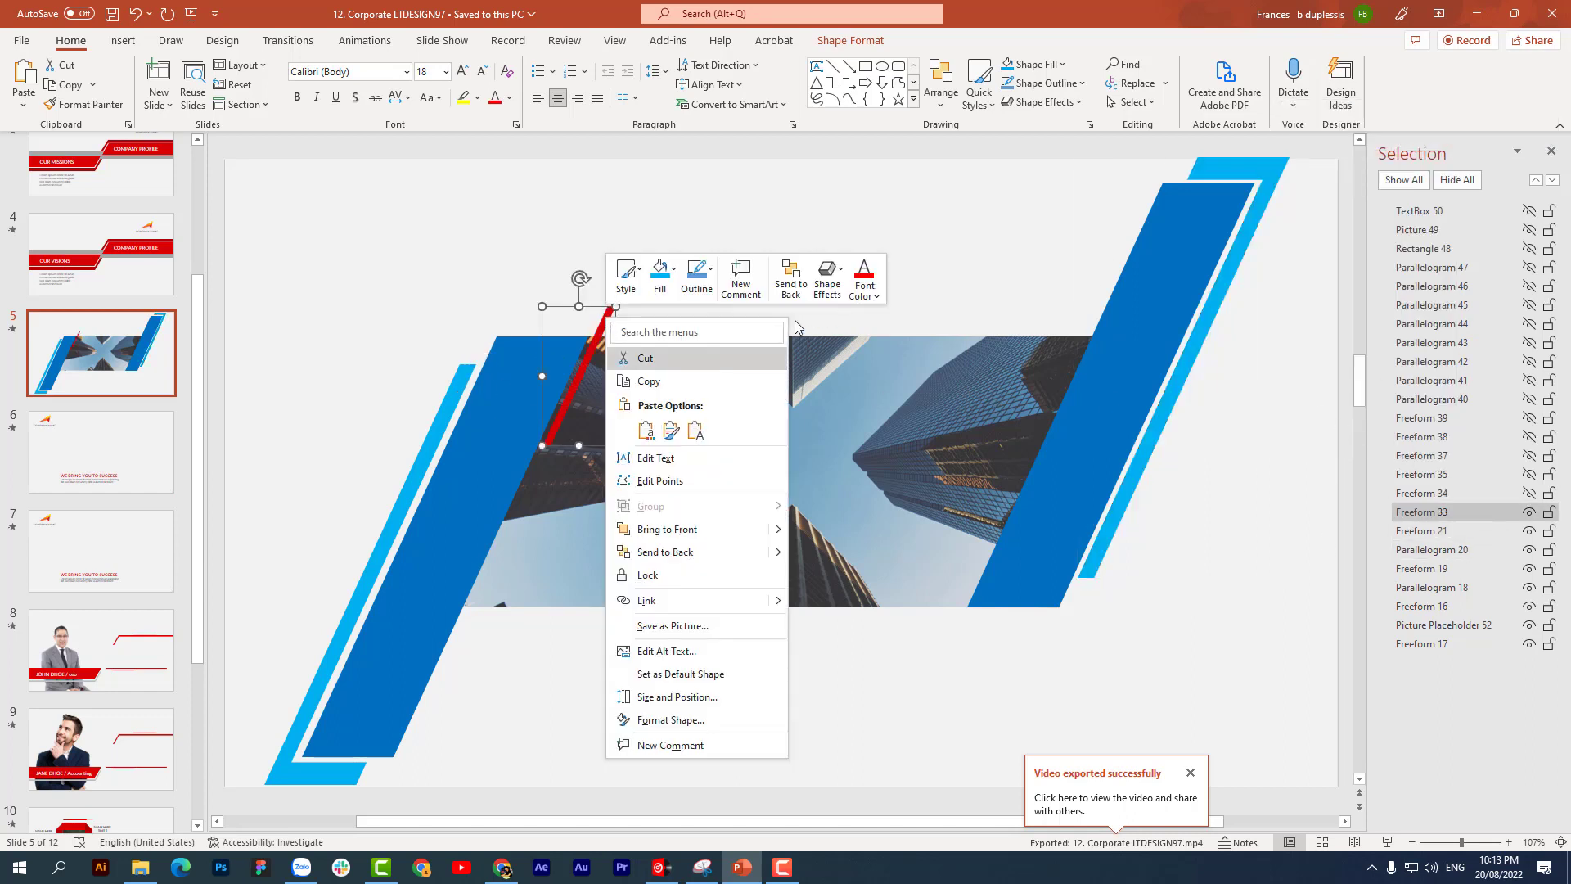
click(659, 277)
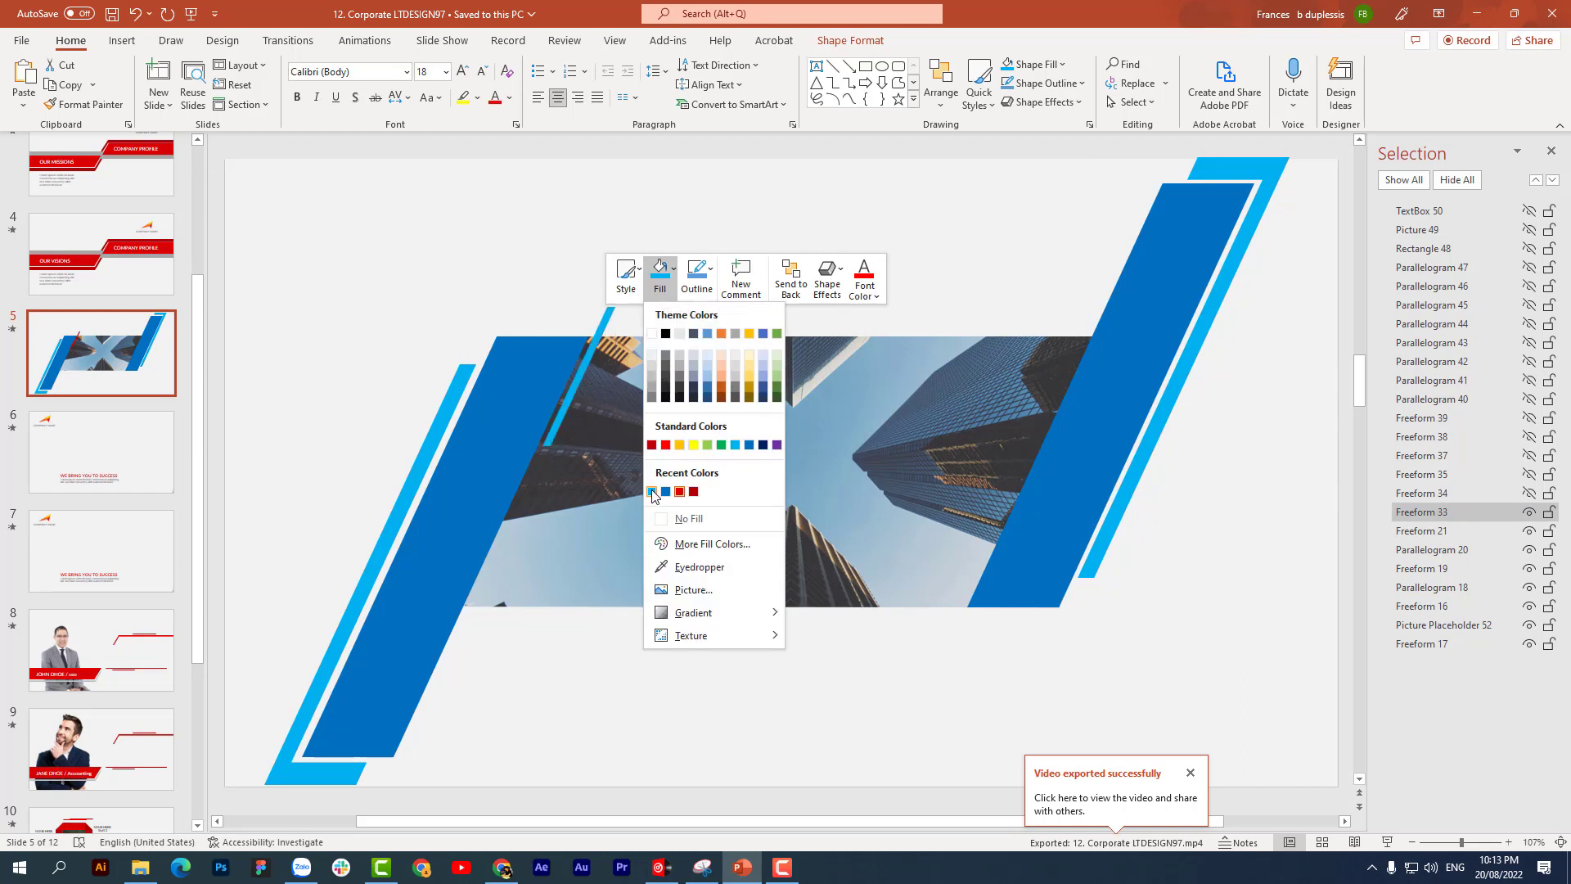
click(652, 492)
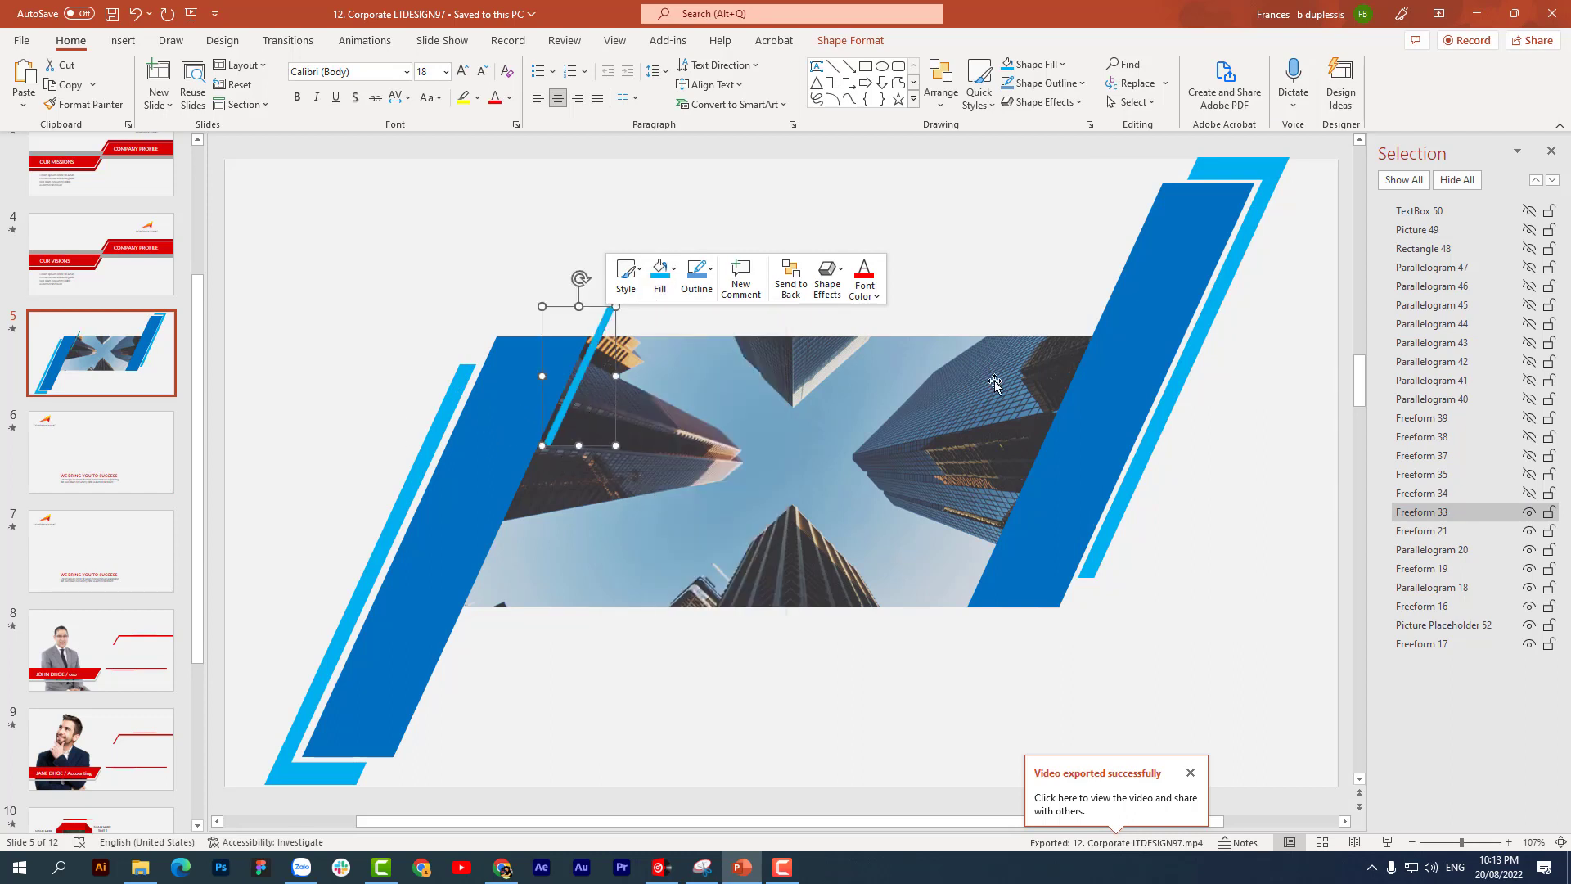
- Reveal the other small red stripe and fill it and the thin stripe with eyedropper-sampled blue
click(1529, 493)
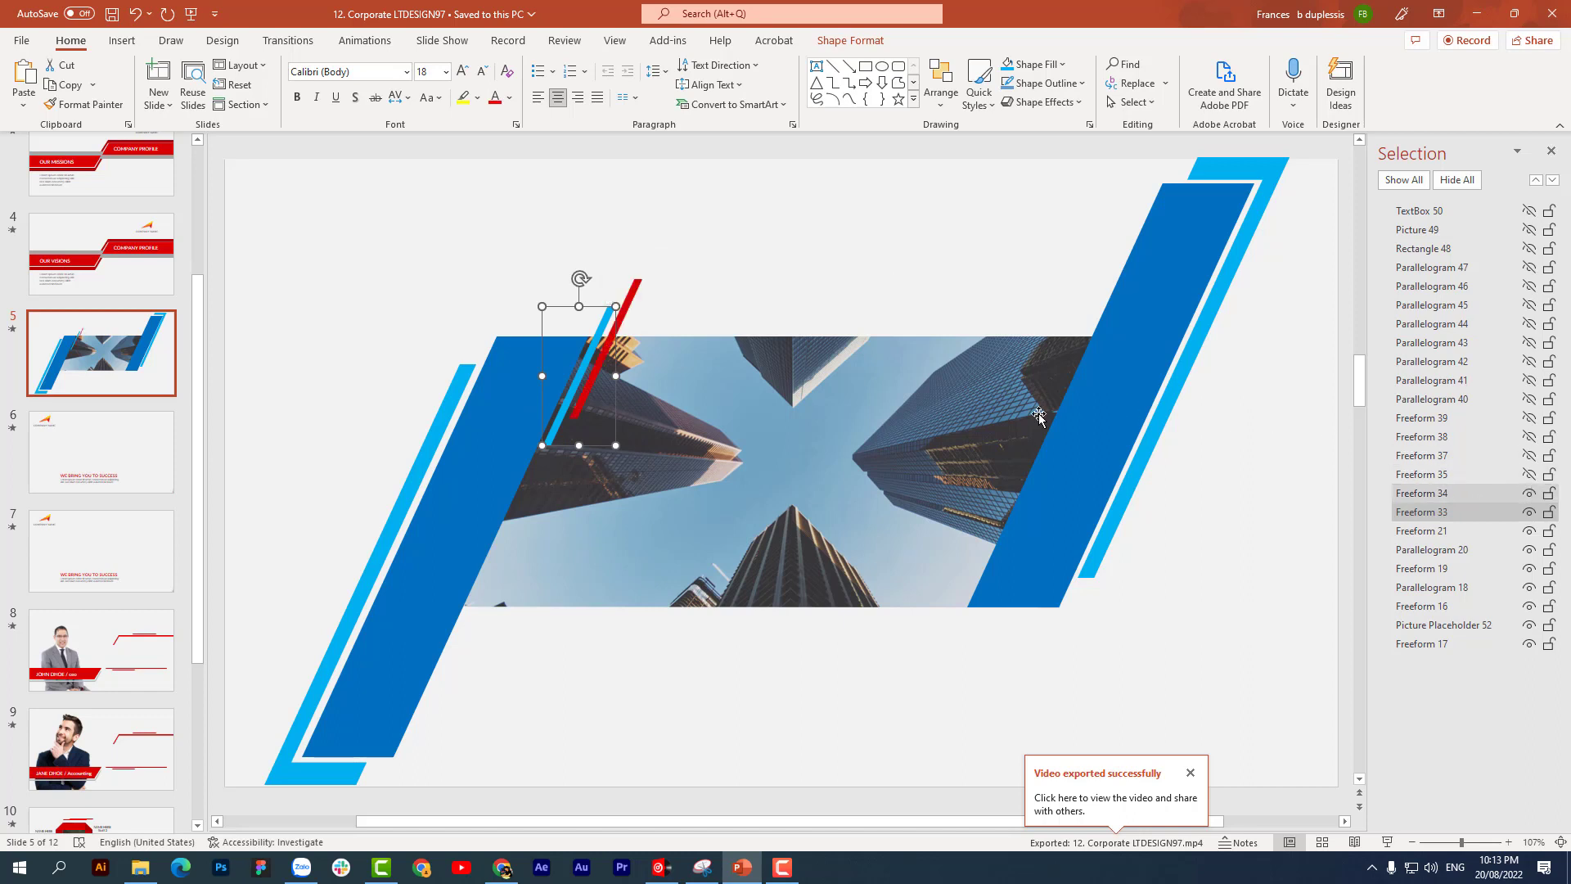
click(630, 296)
click(637, 302)
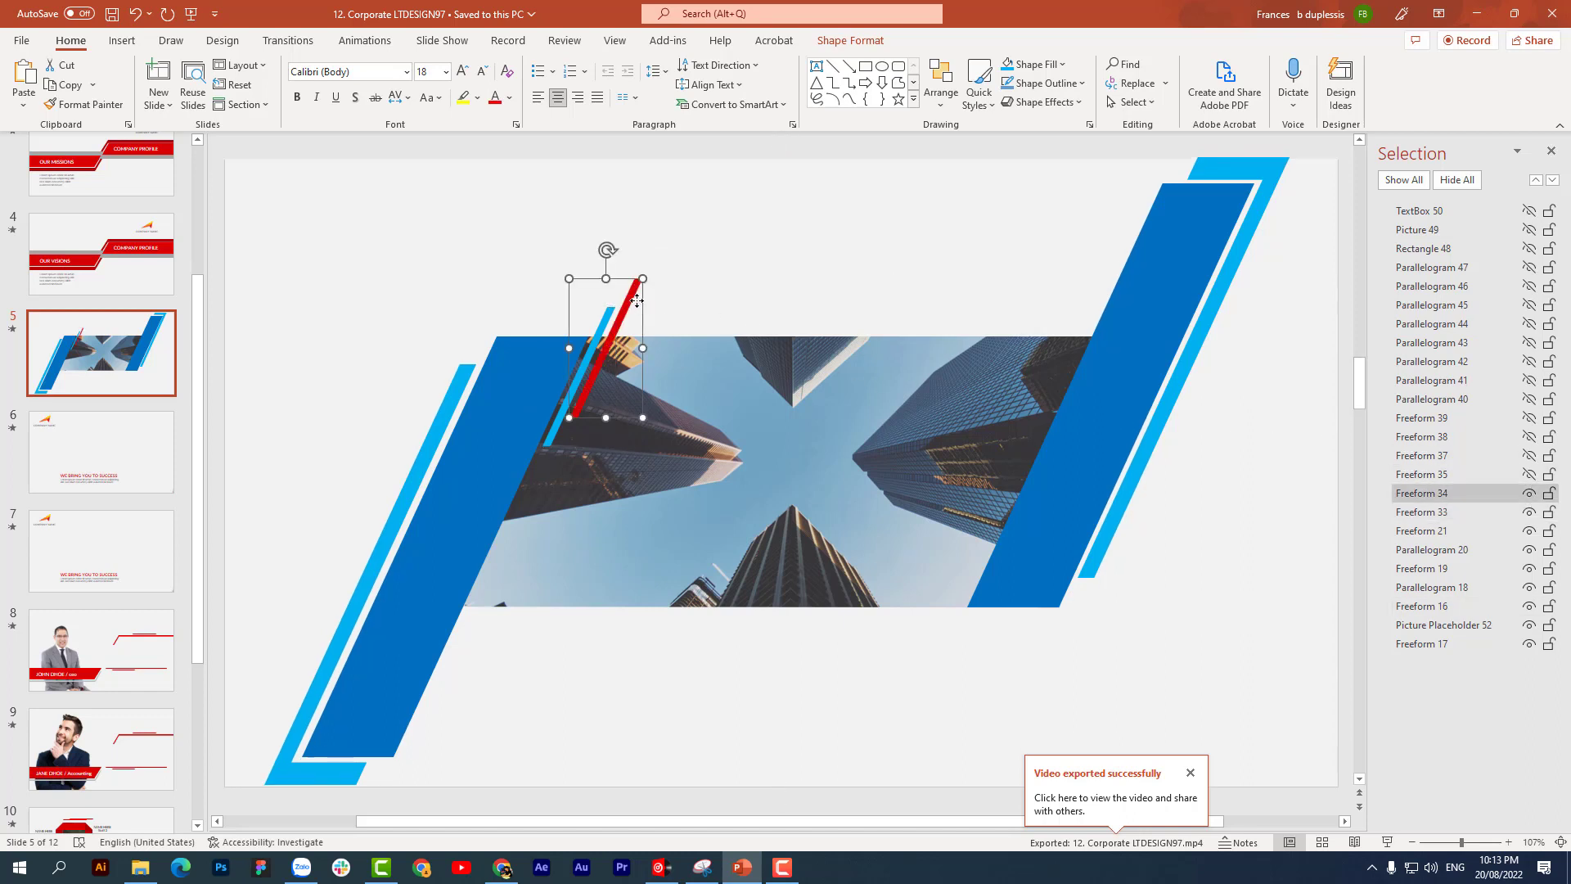
right_click(634, 297)
click(689, 253)
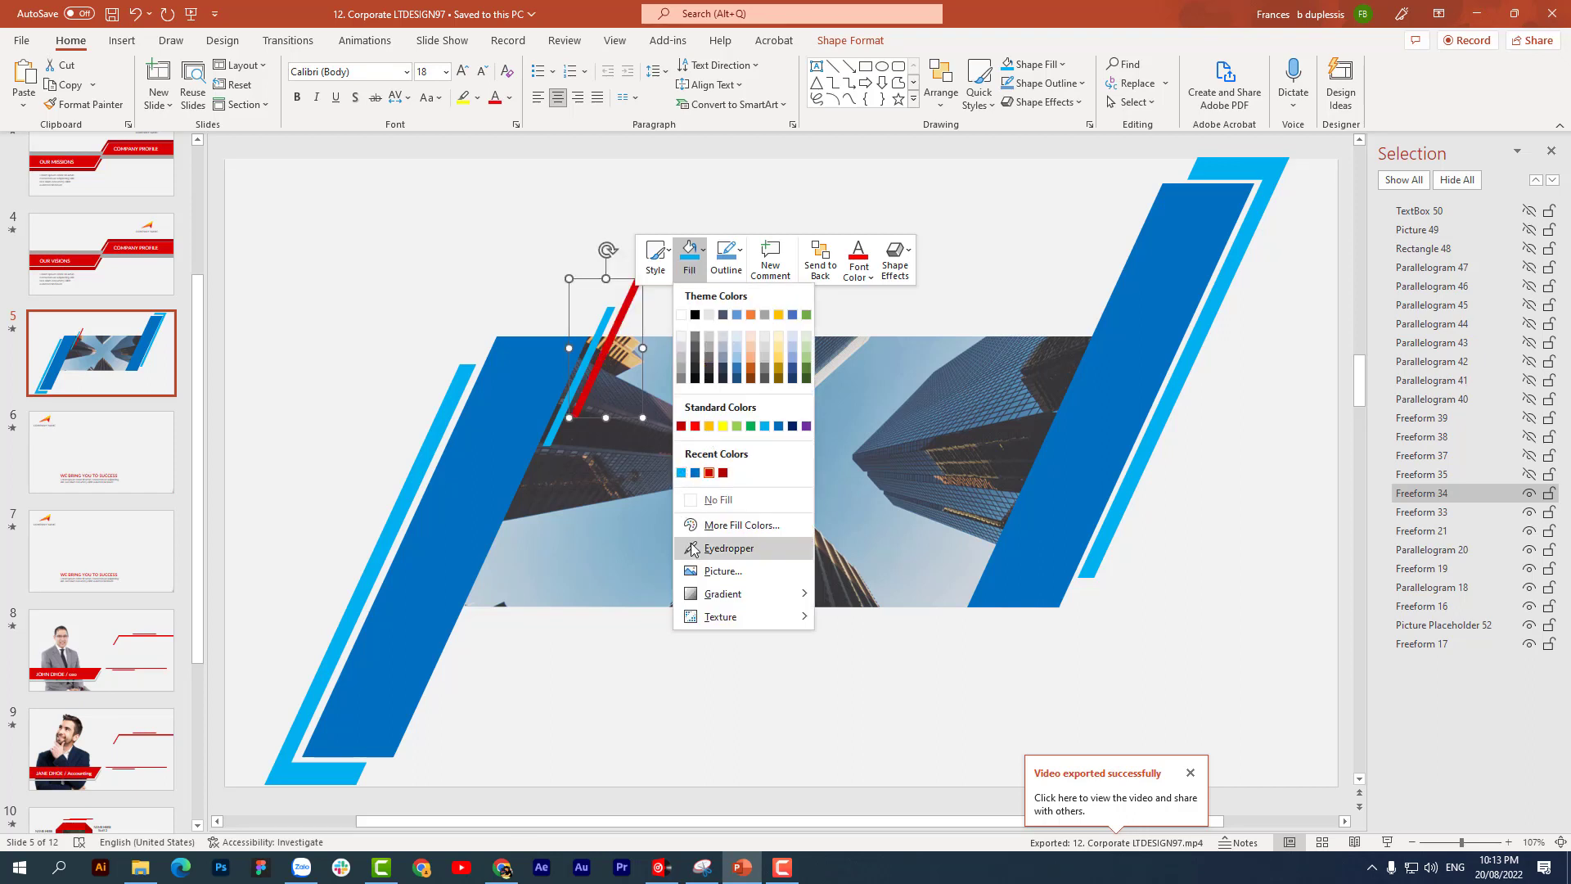
click(724, 548)
click(502, 313)
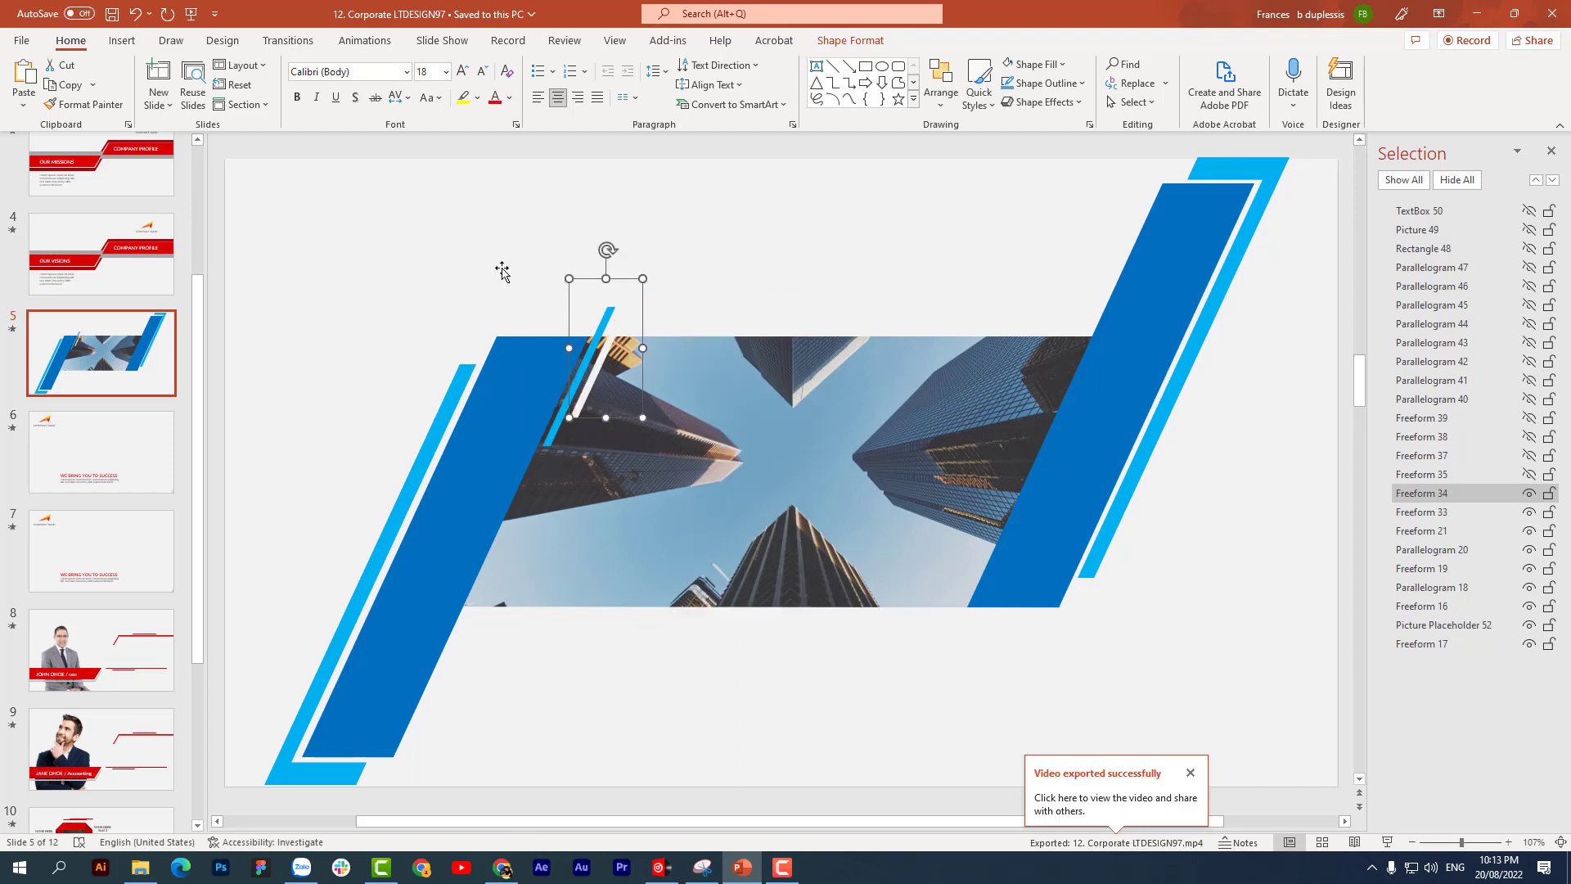
right_click(603, 363)
click(663, 313)
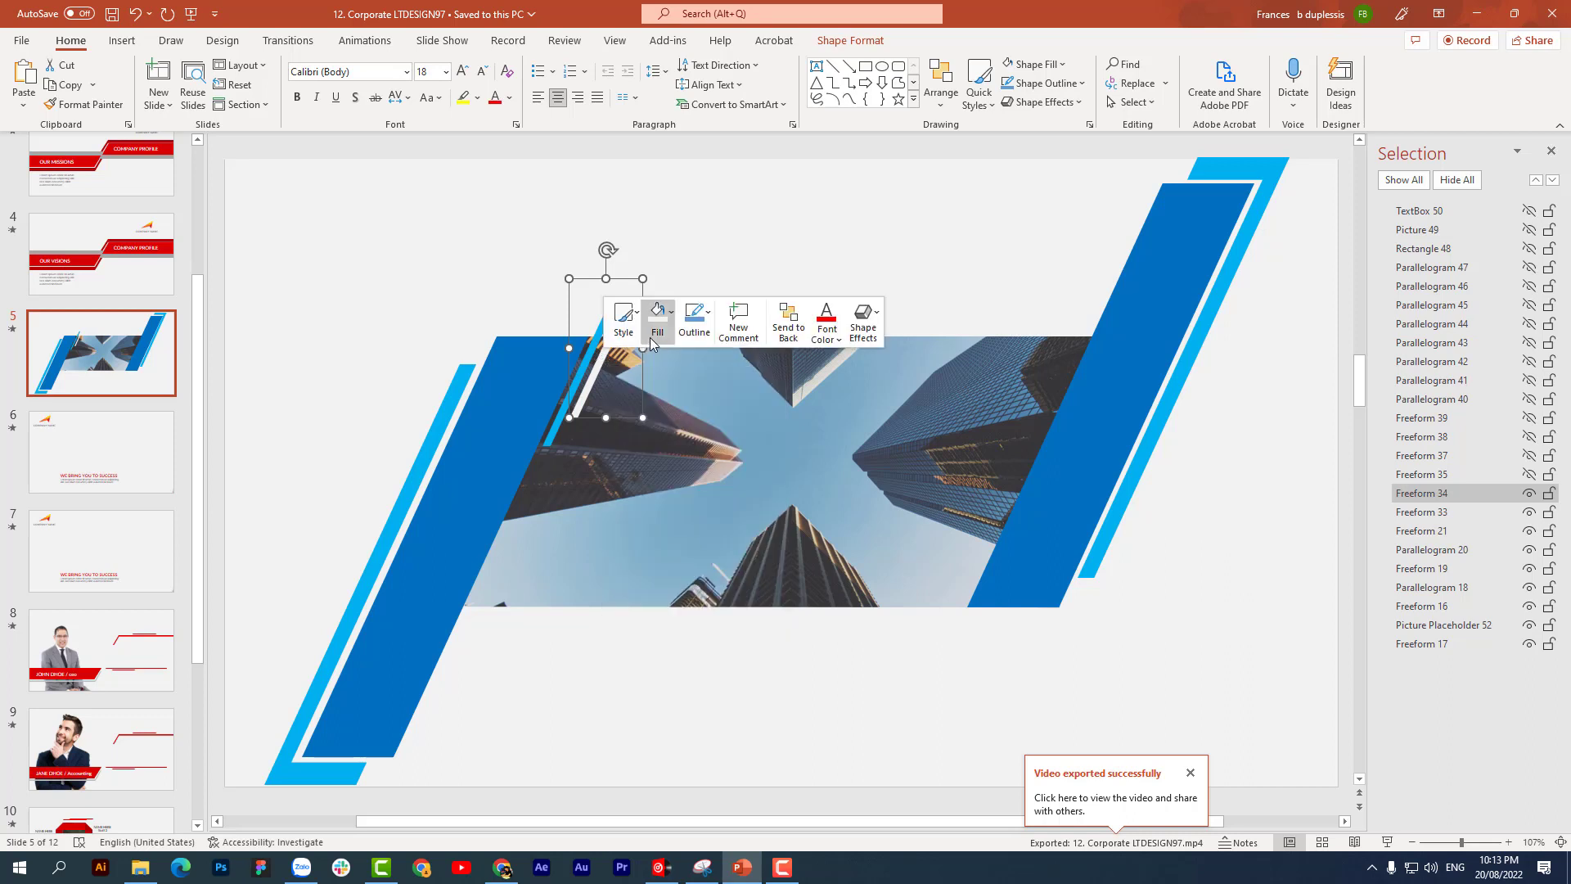
click(682, 615)
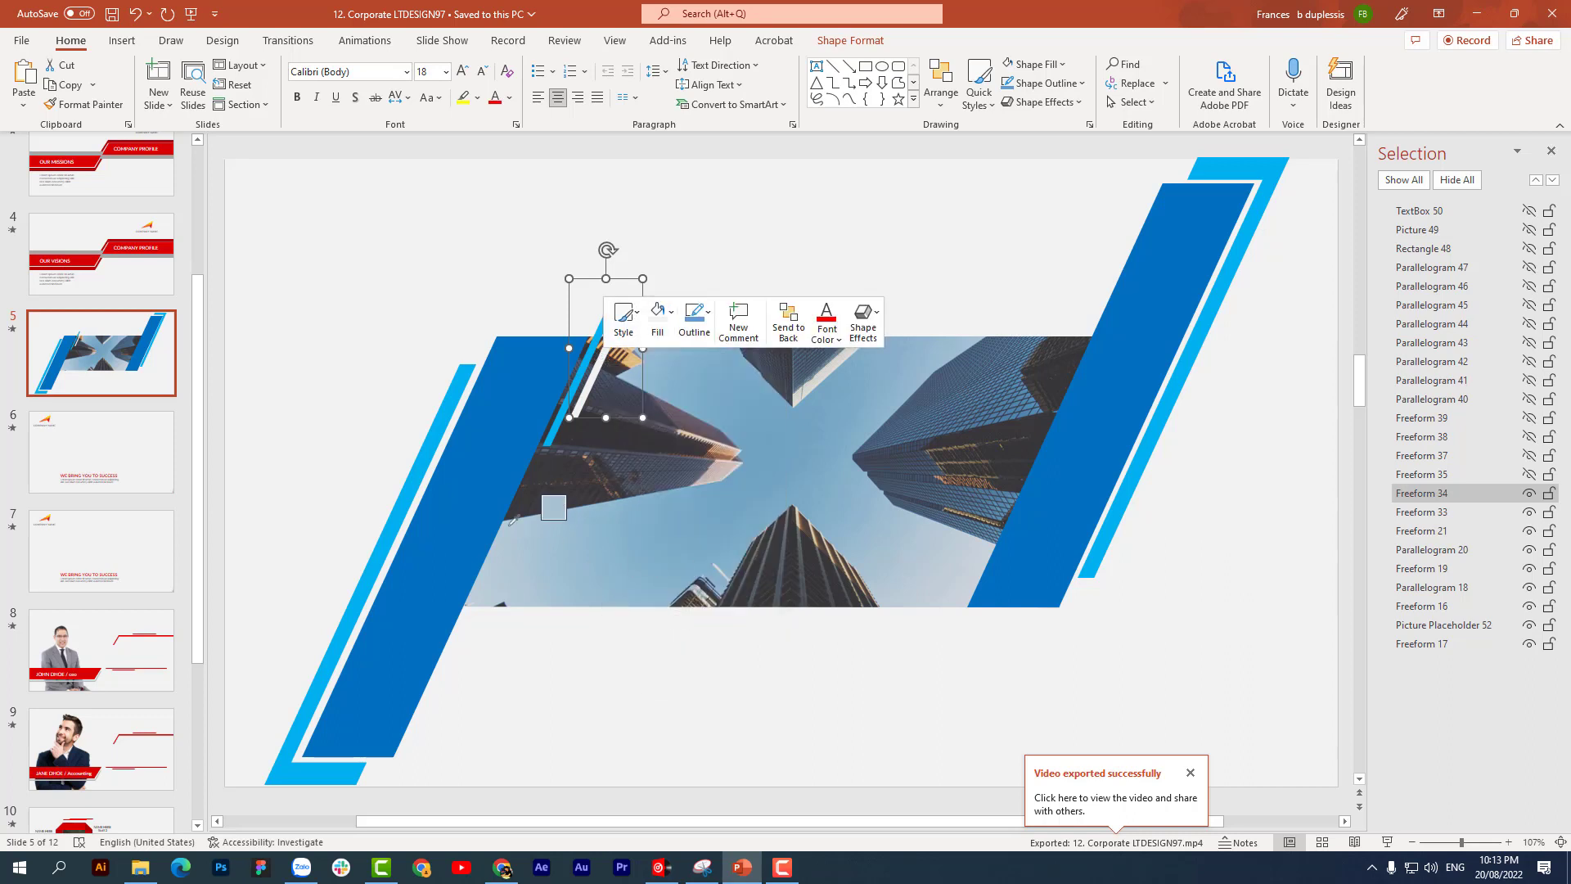
click(661, 360)
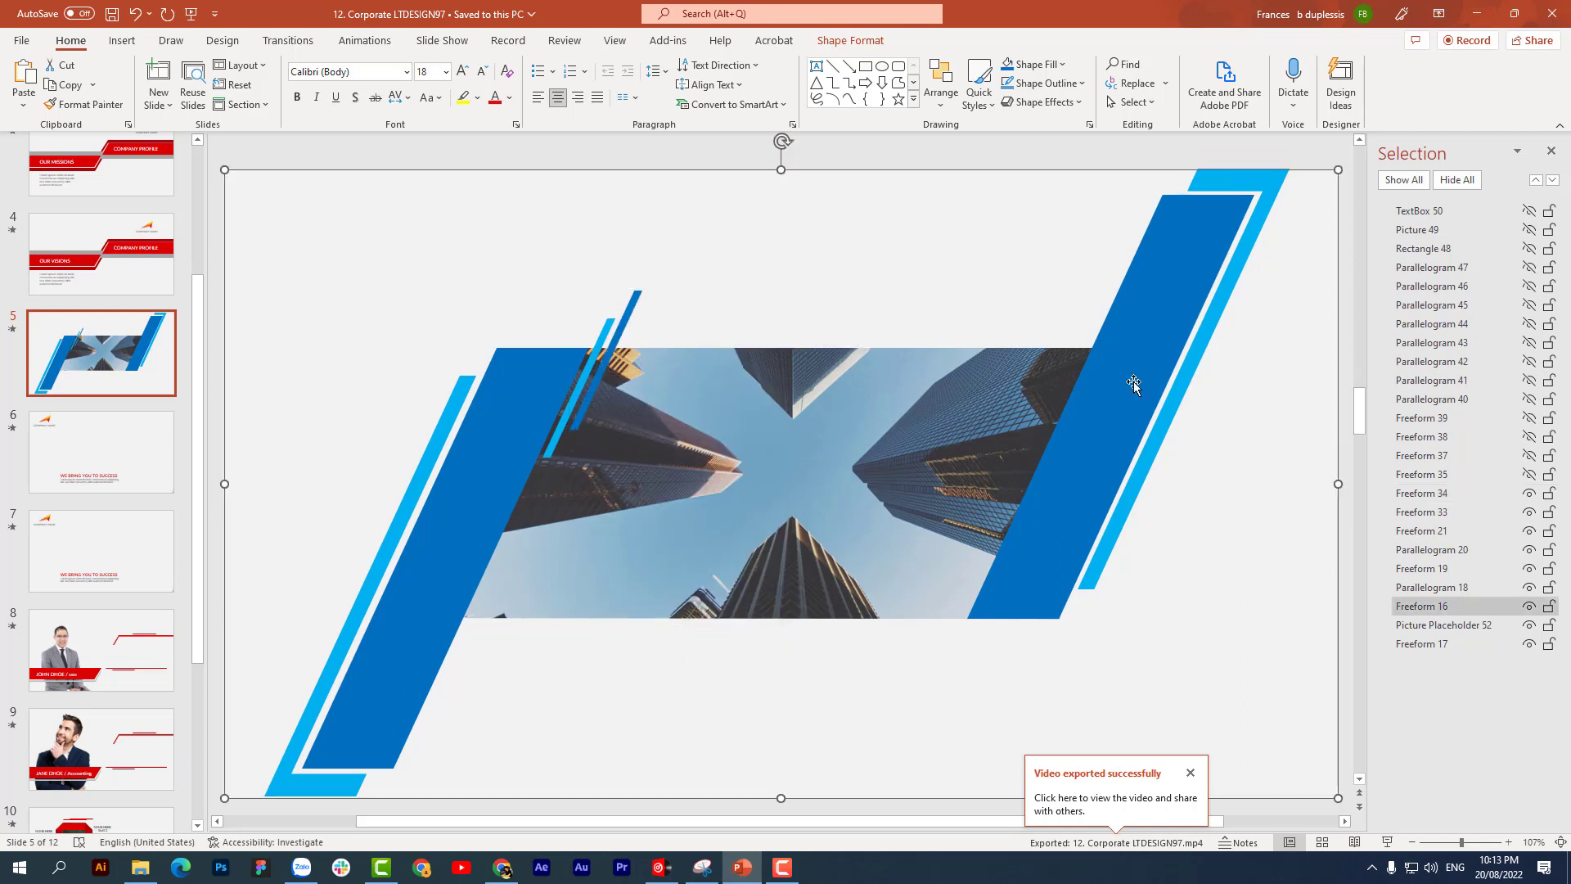
- Unhide three red stripes and eyedrop the parallelogram's dark blue onto the left stripe
click(1529, 474)
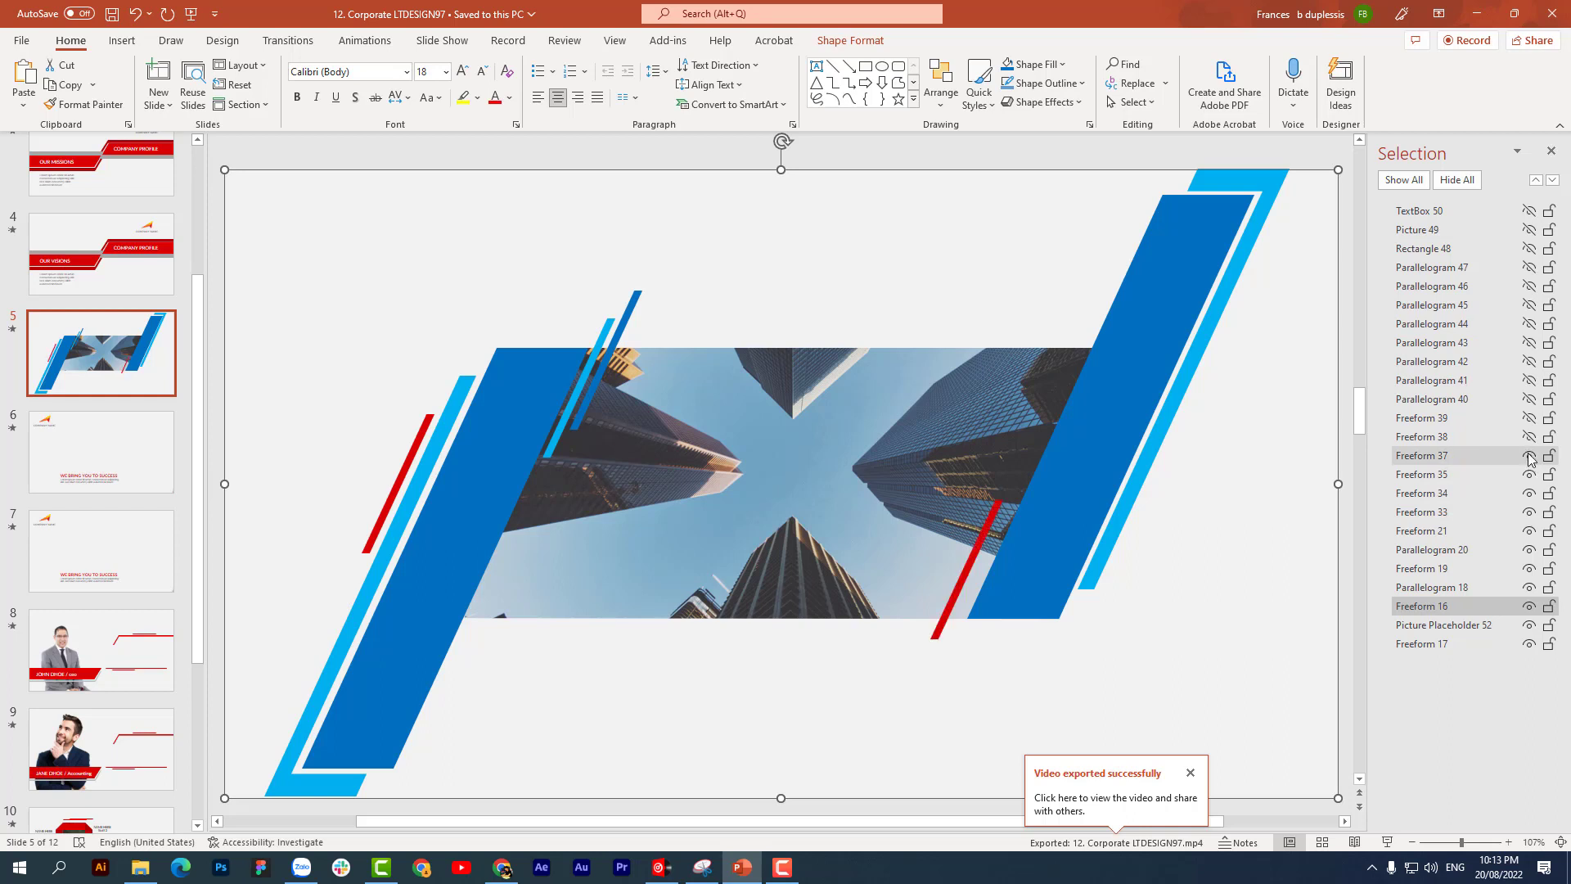
click(1529, 436)
click(1528, 417)
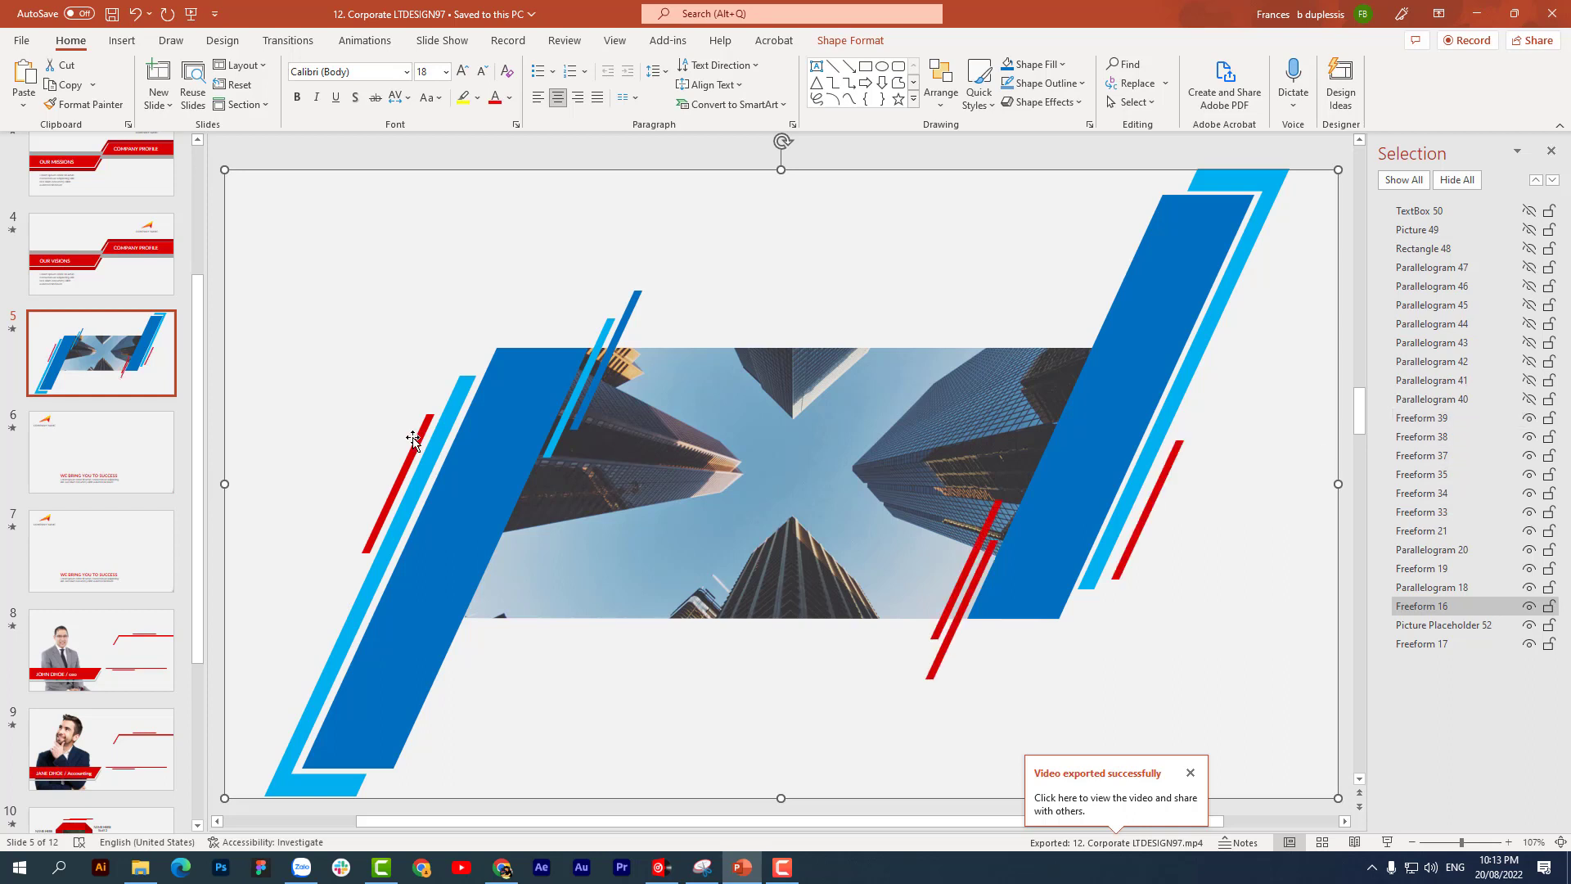
right_click(408, 402)
key(Escape)
click(405, 470)
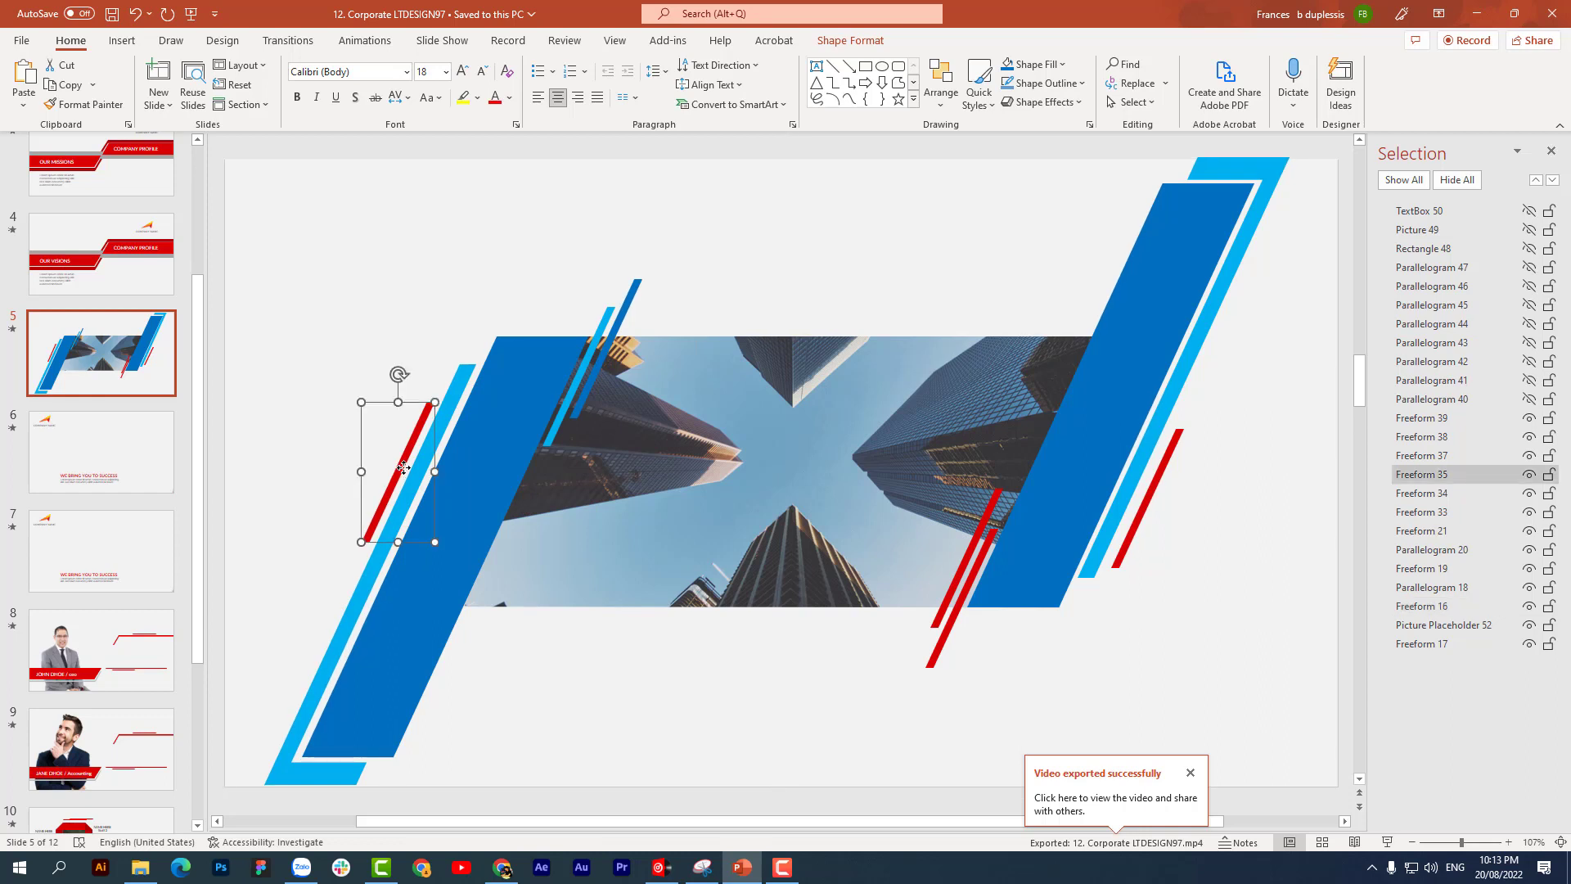
right_click(405, 468)
click(458, 500)
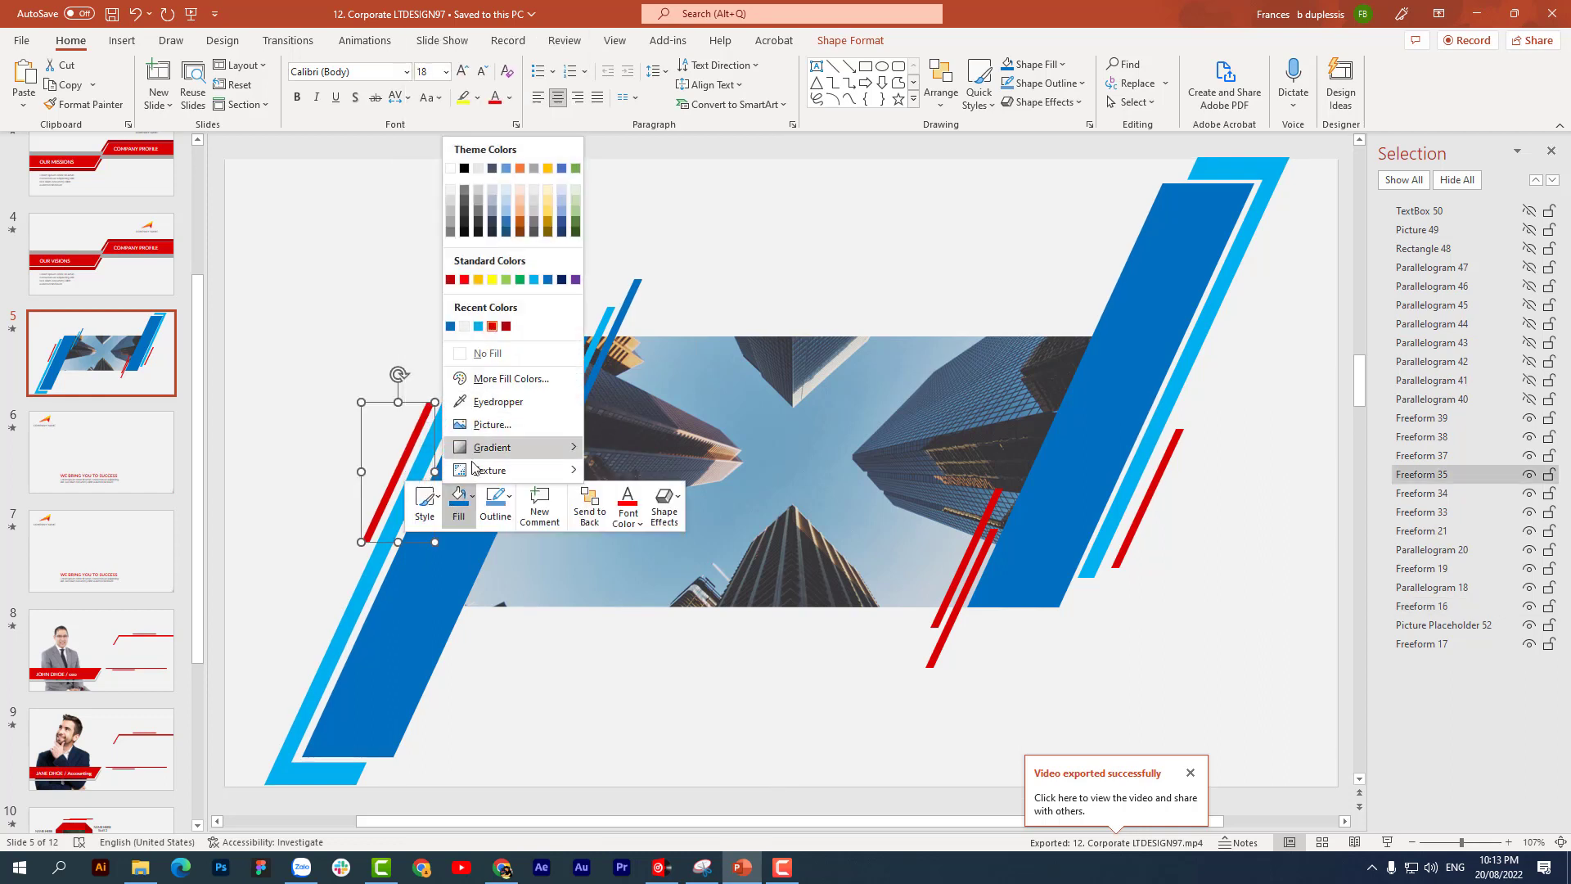
click(498, 401)
click(439, 615)
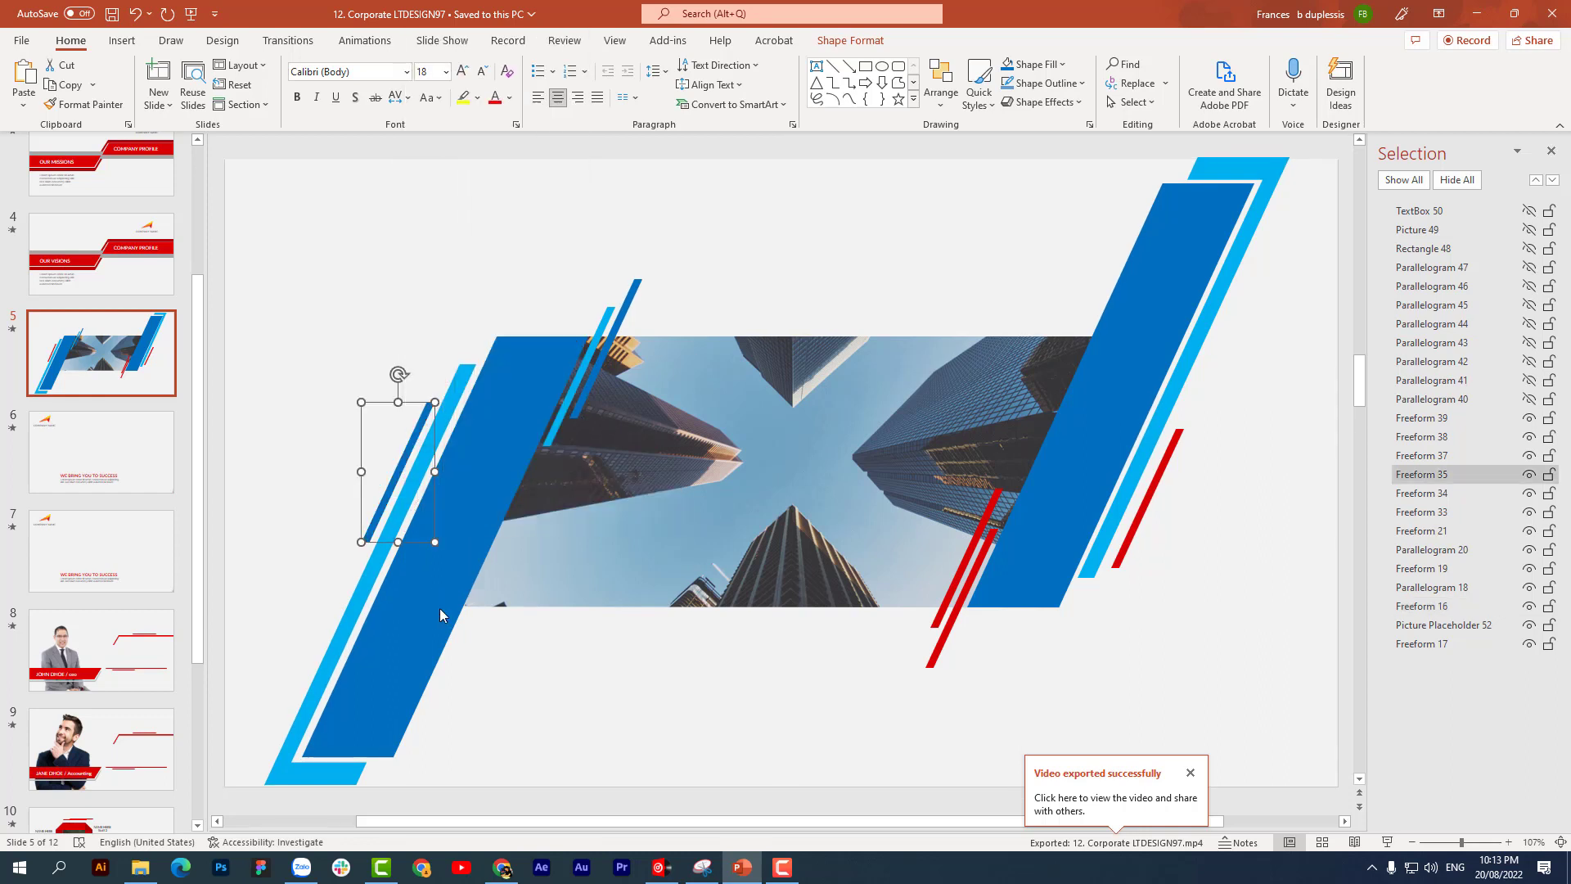
- Eyedrop blue onto the right red stripe and light blue onto the stripes below the photo
click(1127, 560)
right_click(1131, 542)
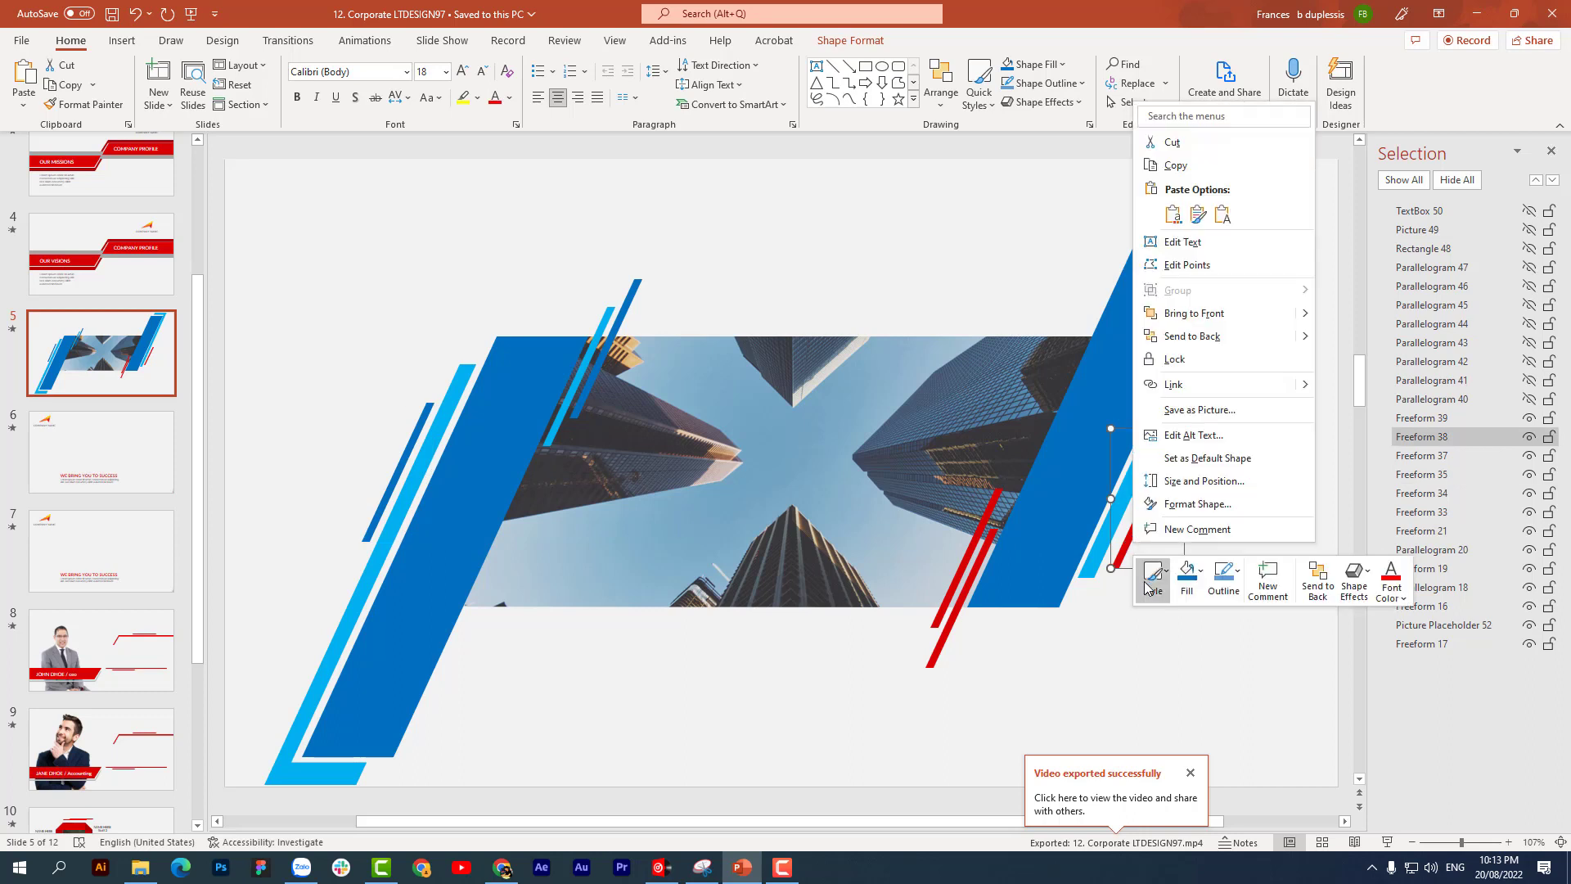
click(1188, 577)
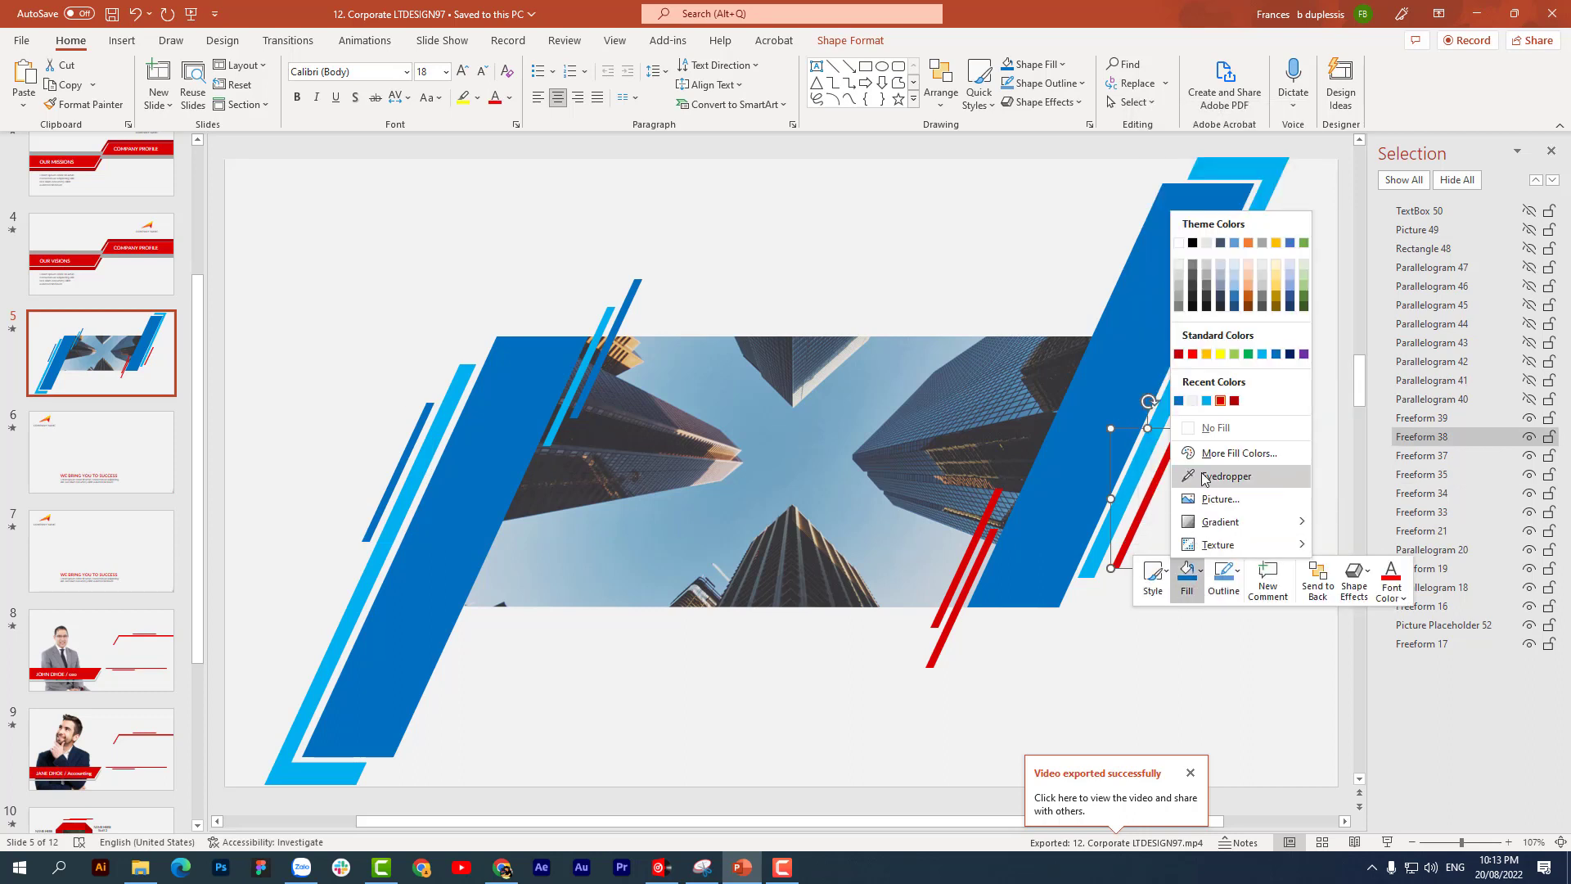
click(1205, 479)
click(1101, 458)
click(994, 636)
click(956, 626)
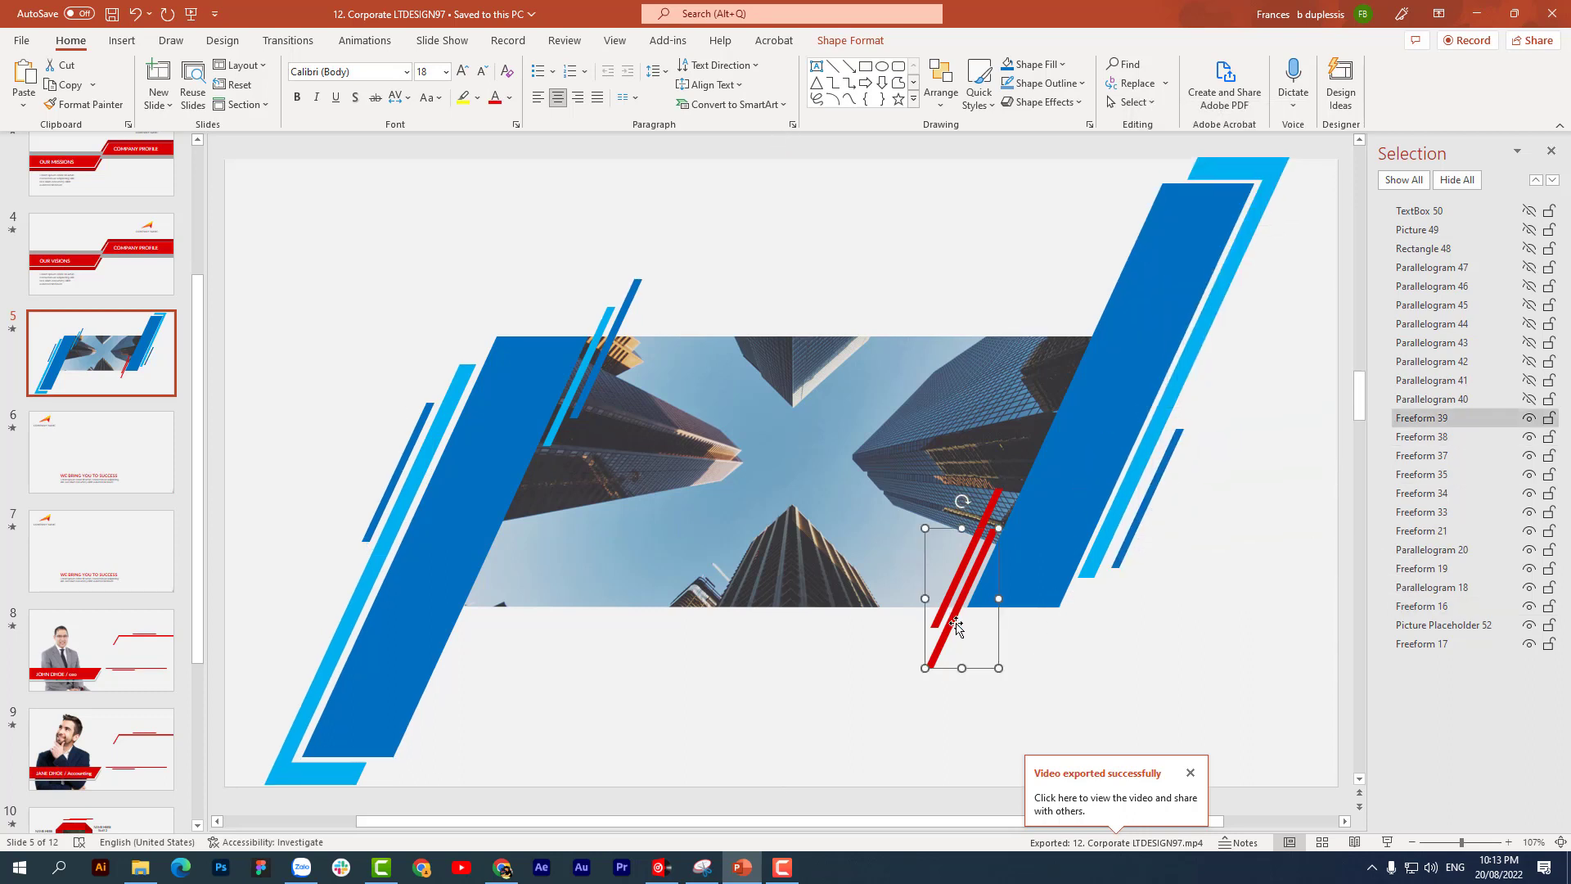
right_click(956, 623)
click(1011, 654)
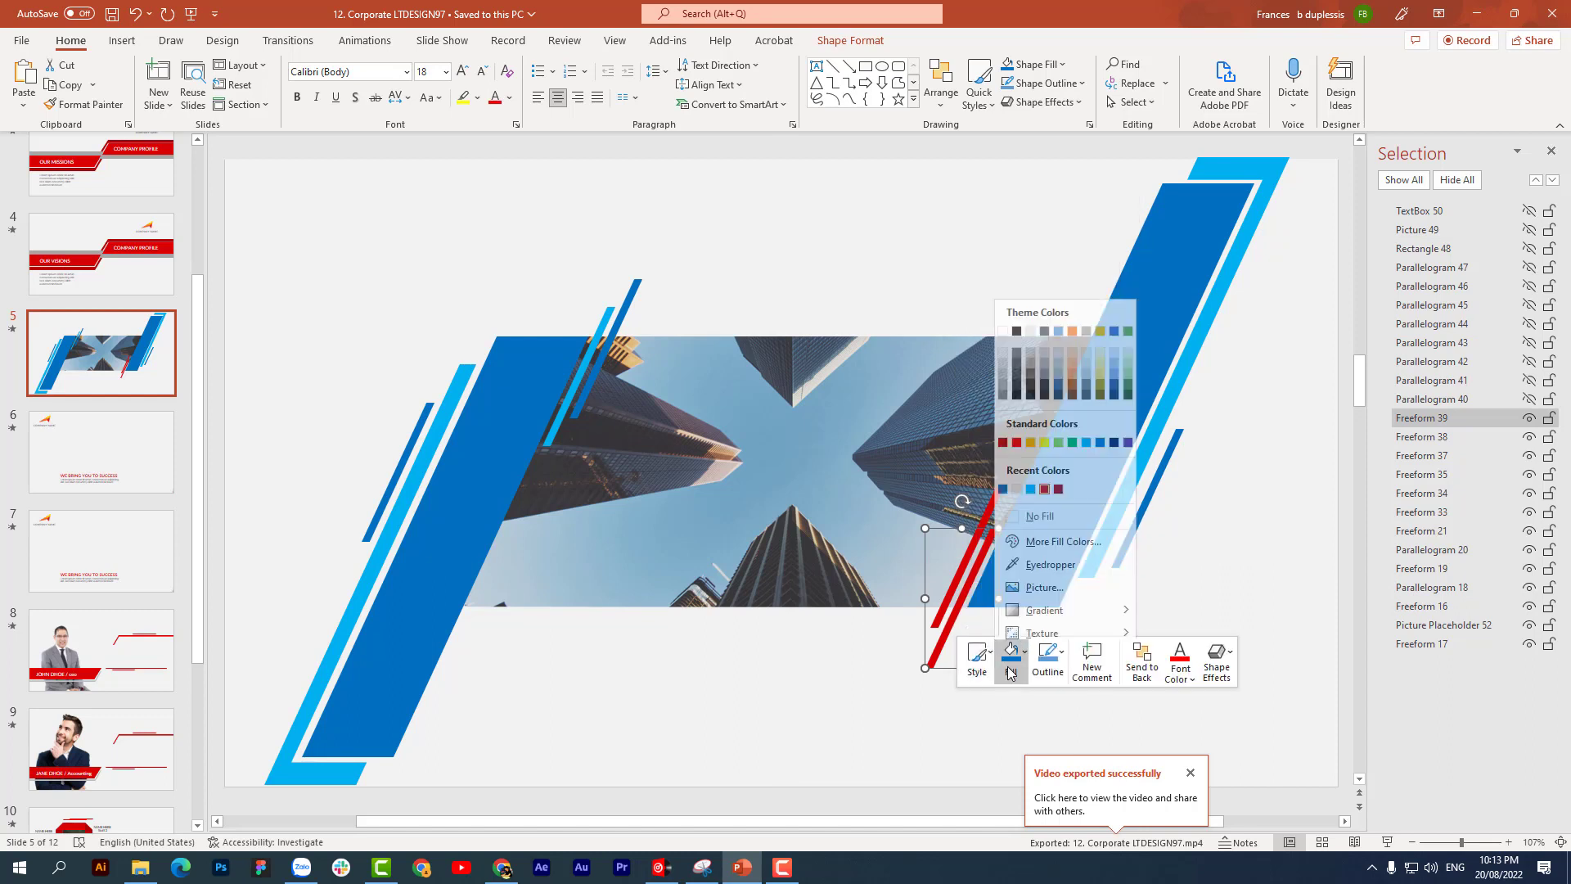
click(1031, 556)
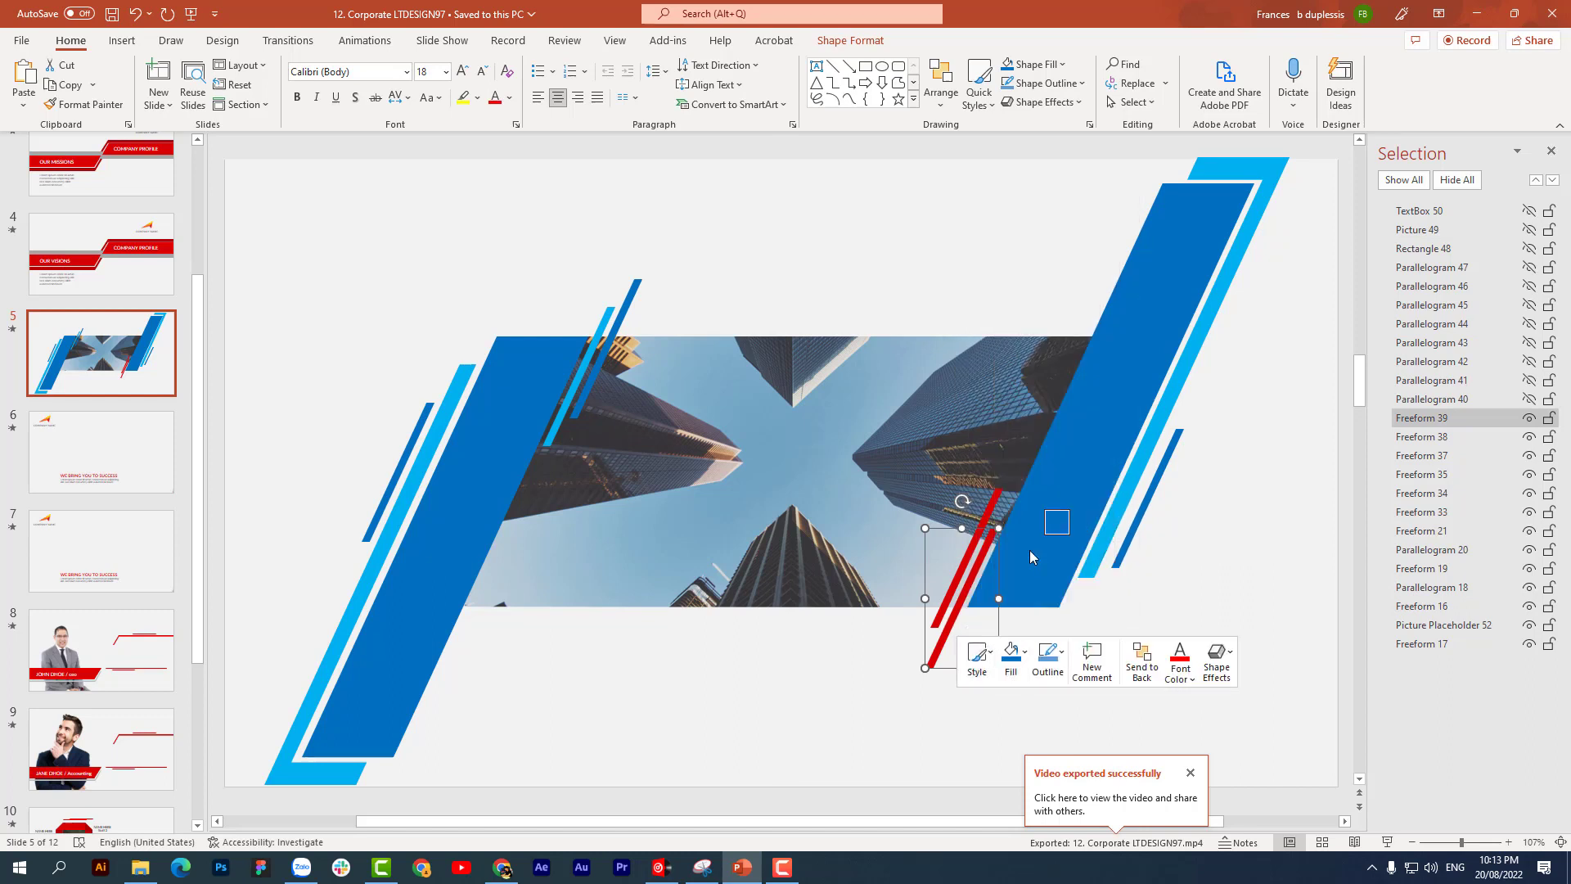
click(1157, 434)
- Recolour the last remaining red stripe with sampled blue
click(988, 496)
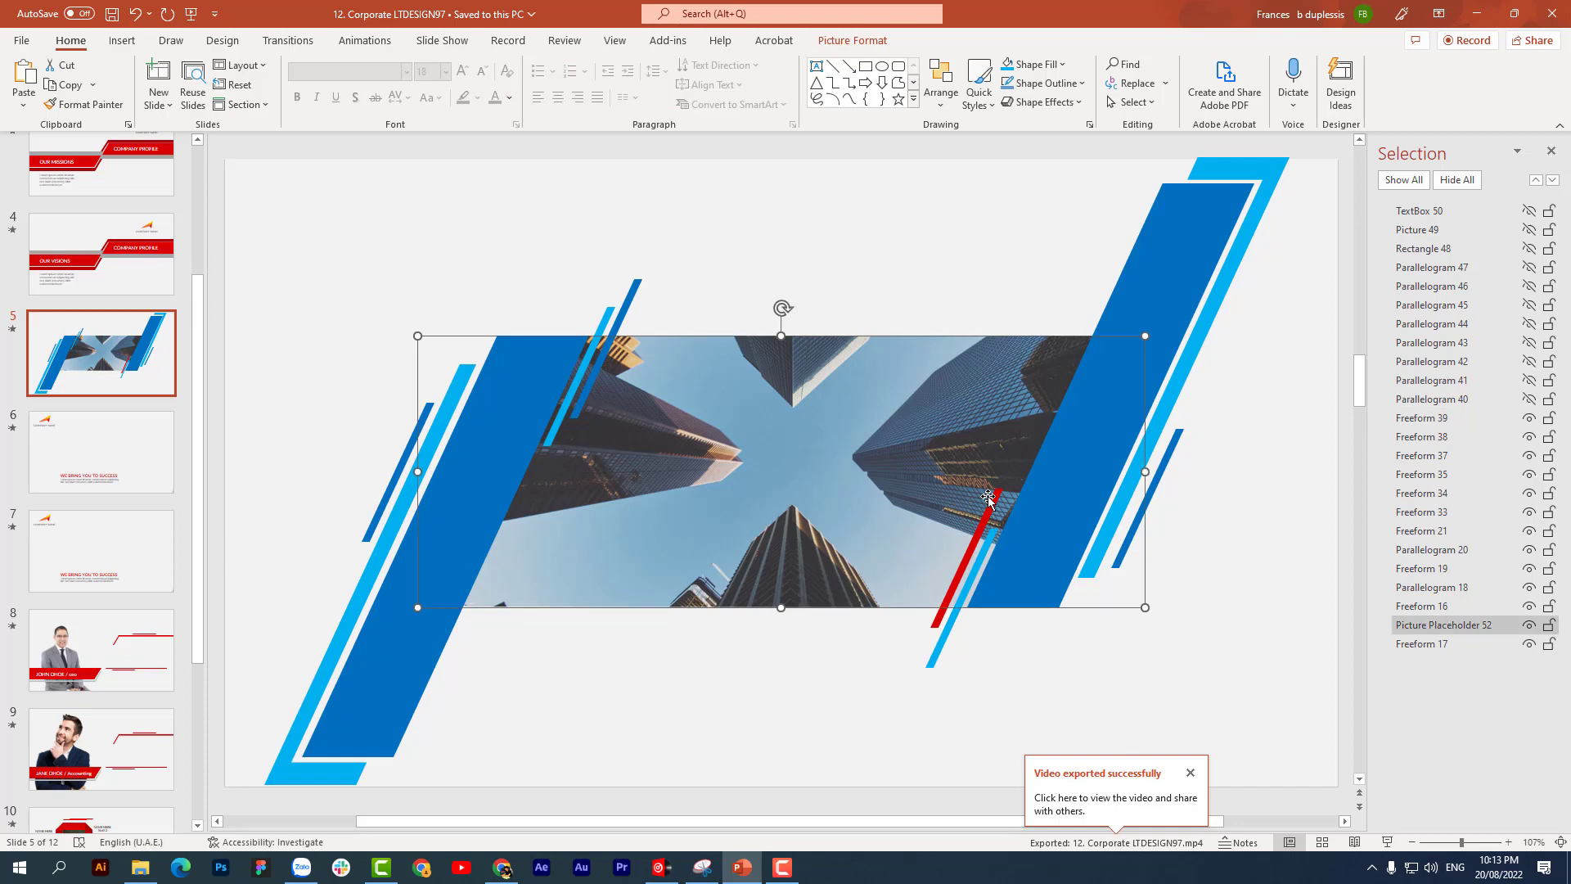
click(988, 497)
right_click(988, 500)
click(1039, 536)
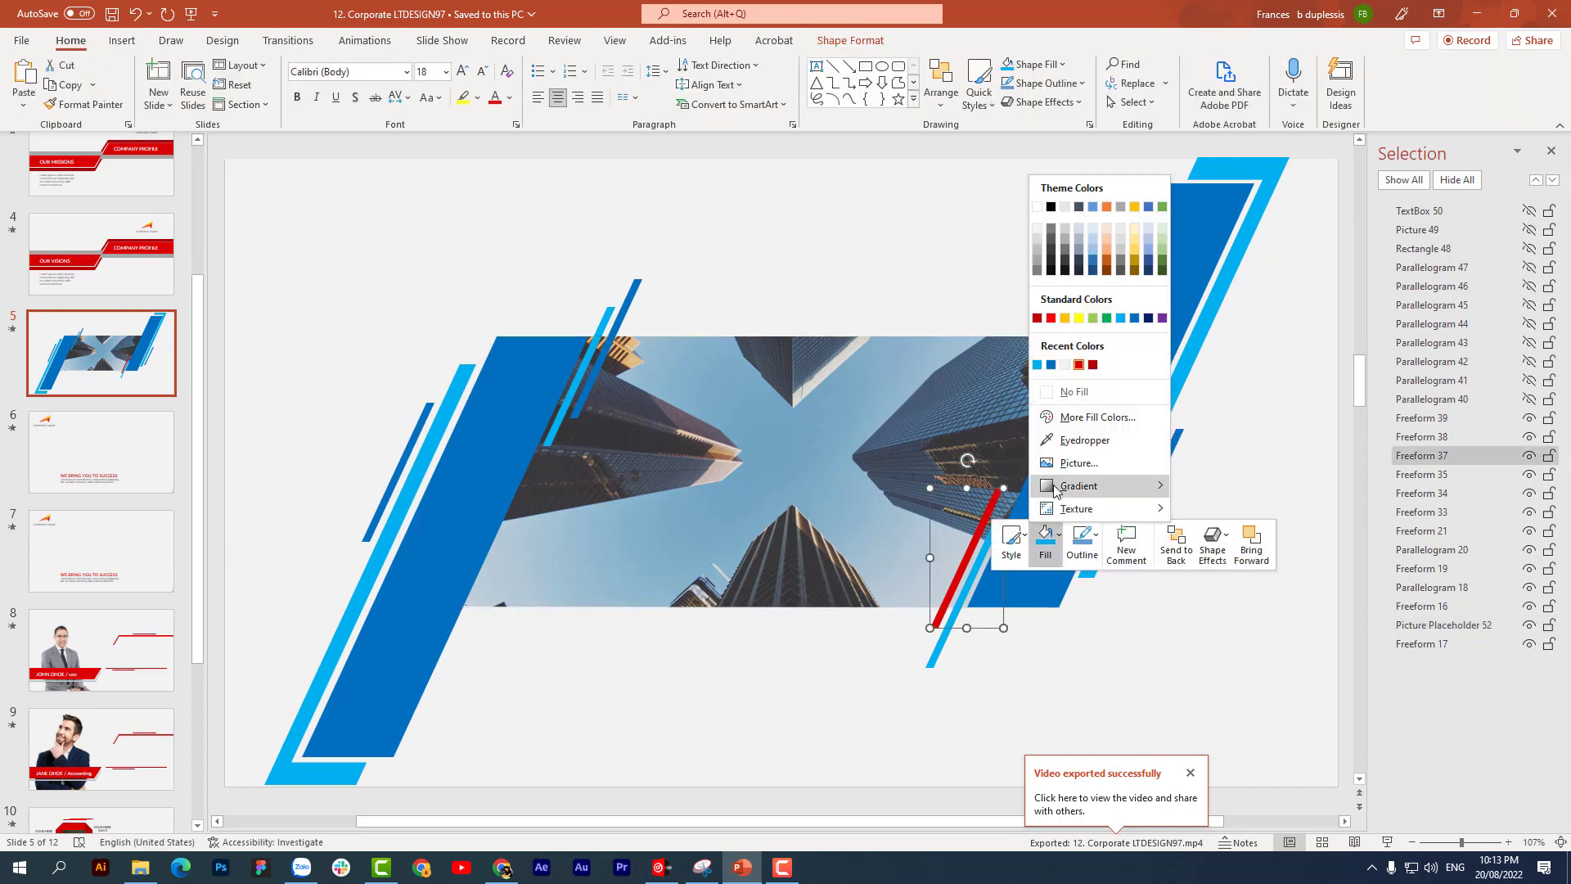
click(1064, 446)
click(1145, 321)
- Reveal the grey and red parallelogram layers and fill the large red parallelogram with the recent blue
click(1145, 321)
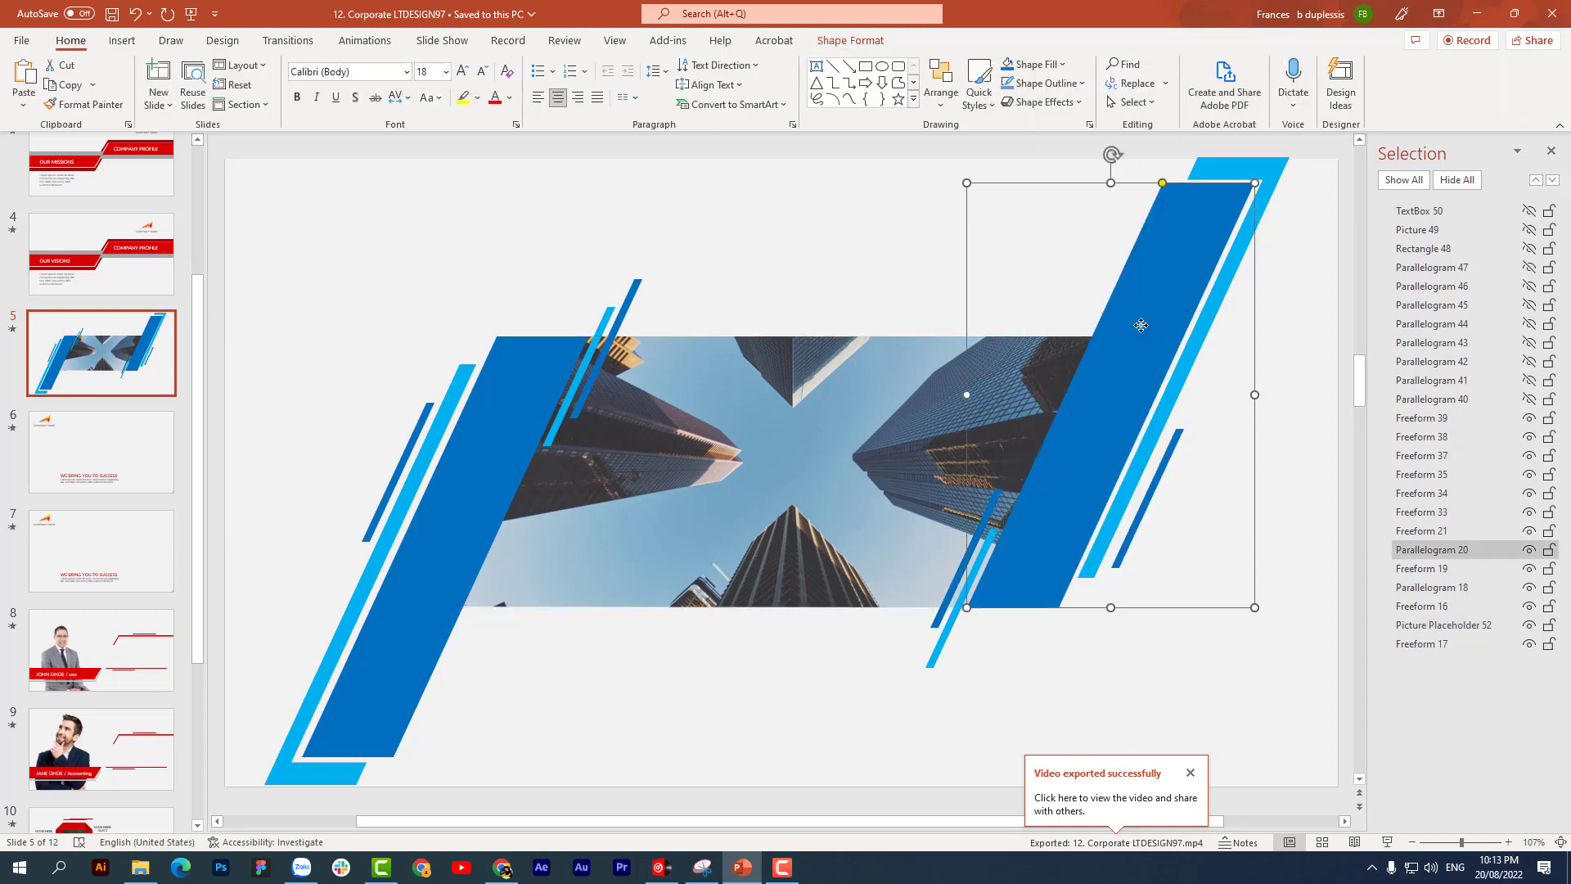
click(1271, 352)
click(1528, 399)
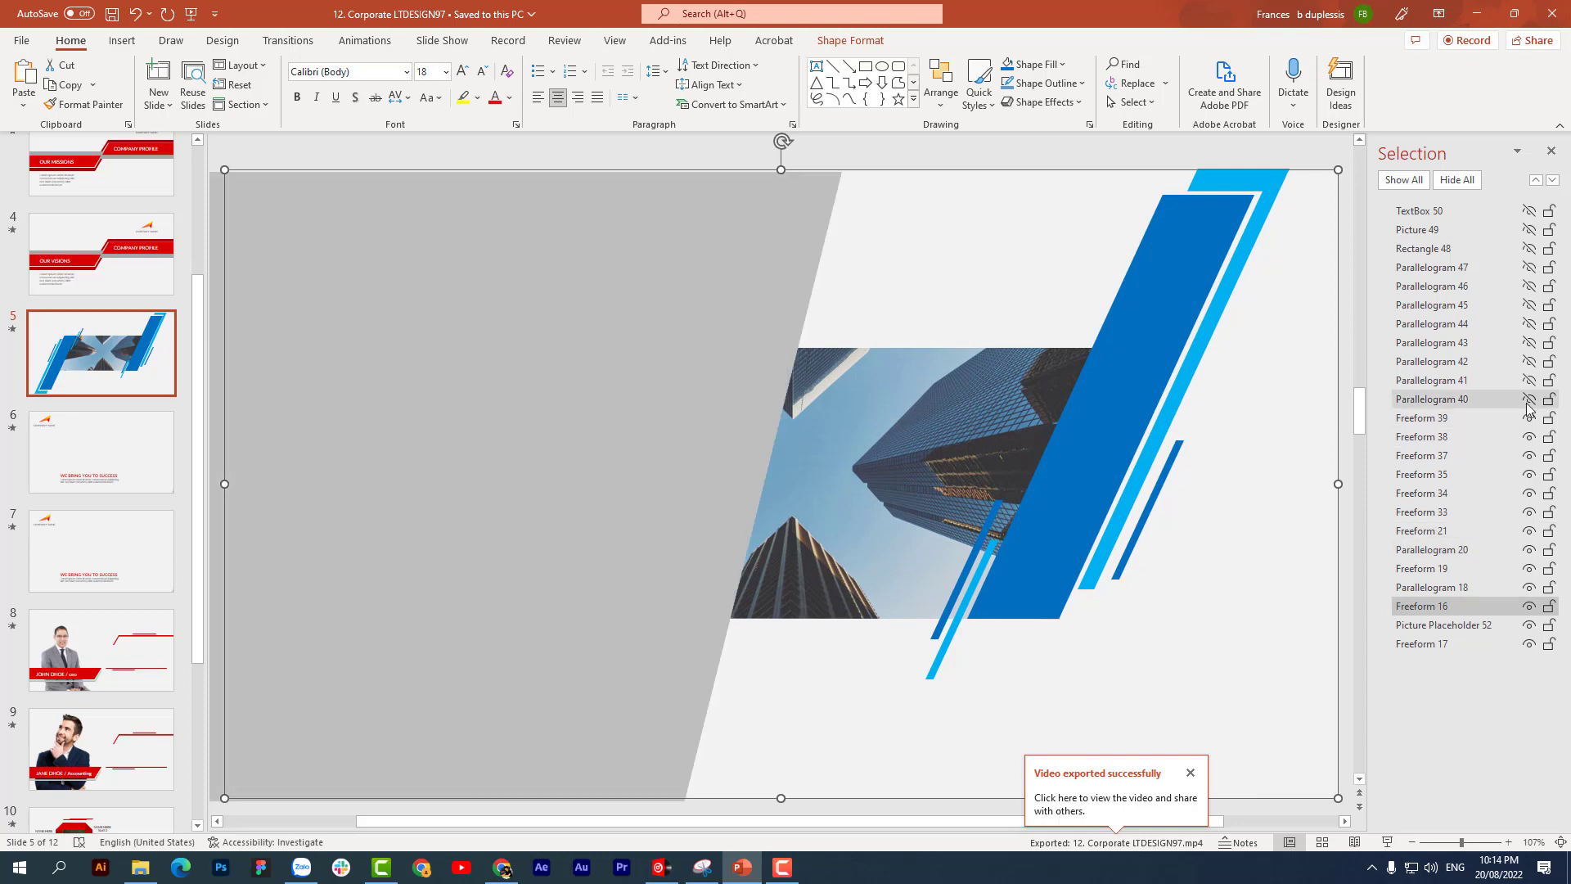
click(1529, 379)
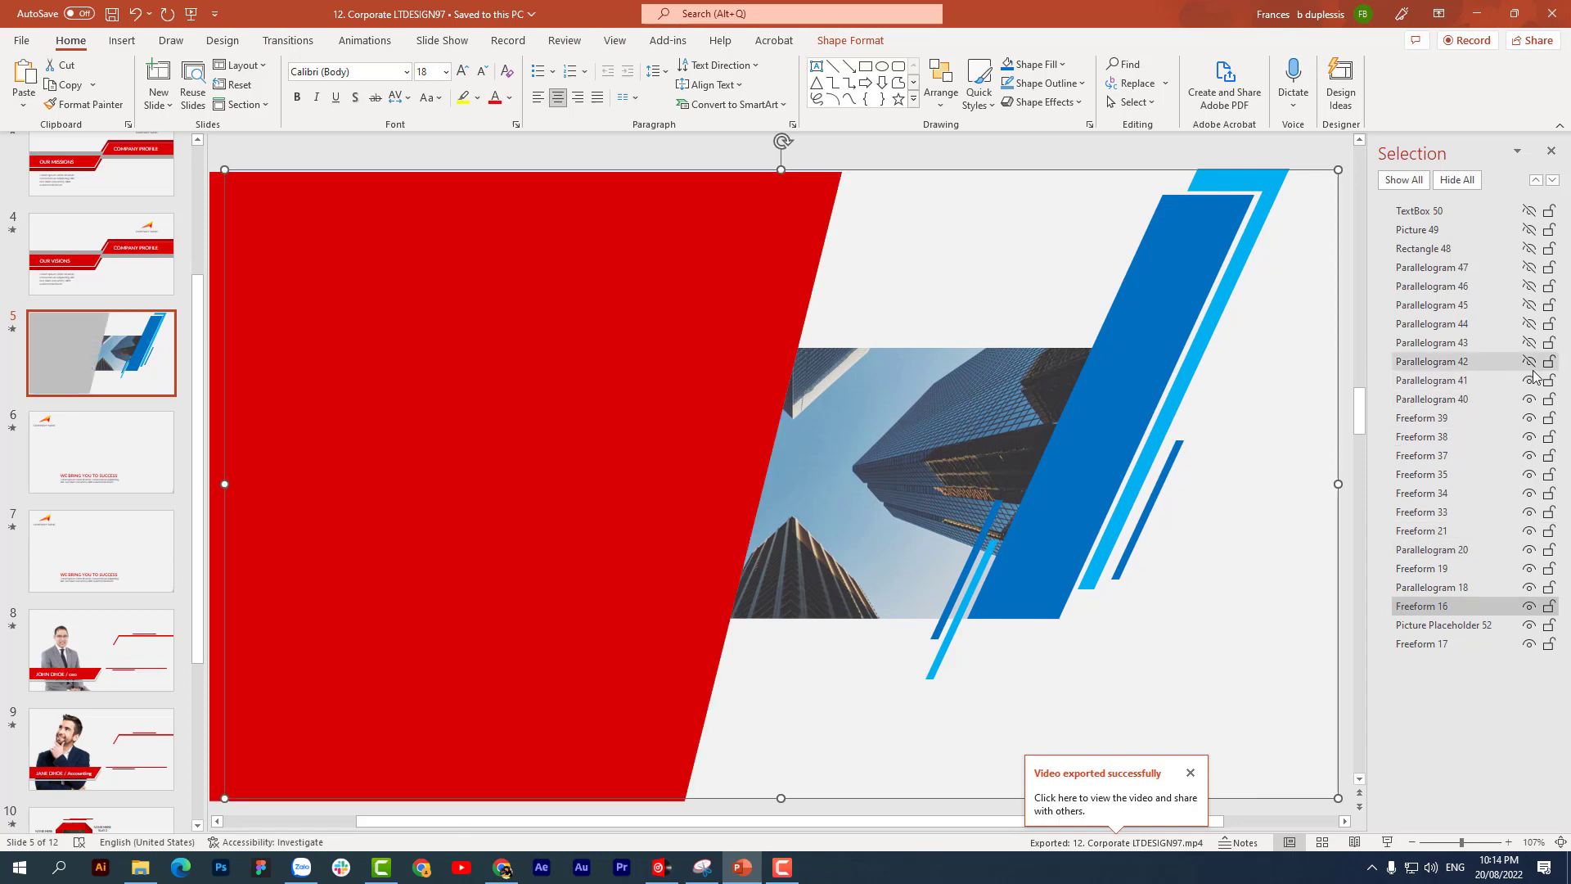
click(720, 269)
right_click(719, 267)
click(770, 244)
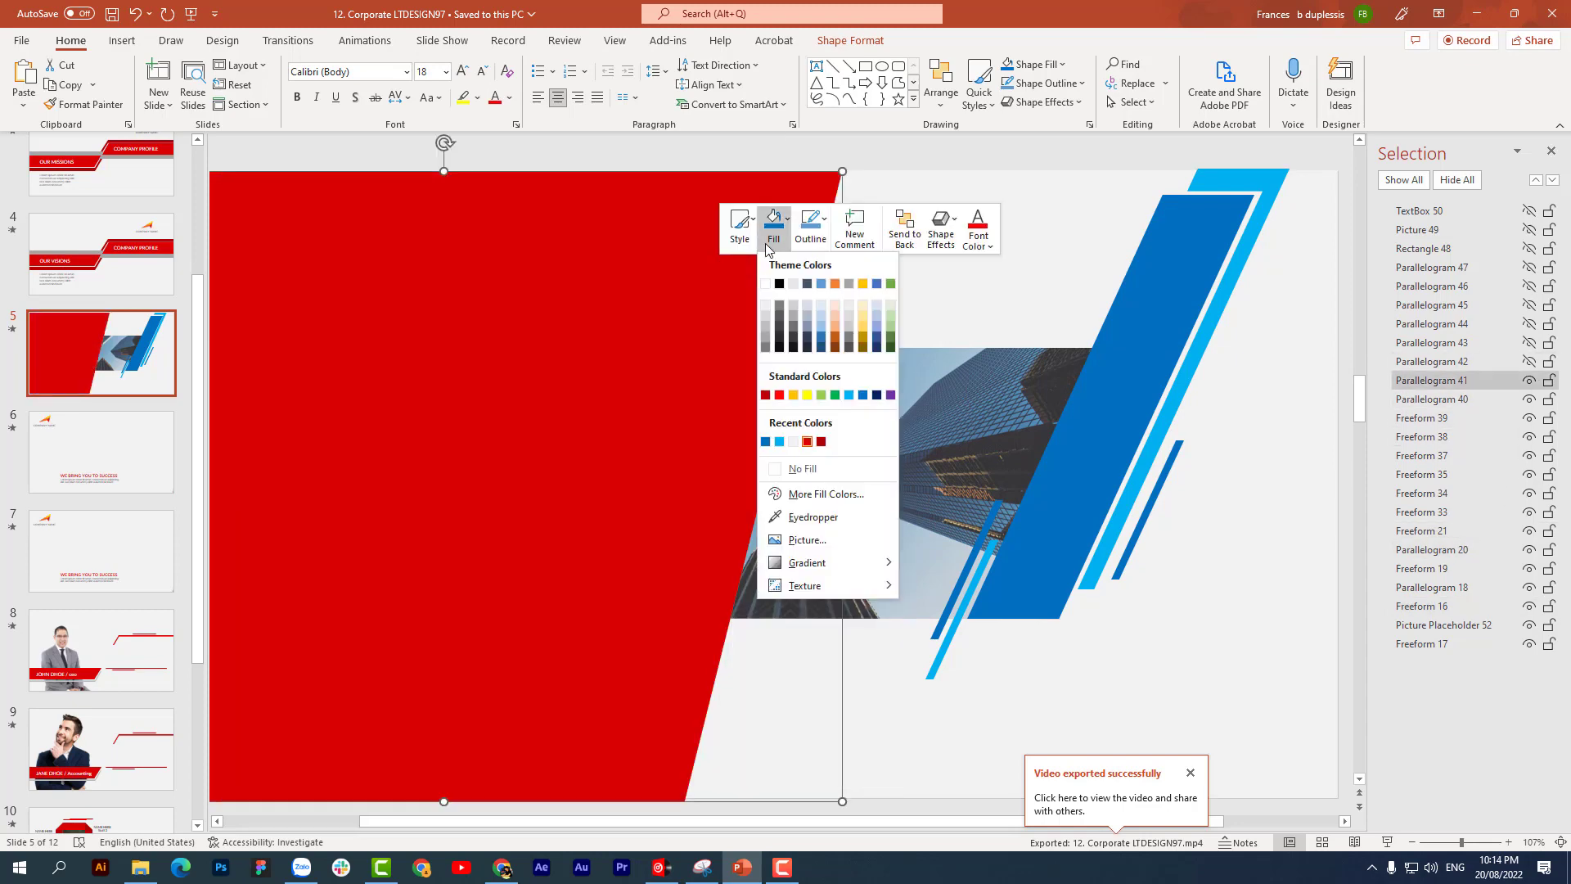
click(765, 442)
- Reveal four more parallelogram layers and fill the large right red parallelogram with blue
click(1529, 361)
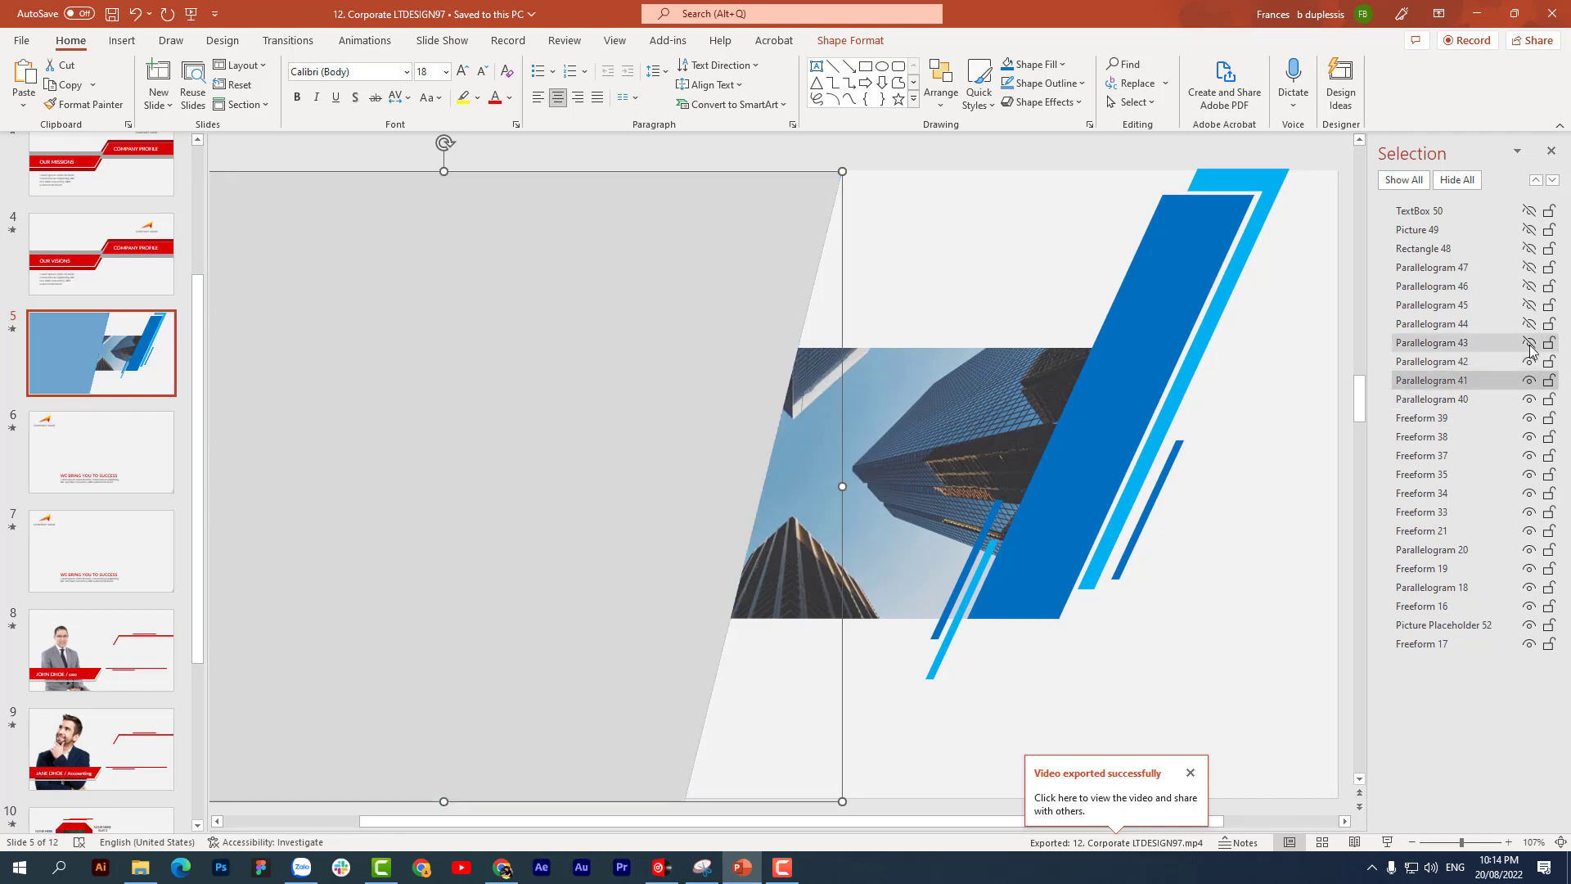
click(1529, 342)
click(1528, 323)
click(1528, 305)
click(1110, 288)
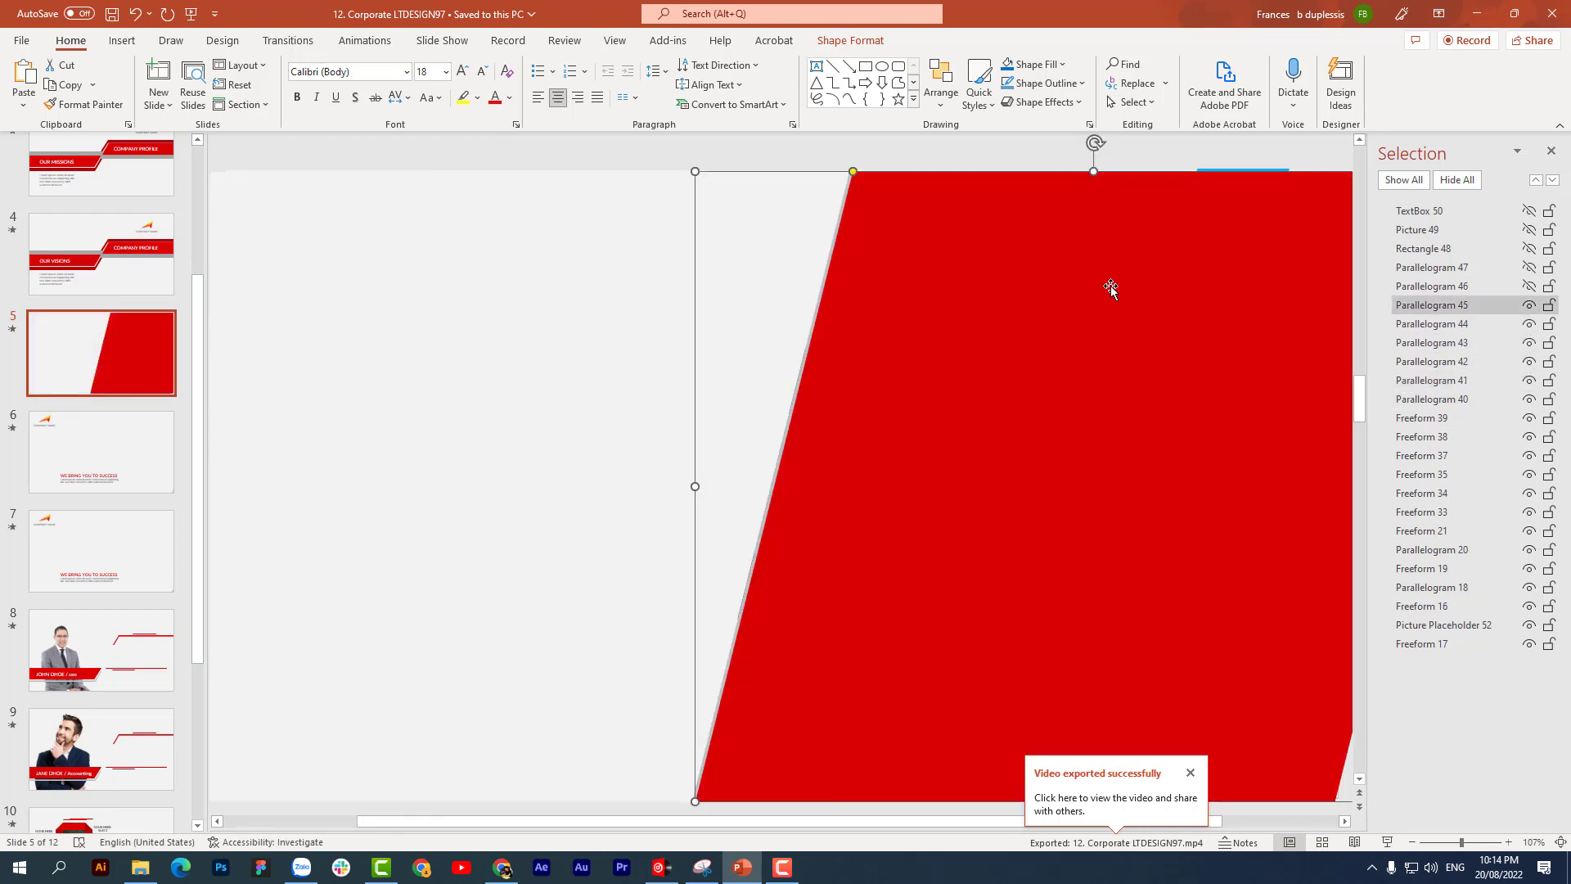
right_click(1110, 288)
click(1163, 256)
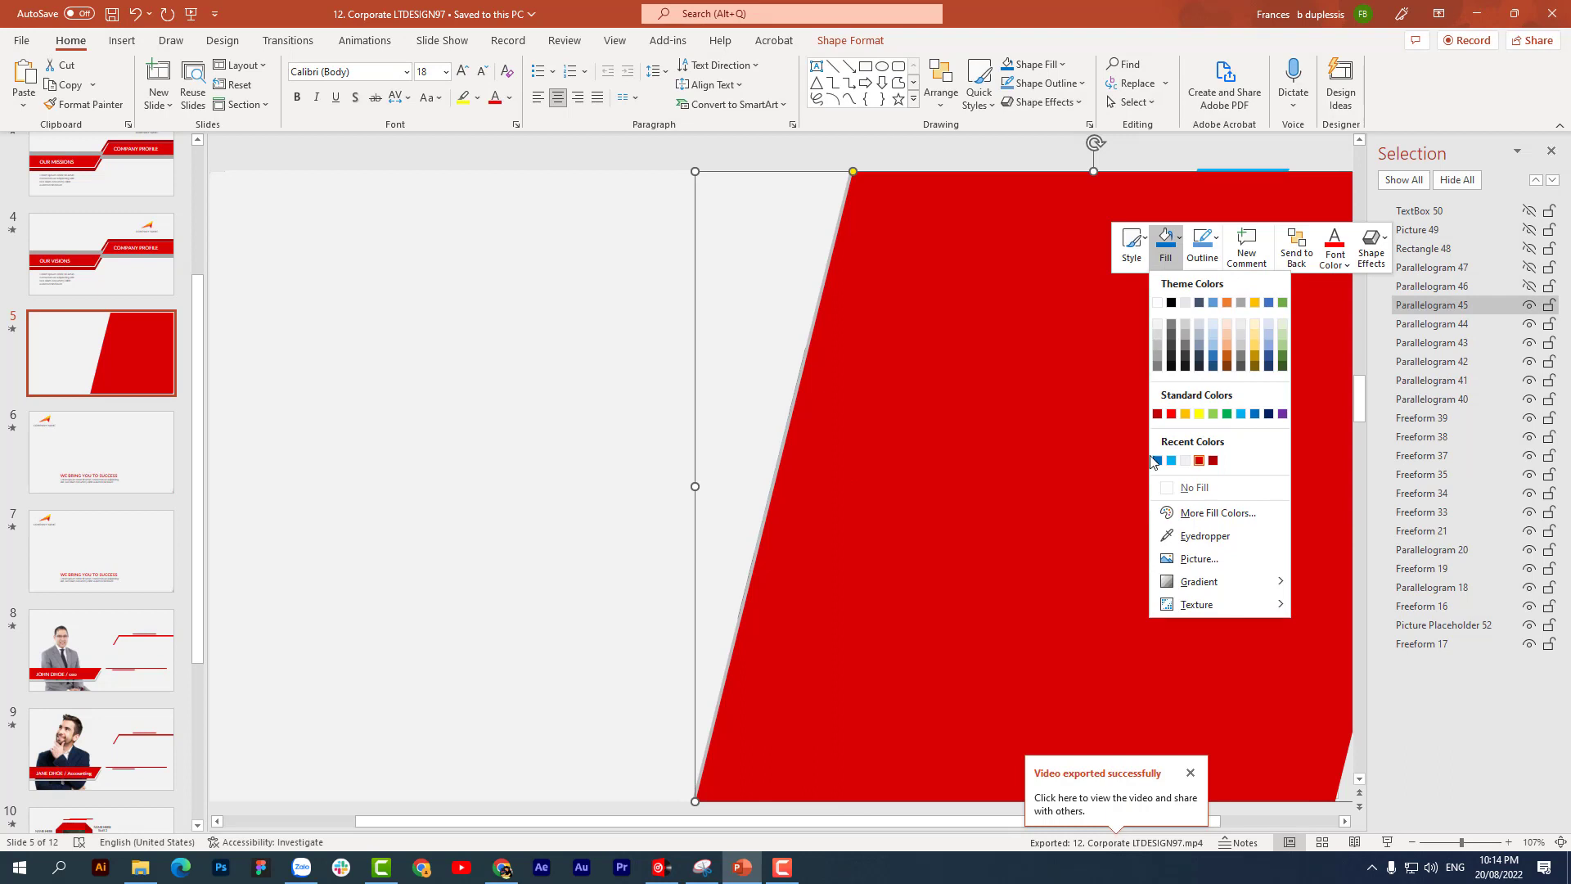
click(1156, 460)
- Unhide the remaining parallelograms, the heading text box, the logo picture and the company name
click(1529, 286)
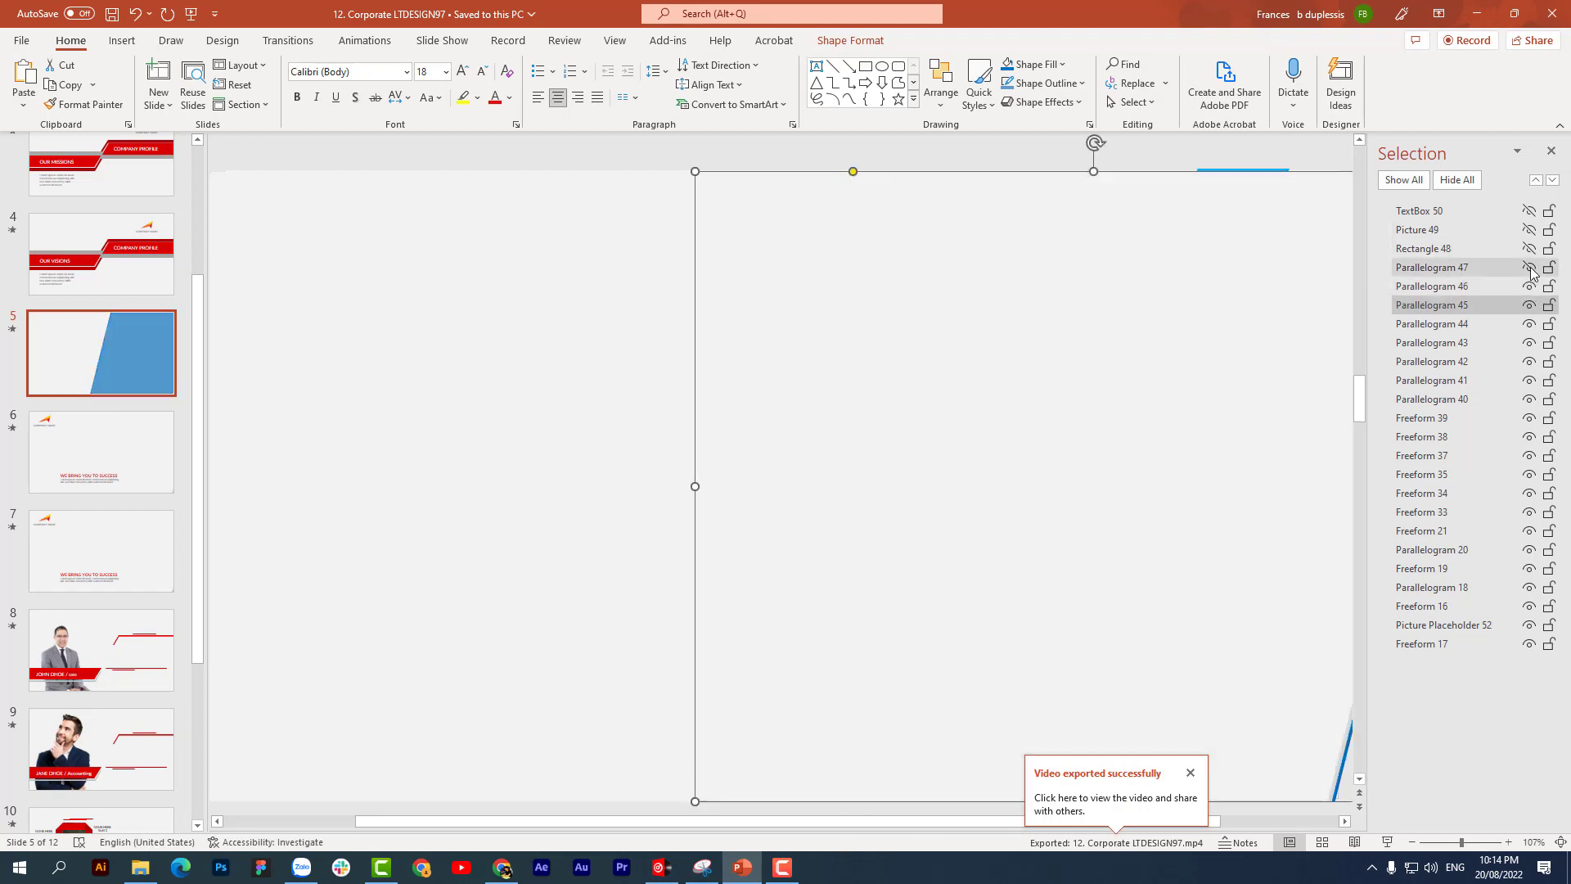
click(1529, 266)
click(1529, 248)
click(1528, 229)
click(1528, 211)
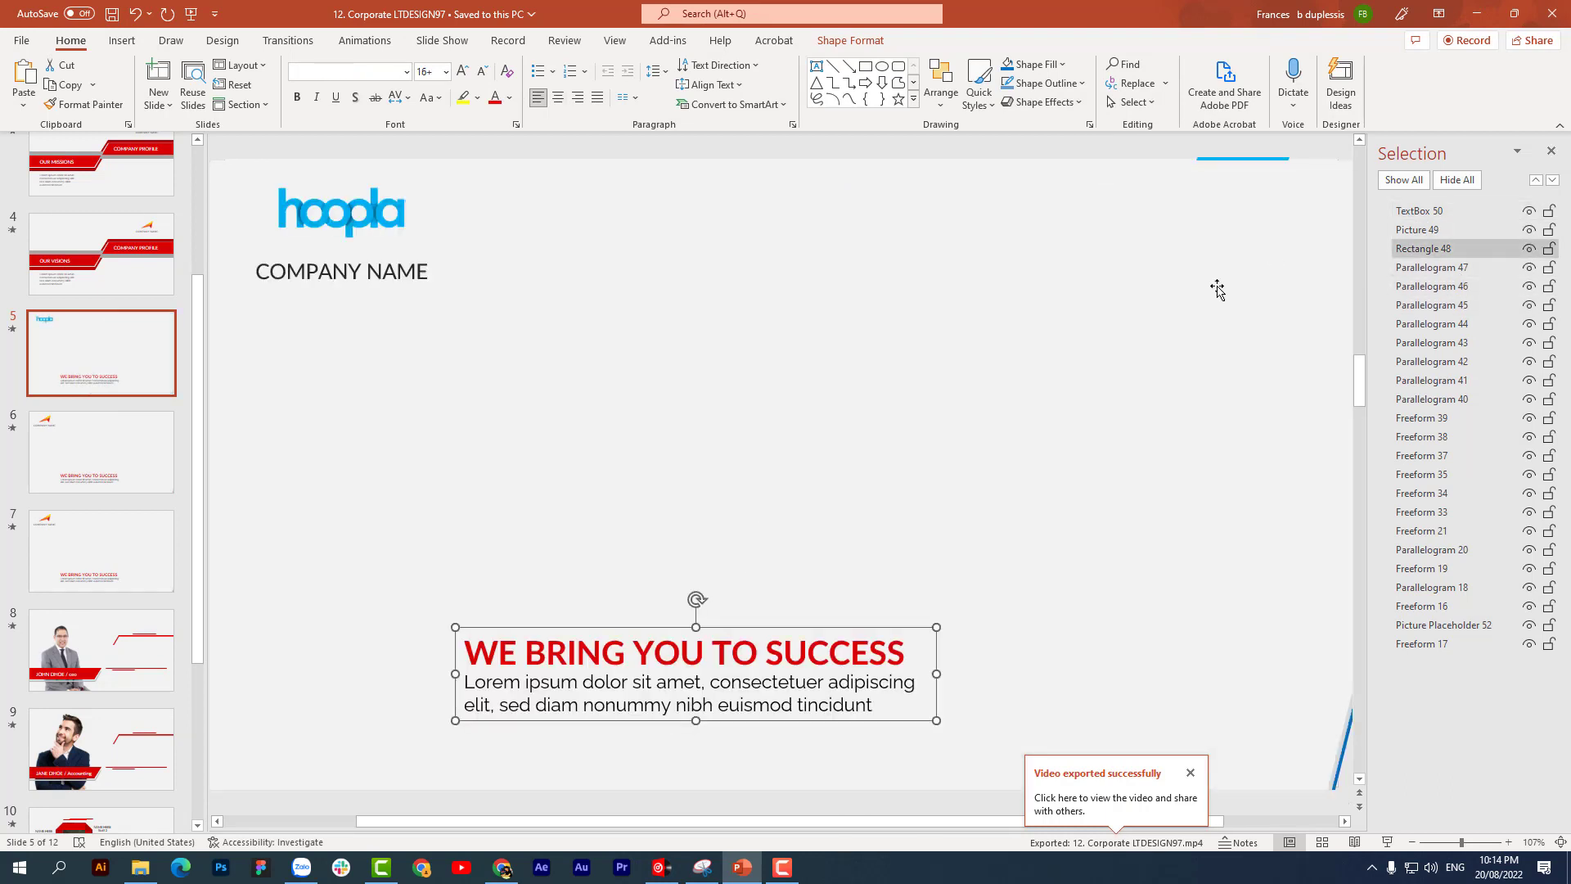
- Set the WE BRING YOU TO SUCCESS heading's font colour to blue
click(690, 643)
key(ctrl+a)
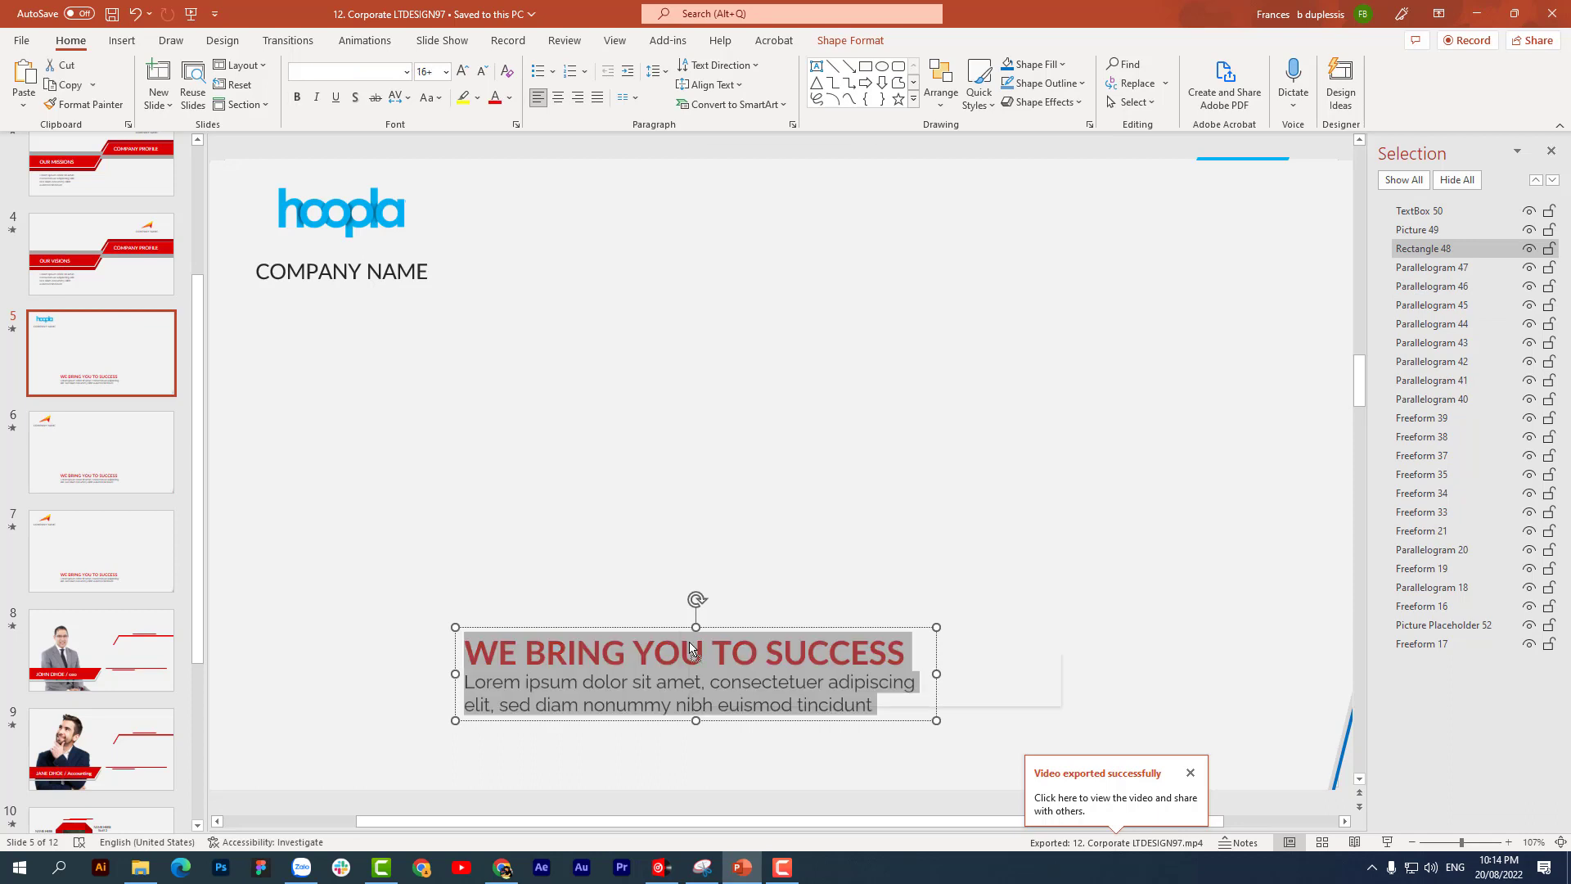
right_click(690, 649)
key(Escape)
drag(908, 652, 468, 659)
right_click(556, 661)
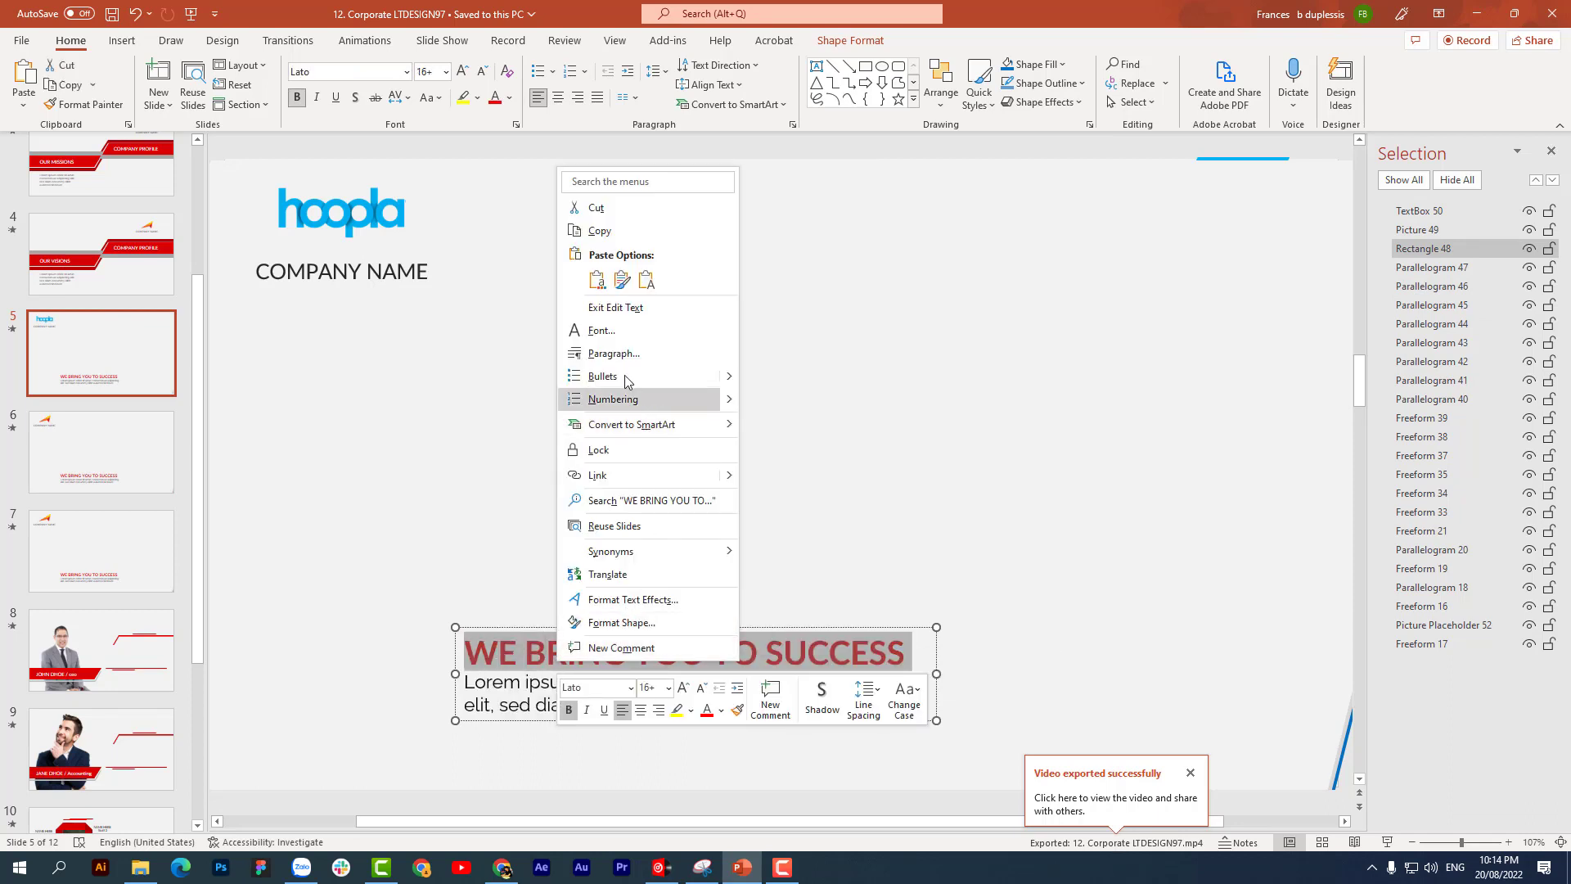
right_click(827, 654)
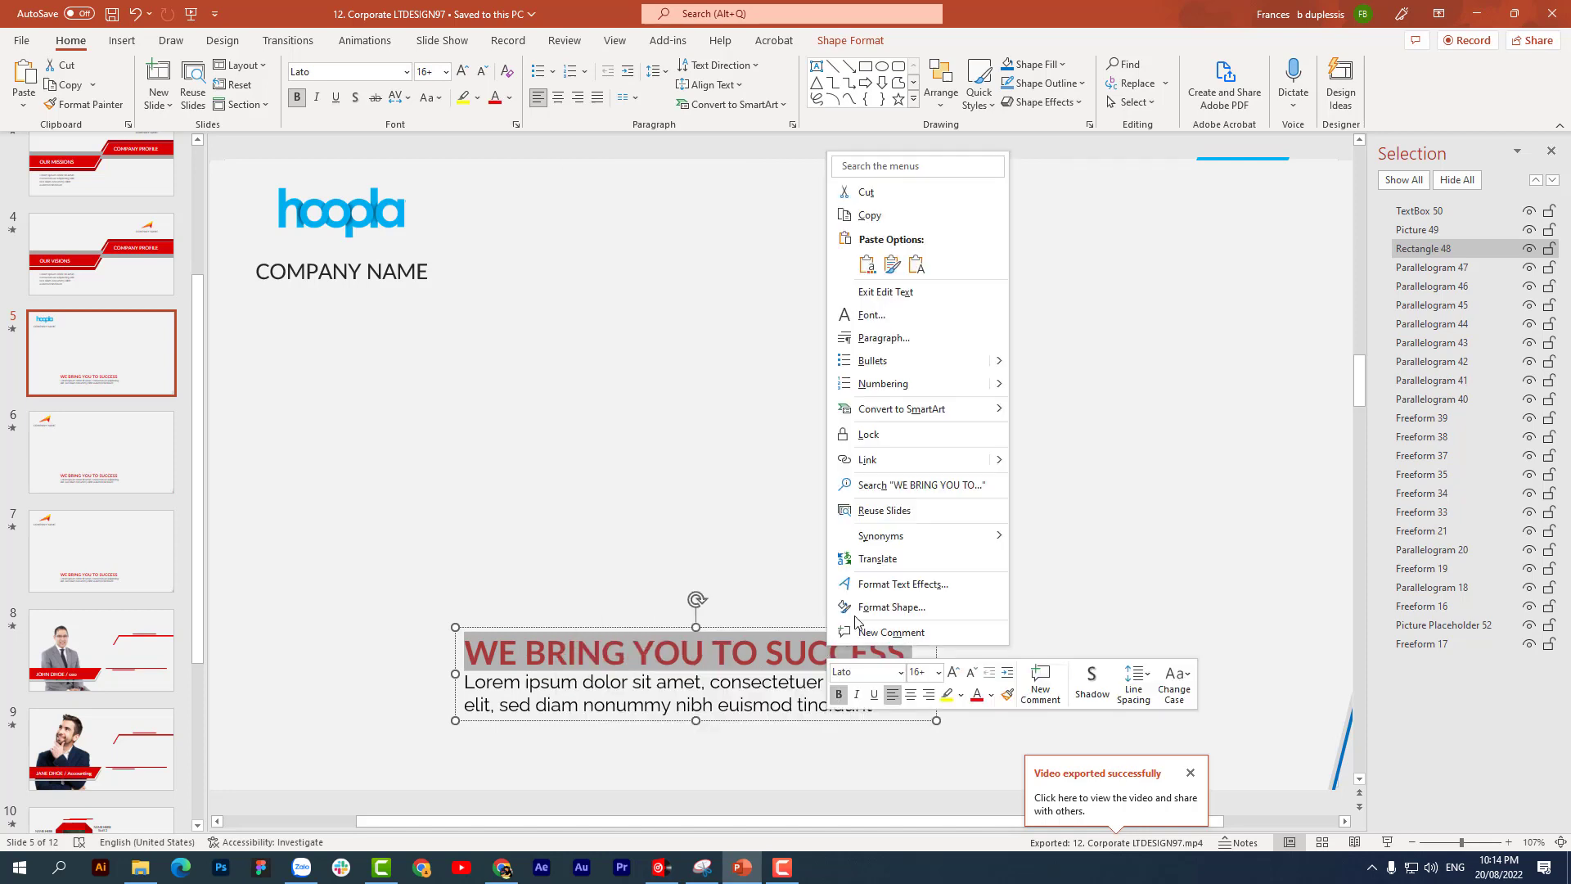
click(990, 695)
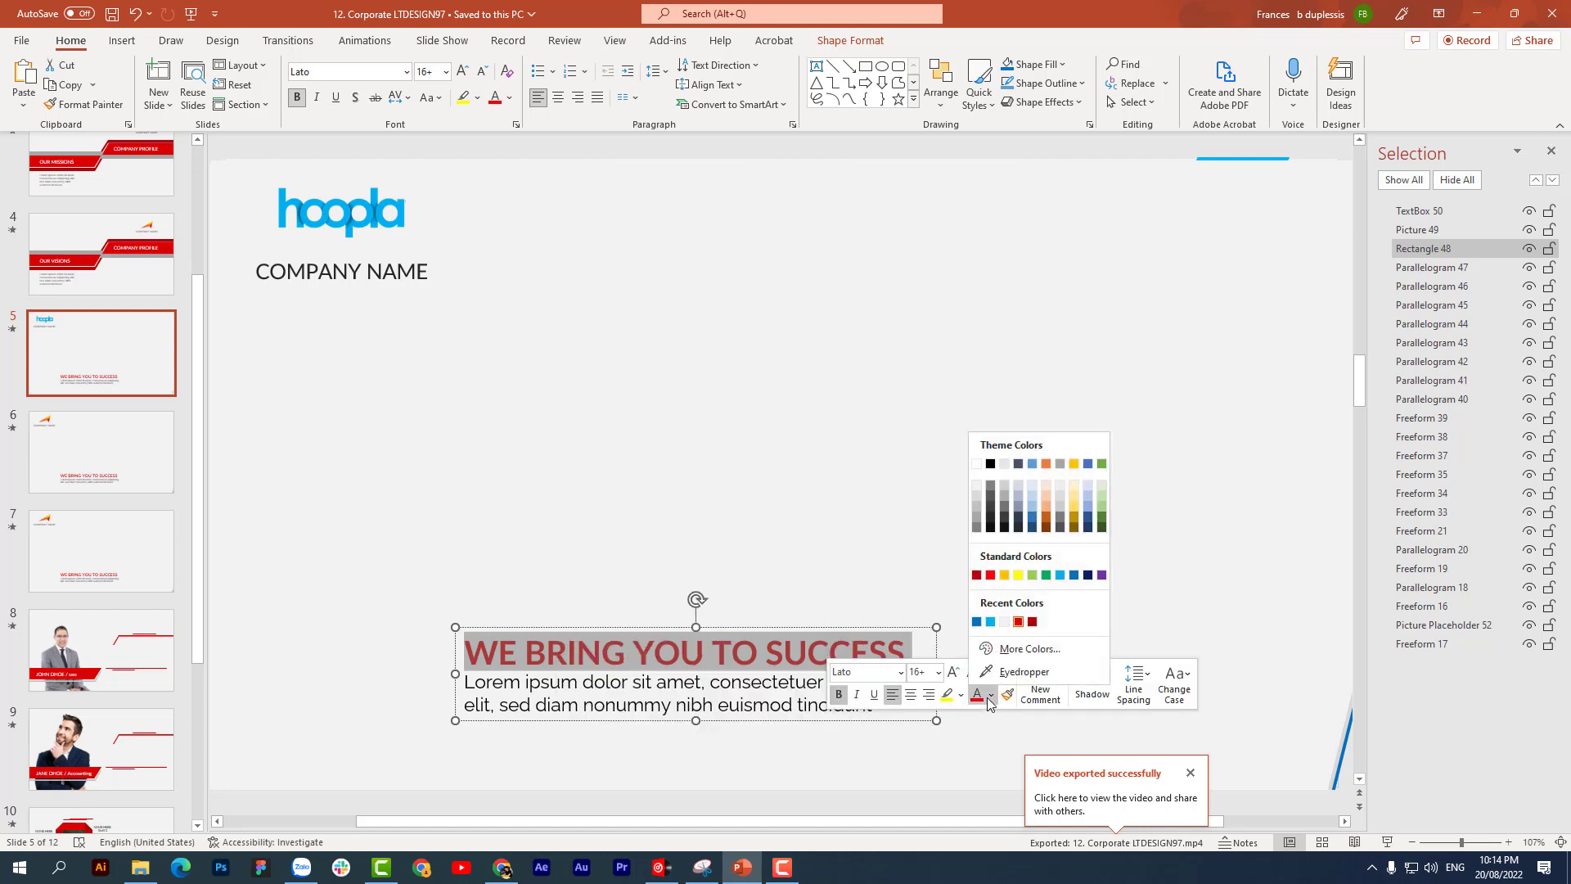
click(990, 621)
- Deselect the heading and go to slide 8, the CEO profile slide
click(923, 562)
click(829, 687)
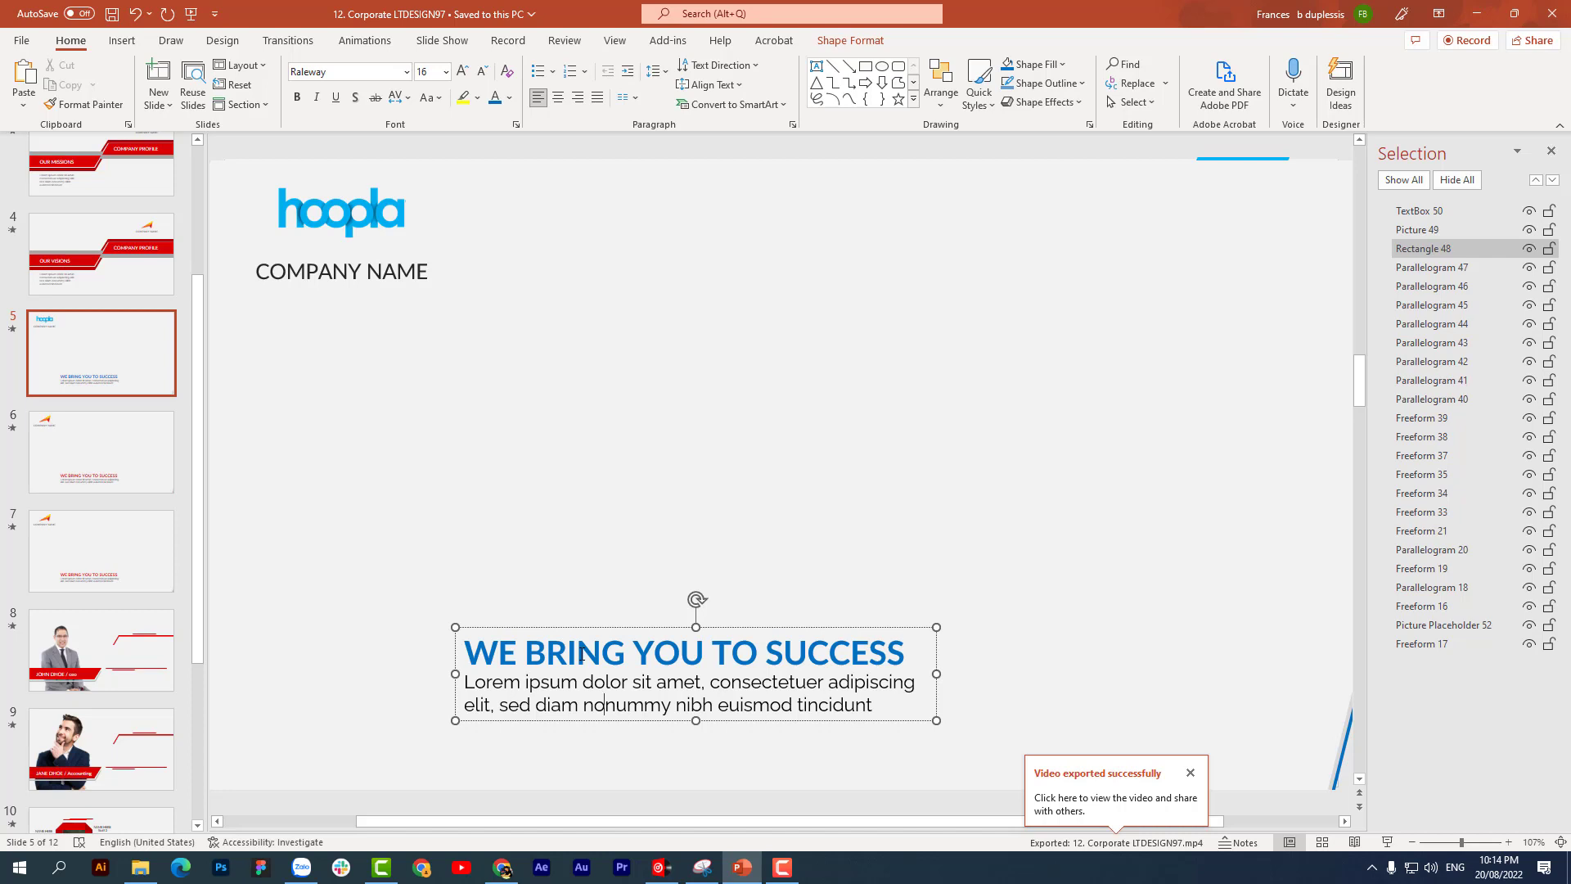
click(155, 642)
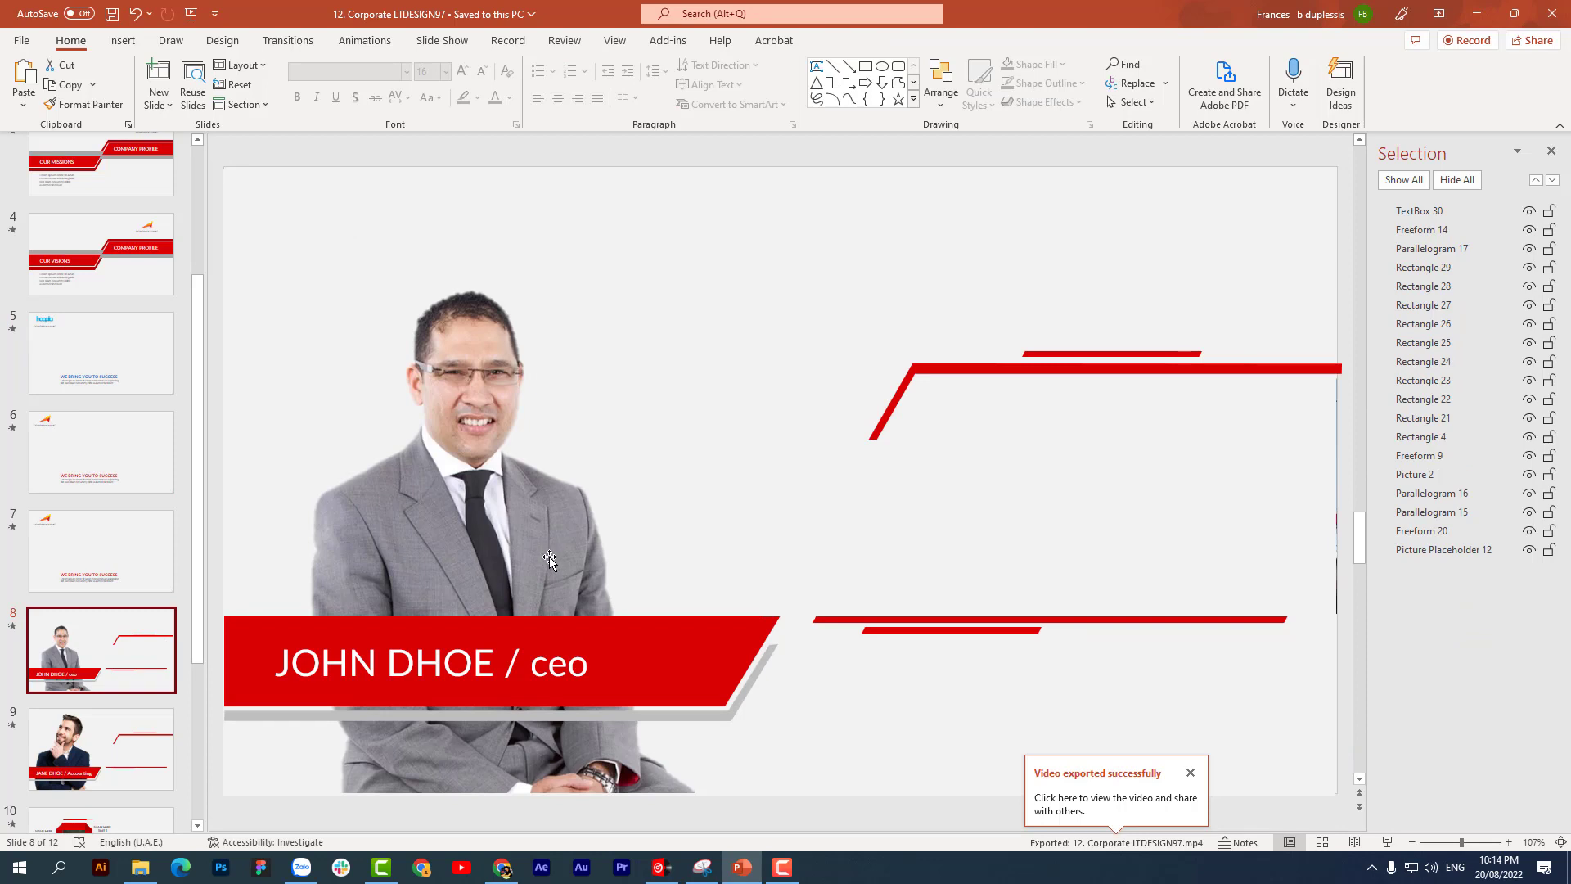
- Switch from slide 8 to slide 5 and play its animation preview twice
click(12, 627)
click(105, 371)
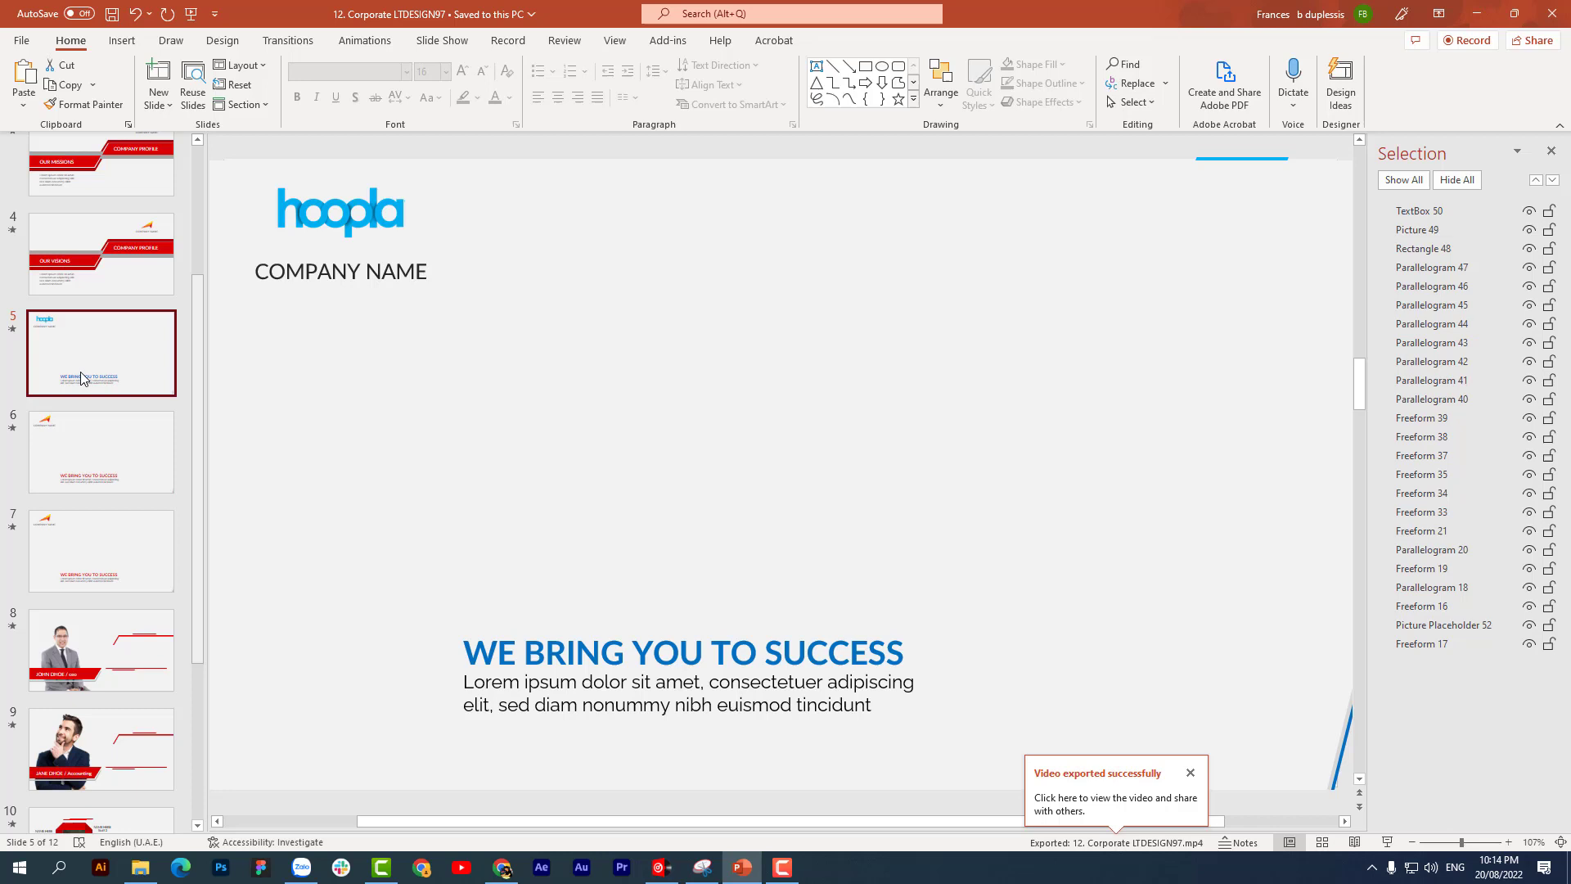
click(12, 329)
click(12, 329)
- Zoom out to about 51% so the whole slide fits, then replay slide 5's animation three more times
click(1211, 334)
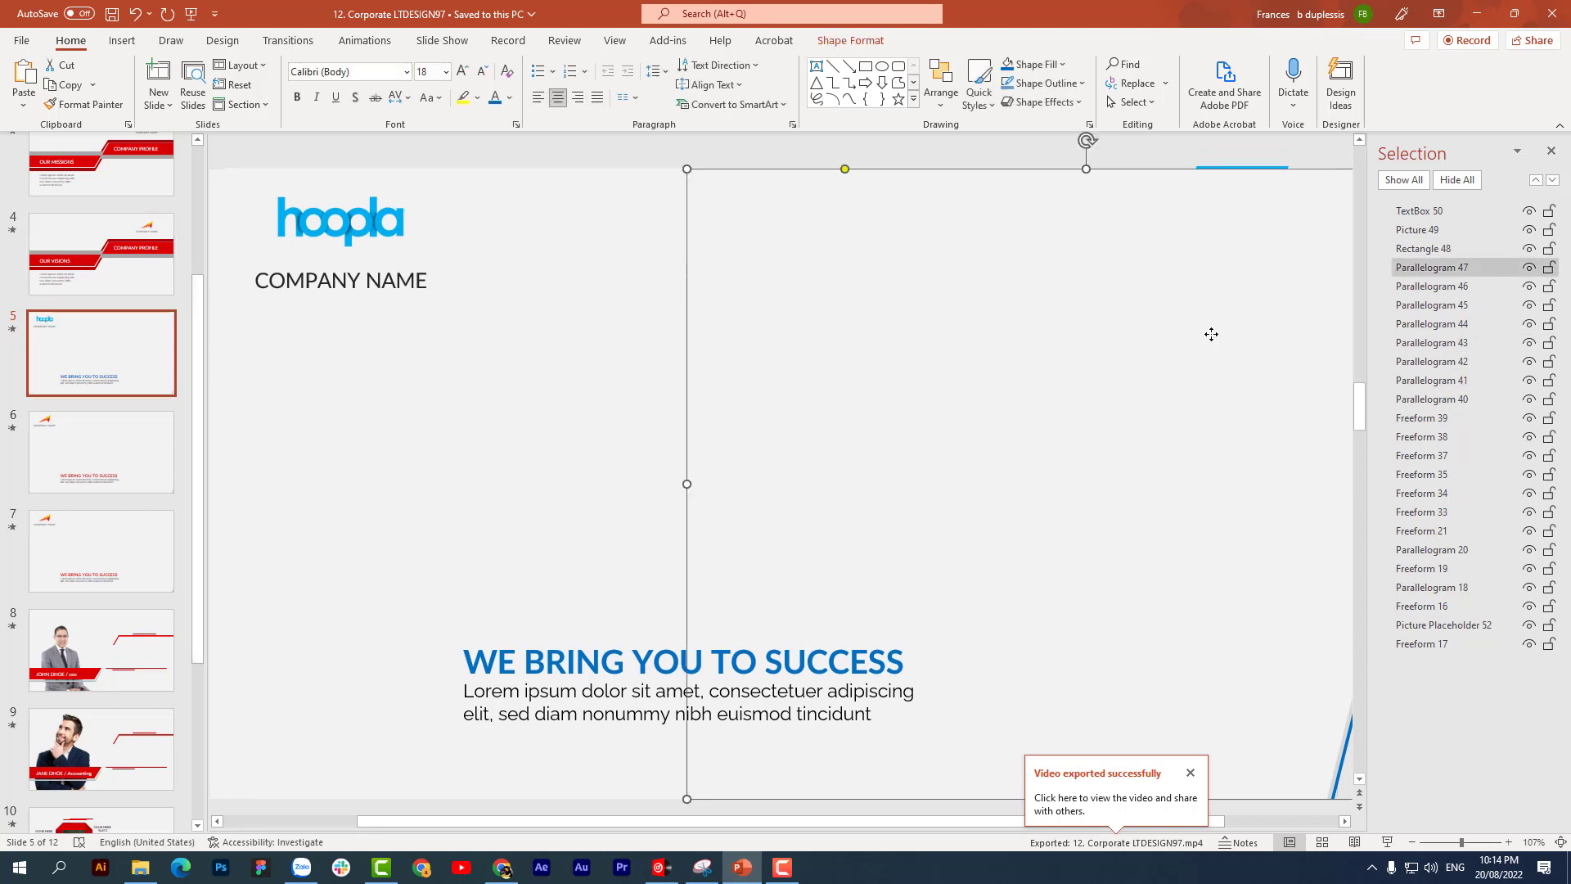
drag(1459, 842, 1440, 842)
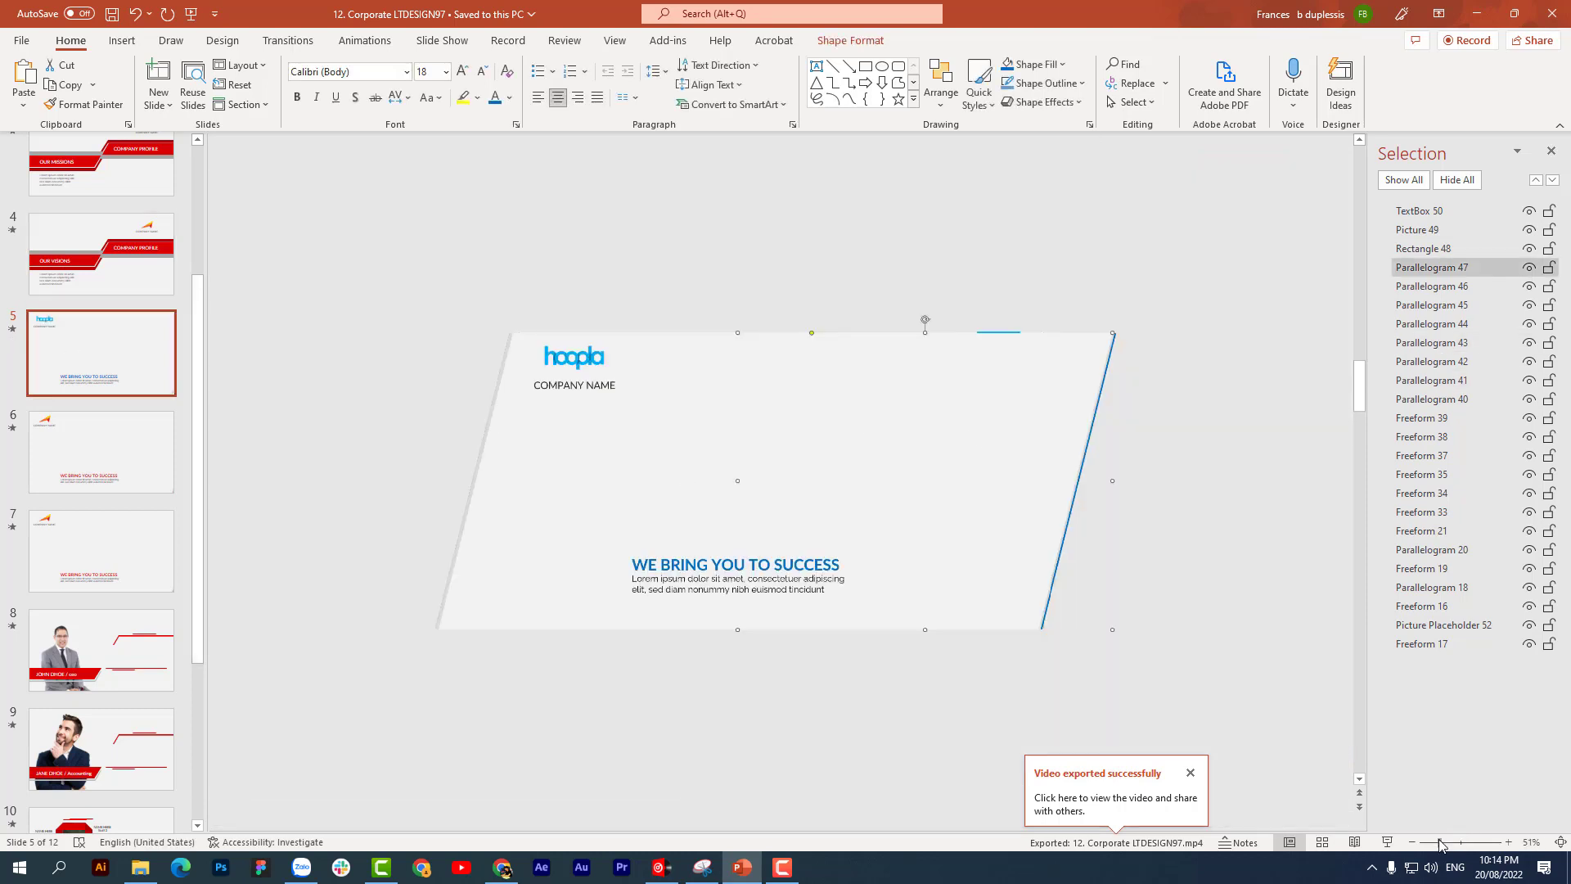
click(13, 330)
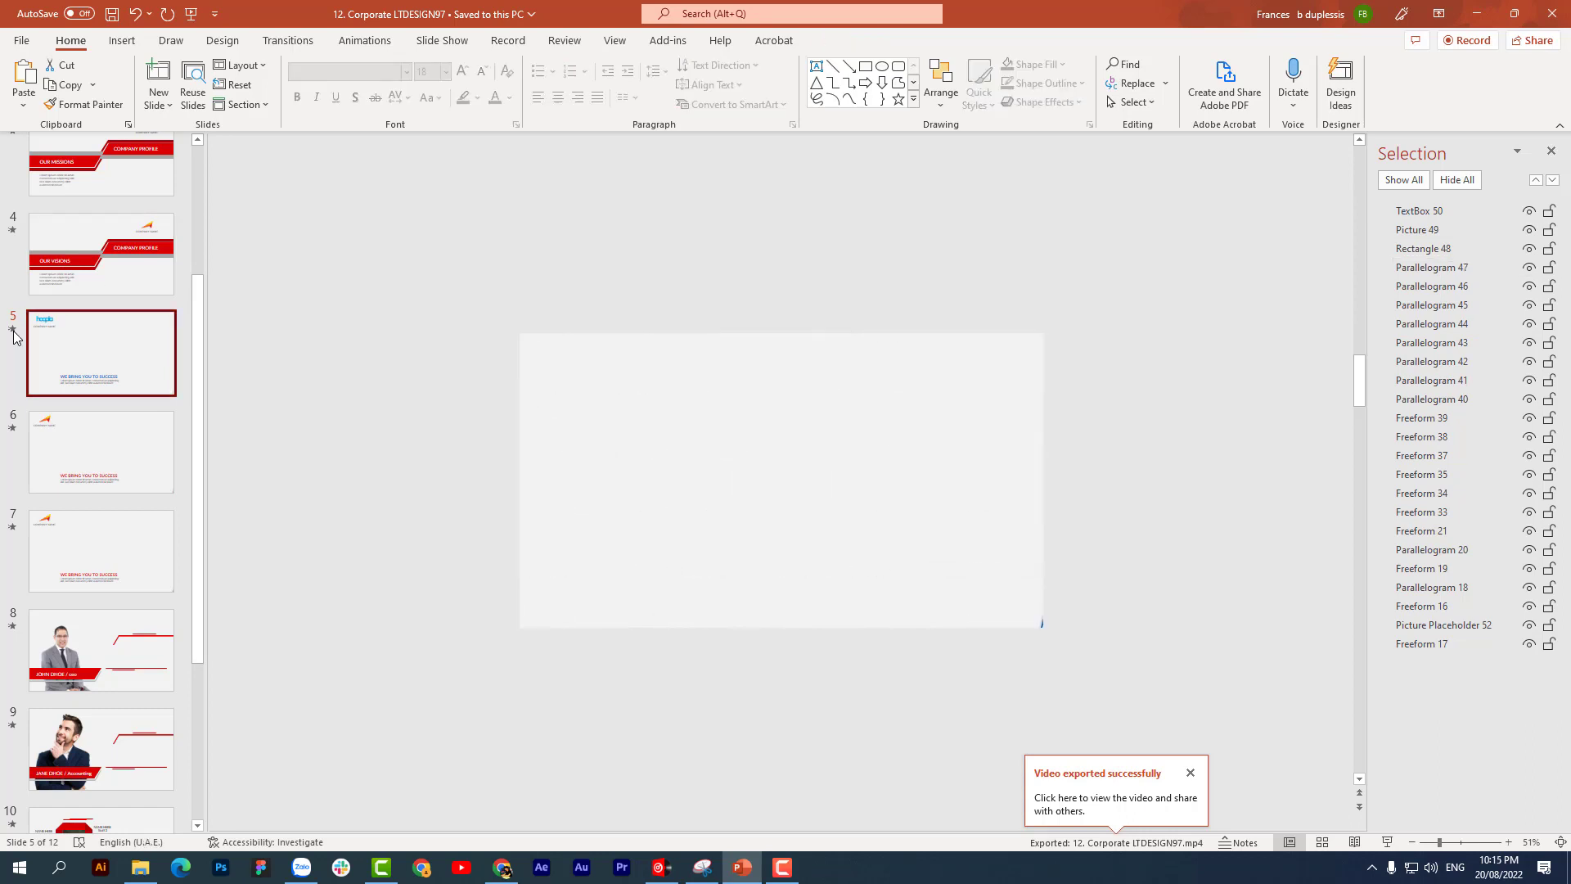
click(13, 331)
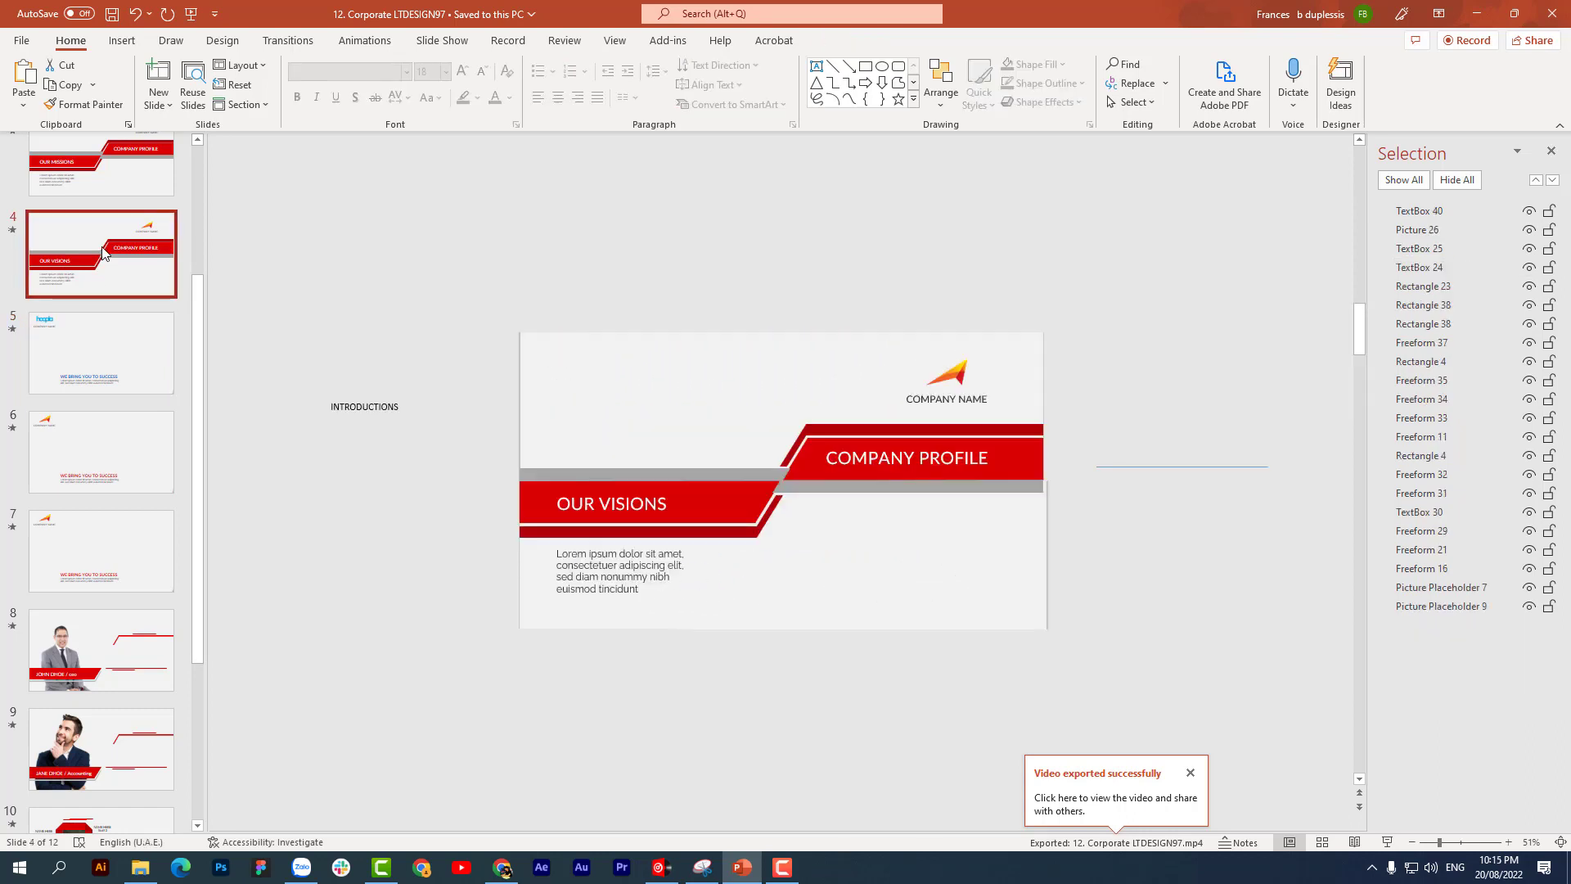
click(13, 330)
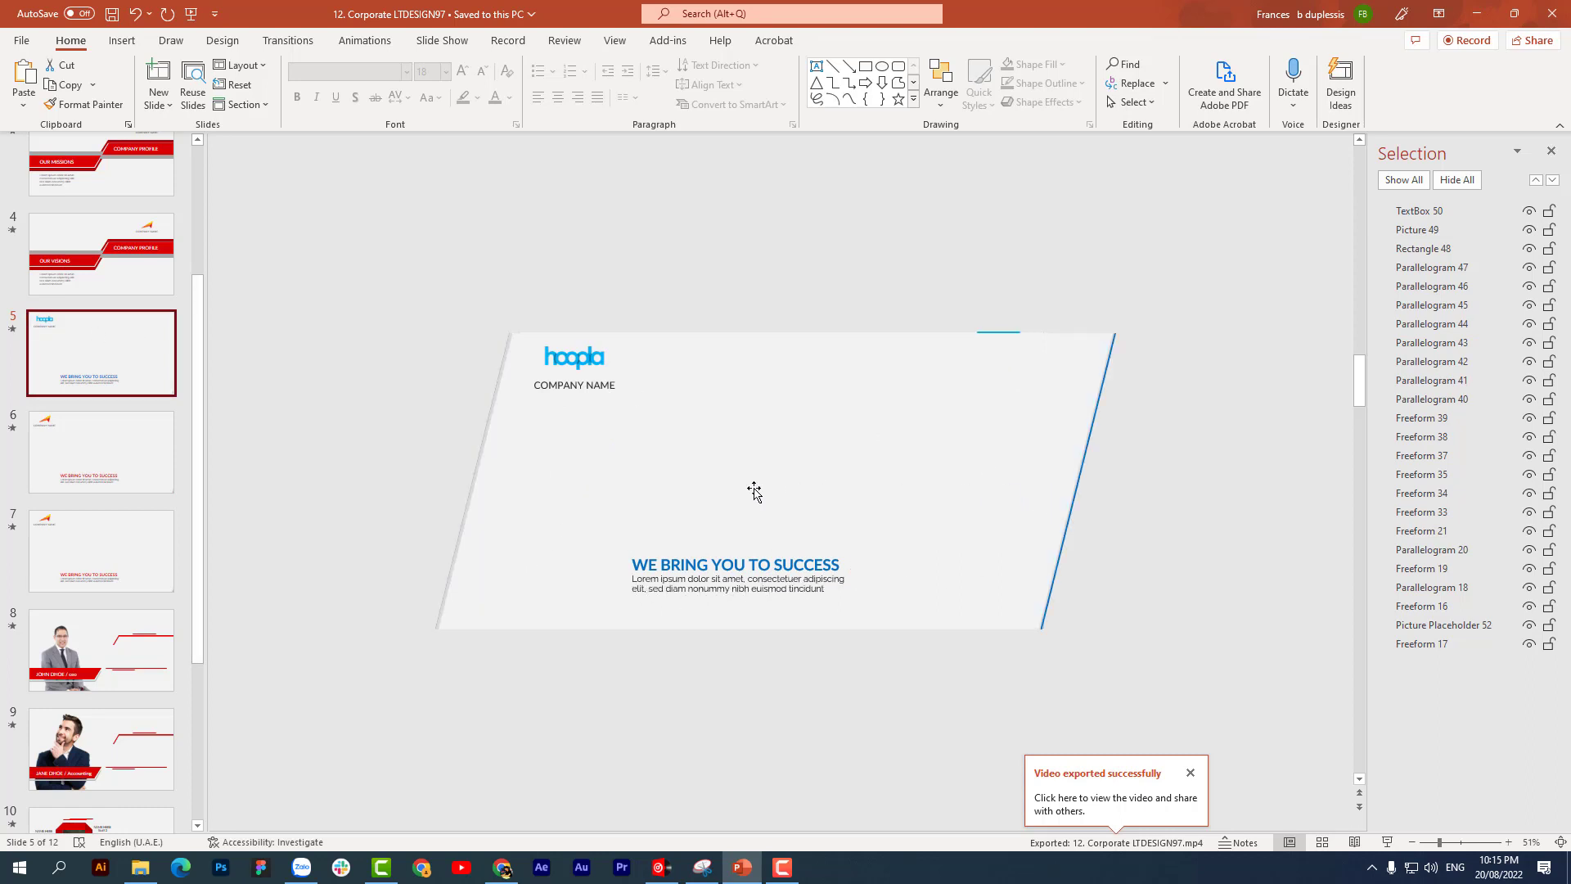
click(1464, 181)
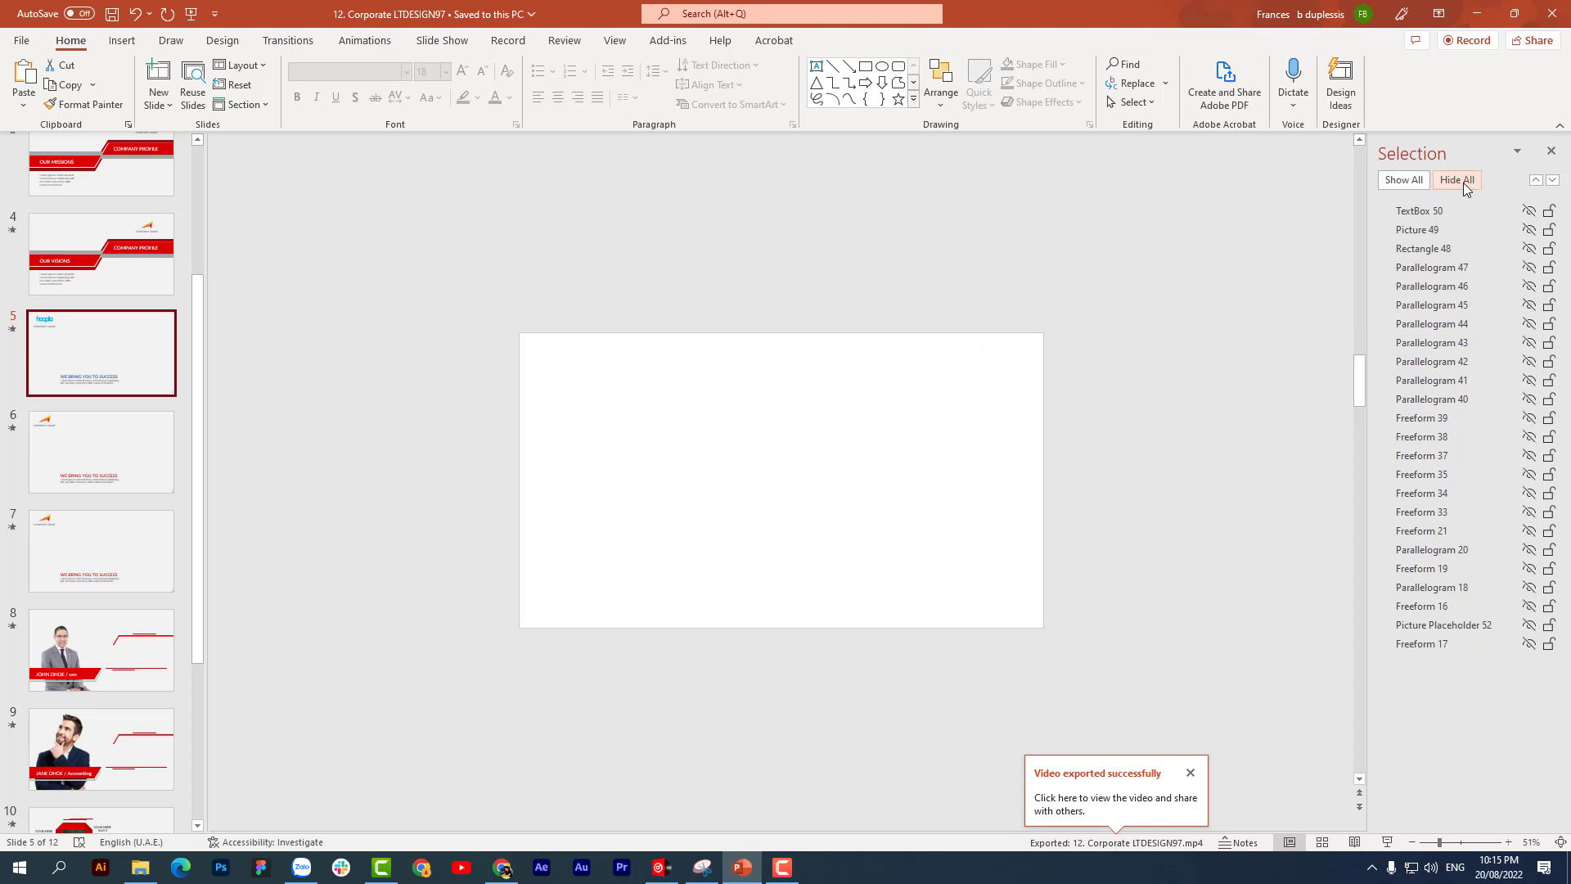
click(1528, 644)
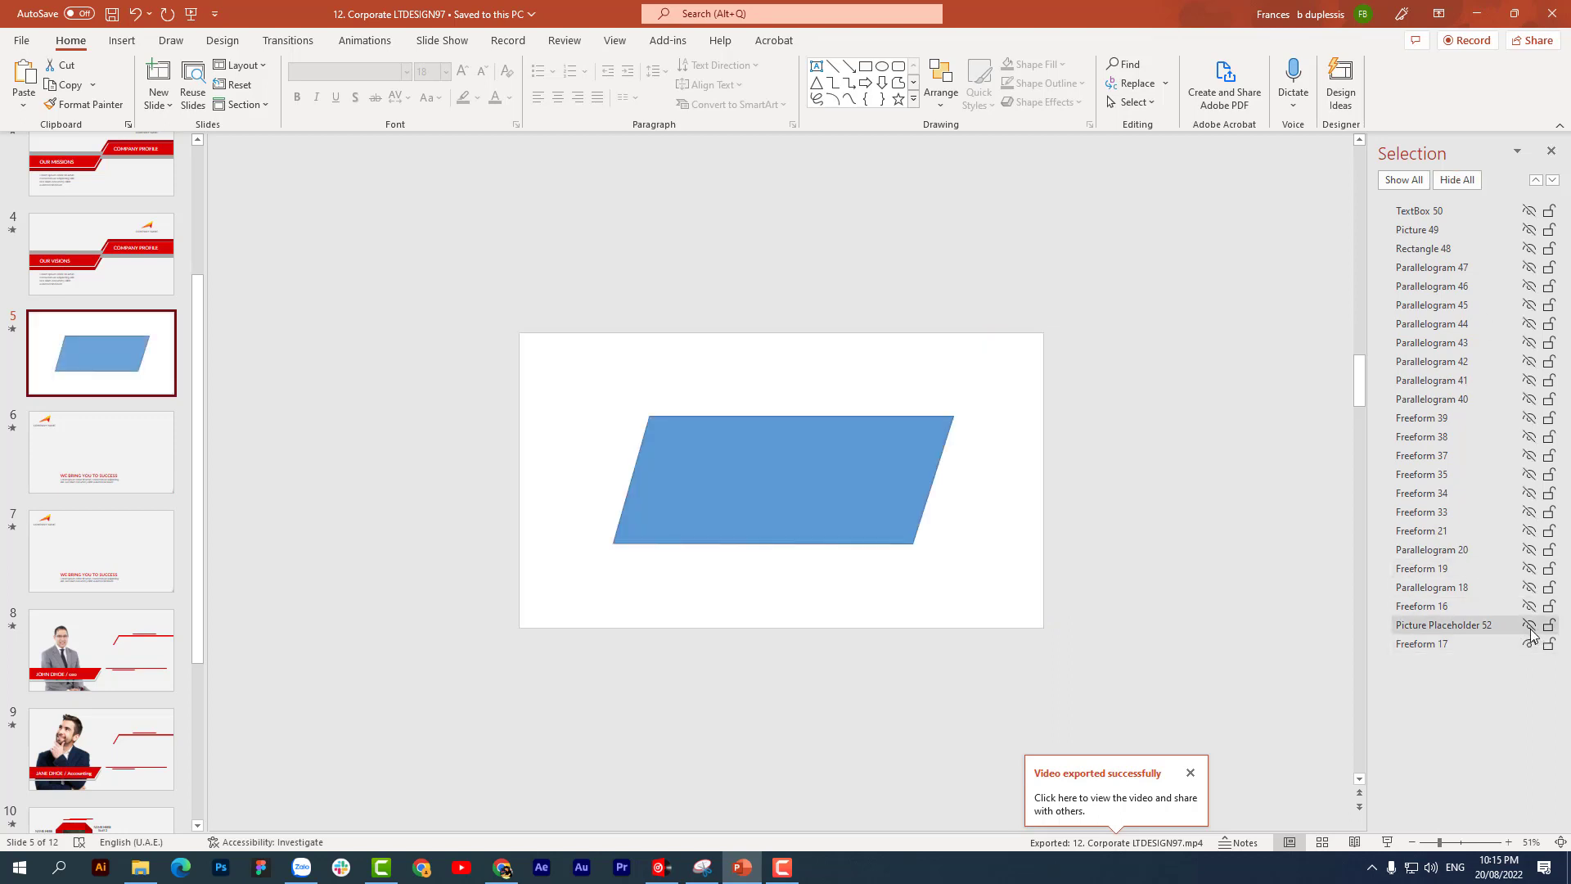
click(1528, 625)
click(1529, 606)
click(1529, 588)
click(1529, 569)
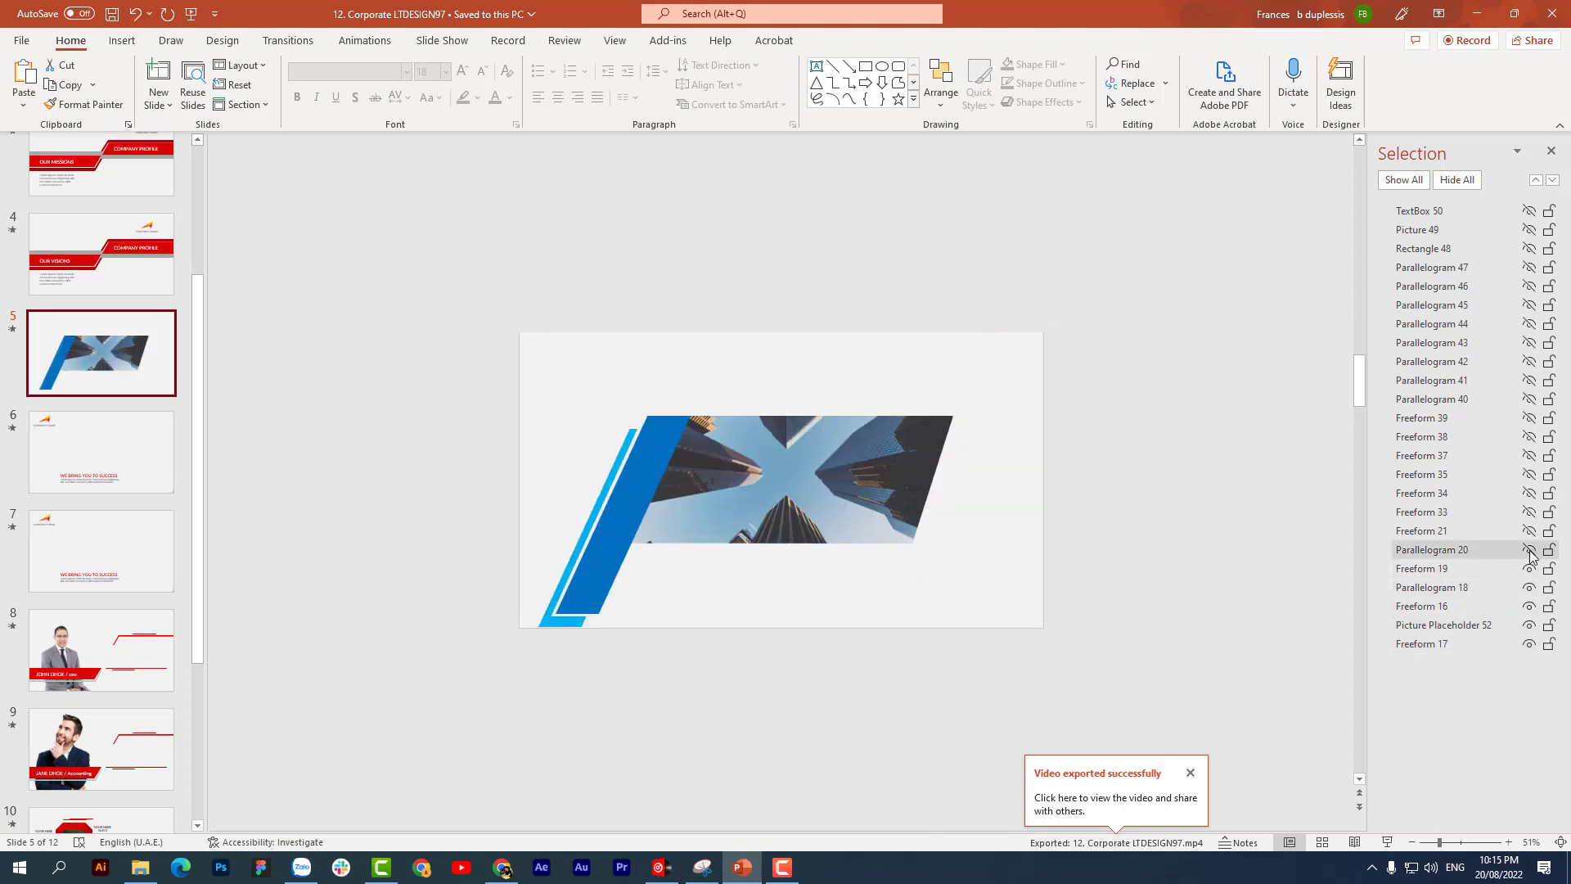
click(1529, 550)
click(1528, 531)
click(1529, 512)
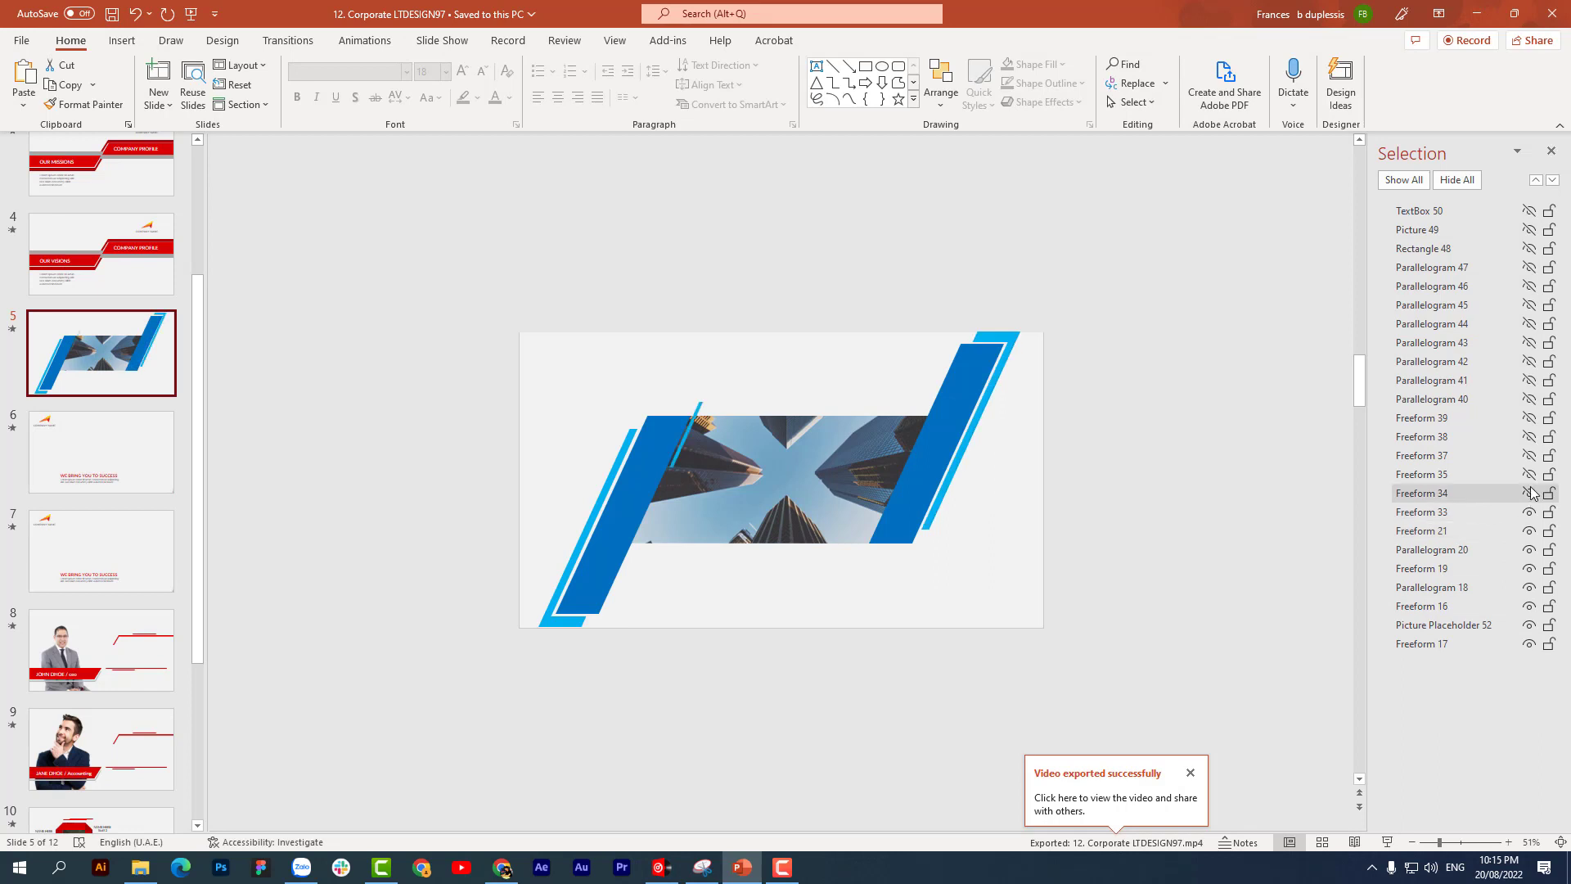
click(1529, 494)
click(1529, 474)
click(1528, 455)
click(1529, 437)
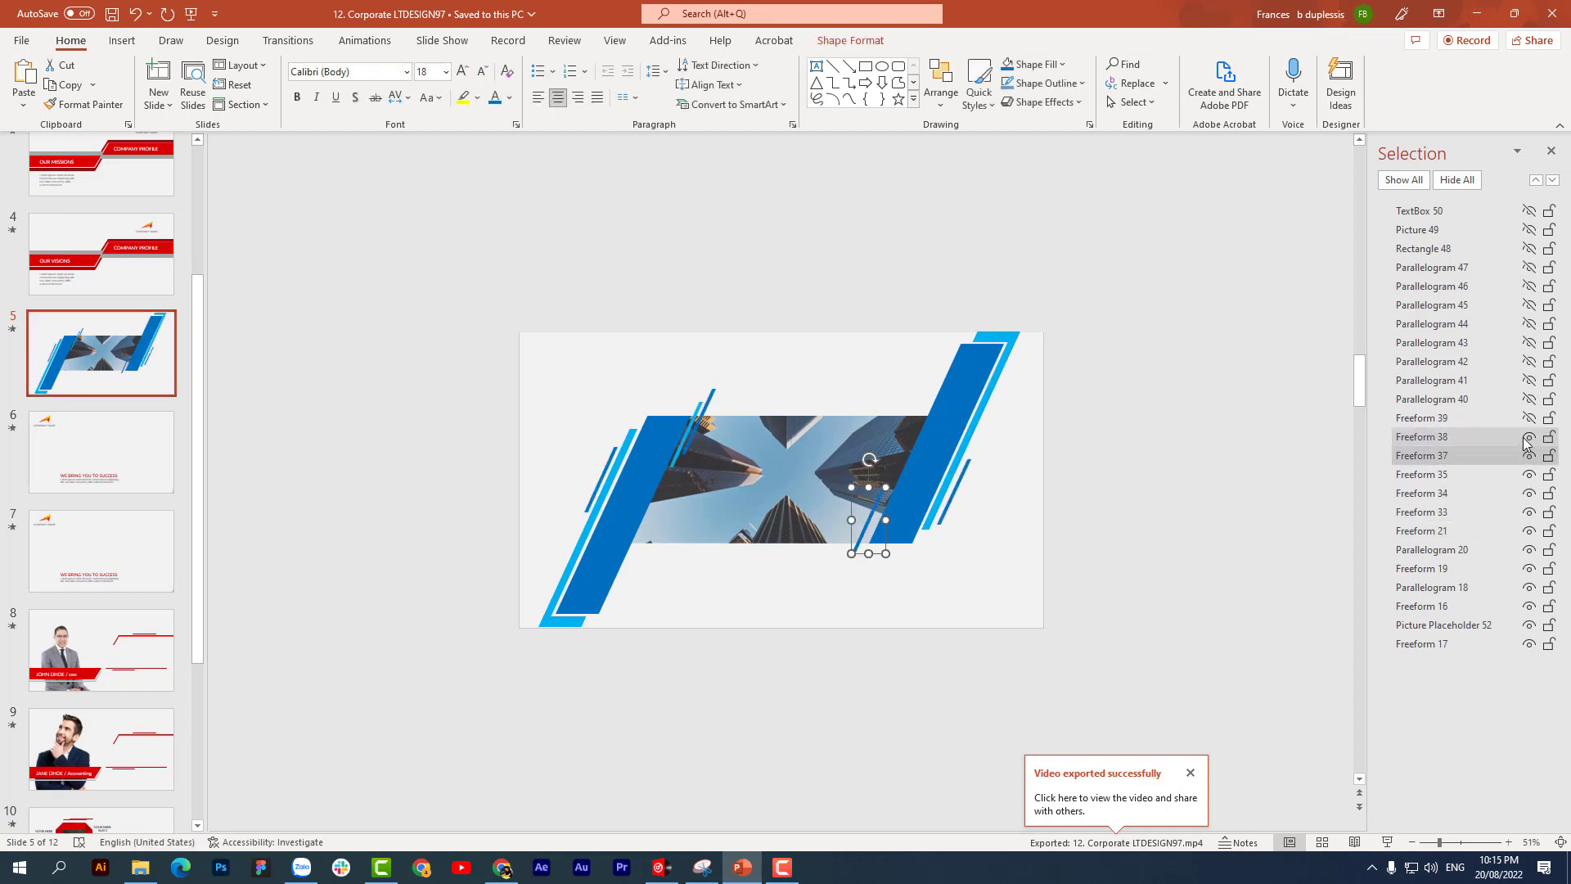
click(1529, 418)
click(1529, 399)
click(1528, 381)
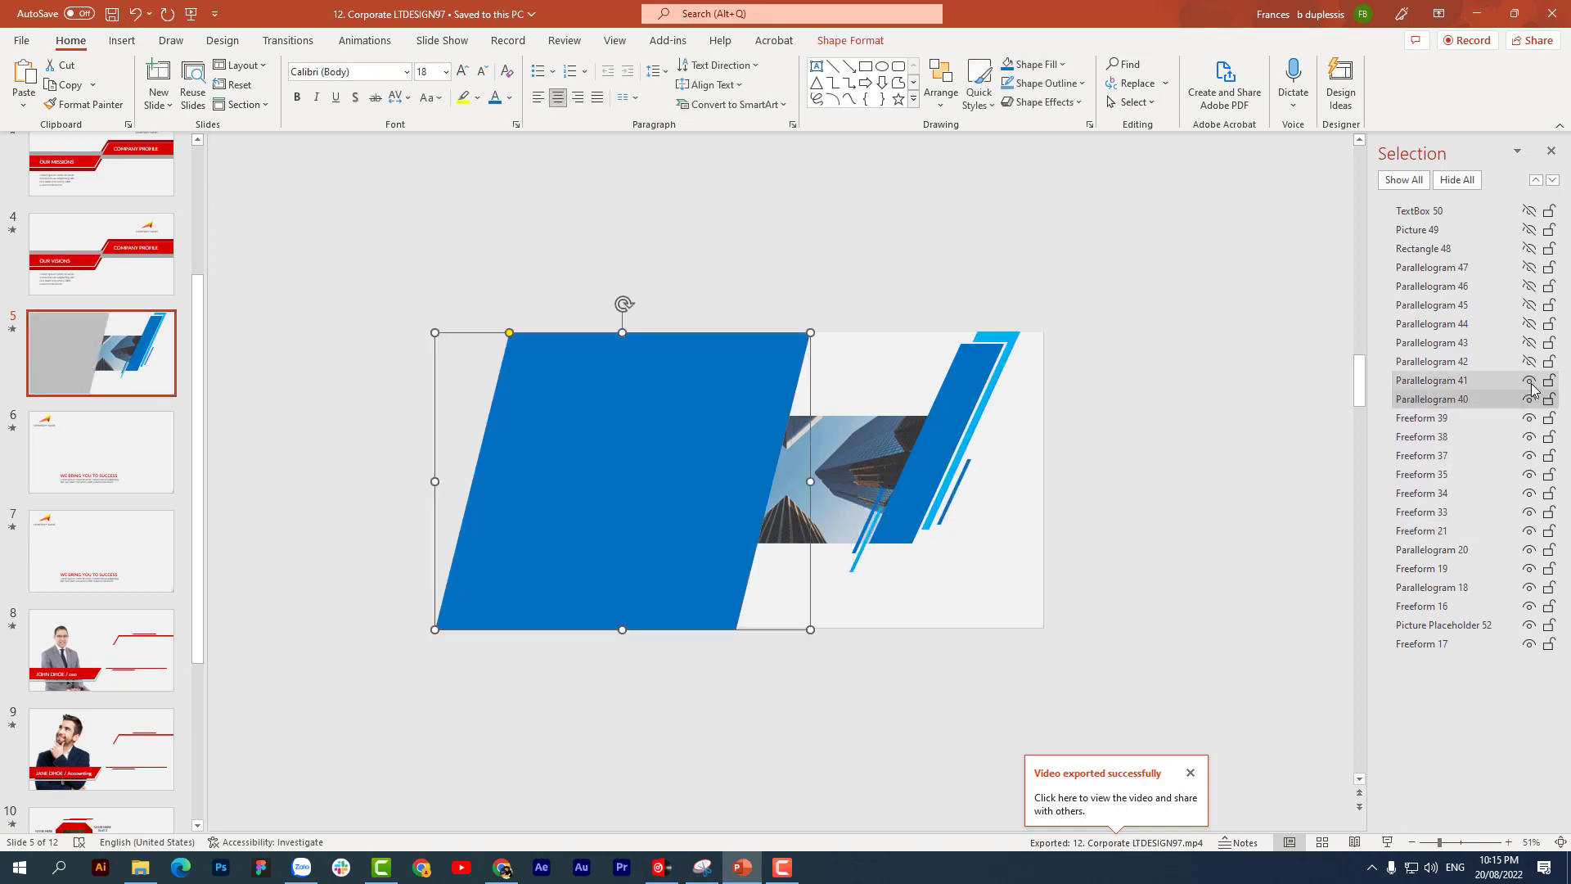
click(1528, 362)
click(1528, 343)
click(1529, 324)
click(1528, 305)
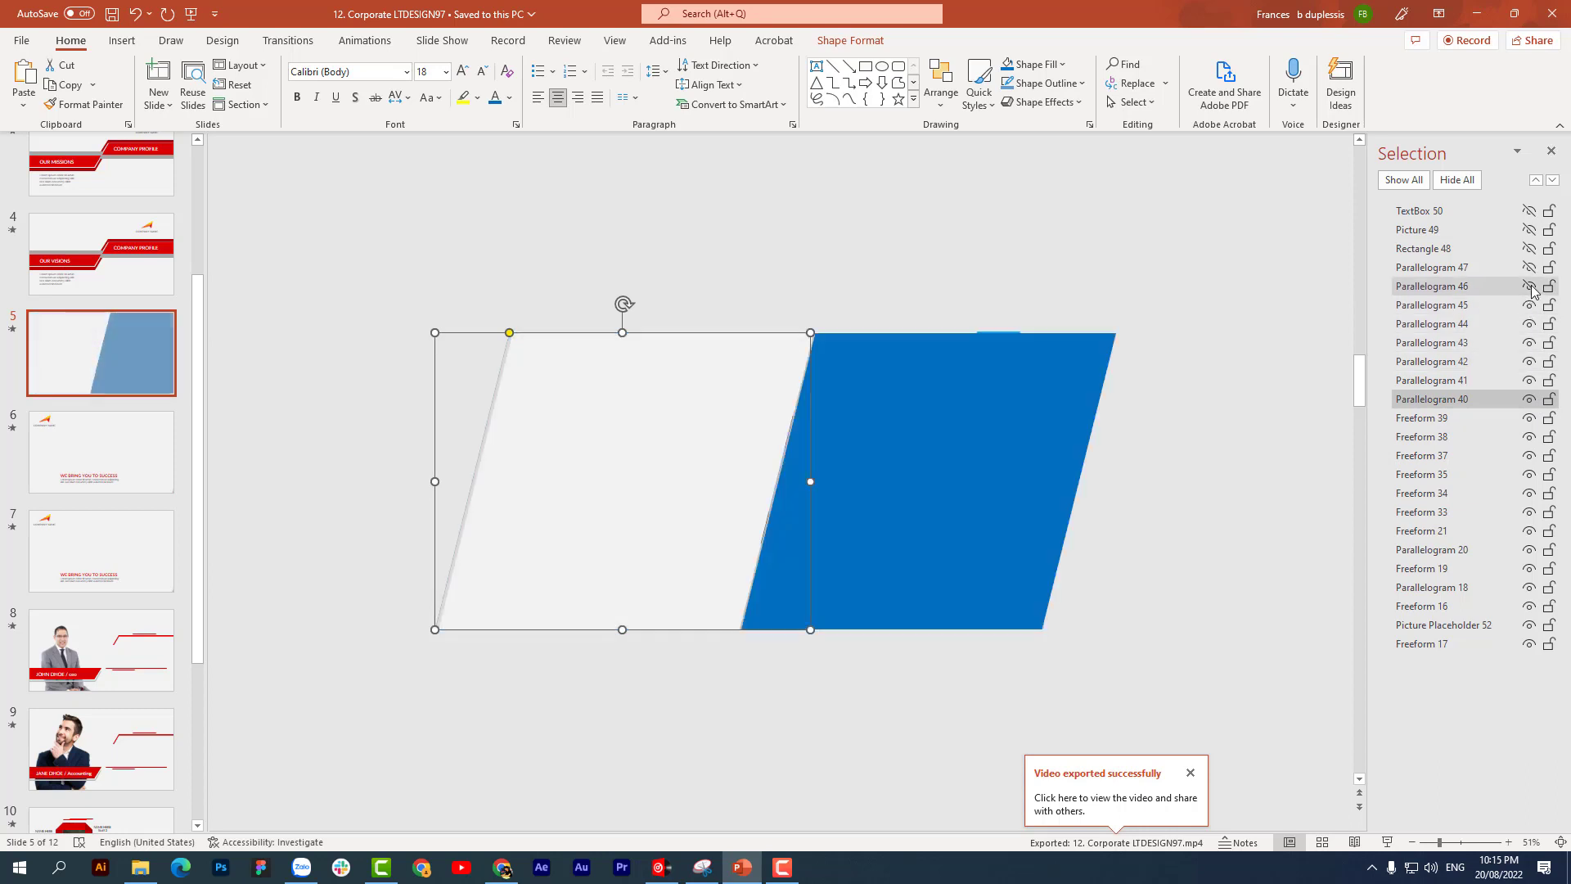
click(1528, 286)
click(1529, 268)
click(1529, 249)
click(1529, 230)
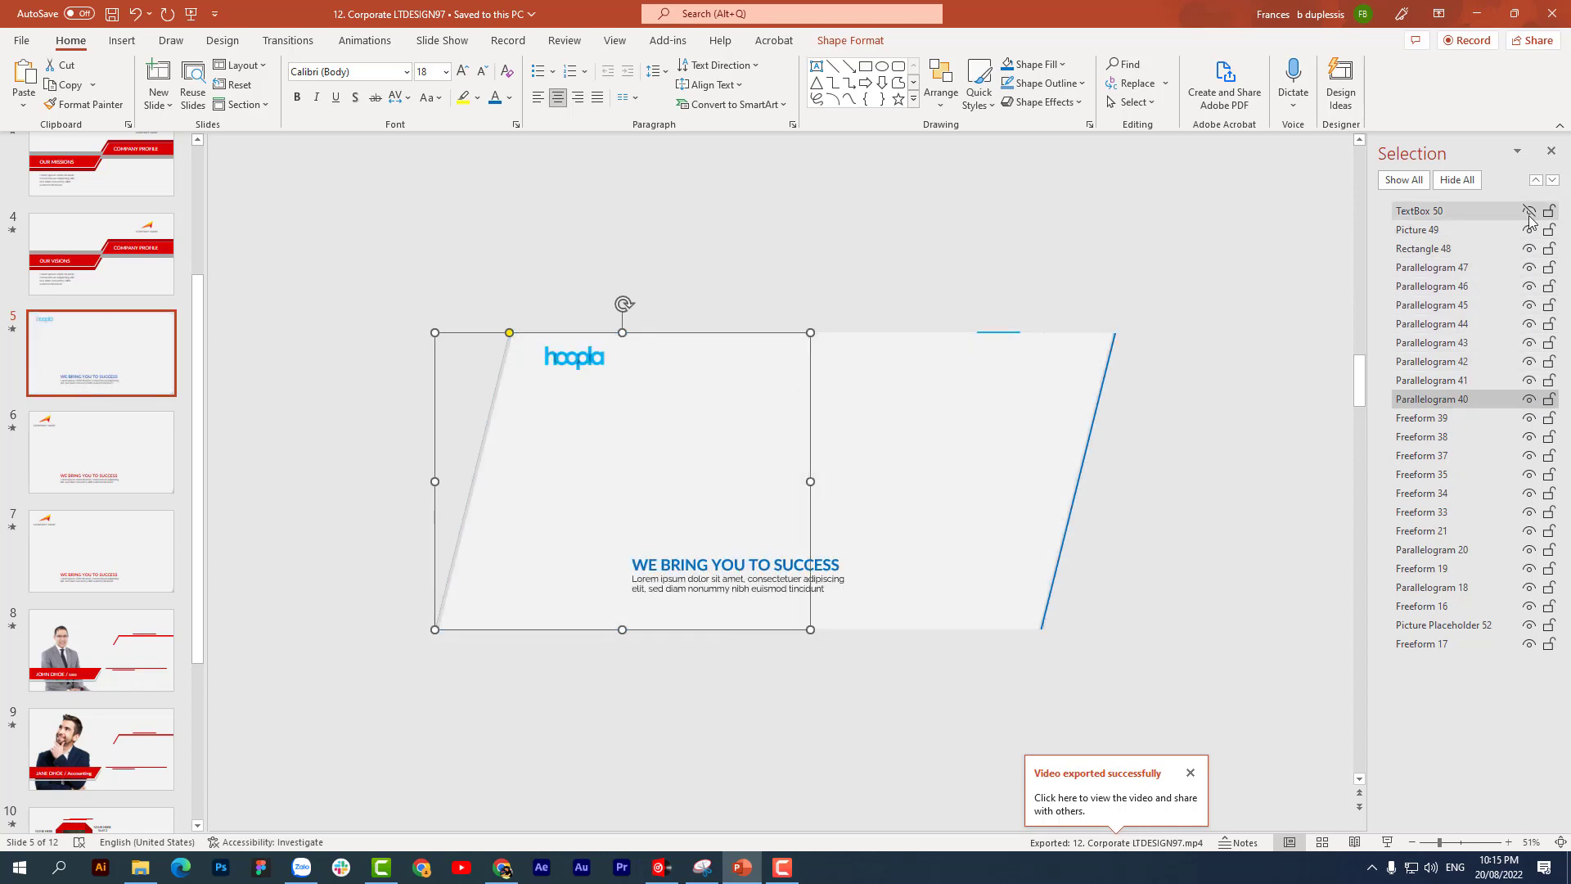
click(1529, 211)
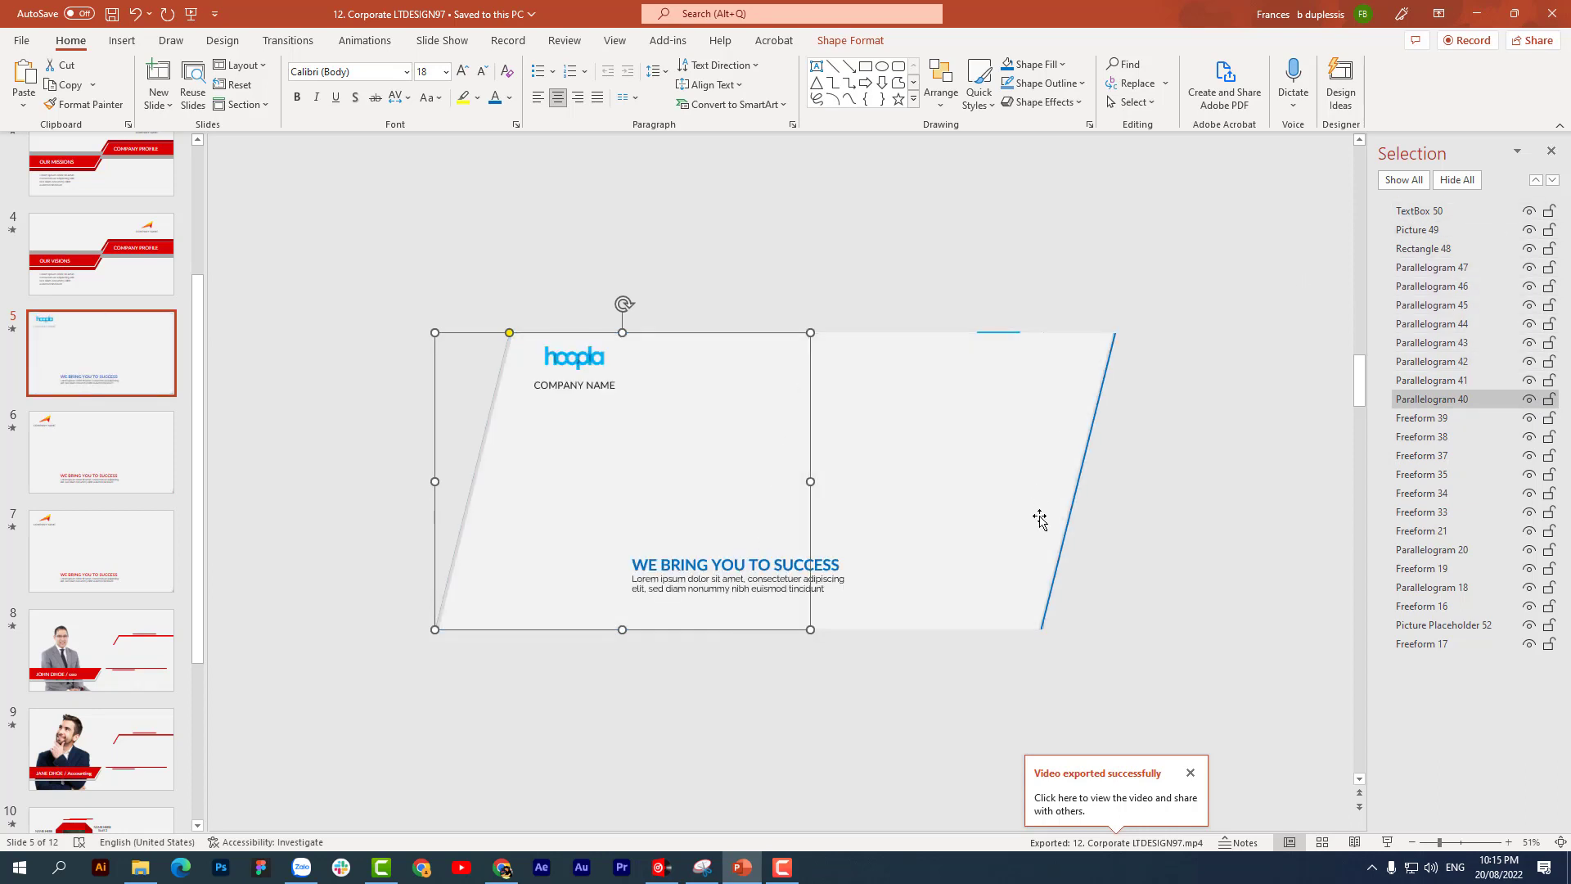
click(12, 330)
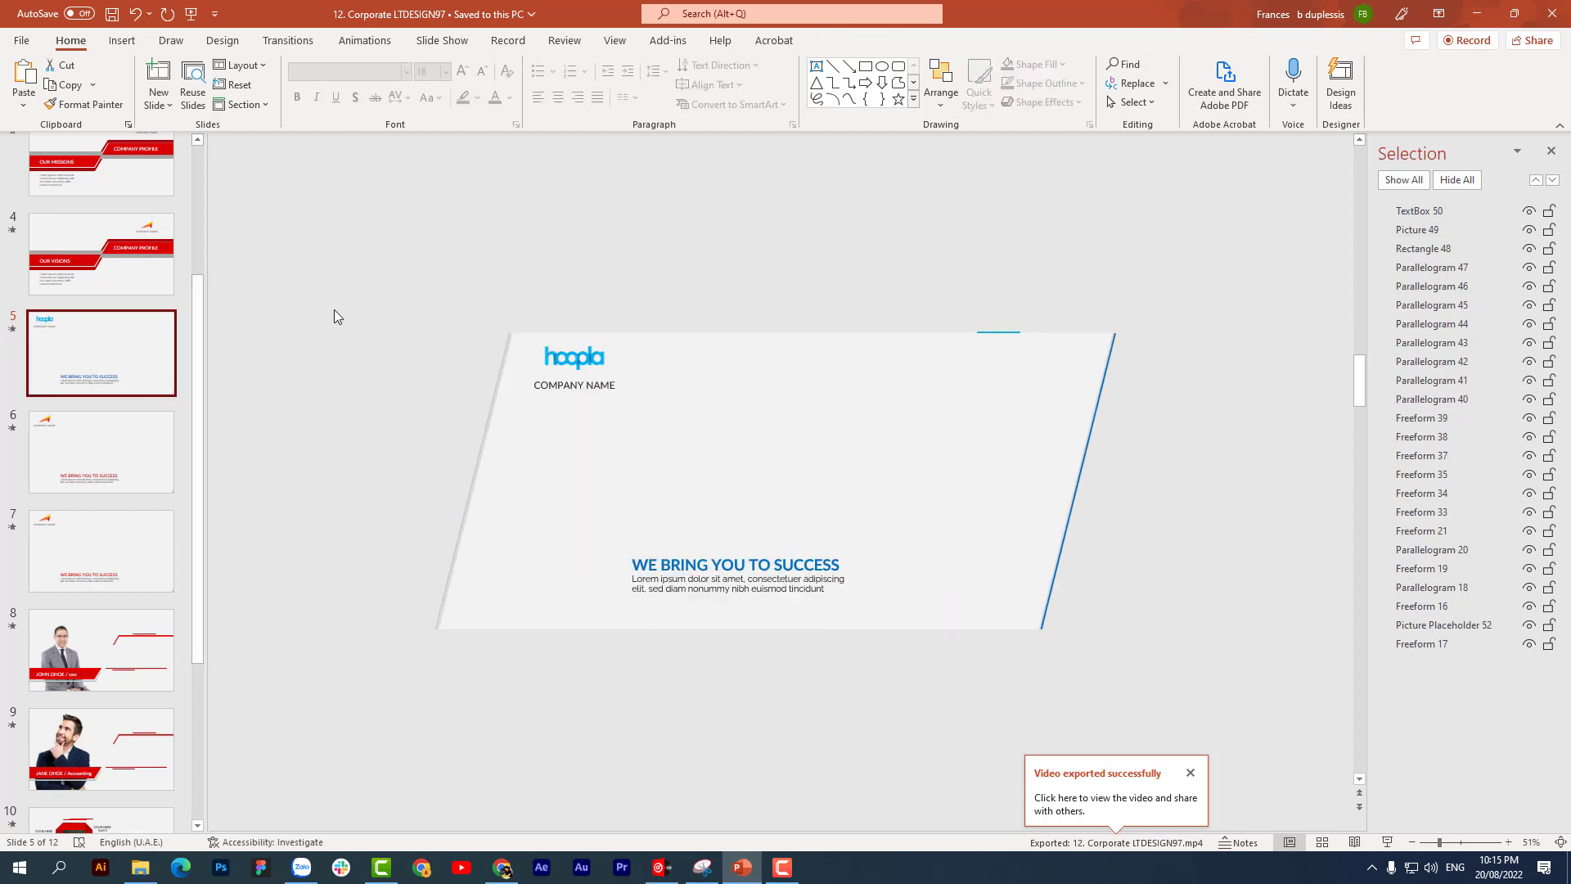
click(13, 232)
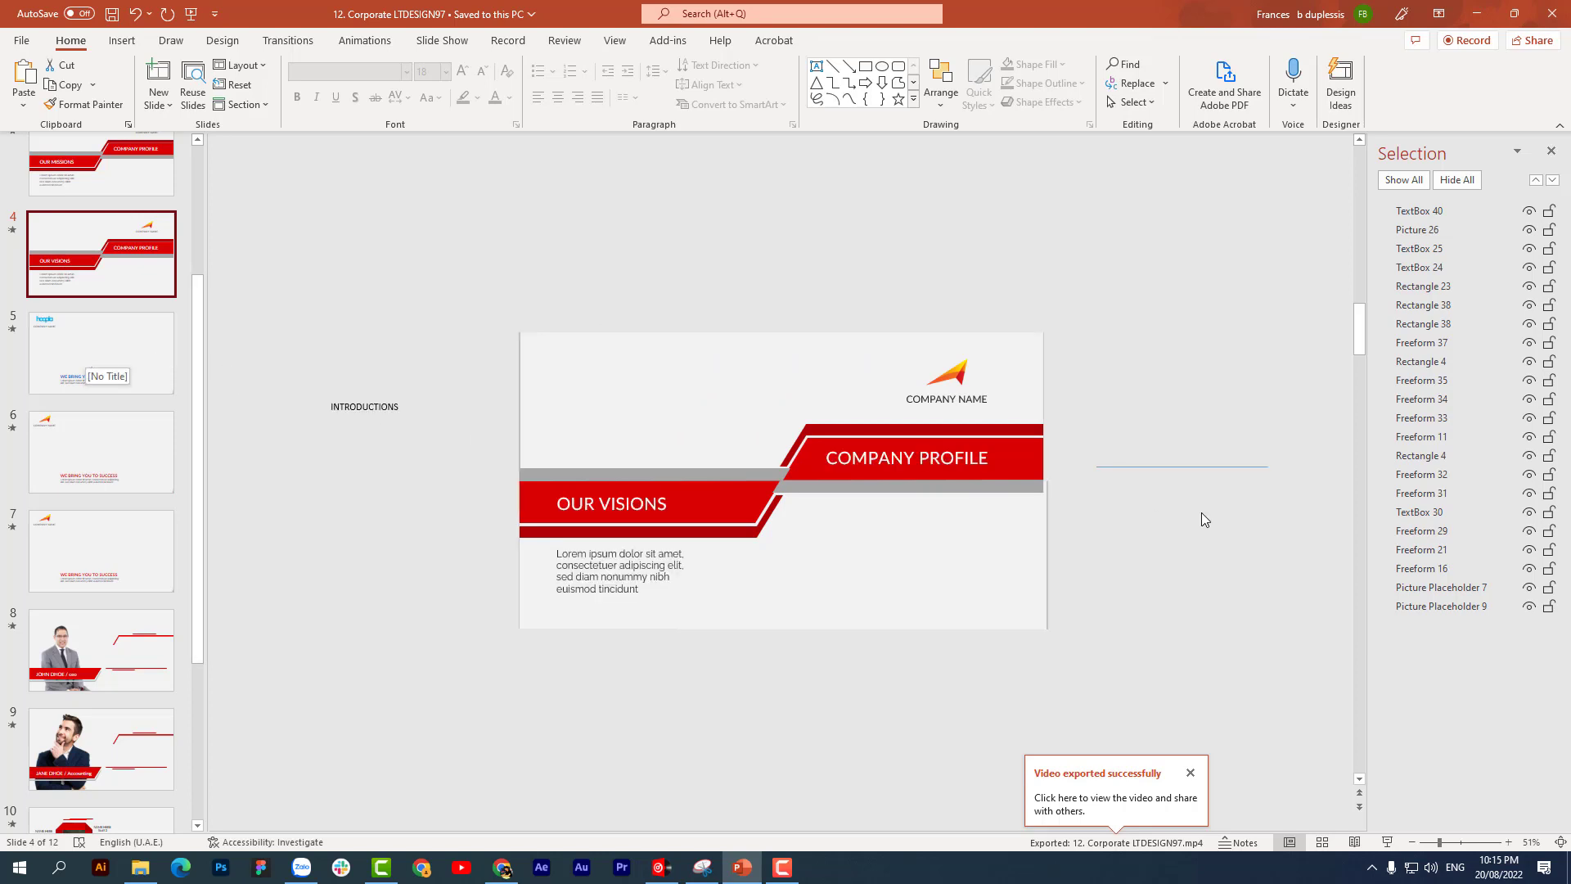
click(1173, 467)
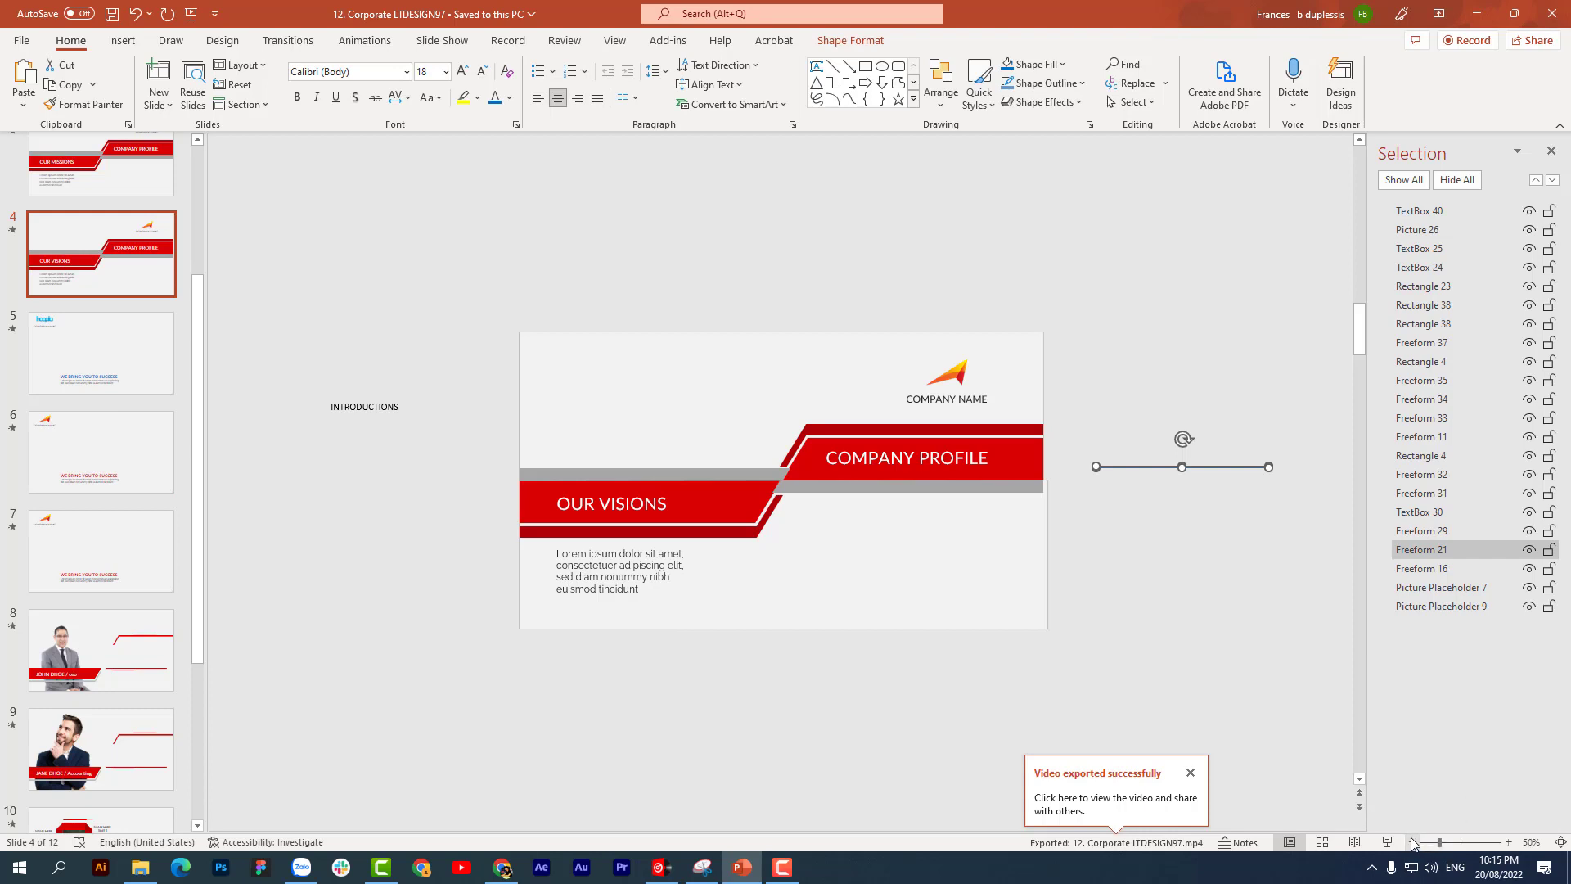
drag(1437, 842, 1428, 842)
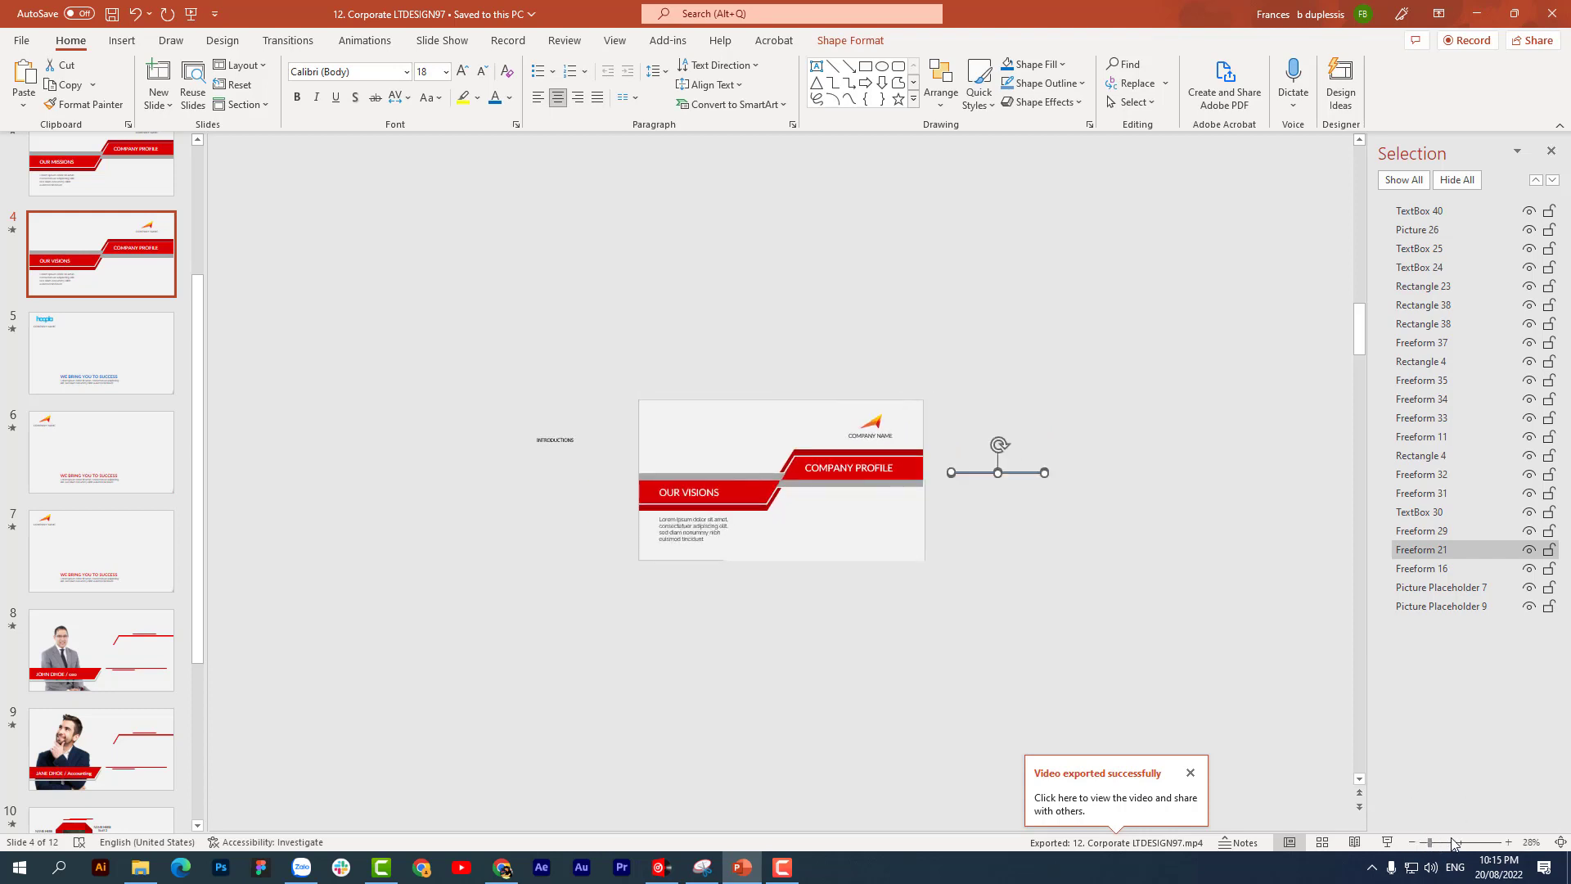
drag(1432, 843, 1441, 843)
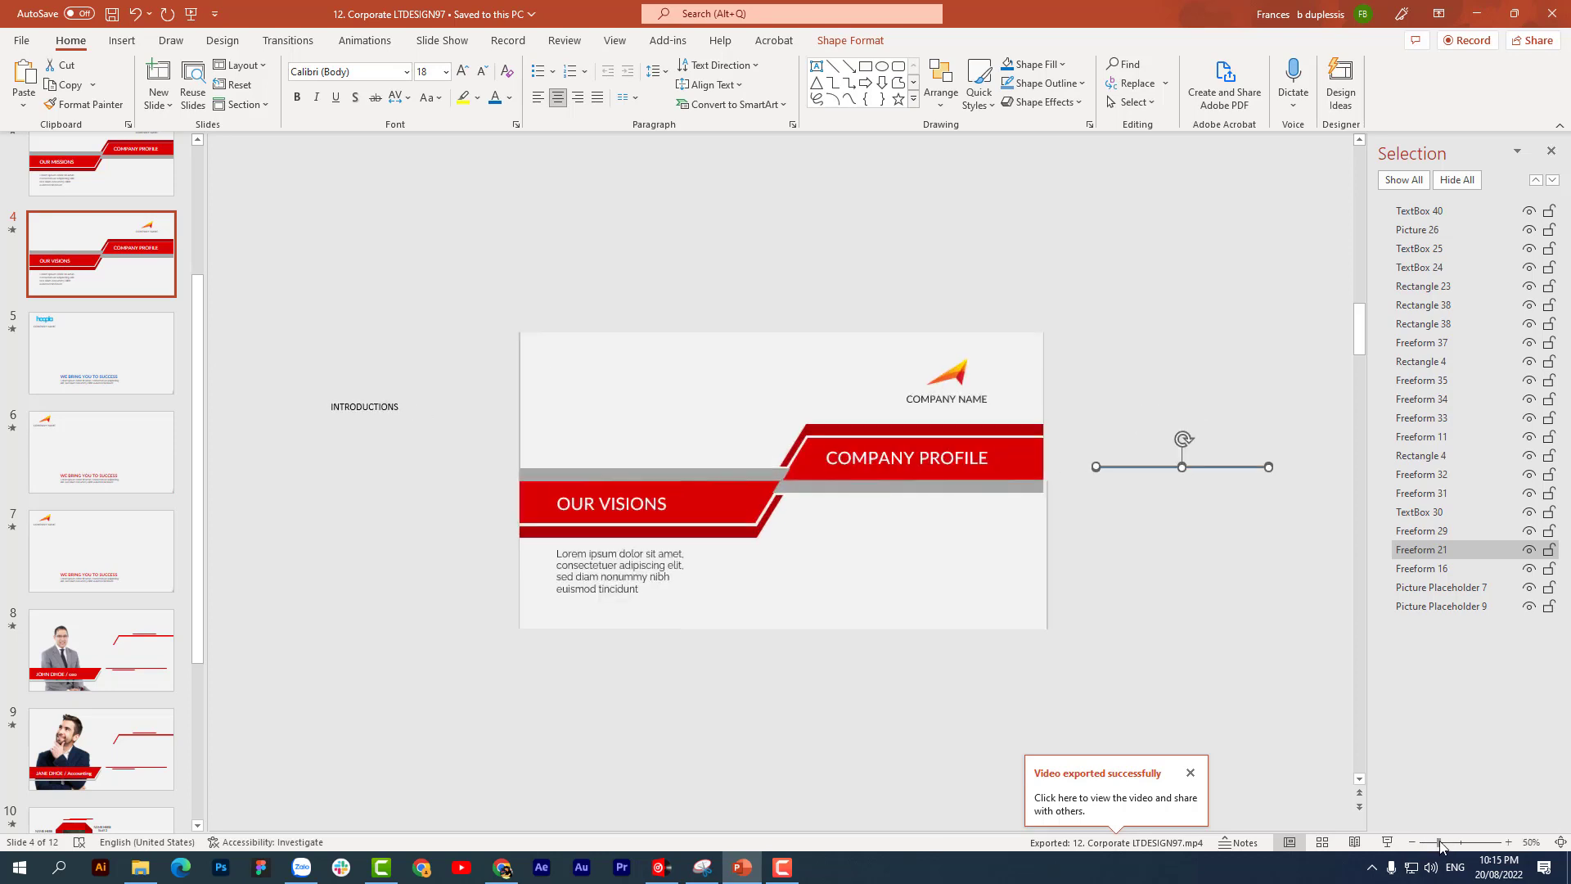
click(391, 404)
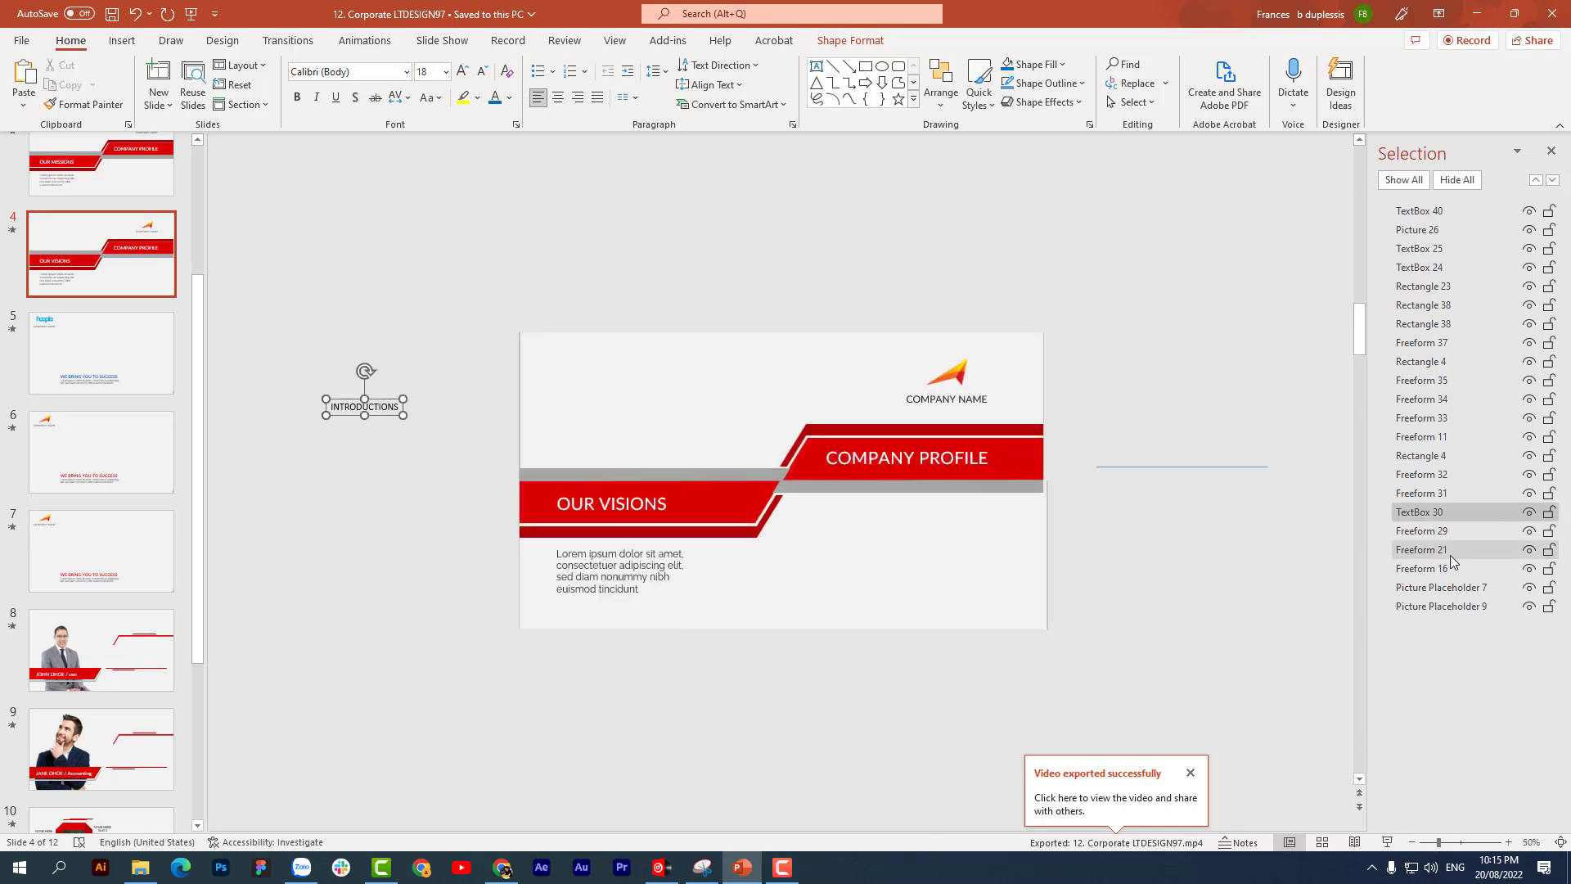
click(1528, 514)
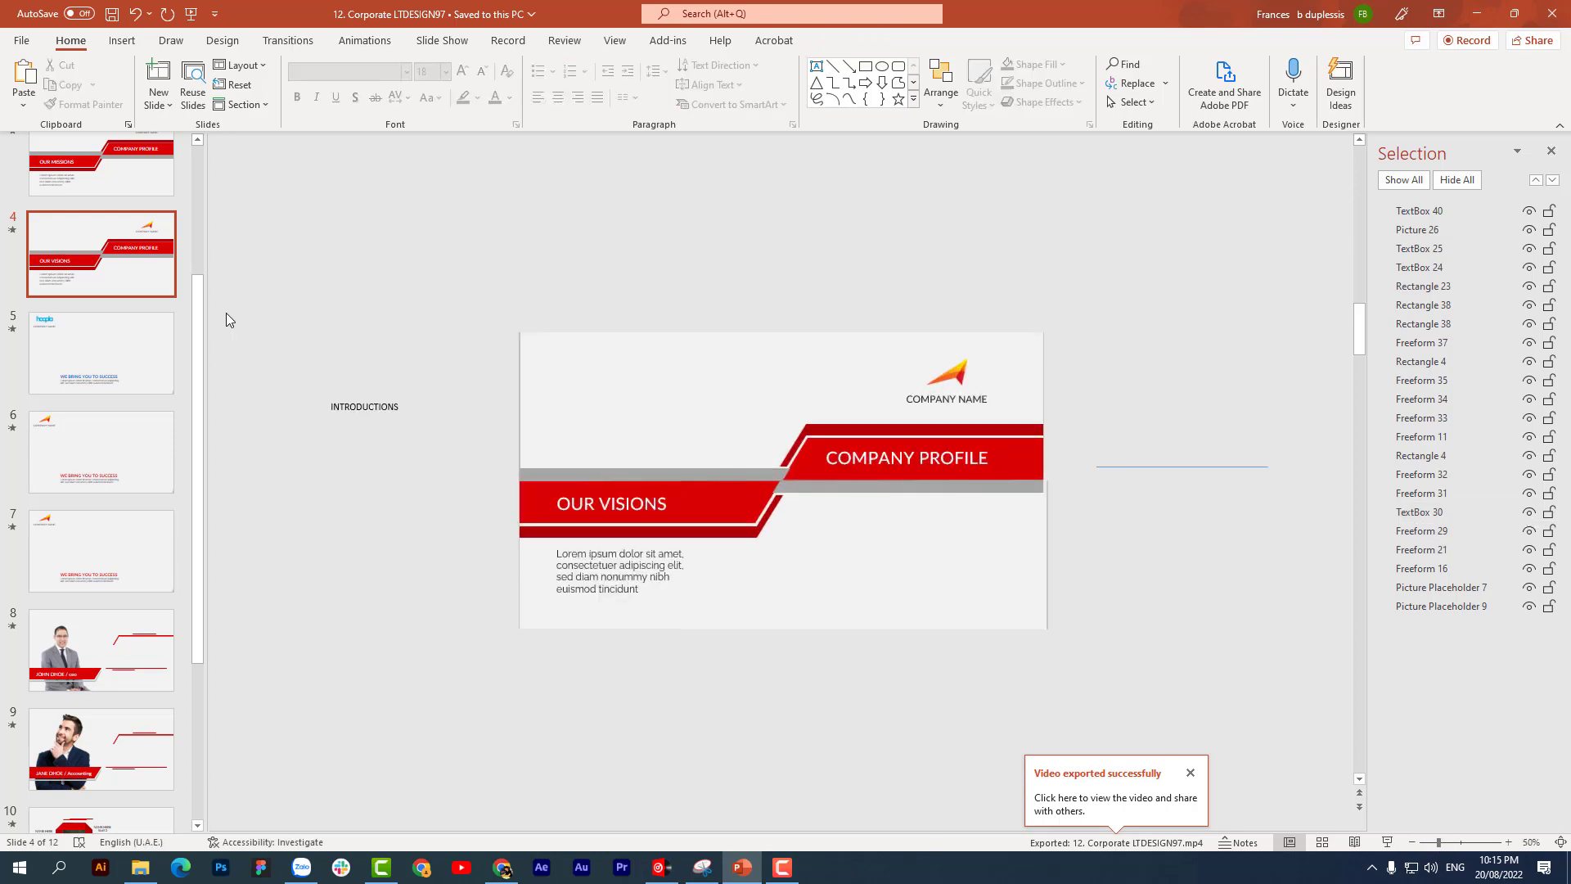
click(12, 233)
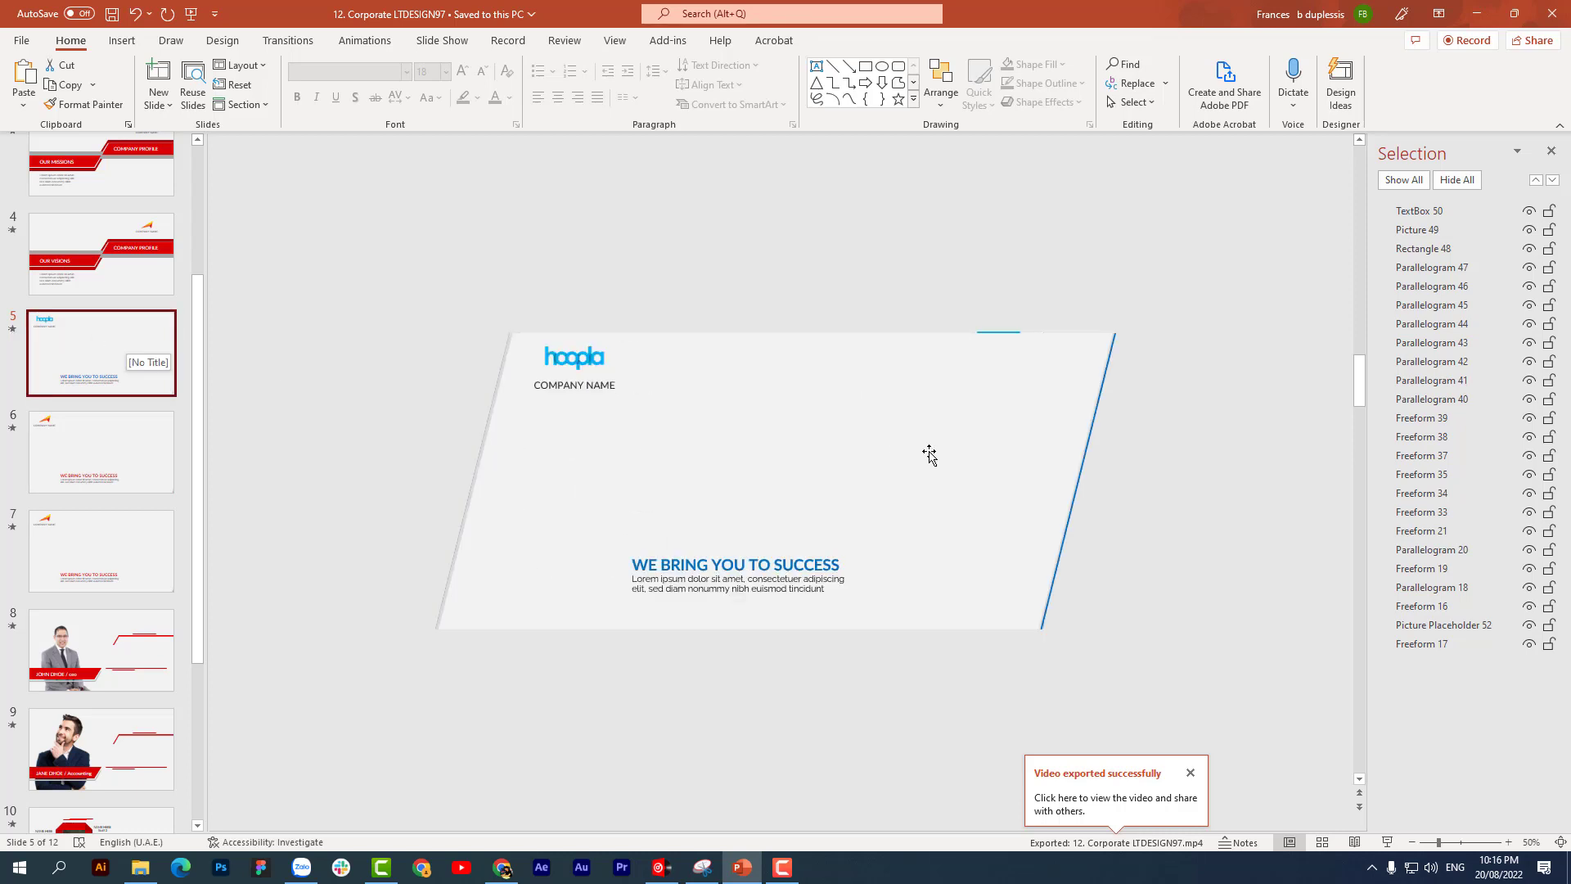
- Marquee-select all objects on slide 5, drag them down-left, then undo the move
drag(365, 273, 1190, 702)
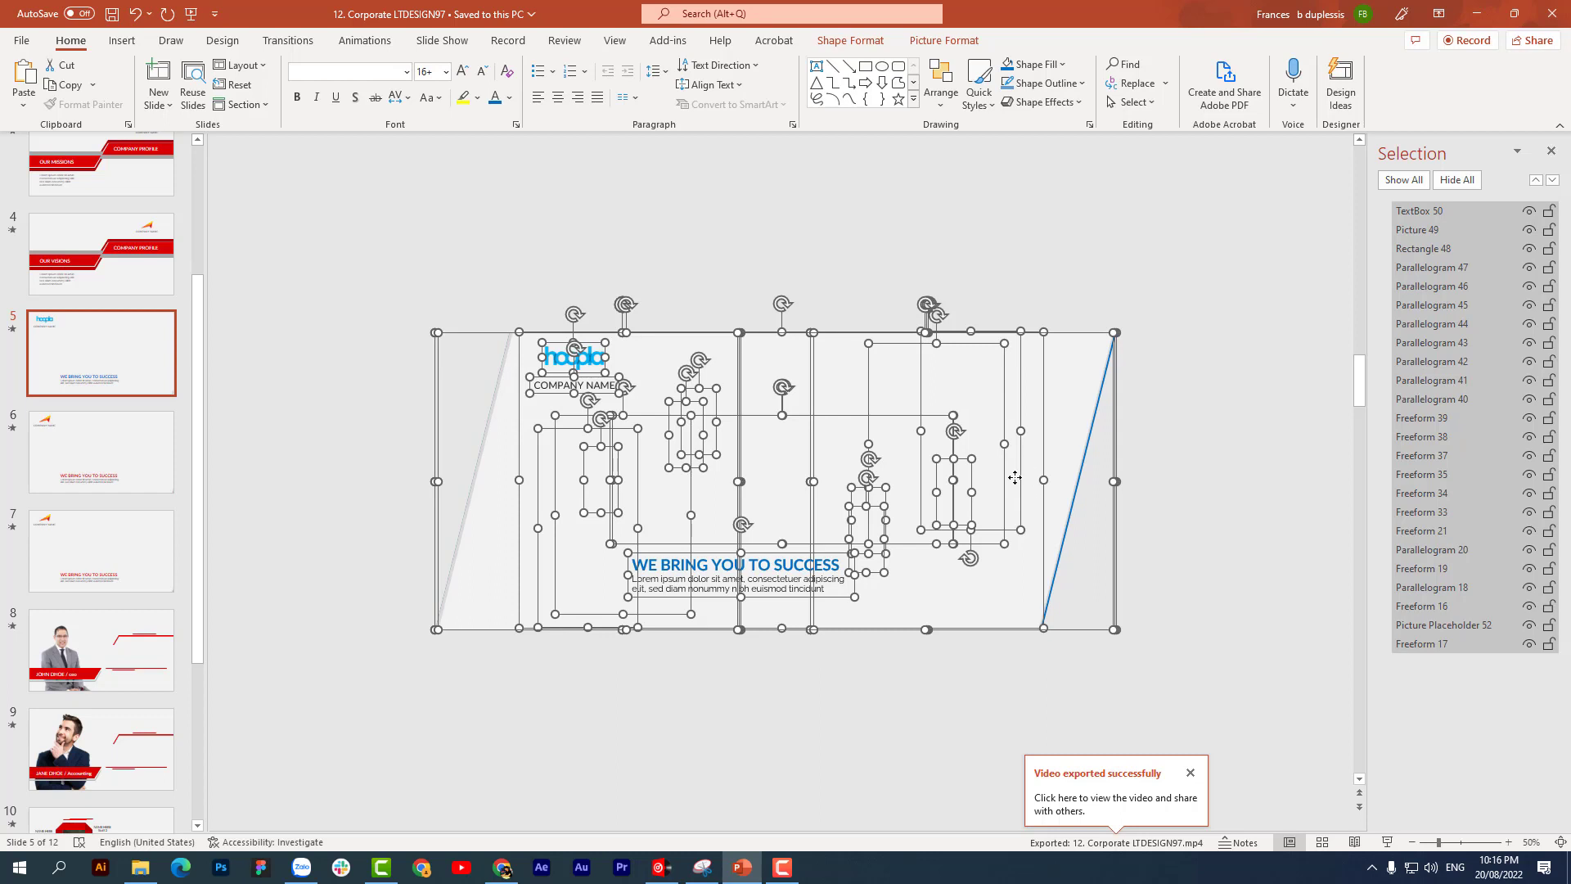
drag(1032, 472, 858, 534)
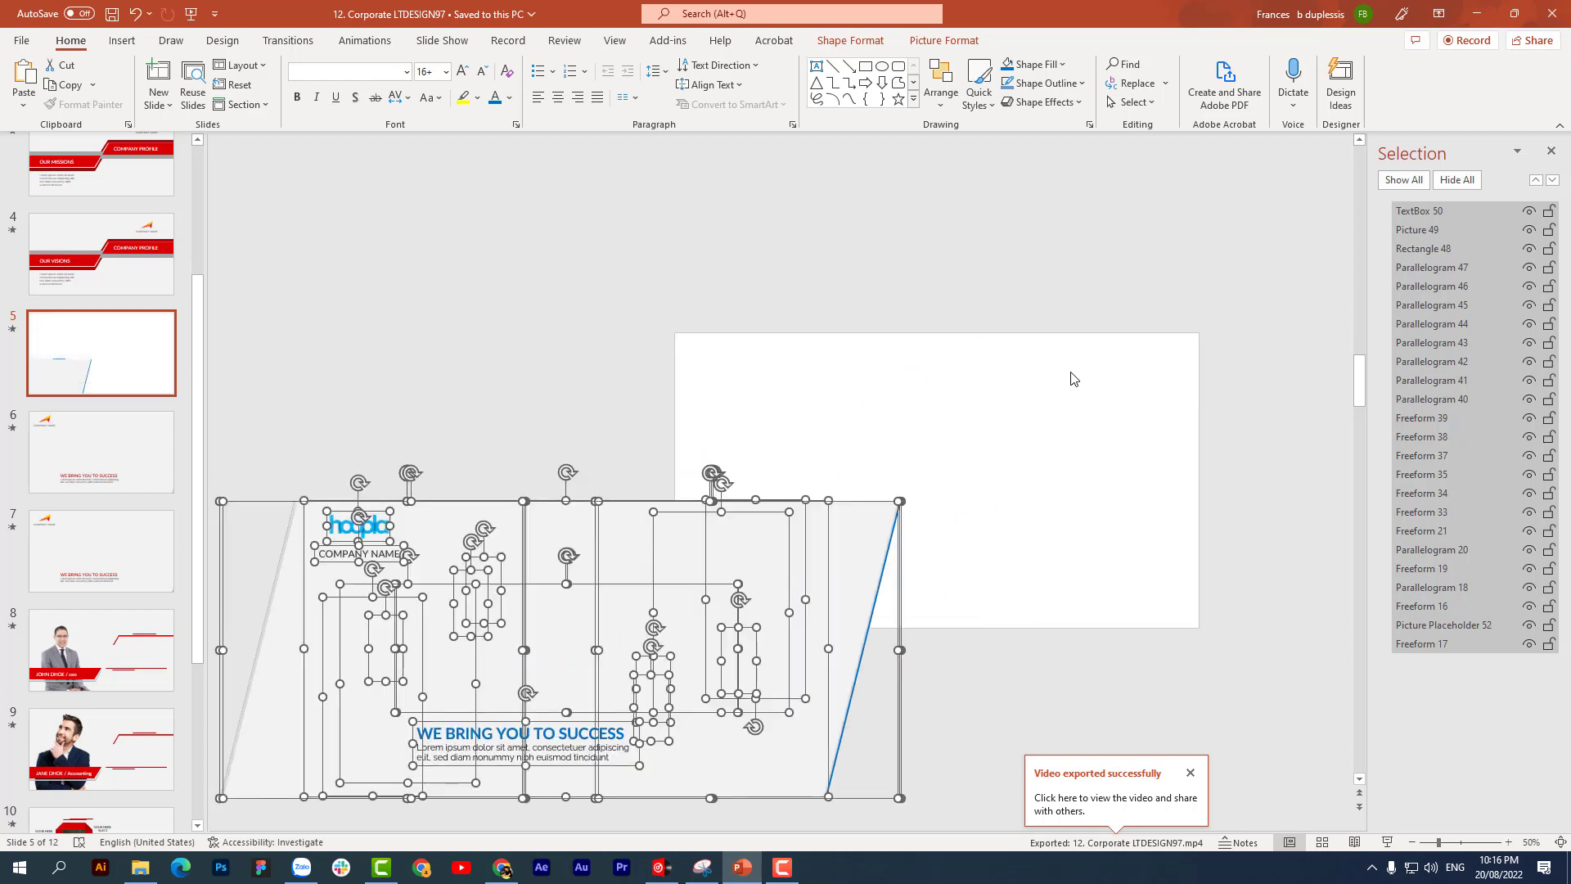
key(ctrl+z)
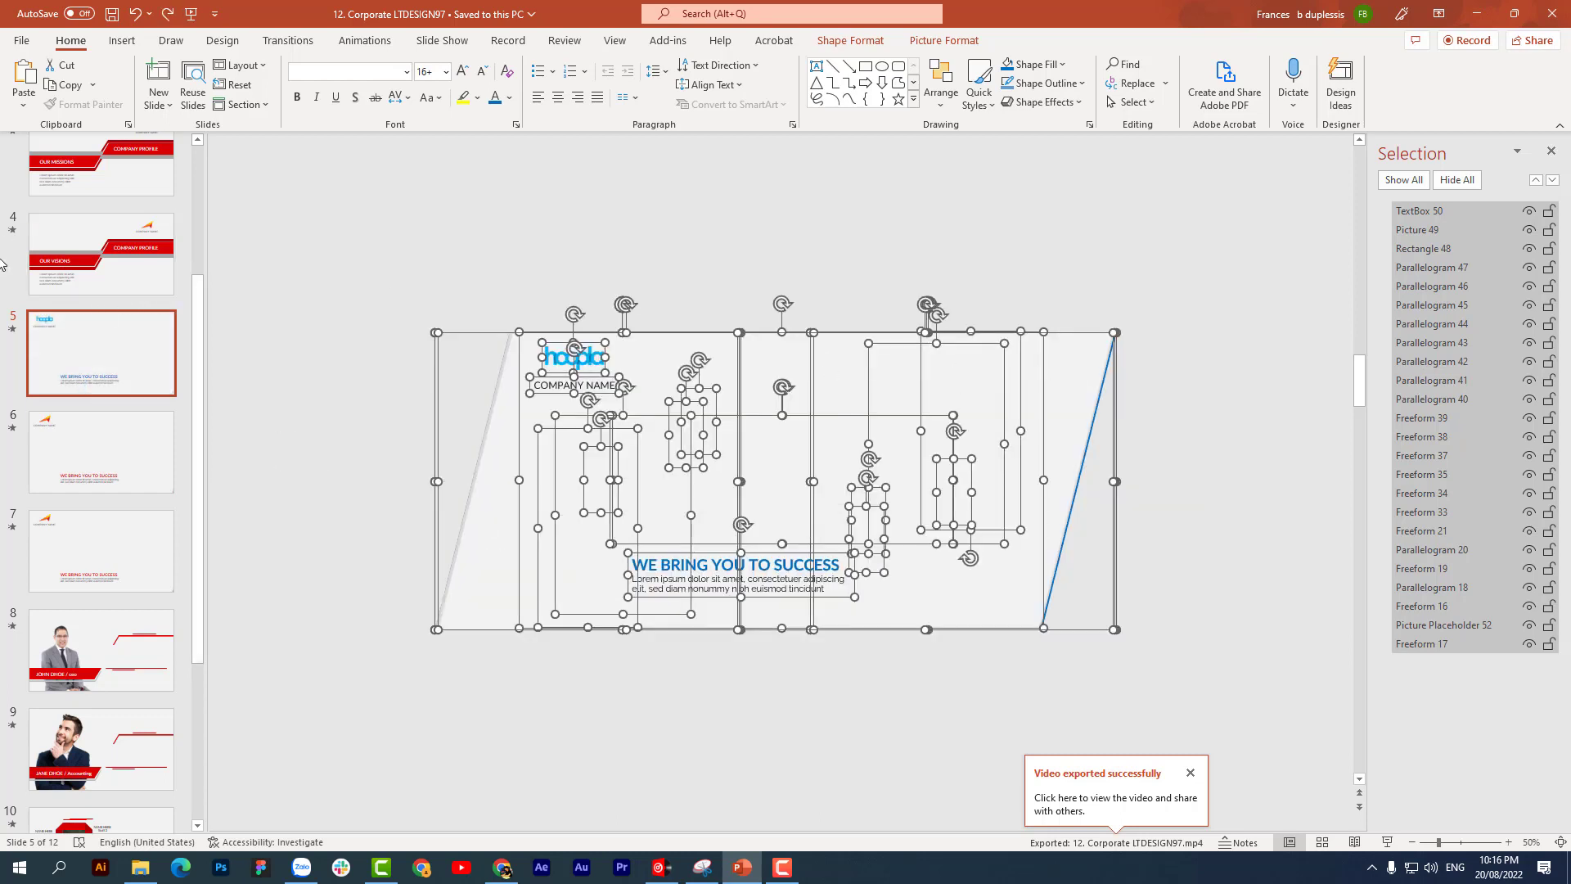
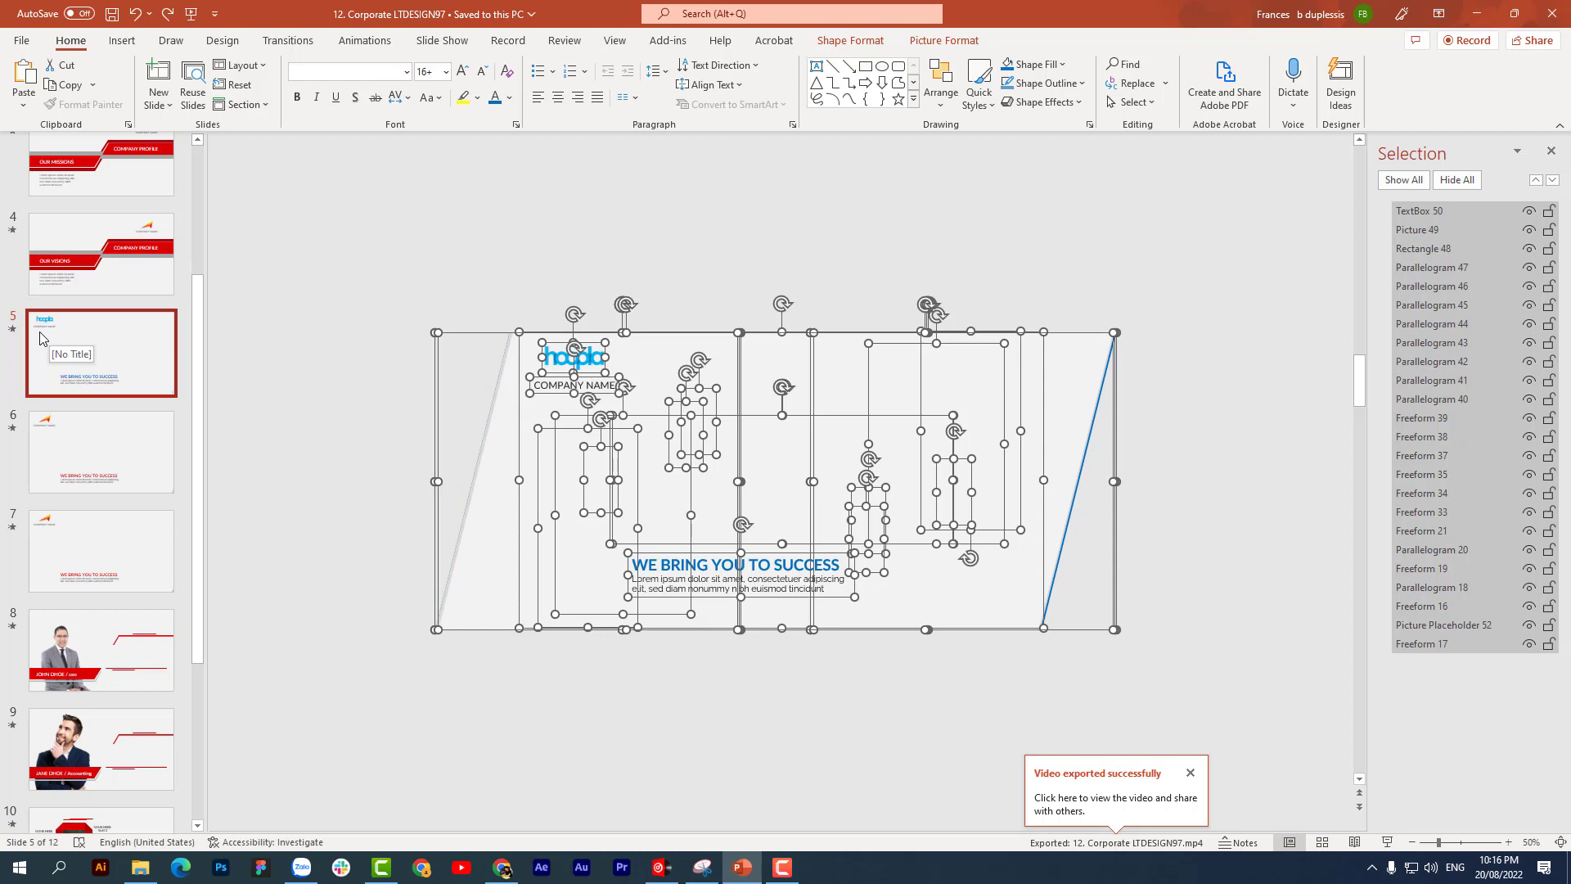
- Preview slide 6's animation, then move through the CEO profile to slide 9, the Accounting profile
click(72, 430)
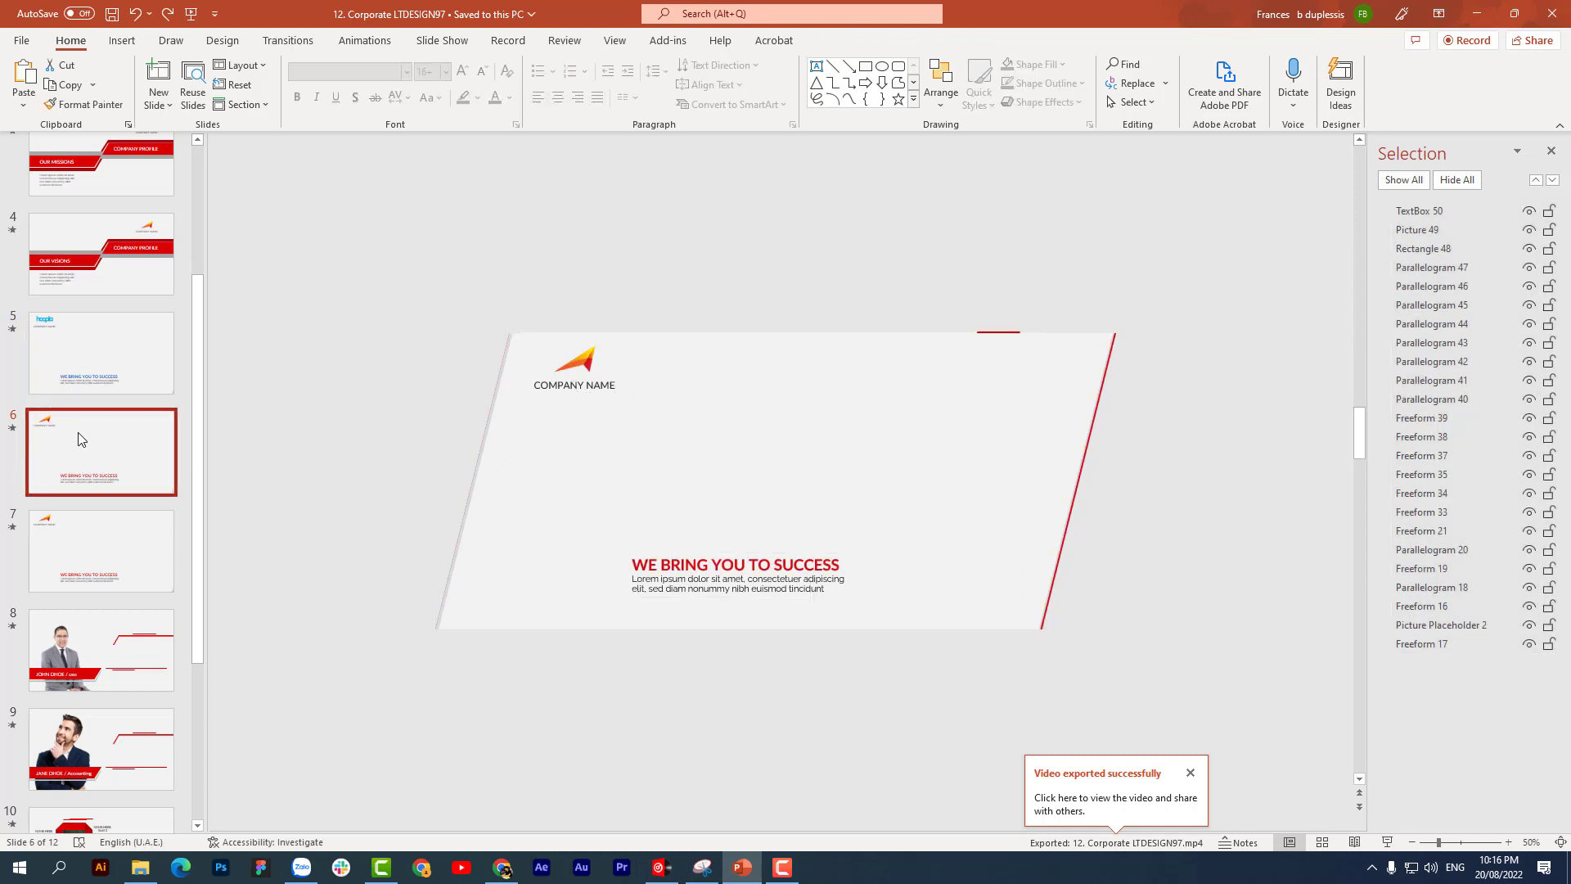
click(13, 428)
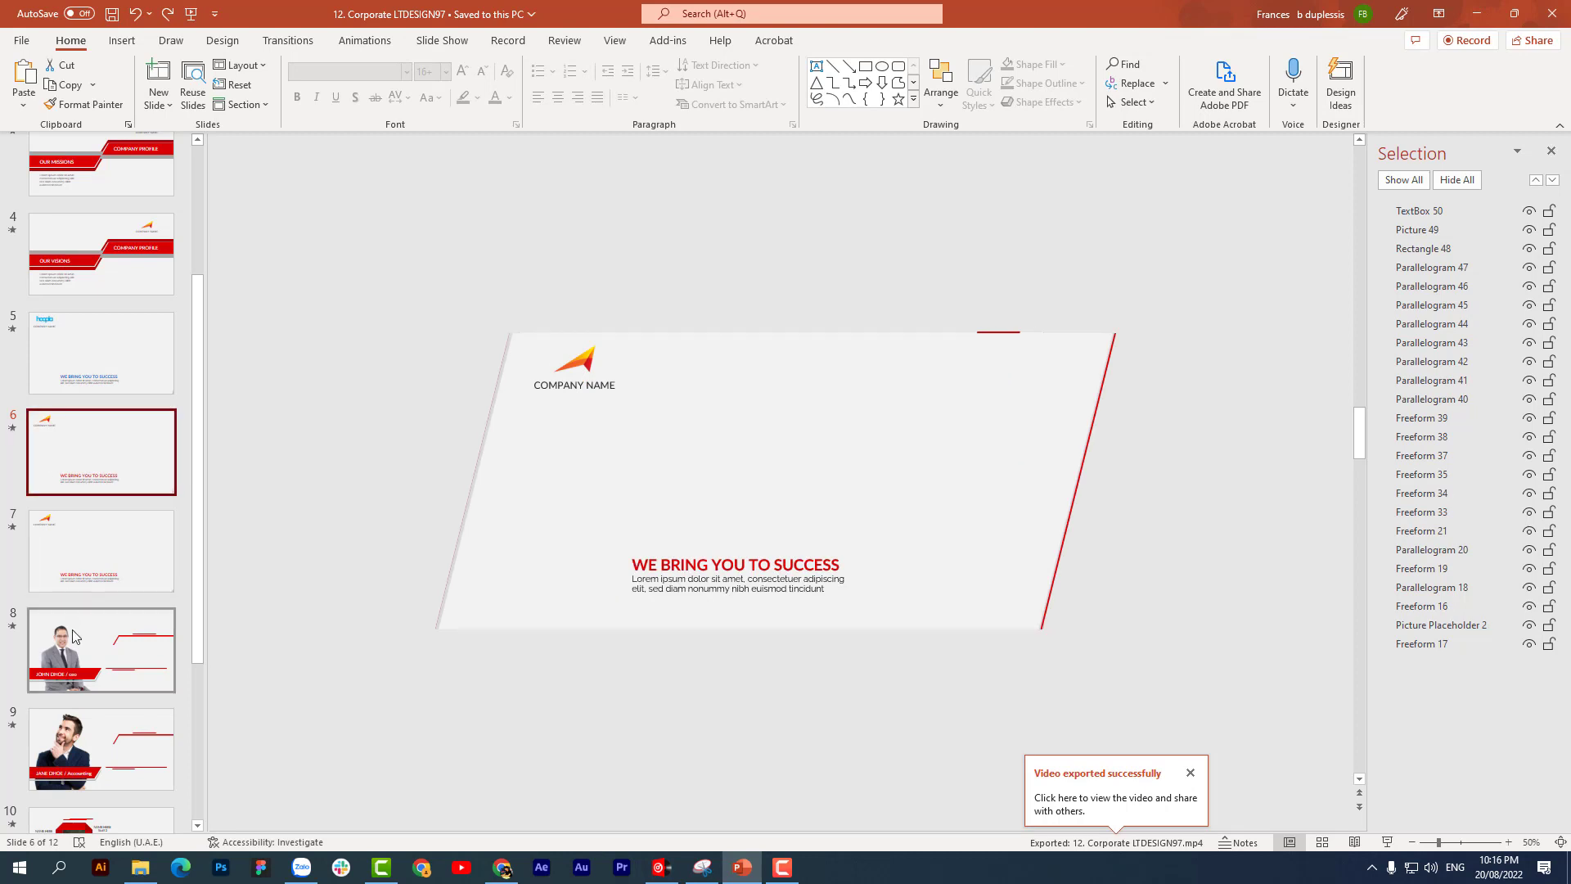
scroll(98, 646, down, 2)
click(121, 517)
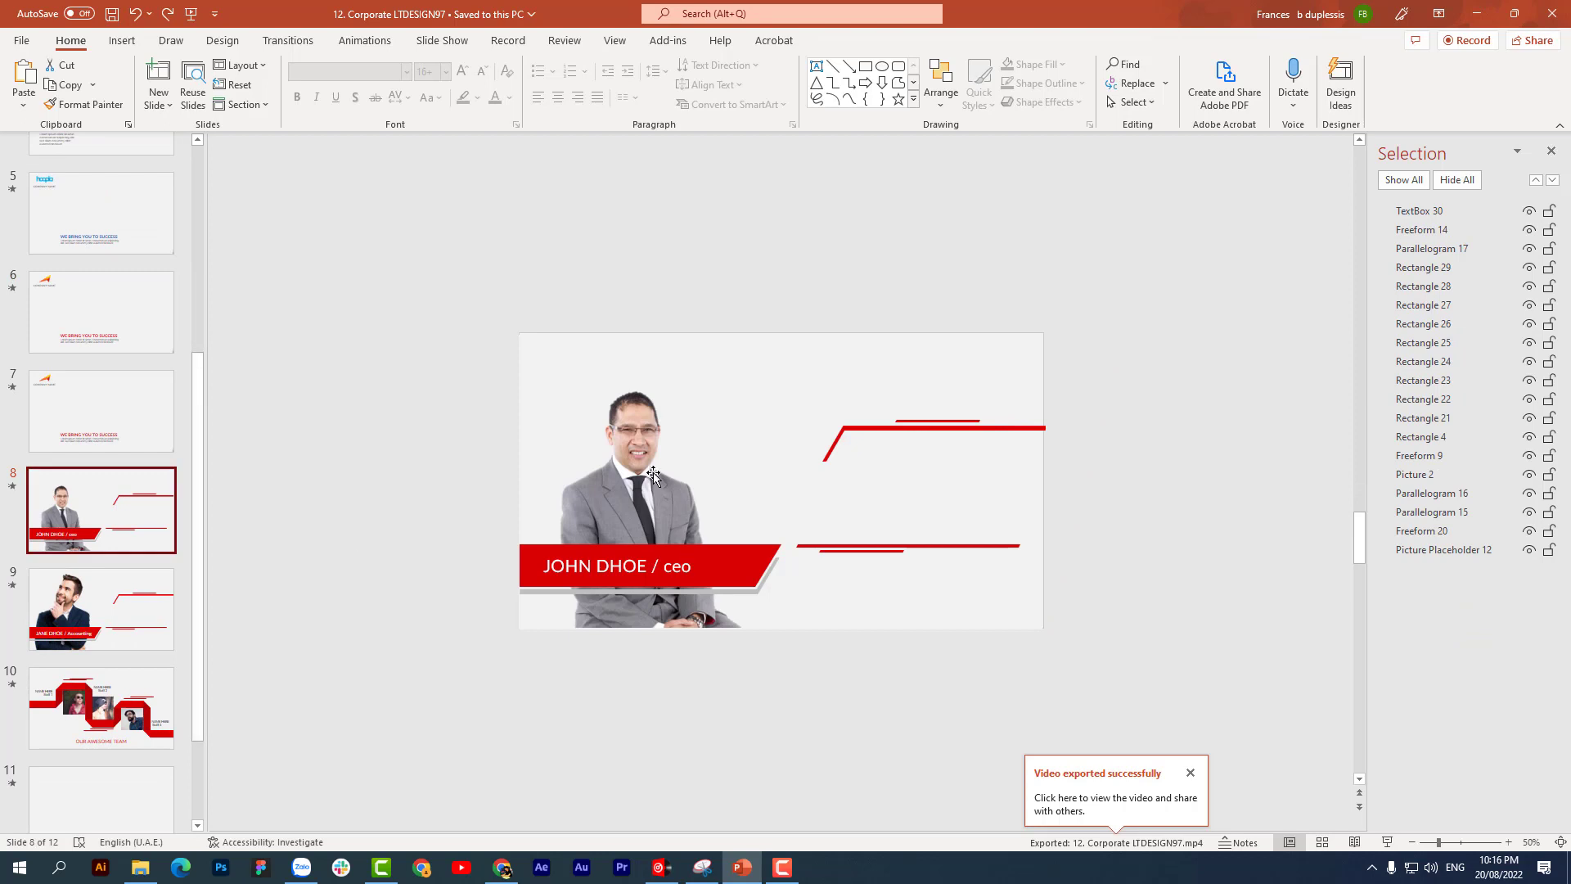
scroll(653, 473, down, 1)
scroll(653, 473, down, 1)
scroll(653, 473, up, 1)
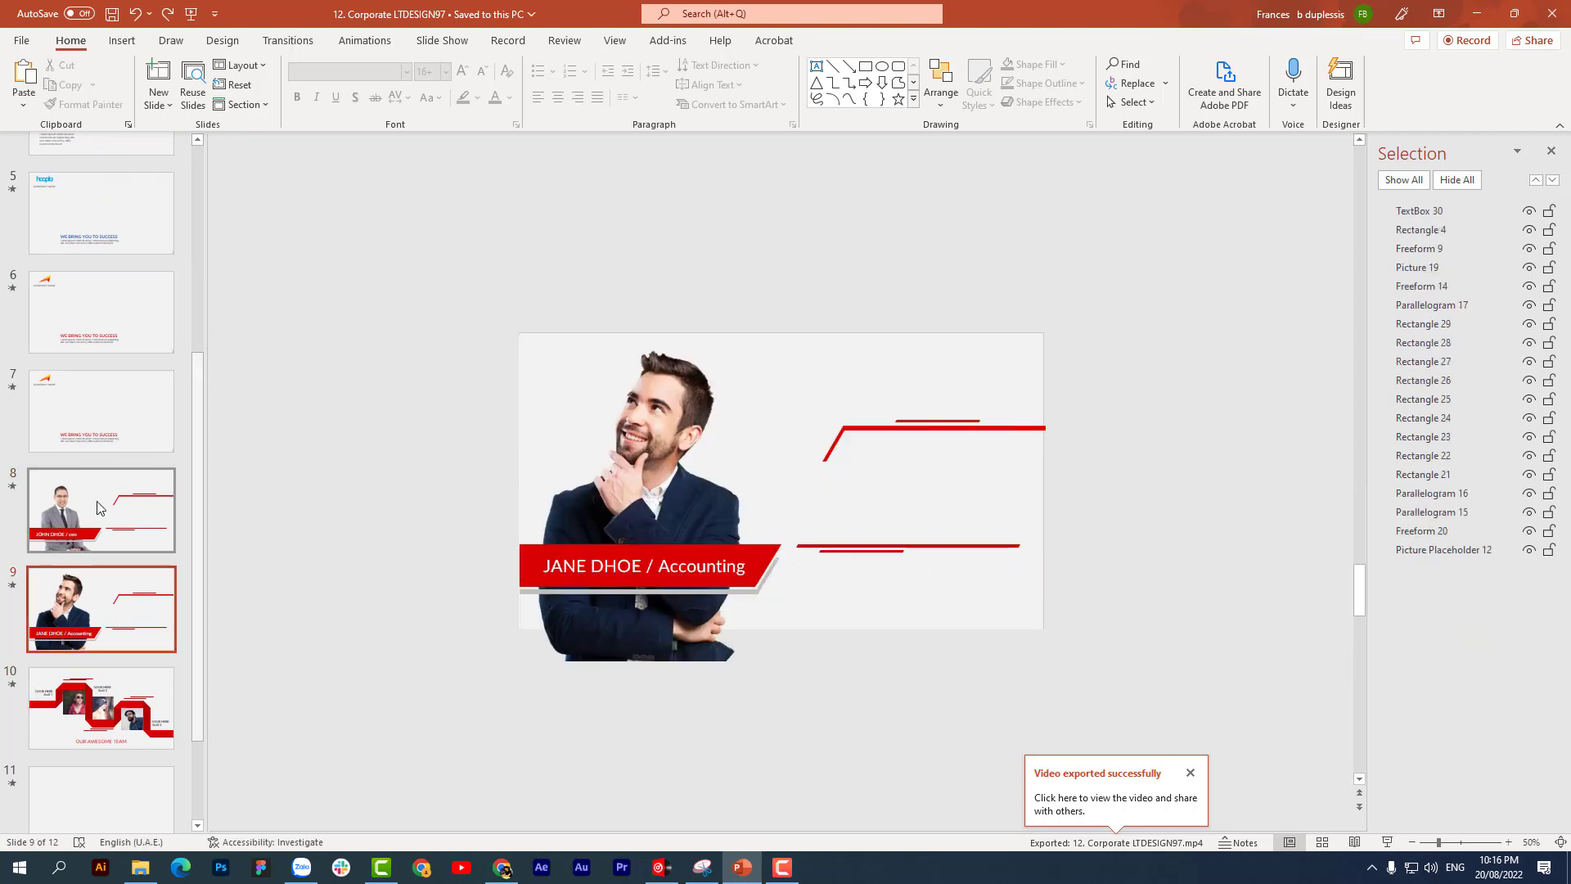
- Bring up the options for slide 9's profile photo and dismiss them without changes
click(634, 503)
right_click(638, 501)
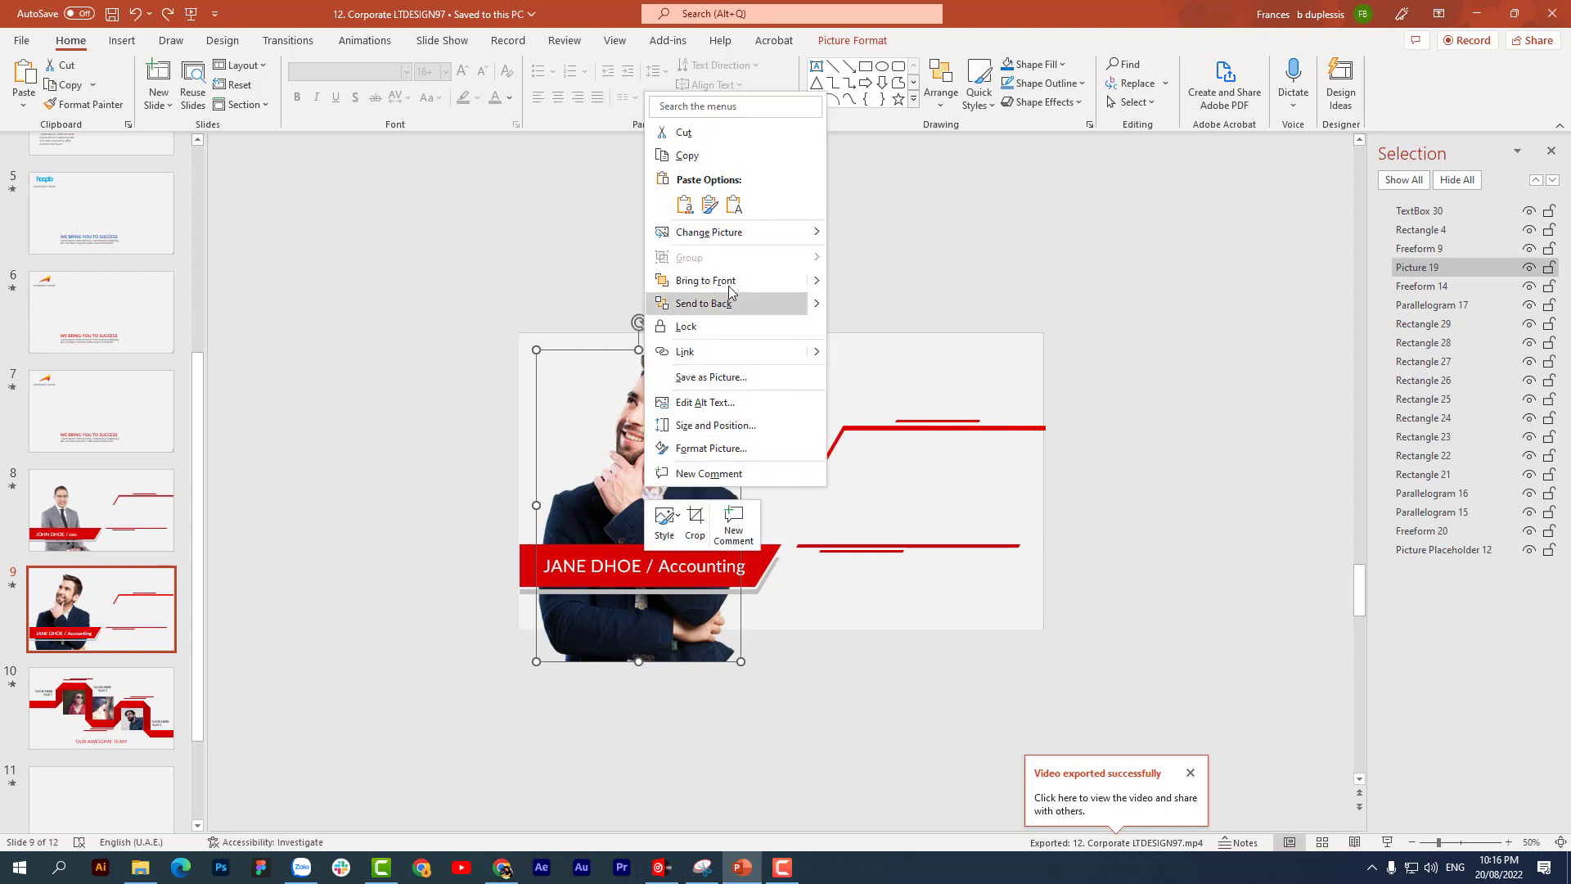
mouse_move(710, 232)
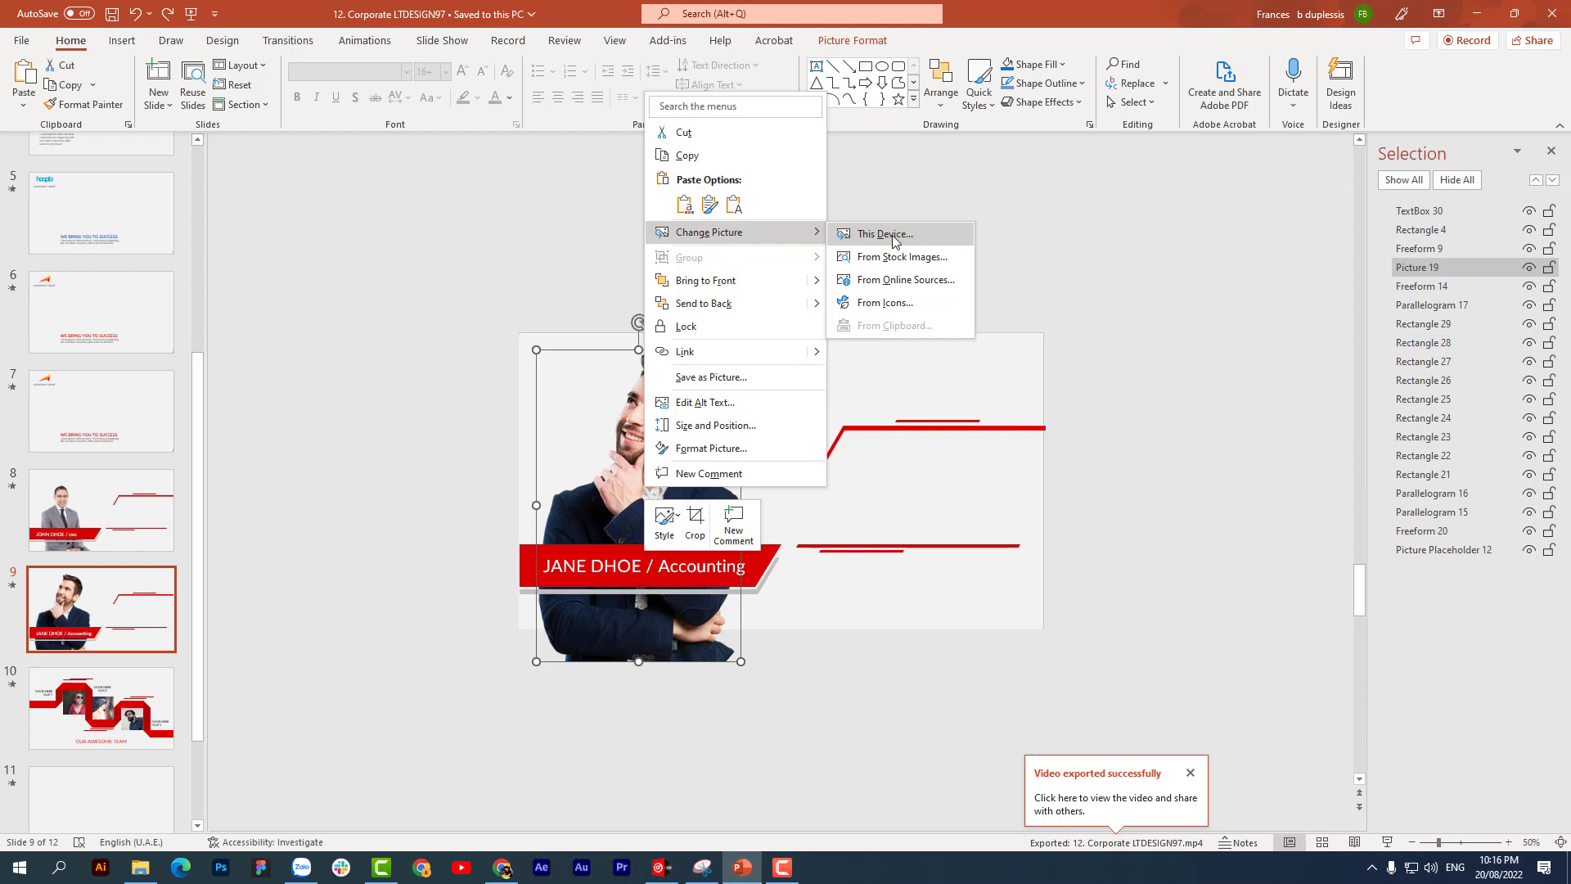
click(577, 566)
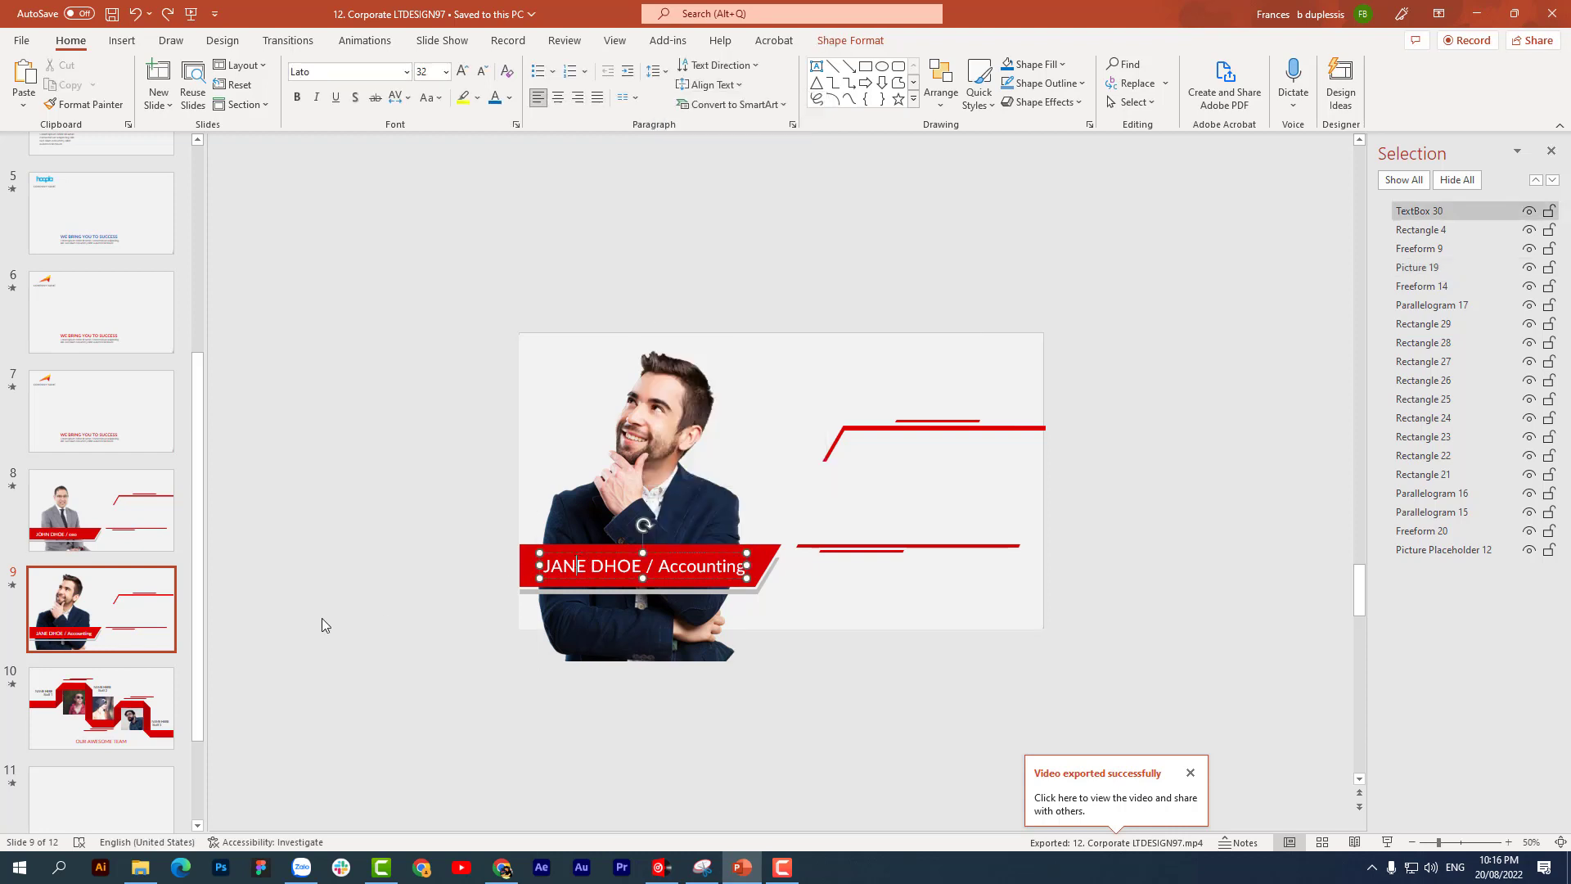
- On the OUR AWESOME TEAM slide, check the red ribbon's fill colours but keep it red
click(168, 687)
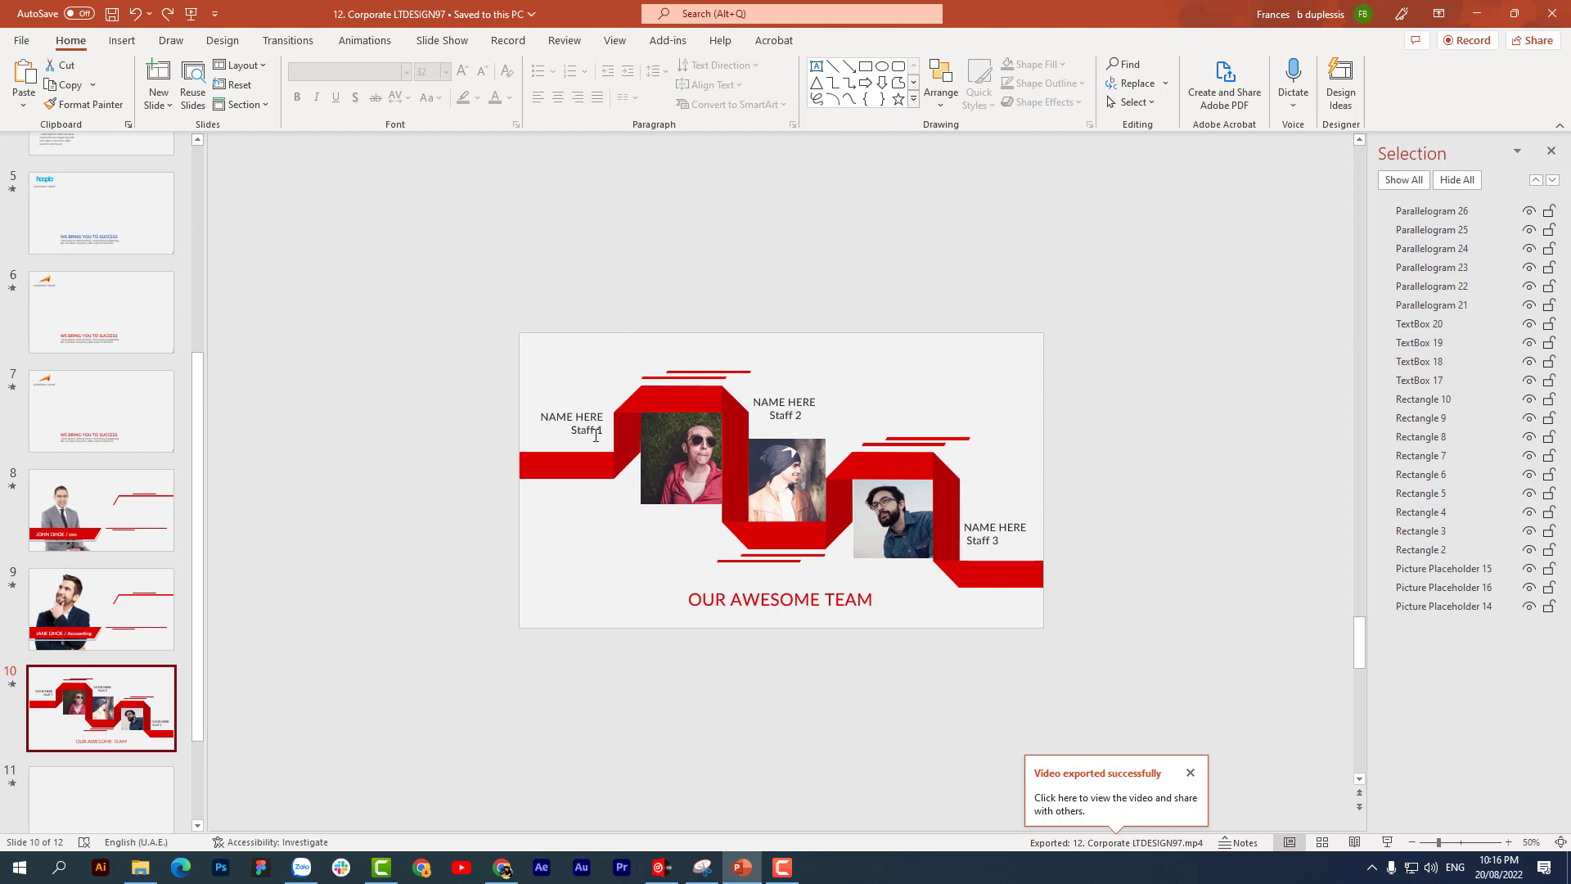
click(762, 477)
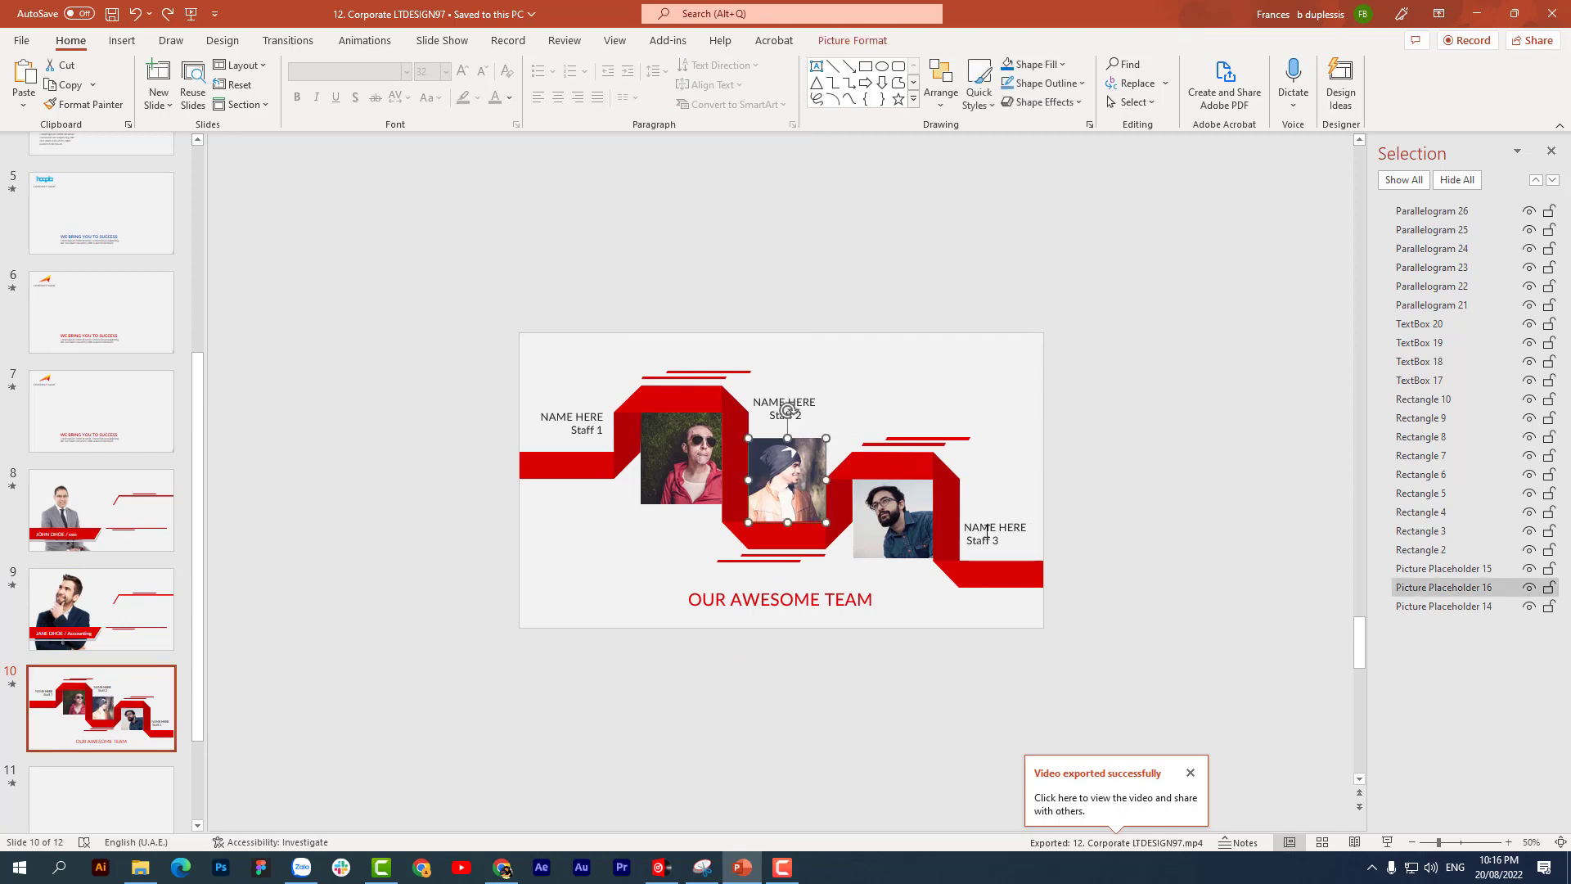
click(902, 468)
right_click(903, 469)
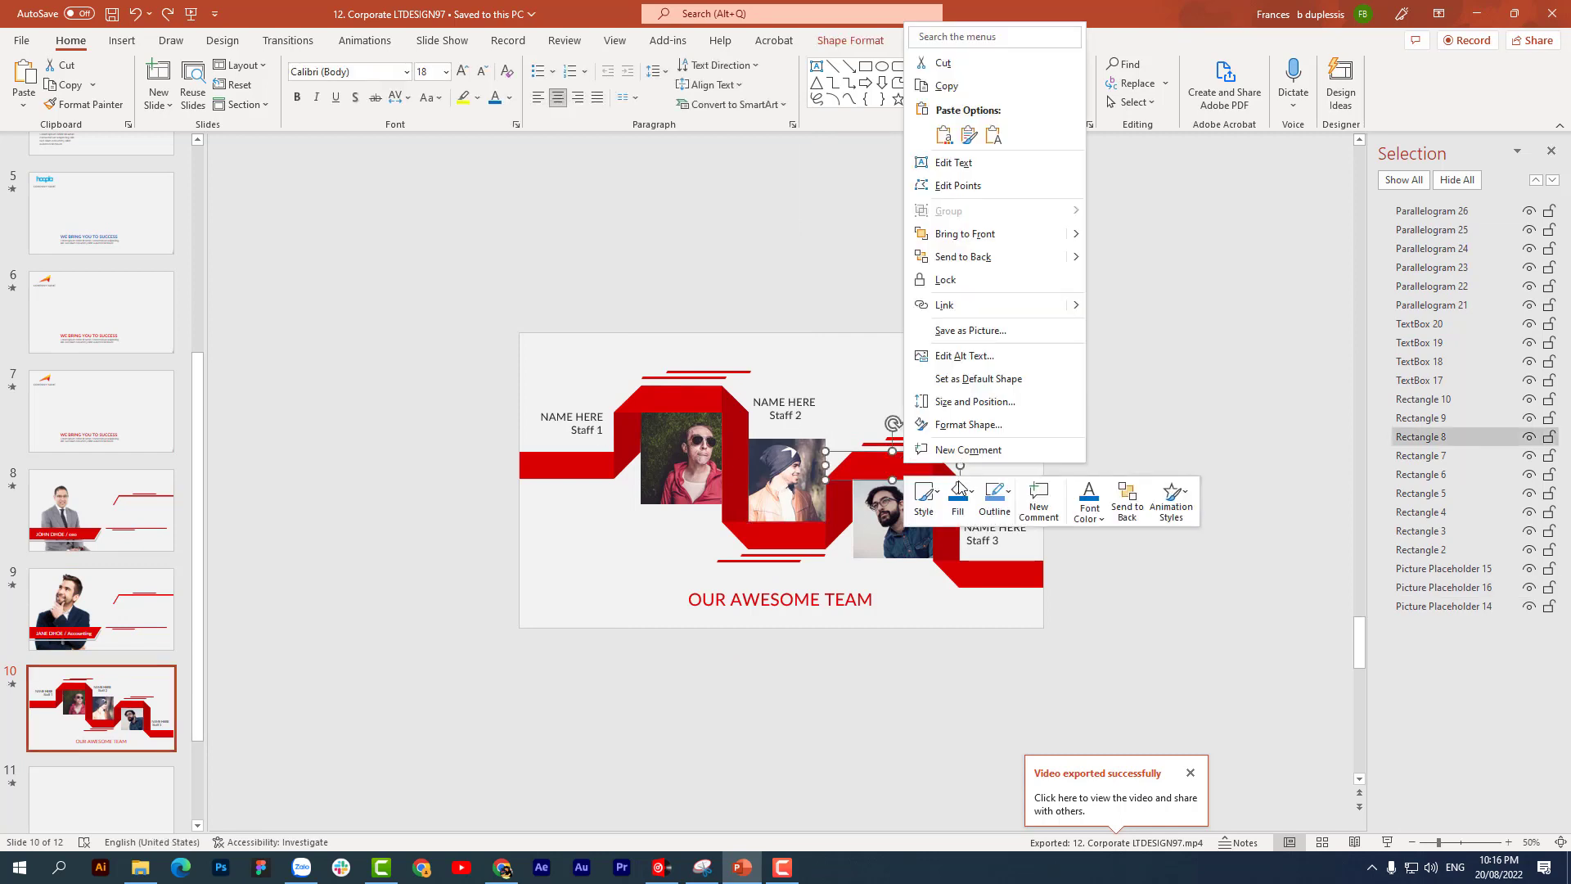
click(949, 514)
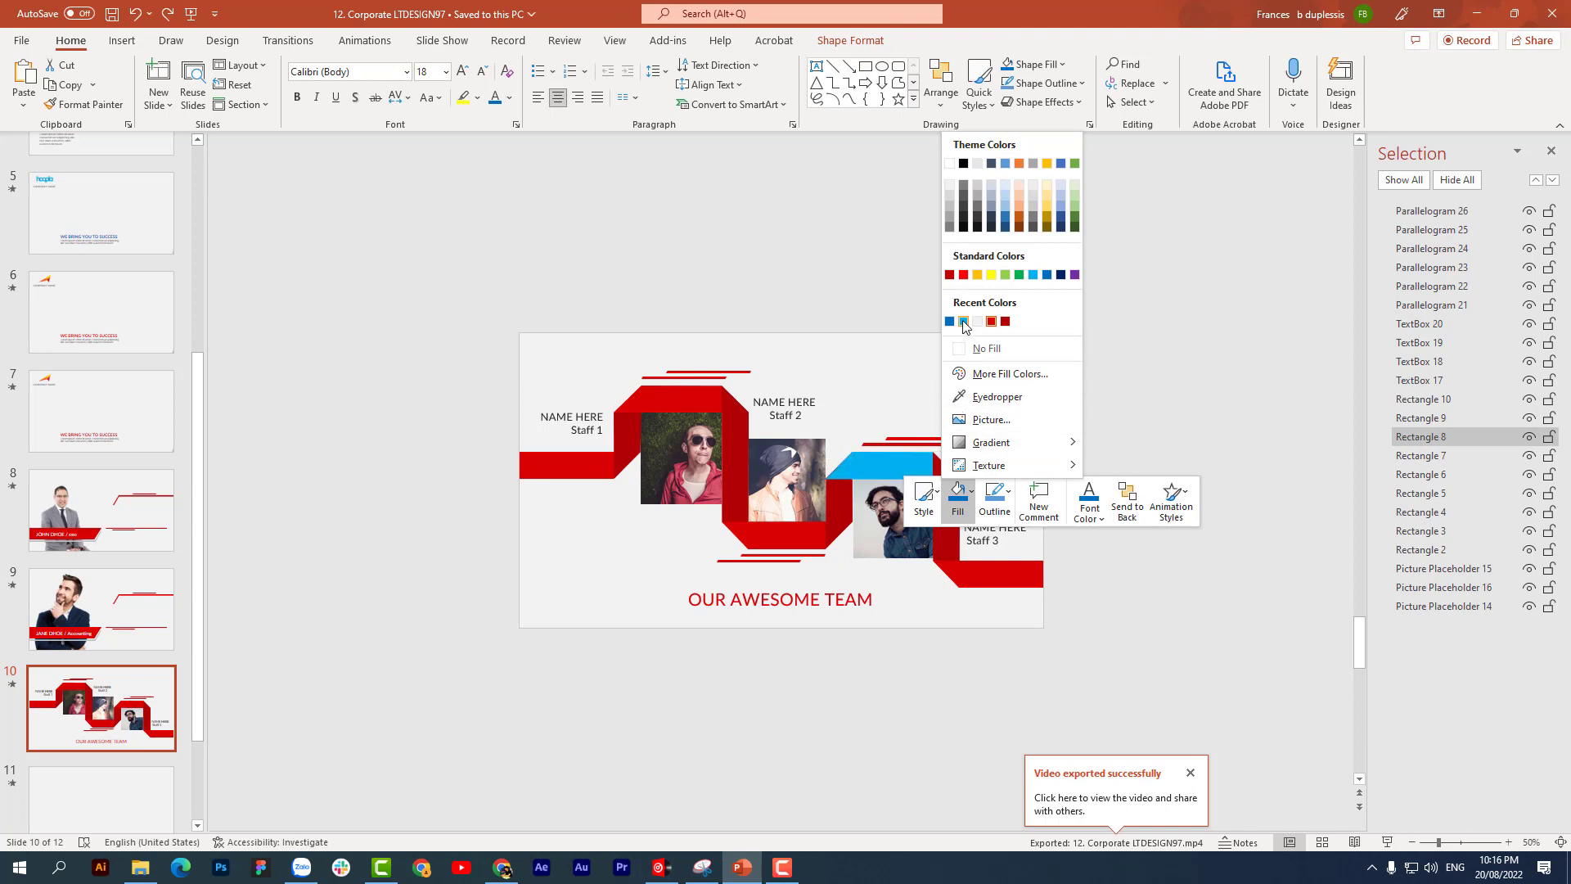
click(888, 415)
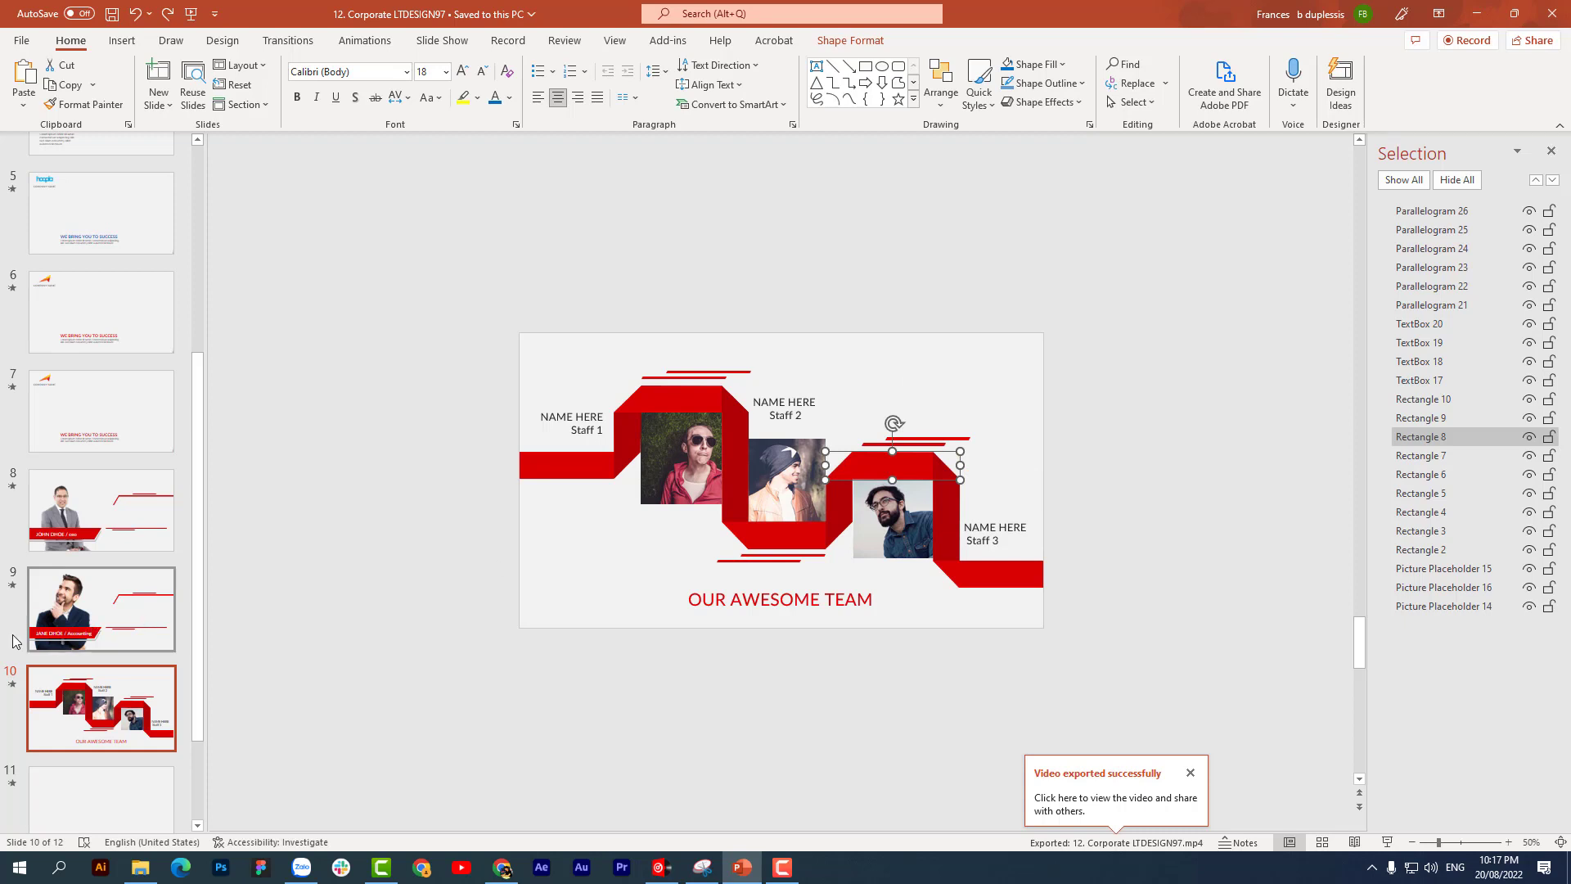
click(78, 610)
scroll(79, 615, down, 2)
scroll(79, 616, up, 3)
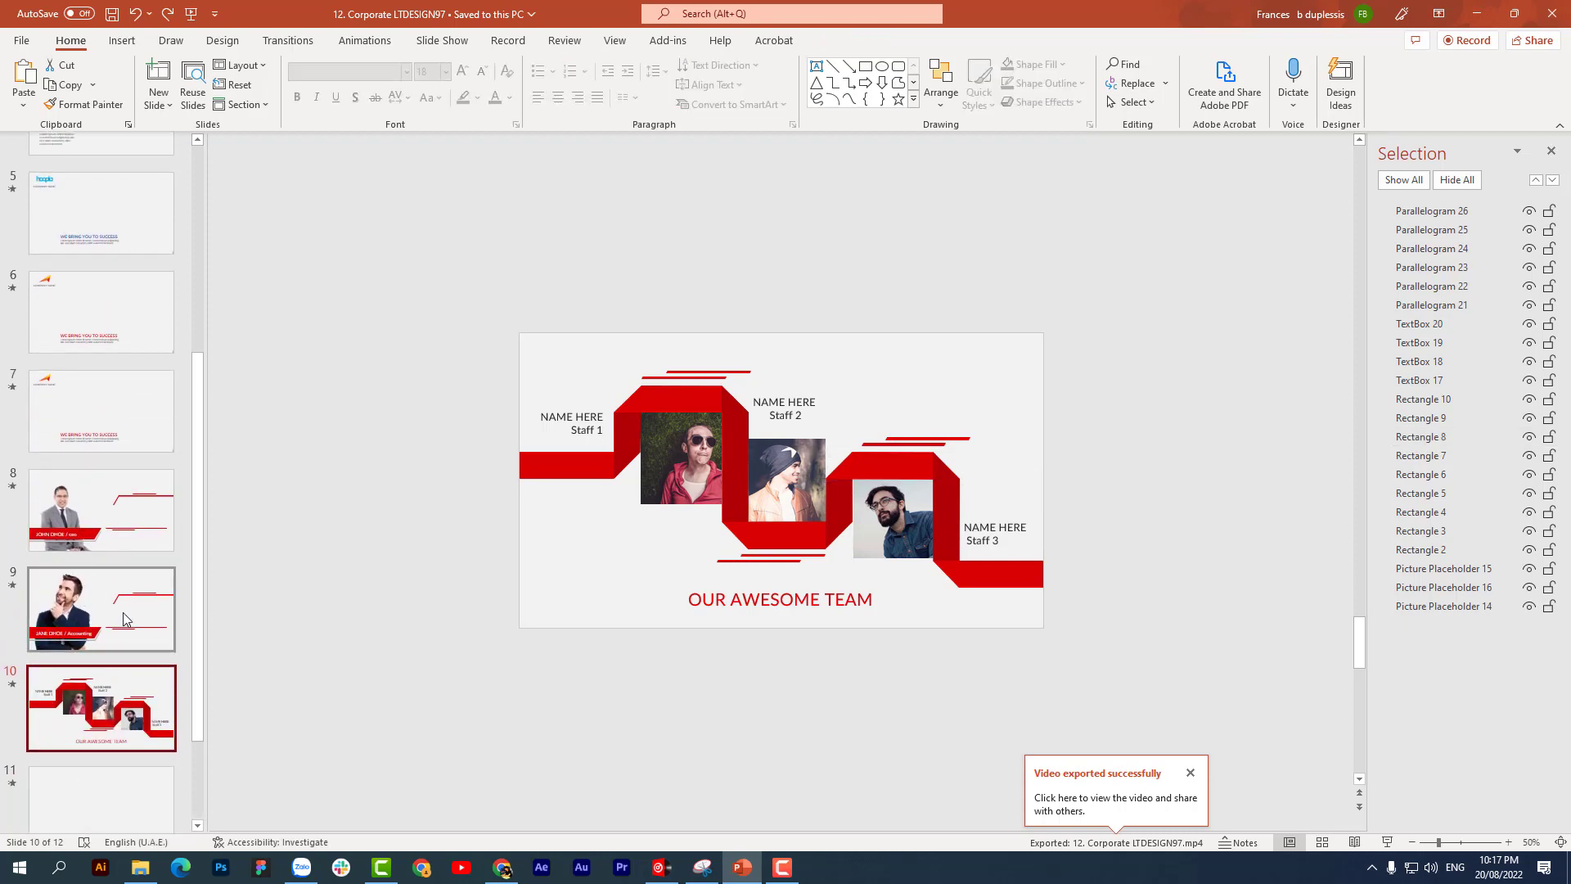
- Preview the animations on slide 9 and the CEO profile slide 8
key(Up)
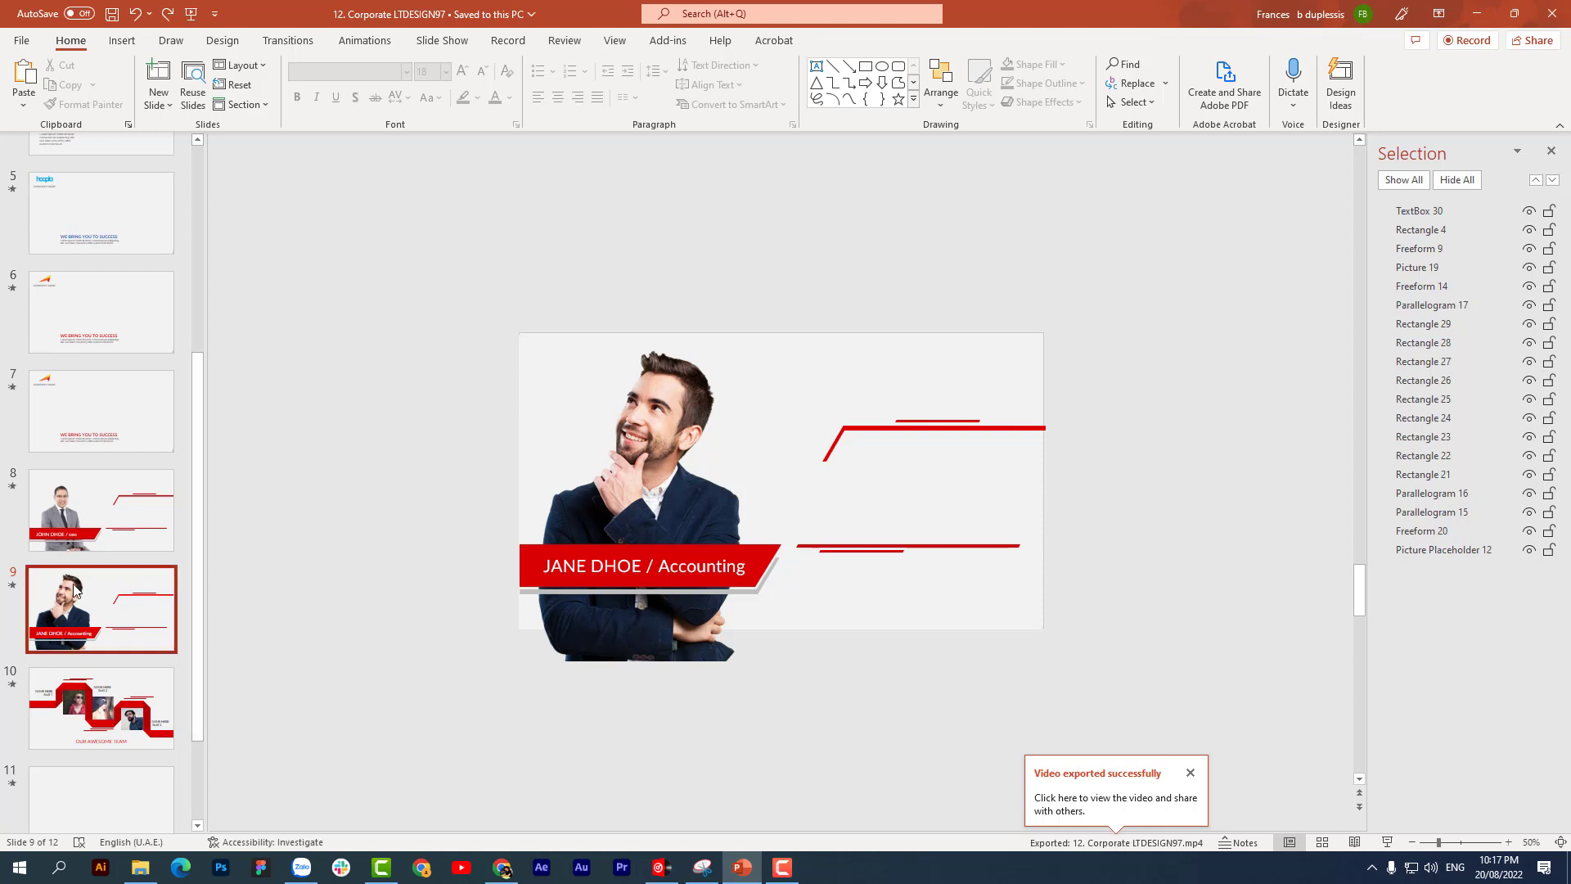
click(12, 586)
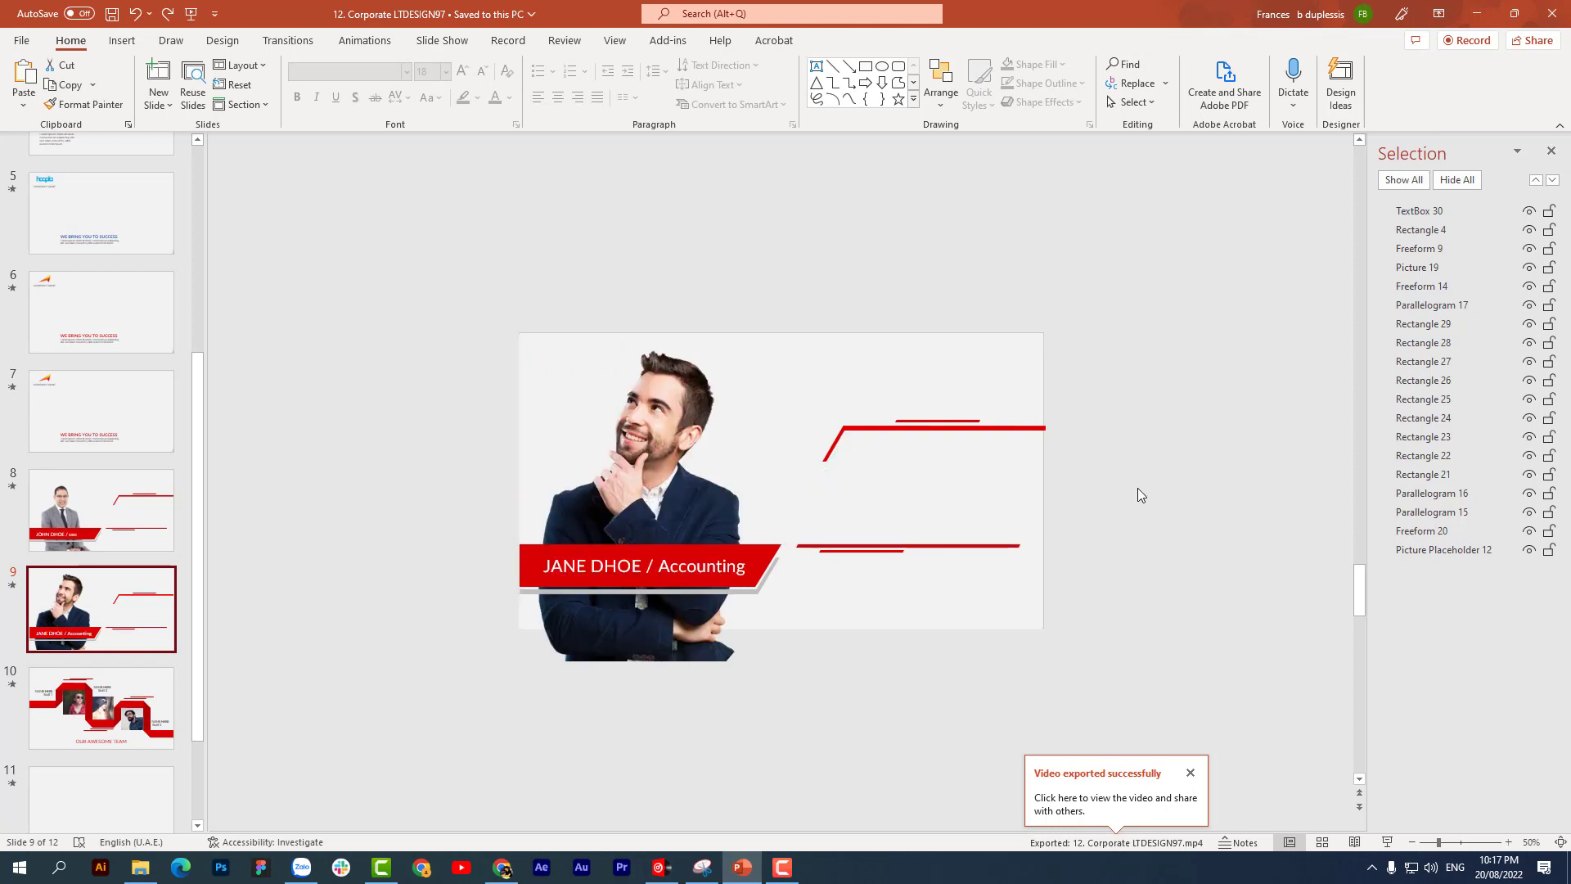
click(82, 509)
click(13, 489)
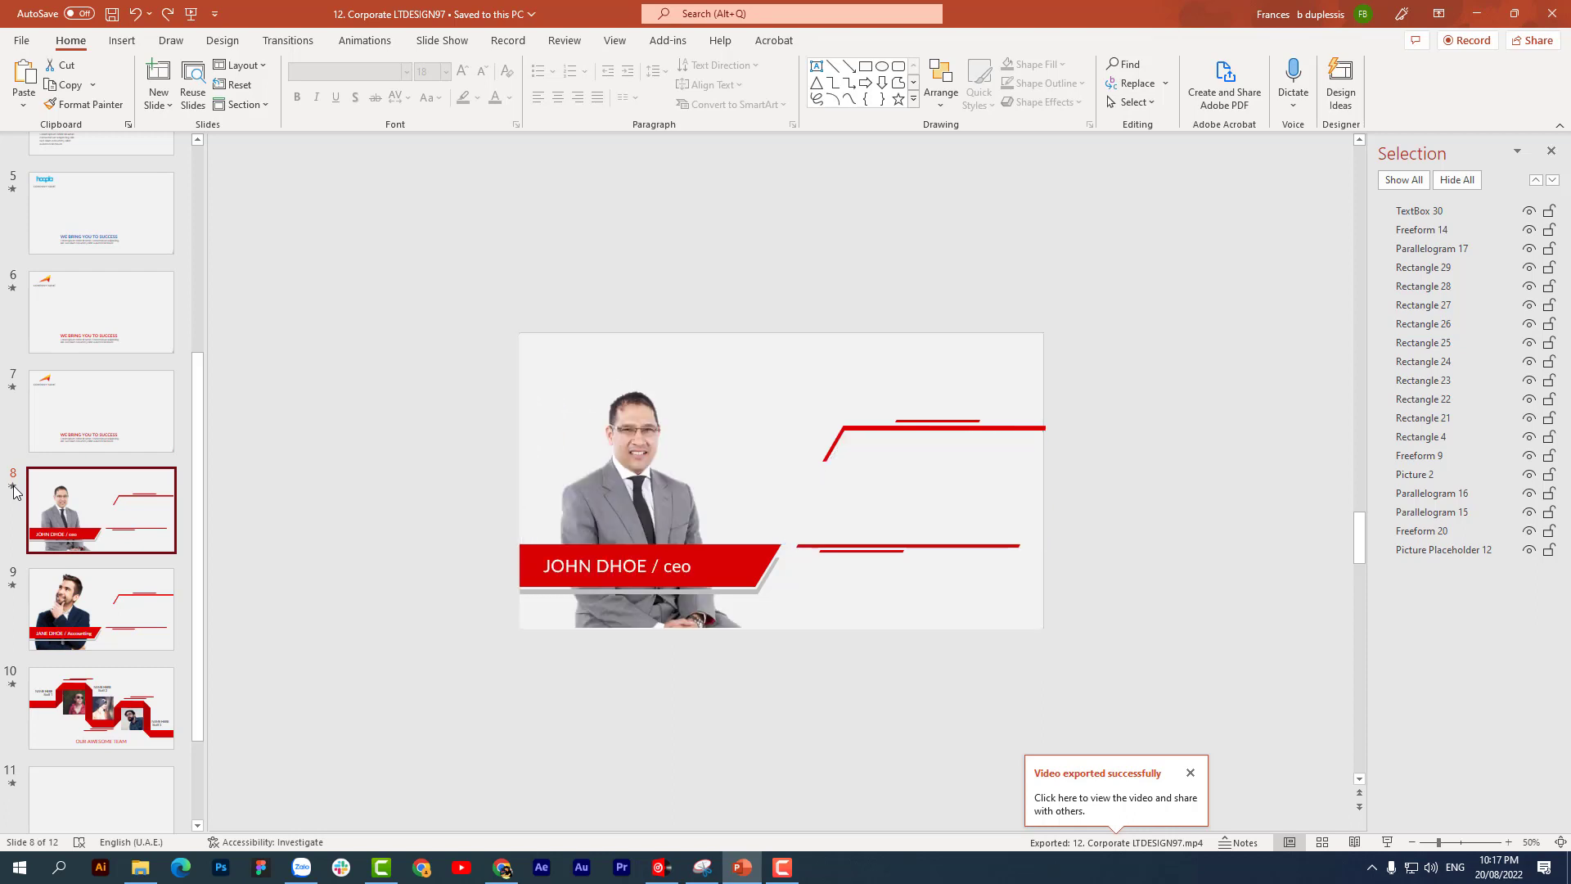
click(666, 522)
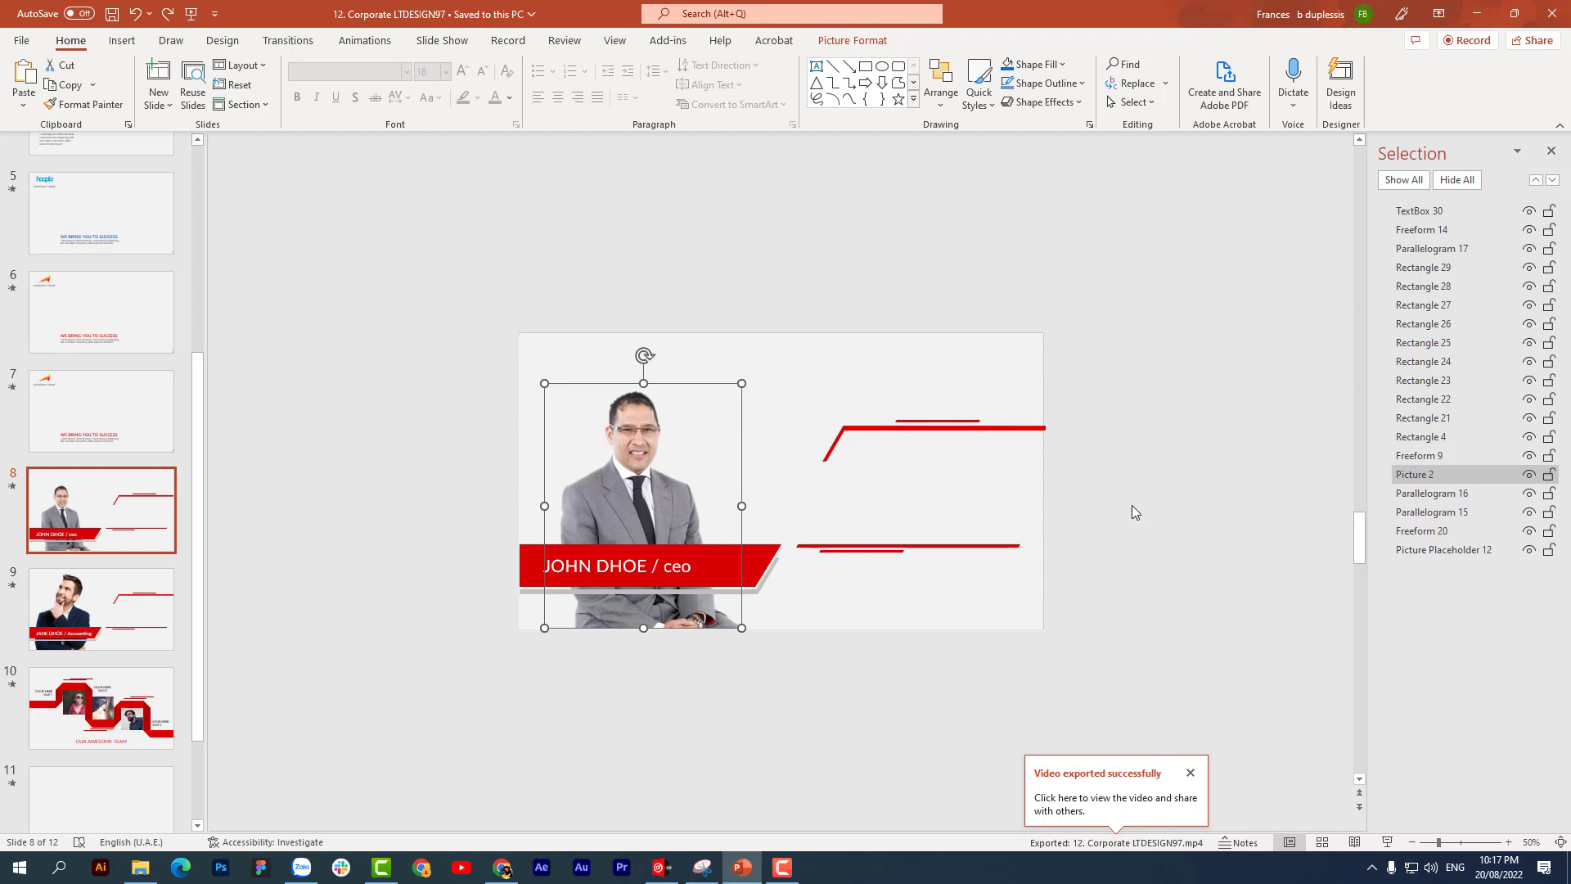
click(185, 518)
- Watch slide 11's transition, then select the background music clip on slide 1
scroll(148, 565, down, 2)
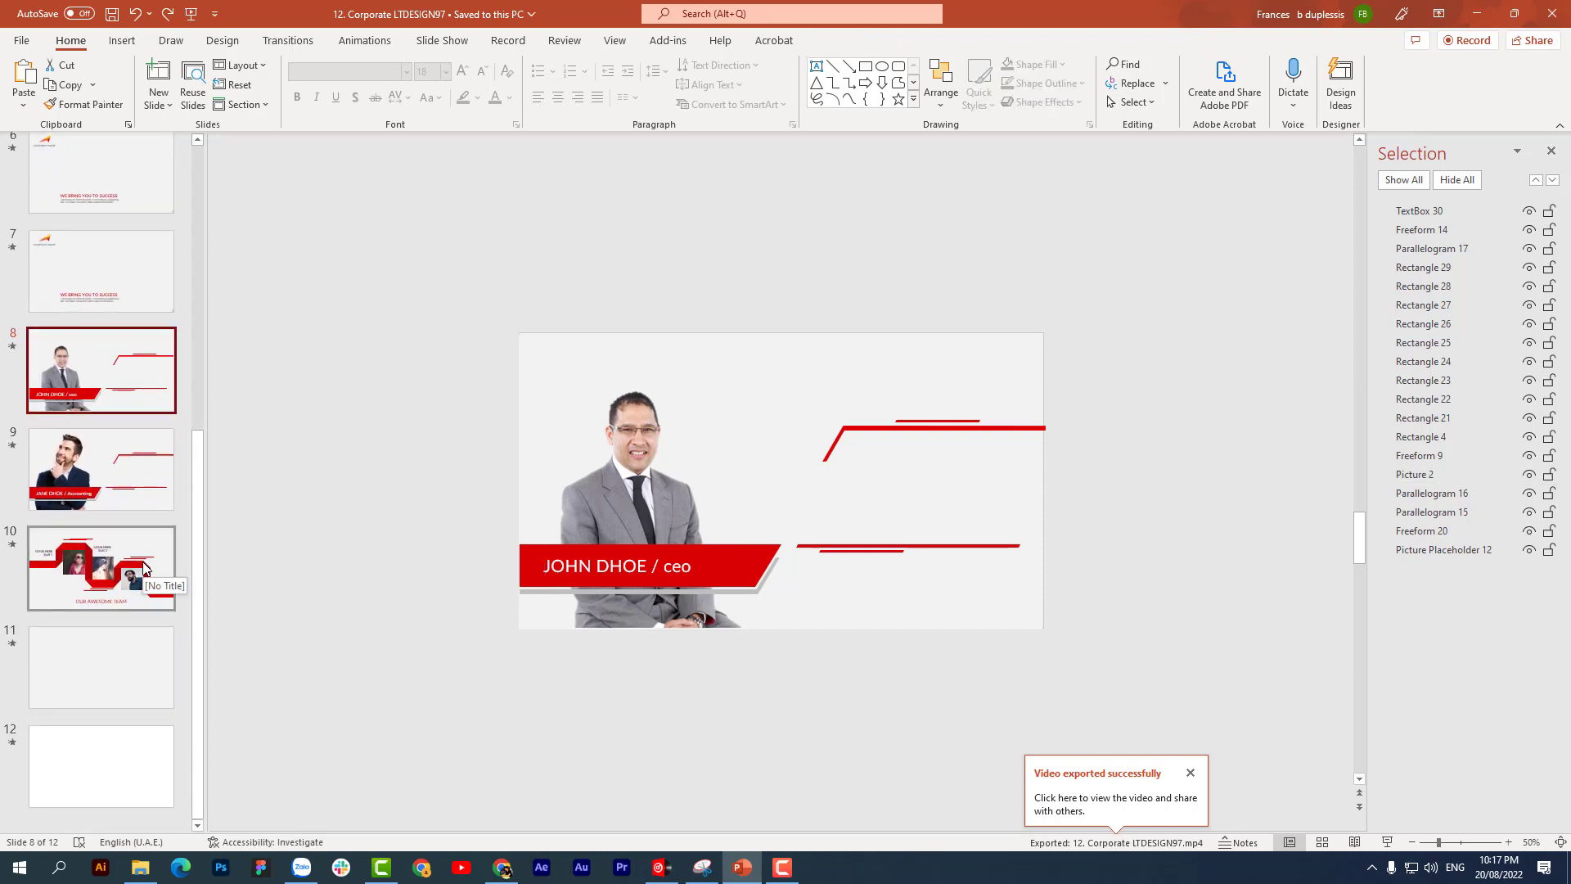
click(11, 649)
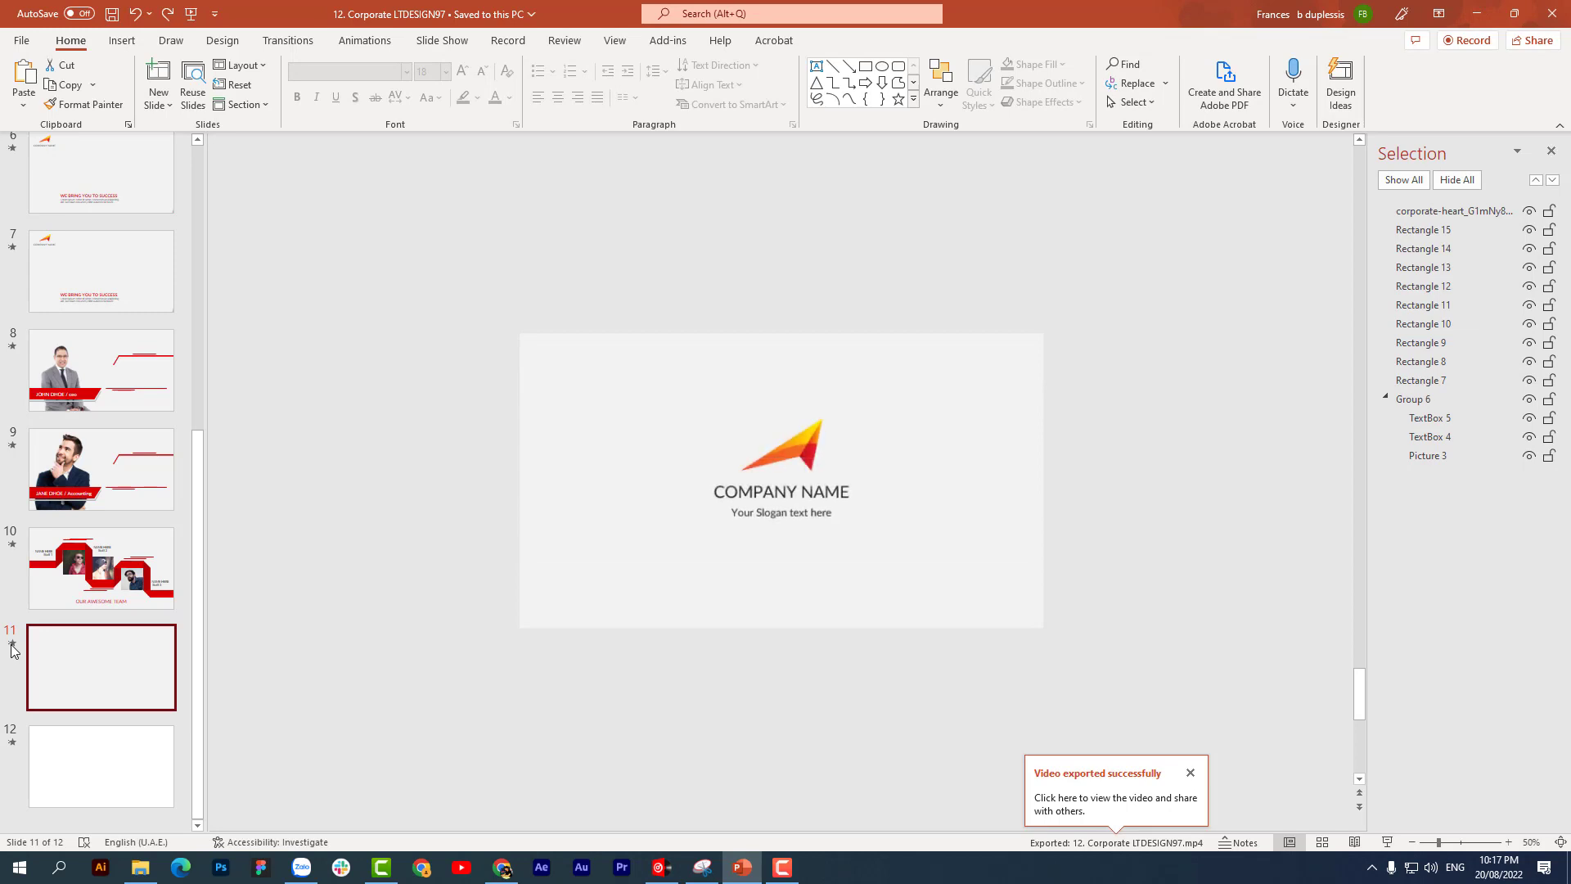
scroll(64, 746, up, 3)
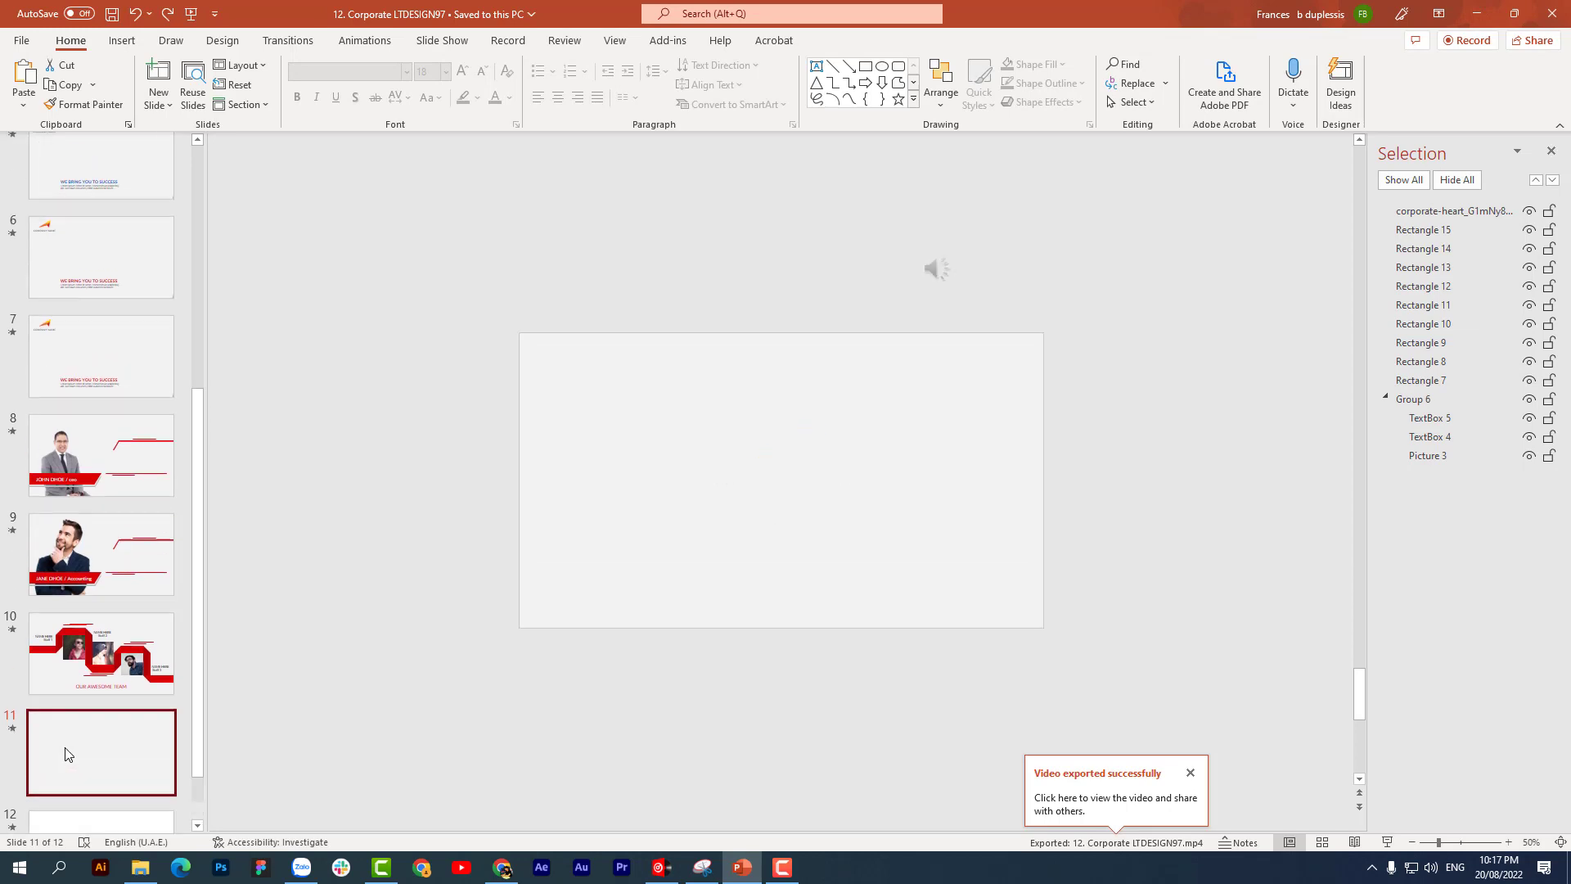
scroll(67, 751, up, 2)
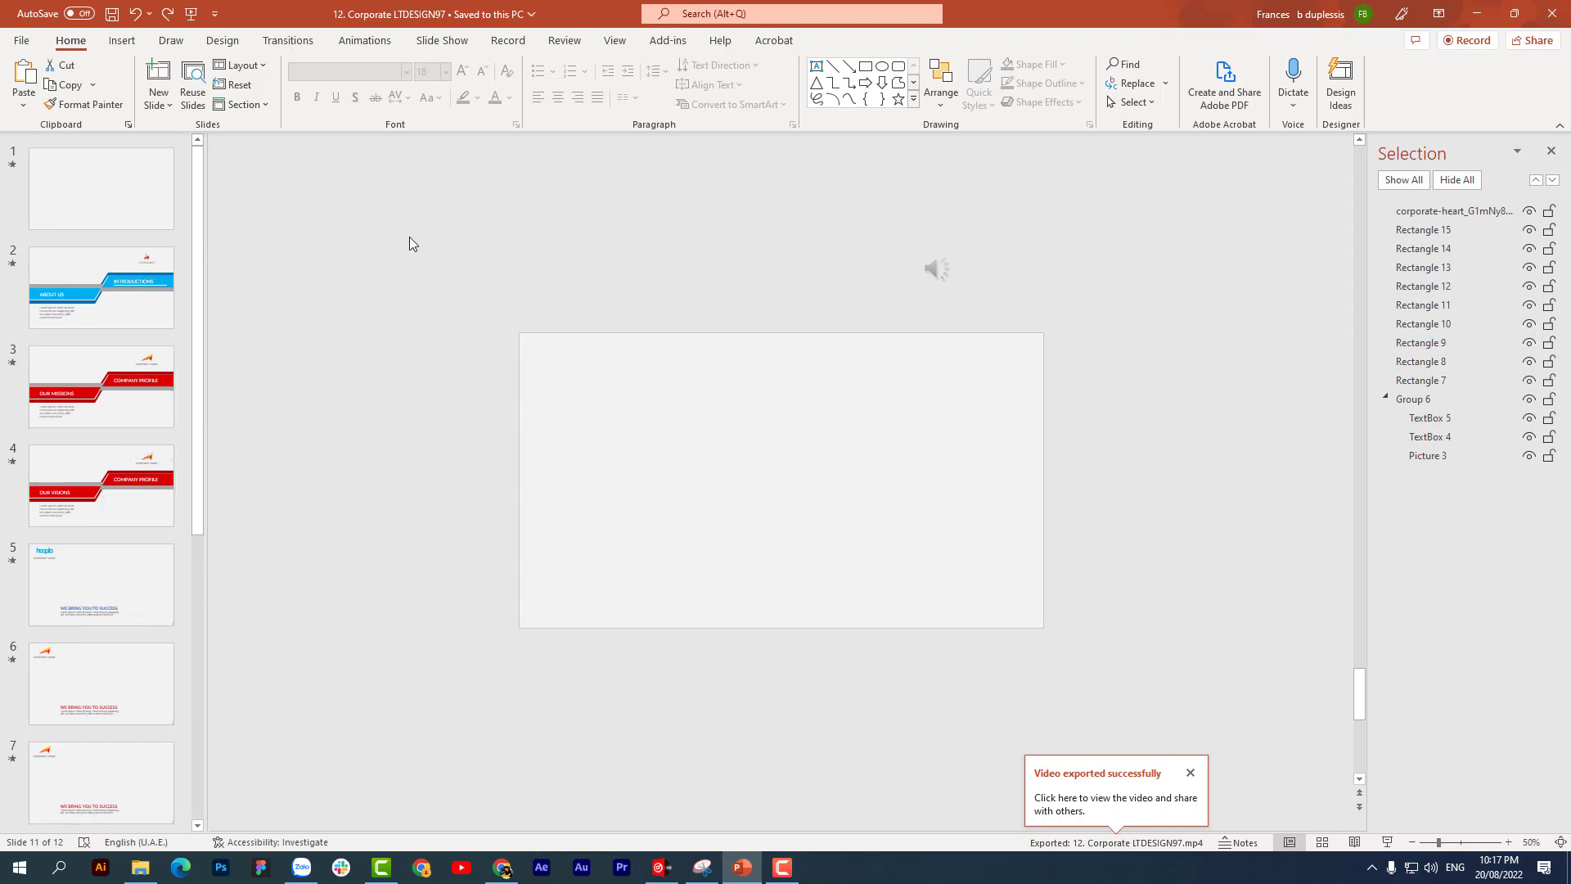
click(100, 209)
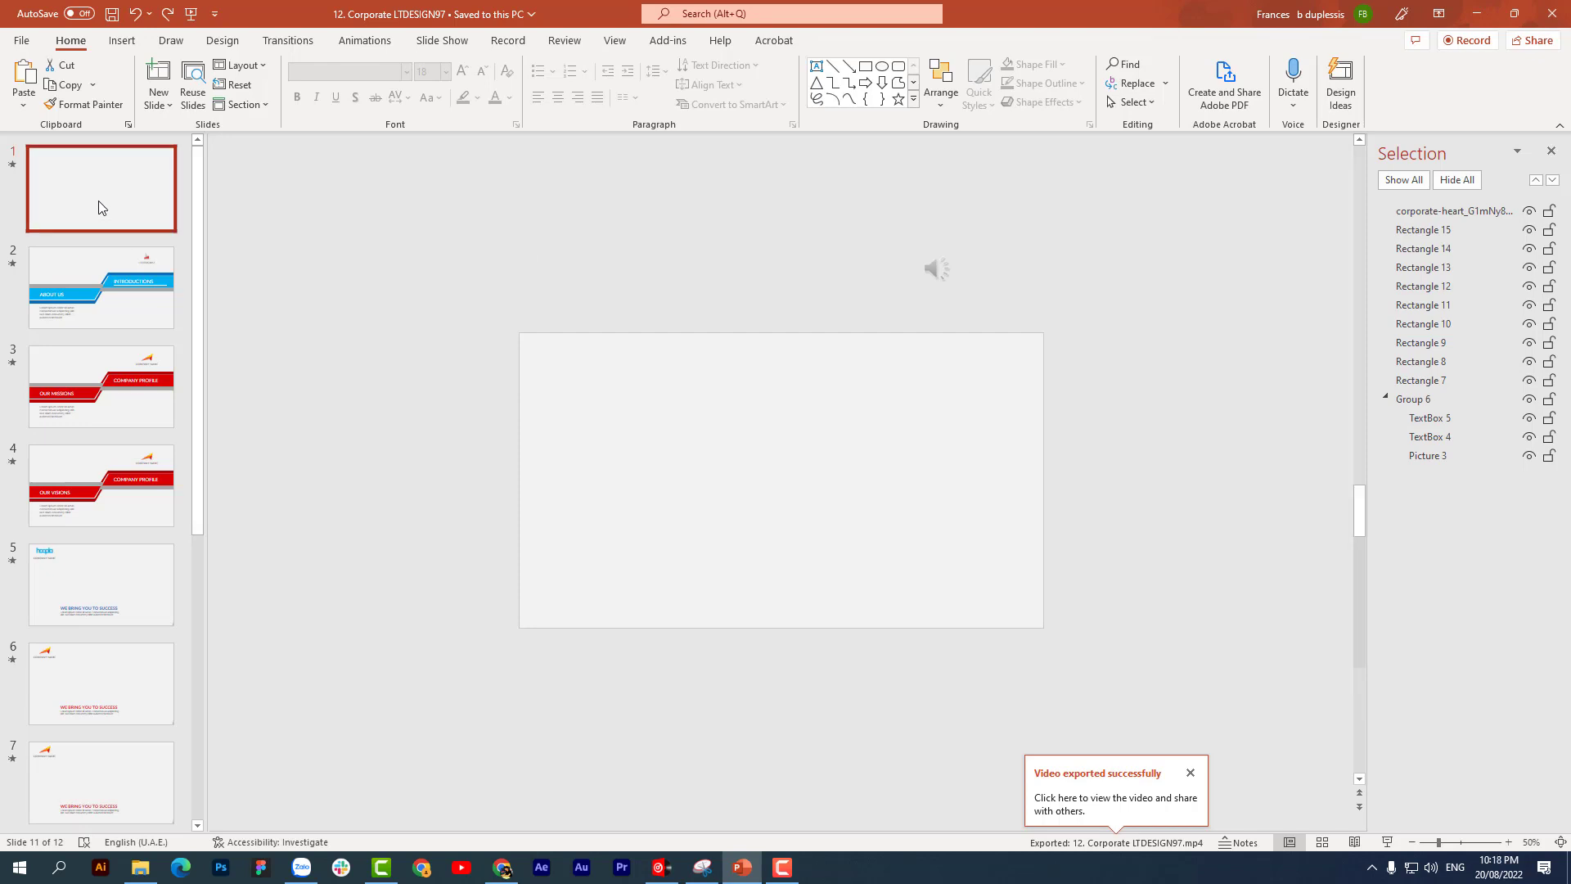
click(936, 269)
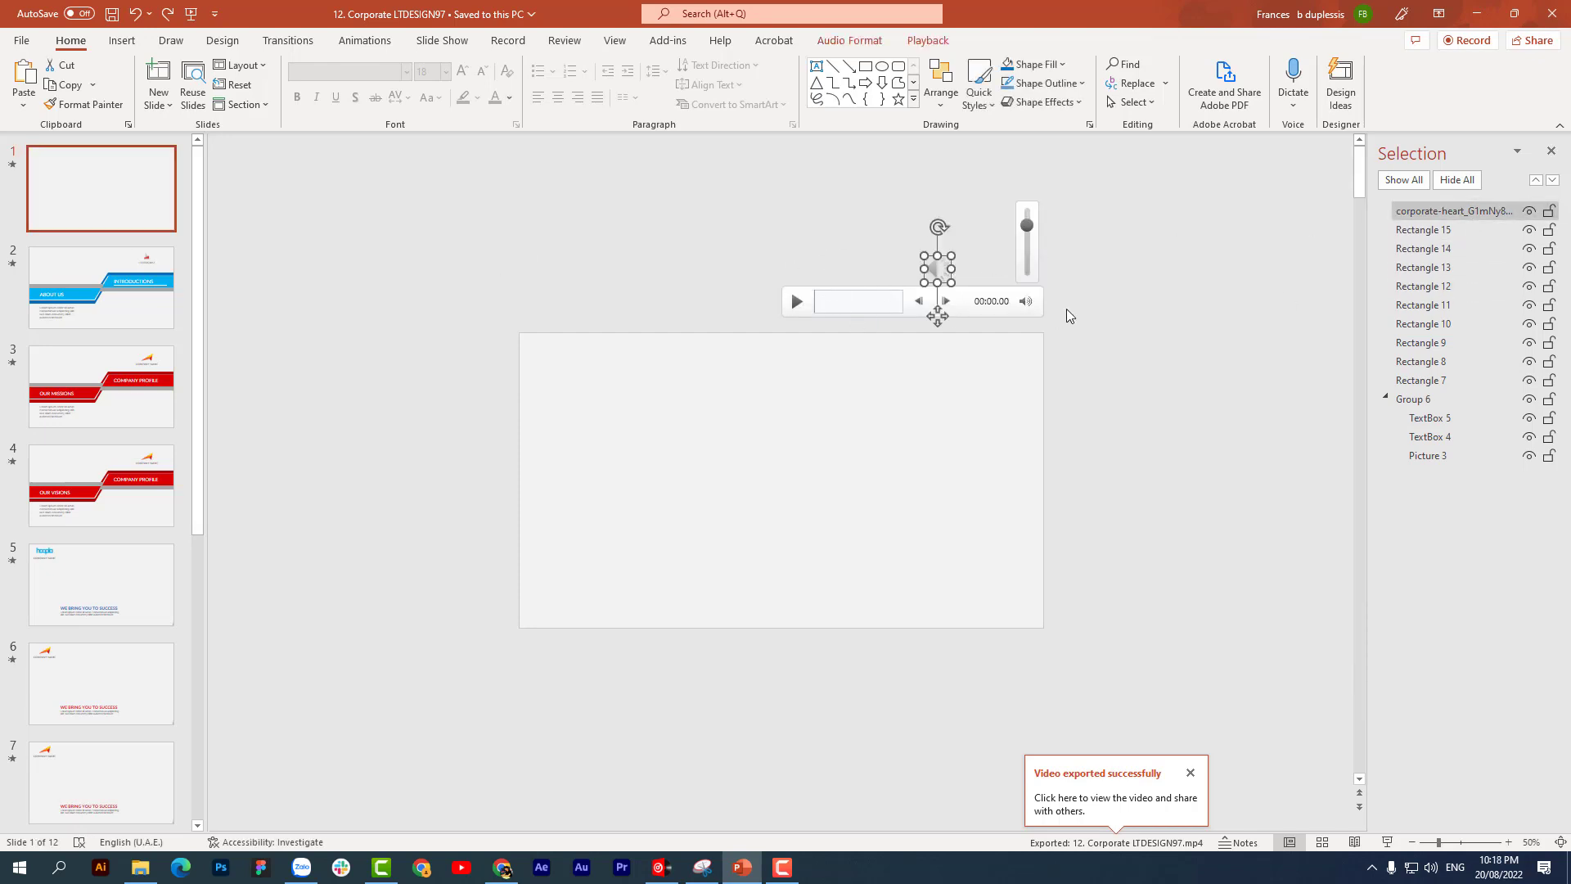
click(141, 868)
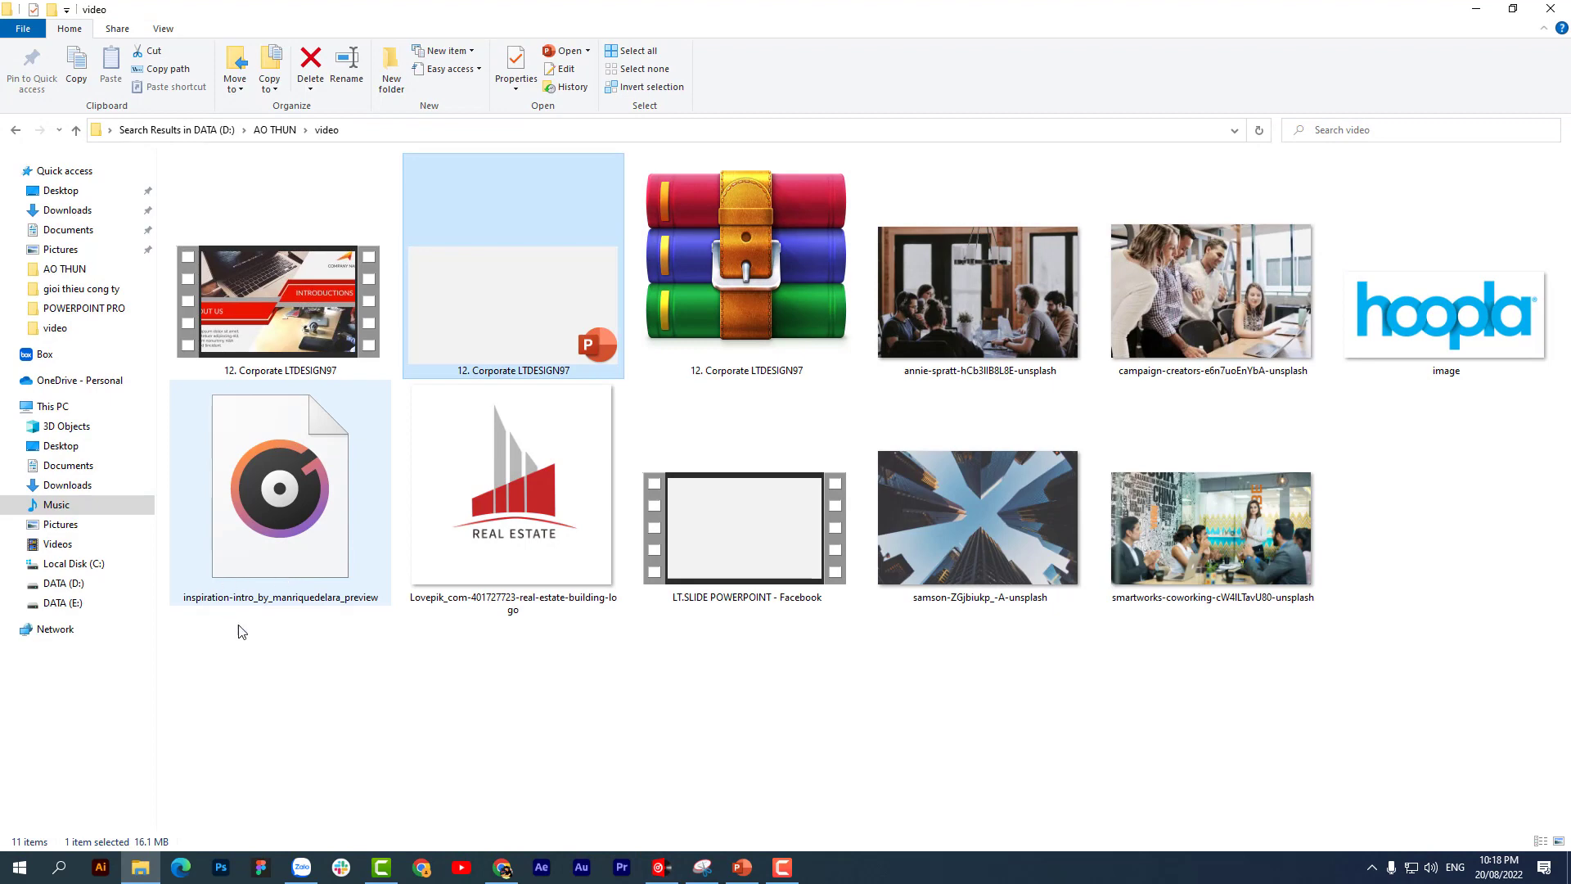
- Drag the inspiration-intro audio file from the video folder onto slide 1
mouse_move(259, 517)
mouse_down()
mouse_move(747, 857)
mouse_move(1130, 483)
mouse_up()
drag(937, 315, 1159, 506)
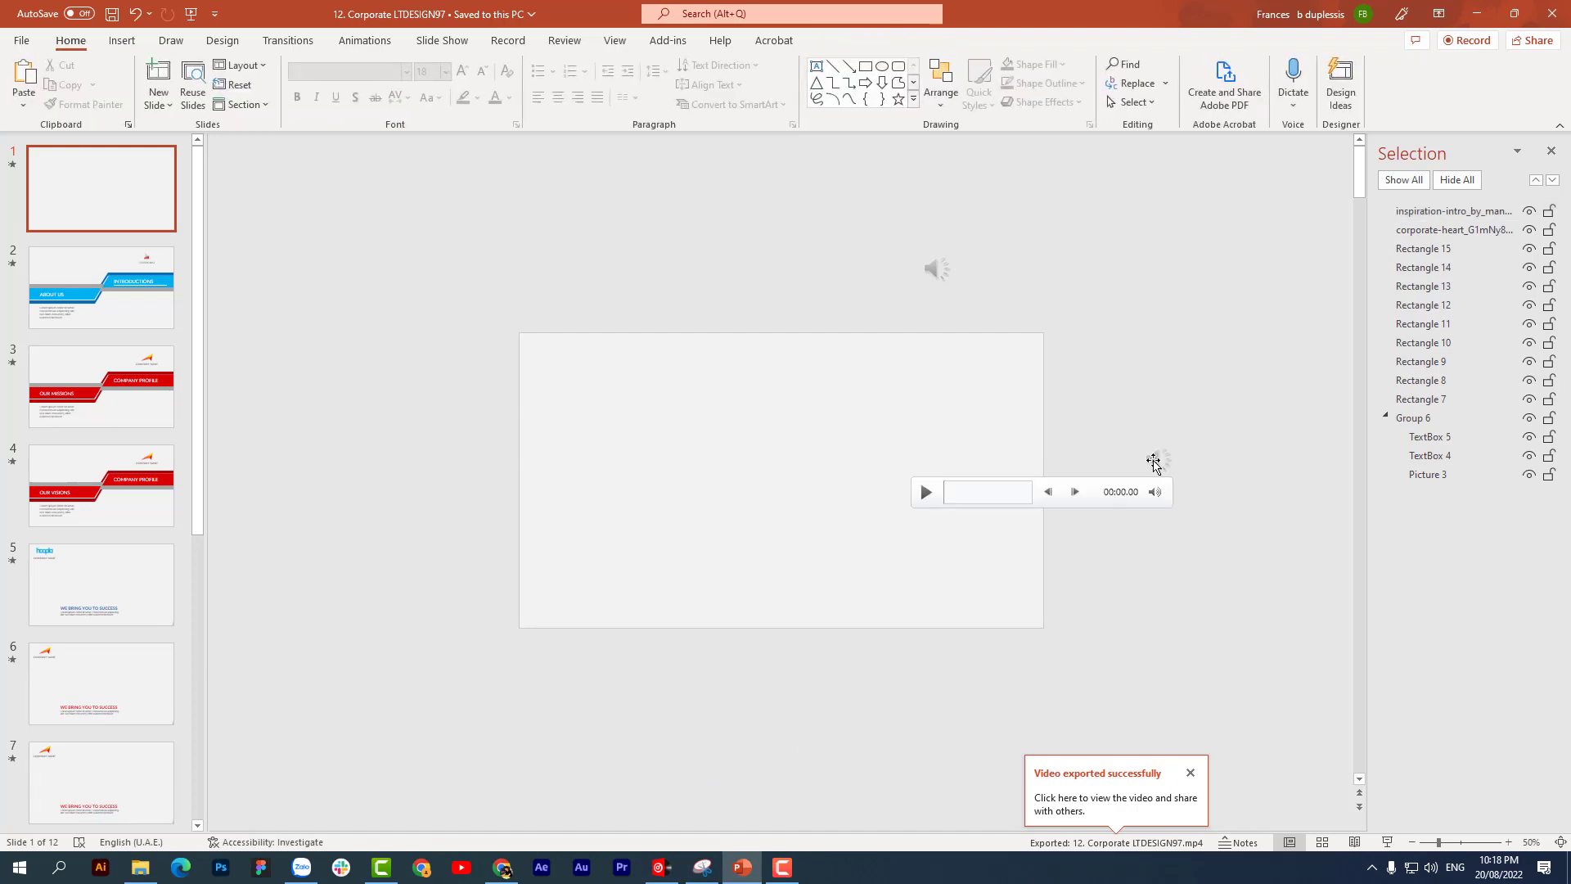
- Copy the corporate-heart clip's autoplay animation onto the repositioned inspiration-intro clip with Animation Painter
drag(1155, 459, 1126, 211)
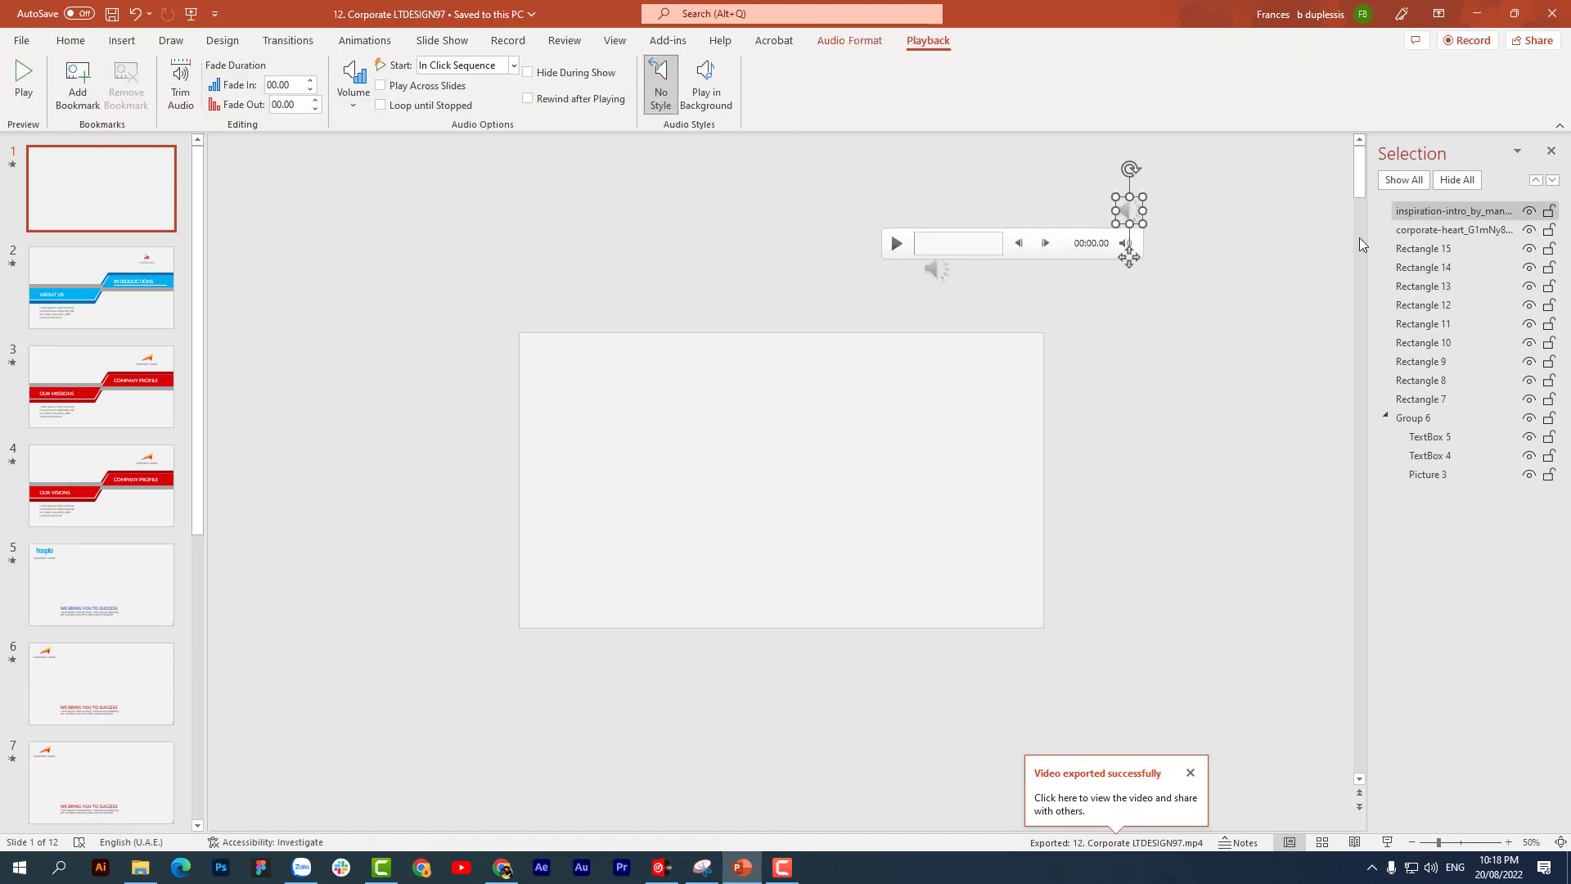
click(1436, 230)
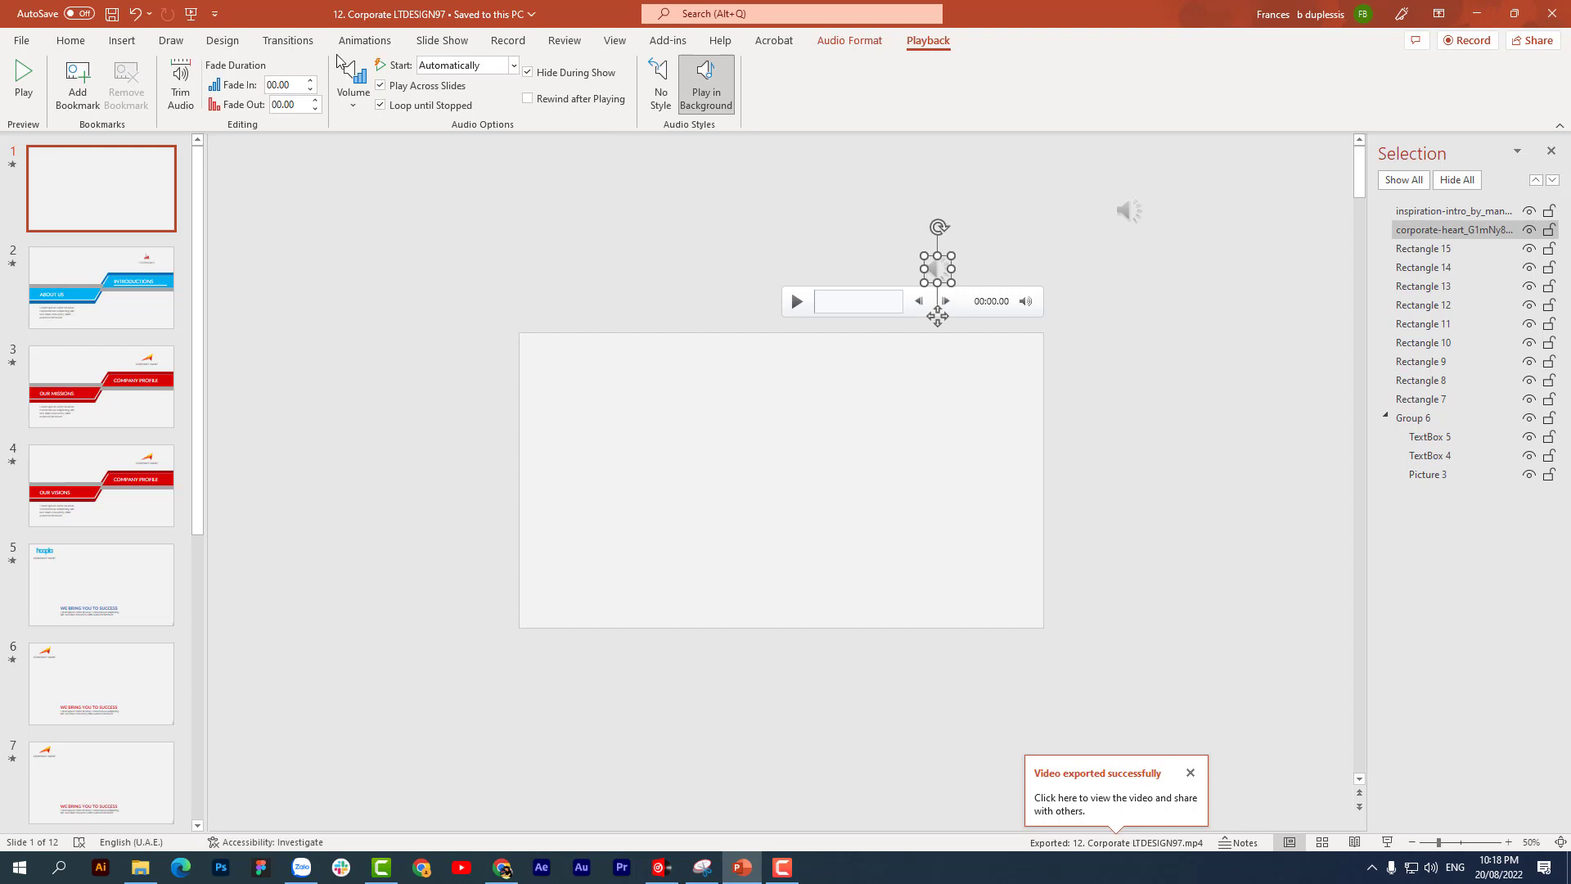
click(365, 40)
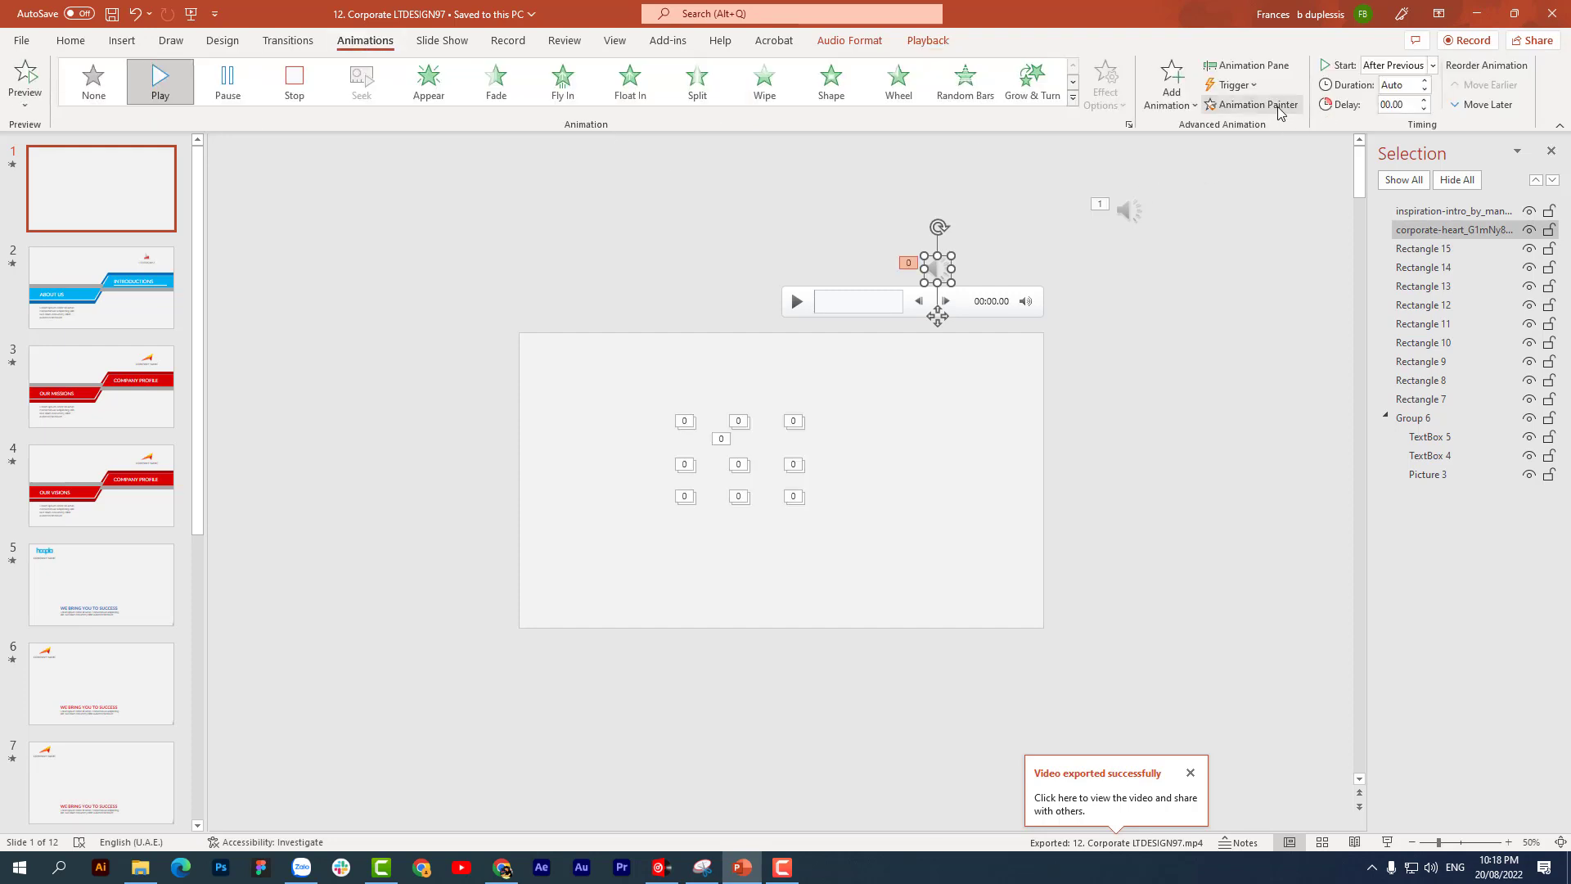
click(1280, 112)
click(1278, 107)
click(1126, 214)
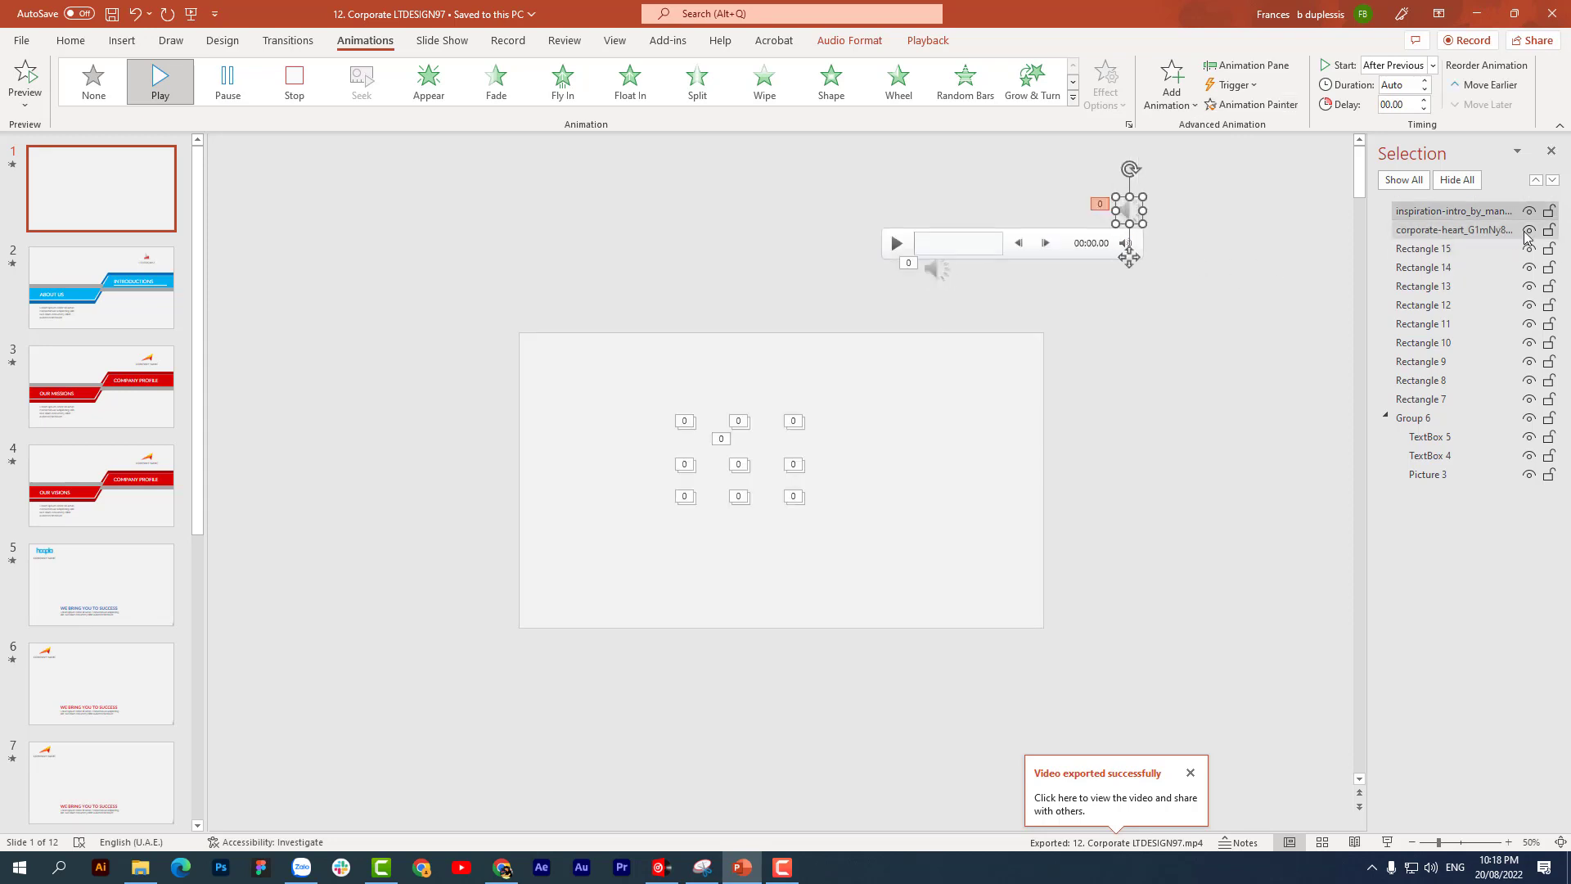
- Delete the corporate-heart audio and preview slide 1's animations
click(1475, 233)
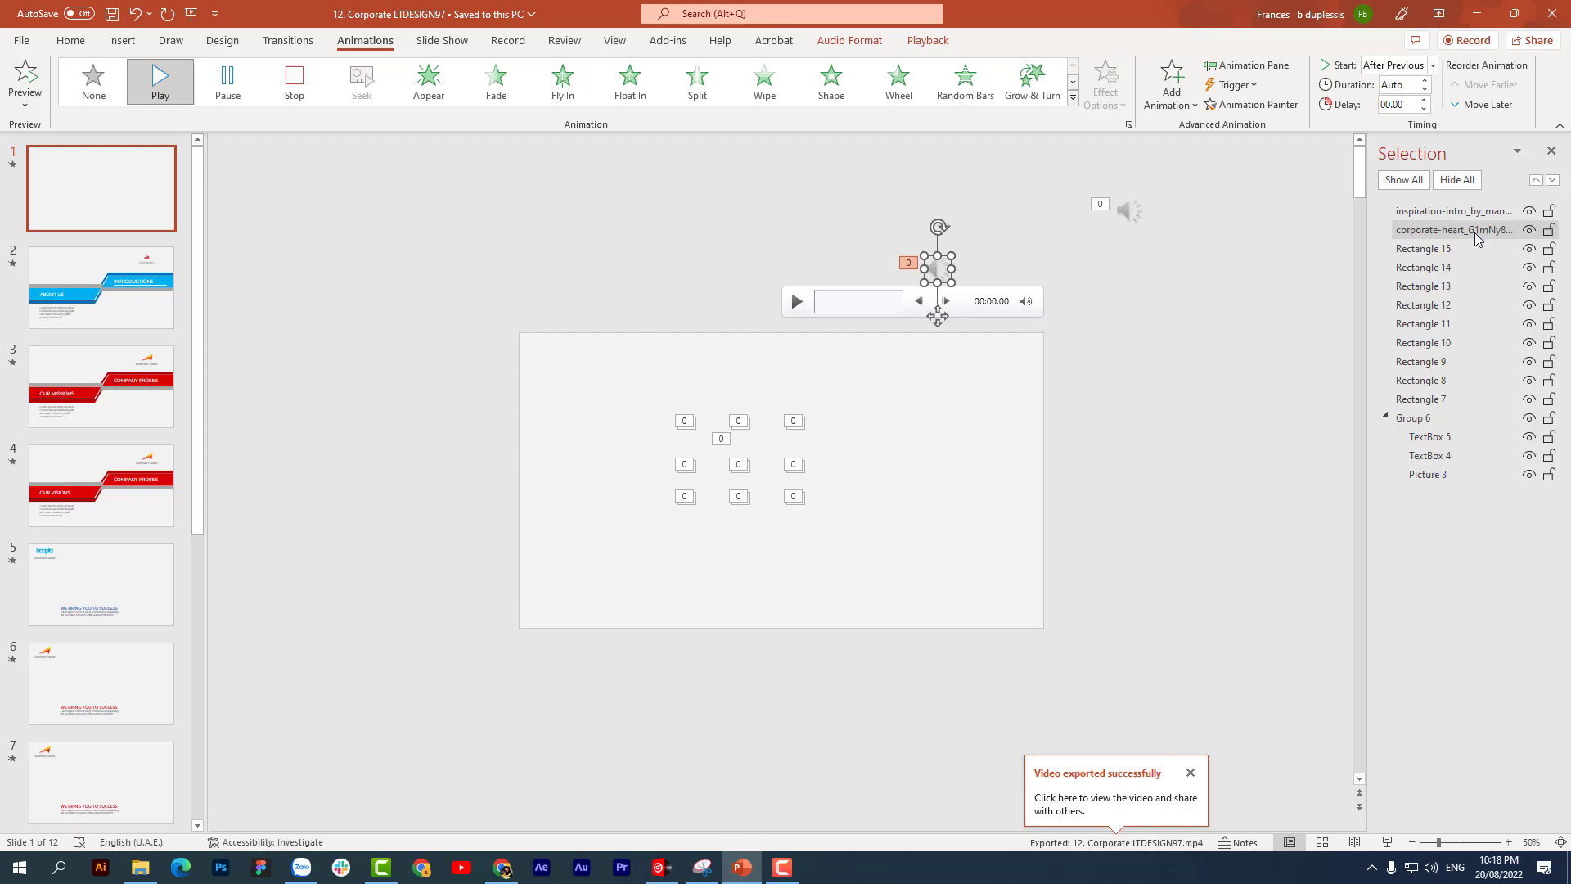
key(Delete)
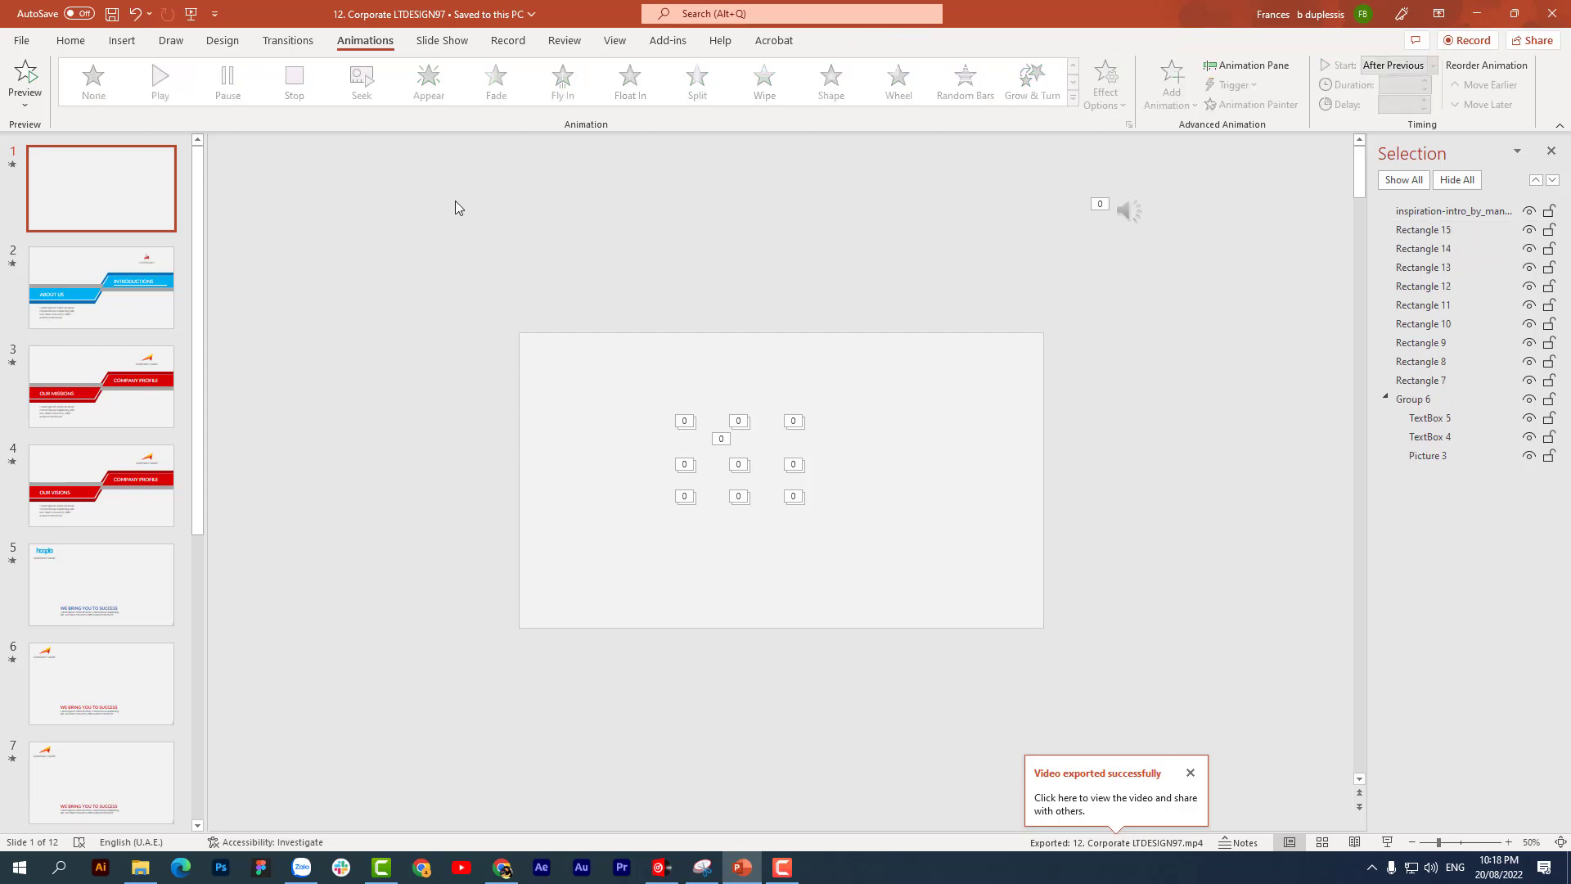
click(12, 164)
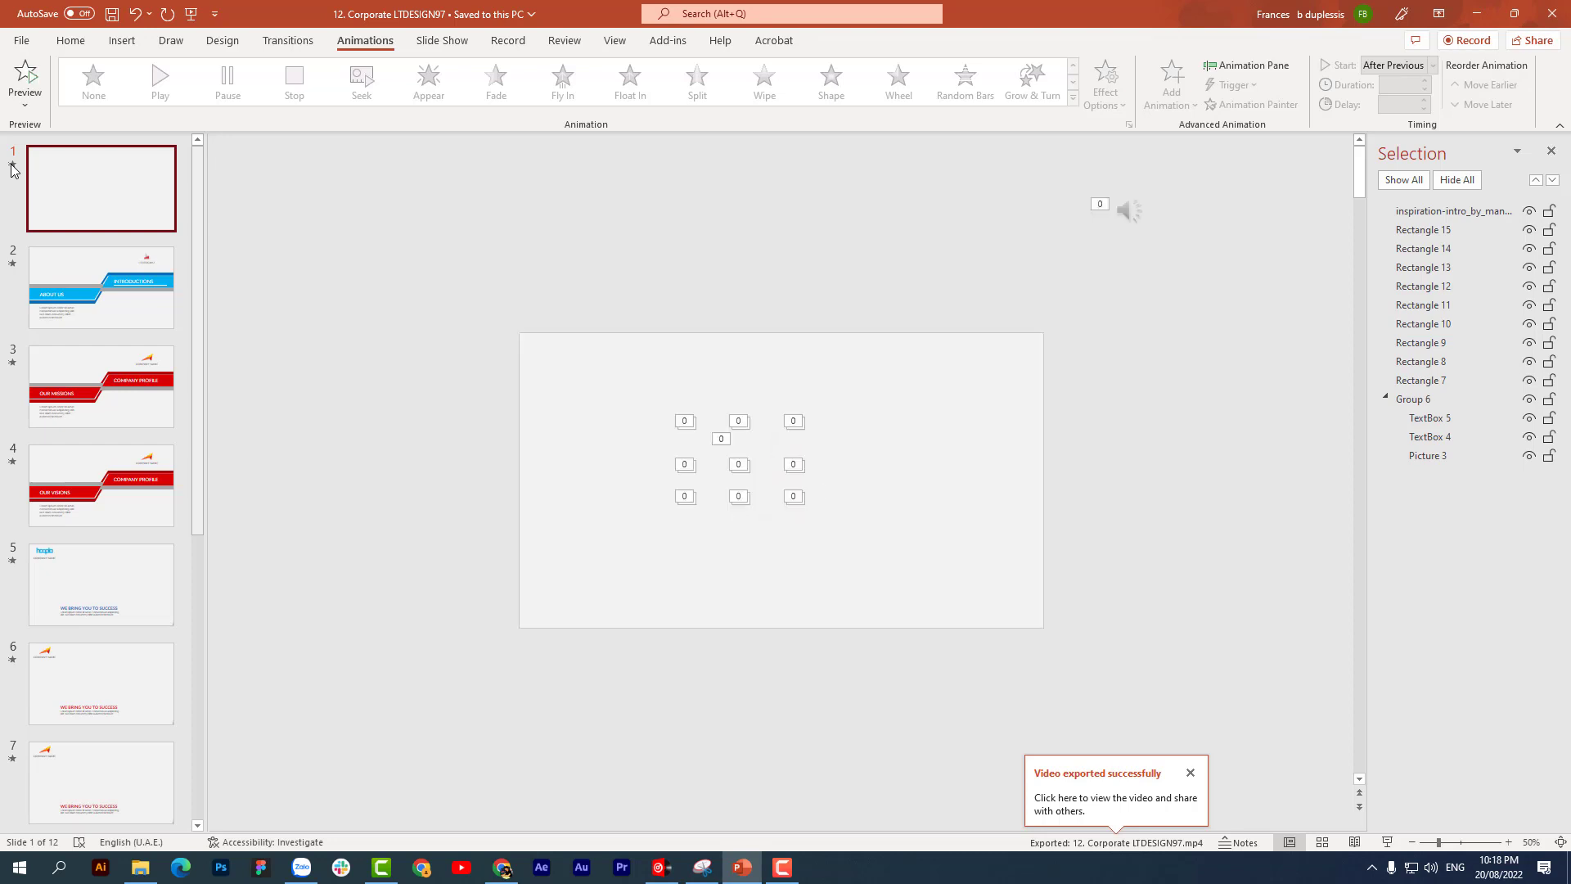
- Select slide 2, then show the File backstage Home page
click(14, 264)
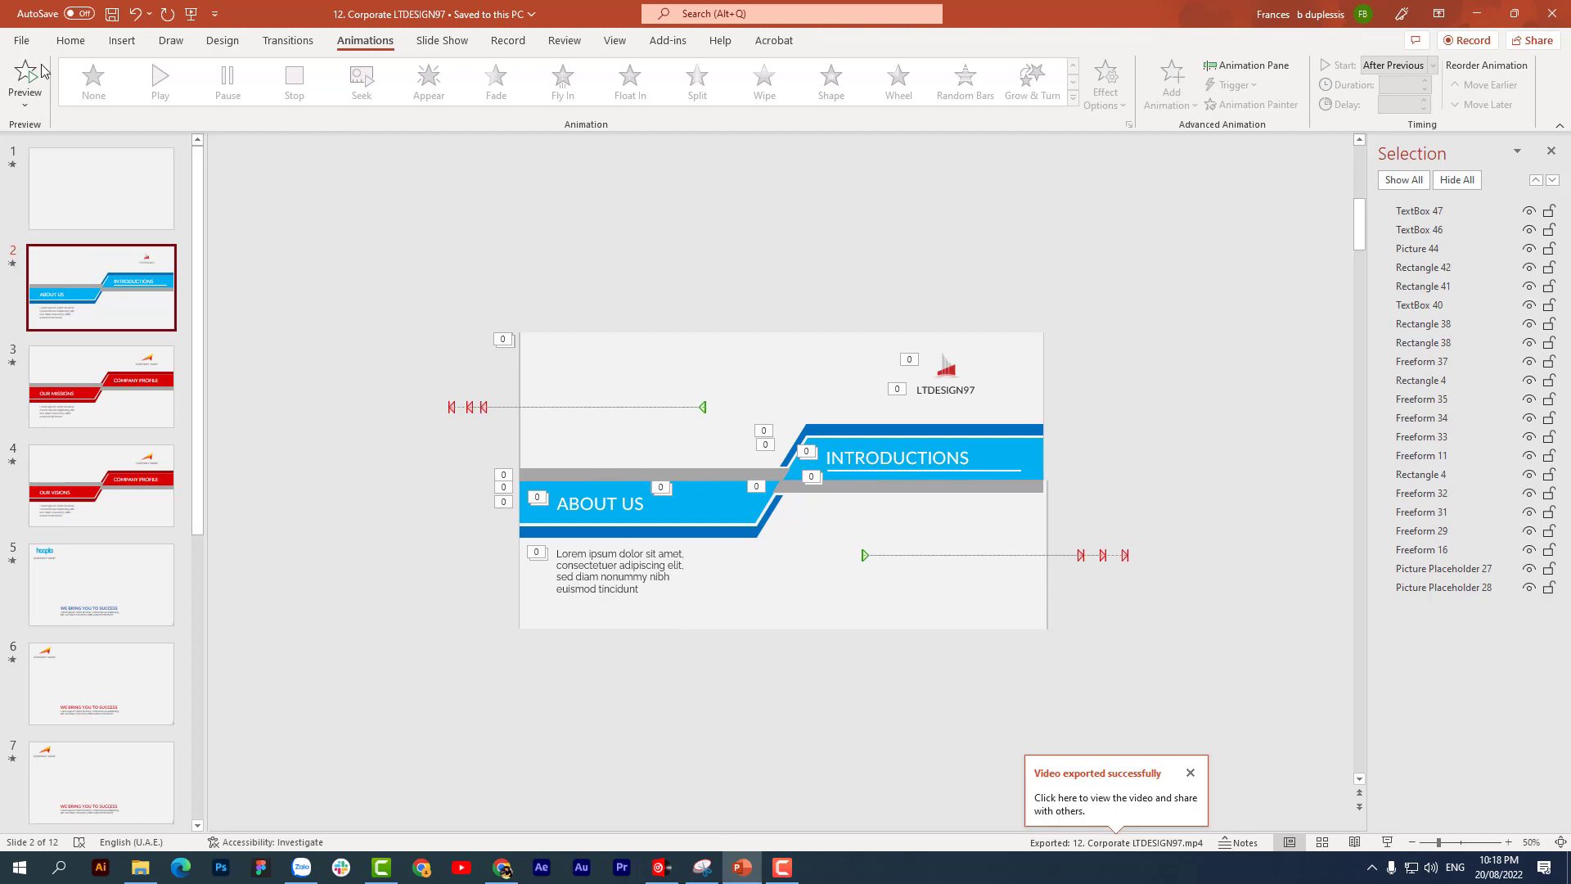
click(22, 41)
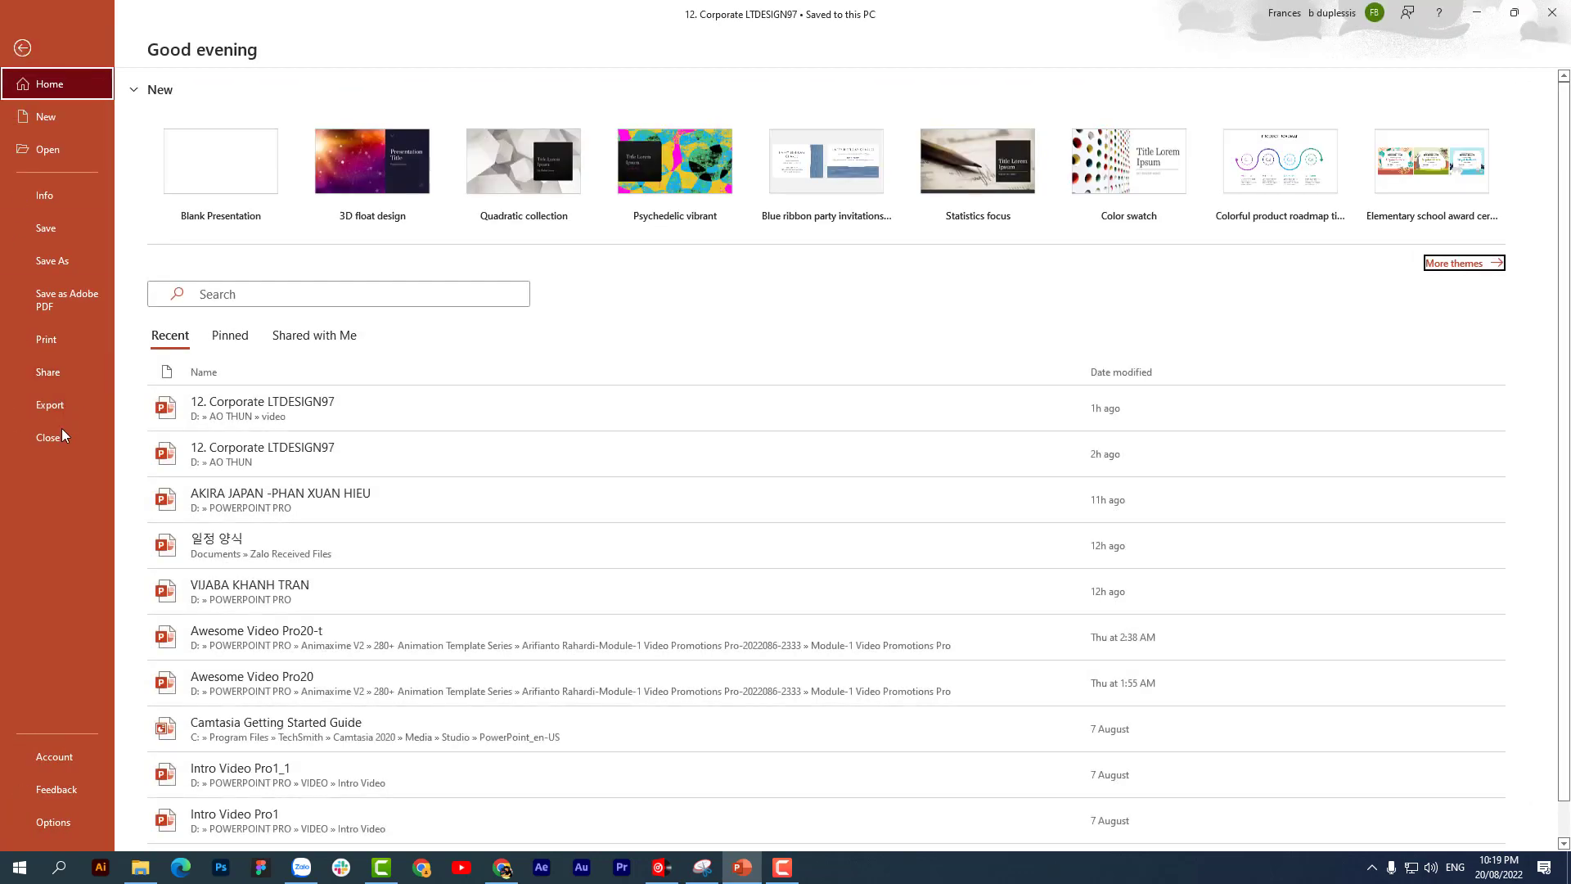
click(22, 47)
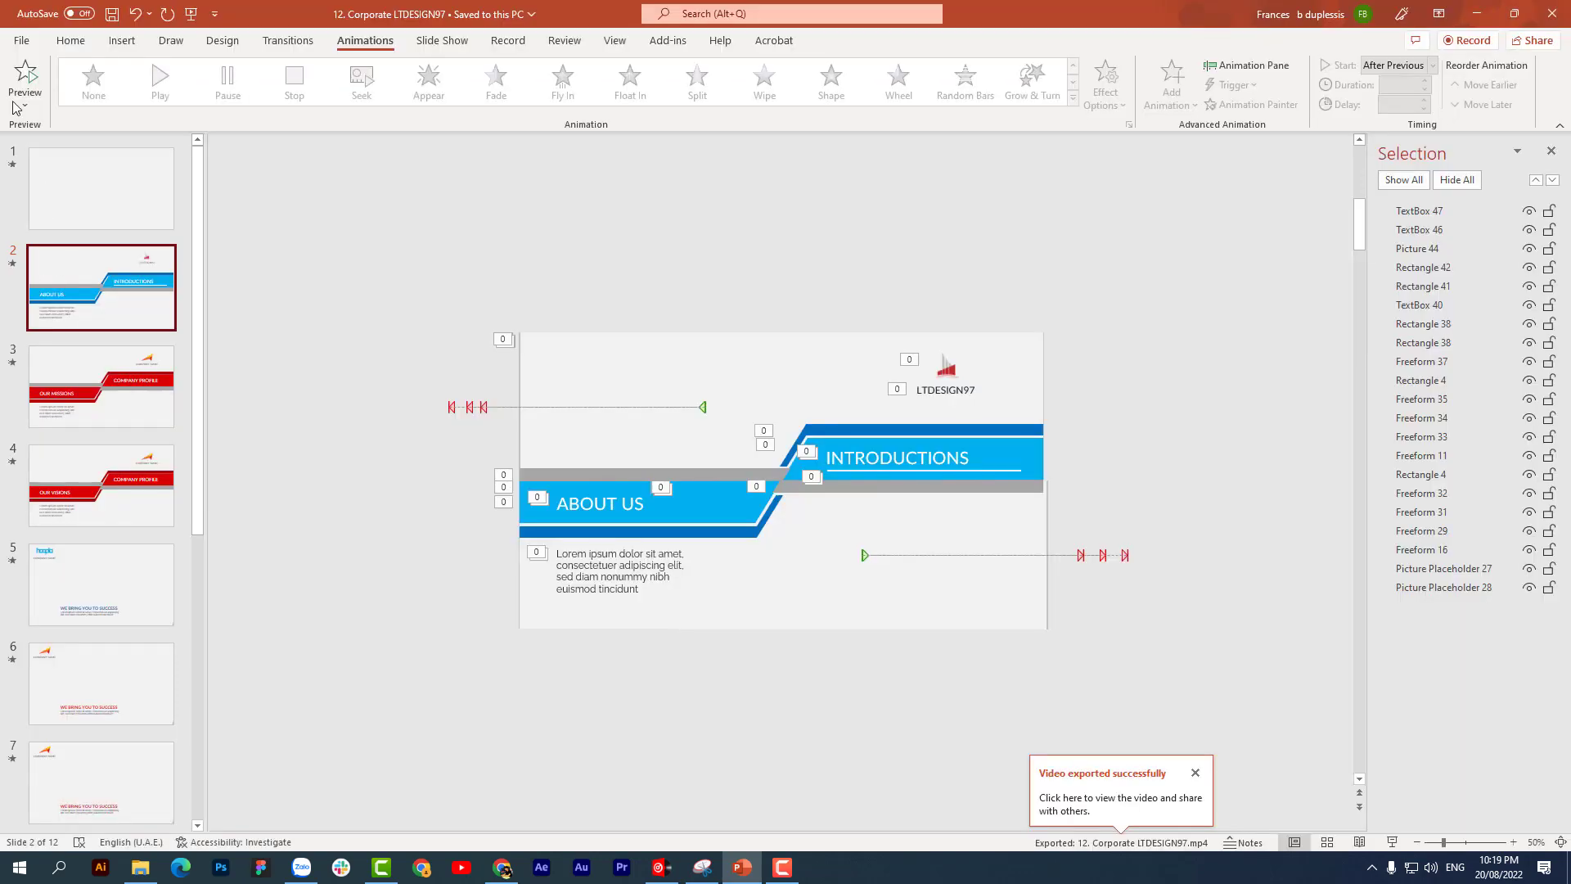
click(22, 40)
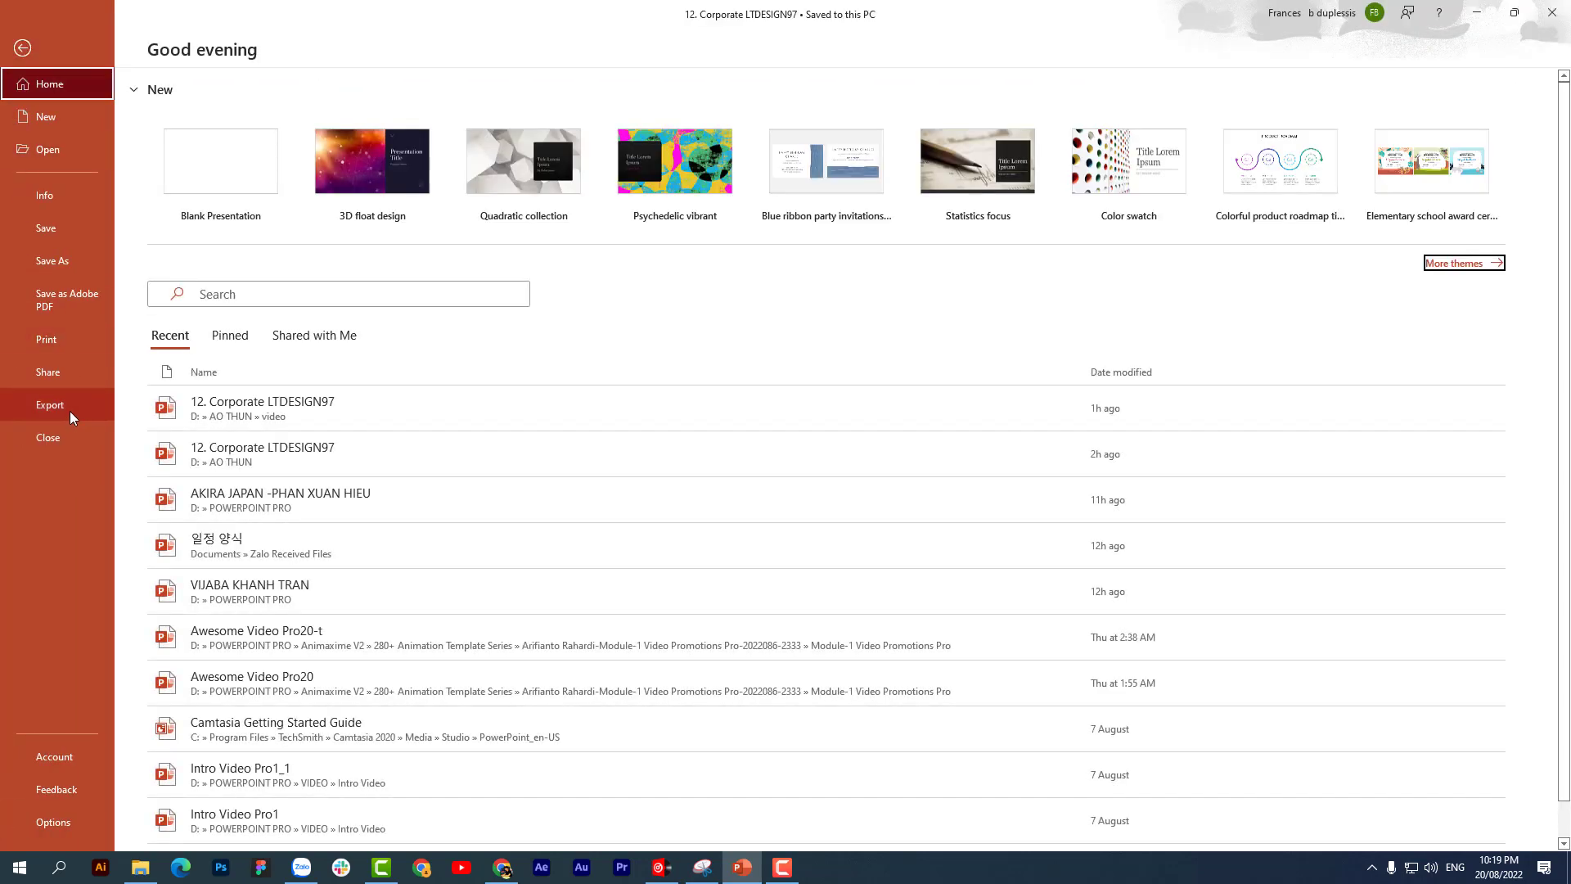
- Set Create a Video to Full HD (1080p) without recorded timings, then cancel the save dialog
click(70, 412)
click(277, 206)
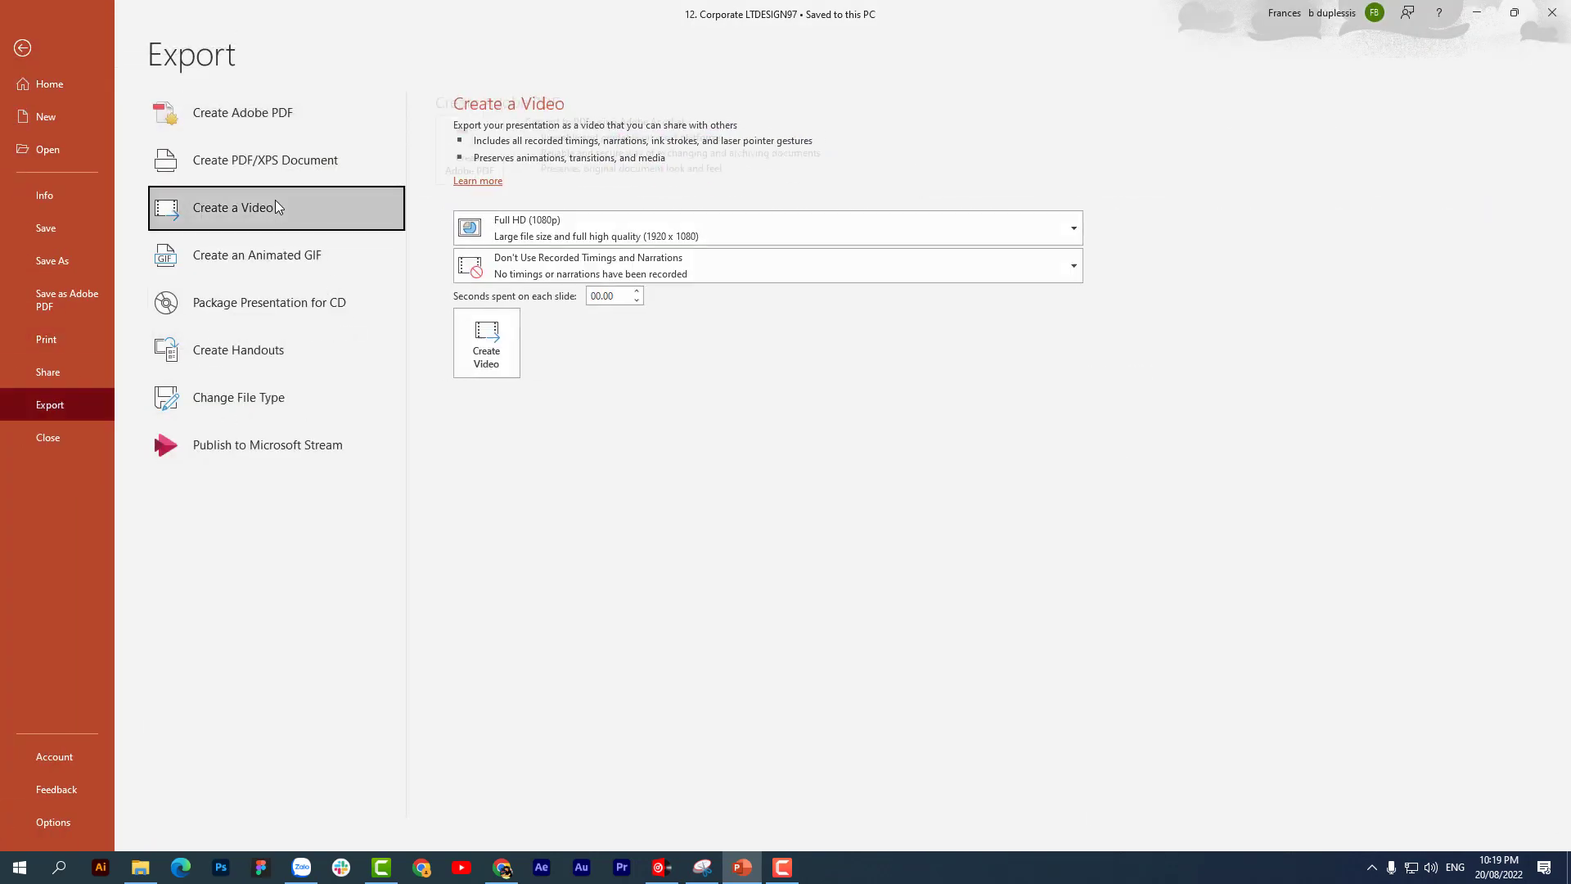
click(620, 301)
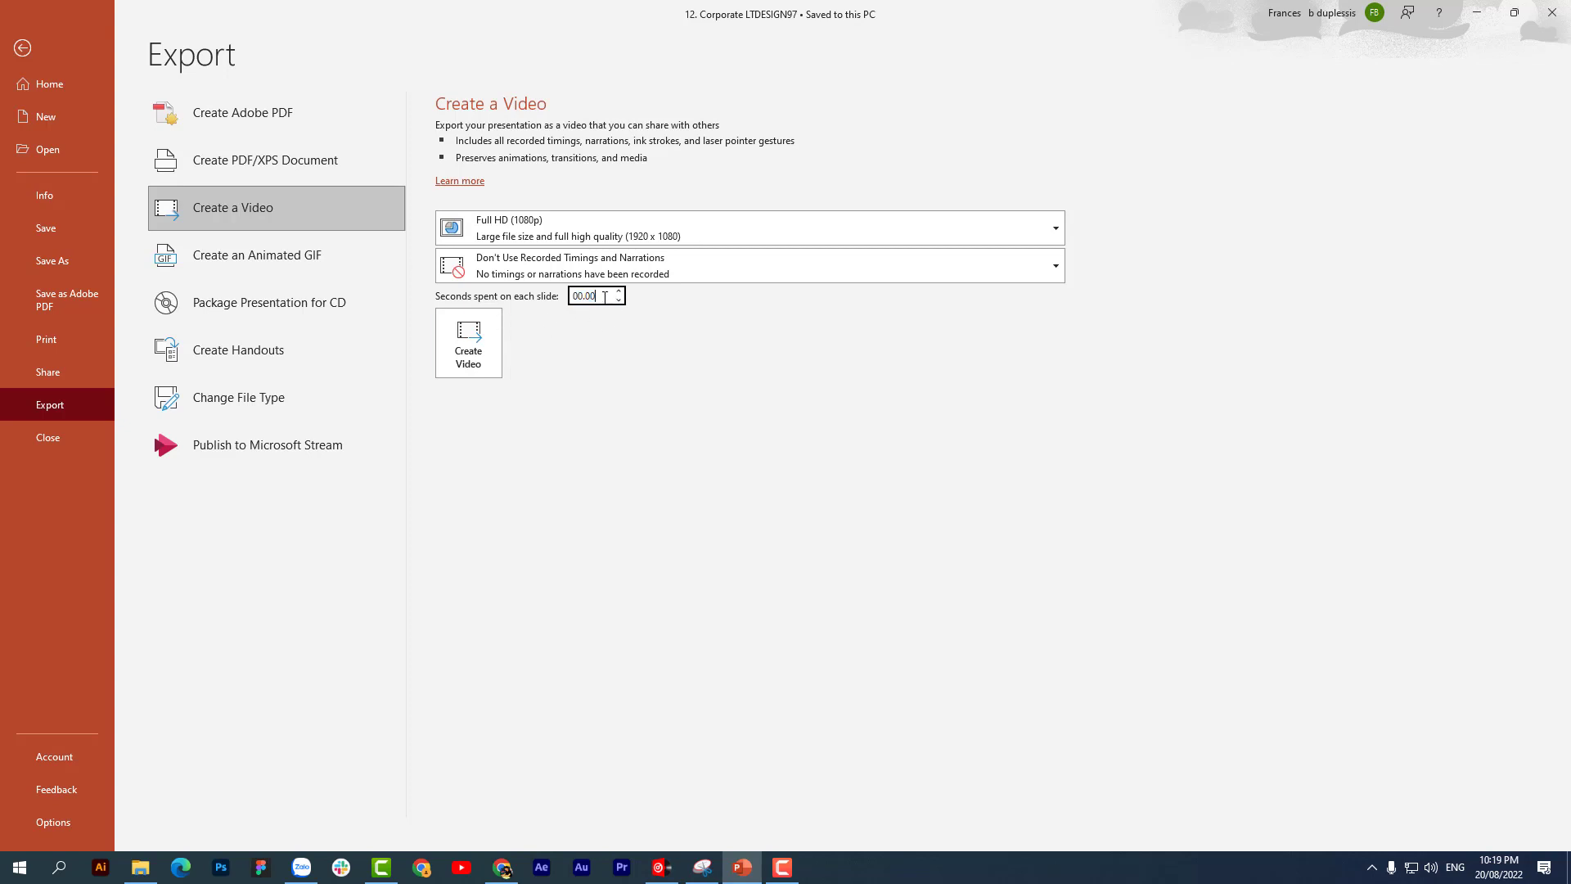
drag(606, 296, 561, 298)
click(544, 231)
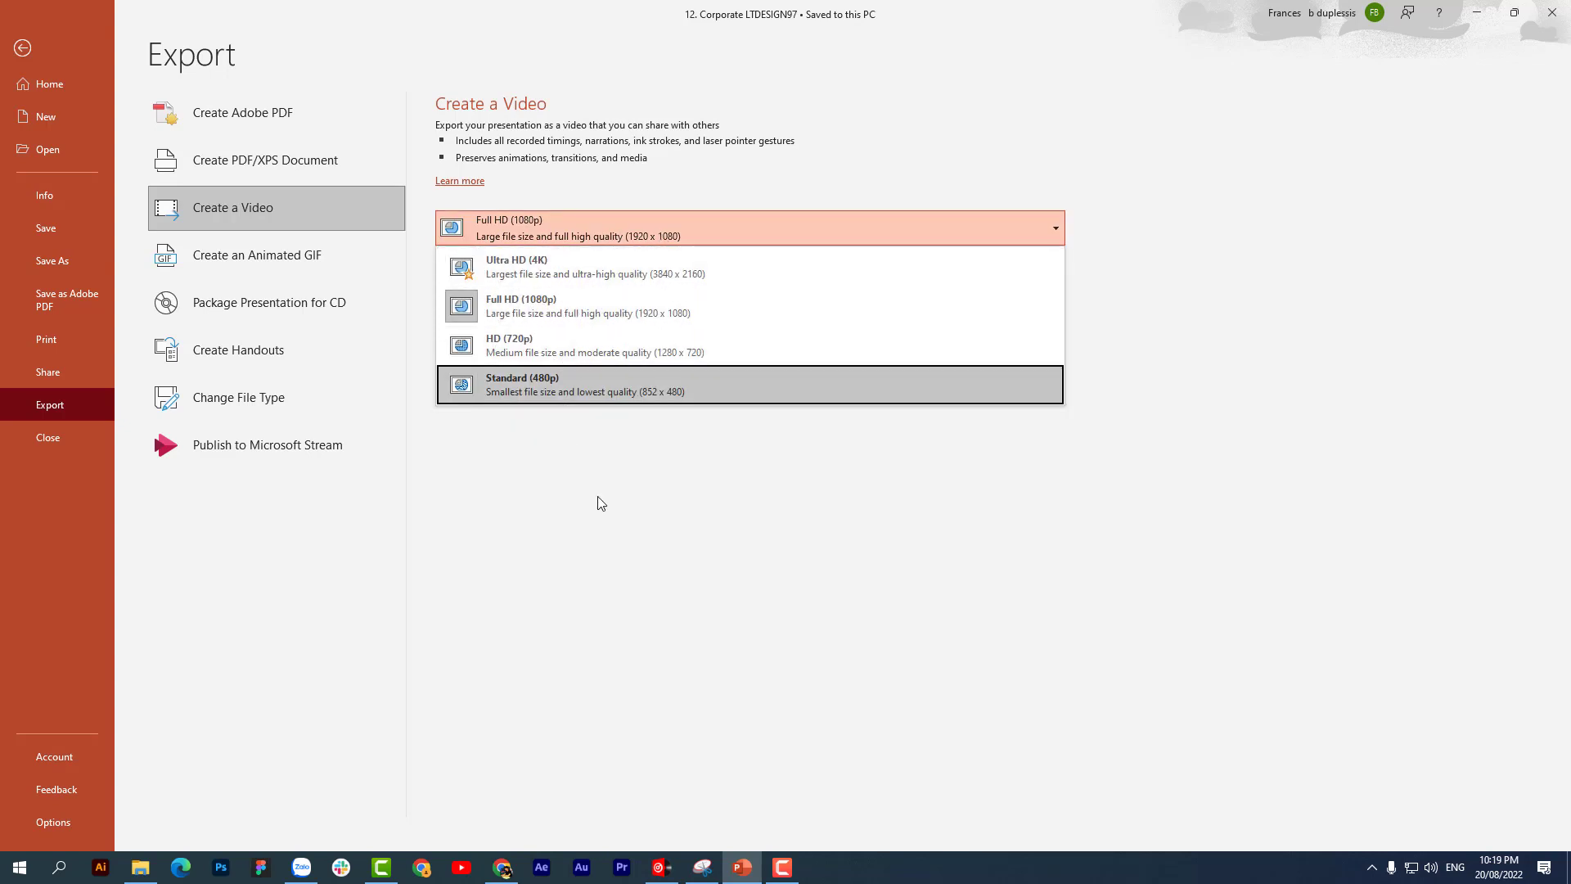
click(585, 320)
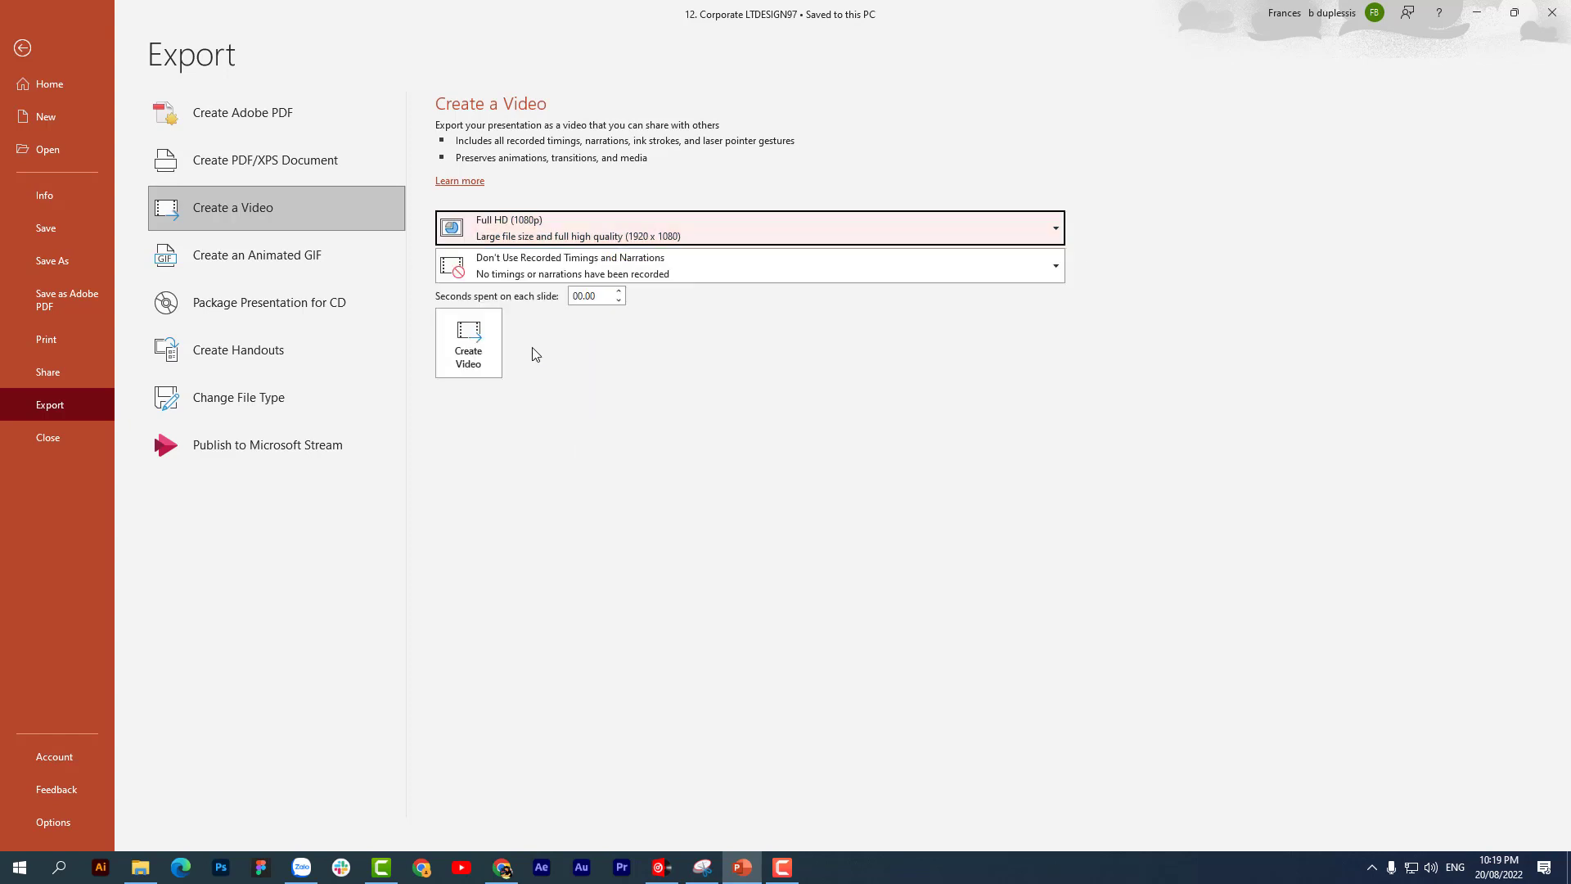
click(612, 275)
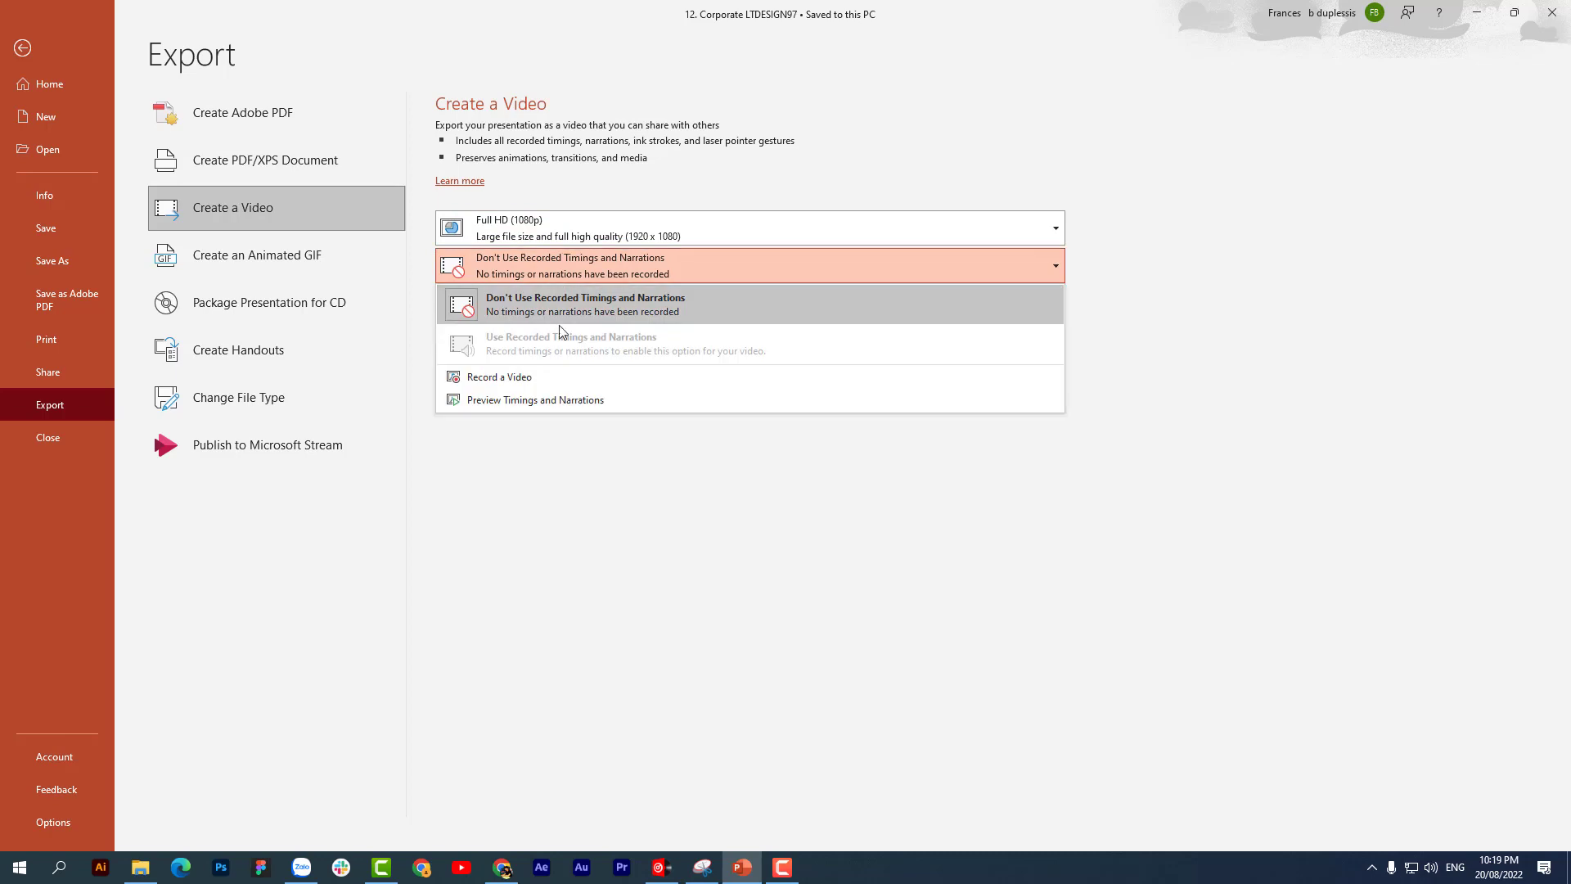
click(555, 435)
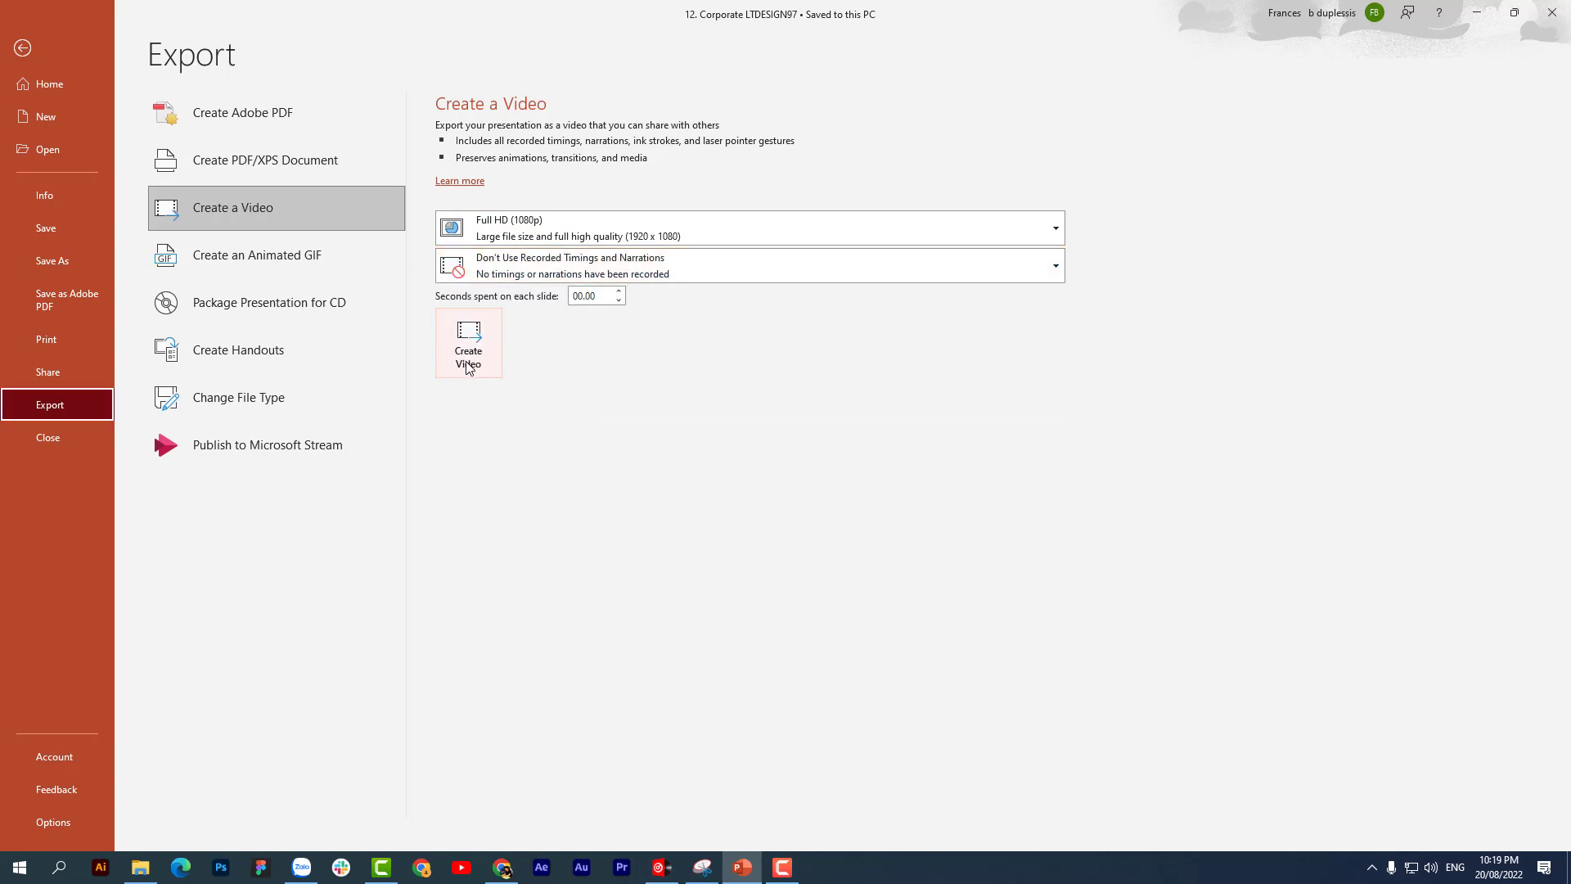
click(468, 344)
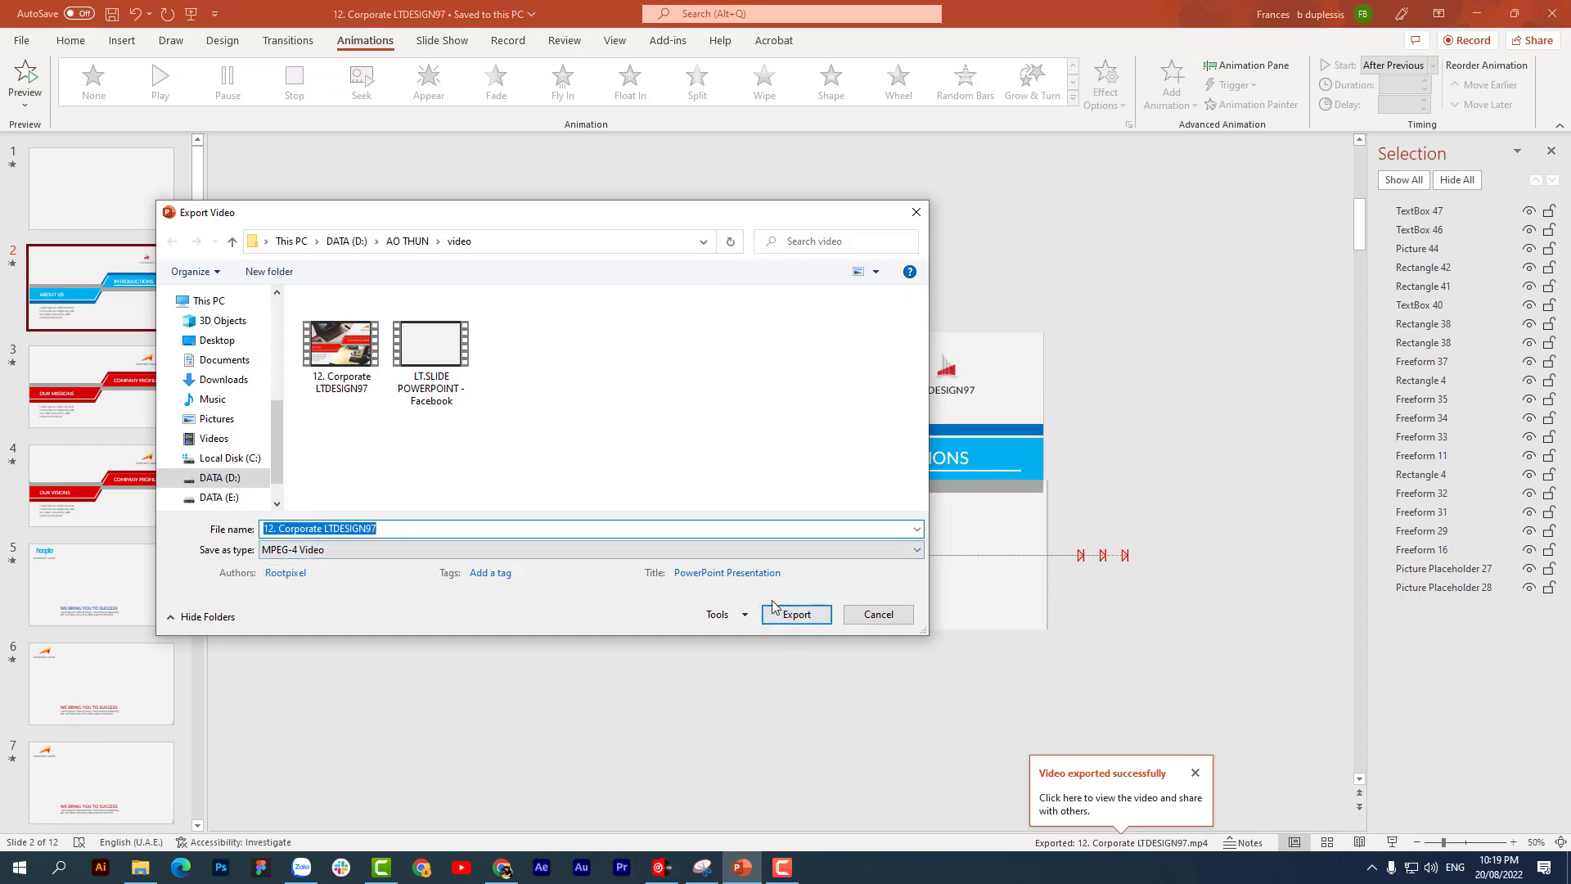
click(811, 610)
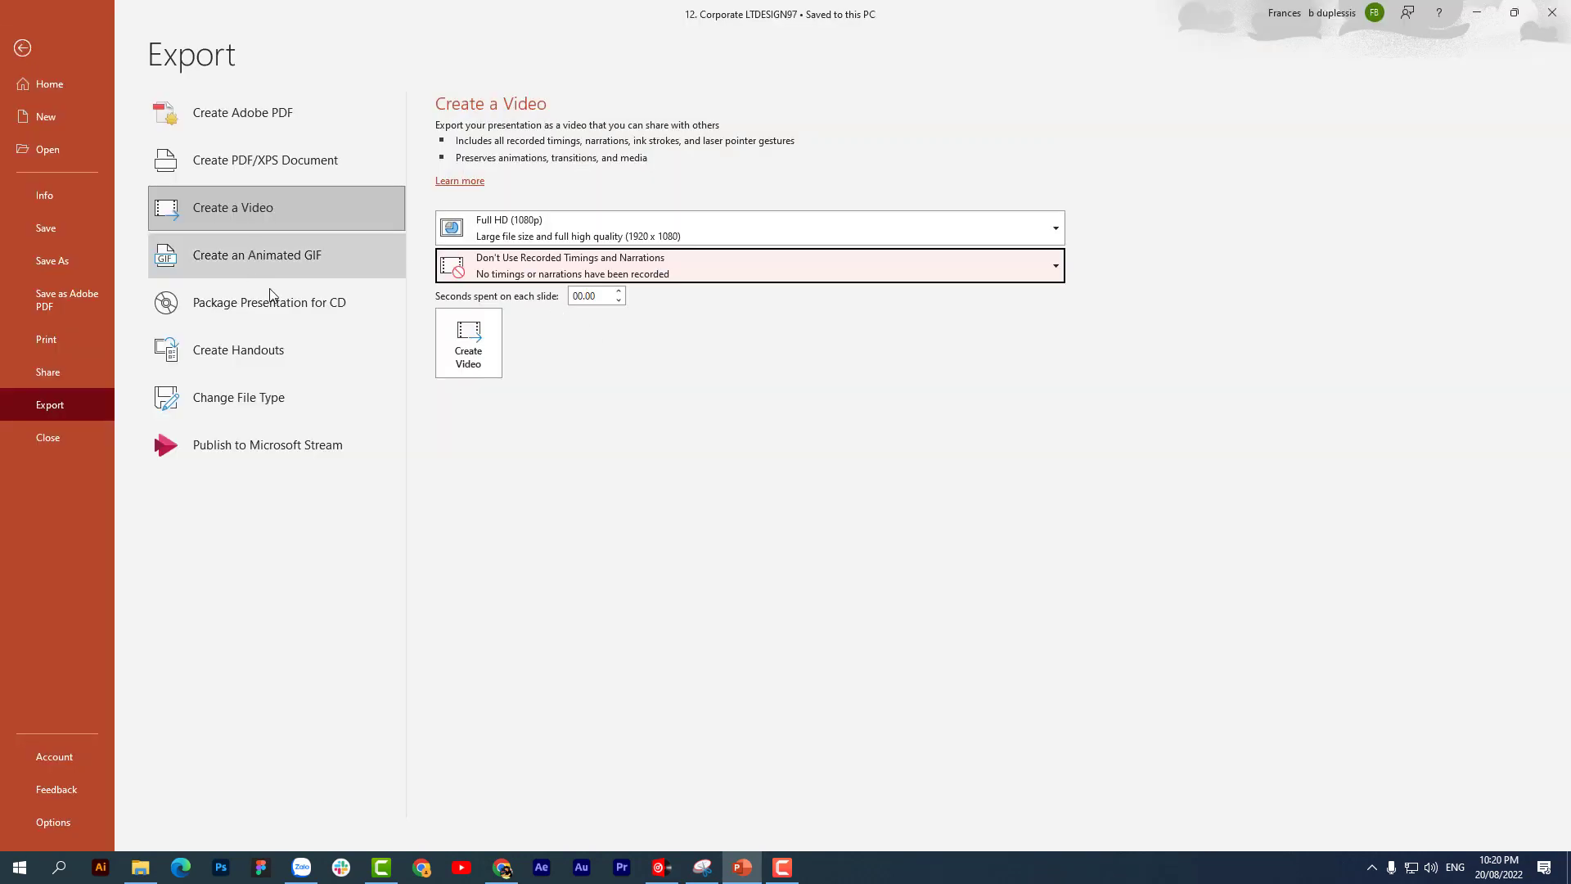
- Export the video under the name '12. Corporate LTDESIGN97 v2'
click(475, 360)
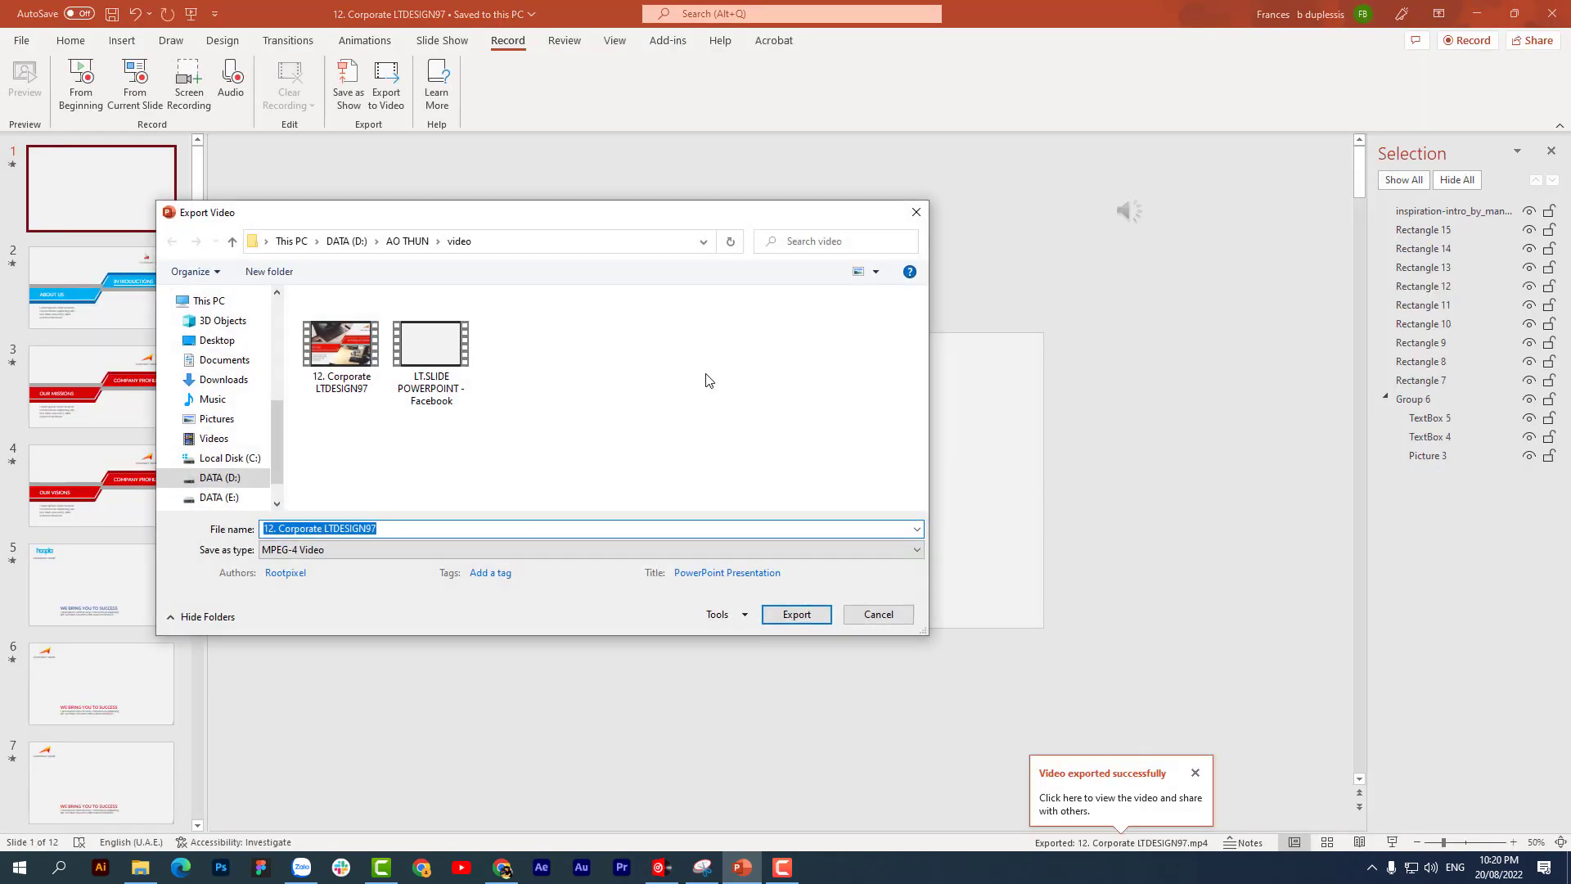
click(395, 532)
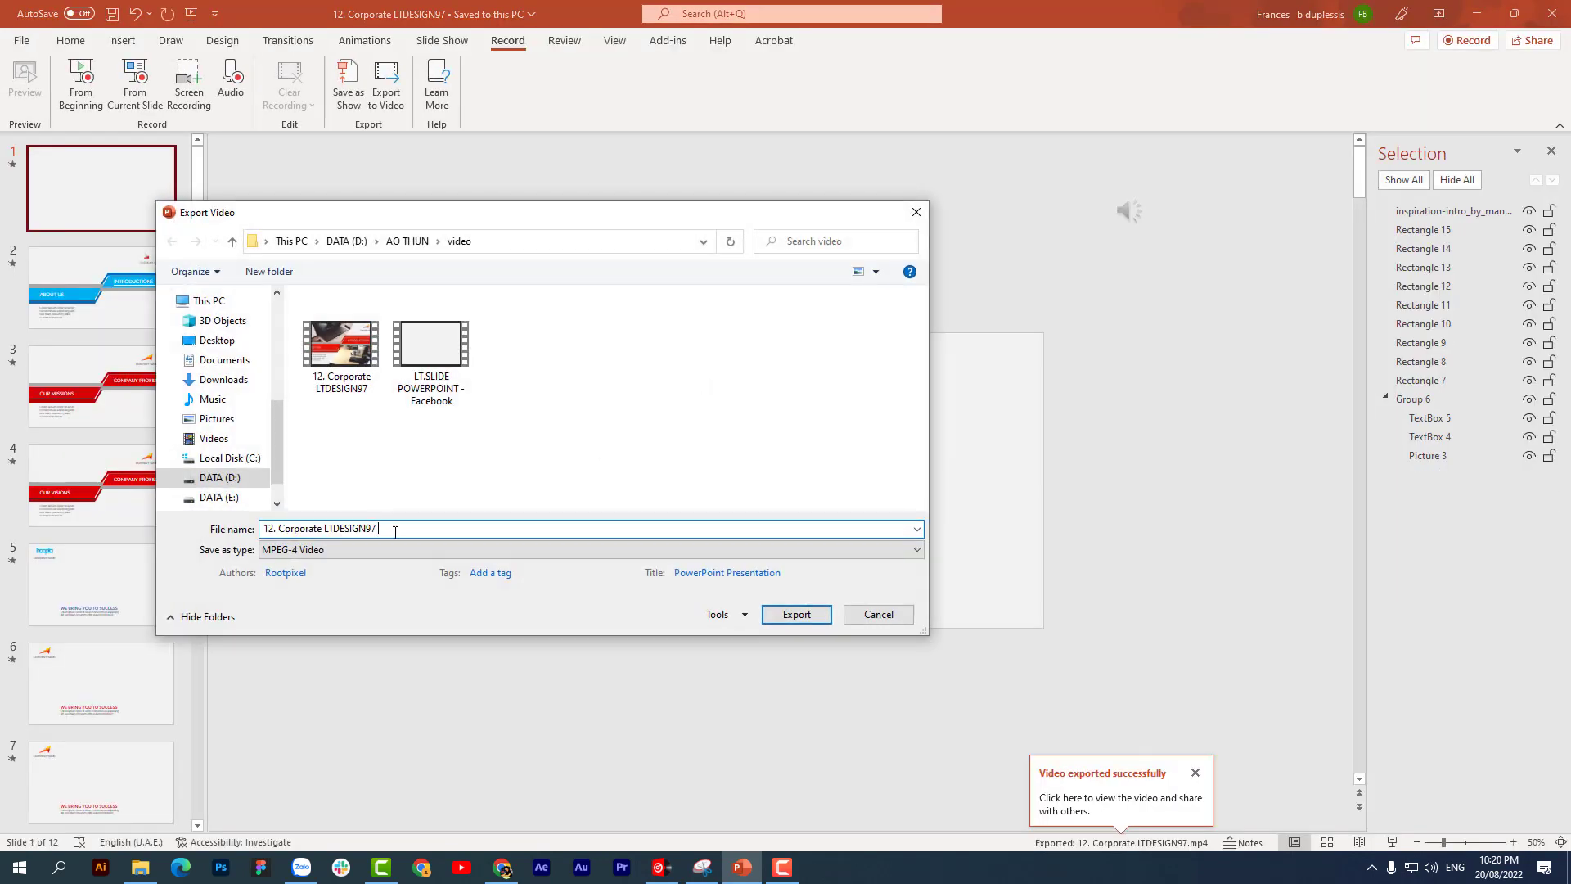
text(v2)
key(Return)
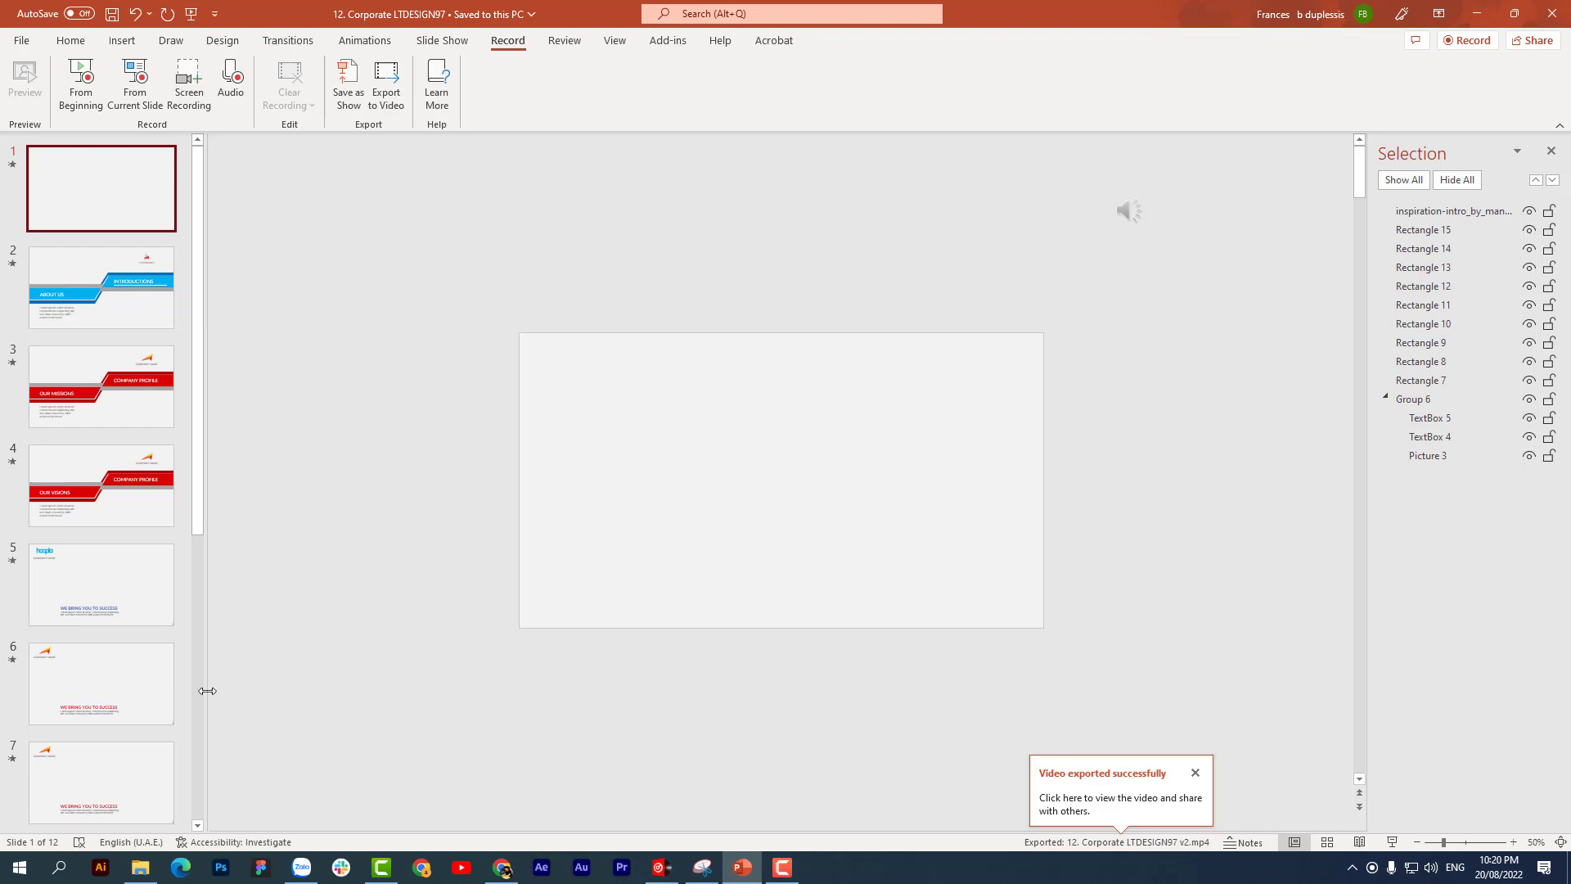
- Play the '12. Corporate LTDESIGN97 v2' video from the video folder
click(143, 873)
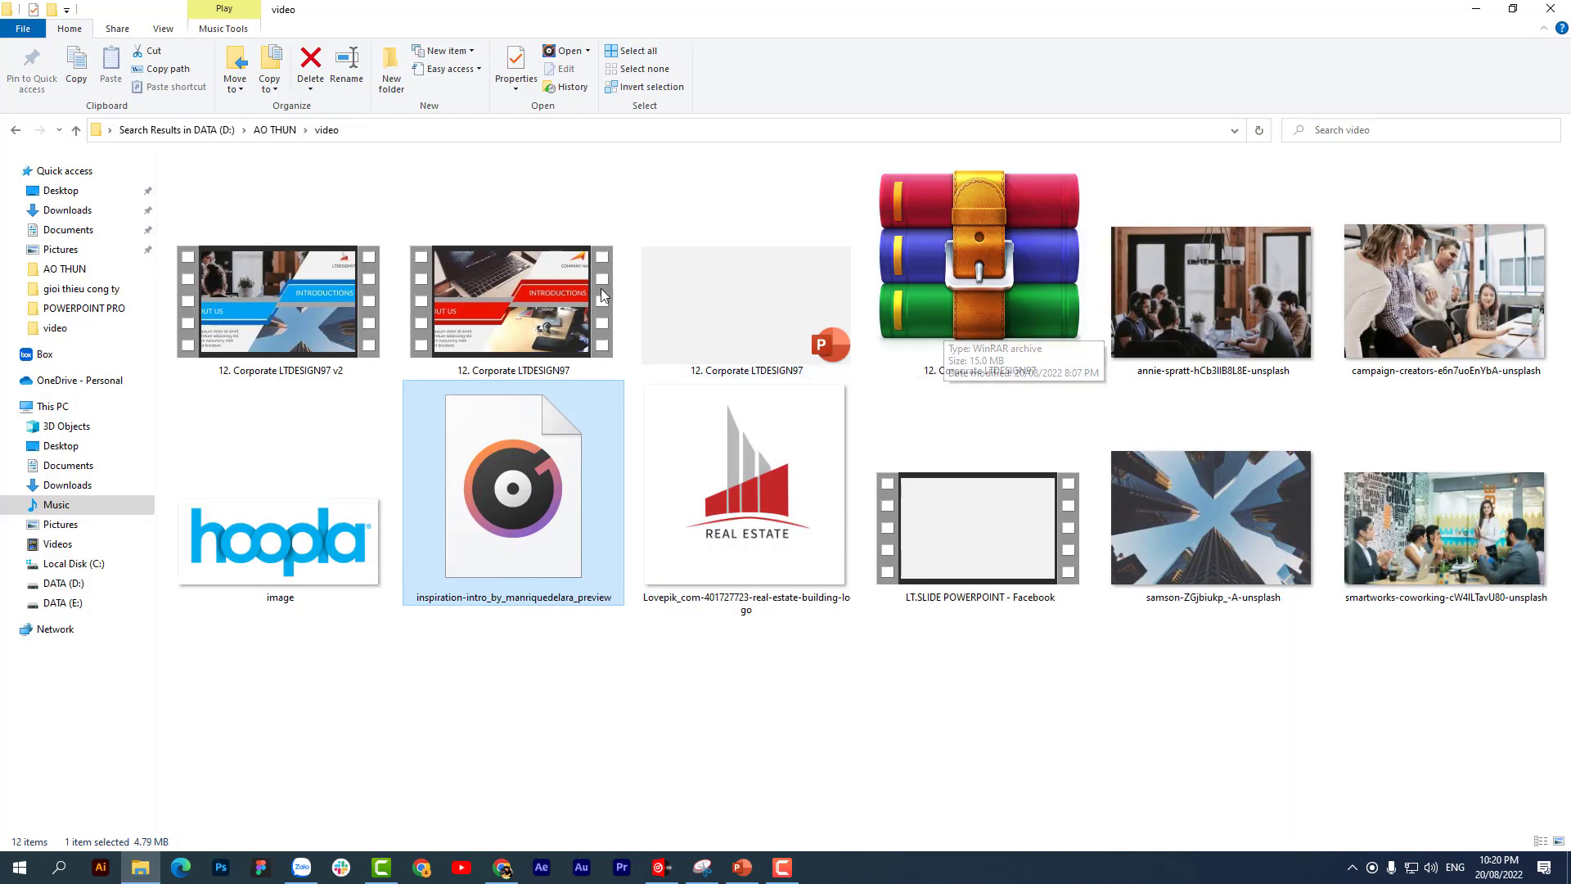
click(330, 301)
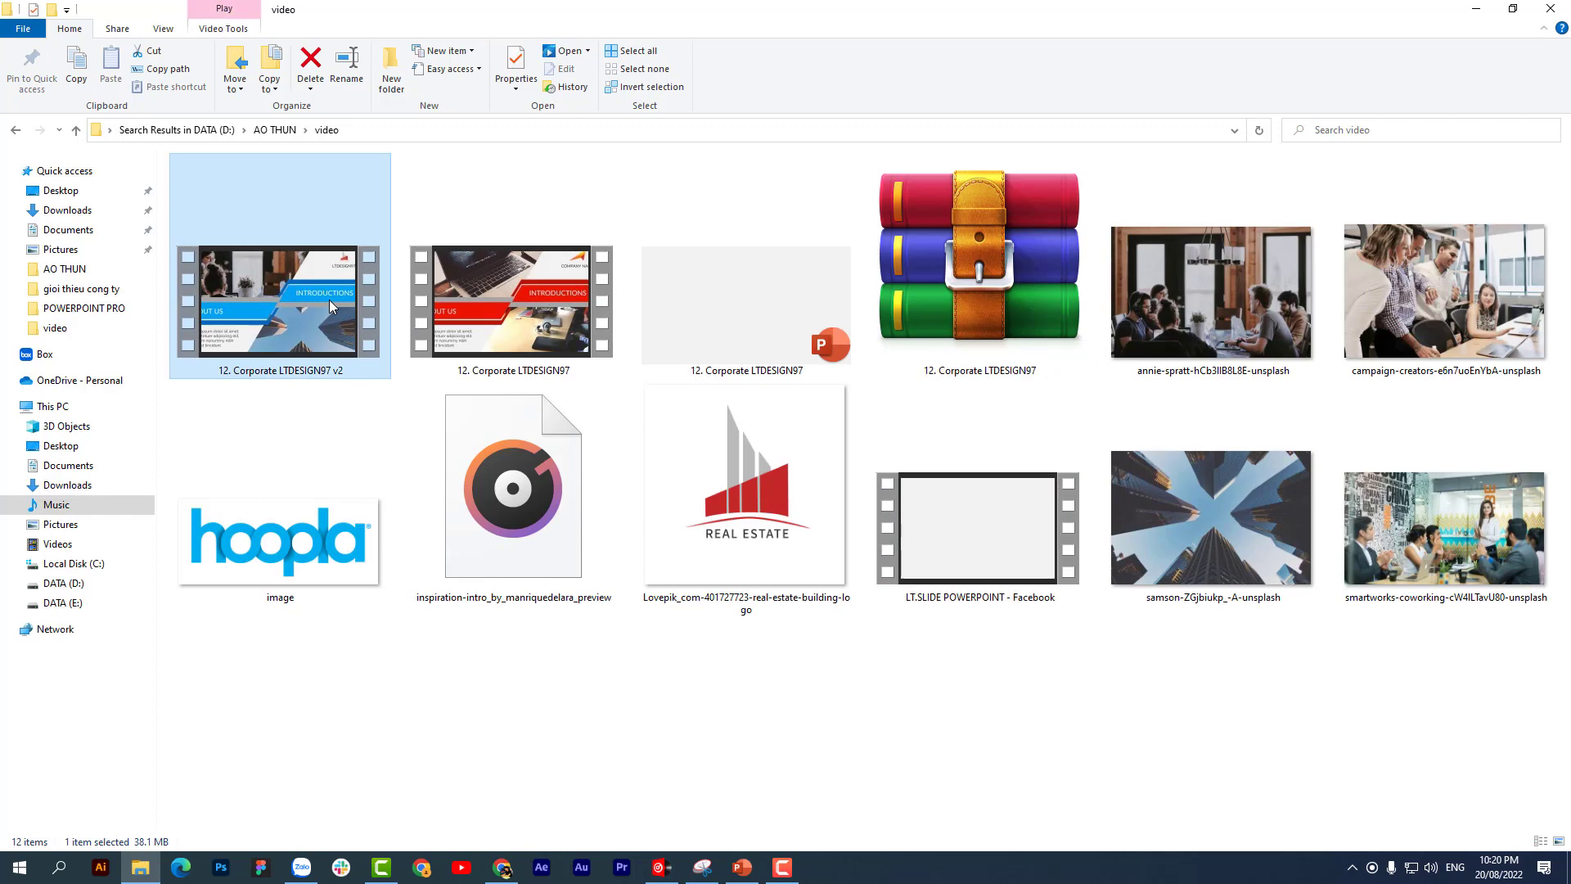
double_click(329, 302)
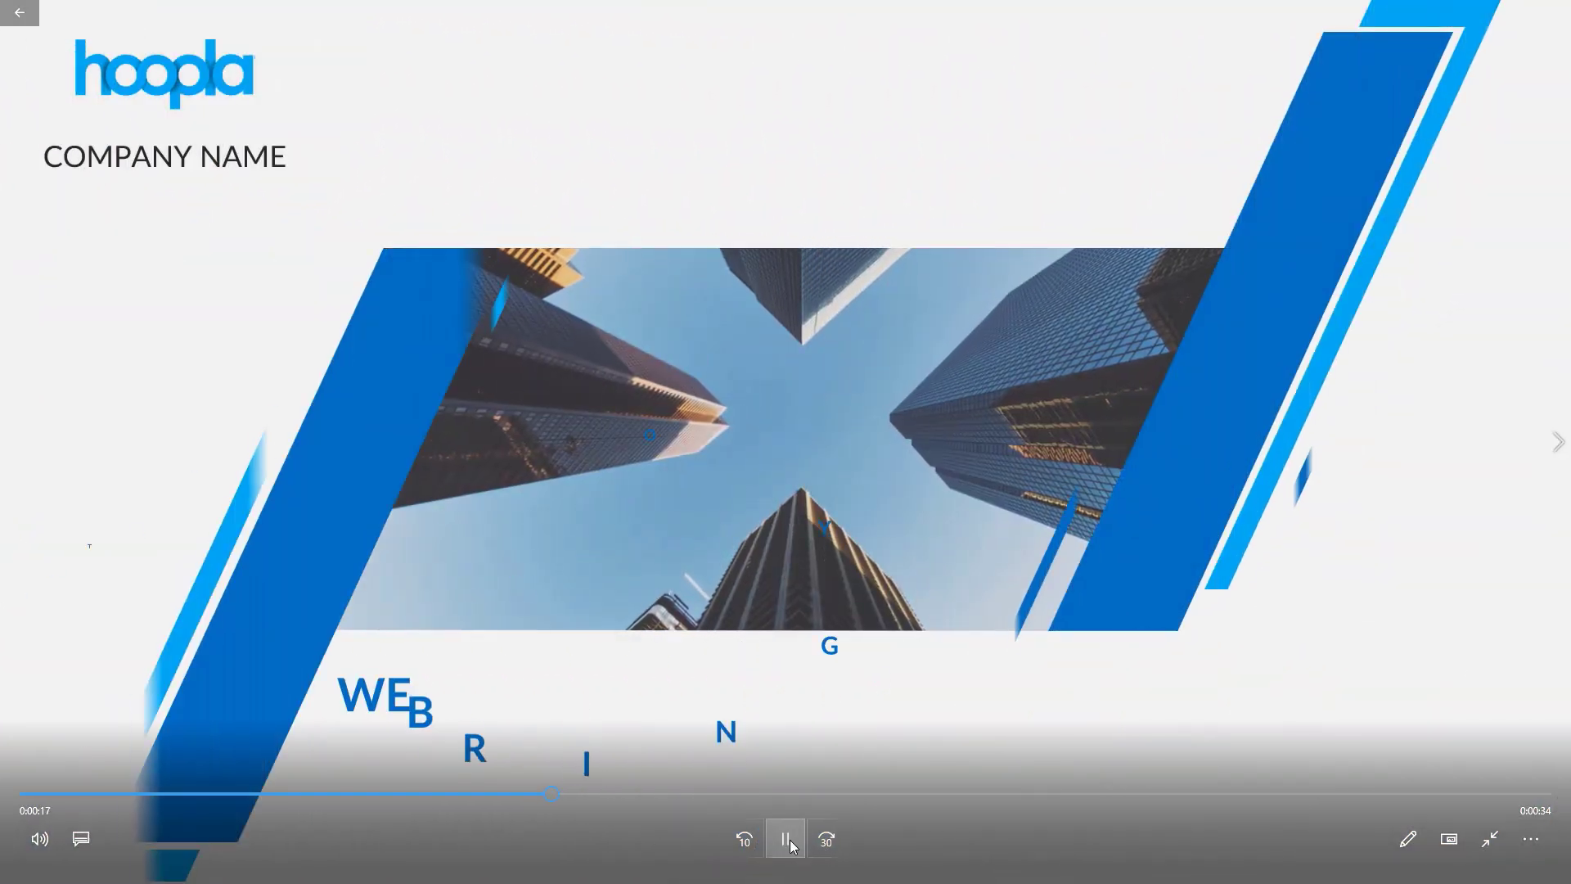
- Pause, resume and rewind the v2 video playback, then close Movies & TV
click(785, 839)
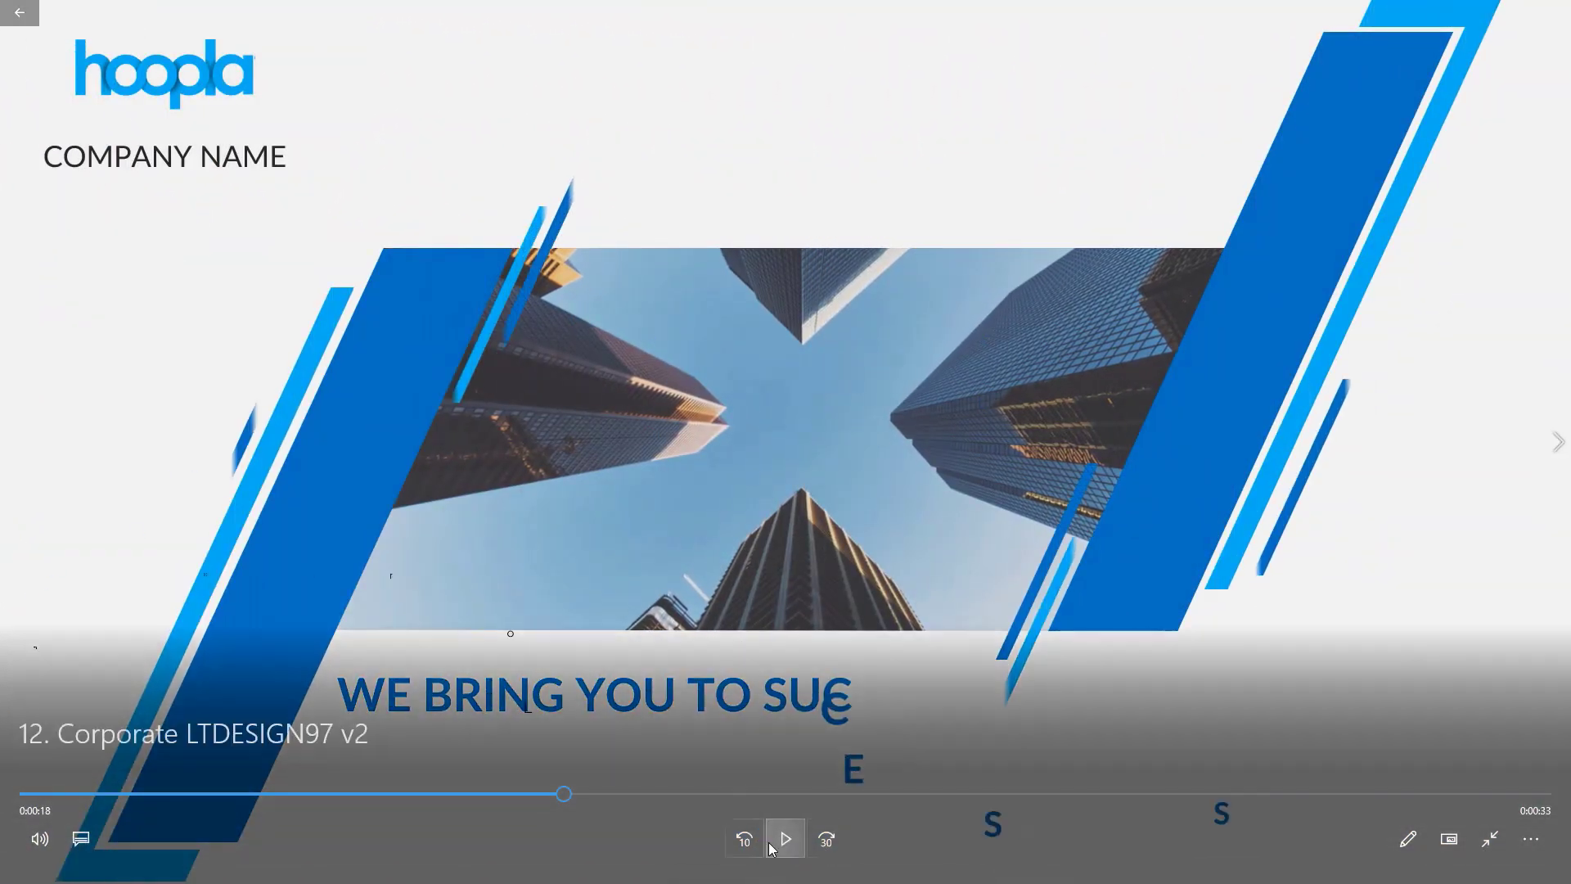
click(1491, 839)
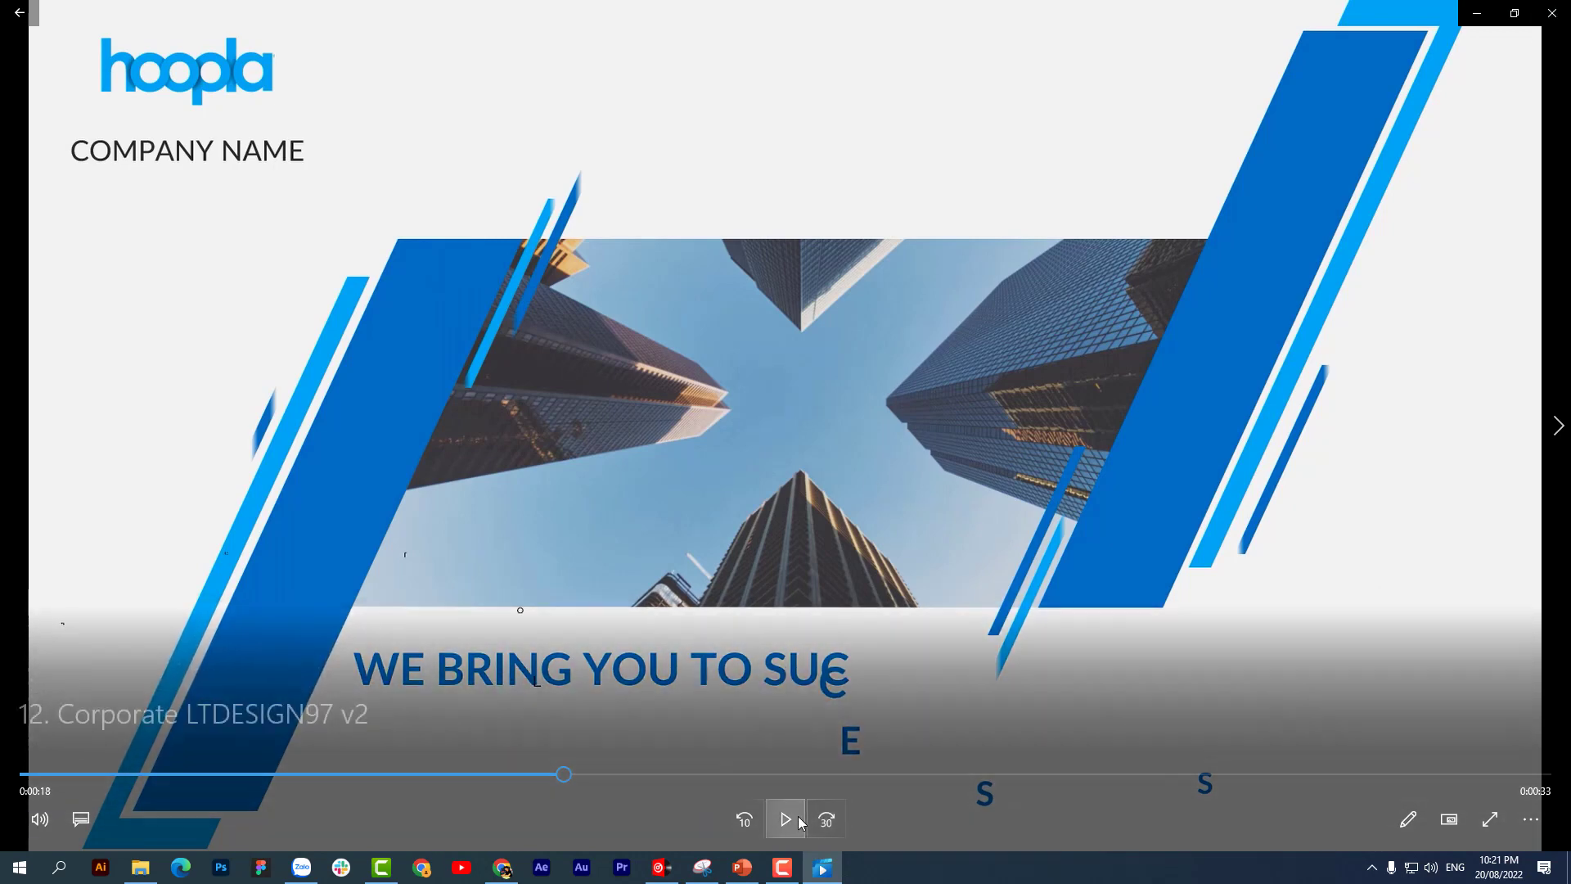
click(792, 819)
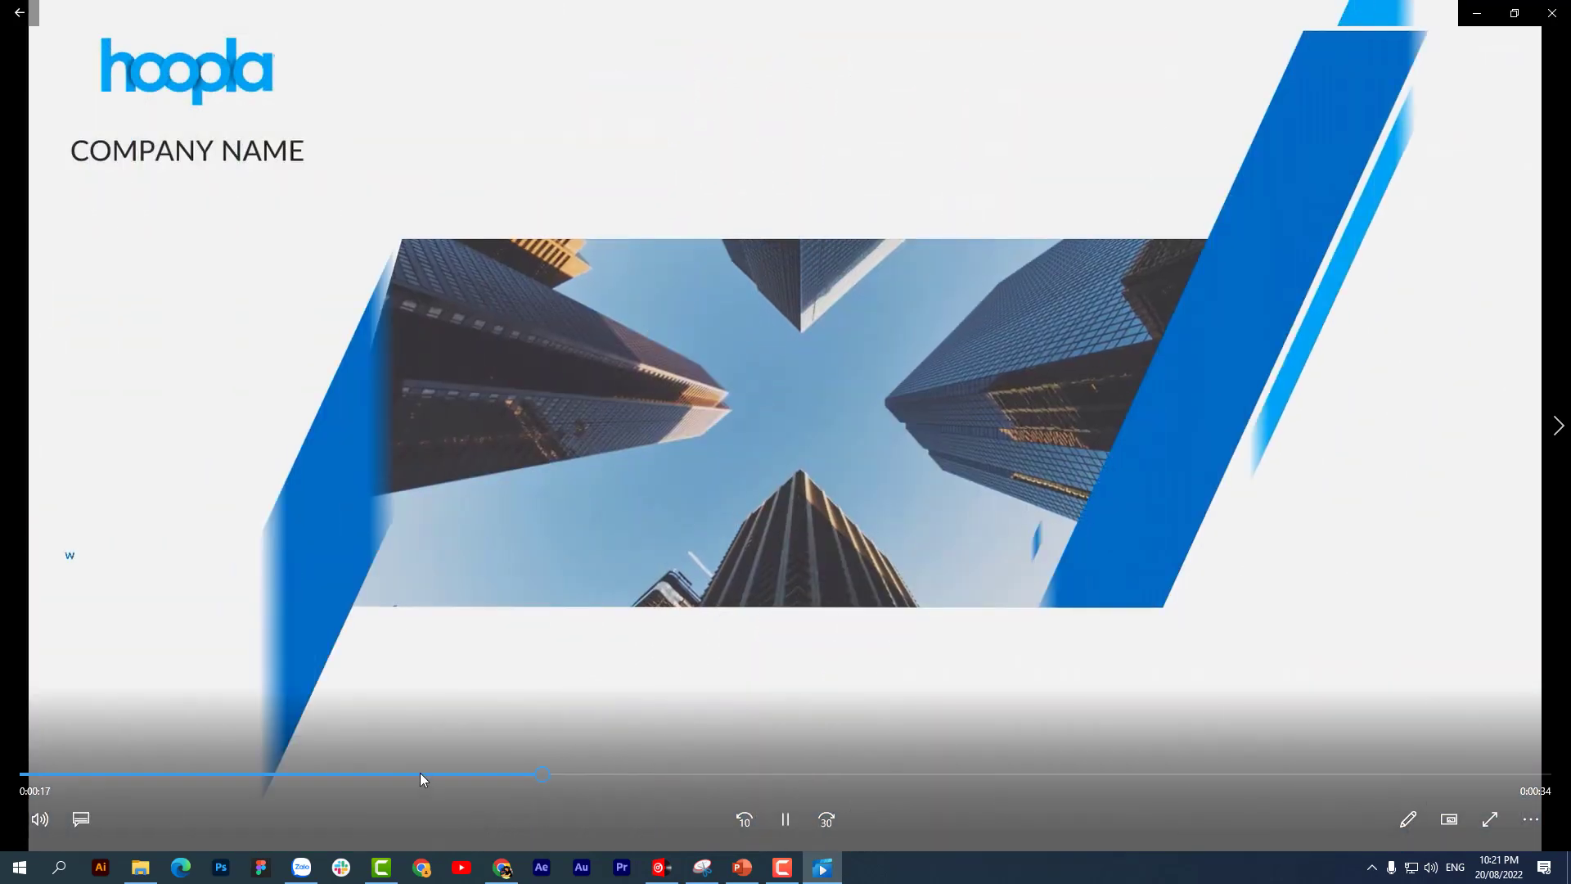
click(407, 774)
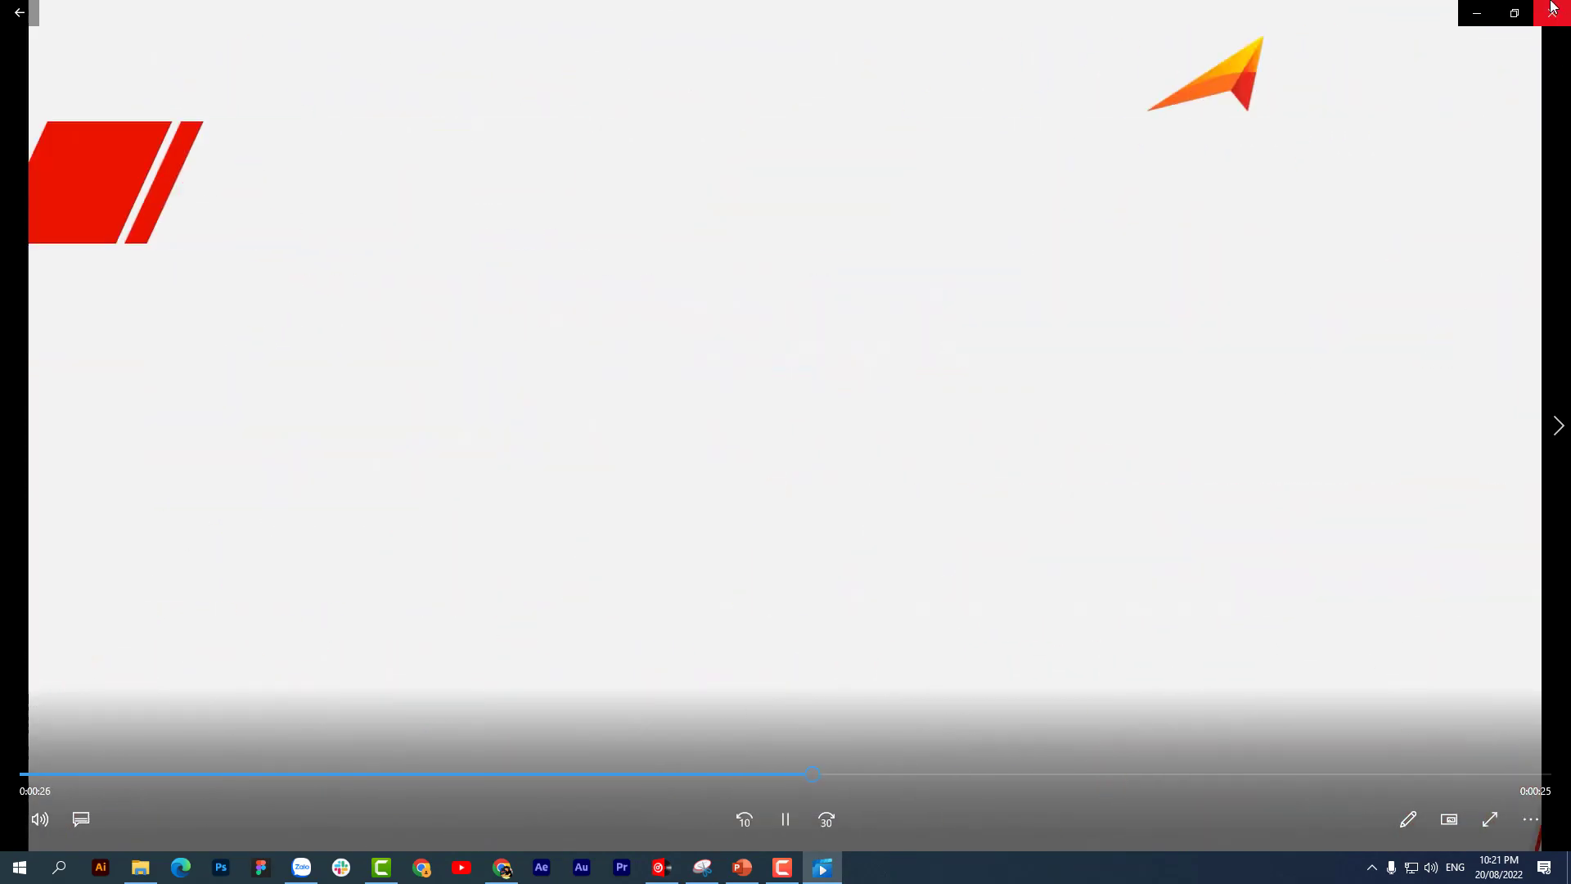
click(1551, 12)
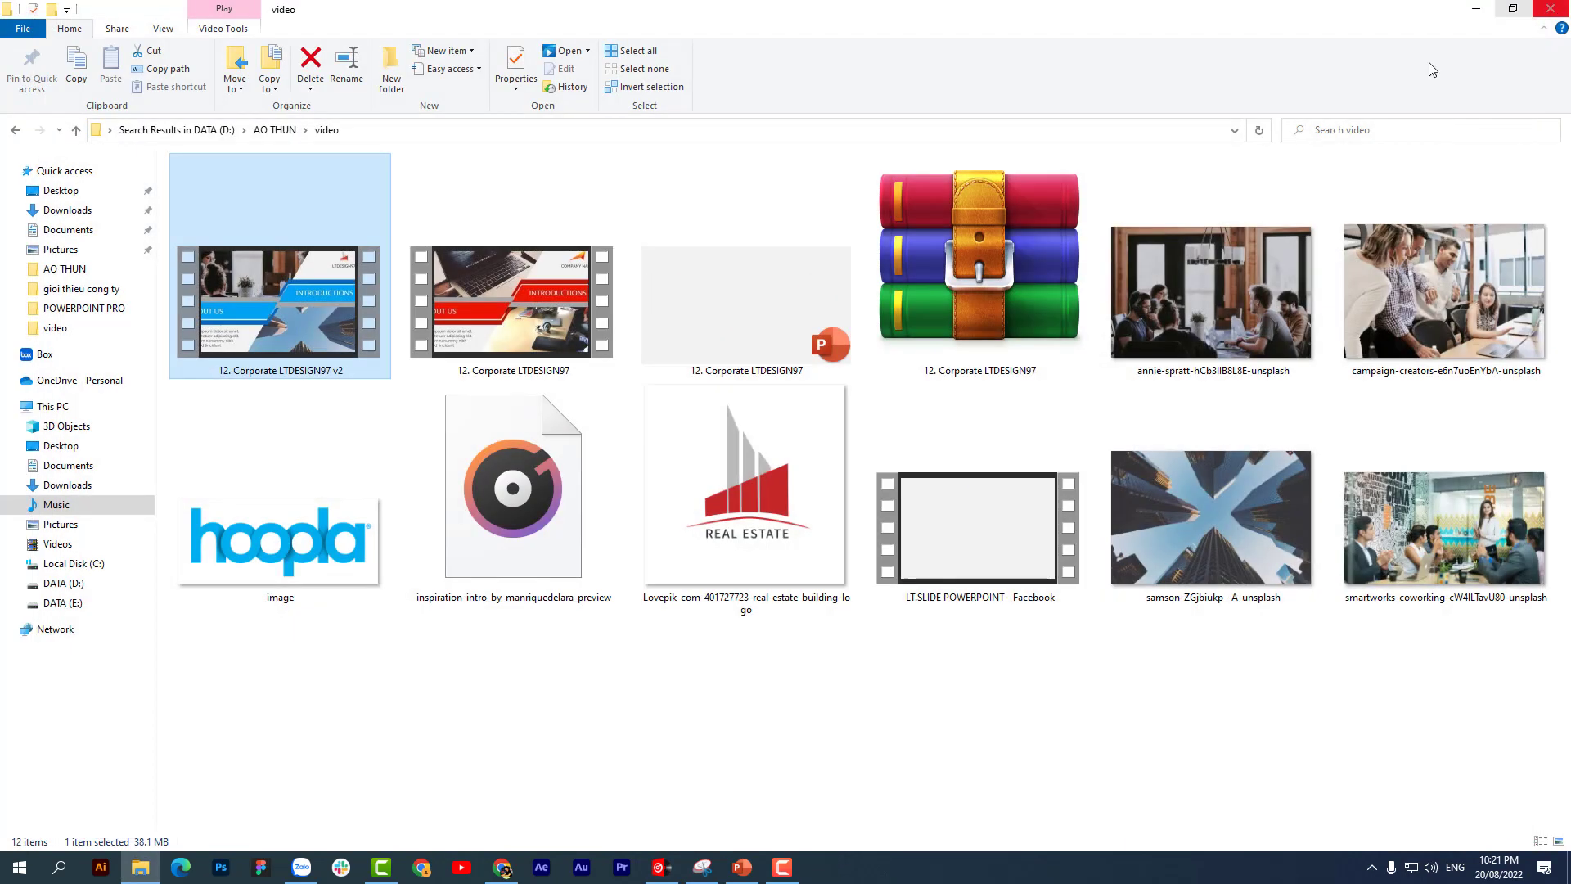
- Leave File Explorer via PowerPoint and bring up Chrome showing the blue hoopla logo image
click(742, 867)
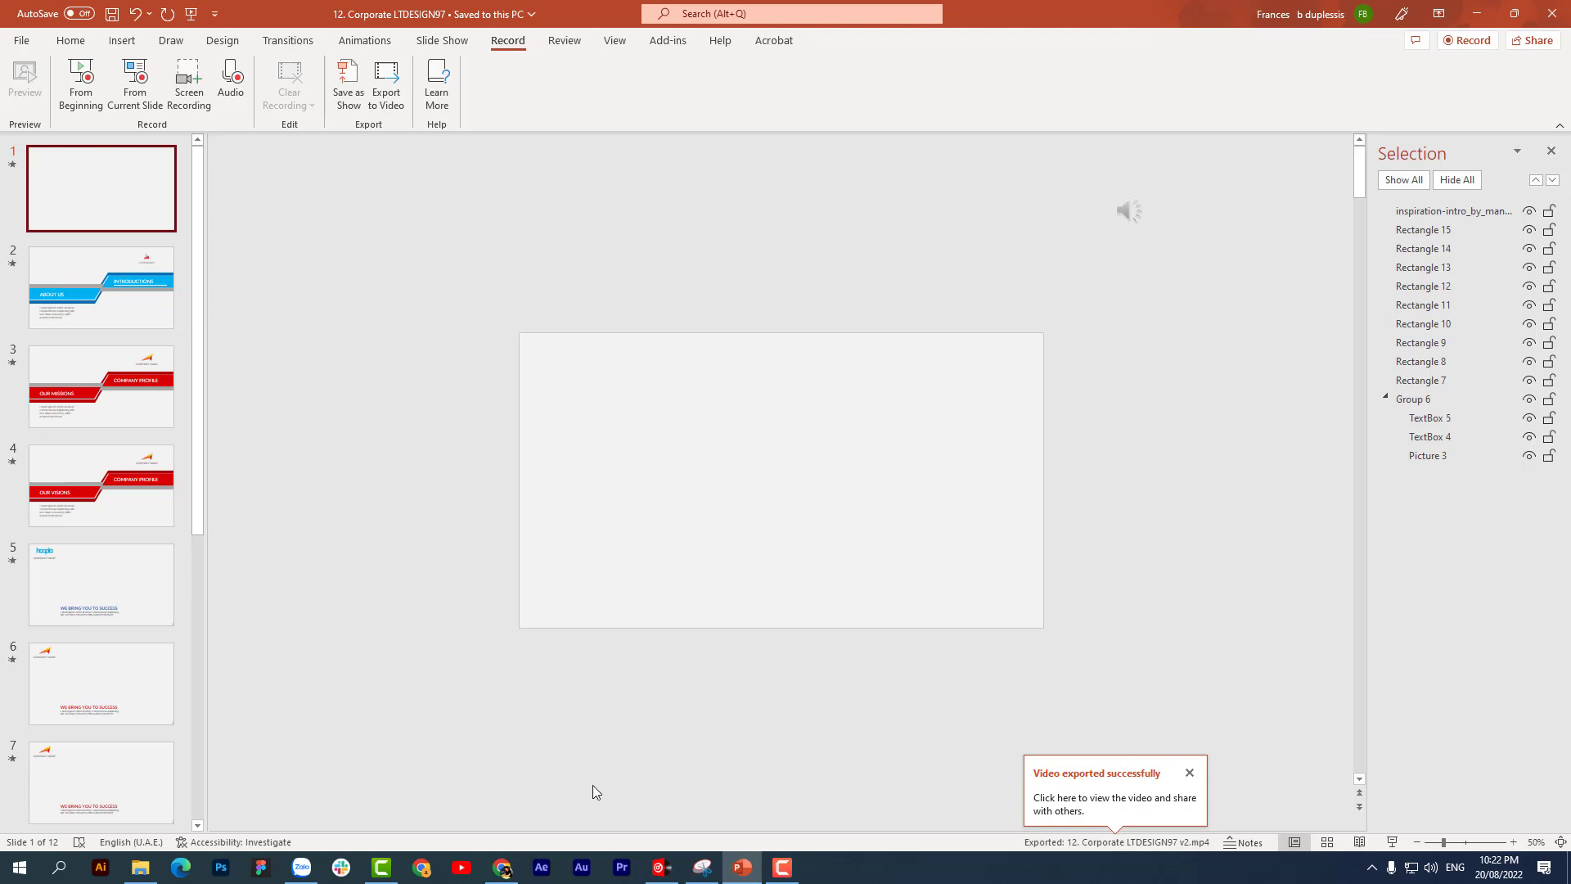
click(502, 869)
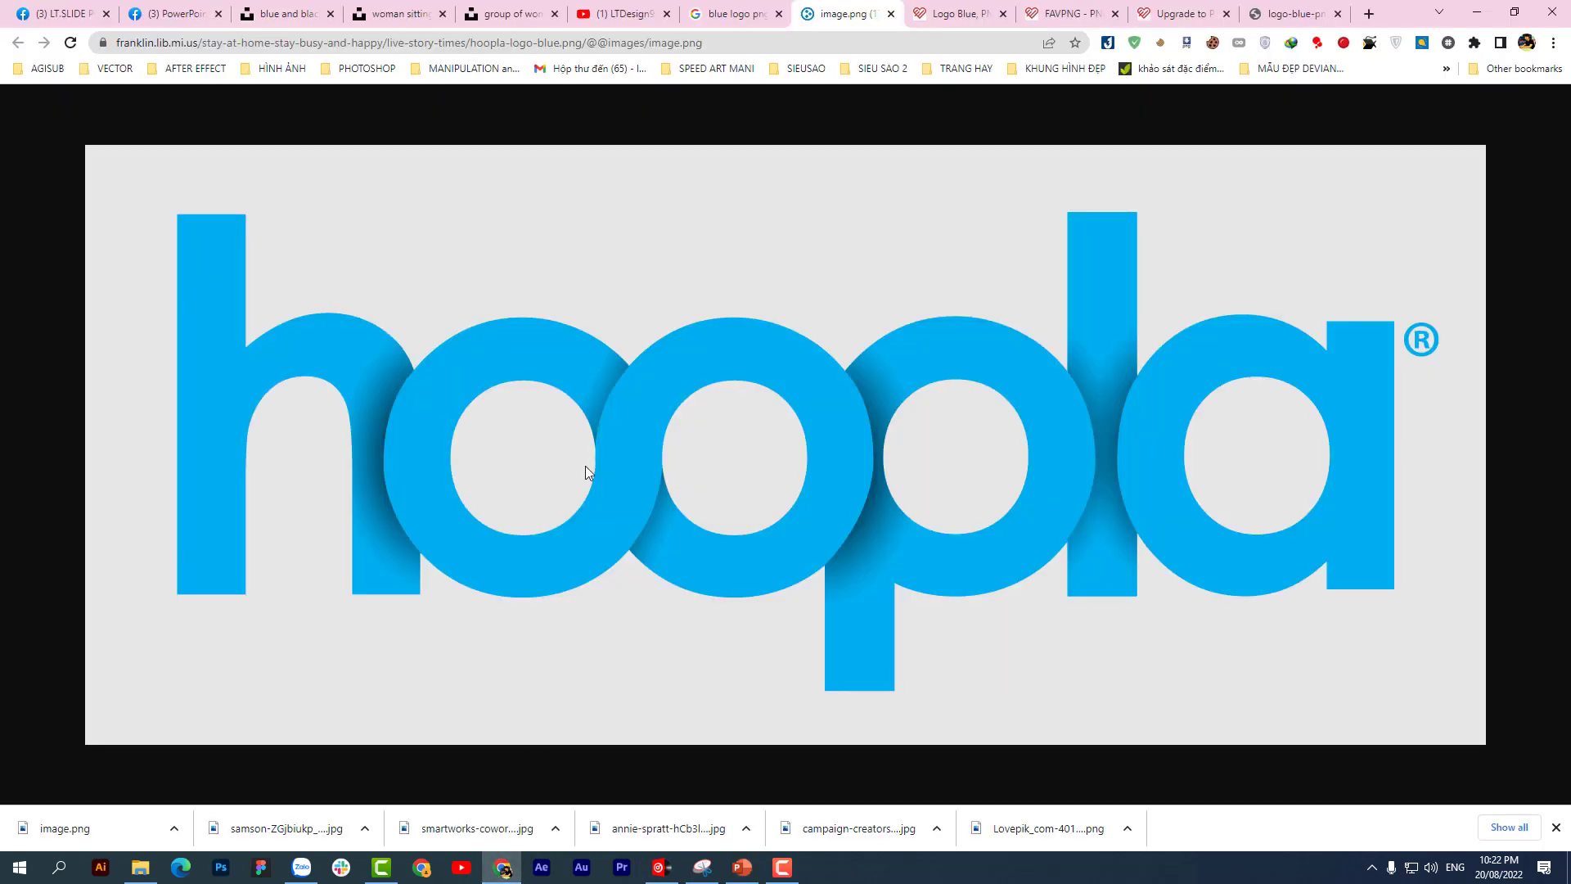
- Look over the PowerPoint Template Animation page, then return to the LT.SLIDE POWERPOINT group's Corporate POWERPOINT video post
click(76, 8)
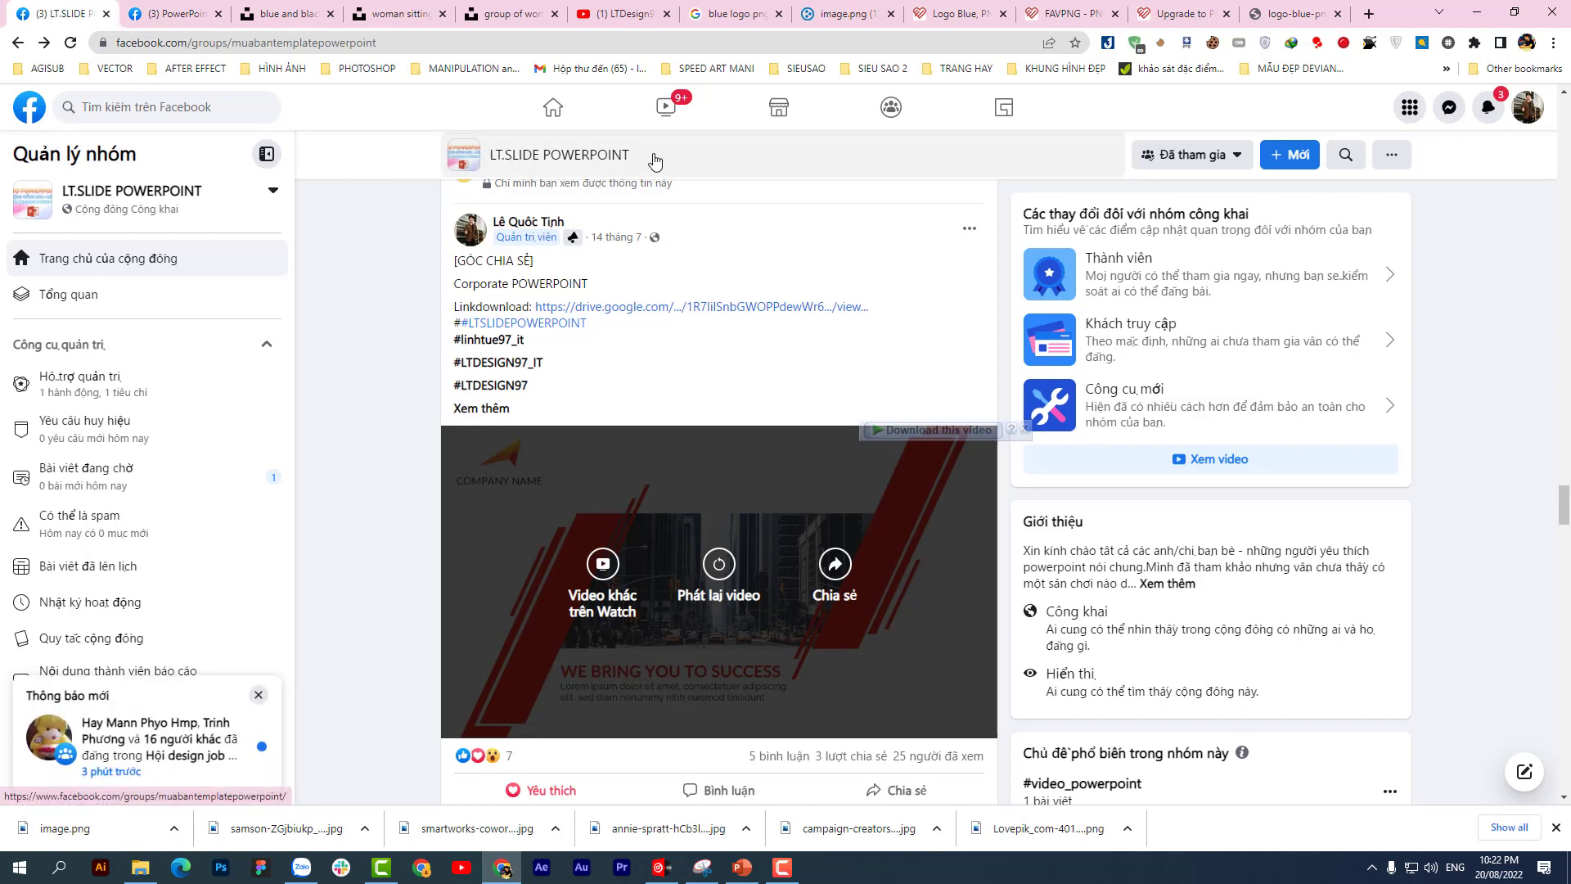
click(172, 14)
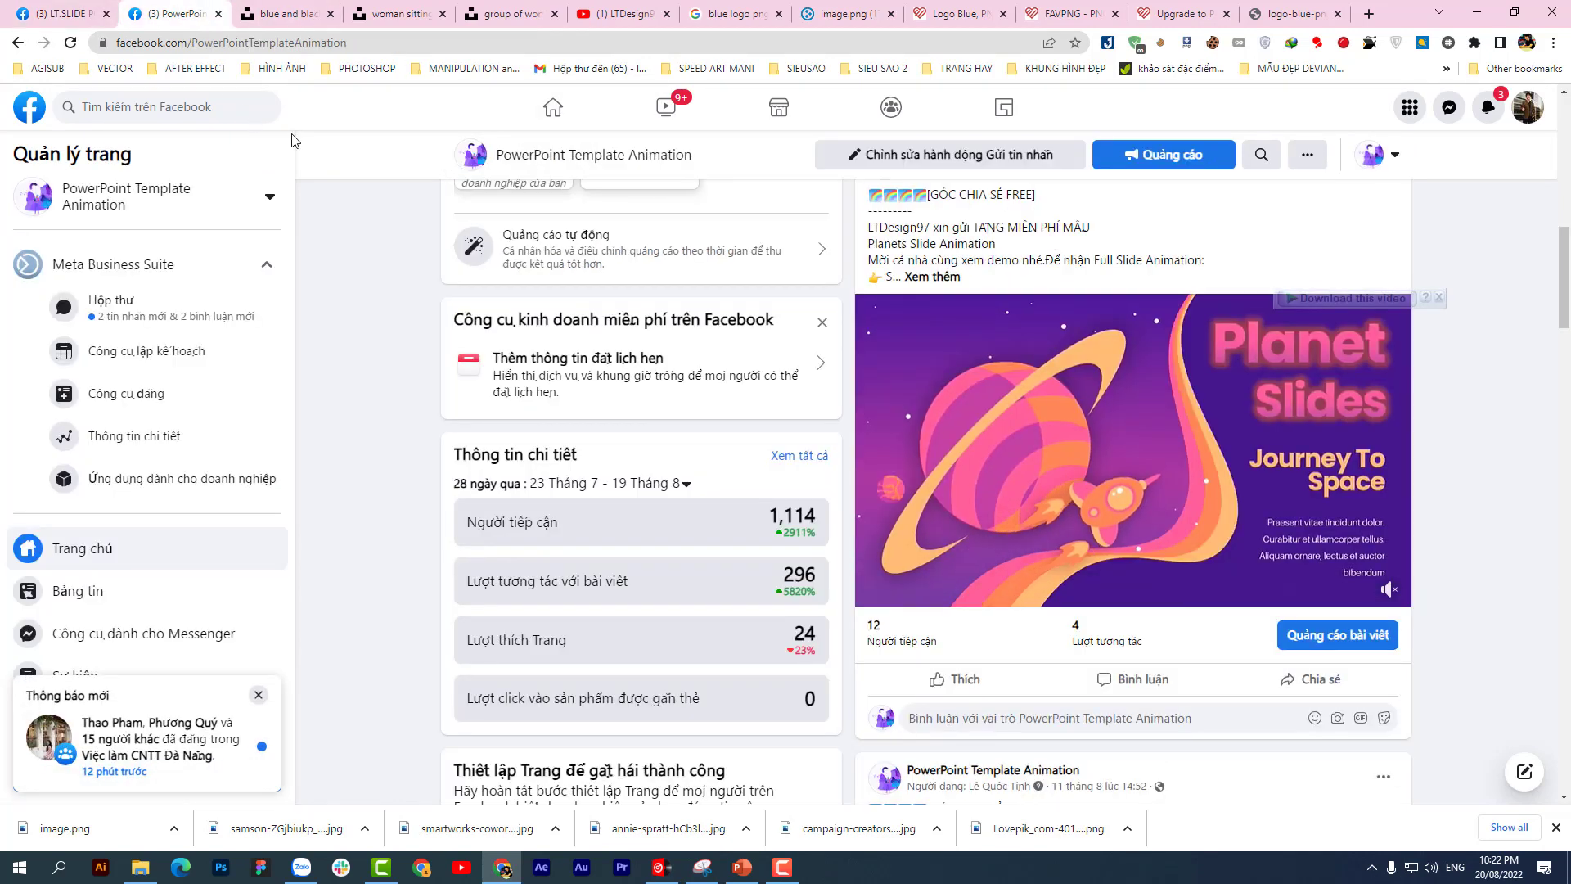
drag(192, 43, 361, 45)
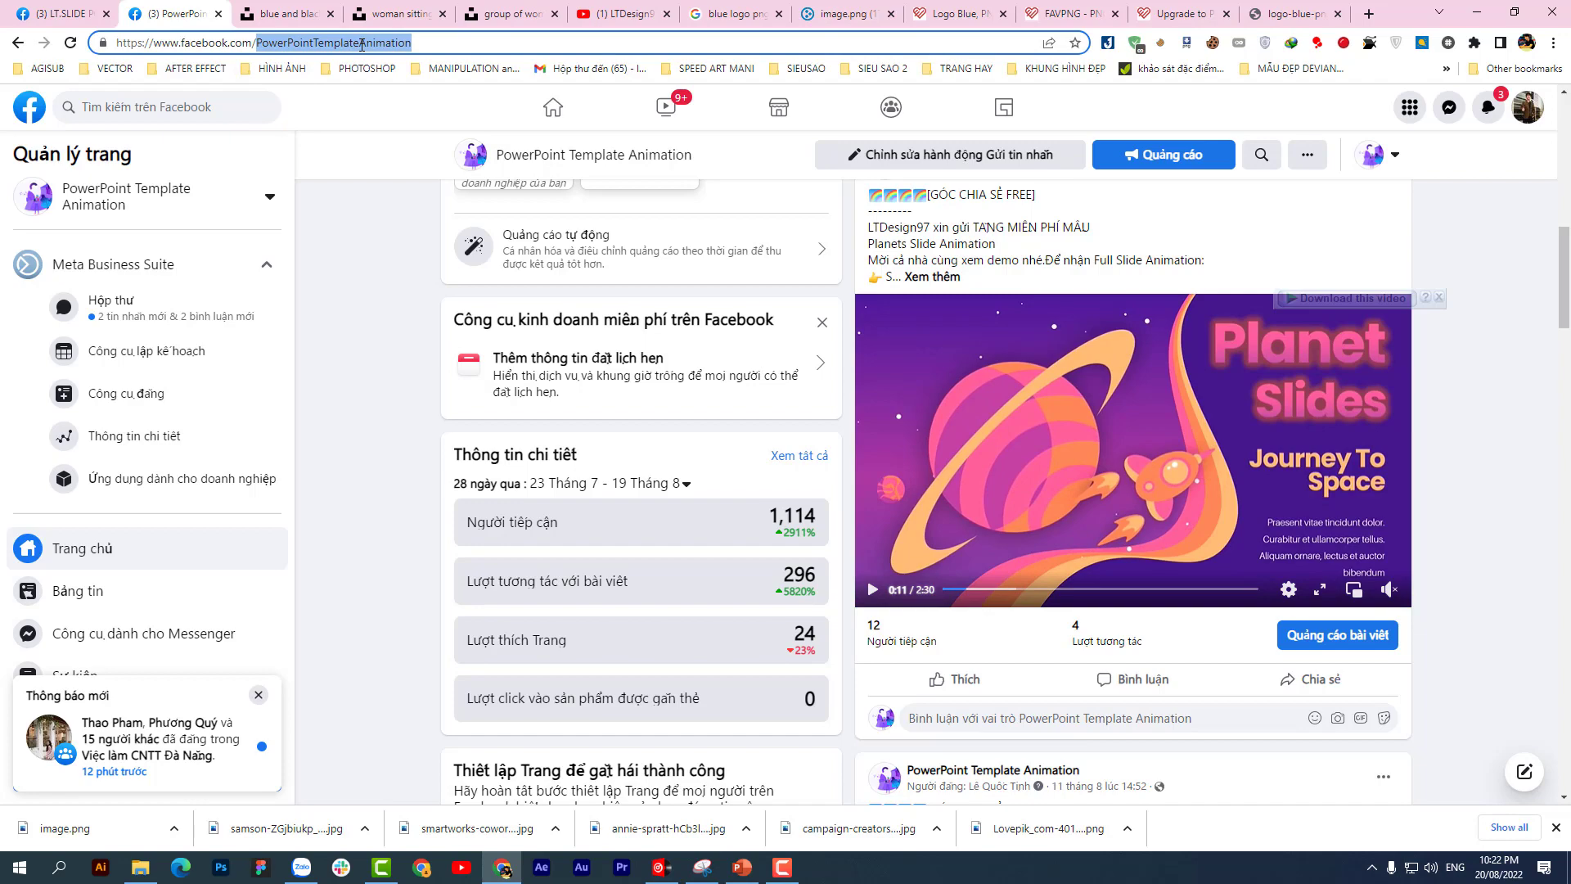
scroll(929, 460, down, 3)
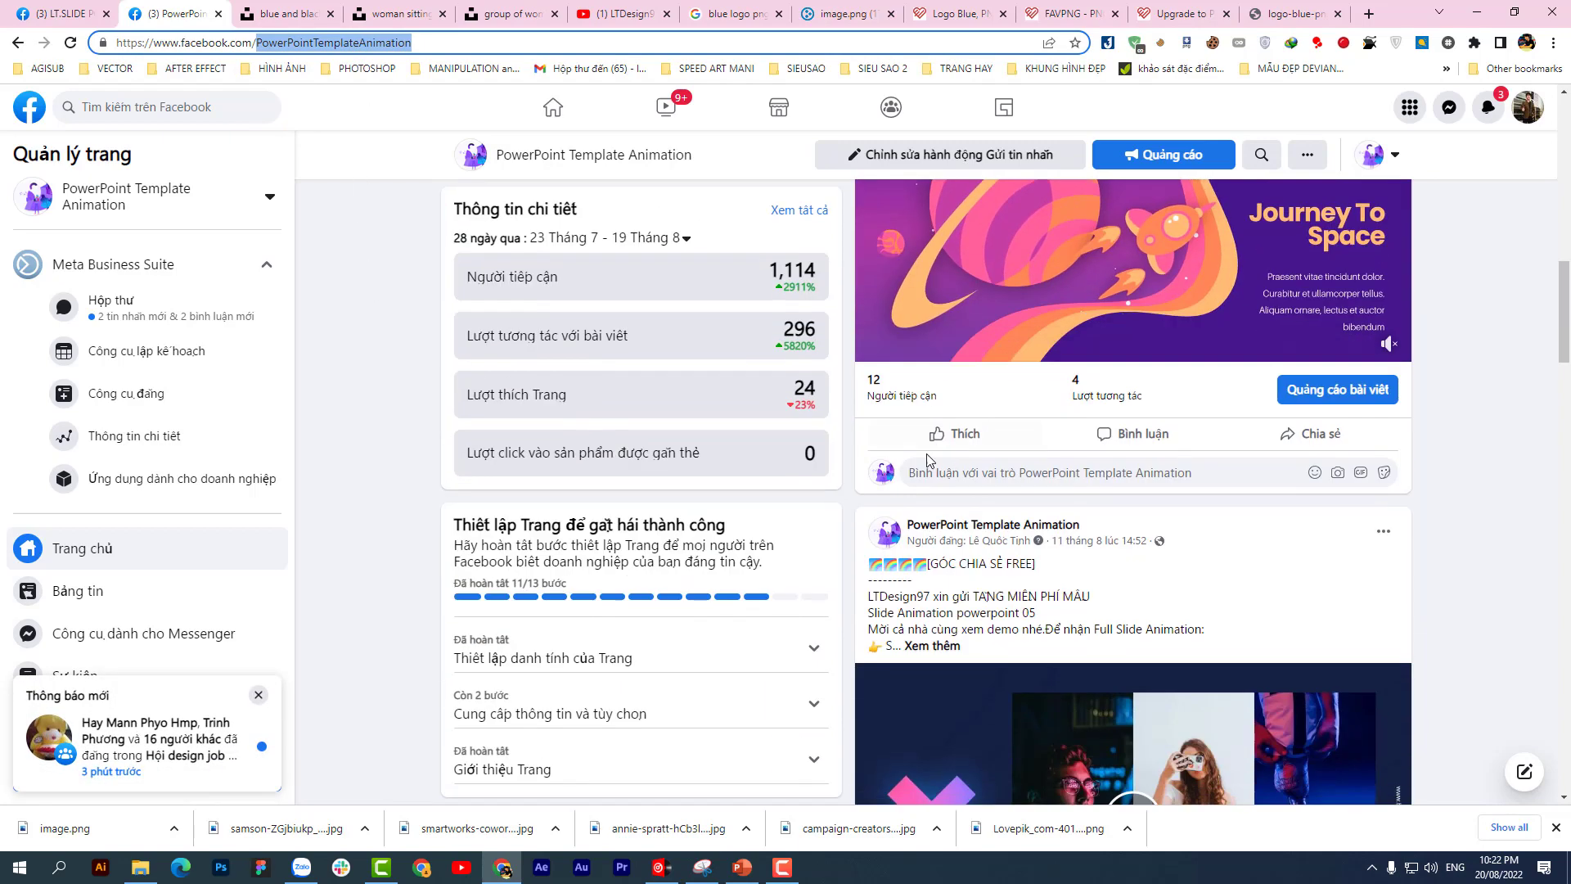
scroll(929, 460, down, 4)
scroll(905, 449, down, 5)
scroll(573, 286, up, 5)
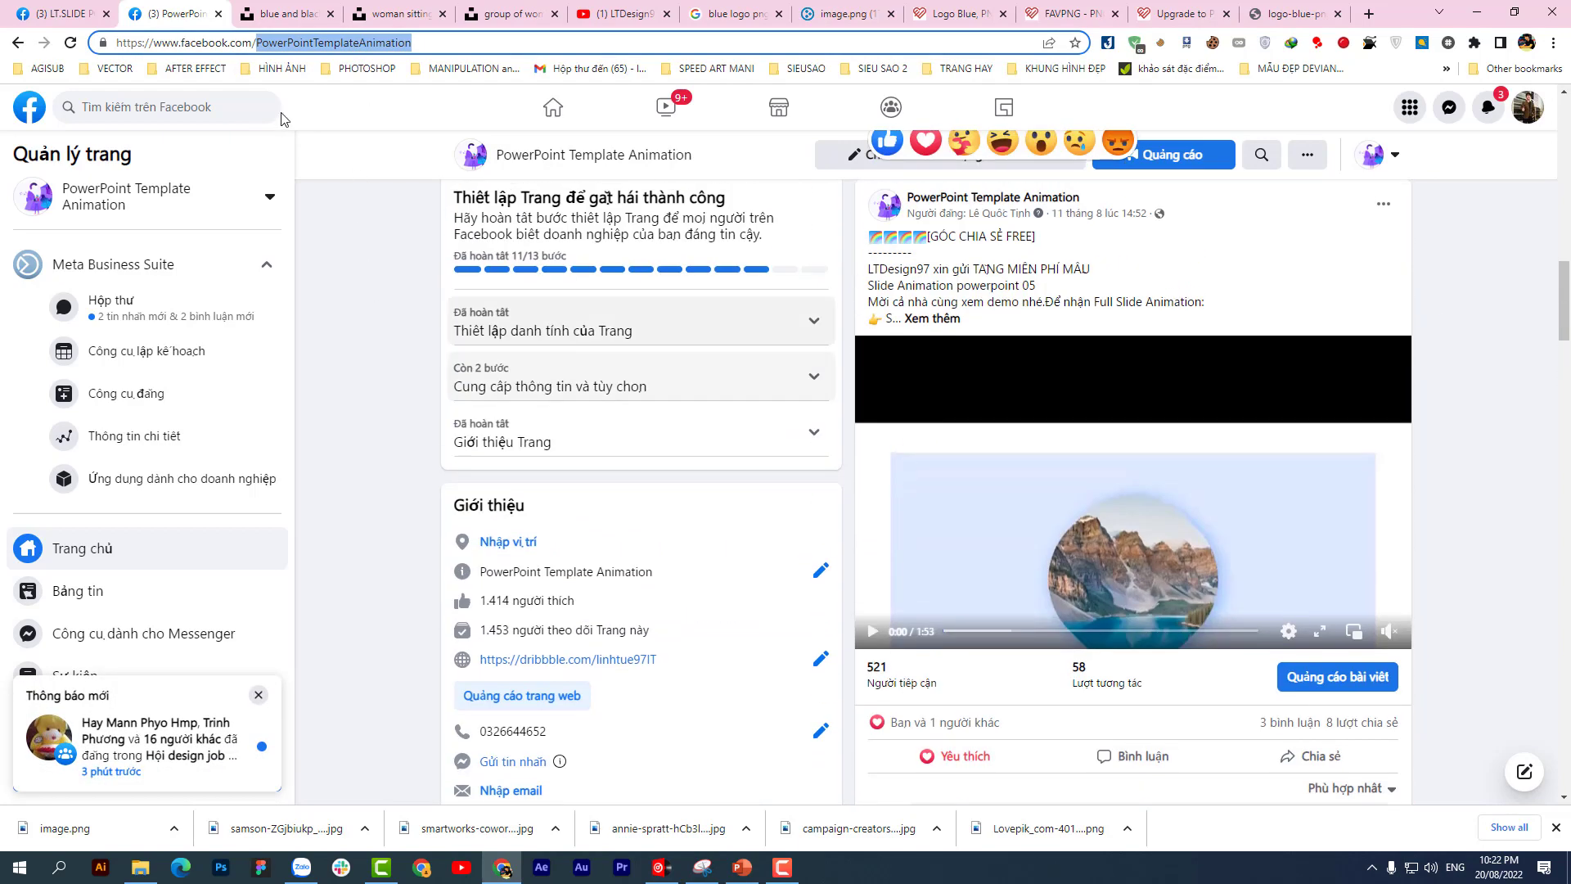
click(61, 14)
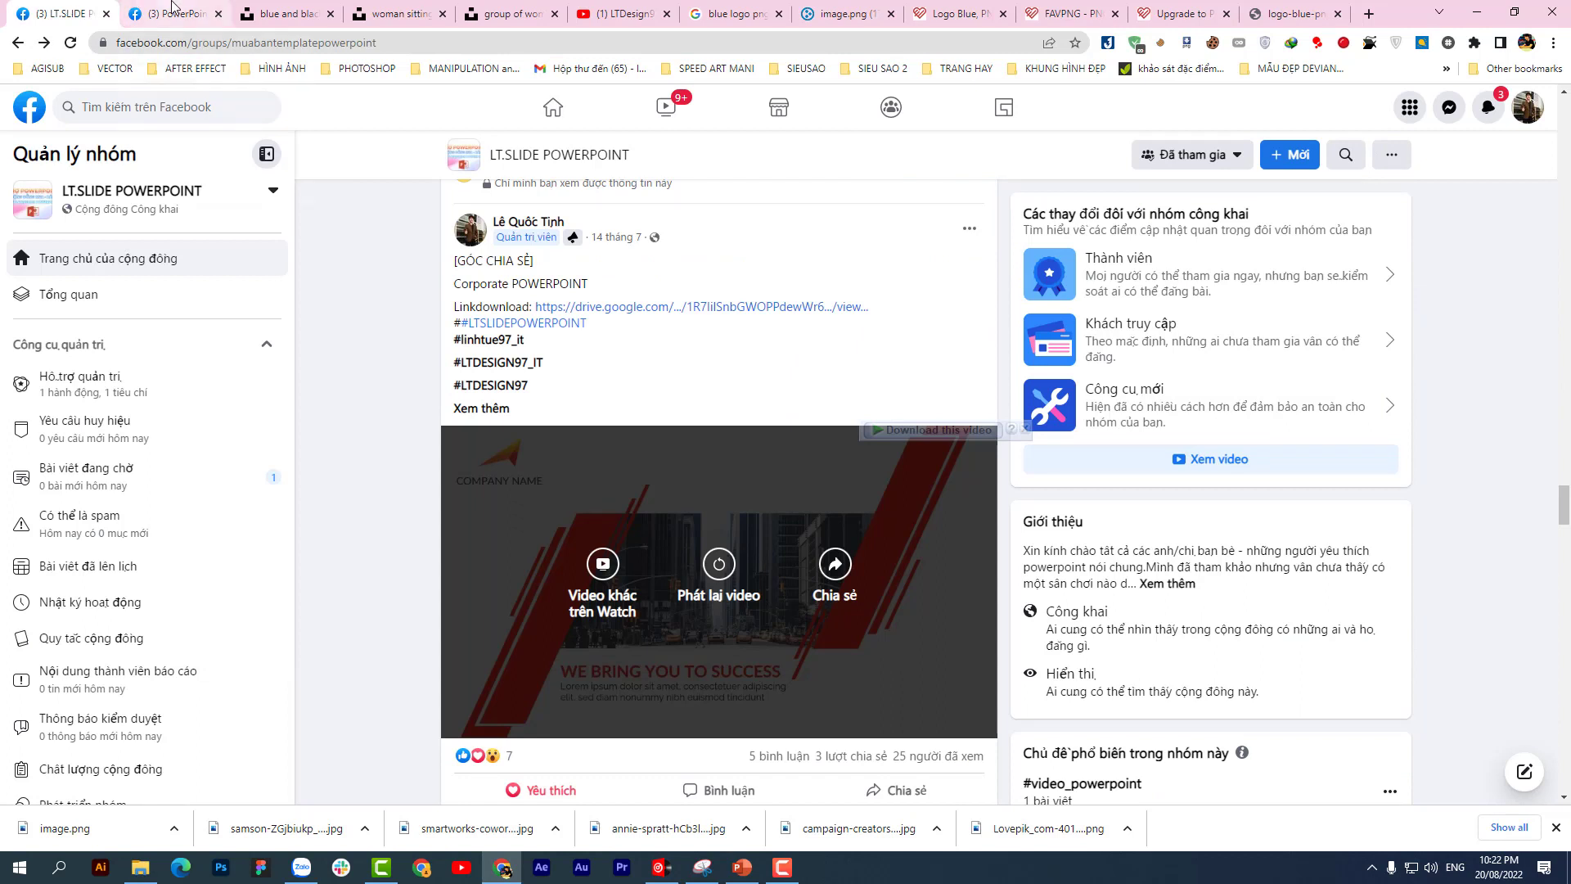